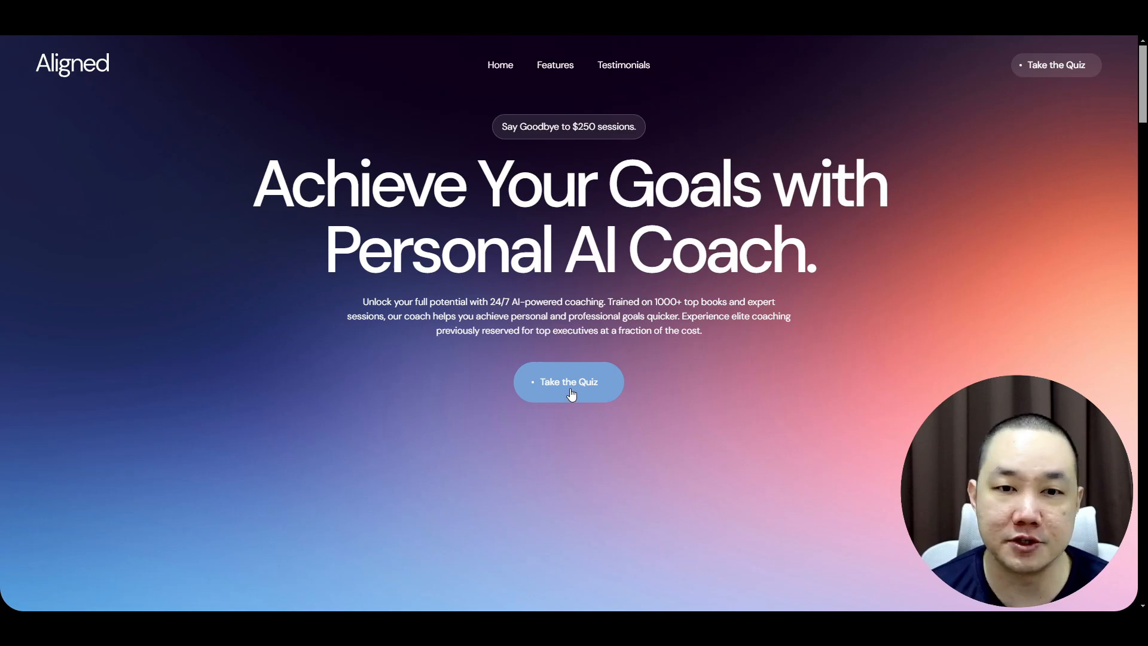
Open the coaching quiz with 'Take the Quiz' on the Aligned landing page.
click(622, 392)
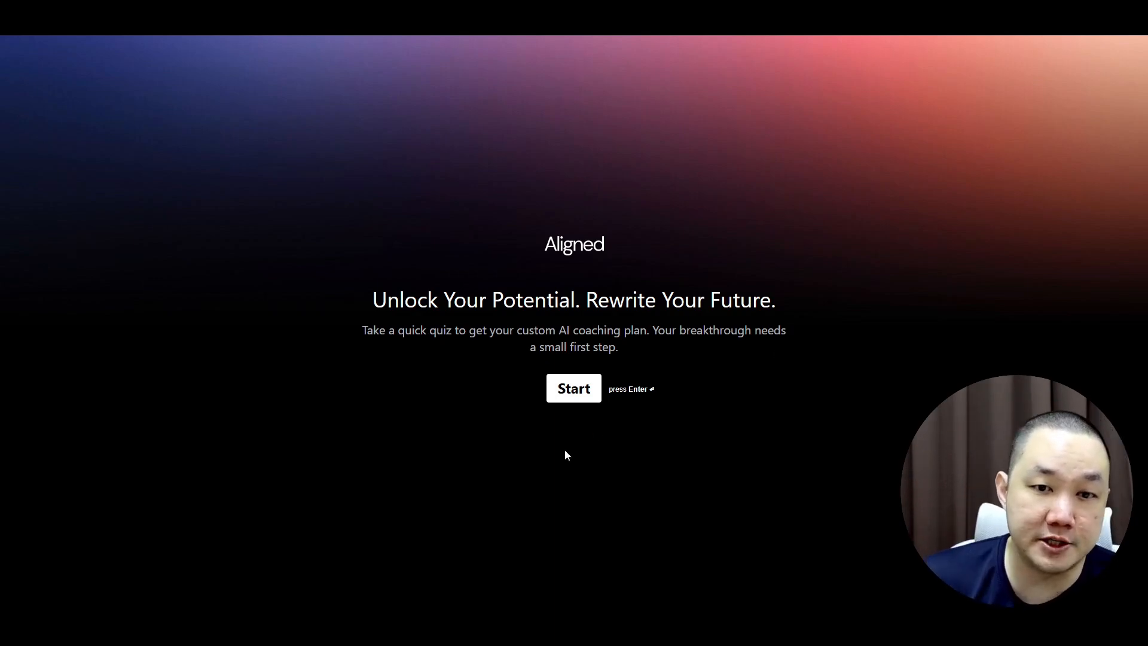
Start the quiz, answer Man for gender, pass the quote screen, and pick 35-44 for age.
click(575, 397)
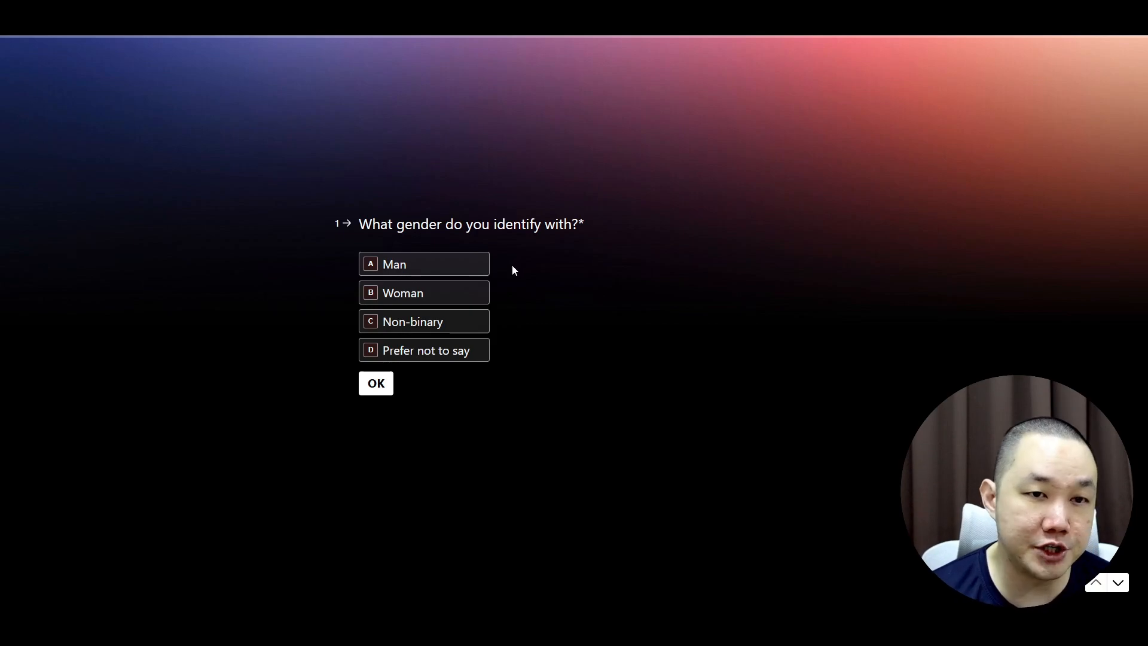
click(461, 274)
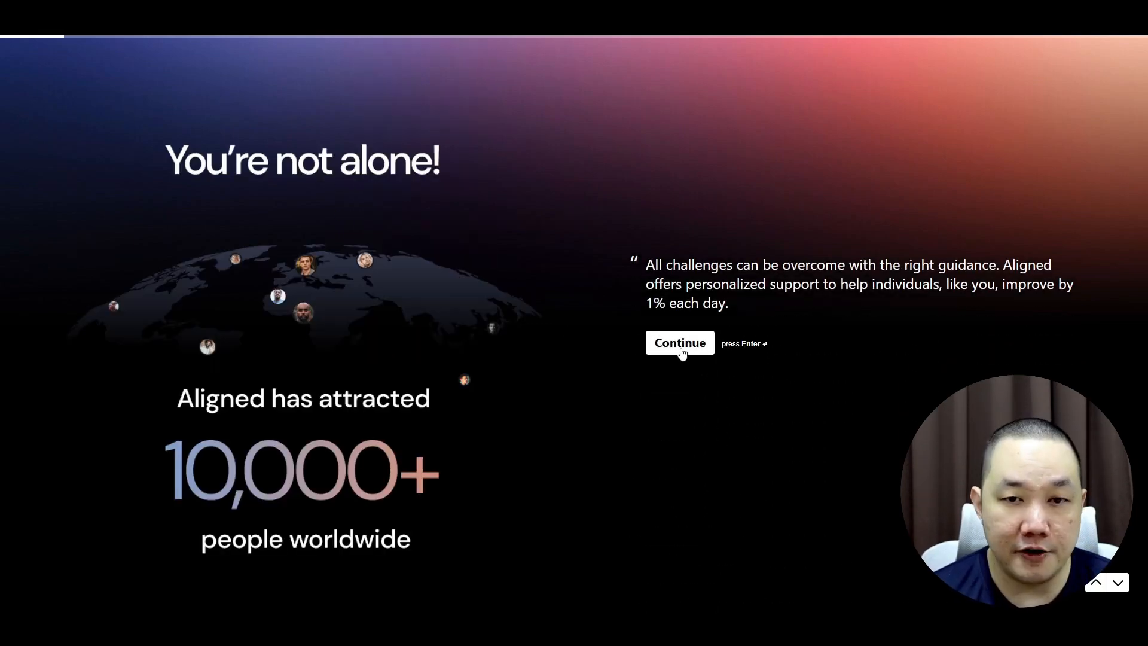
click(686, 357)
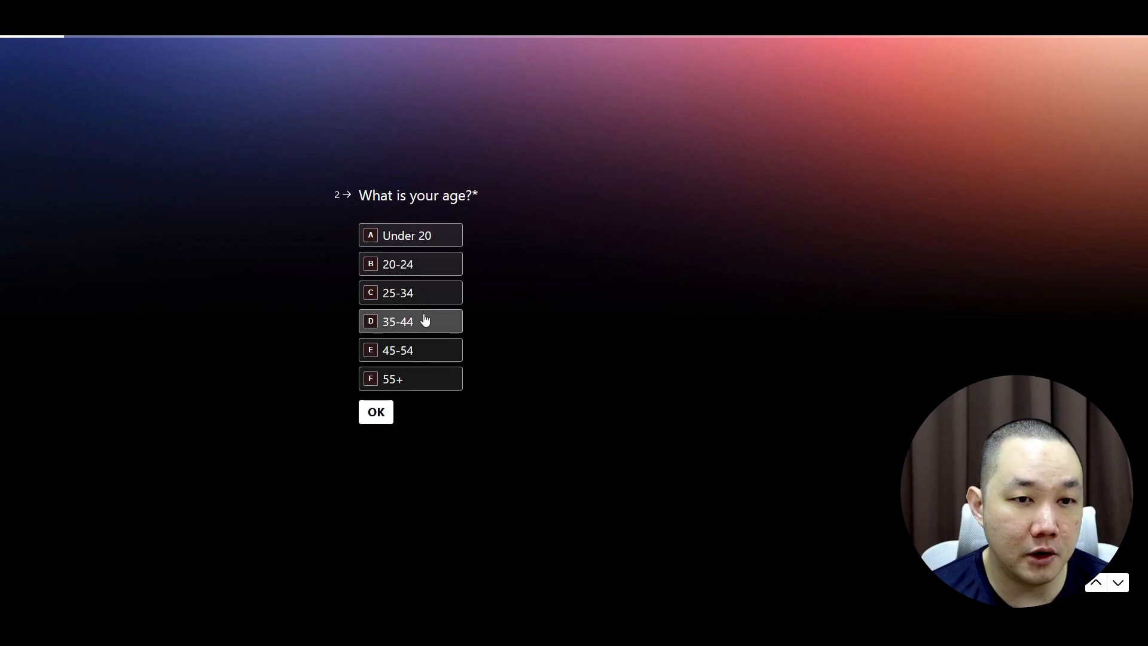
click(425, 321)
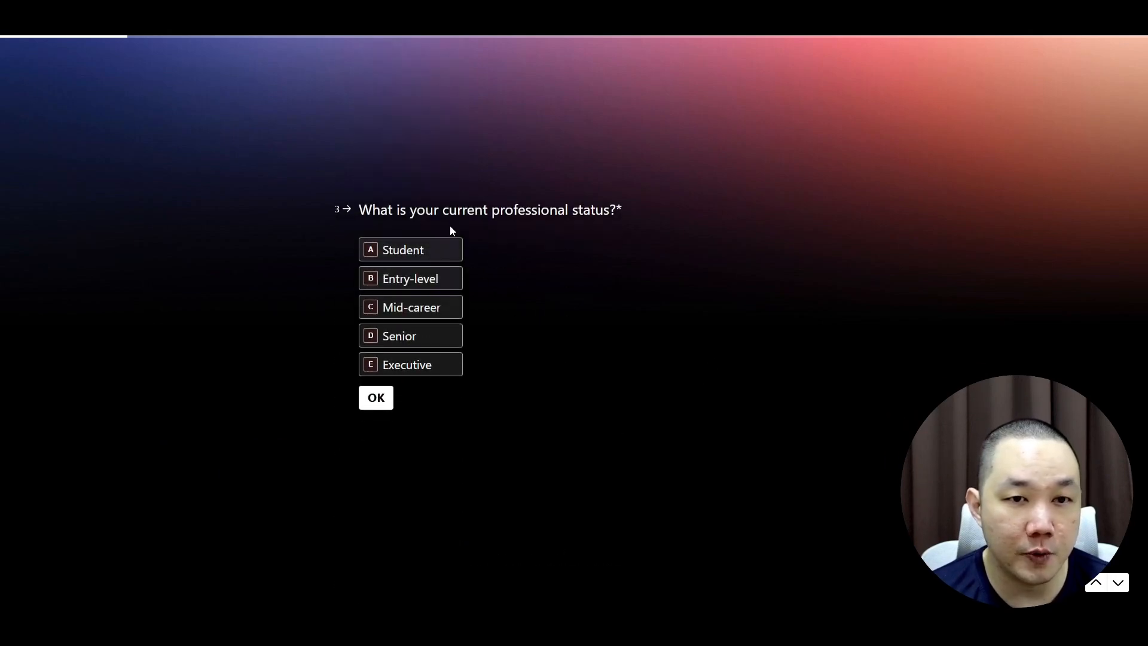
Answer Executive for professional status and submit the custom goal 'I want to scale my business'.
click(427, 369)
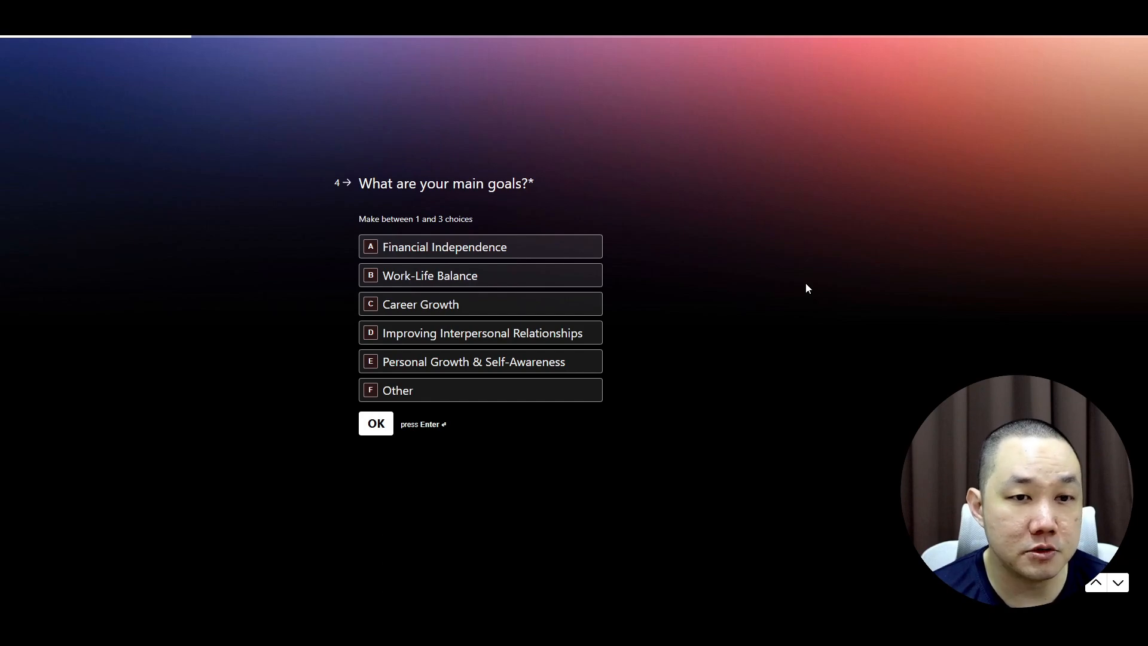
click(451, 395)
text(I want t)
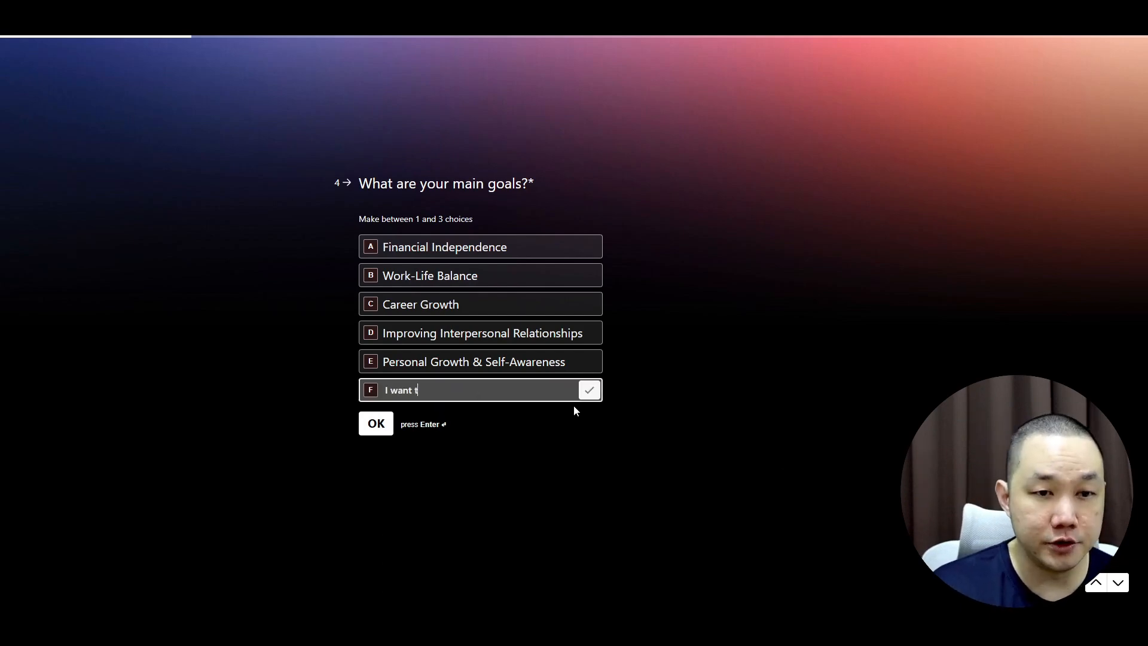
text(o grow y)
key(BackSpace)
key(BackSpace)
key(BackSpace)
key(BackSpace)
key(BackSpace)
key(BackSpace)
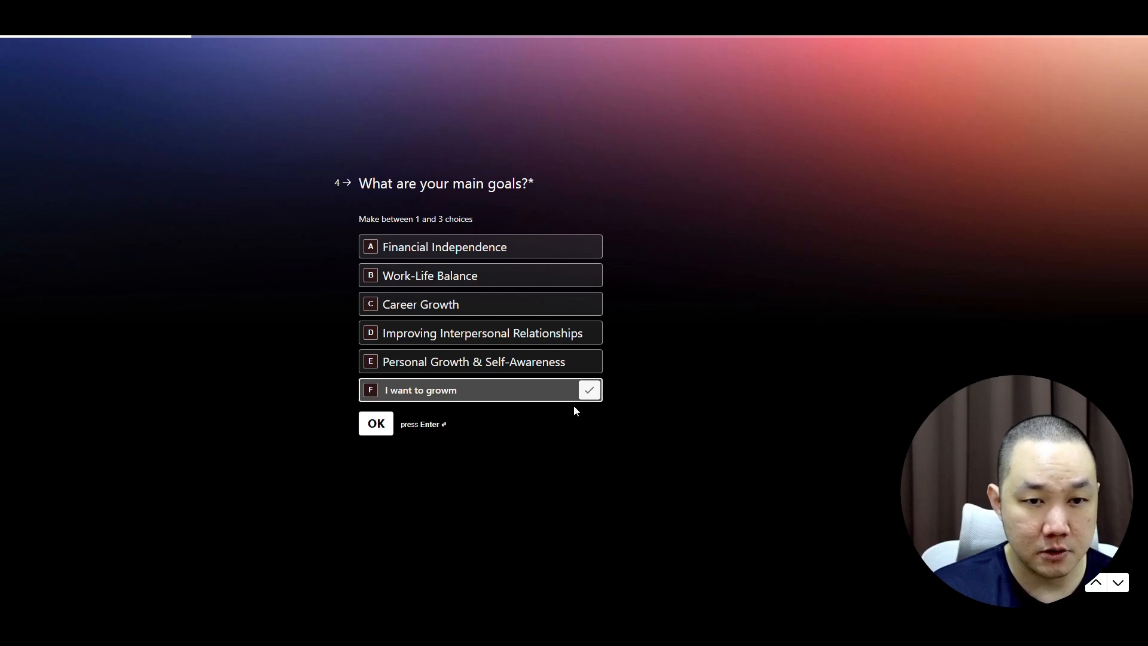
text(scale my business)
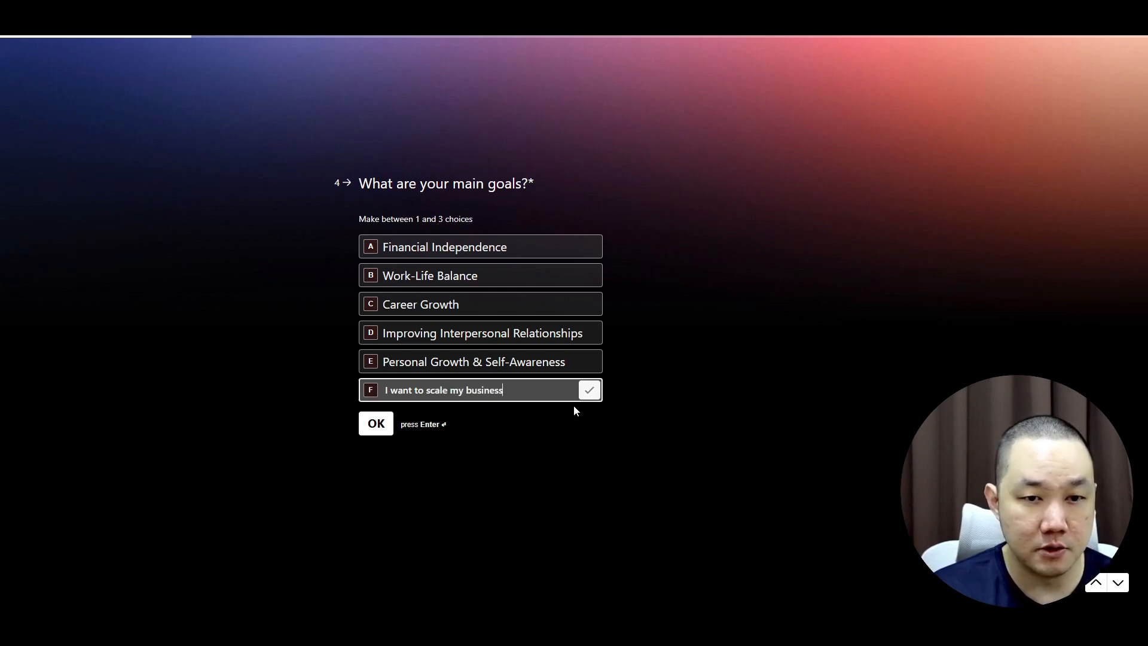
key(Return)
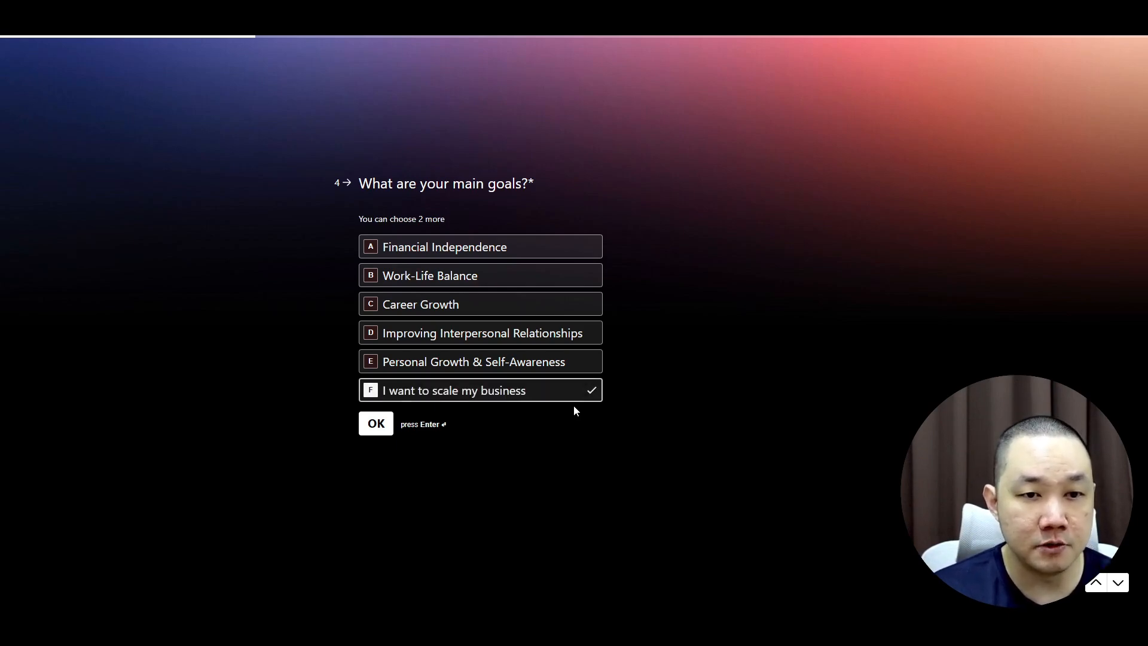
key(Return)
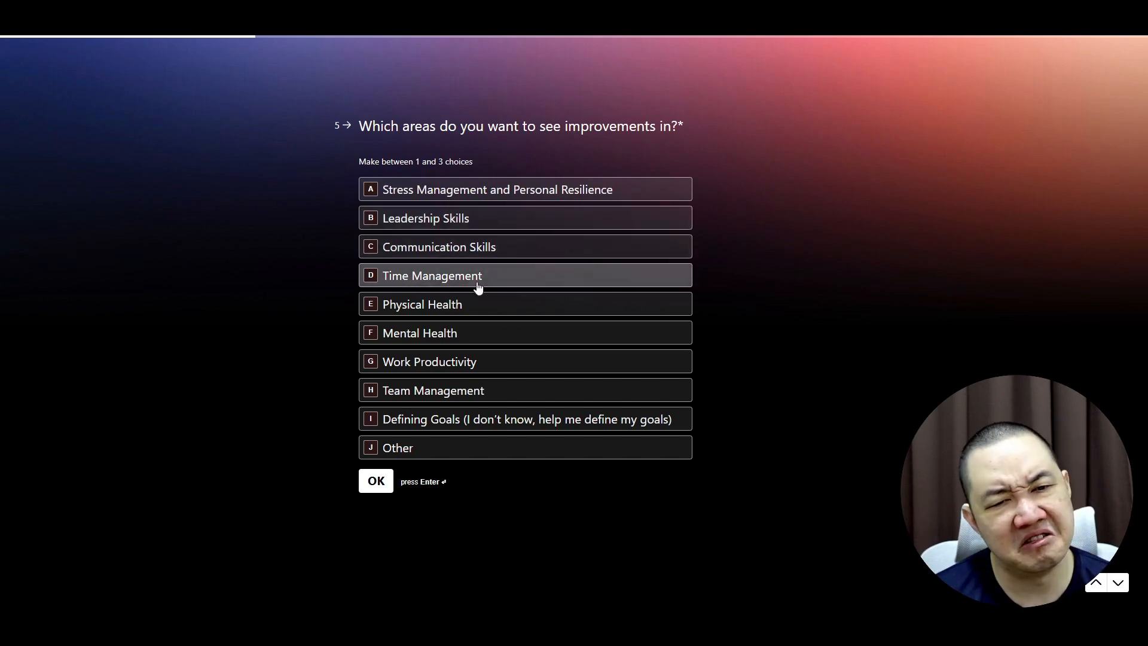
Choose Physical Health and Work Productivity as improvement areas and continue.
click(506, 311)
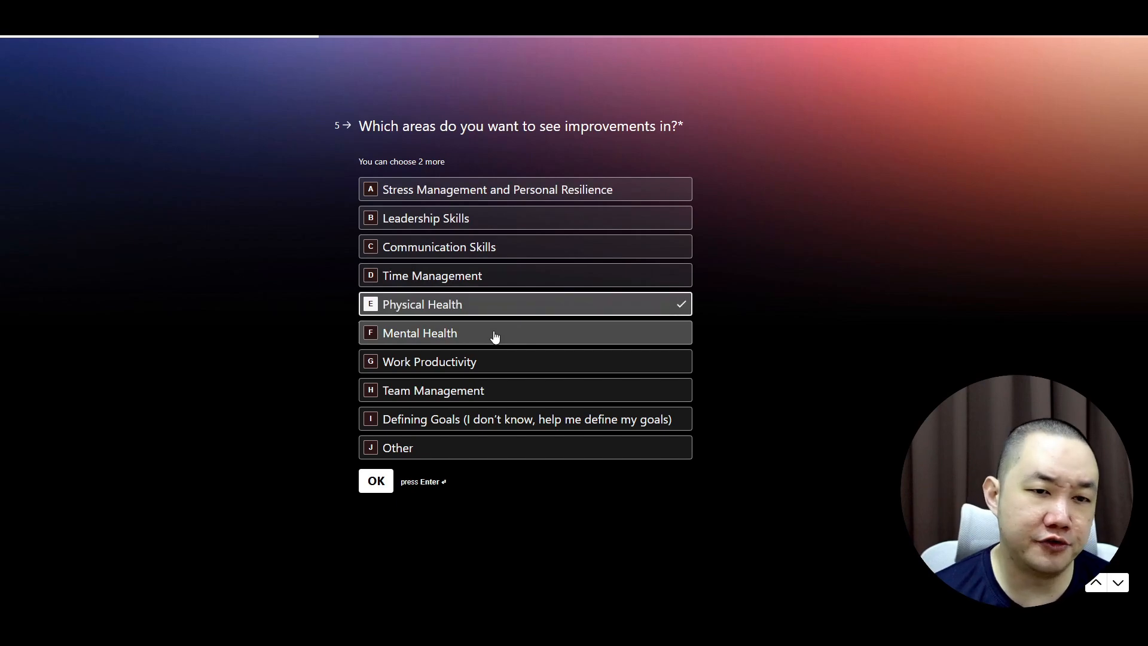
click(480, 361)
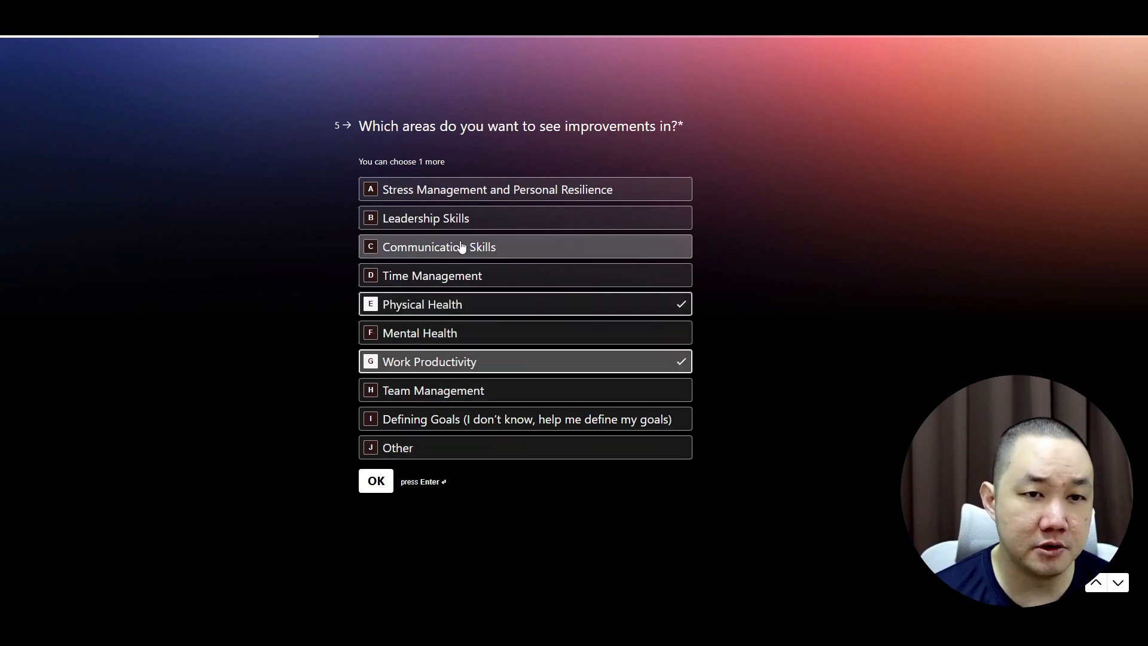
click(461, 219)
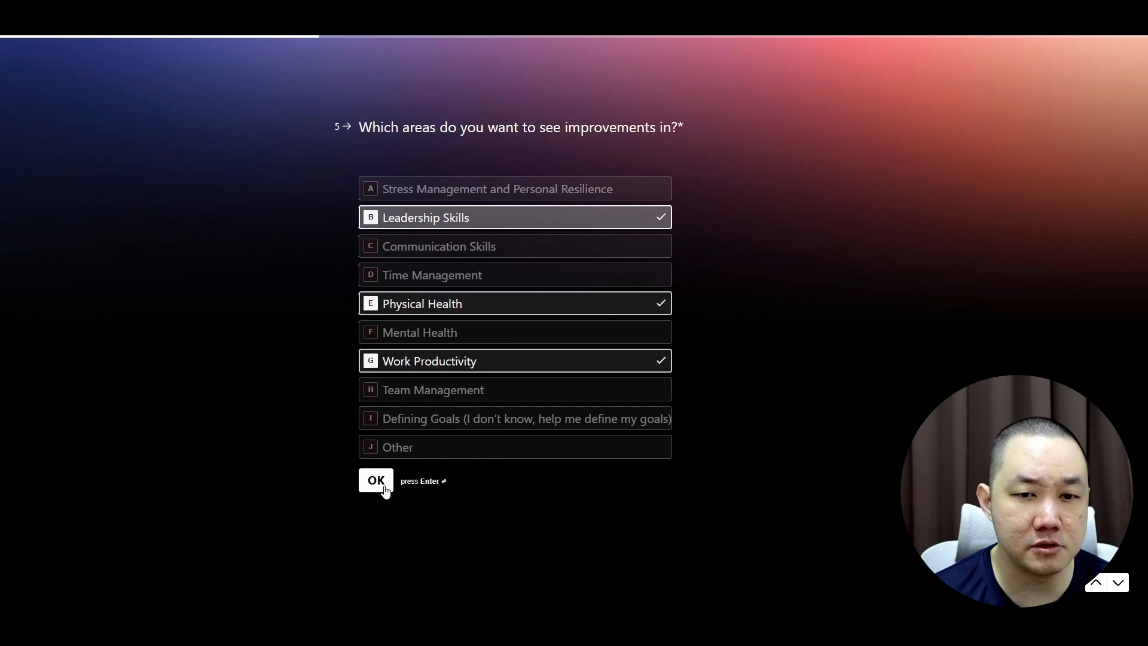
click(383, 218)
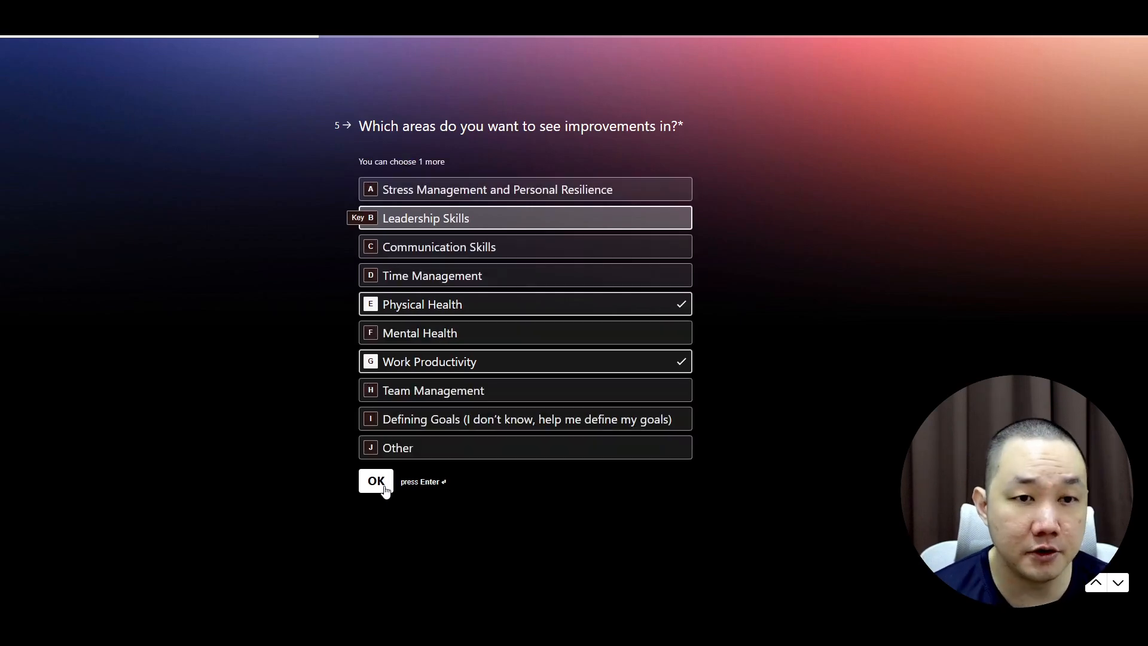
click(376, 481)
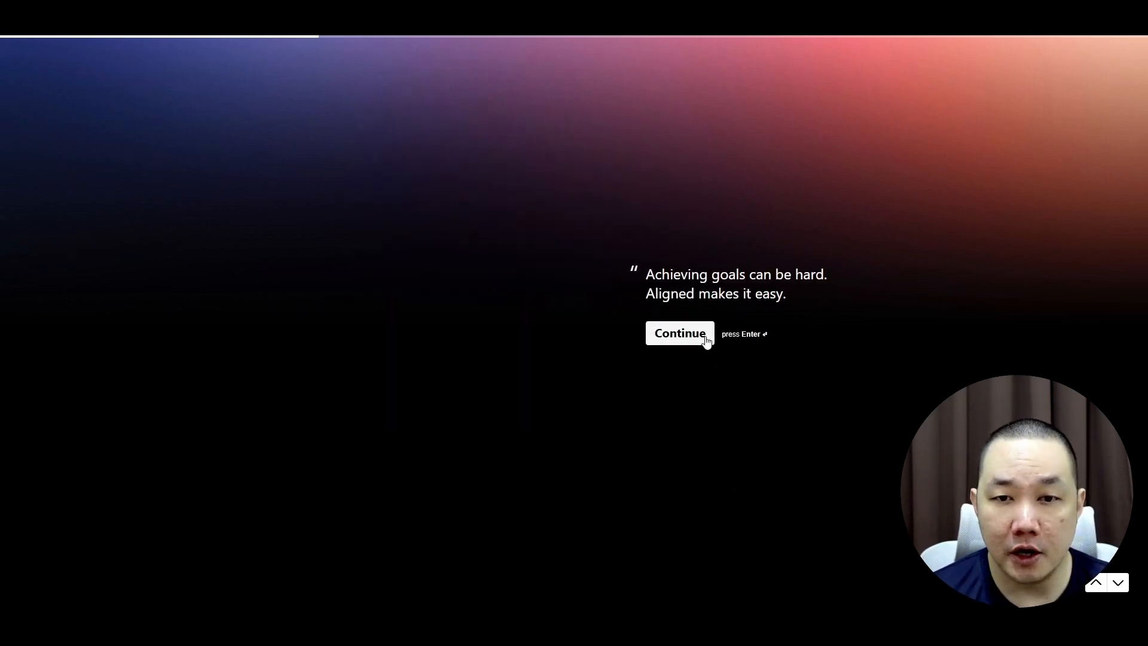
click(701, 336)
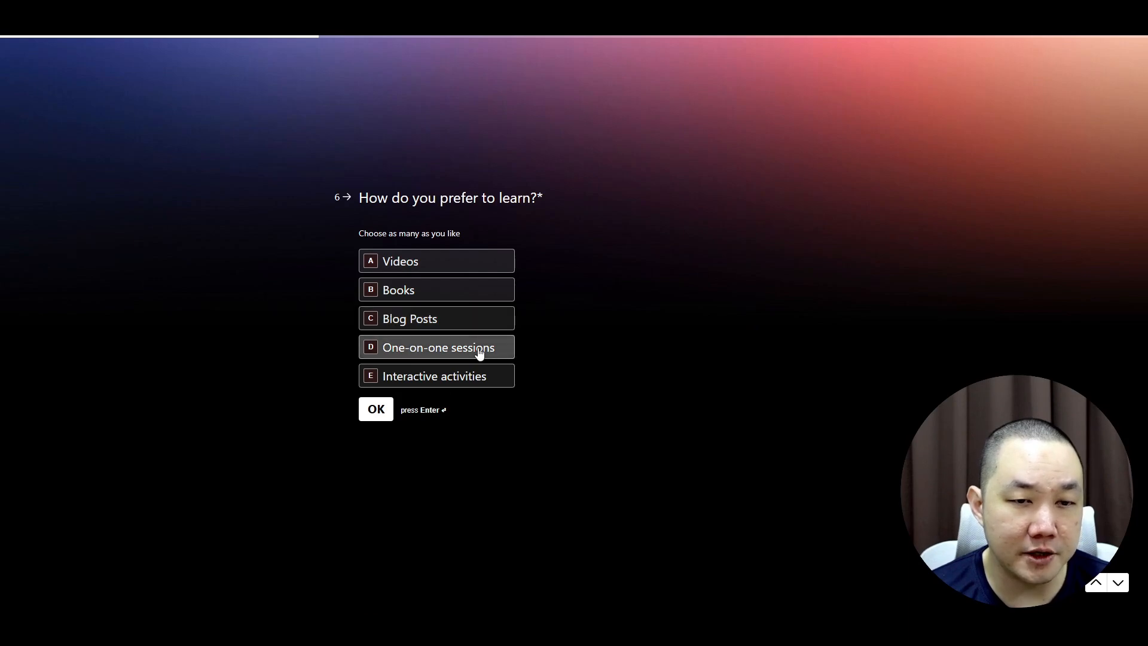
Choose Videos, Blog Posts and One-on-one sessions as learning formats.
click(486, 292)
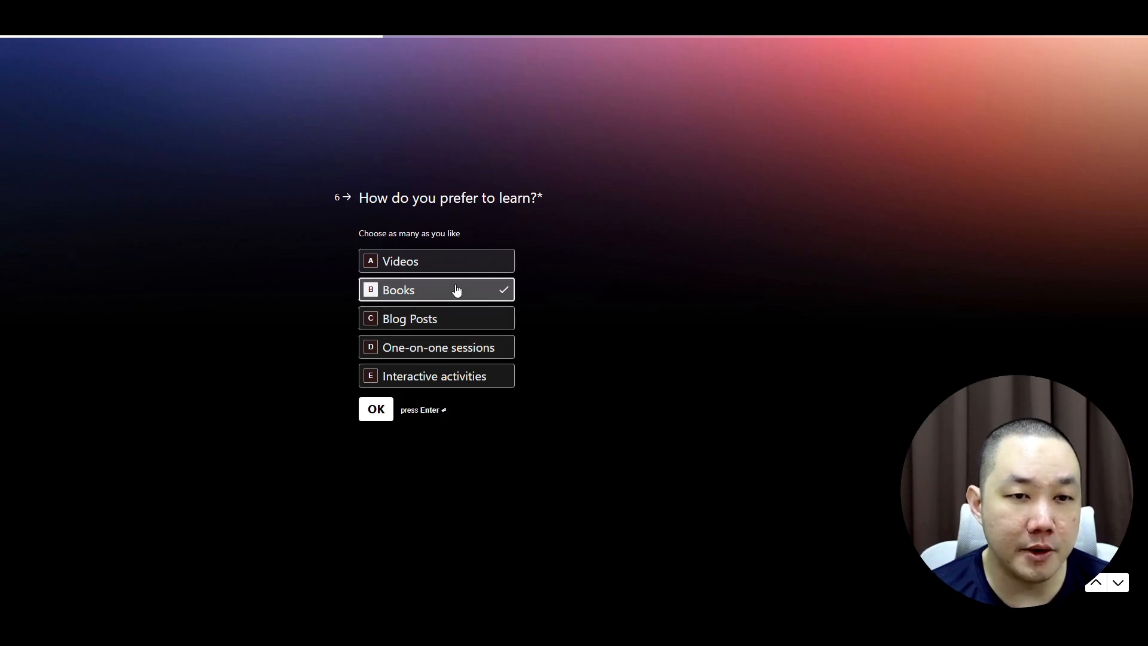
click(435, 298)
click(434, 323)
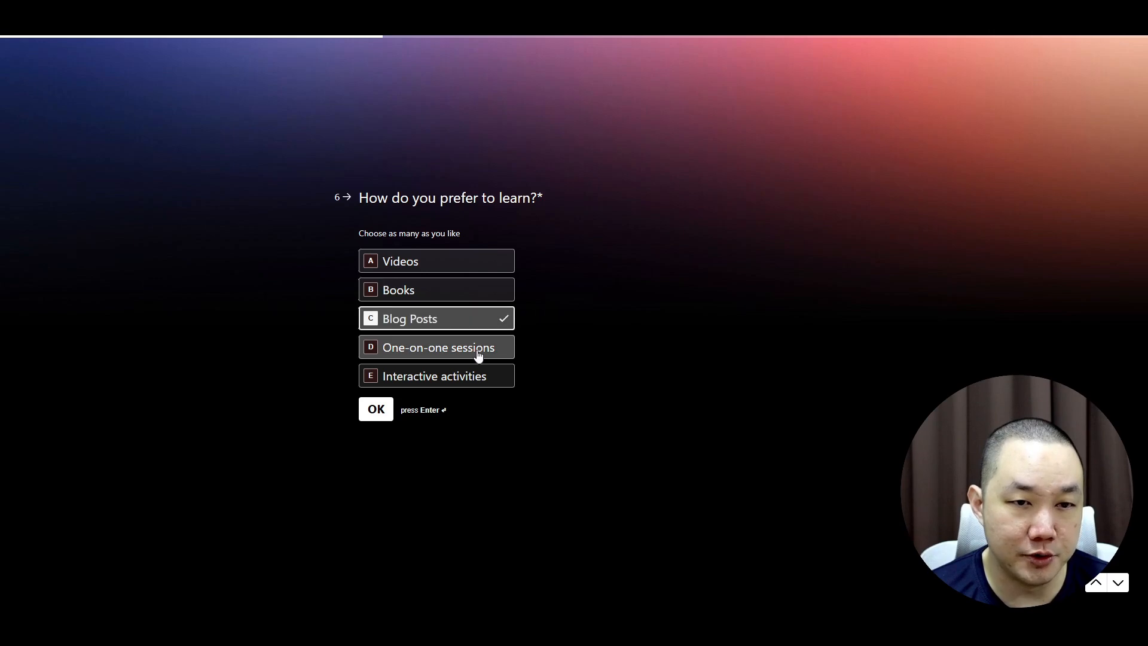
click(475, 353)
click(377, 413)
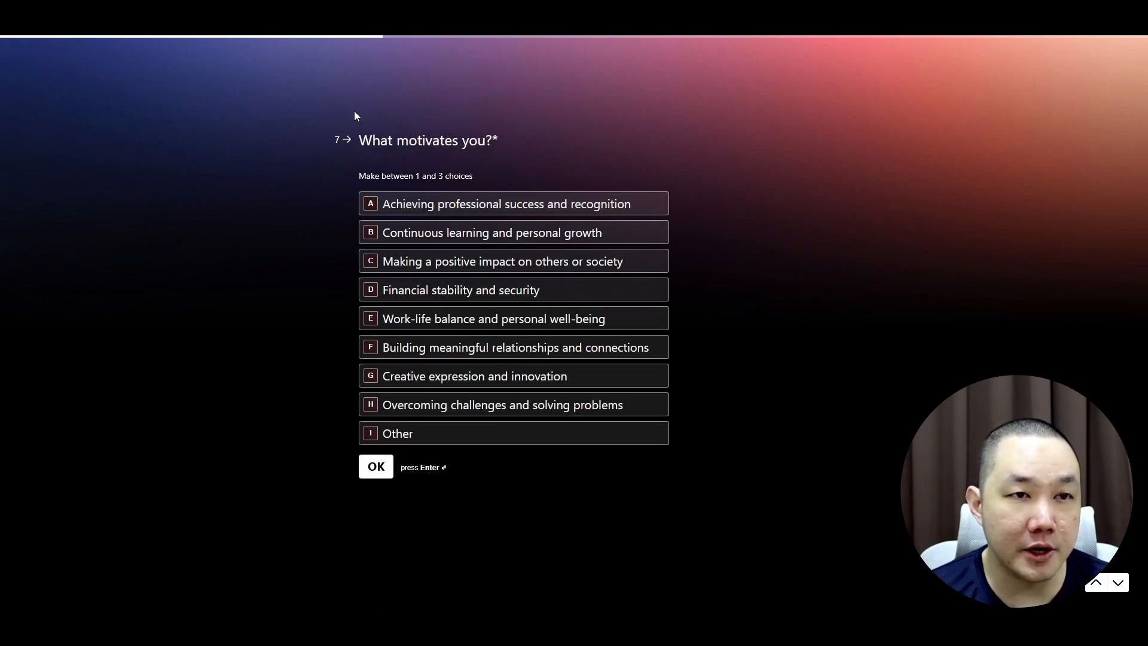
click(1096, 586)
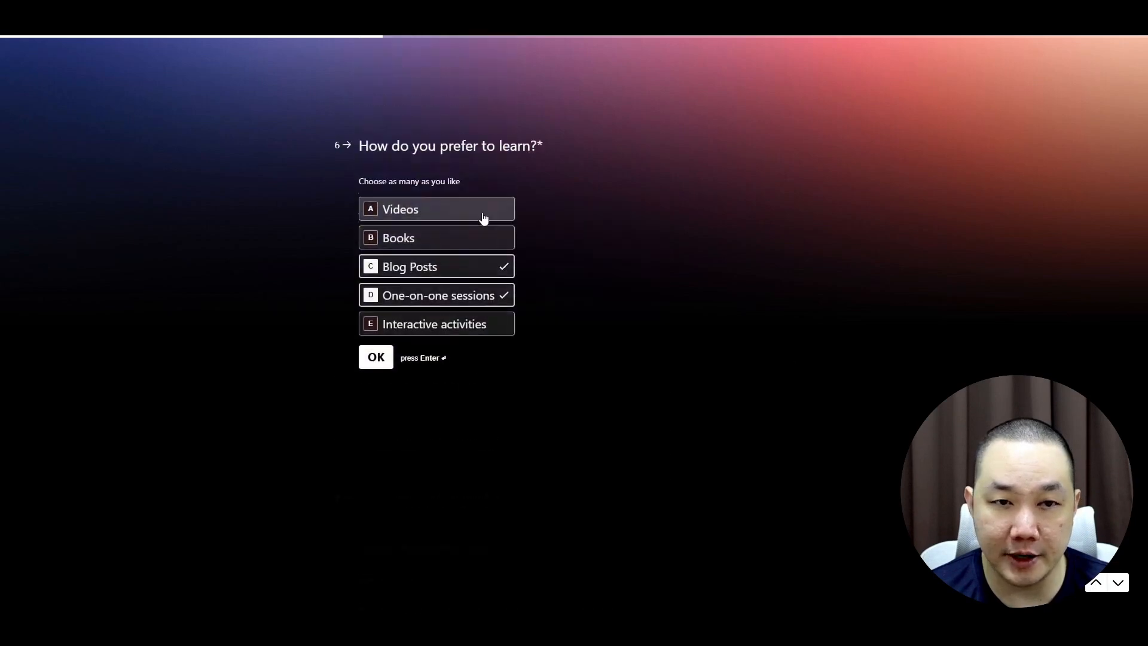
click(403, 261)
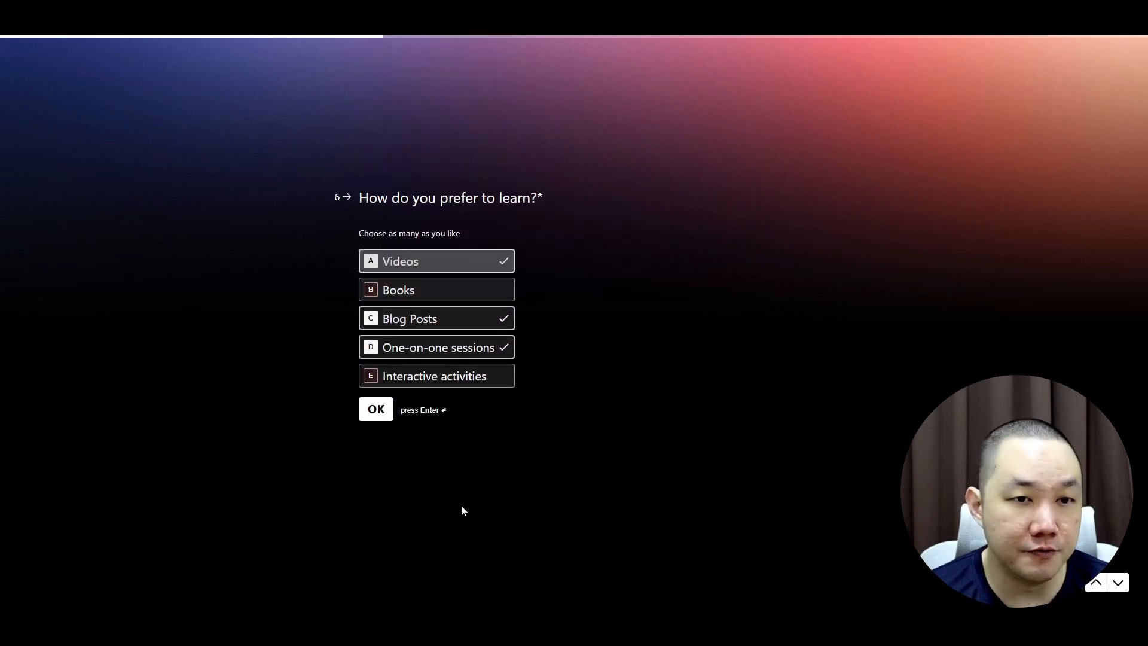
click(387, 420)
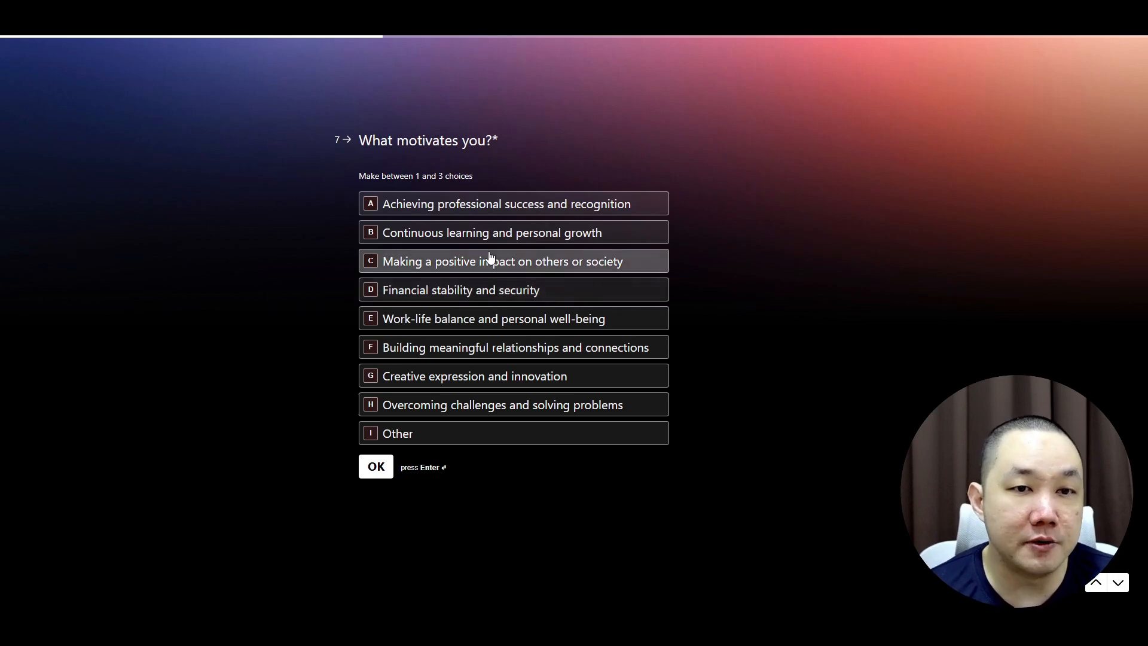
Pick professional success, financial stability and continuous learning as motivators, then submit.
click(507, 213)
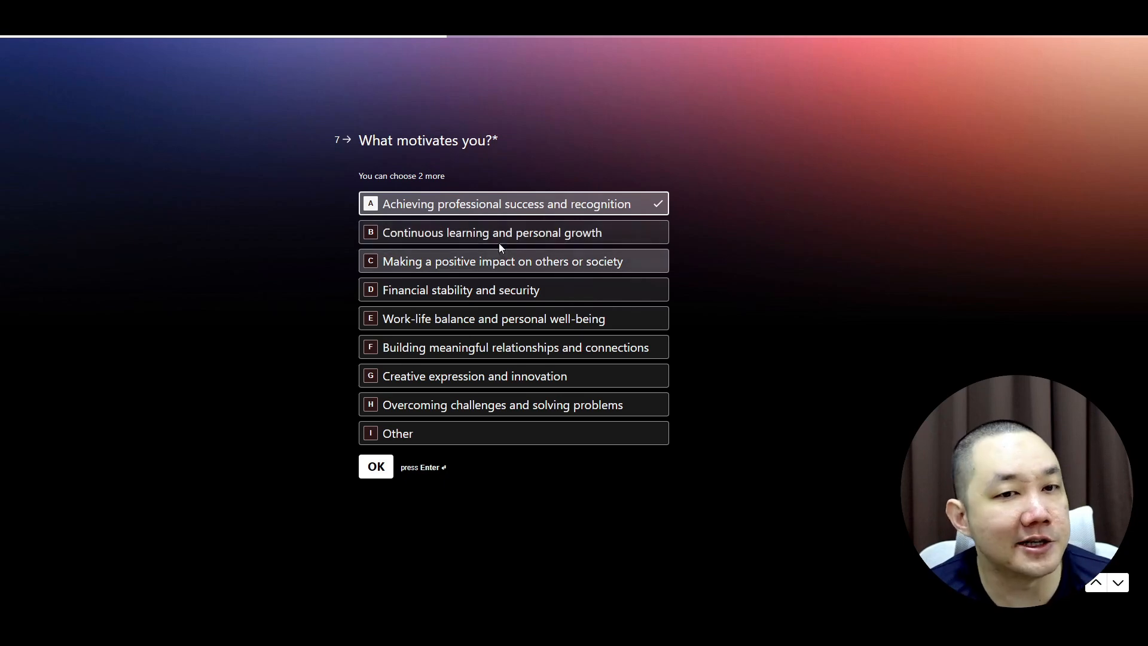
key(d)
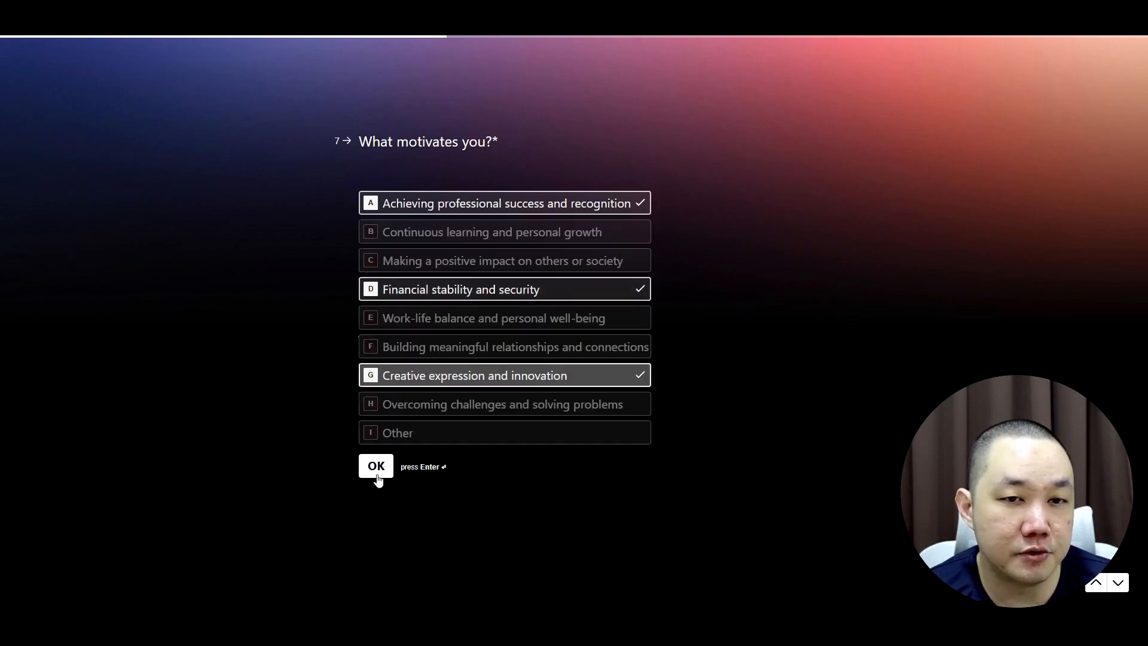
click(443, 376)
click(487, 231)
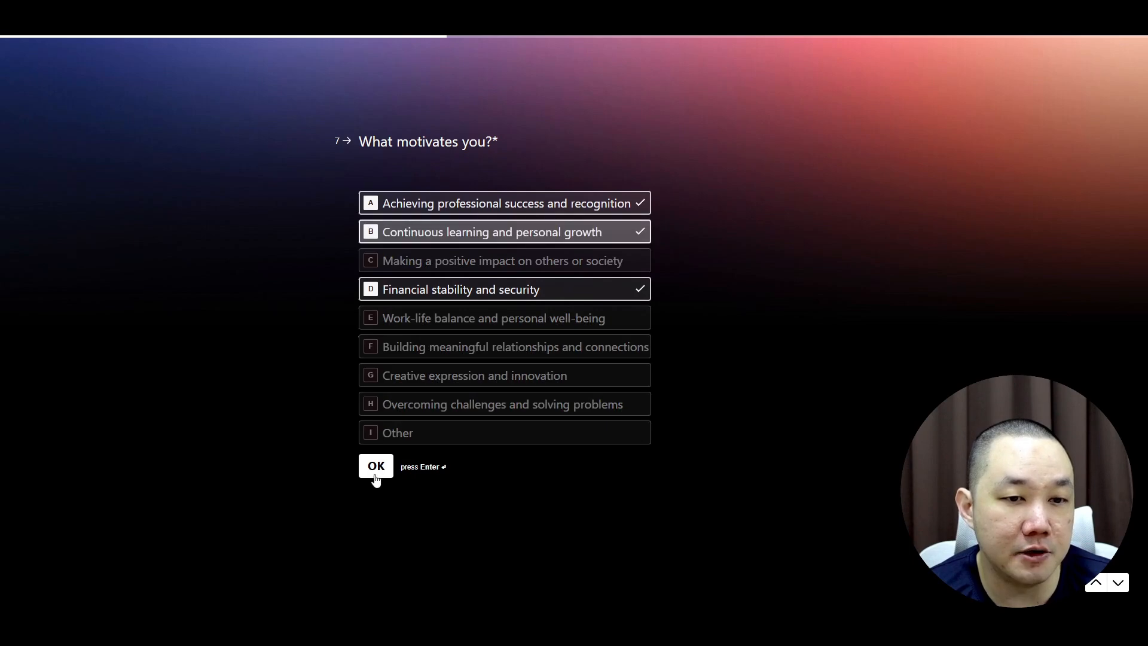
click(375, 472)
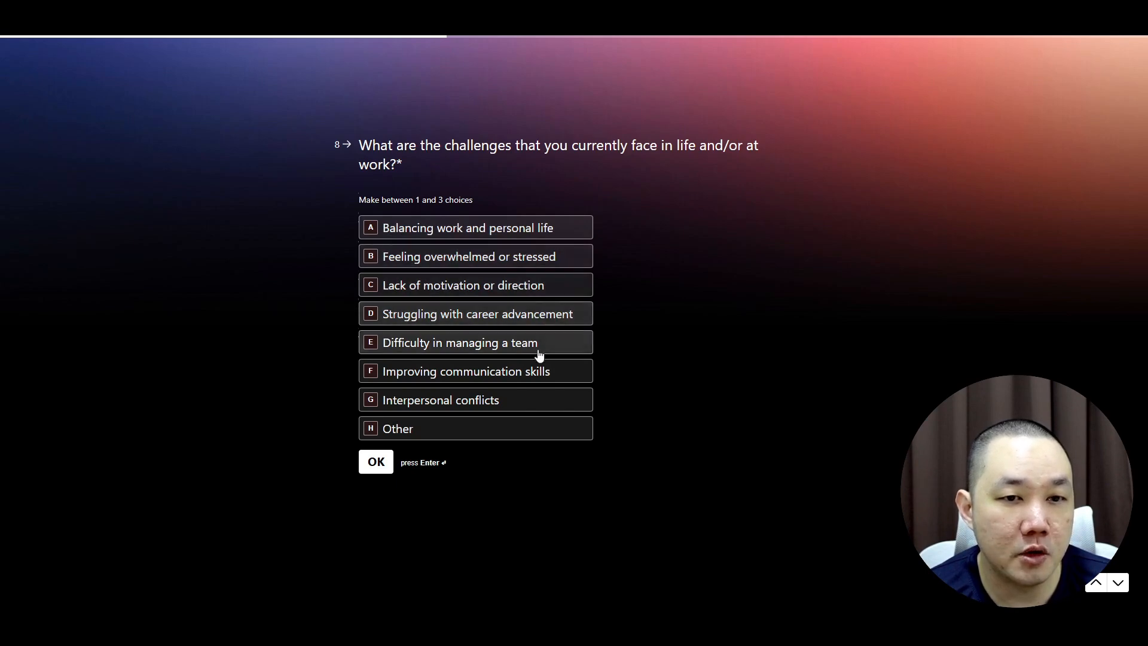
Answer current challenges with Interpersonal conflicts plus a custom 'Low energy' answer.
click(525, 412)
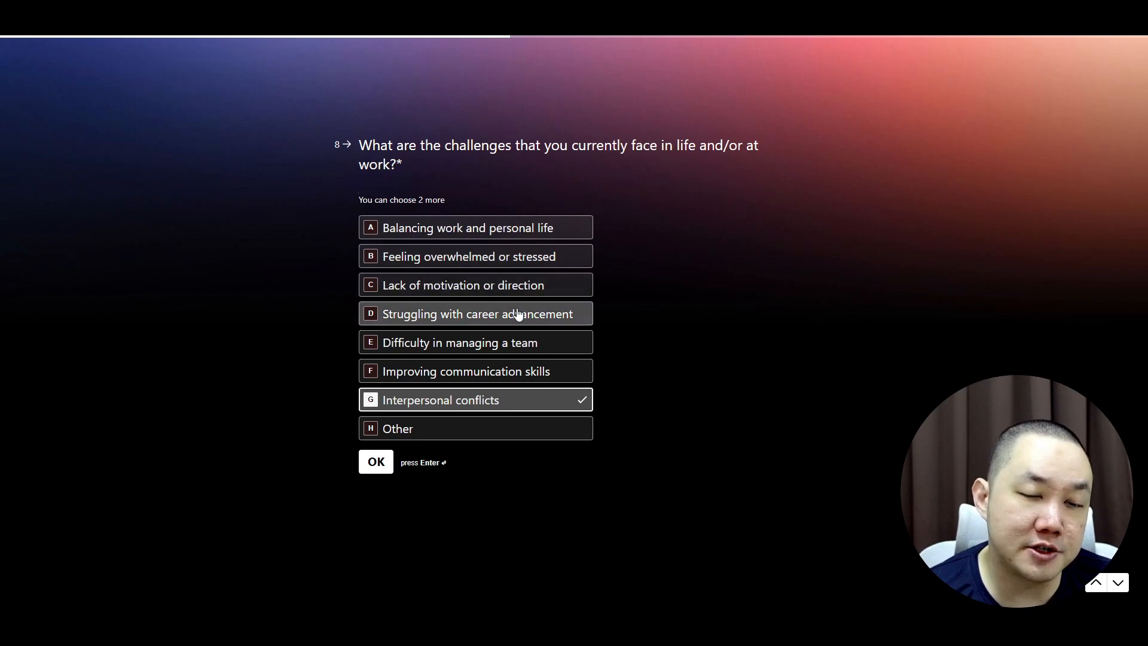
click(472, 423)
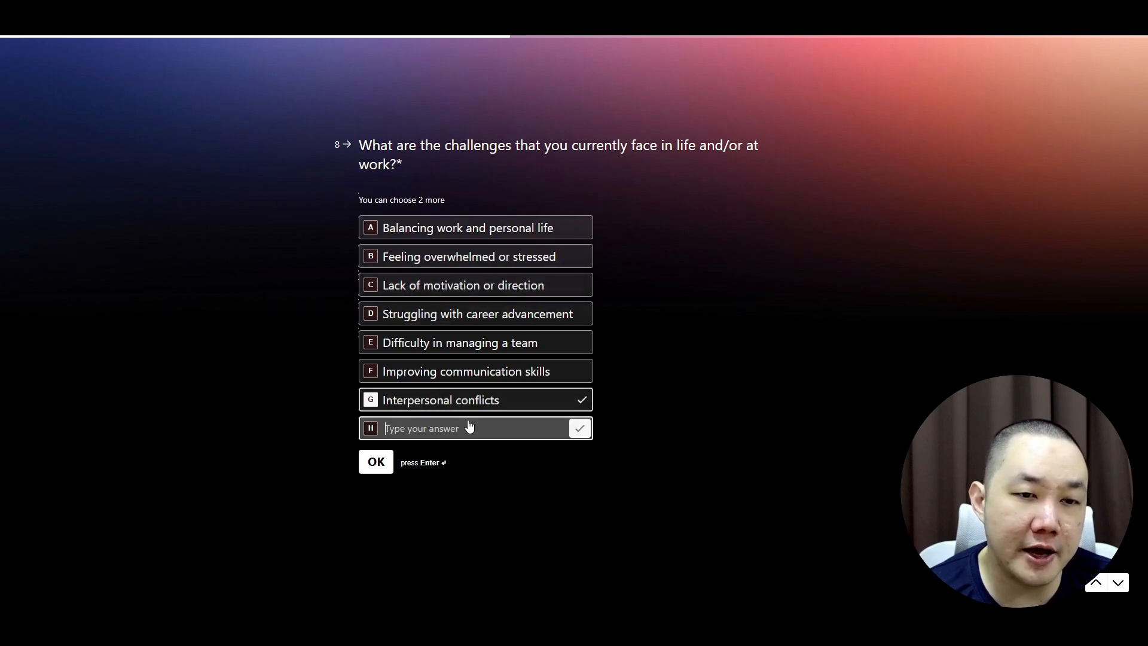
text(Low energy)
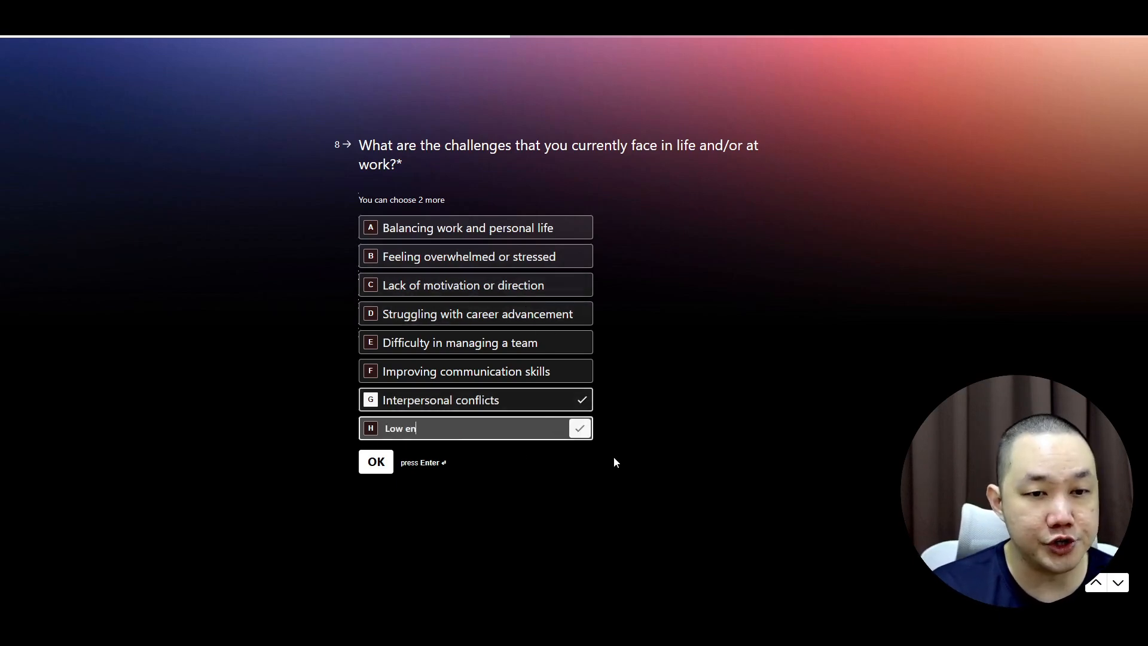
click(382, 473)
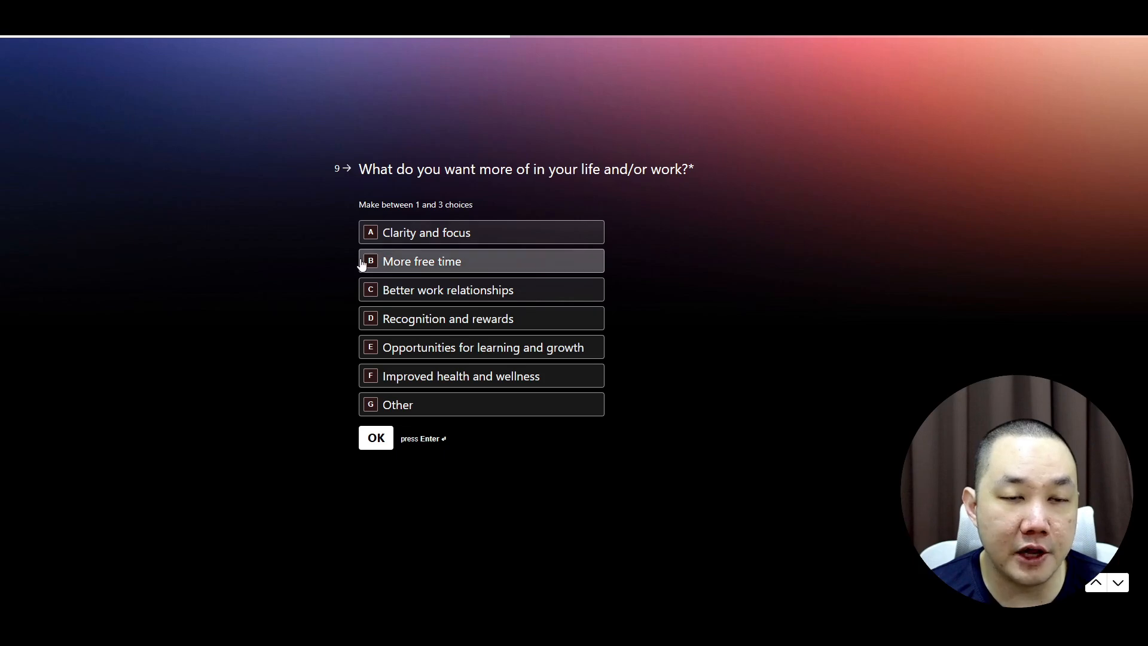
Want more recognition, learning and growth, and improved health; pass the success-rate chart.
click(554, 331)
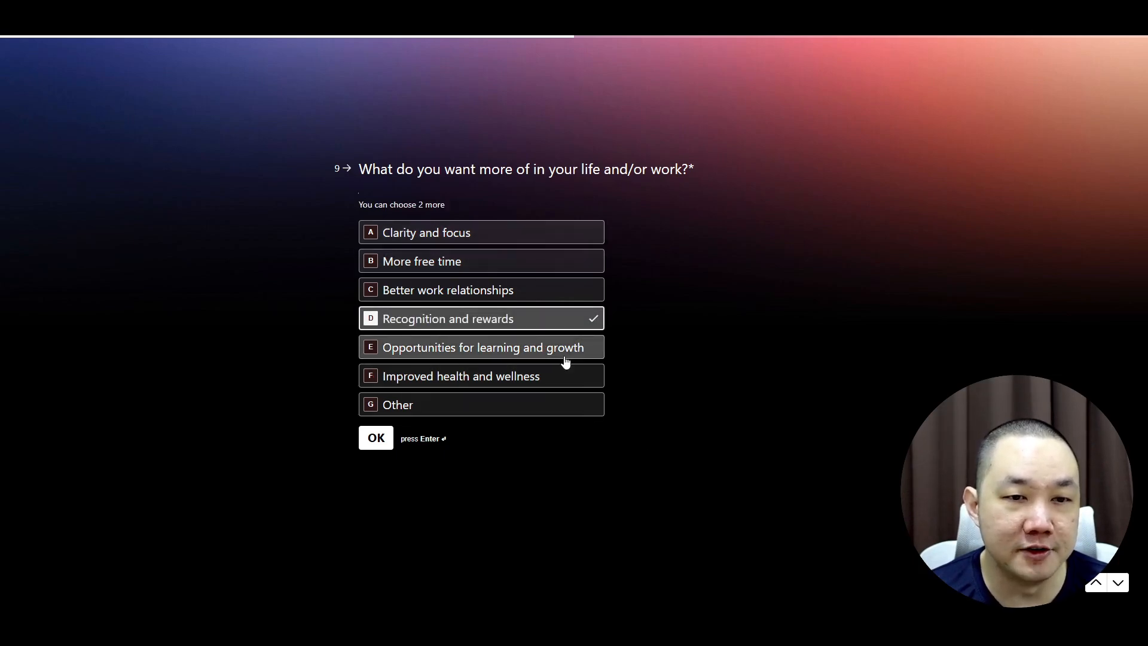
click(566, 363)
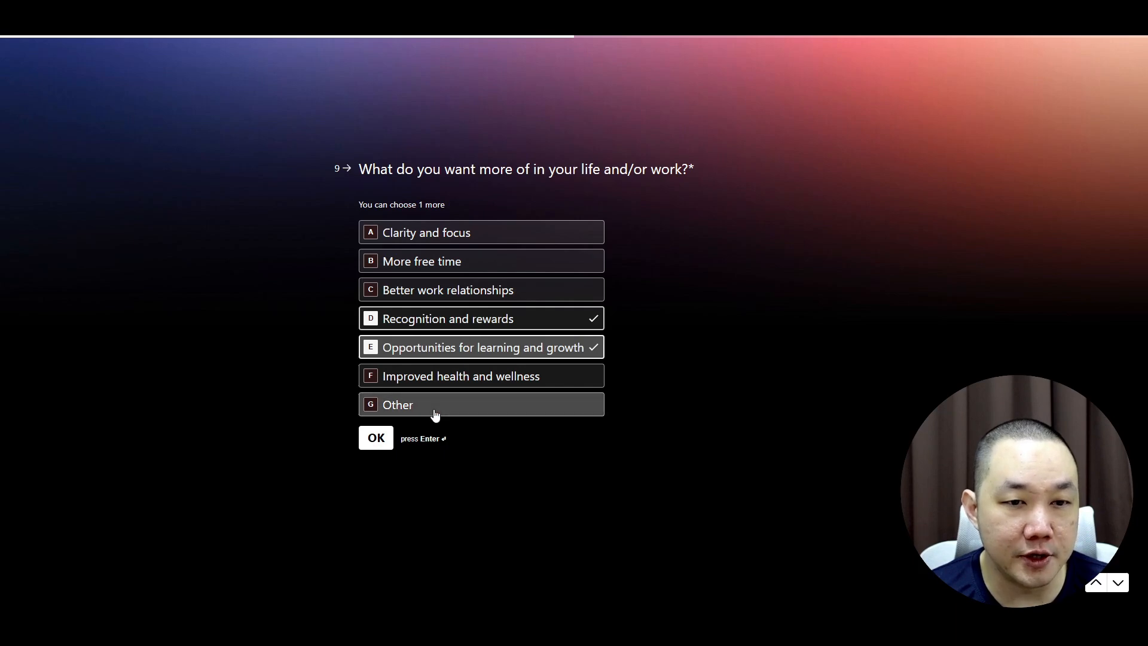
click(475, 366)
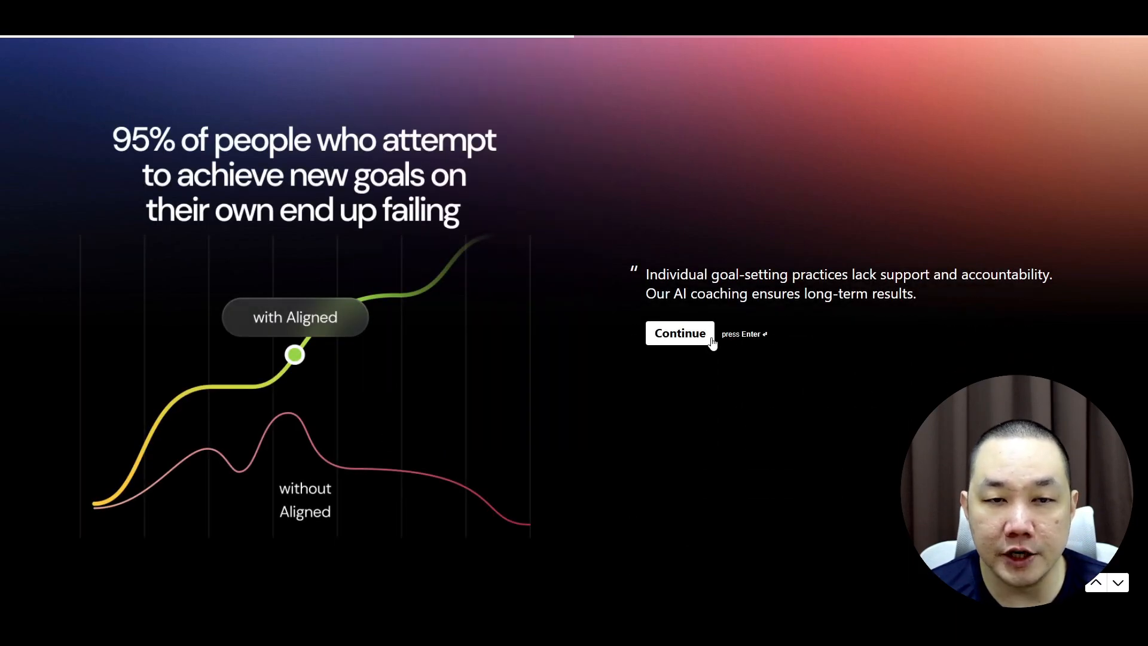
click(680, 329)
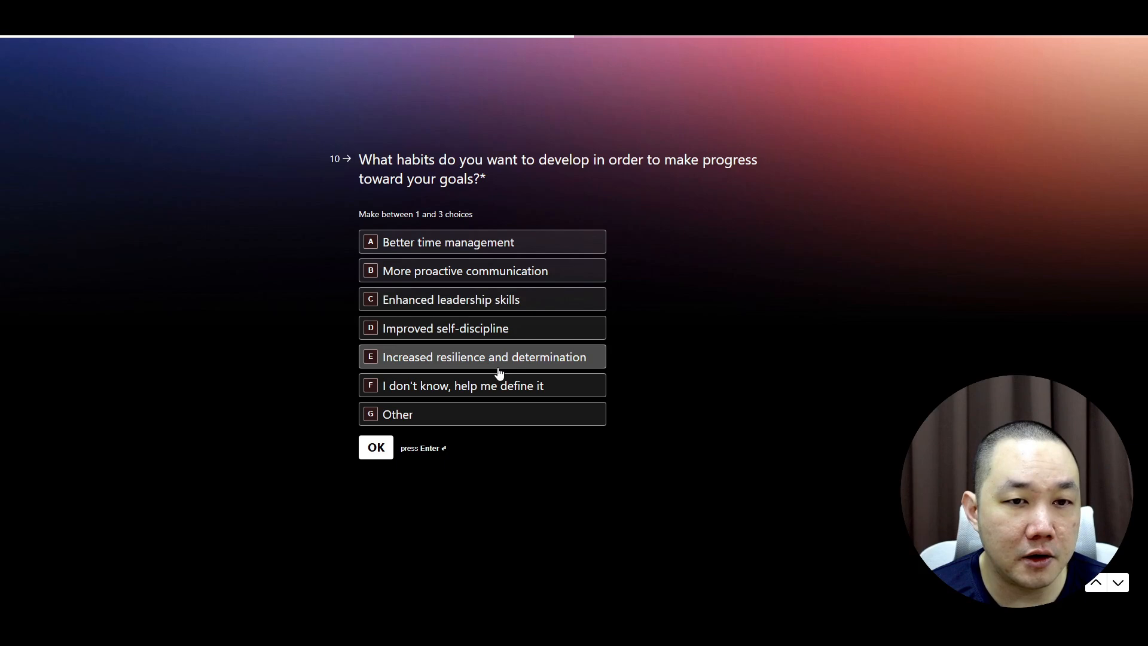
Answer 'I don't know, help me define it' for habits; pick overwhelmed, overthink, and self-doubt behaviours.
click(485, 392)
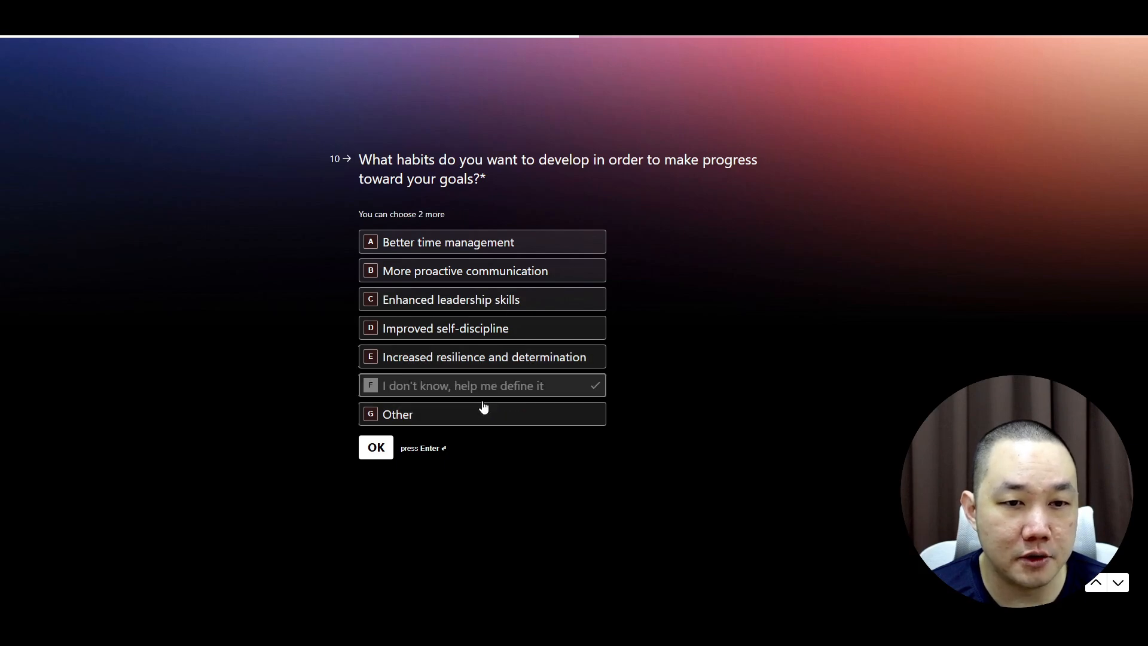
click(388, 454)
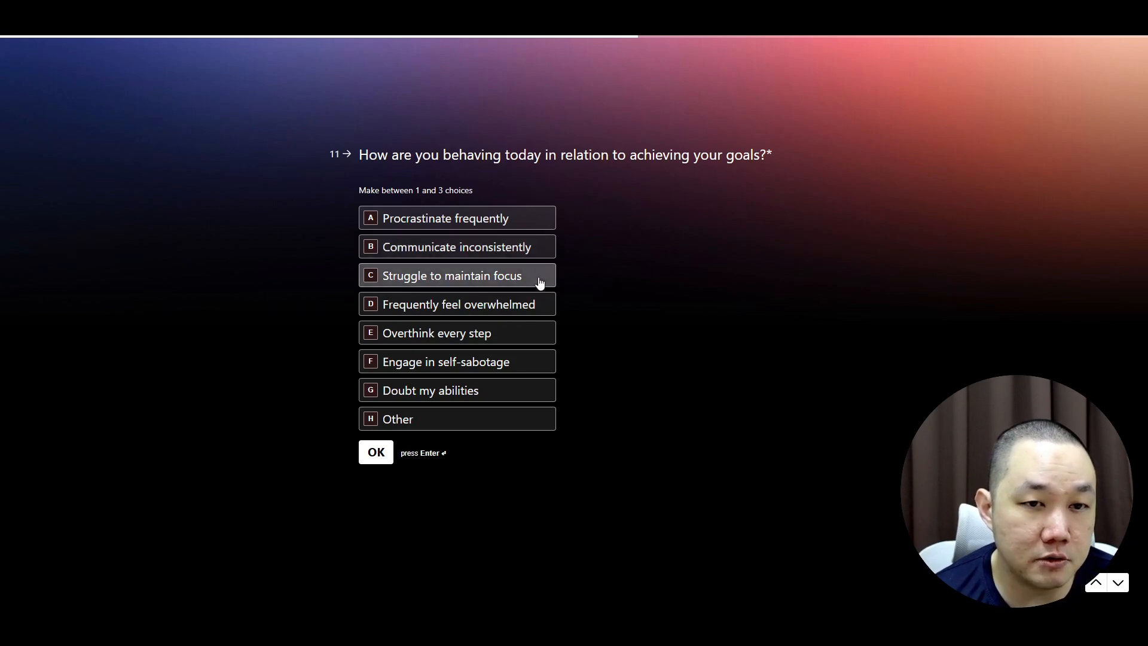
click(544, 310)
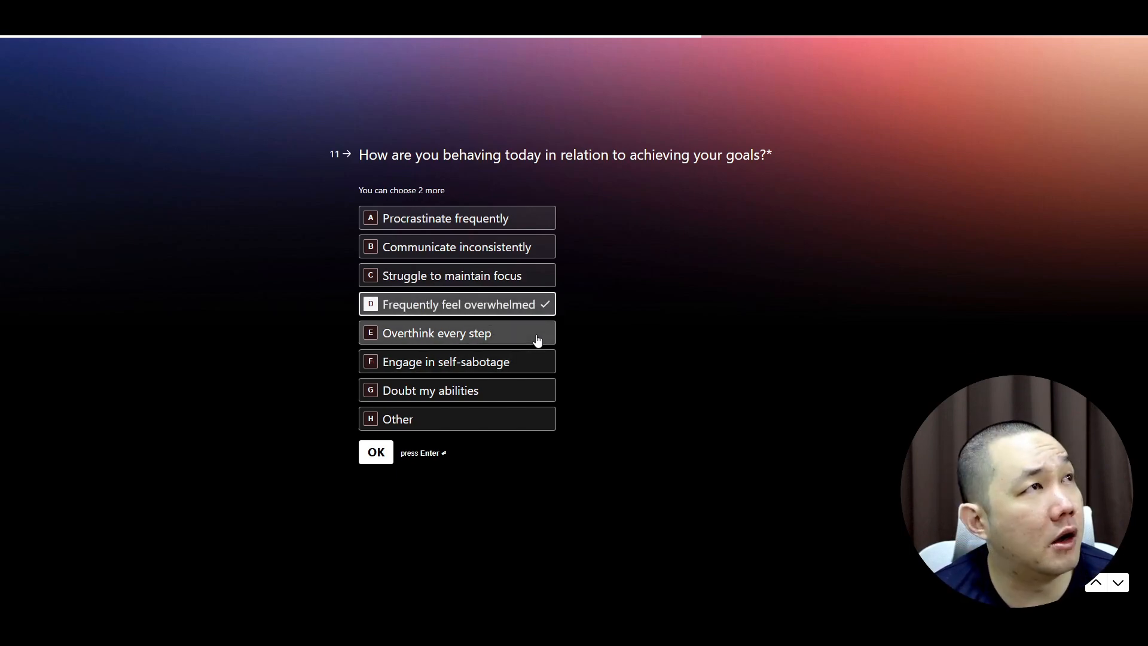
click(537, 340)
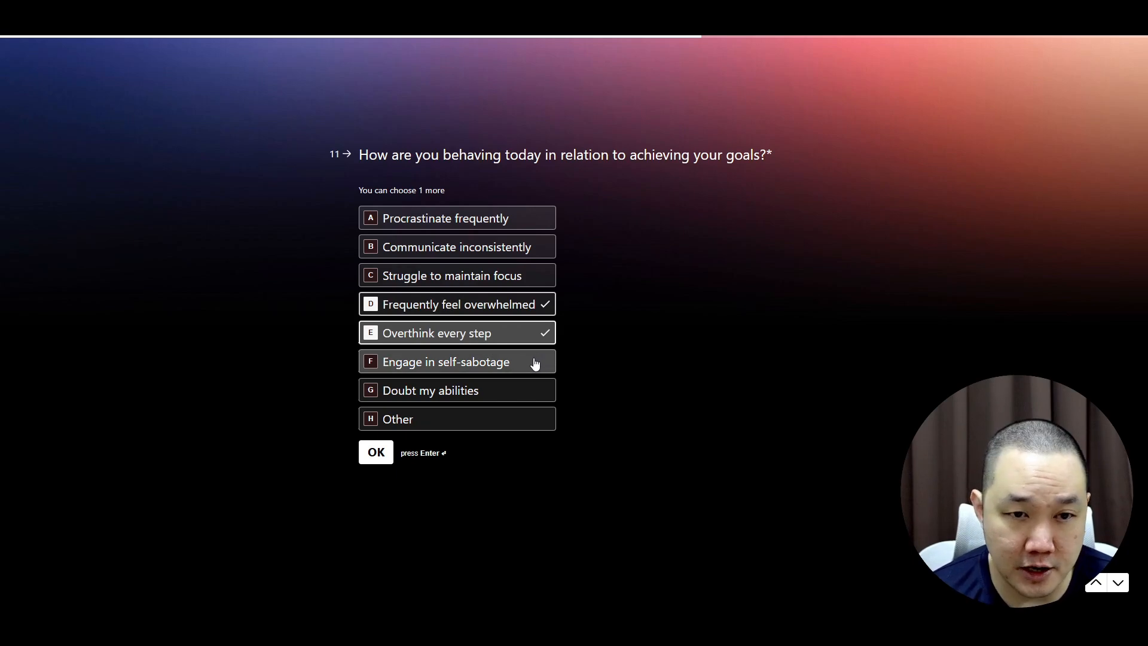
click(514, 400)
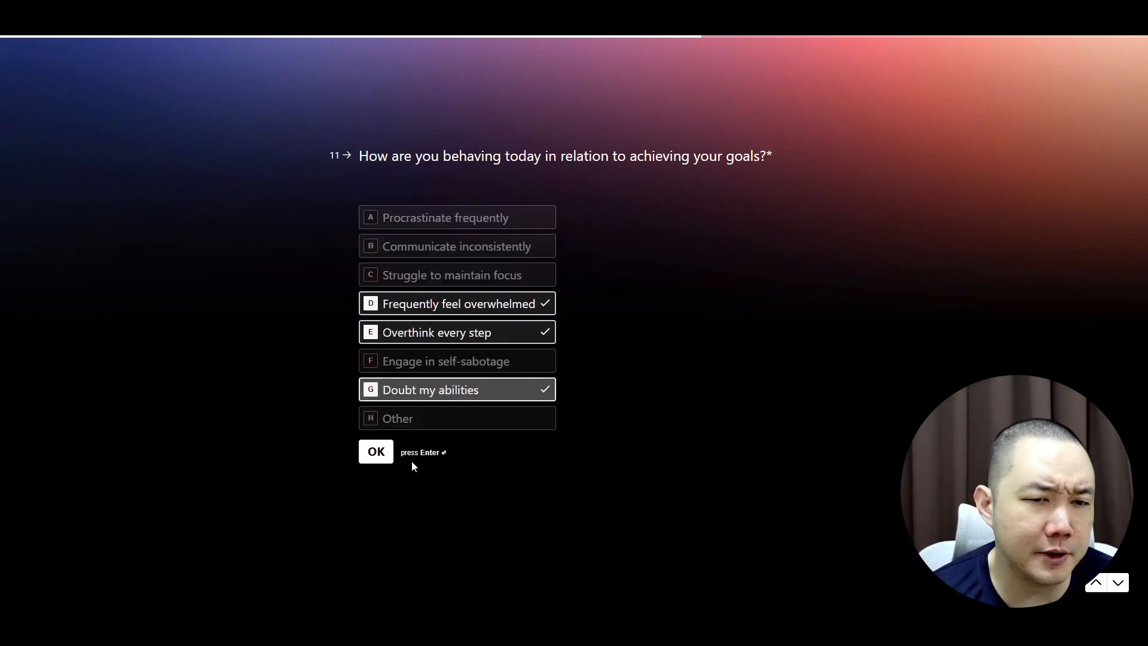
click(385, 455)
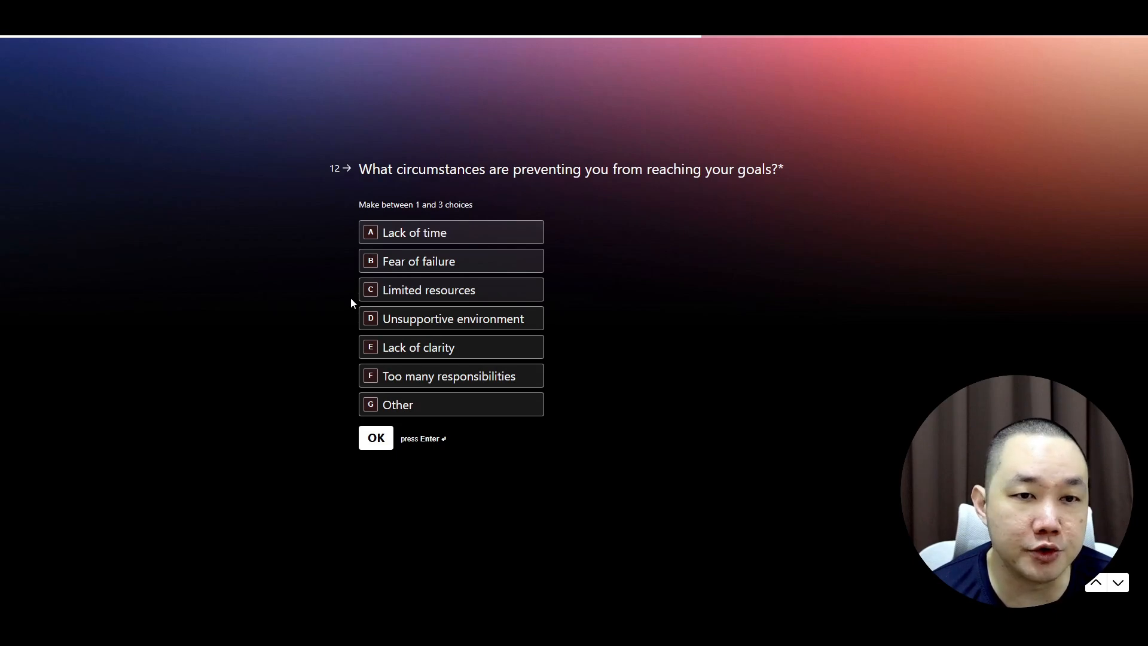
Choose Lack of time, Limited resources and custom 'Too many opportunities' as obstacles.
click(502, 237)
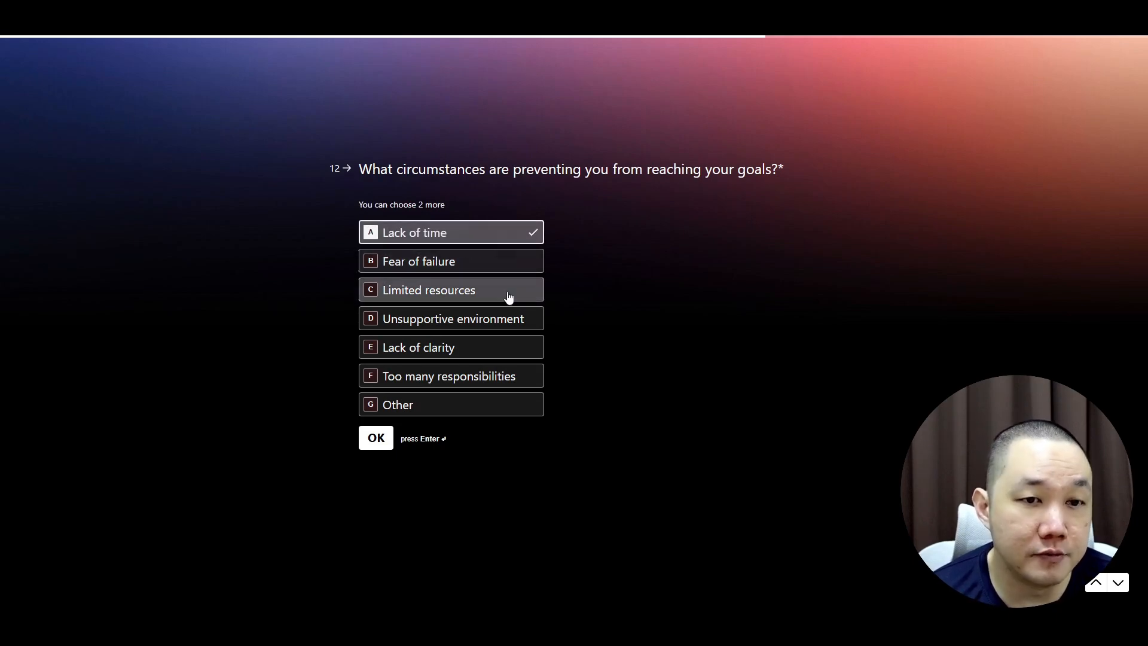
click(506, 293)
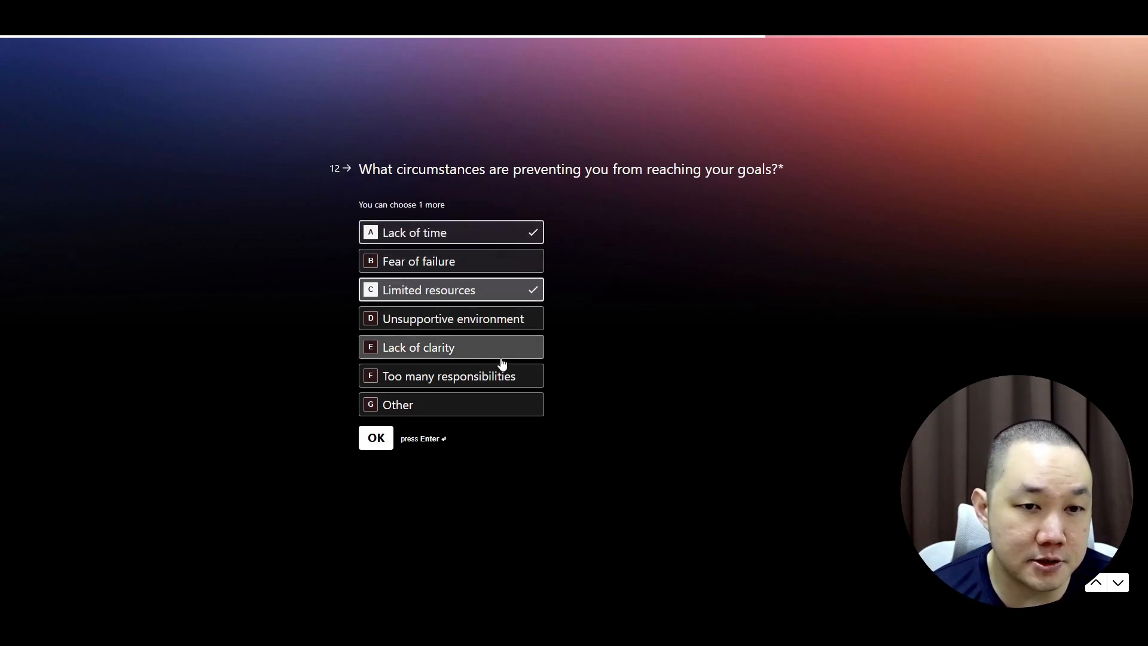
click(479, 406)
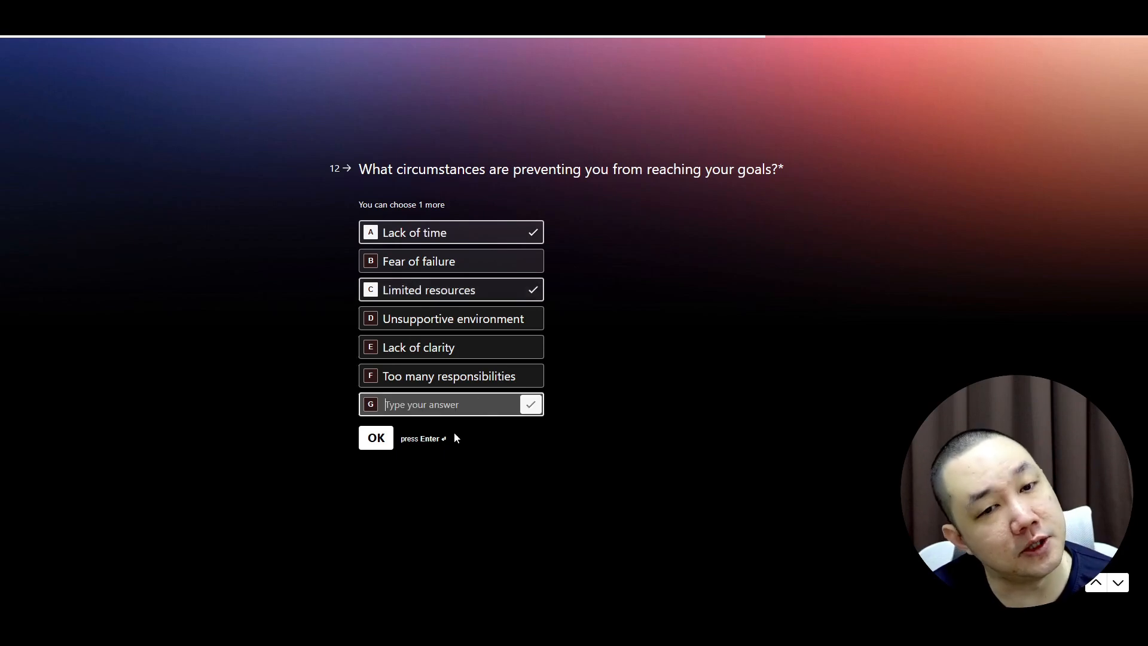
text(Too many opporutni)
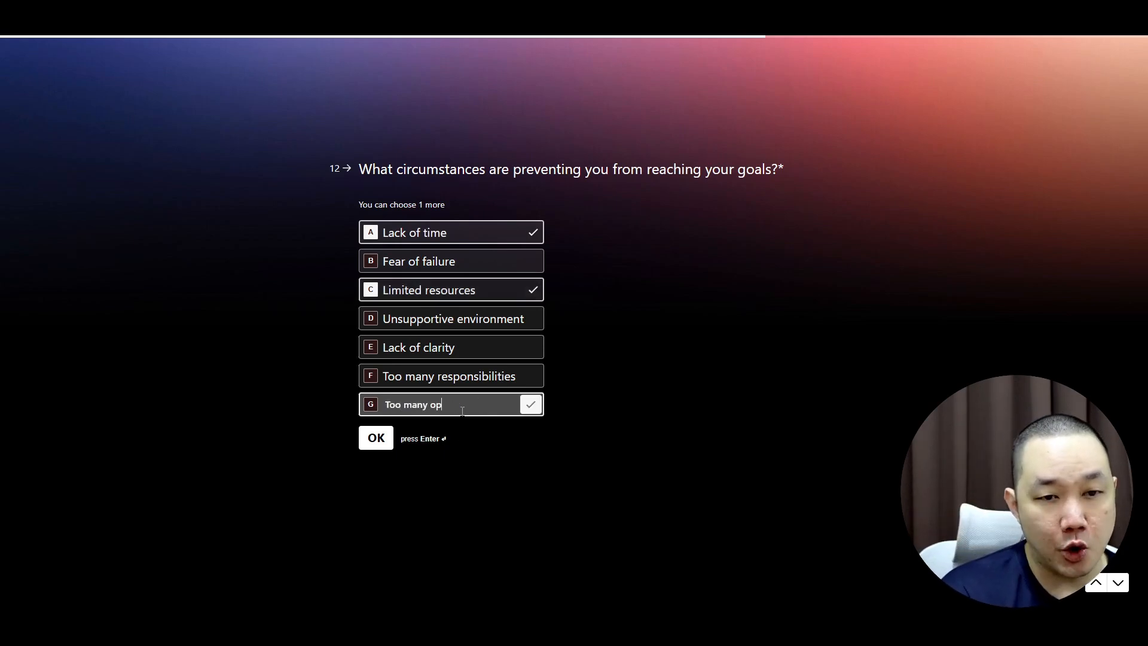
key(BackSpace)
key(BackSpace)
key(BackSpace)
key(BackSpace)
text(tunities)
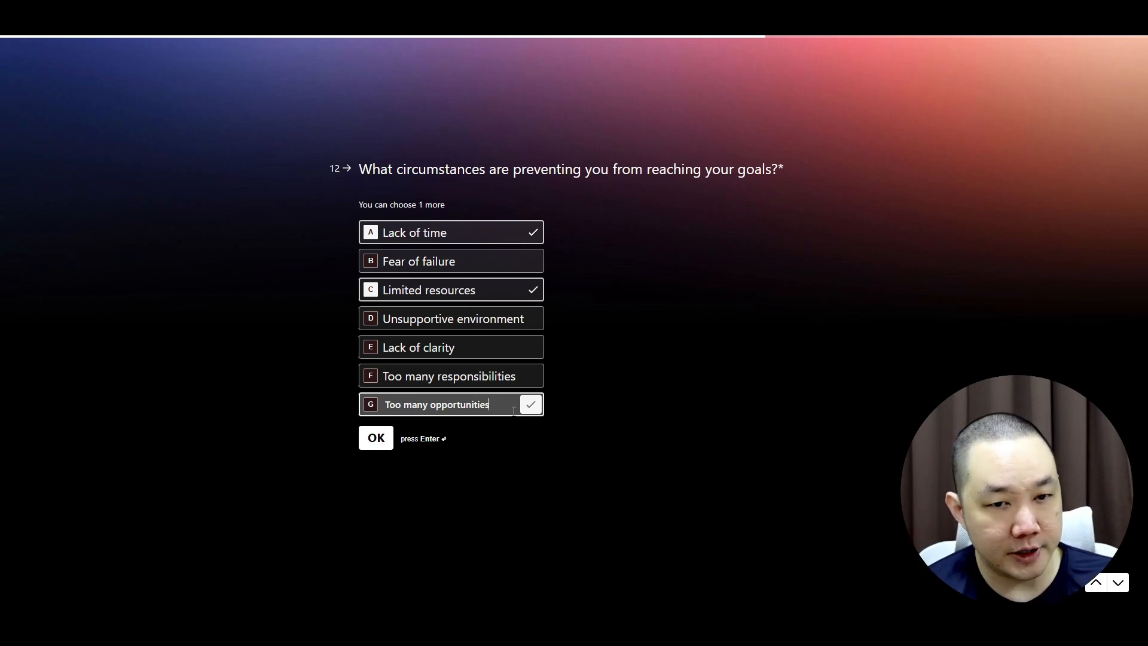
click(531, 404)
click(367, 444)
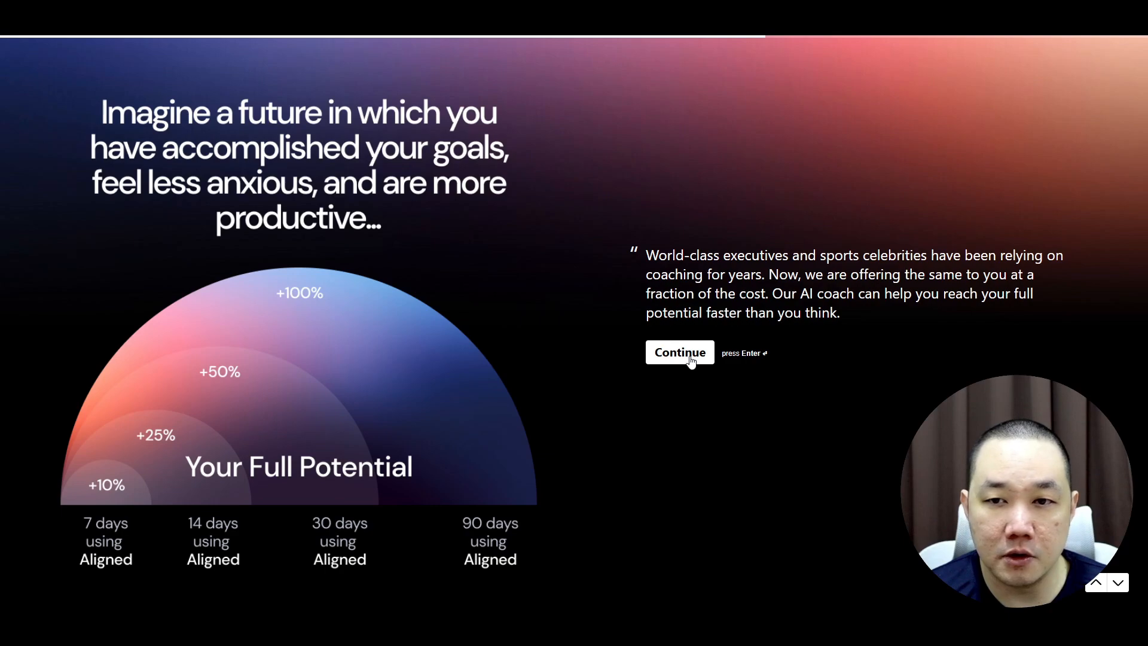
Pass the Full Potential screen and answer question 13 with a custom 'I don't know'.
click(690, 359)
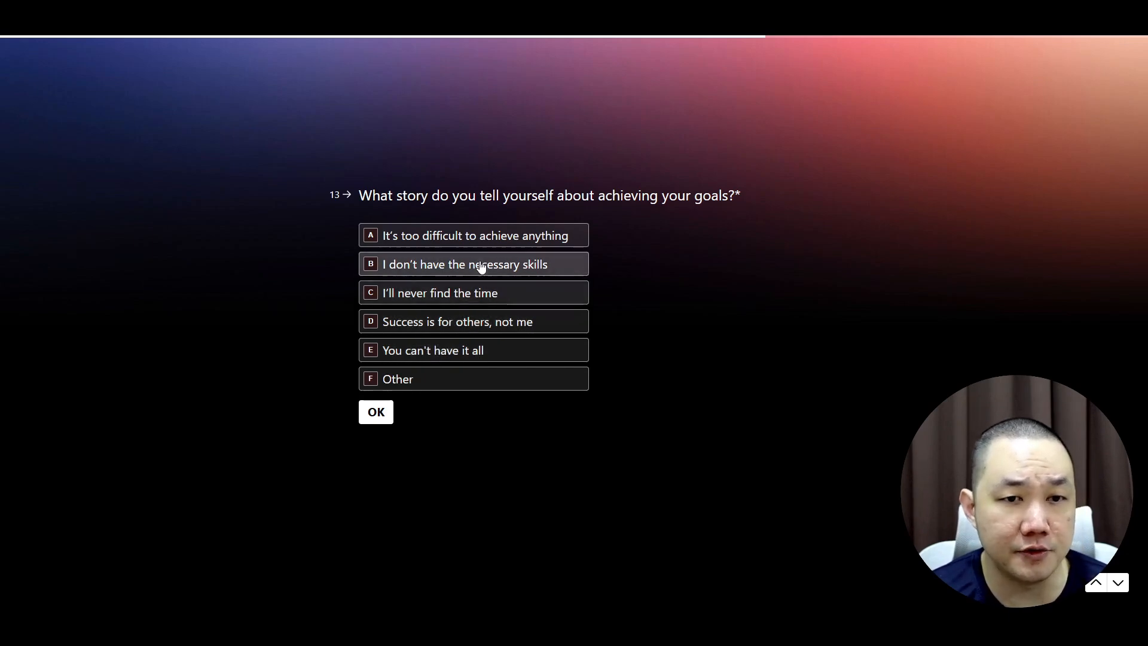
click(447, 386)
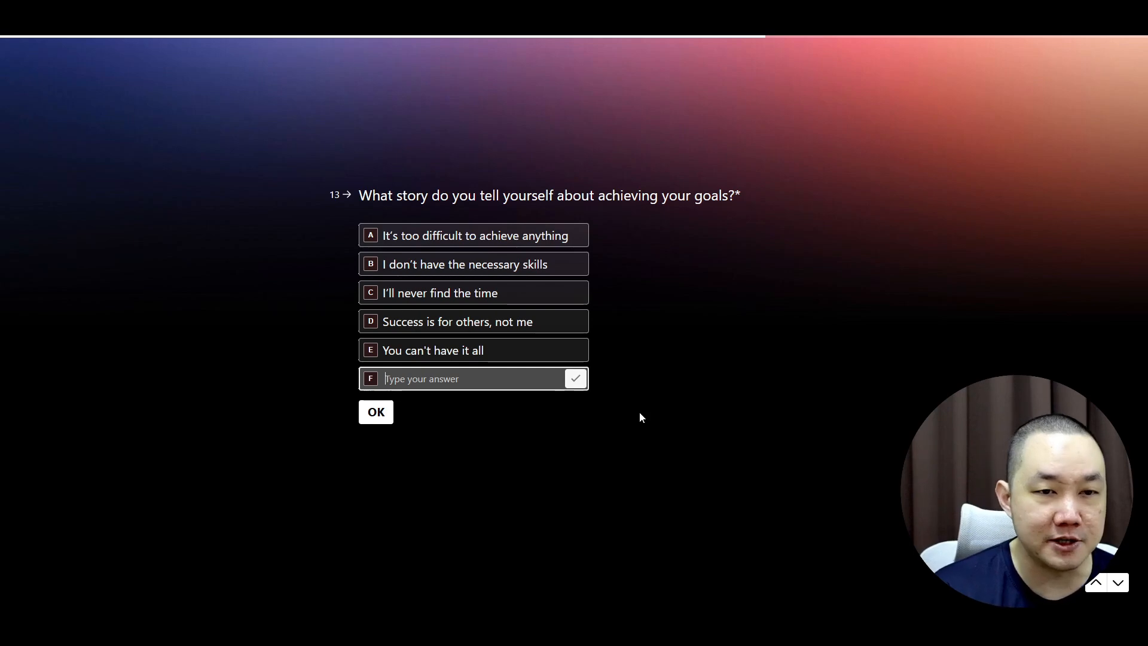
text(I don't know)
key(Return)
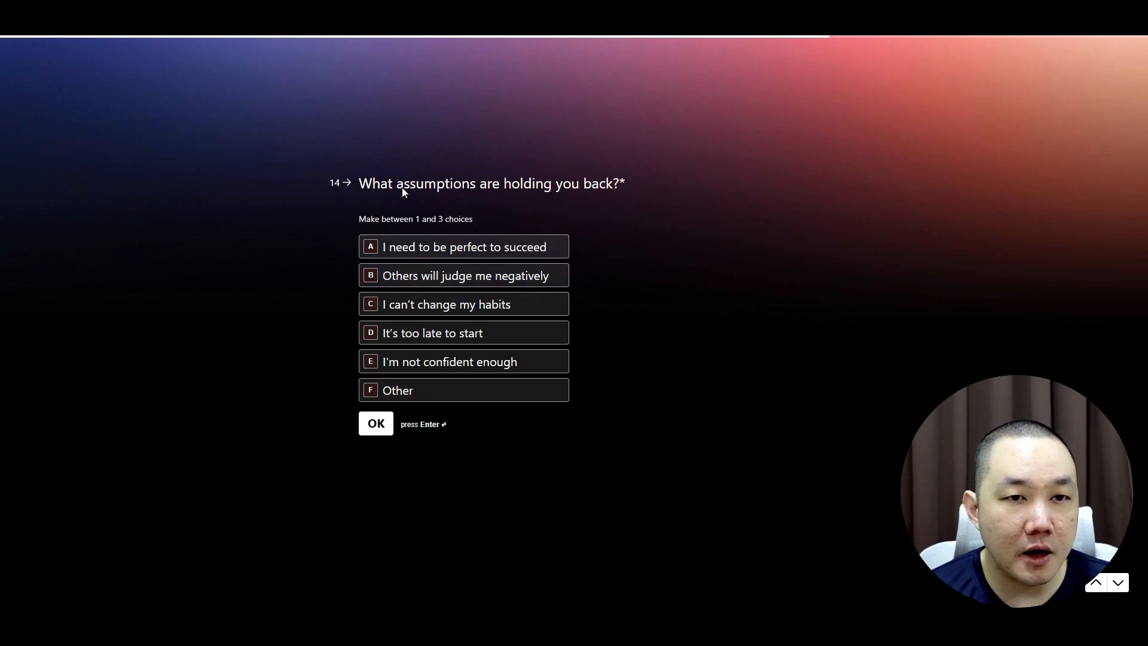
Answer question 14 with a custom 'My blindspot' and submit.
click(477, 392)
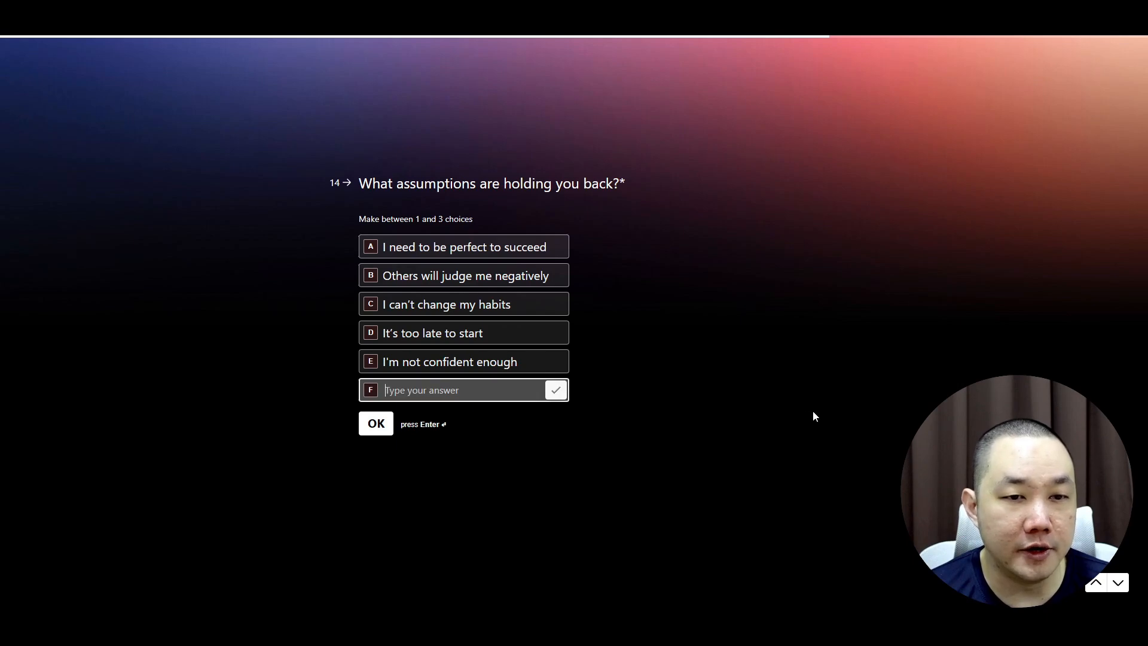
text(My blindspot)
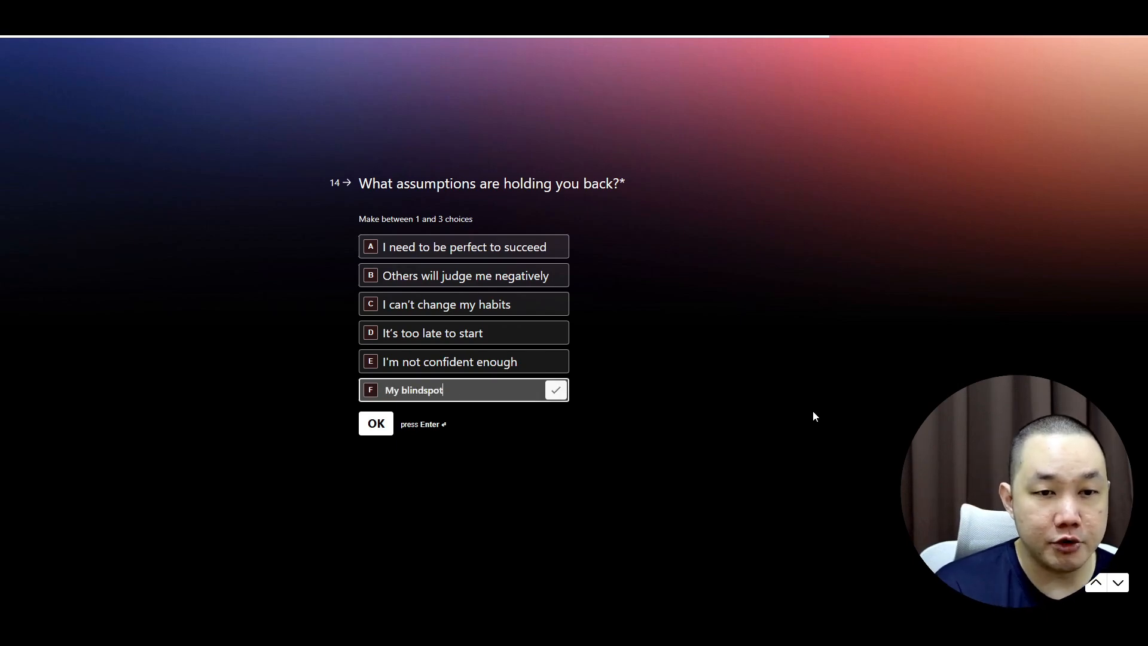
click(376, 423)
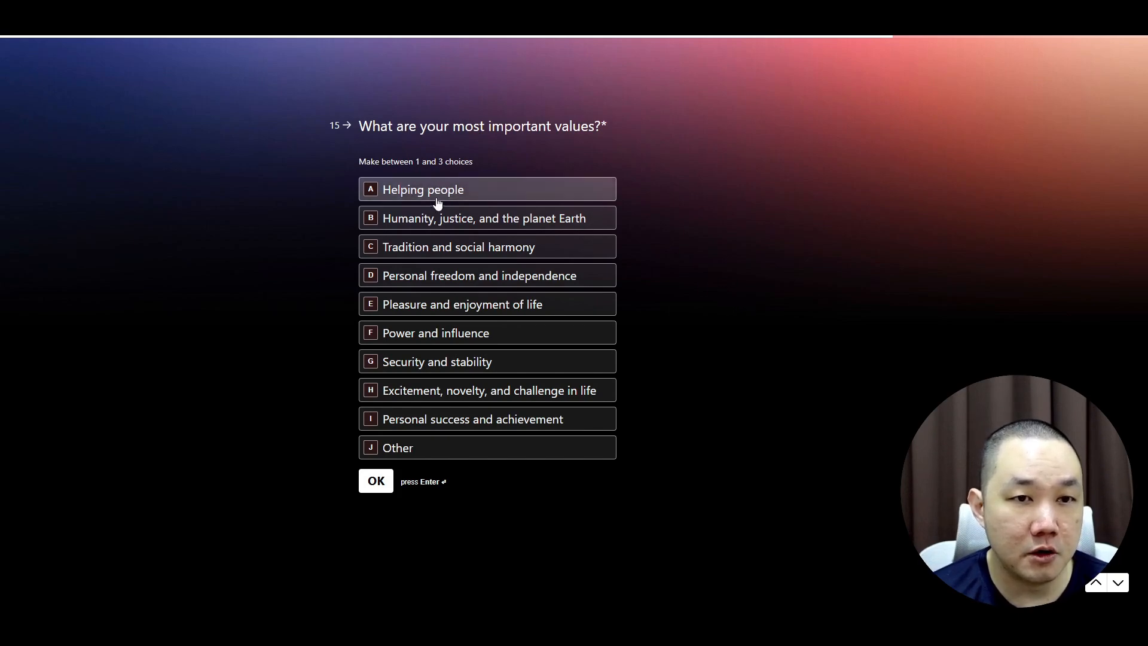
Pick Helping people, Personal freedom, and Personal success as values; answer Completely aligned.
click(464, 197)
click(549, 283)
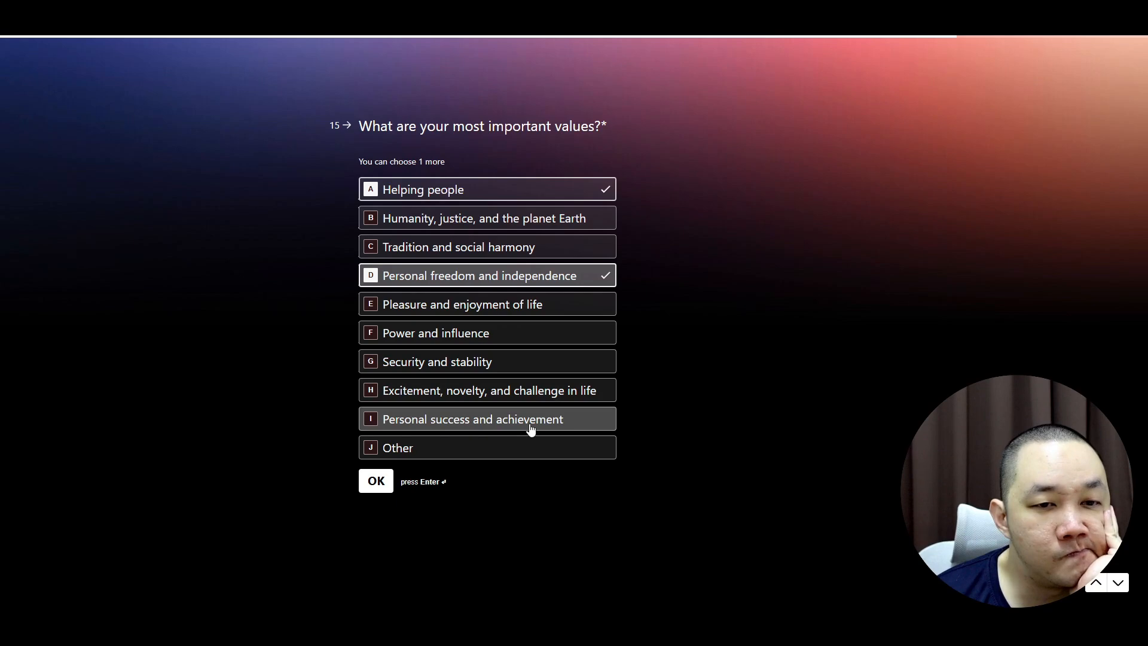
click(531, 428)
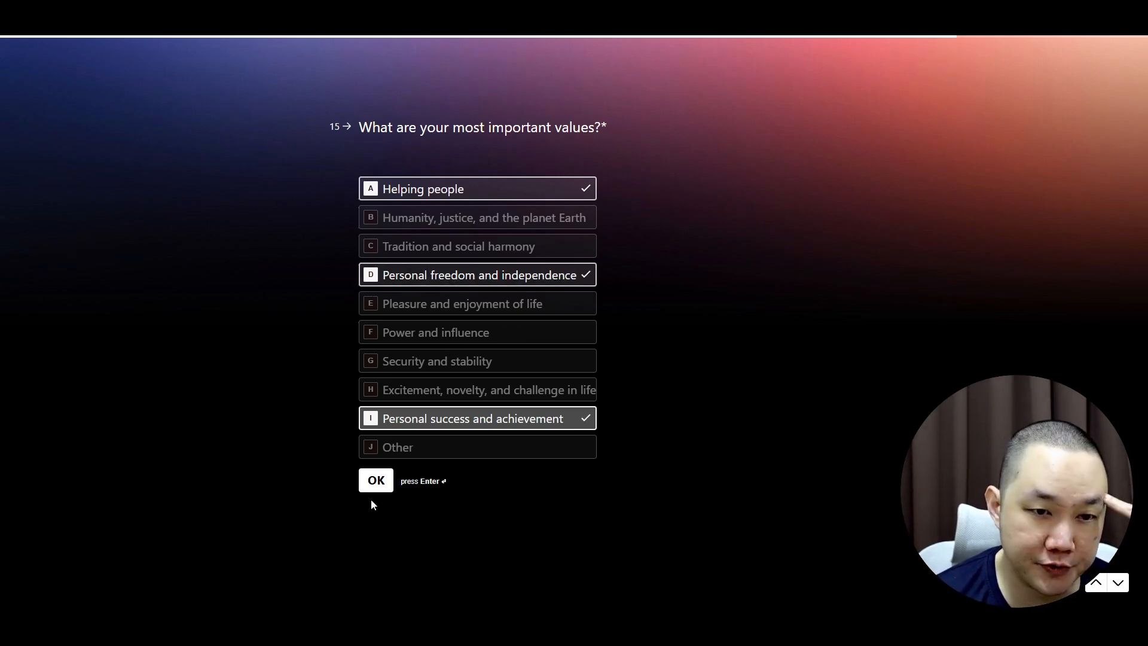
click(376, 481)
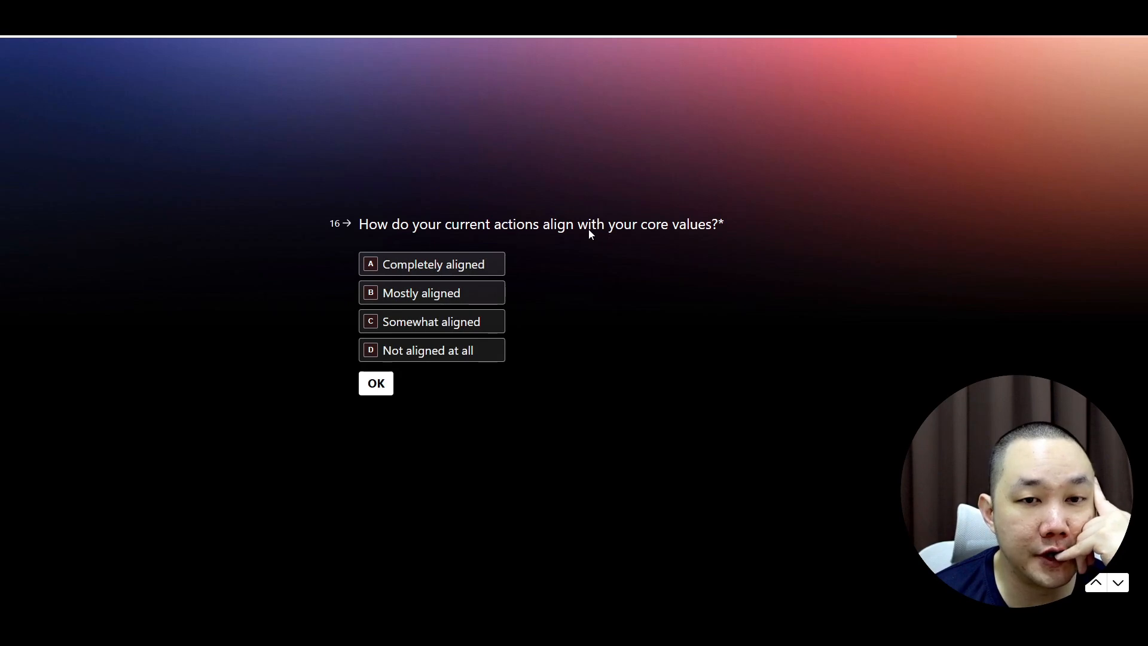
click(439, 265)
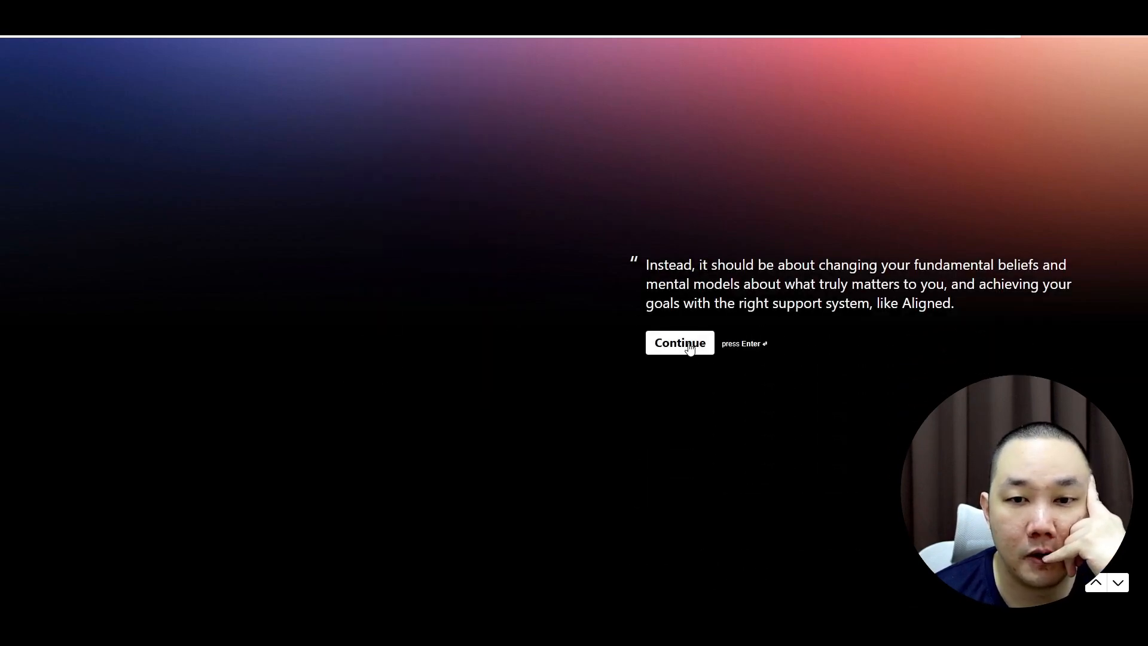
click(687, 345)
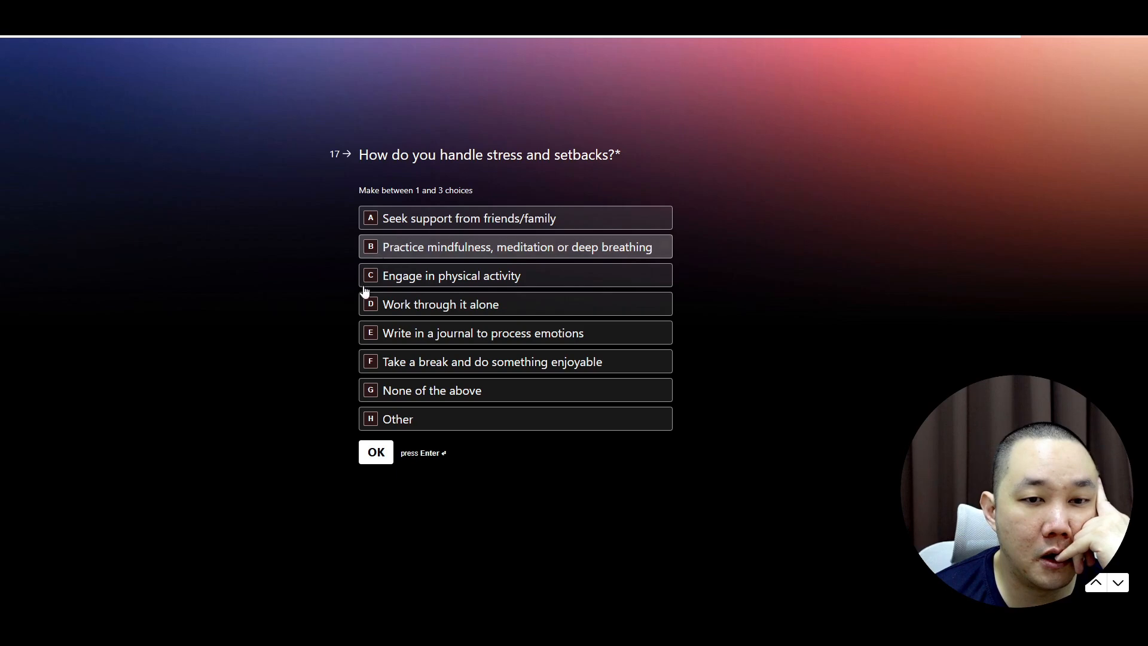
Select journaling and taking an enjoyable break as ways to handle stress.
click(367, 331)
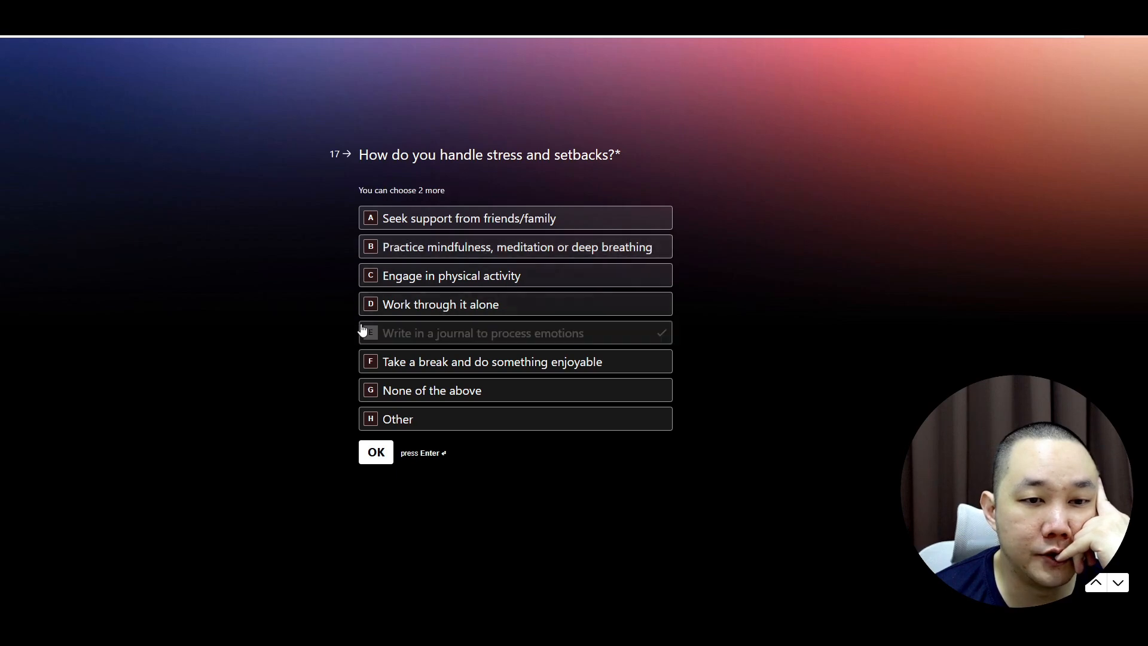
click(381, 366)
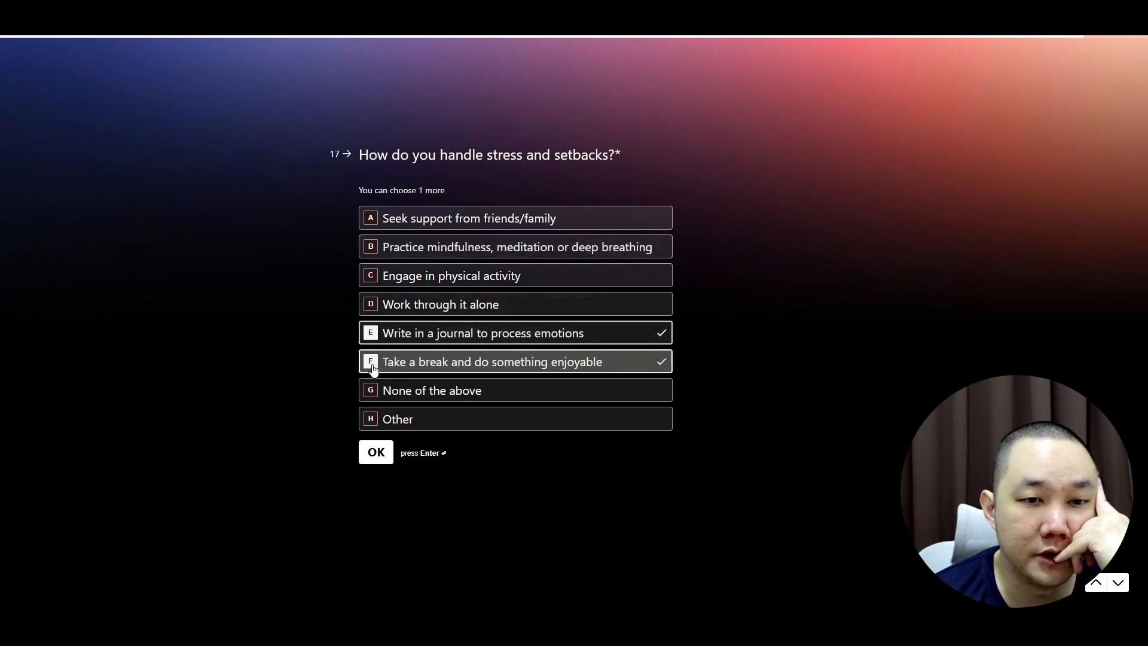
click(385, 312)
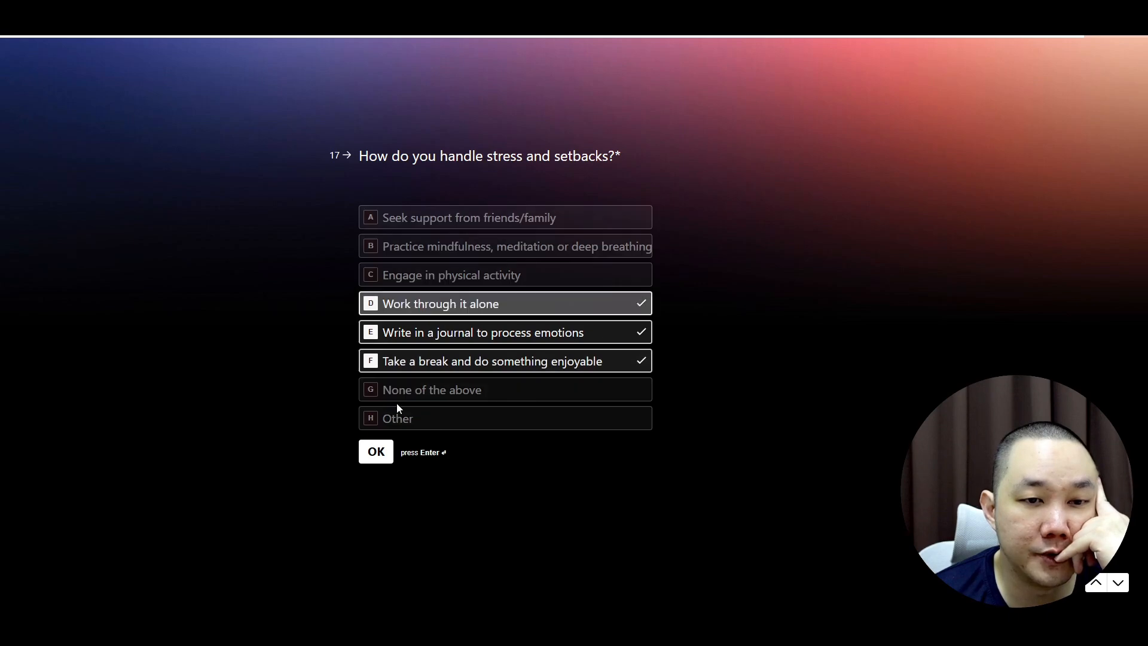
click(398, 304)
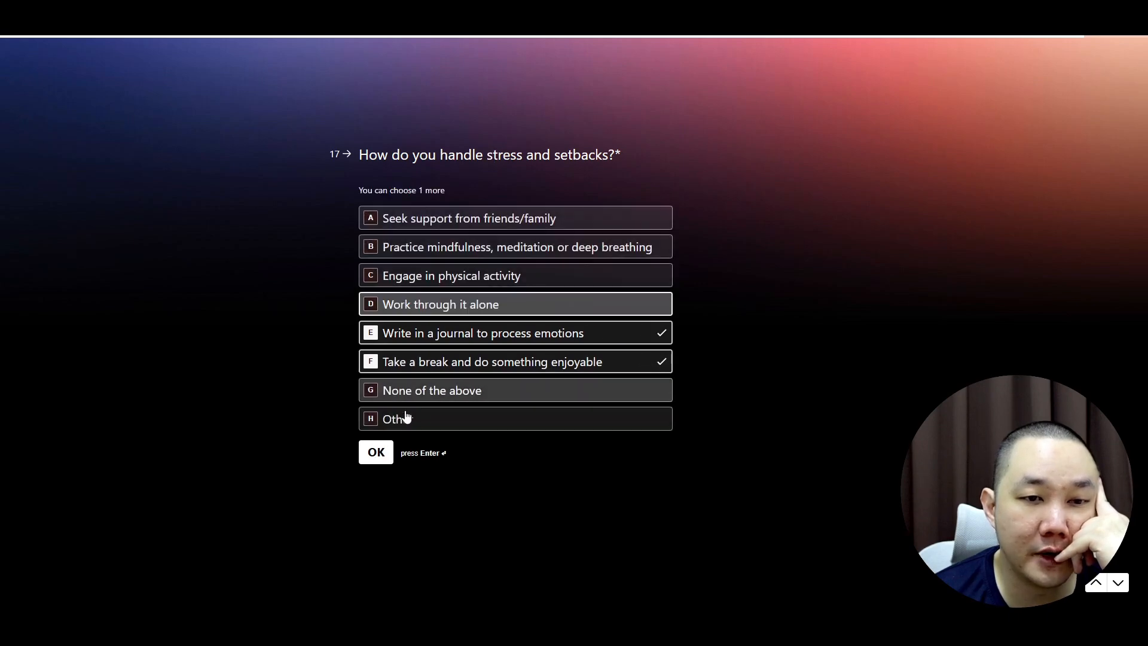
Add a custom Other answer about an AI Coach and/or mentors helping, then submit.
click(401, 421)
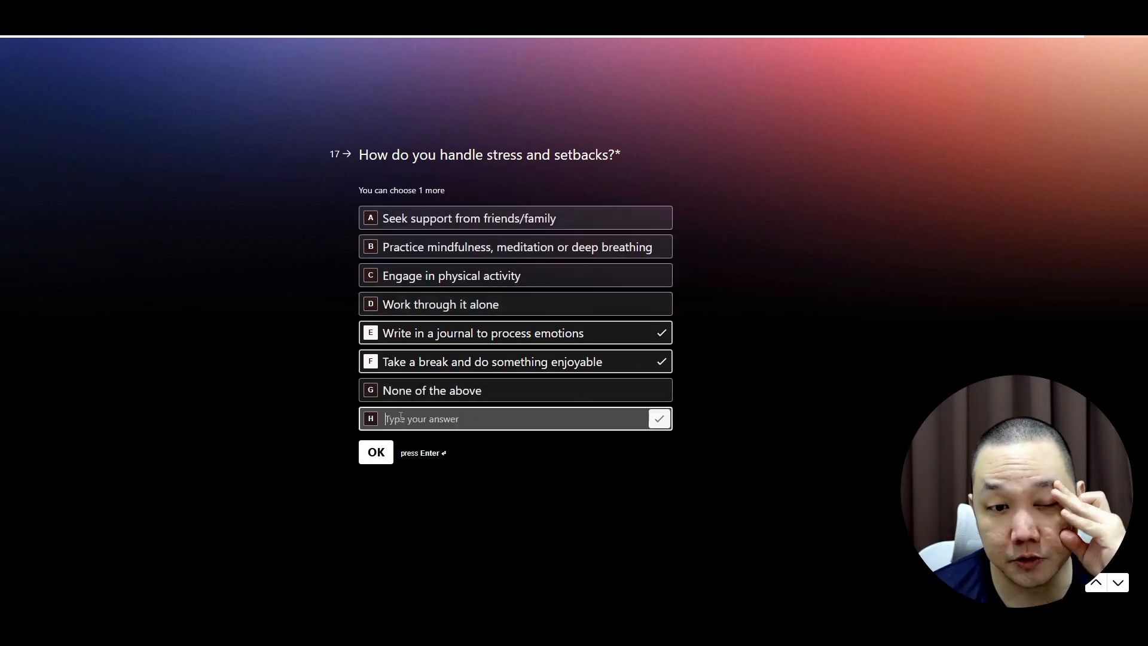
text(I have a)
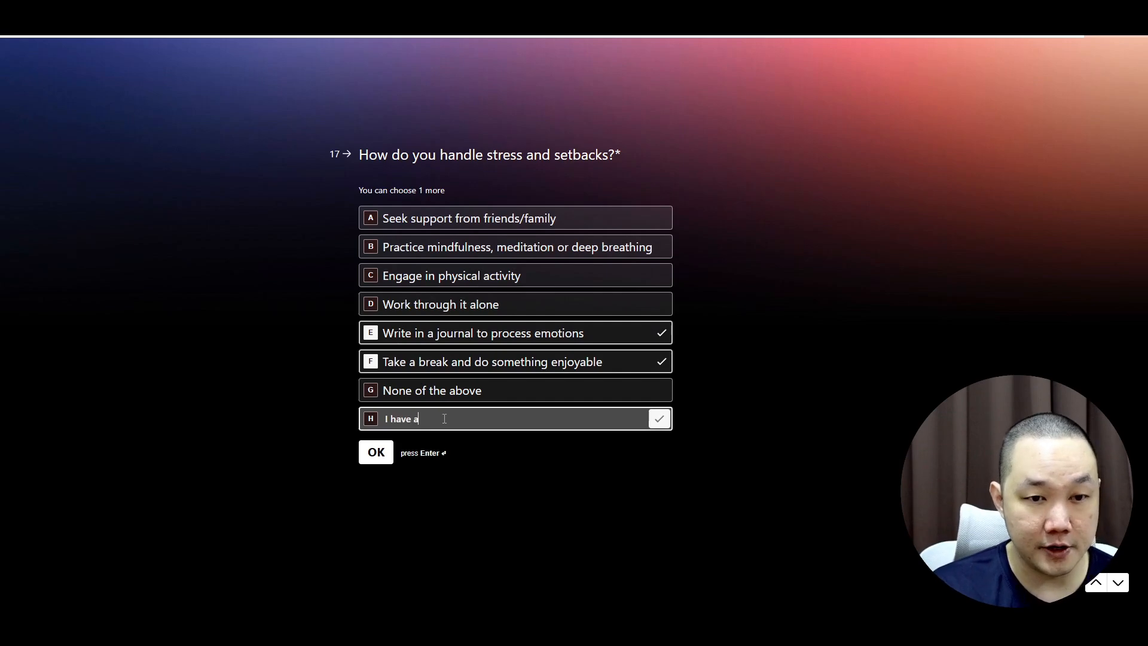
text(n AI Coach to help w)
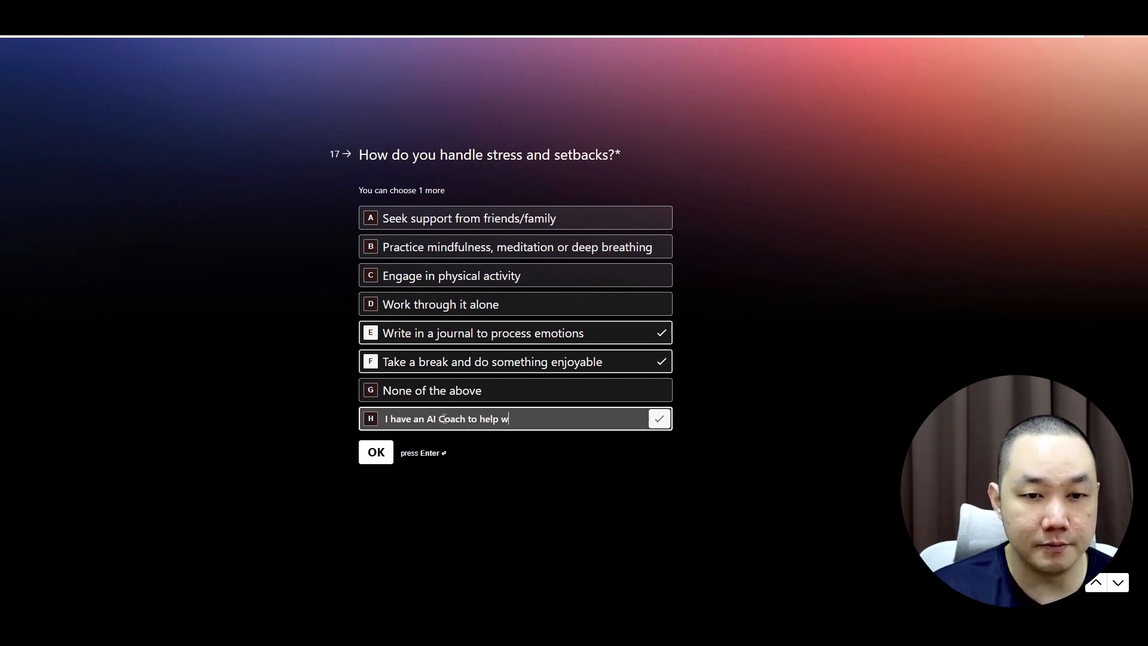
key(BackSpace)
text(me with that)
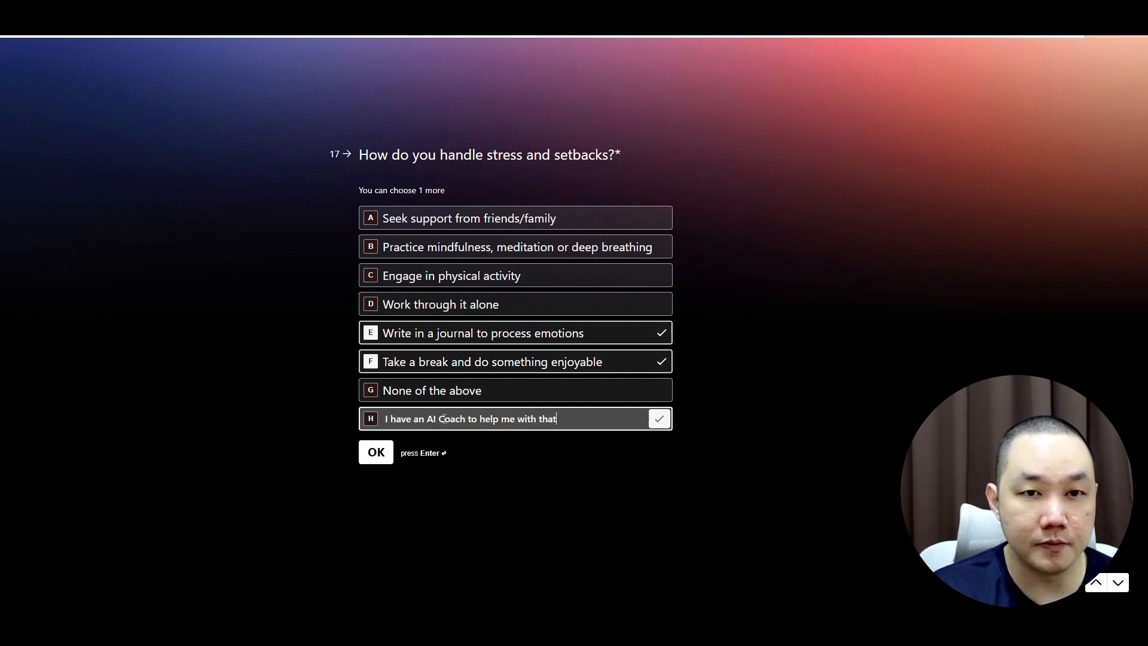
text( / and)
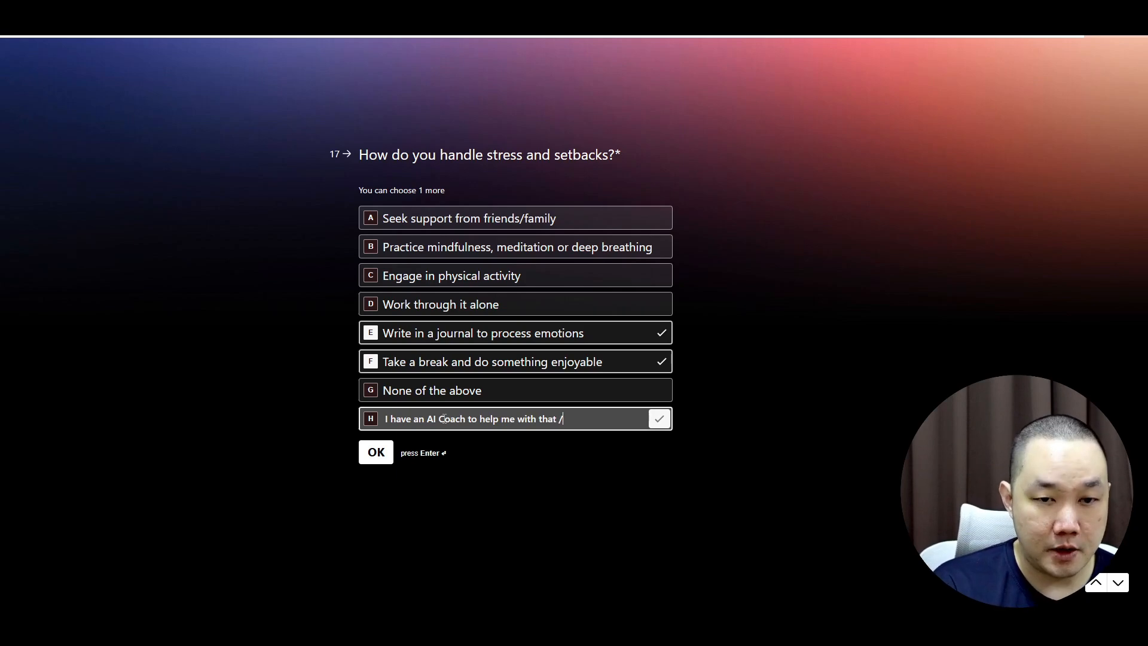
key(BackSpace)
key(BackSpace)
key(BackSpace)
key(BackSpace)
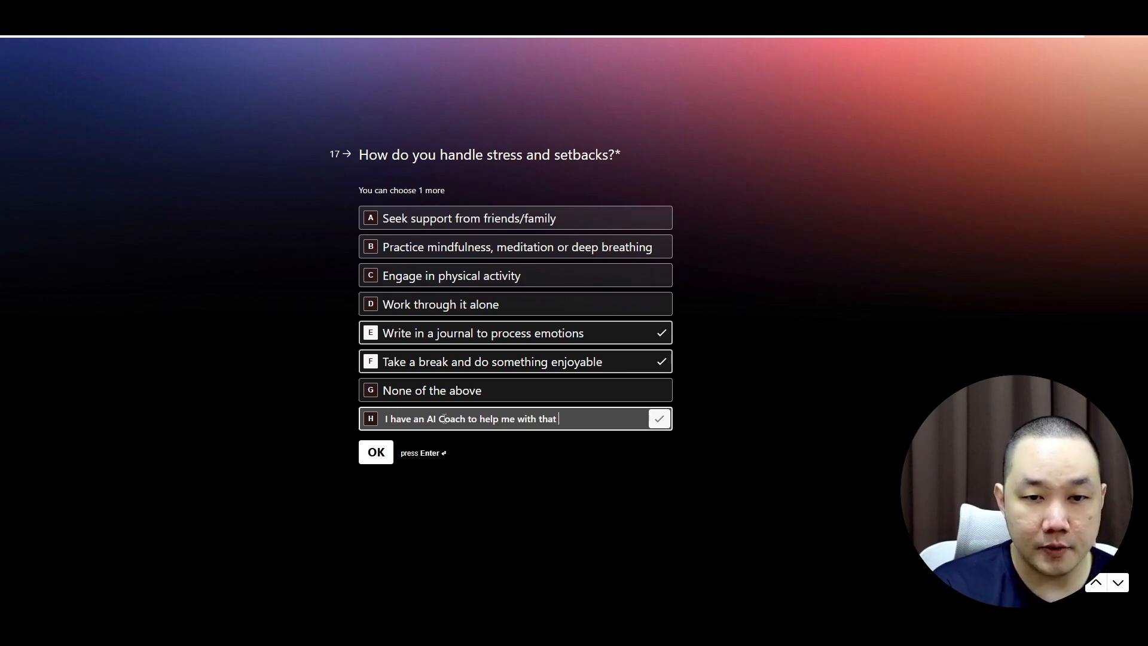
text(and/or mentors)
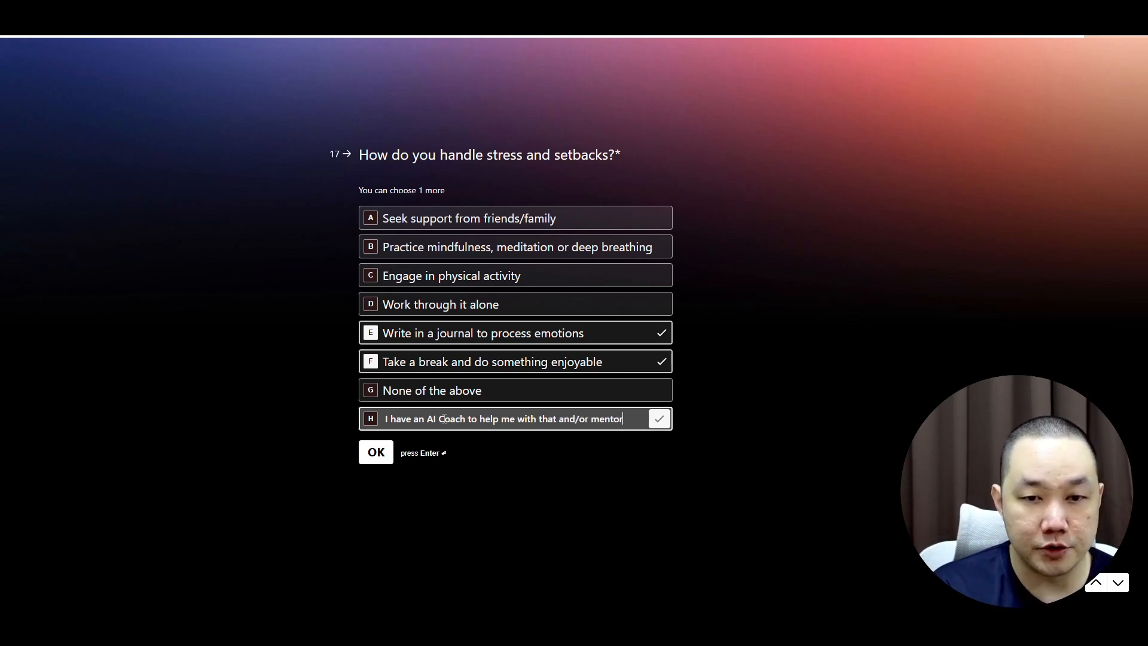
click(659, 422)
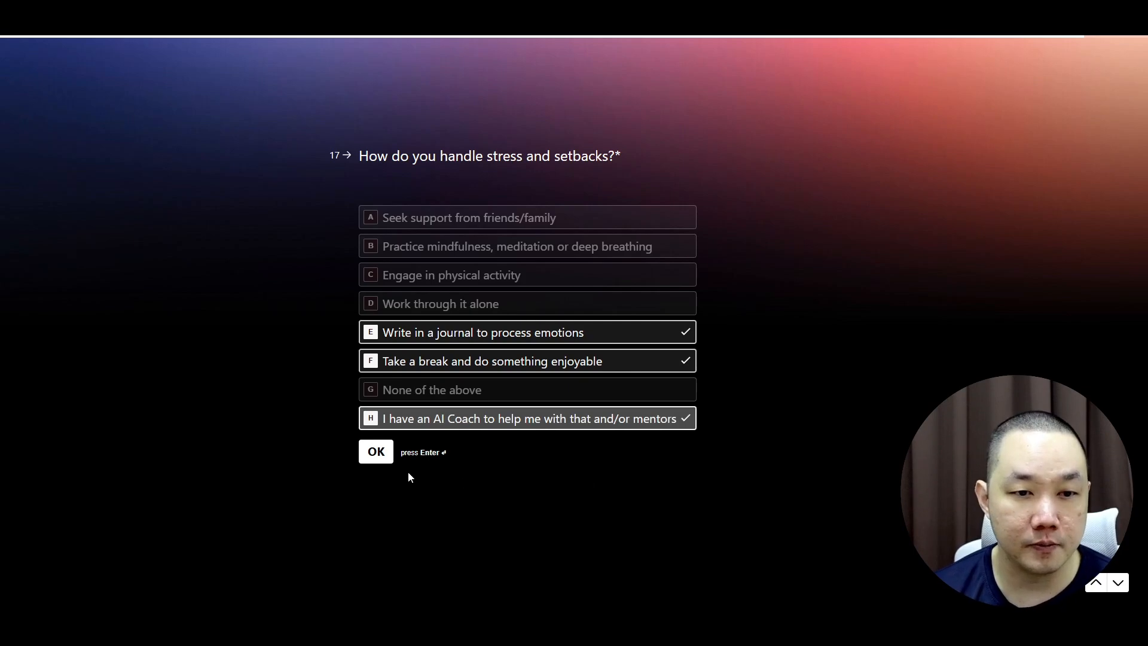
key(Return)
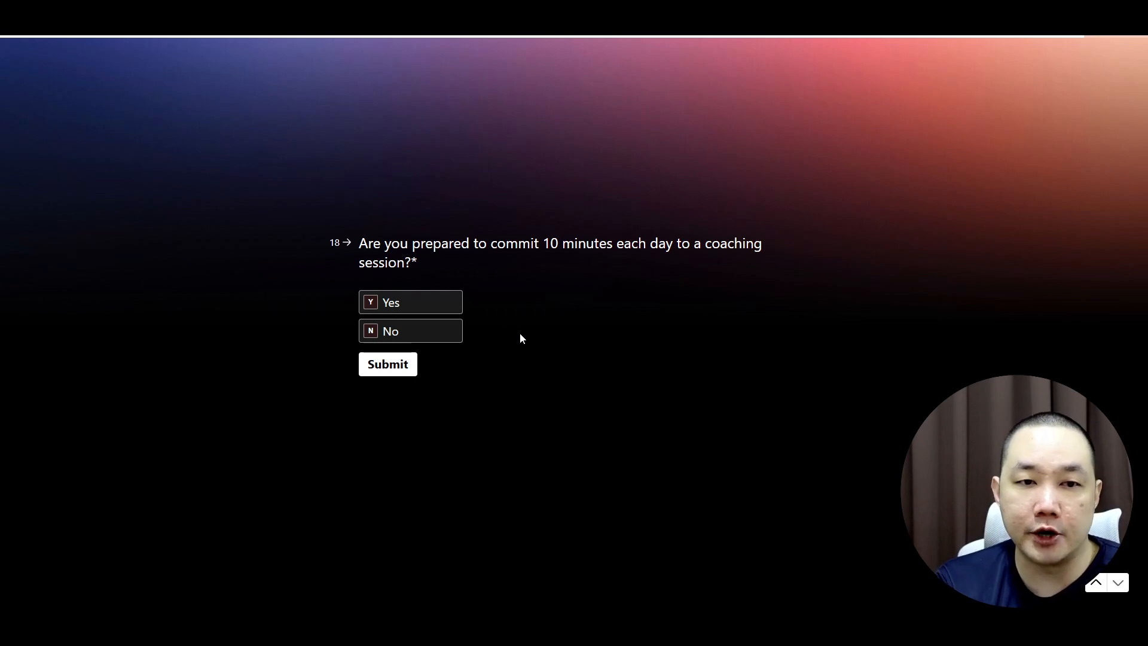
Answer Yes to committing 10 minutes daily, submit the quiz, and continue to the plan.
click(449, 313)
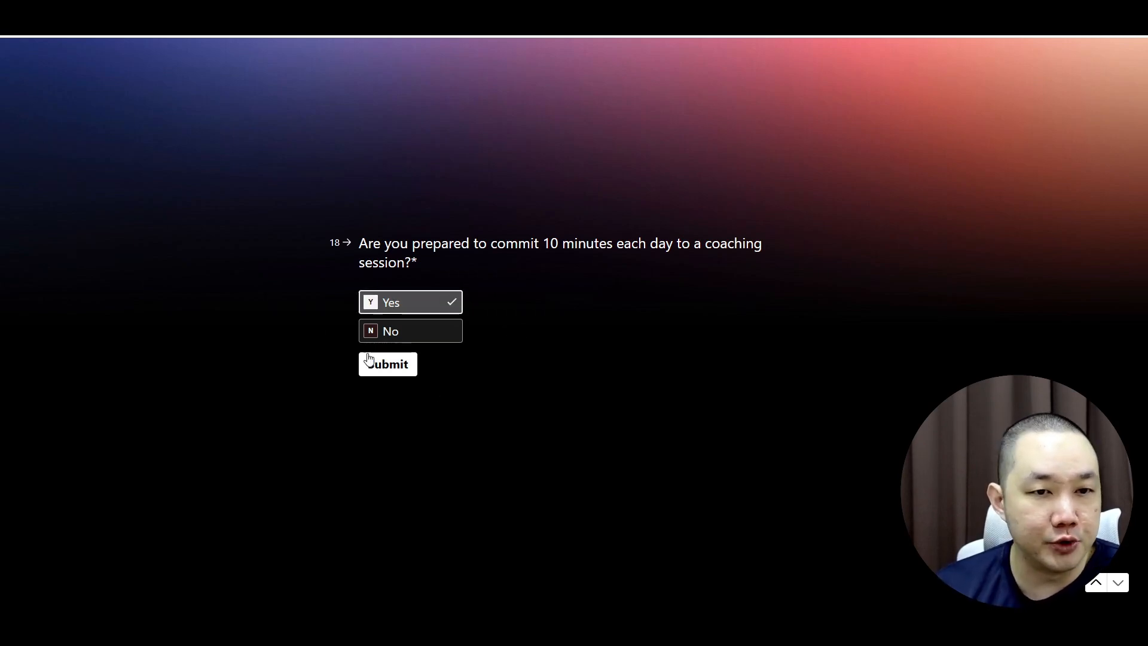
click(405, 364)
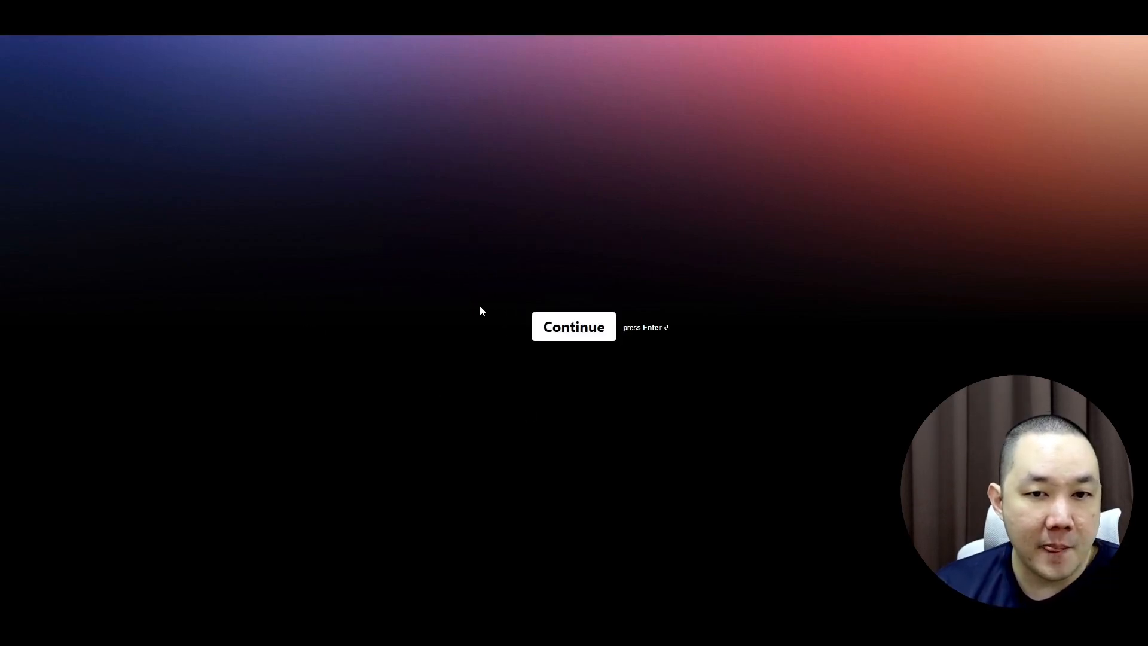
key(Return)
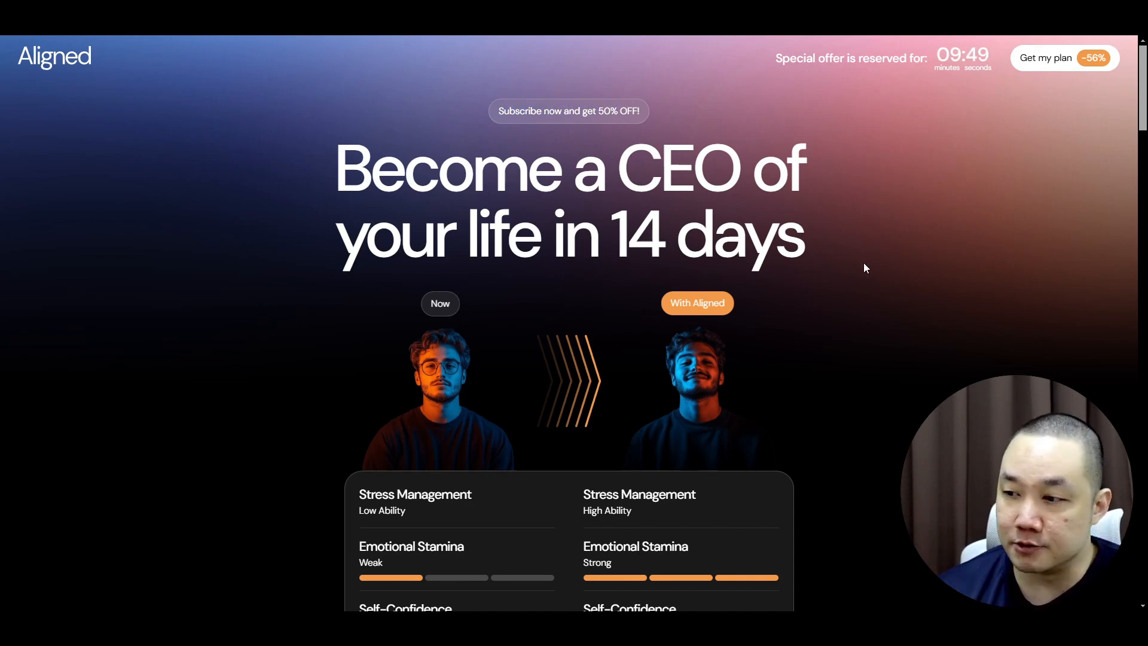
Browse the sales page and choose the 1-month offer at $19.99/mo instead of the 2-month plan.
scroll(873, 323, down, 3)
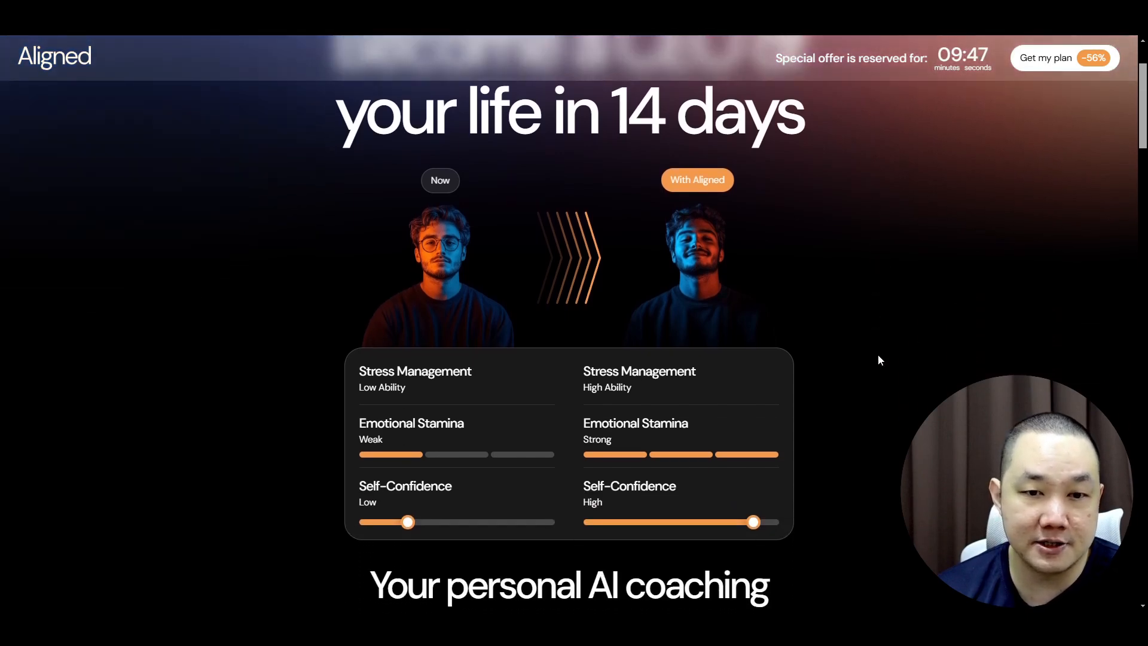
scroll(870, 391, up, 2)
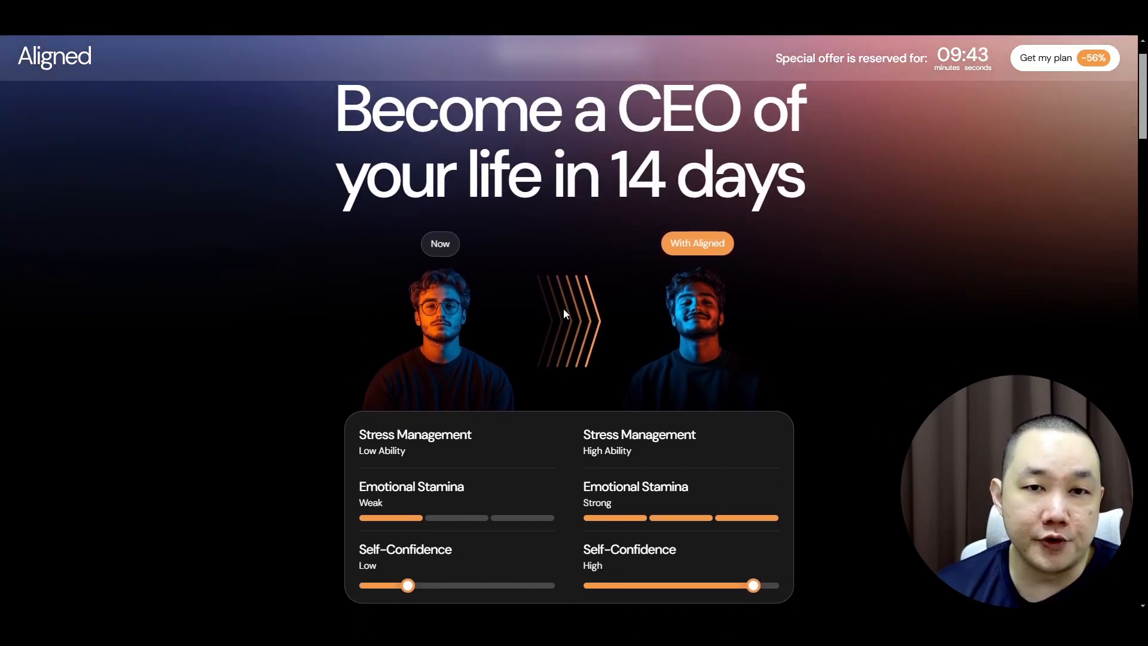
scroll(563, 308, down, 1)
scroll(563, 320, down, 1)
scroll(563, 318, up, 3)
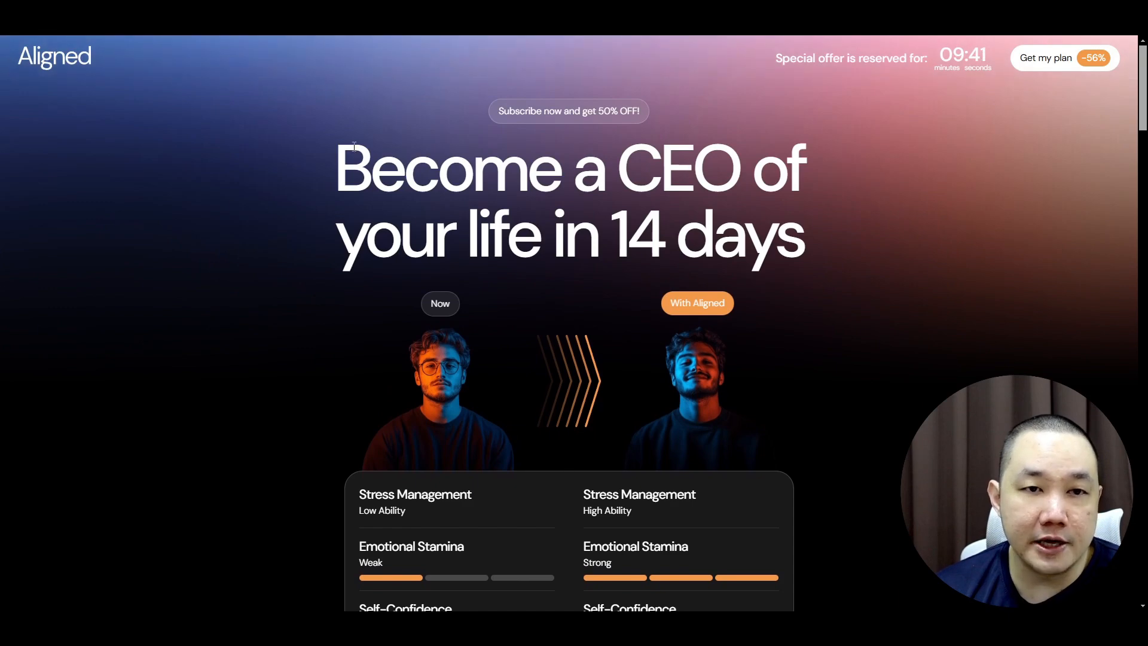
mouse_move(336, 165)
mouse_down()
mouse_move(876, 263)
mouse_move(318, 172)
mouse_up()
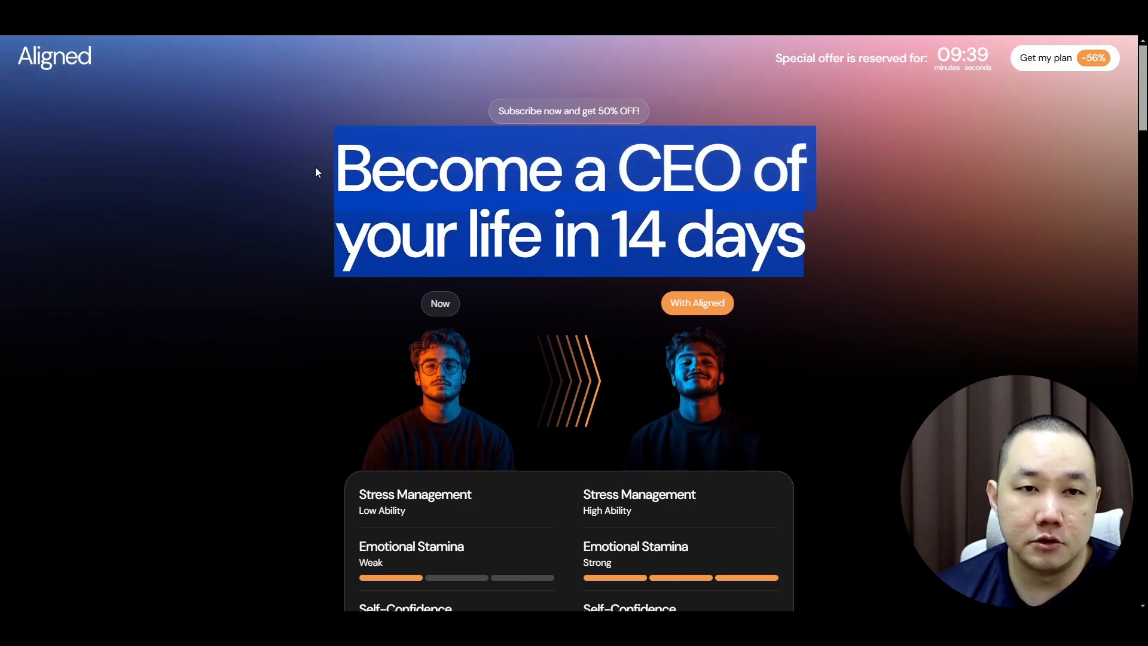
click(845, 265)
drag(810, 249, 287, 159)
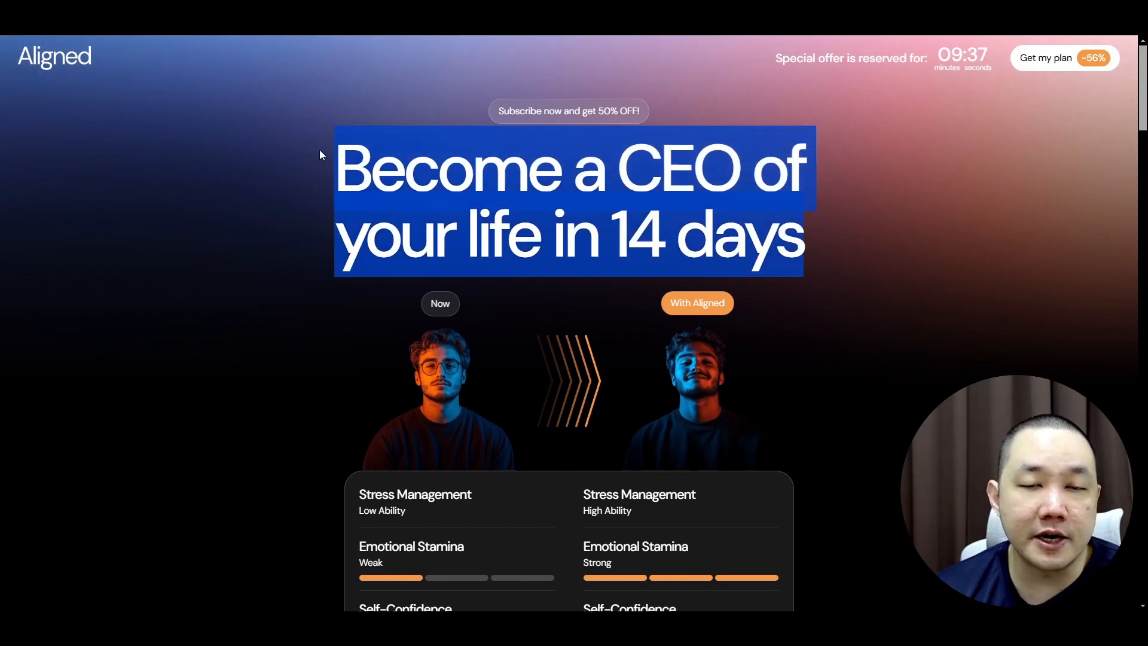
scroll(595, 291, down, 1)
scroll(595, 291, down, 3)
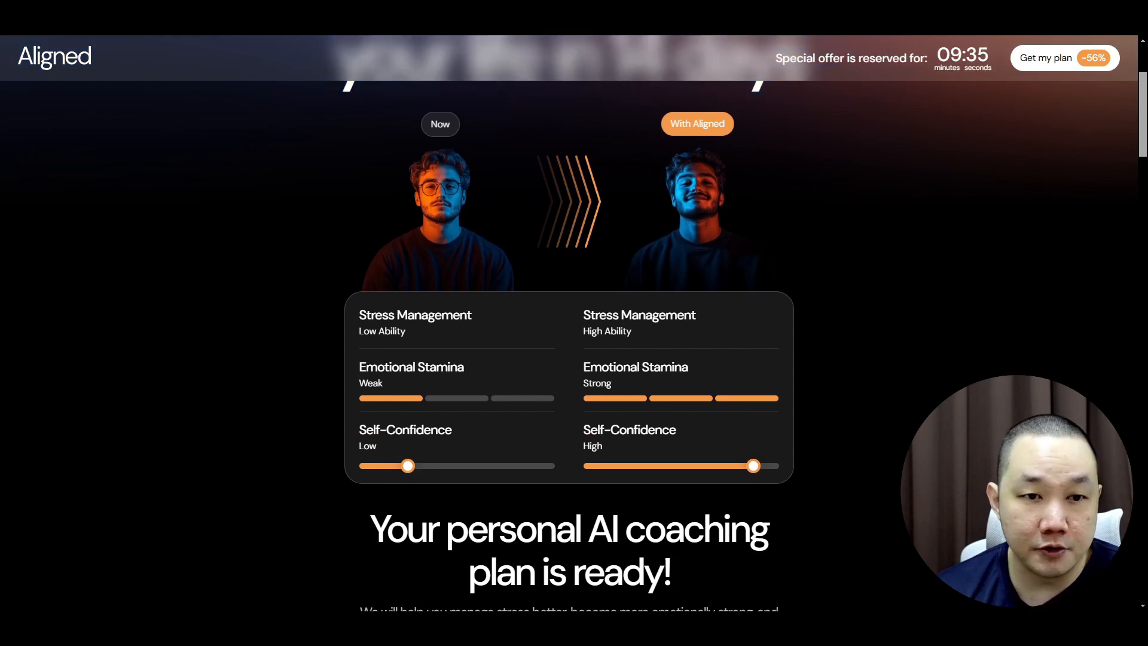
scroll(436, 398, down, 1)
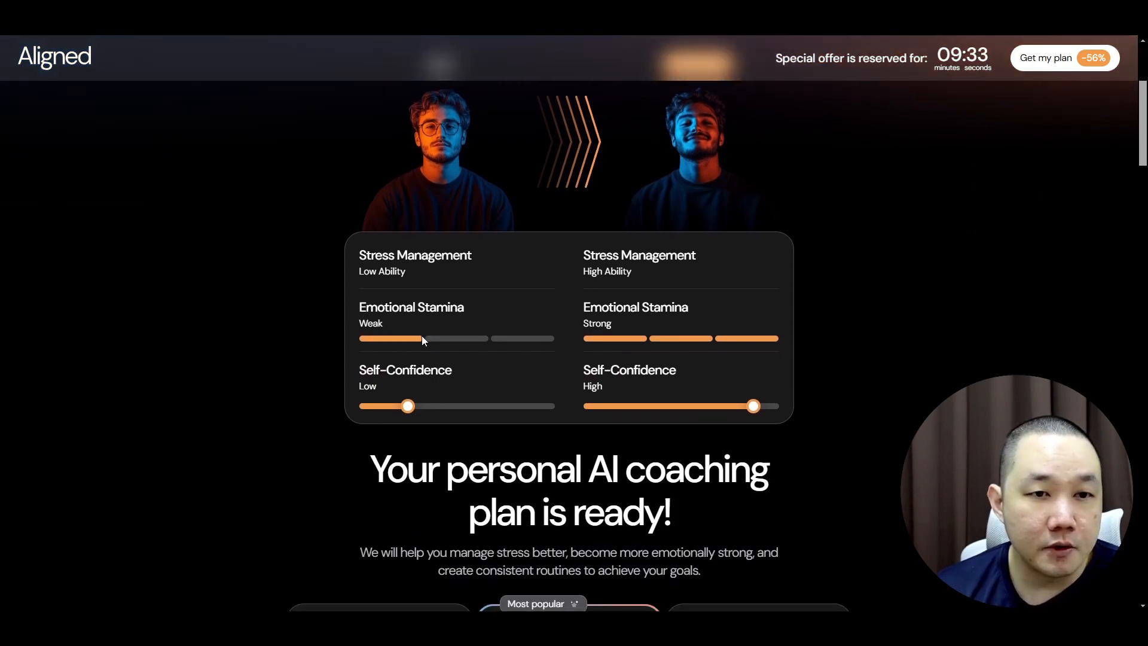
scroll(422, 307, up, 1)
scroll(397, 350, down, 1)
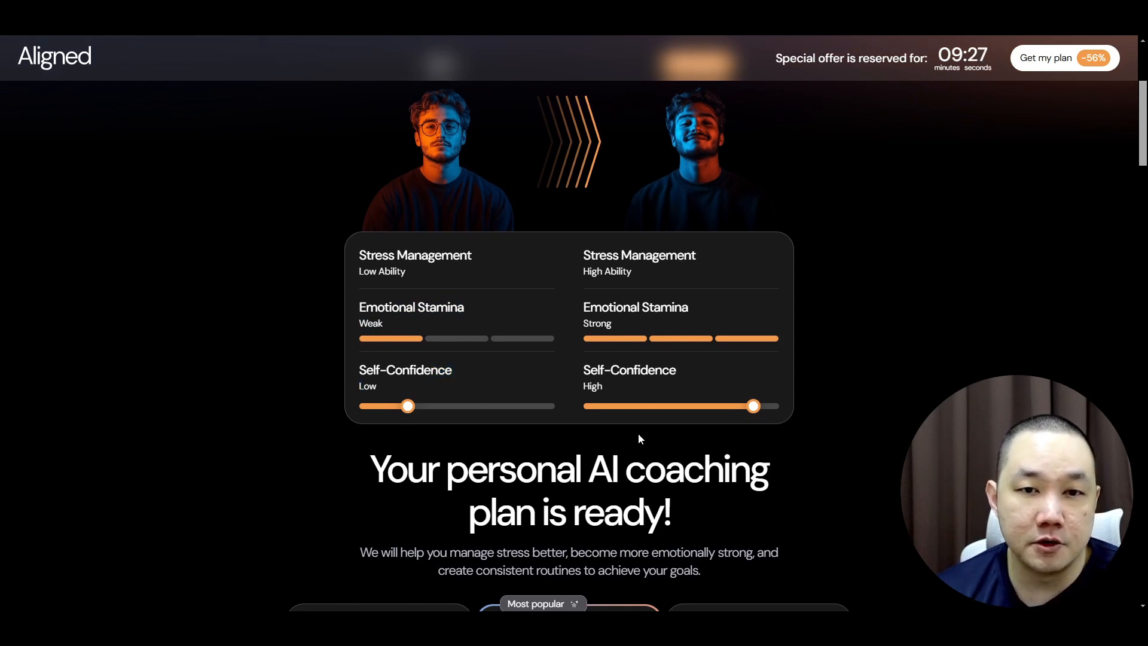
scroll(637, 436, down, 4)
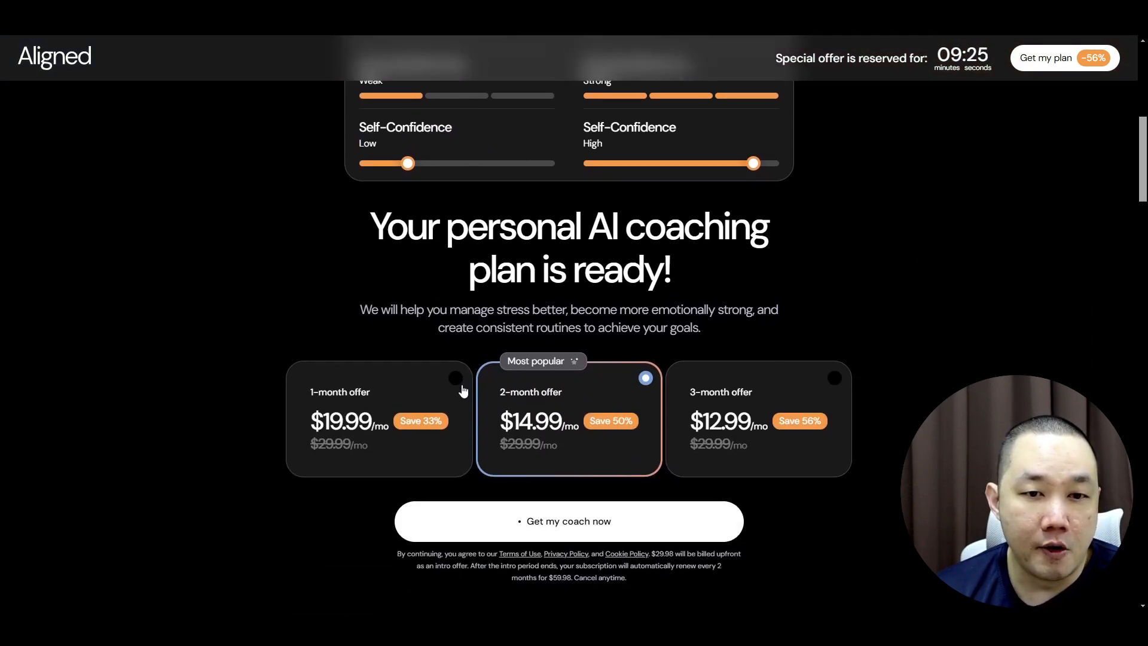
scroll(467, 386, down, 1)
click(417, 358)
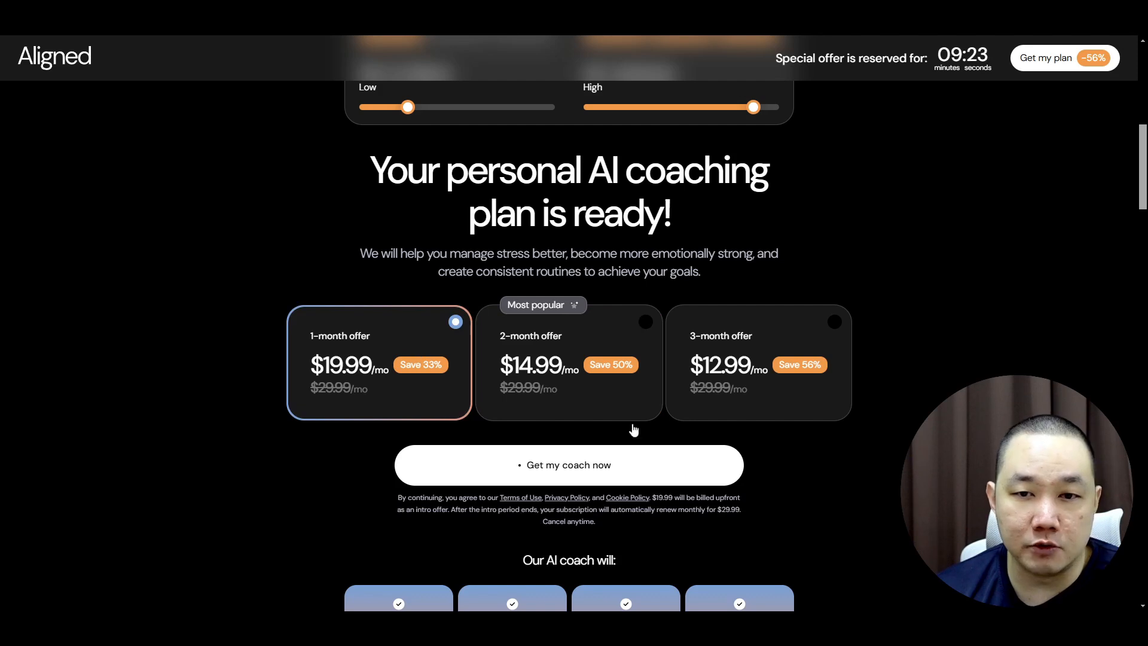
Review the rest of the page and proceed with Get my coach now.
scroll(628, 429, down, 2)
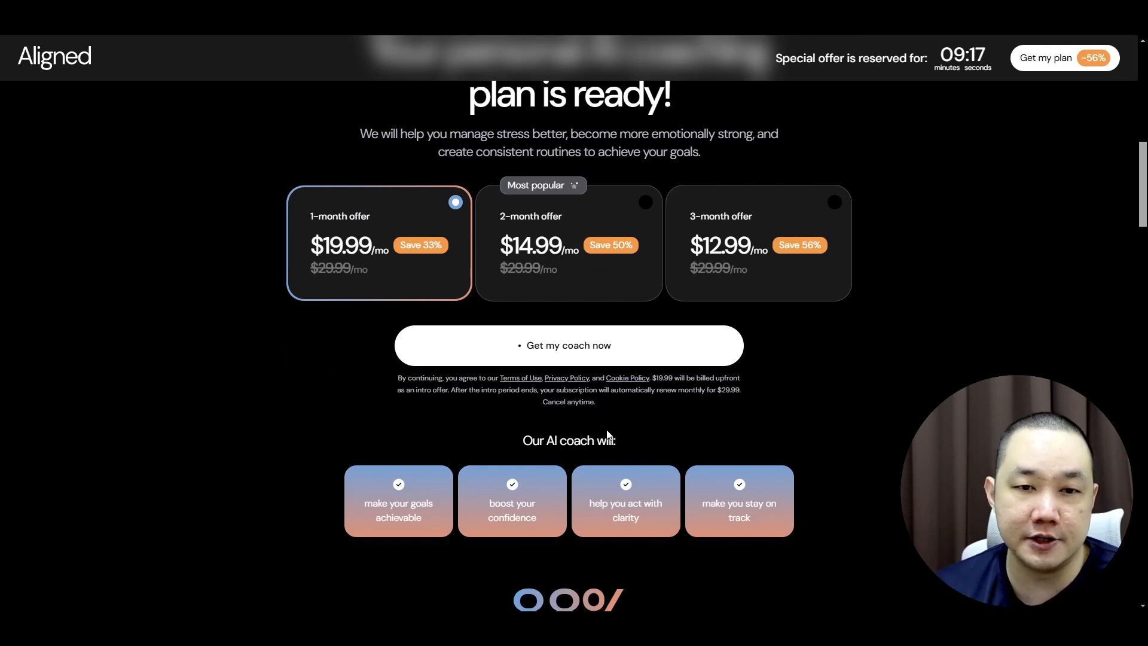
scroll(607, 433, down, 2)
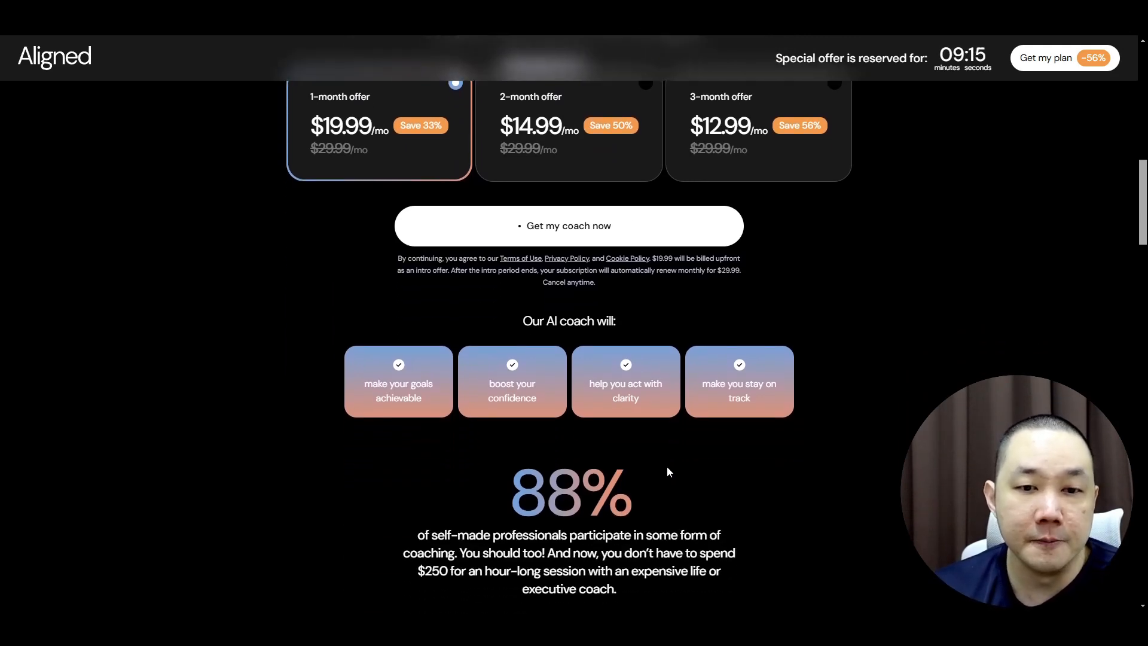
scroll(671, 461, down, 1)
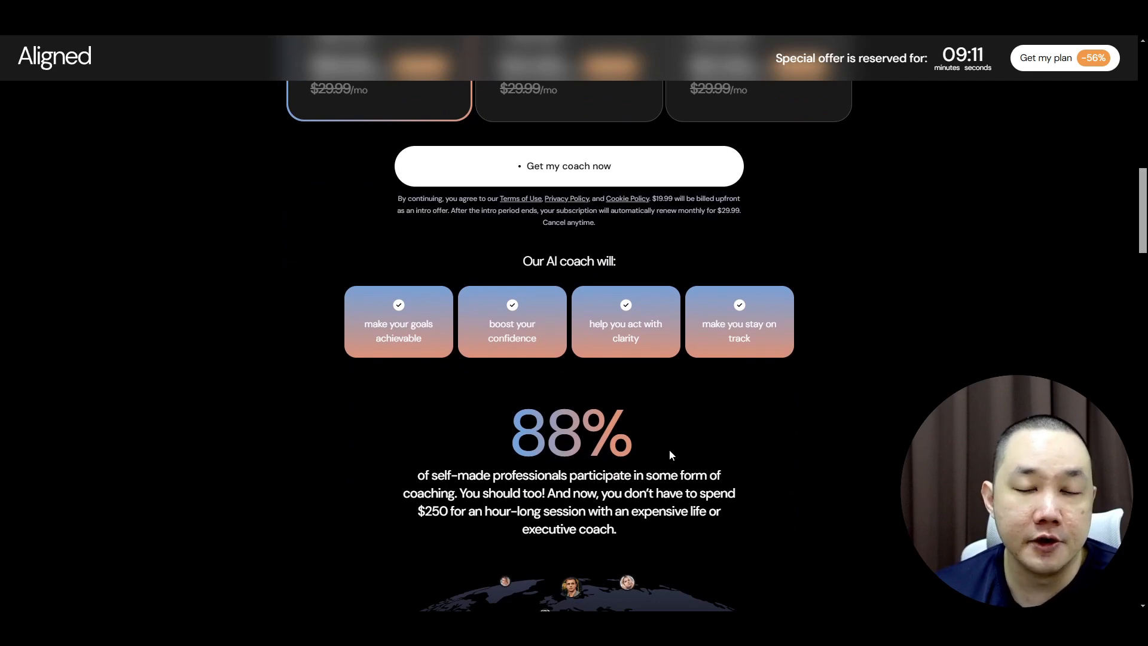
scroll(653, 468, down, 7)
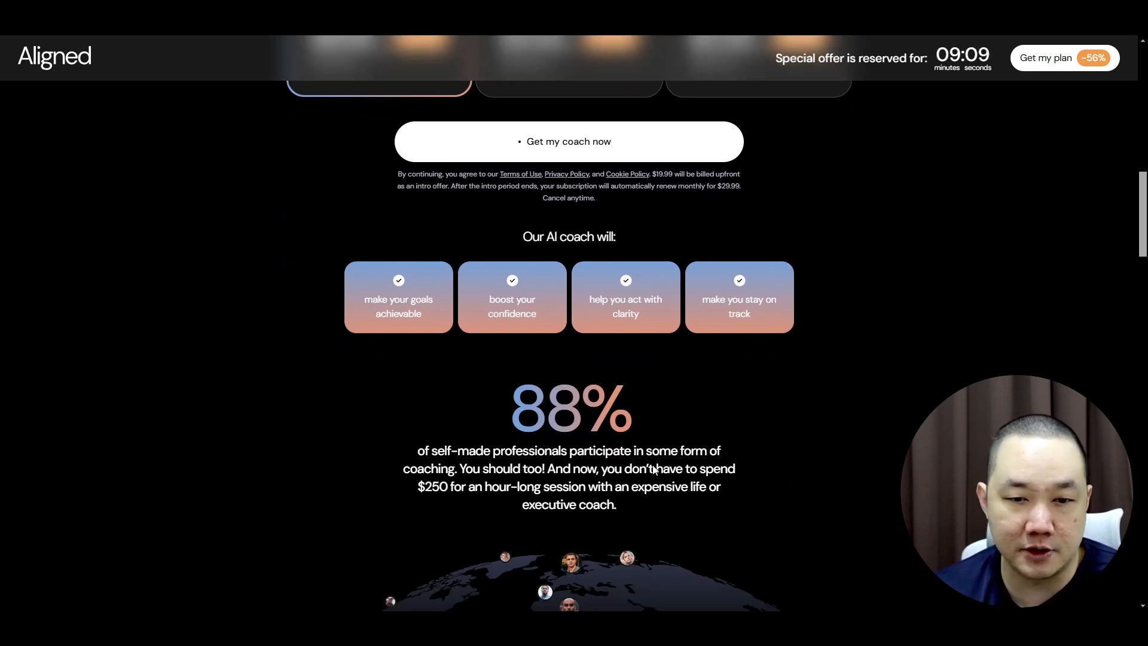
scroll(653, 465, up, 10)
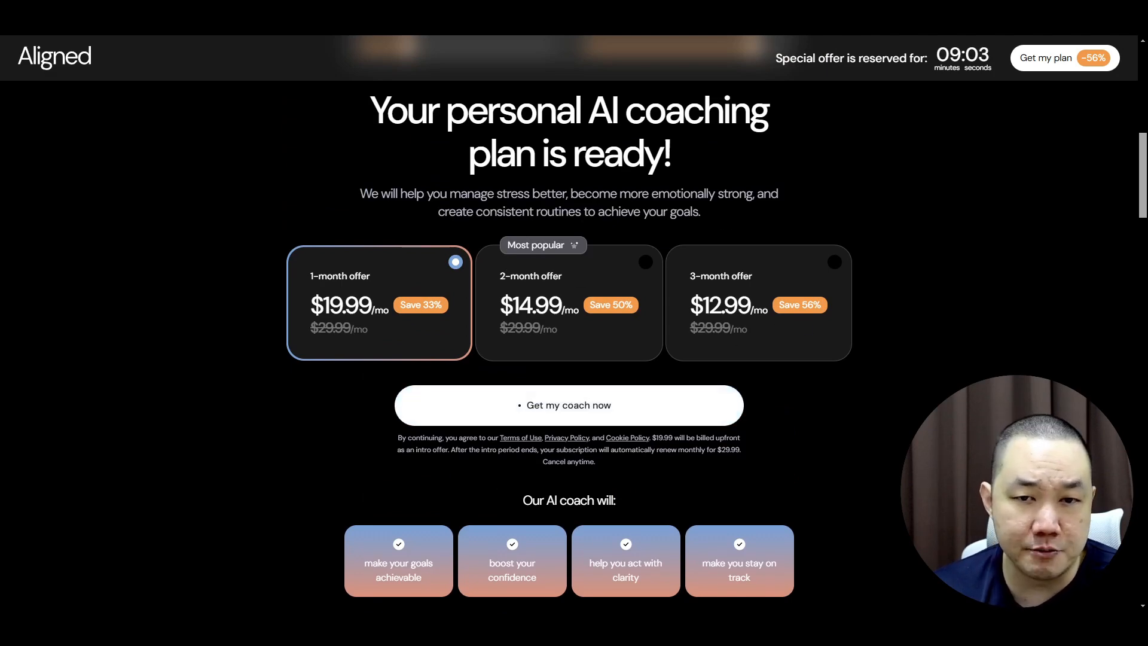
scroll(752, 437, down, 1)
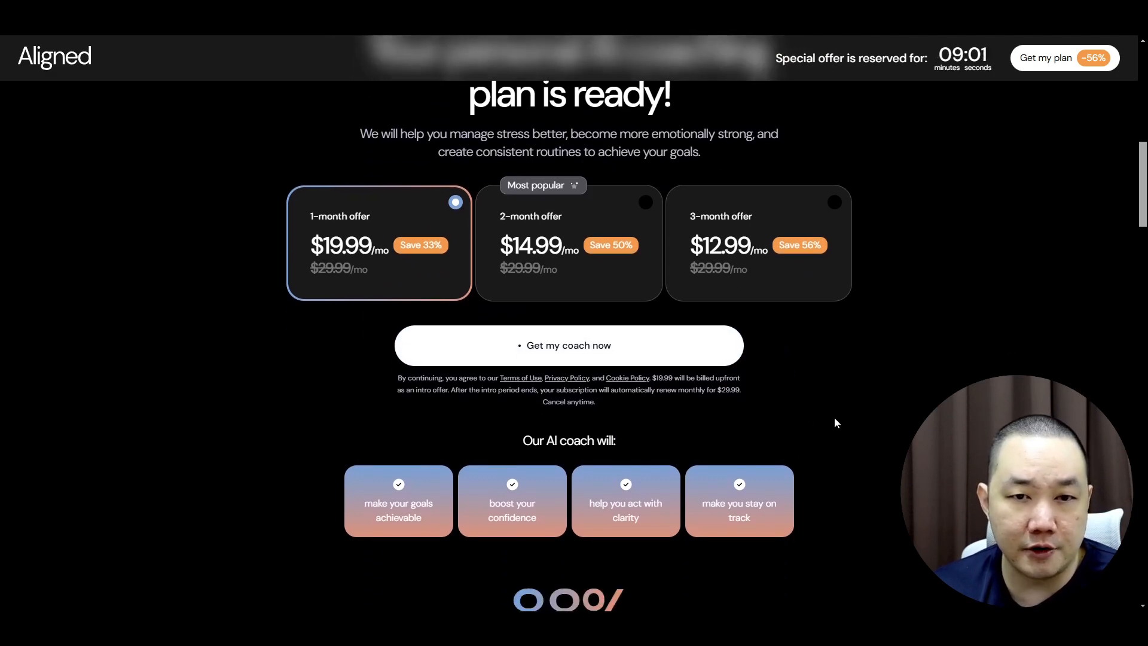
scroll(589, 397, down, 10)
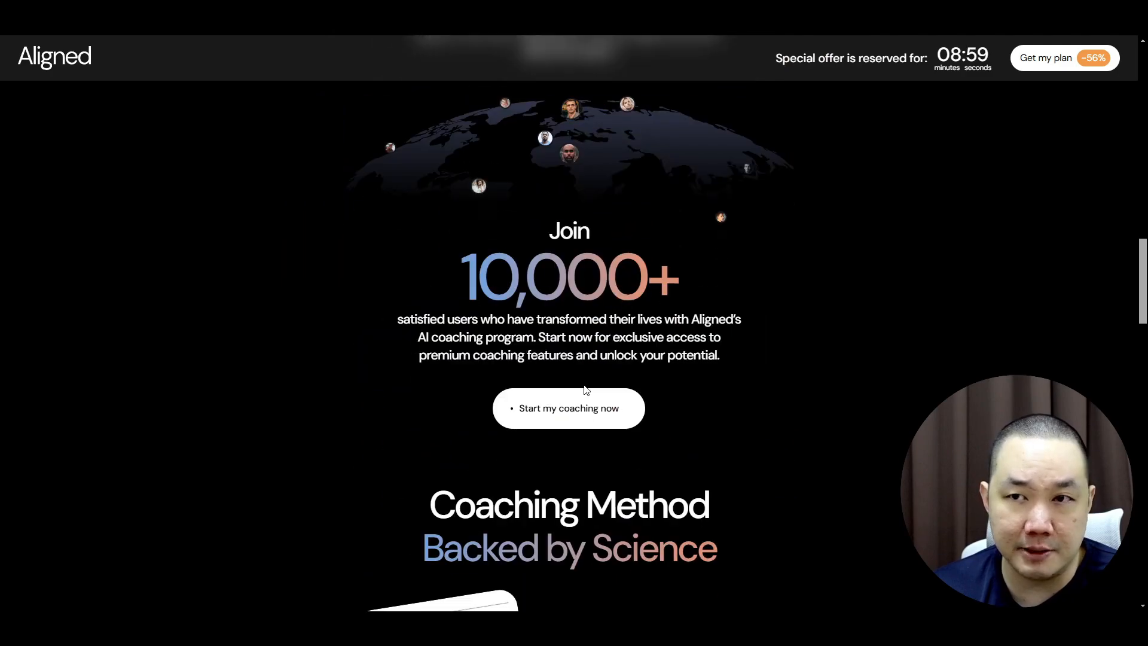
scroll(585, 395, down, 12)
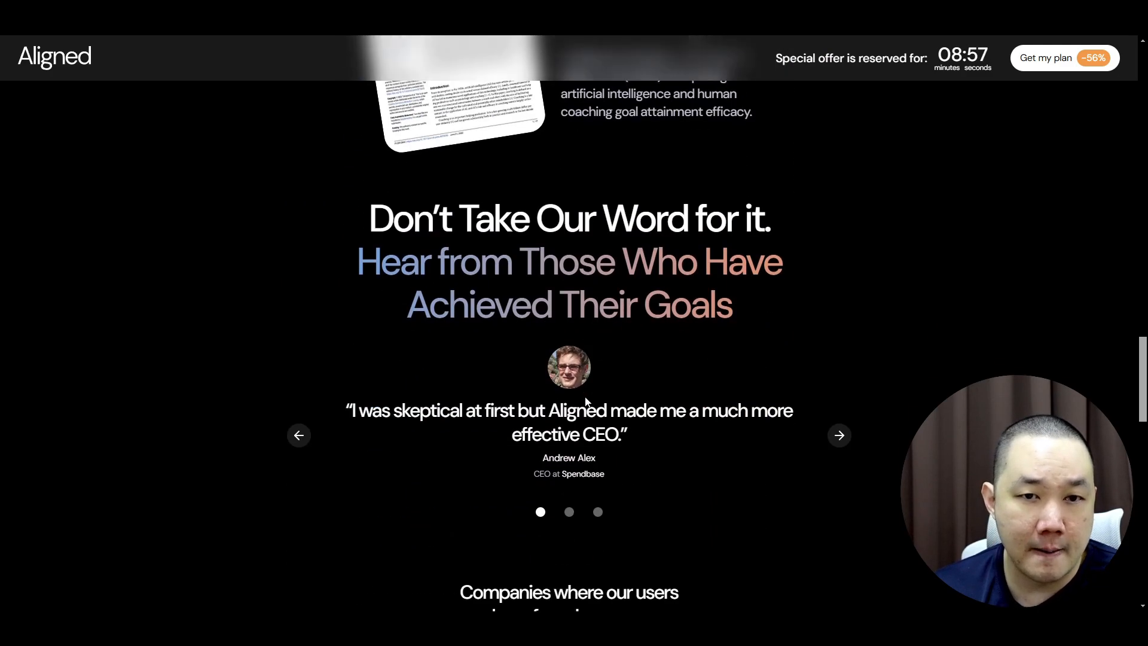
scroll(585, 401, down, 5)
scroll(604, 421, down, 6)
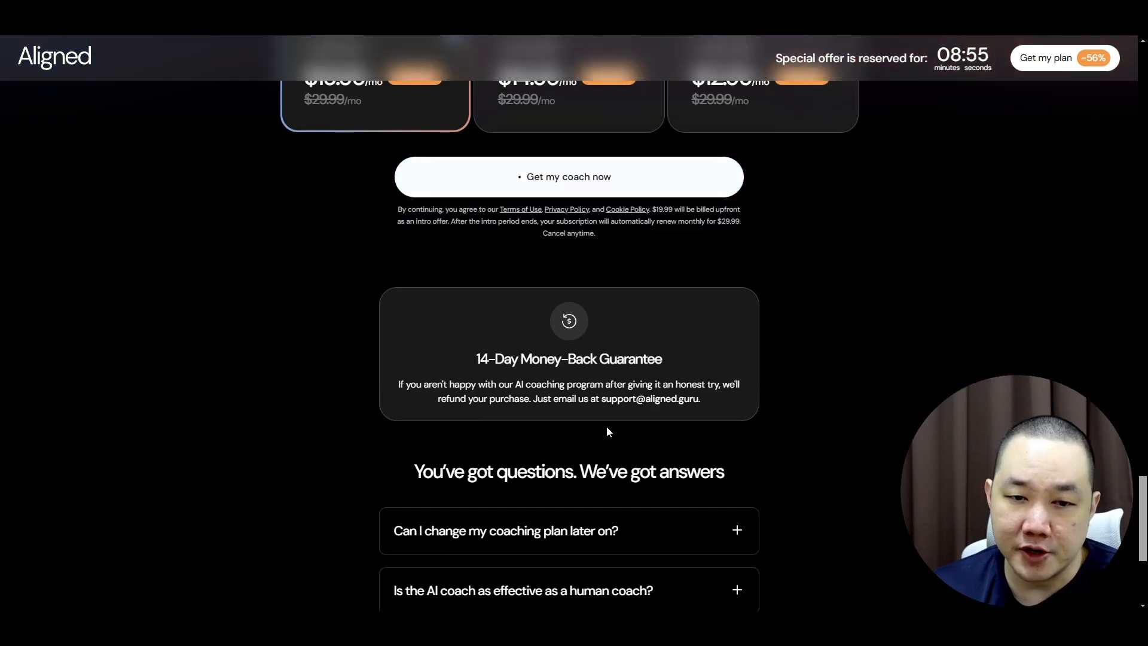
scroll(598, 343, down, 1)
scroll(597, 346, up, 2)
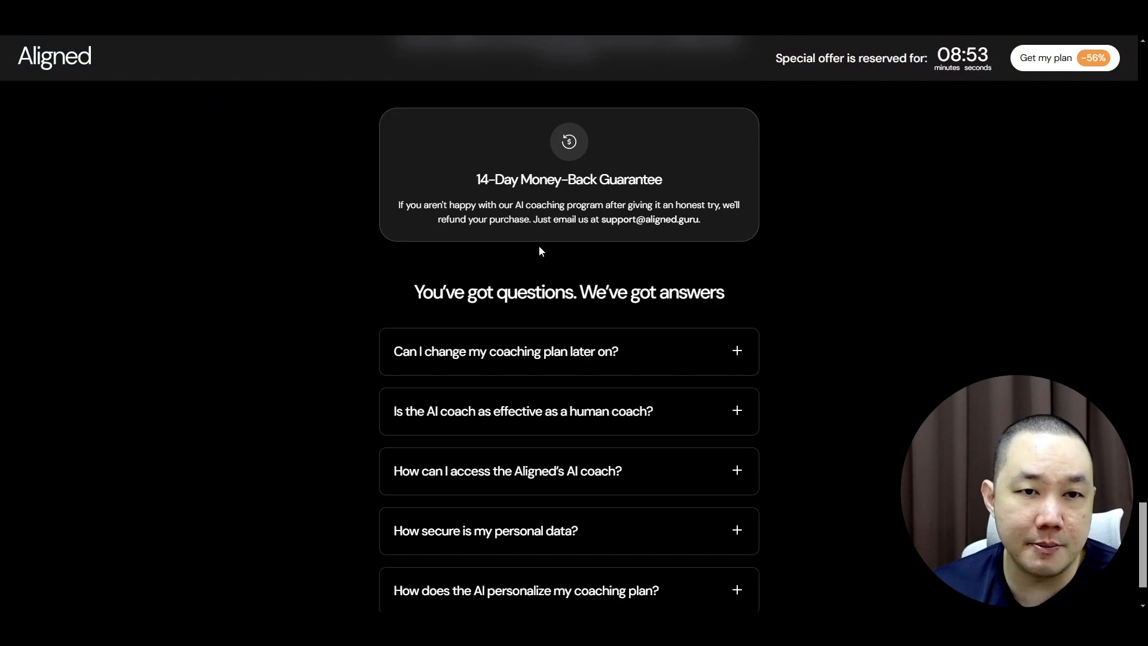
scroll(660, 371, down, 2)
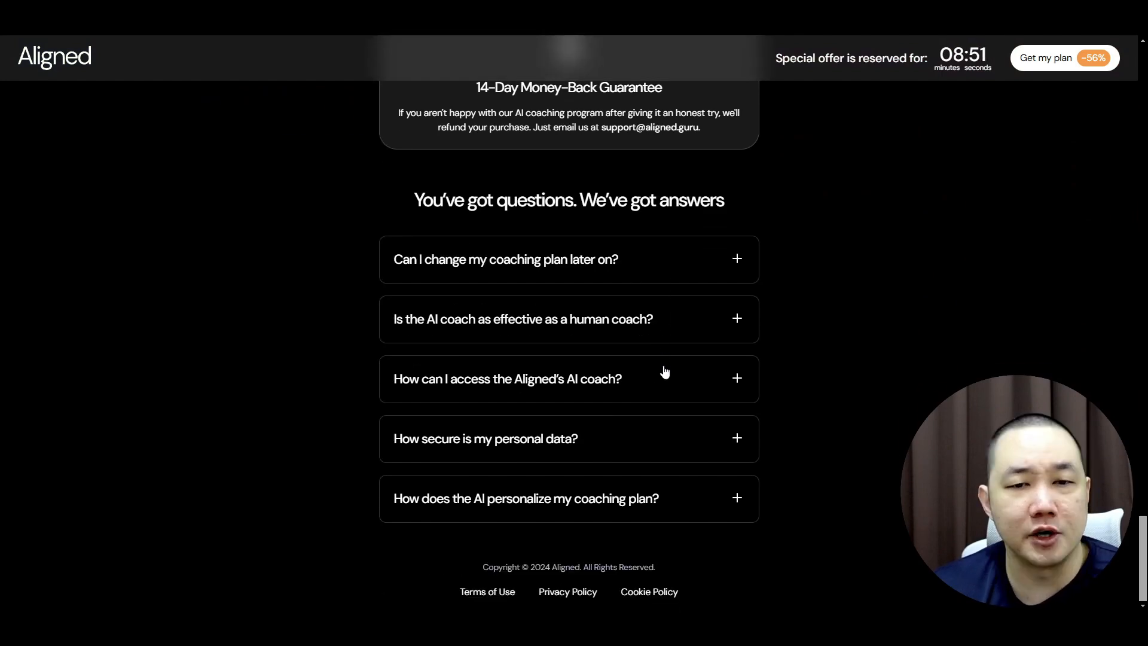
scroll(601, 391, up, 10)
click(580, 392)
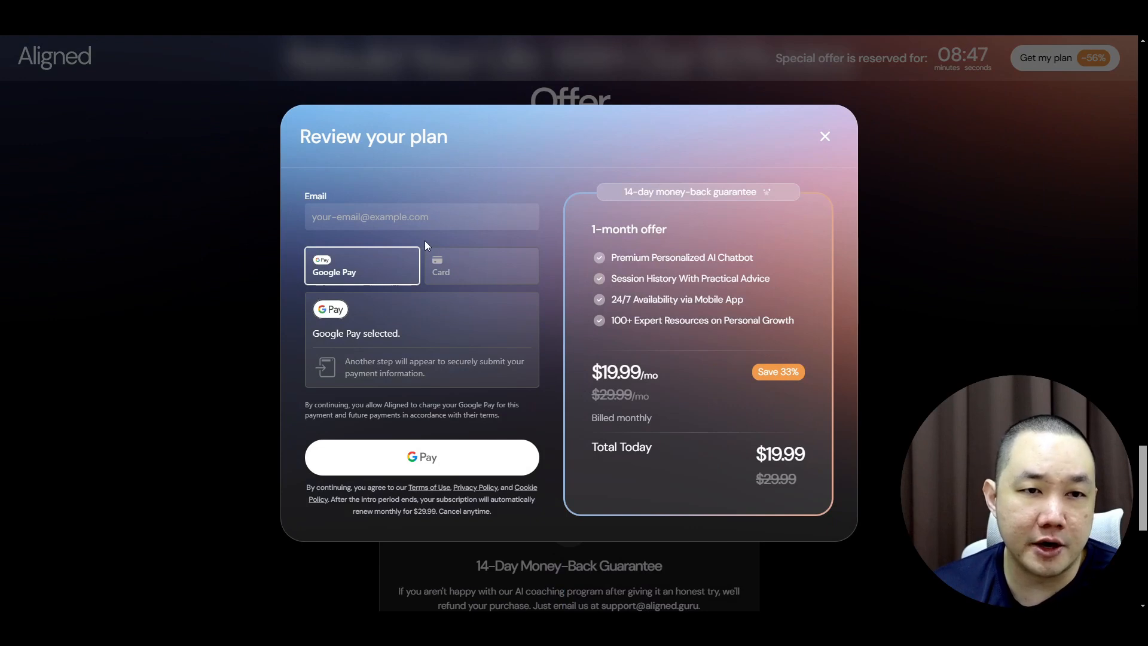
Autofill the account e-mail and pay the $19.99 due today with Google Pay.
click(422, 218)
click(411, 247)
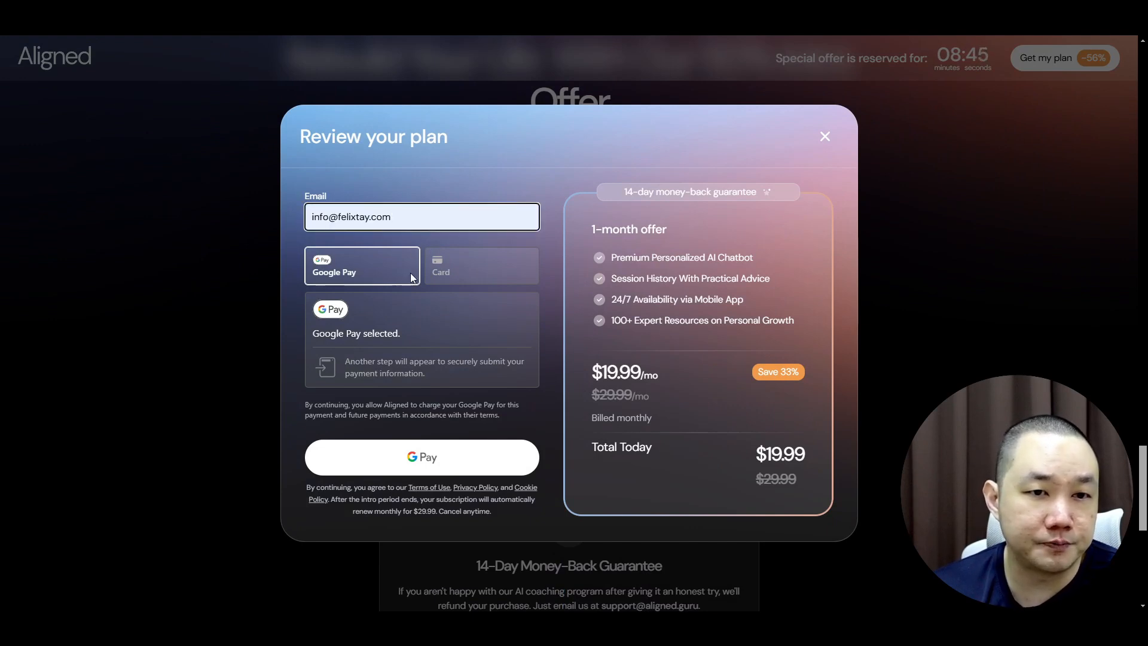
click(366, 456)
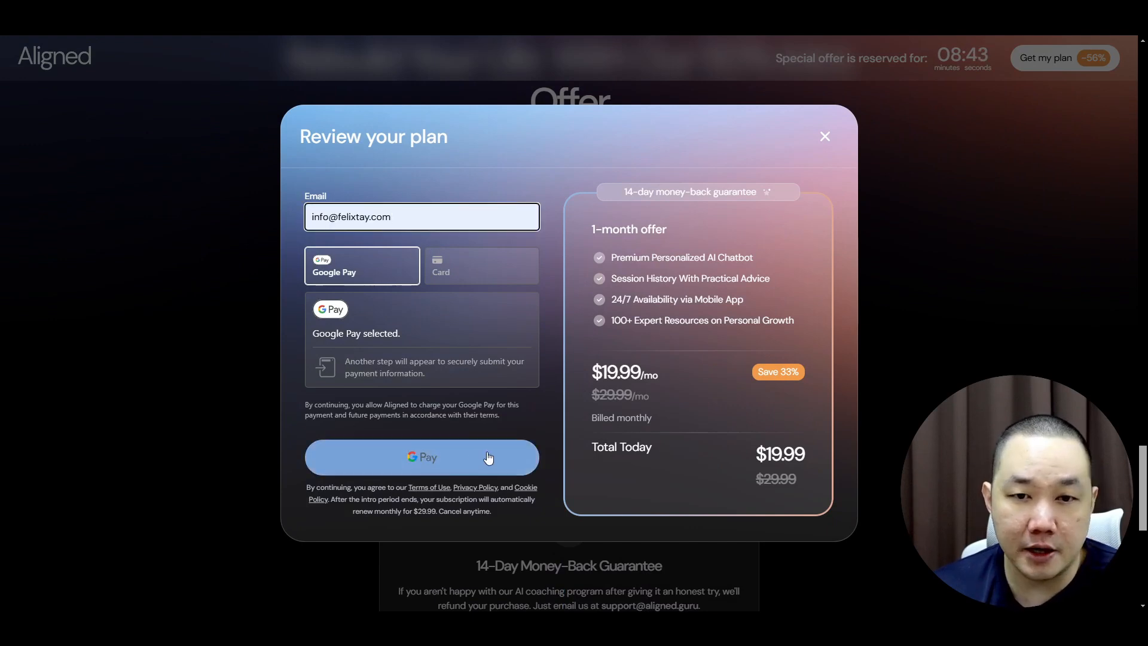
click(460, 466)
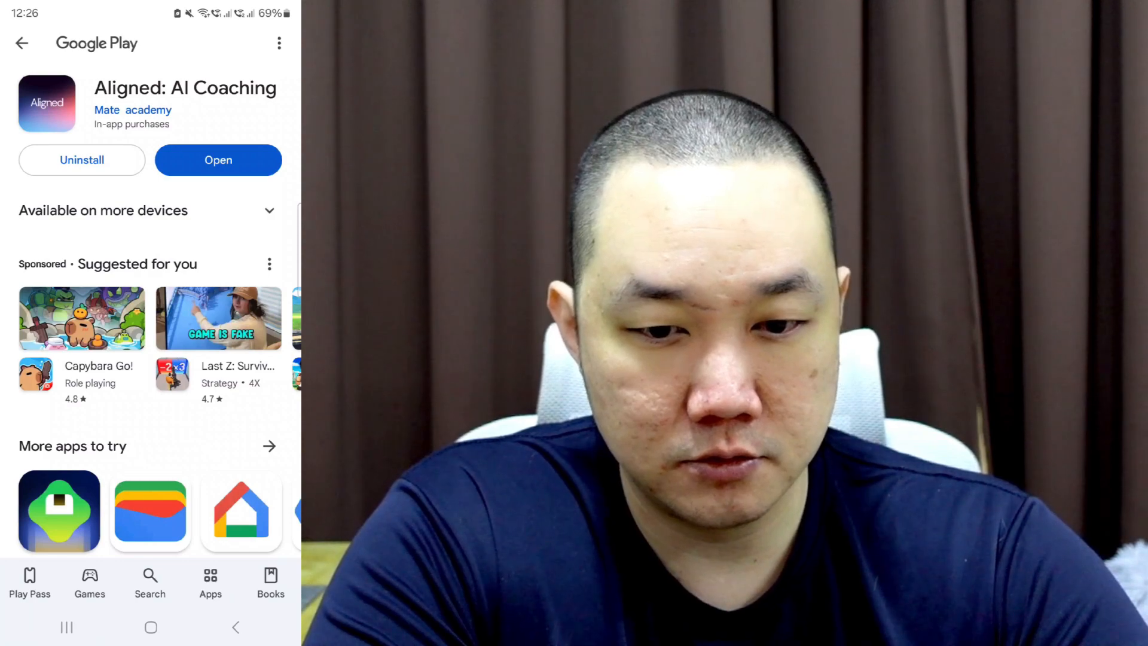
Launch the installed Aligned app and request a sign-in link for the account e-mail.
click(257, 160)
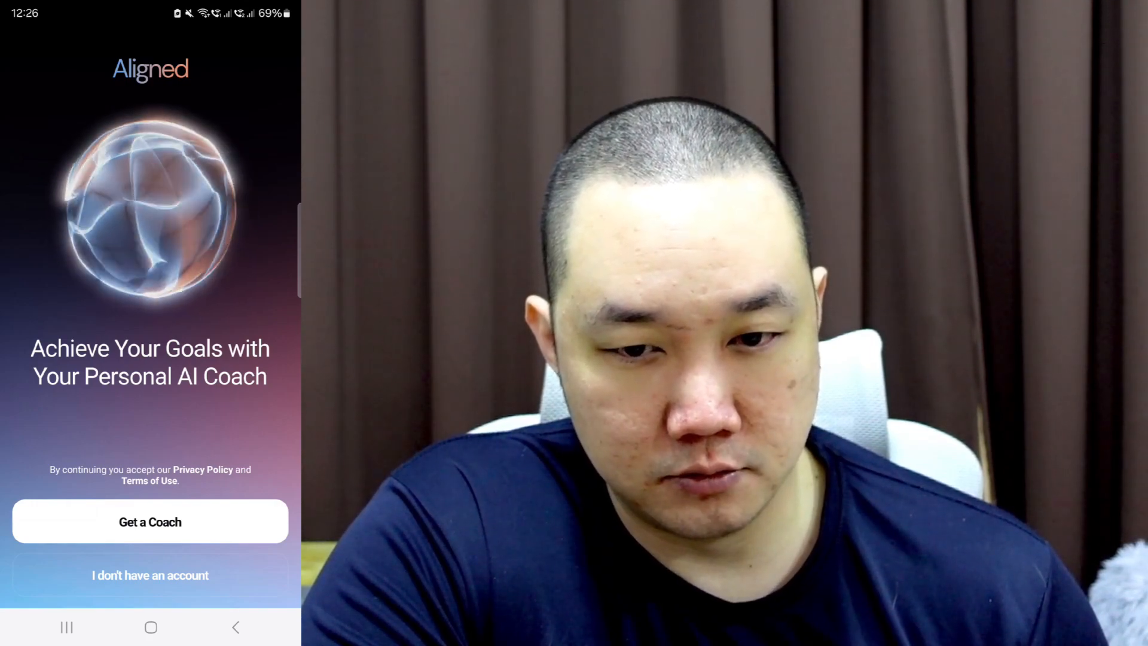
click(150, 521)
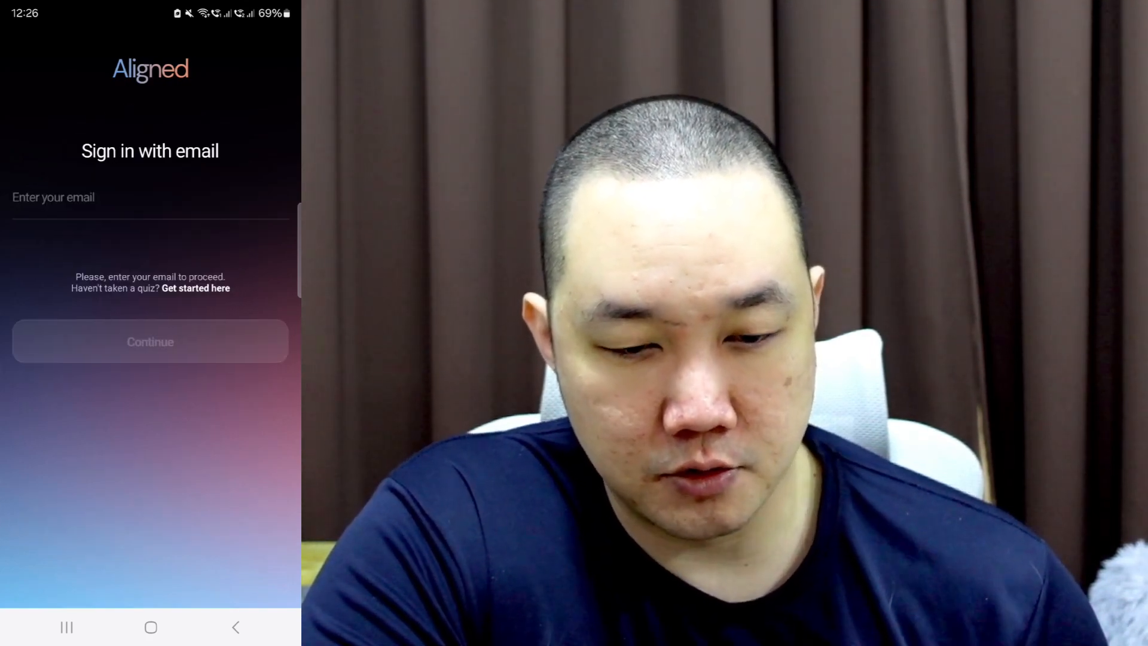
click(48, 194)
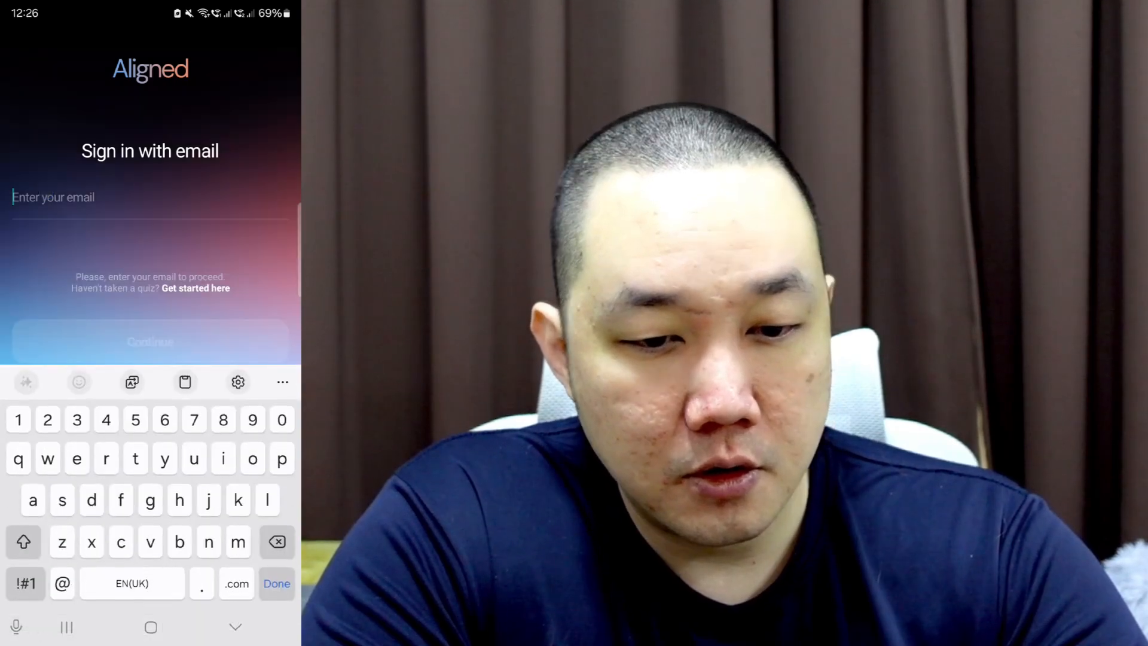
text(info)
click(74, 382)
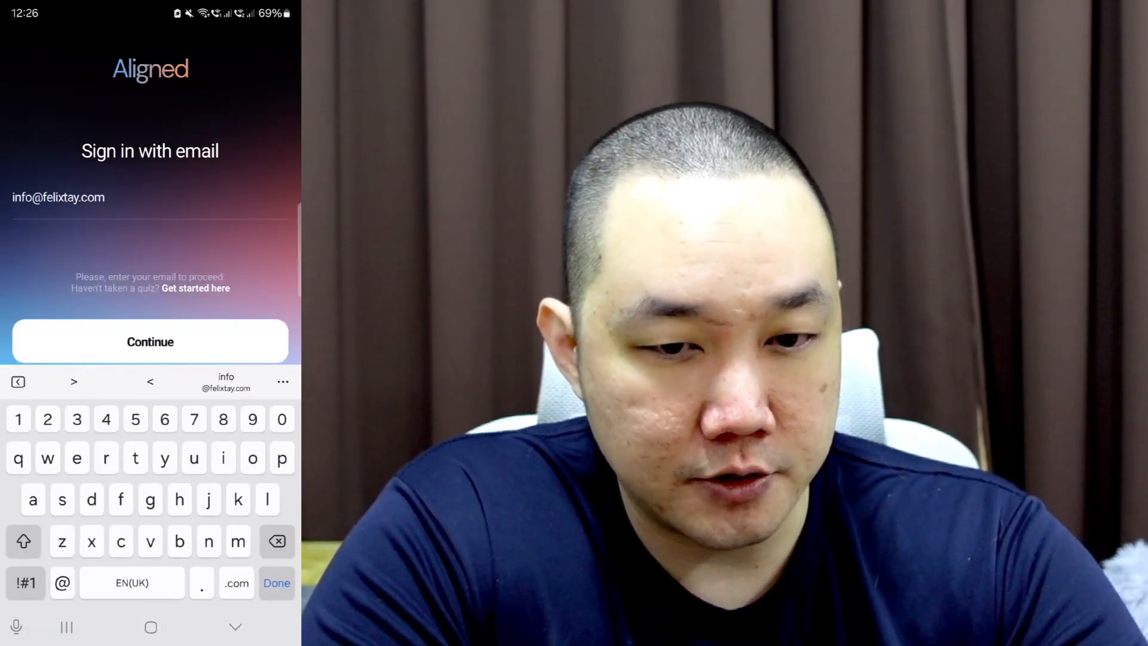
click(150, 341)
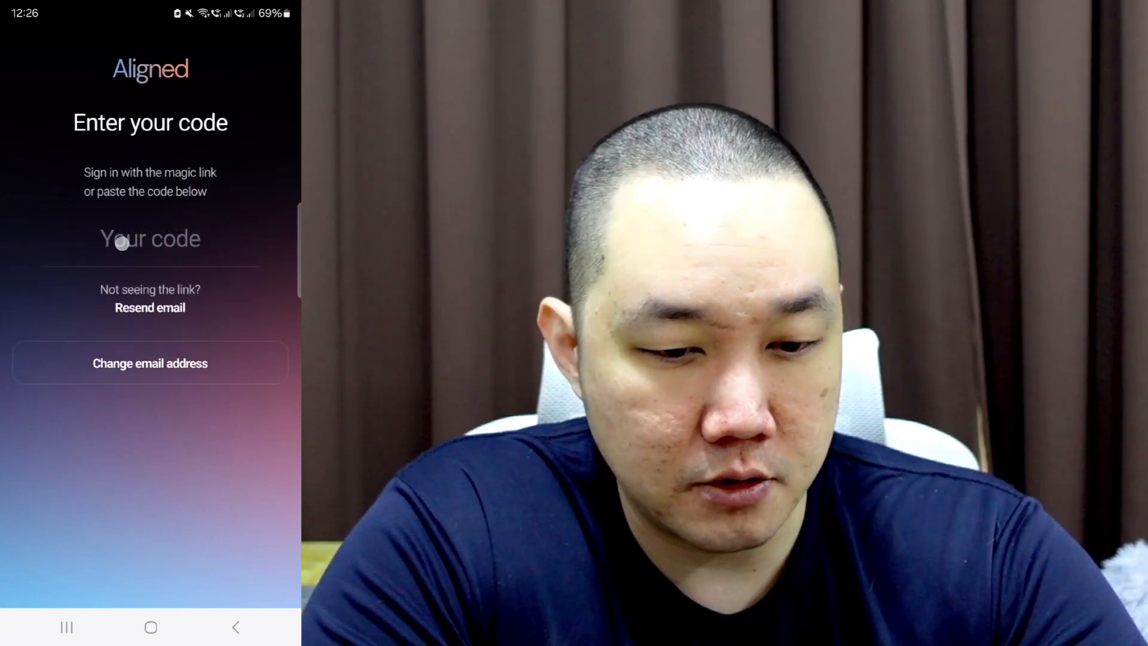
Enter the verification code from the sign-in e-mail, correcting a wrong digit.
click(122, 242)
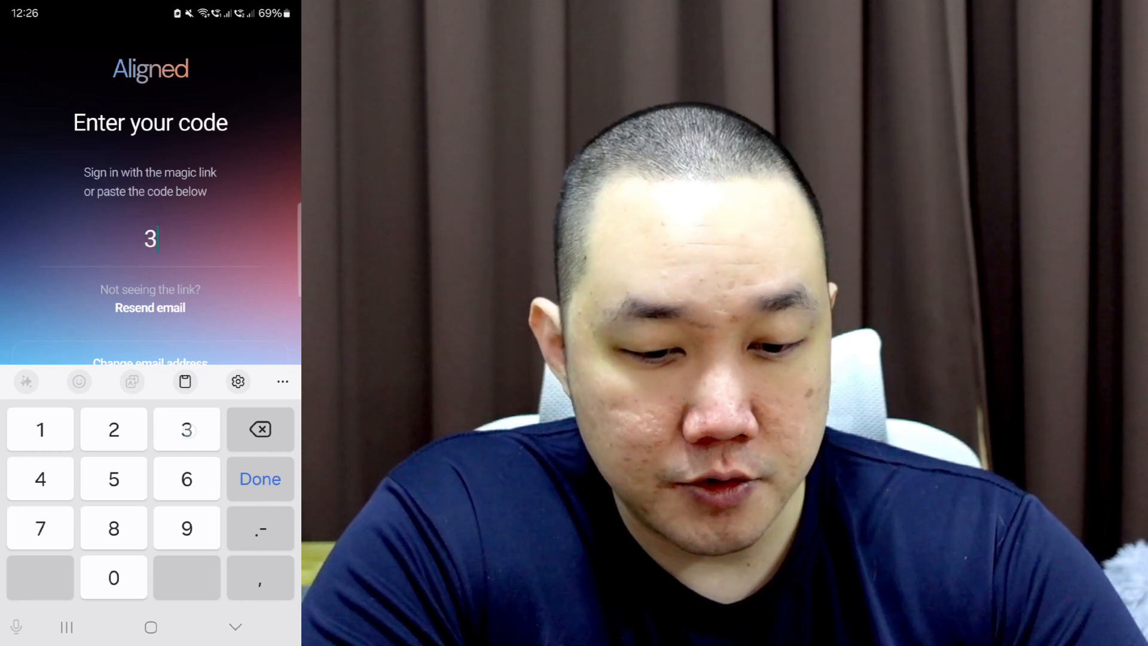
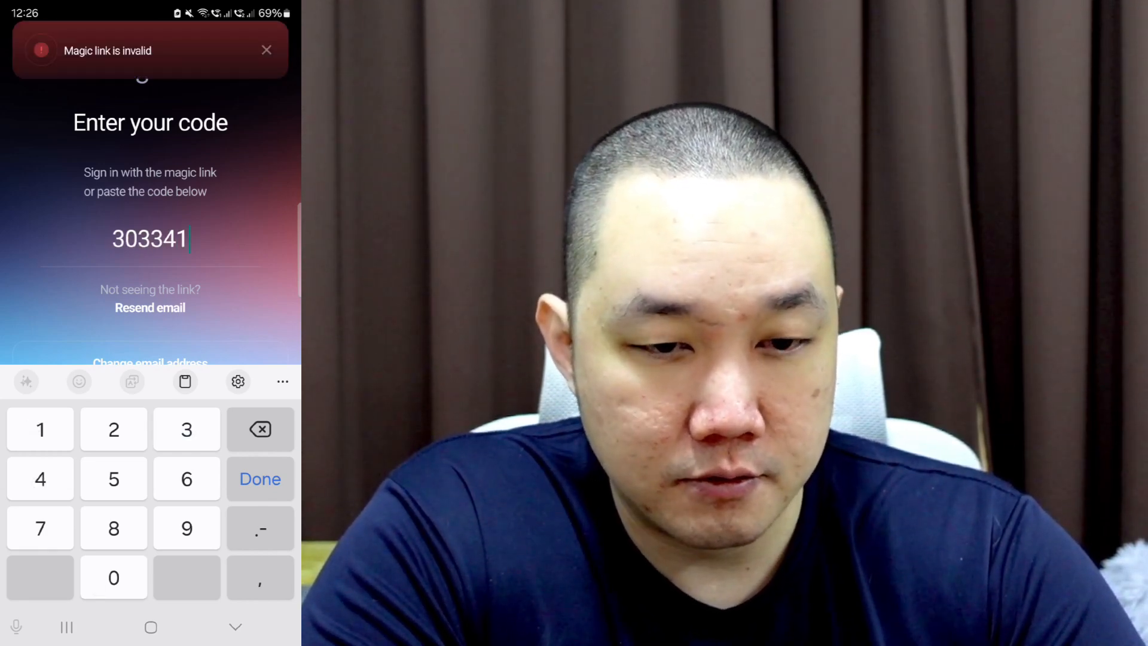
click(235, 626)
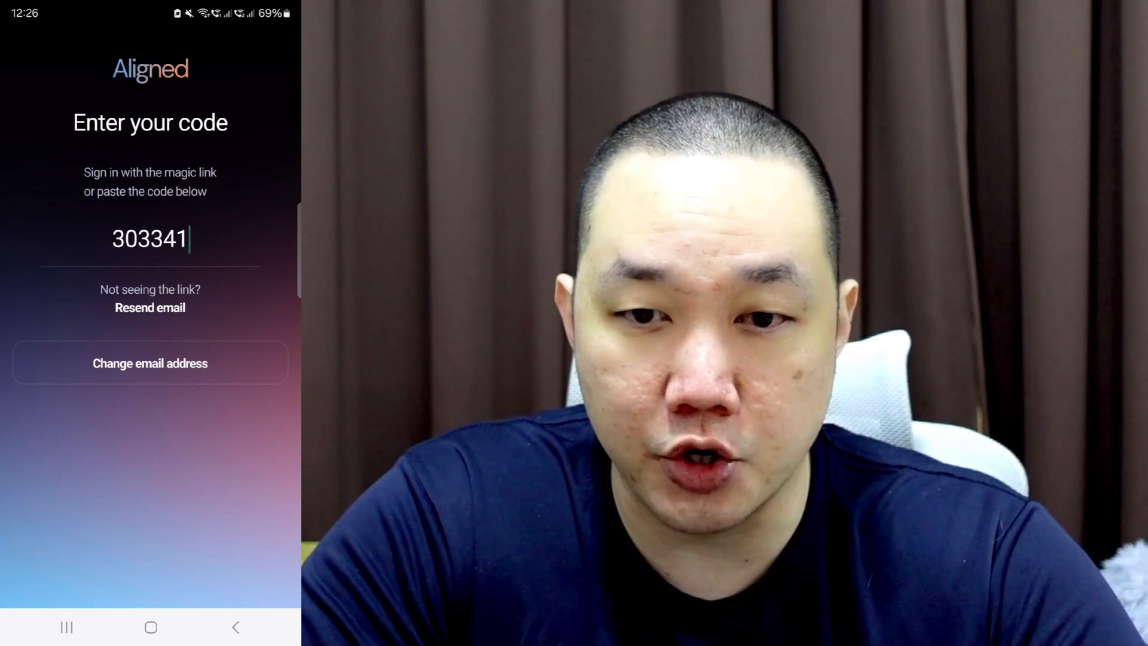
click(187, 240)
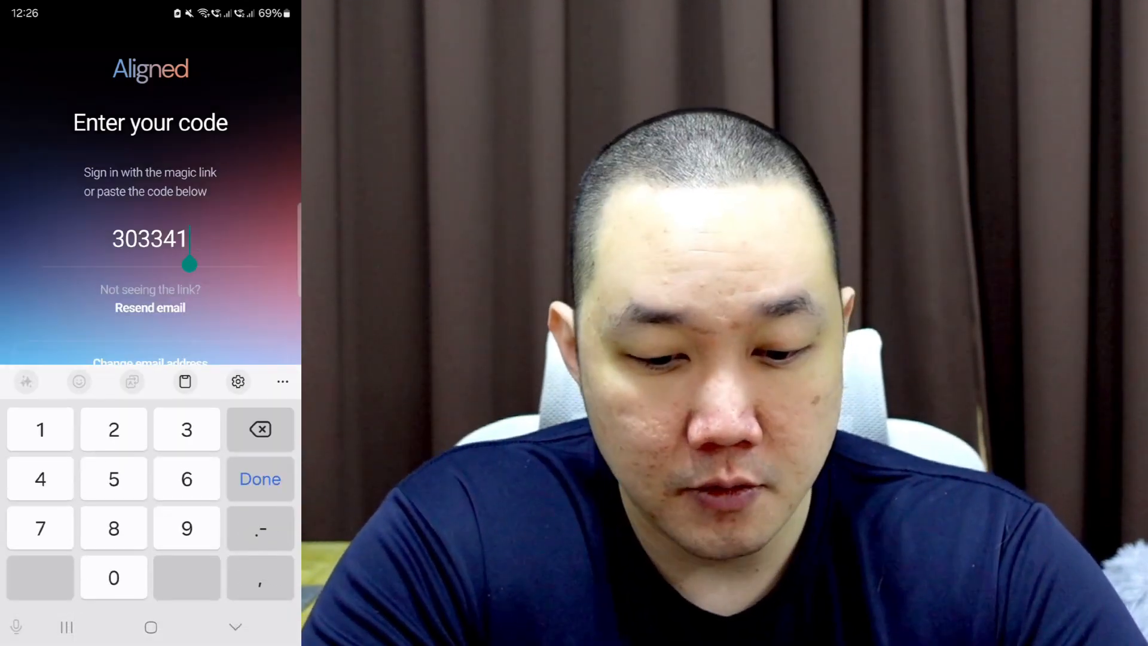
key(BackSpace)
key(BackSpace)
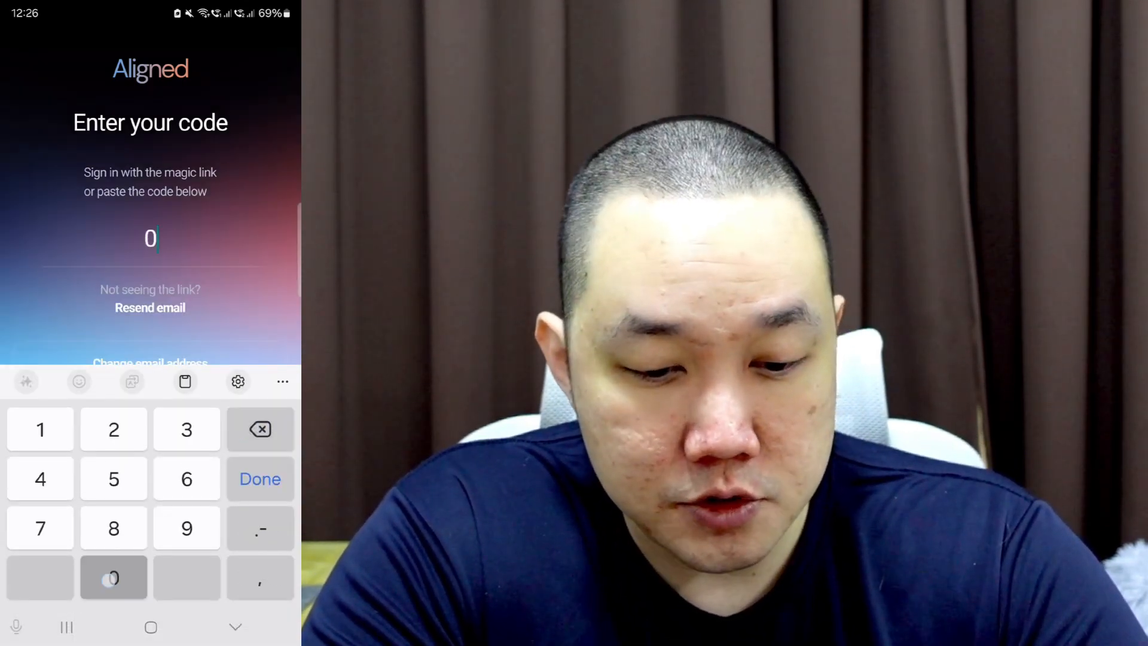
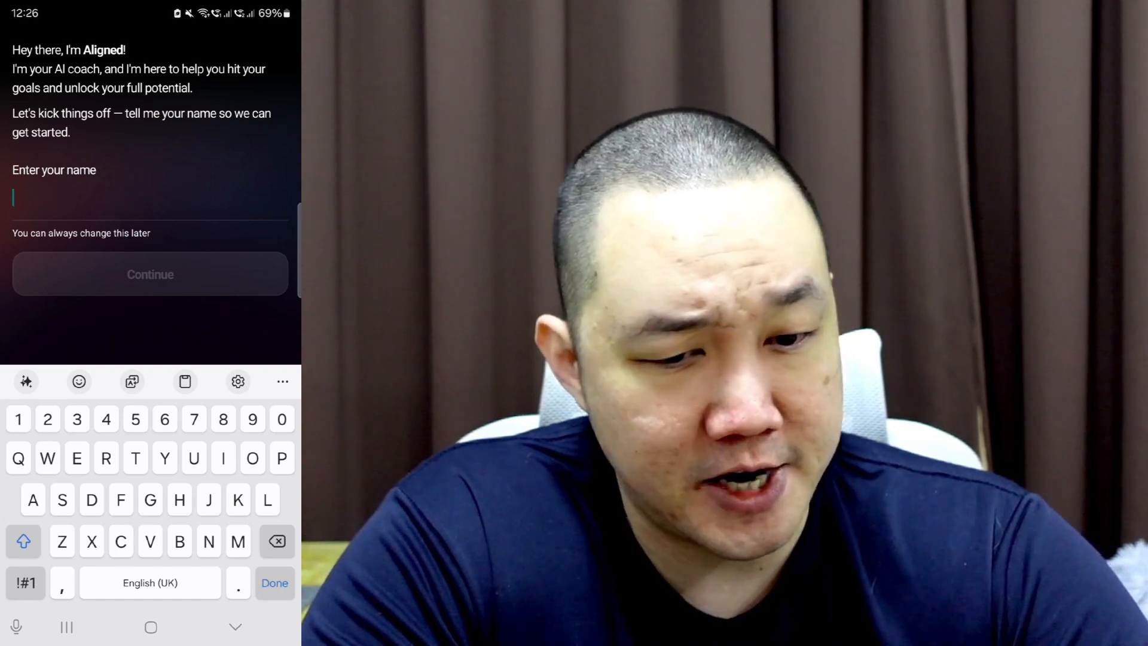
Enter your first name, acknowledge the privacy notes, and allow daily reminder notifications.
text(Felix)
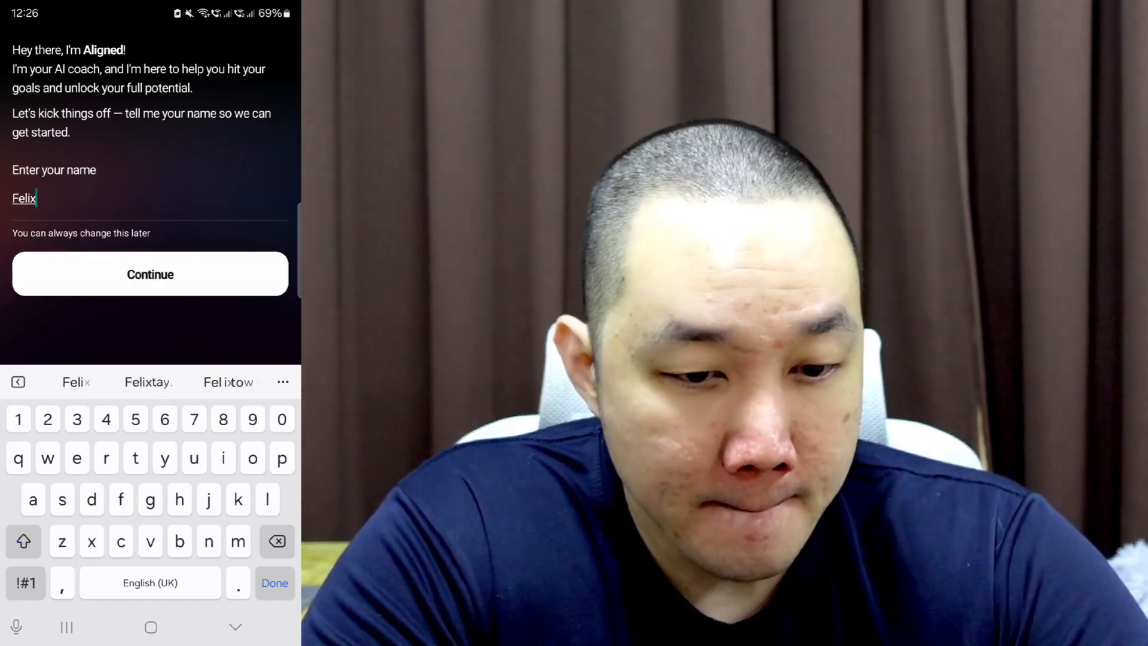
click(150, 274)
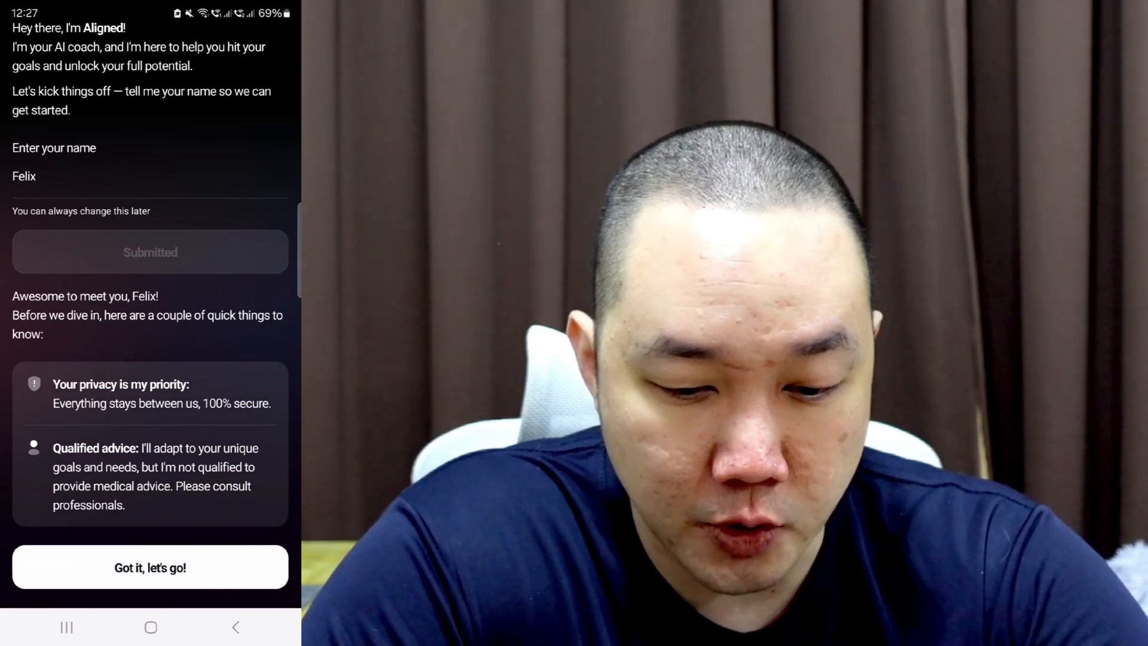
click(238, 566)
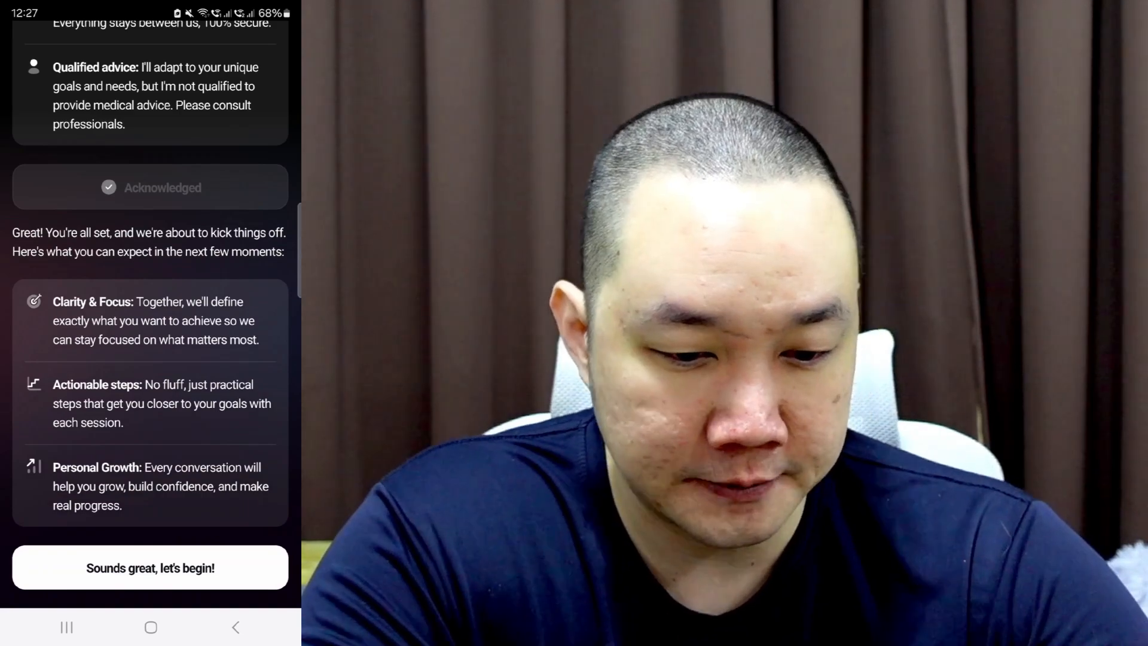
click(150, 567)
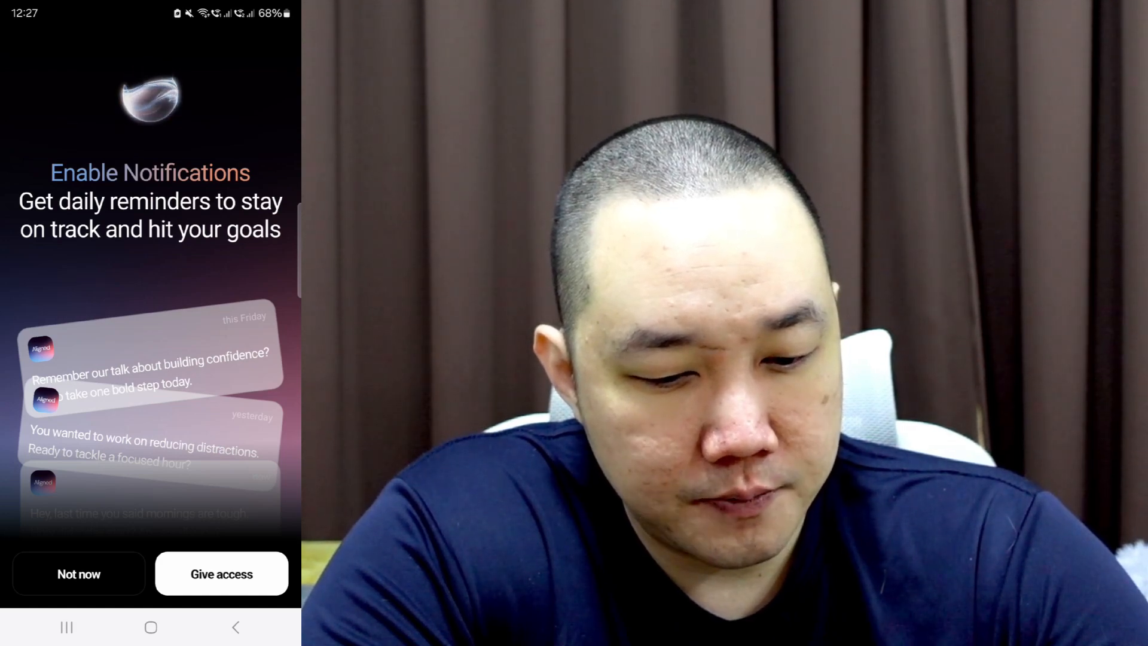
click(221, 574)
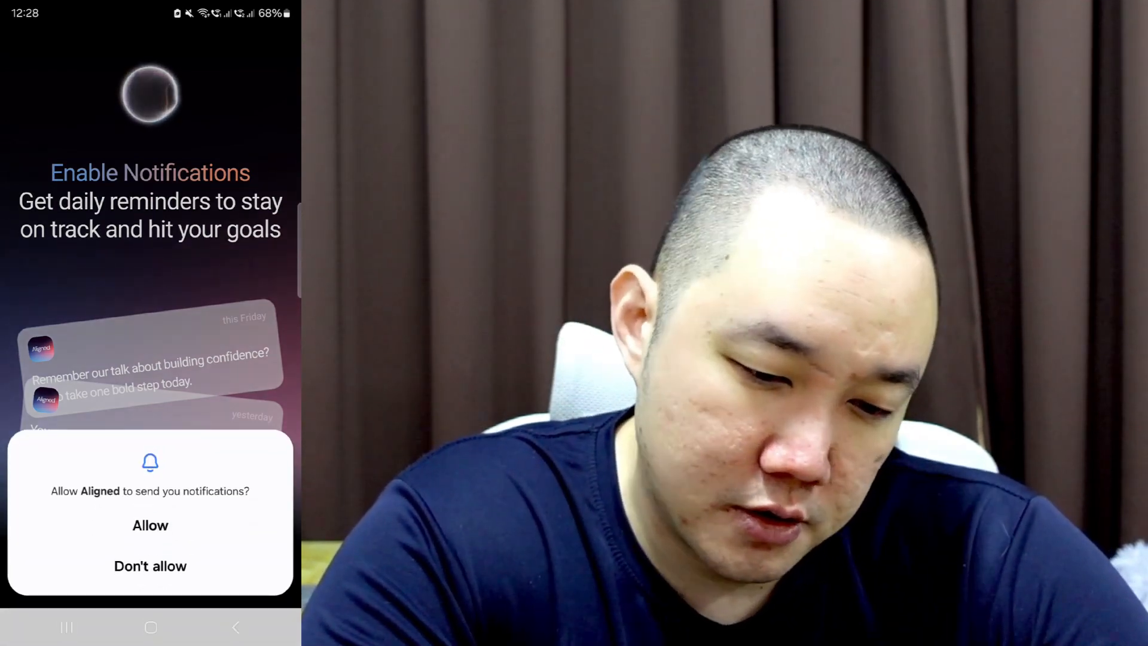
click(150, 535)
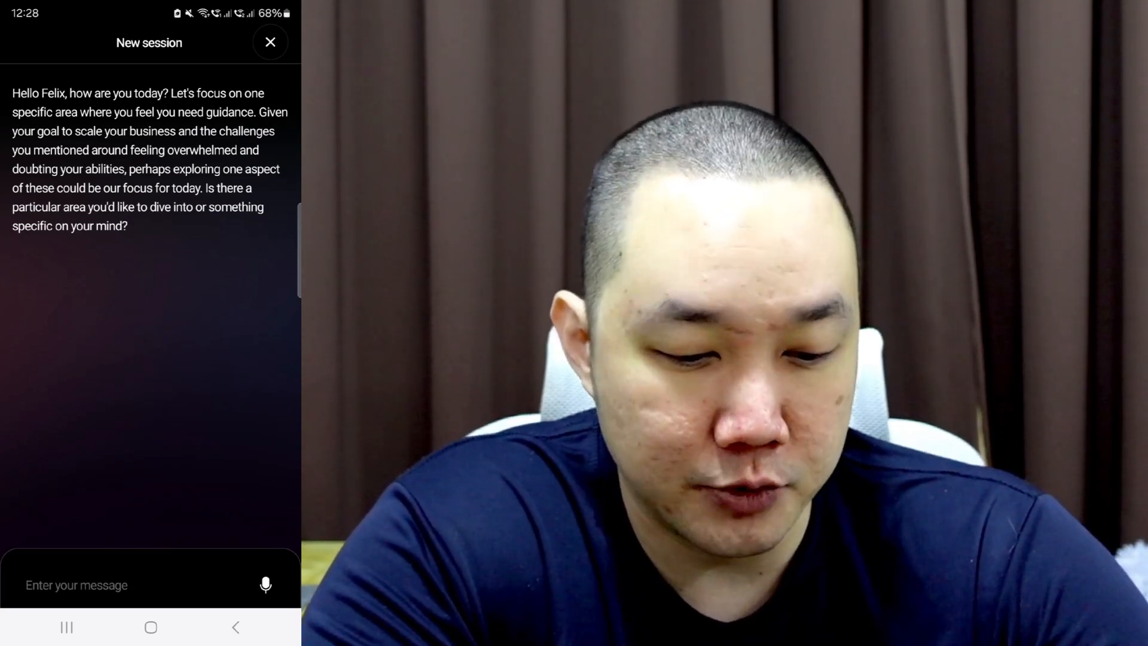
Begin the message: you created an AI process tentatively called the AI Coach.
click(76, 584)
text(So I ha)
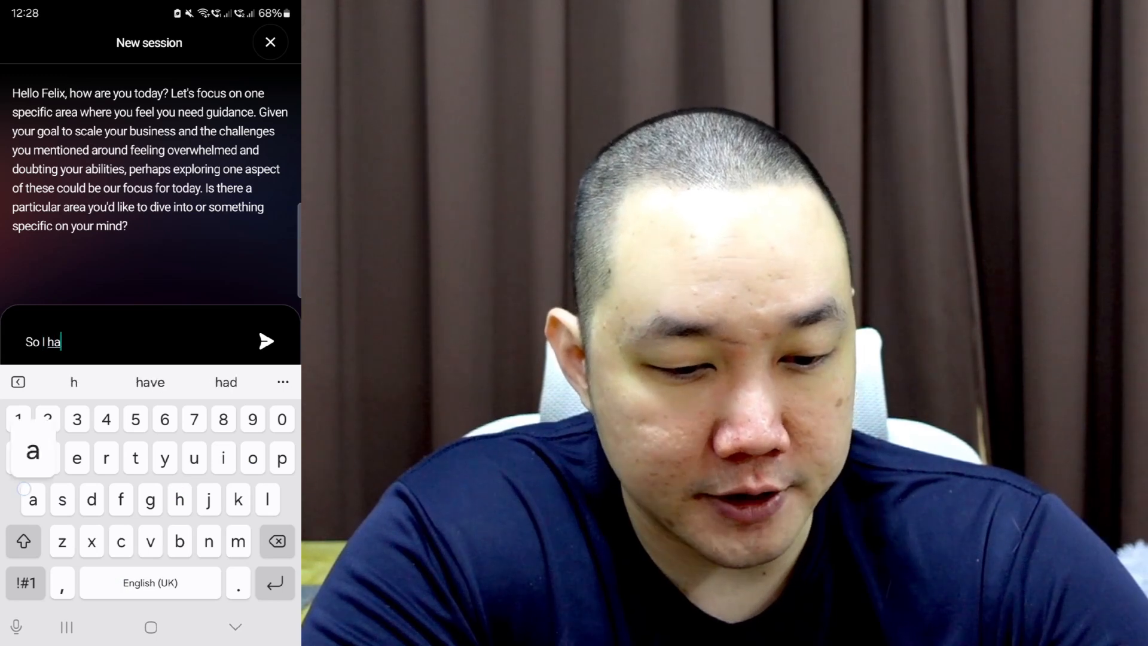
text(ve create)
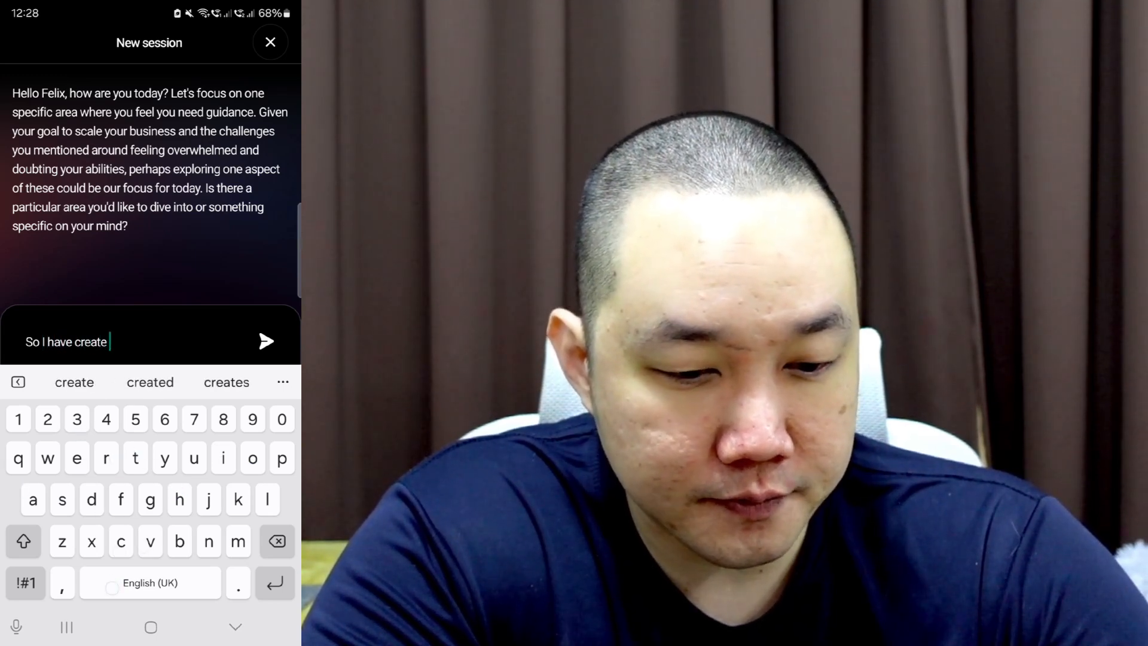
text(d an AI )
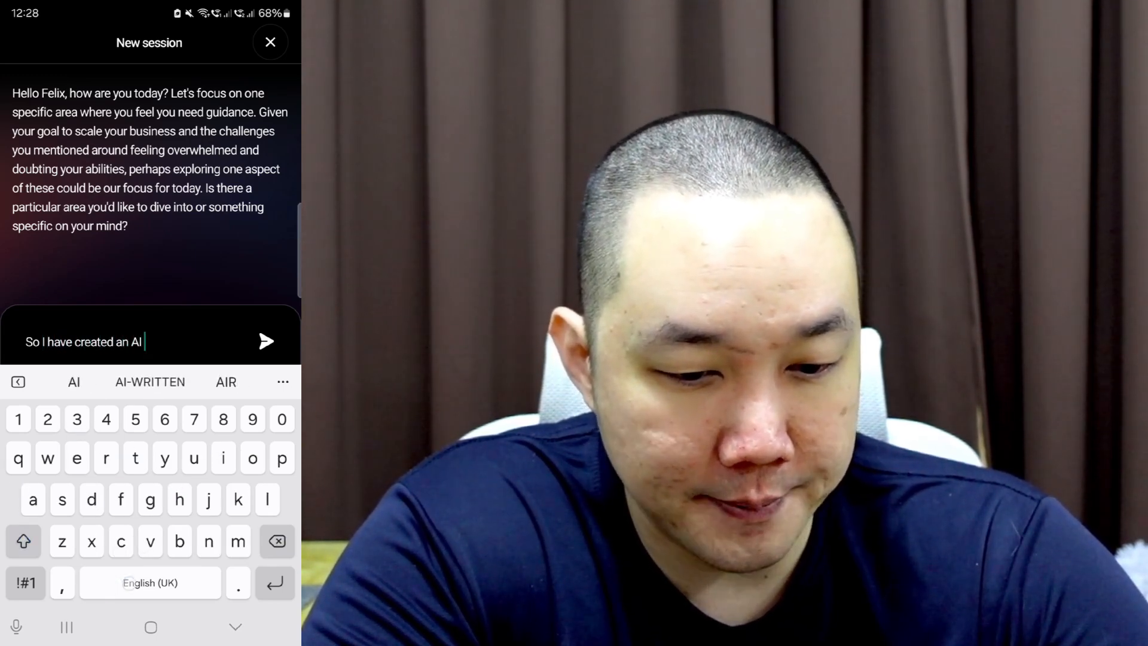
text(Coac)
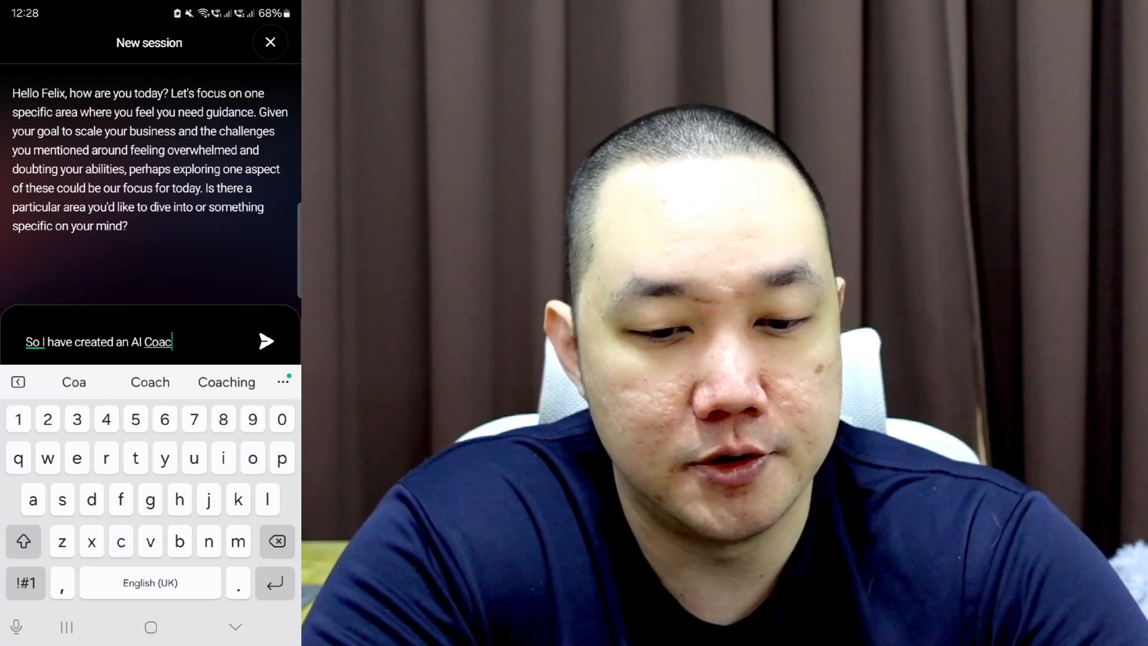
text(h process)
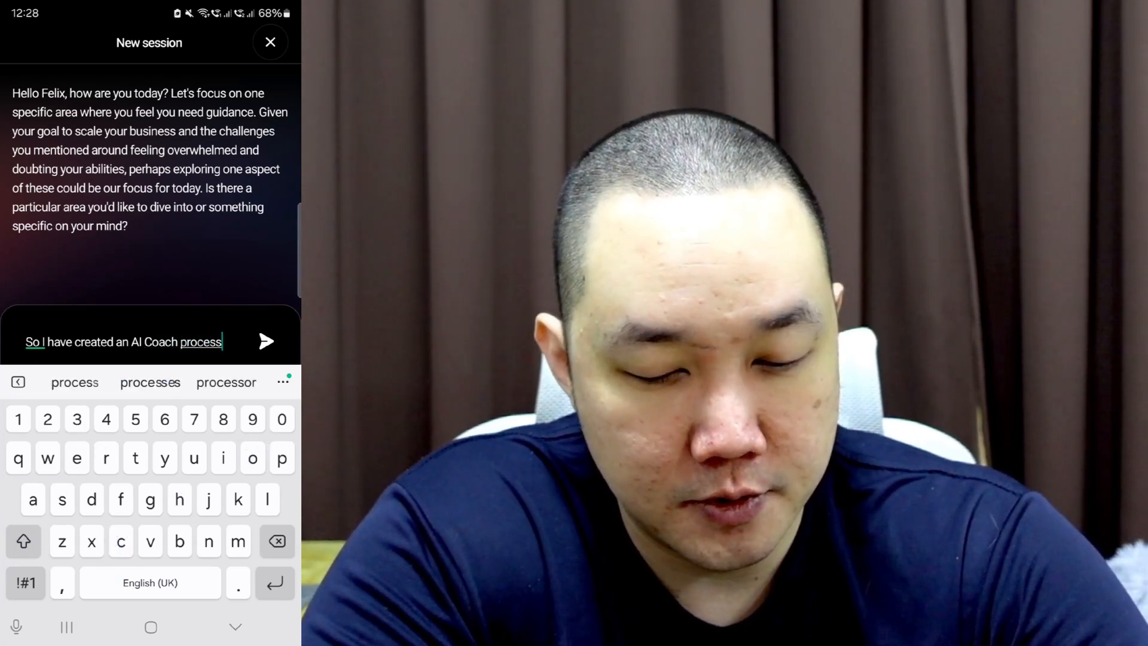
key(BackSpace)
click(129, 342)
text(AI proc)
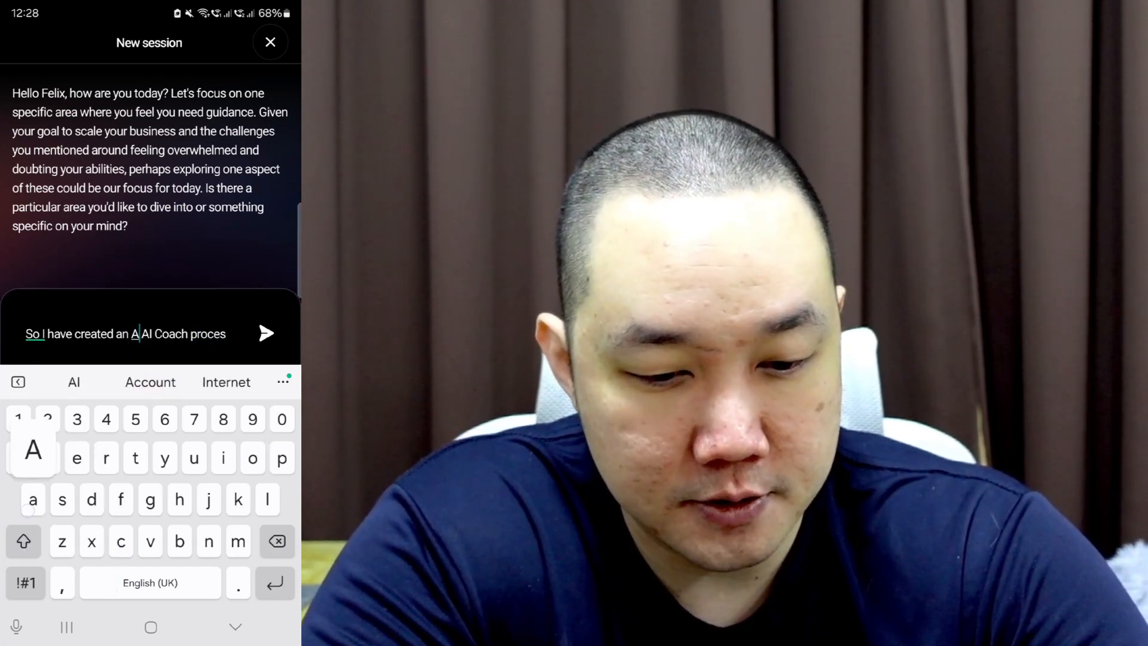
text(ess )
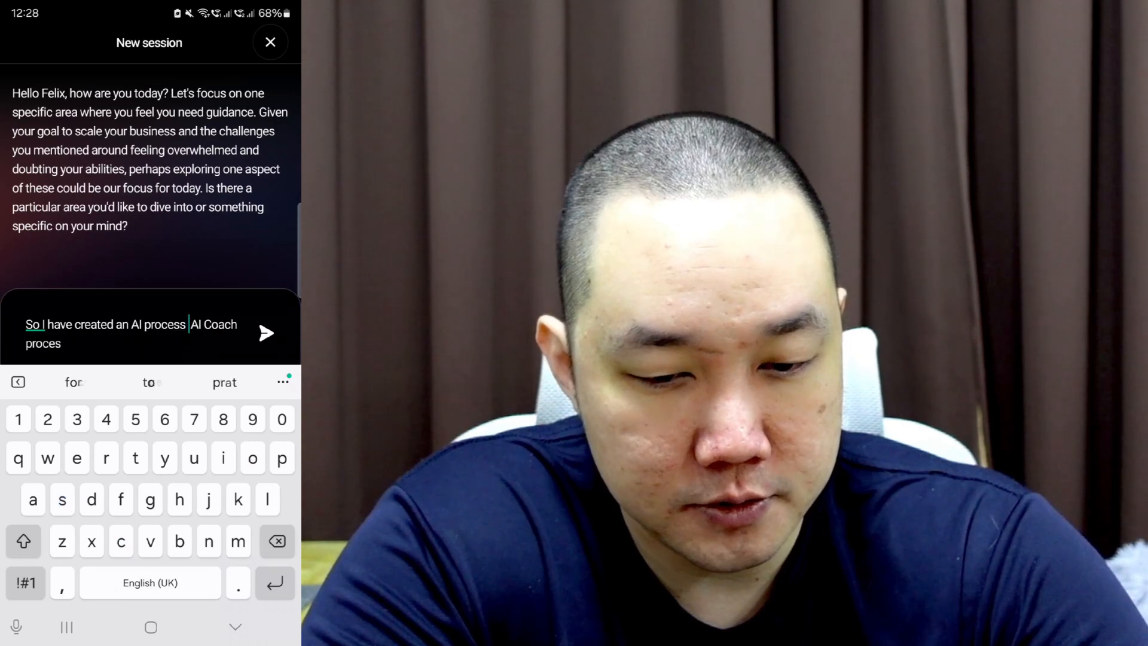
text(cal)
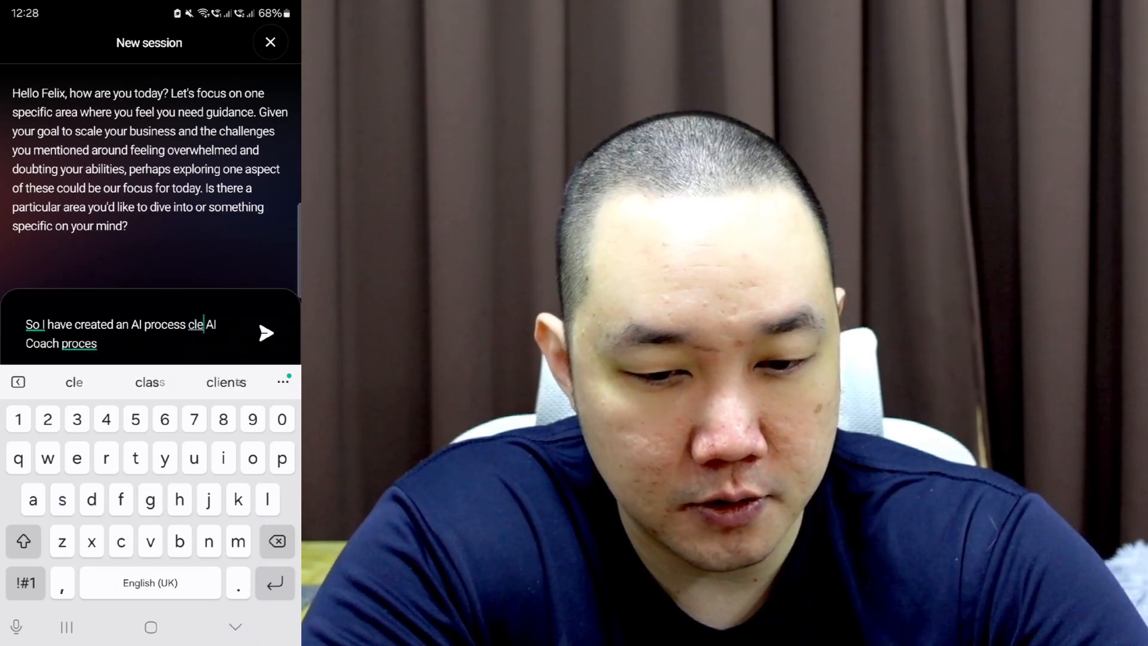
text(led tentti)
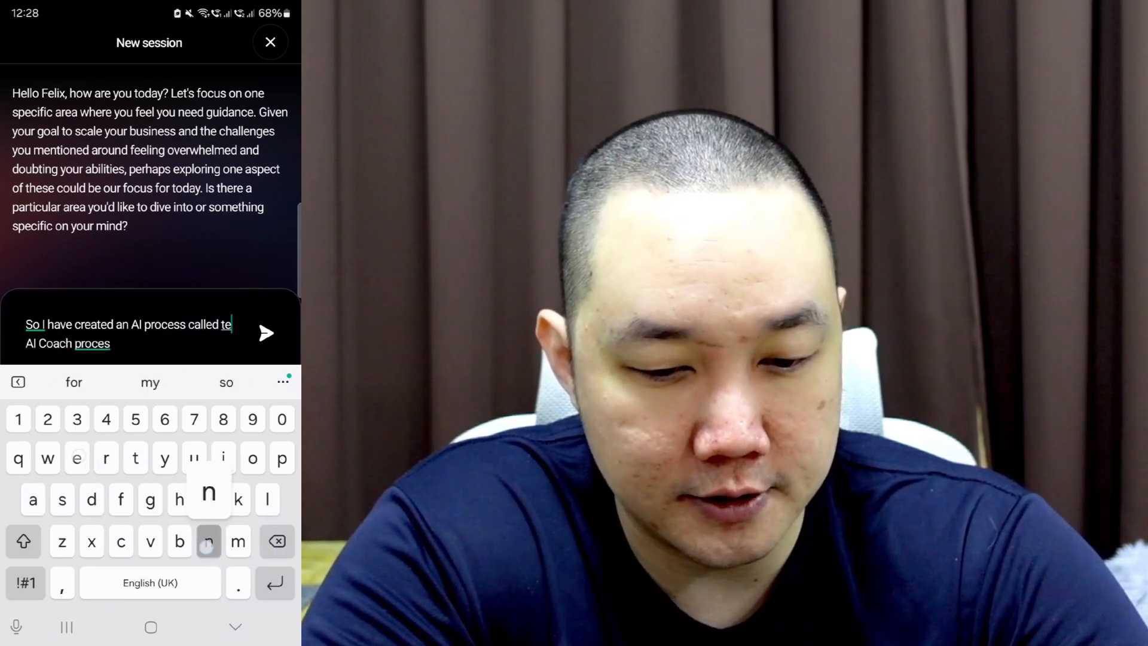
key(BackSpace)
key(BackSpace)
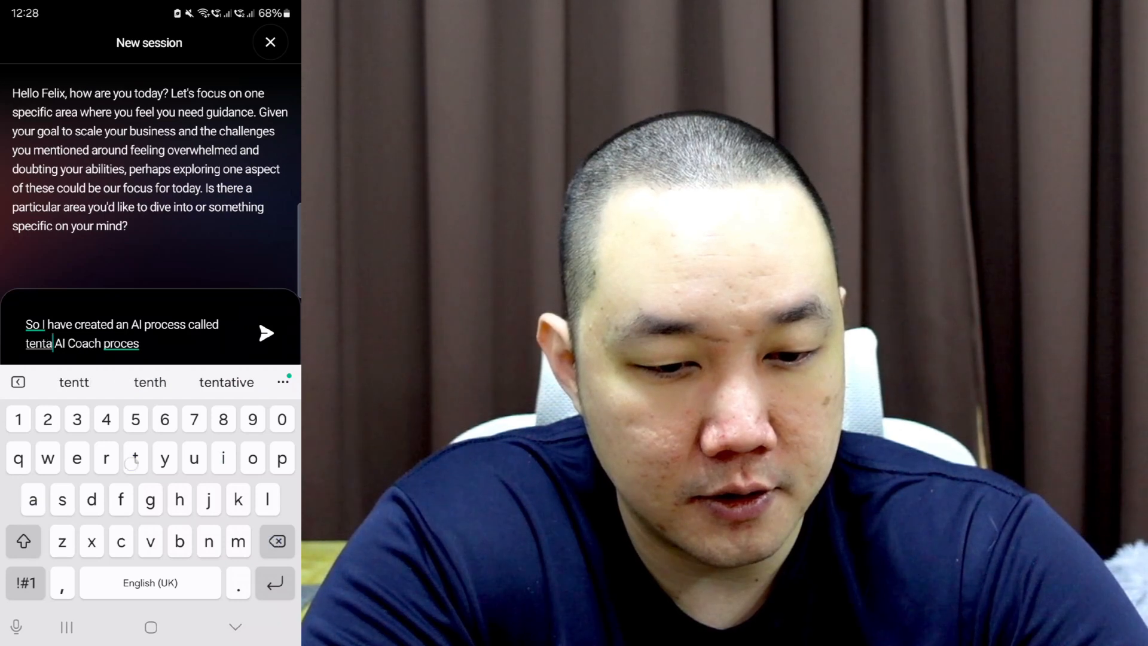
text(ative)
key(BackSpace)
text(ly the)
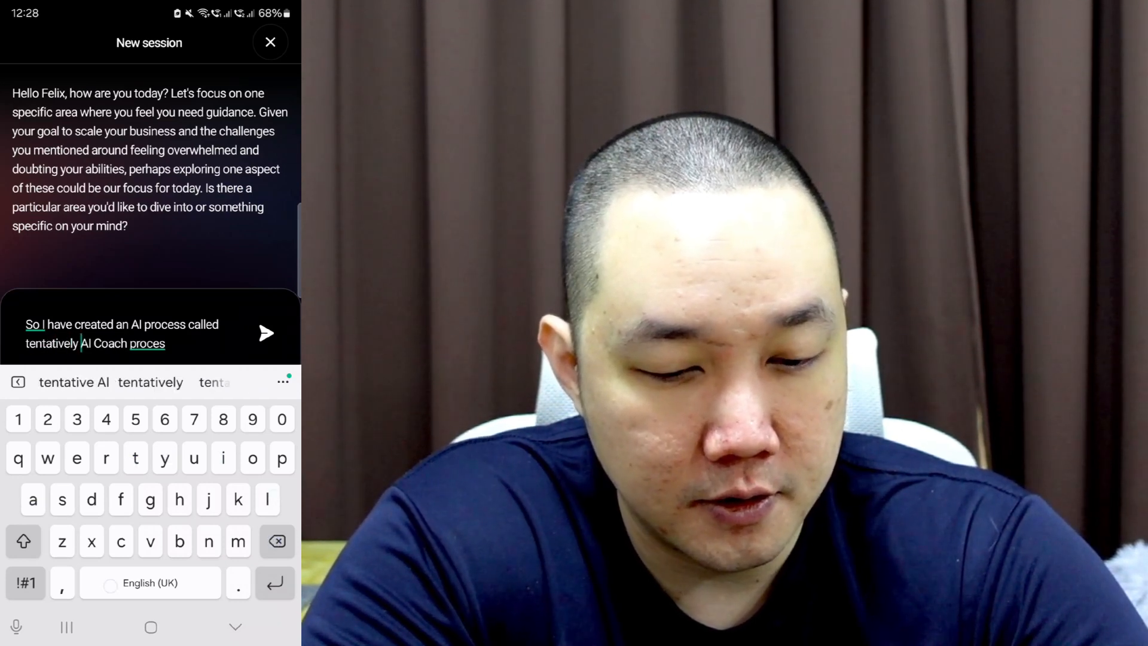
Add that you thought you were first, but found one such app has already been around.
click(184, 343)
key(BackSpace)
key(BackSpace)
key(BackSpace)
key(BackSpace)
key(BackSpace)
key(BackSpace)
key(BackSpace)
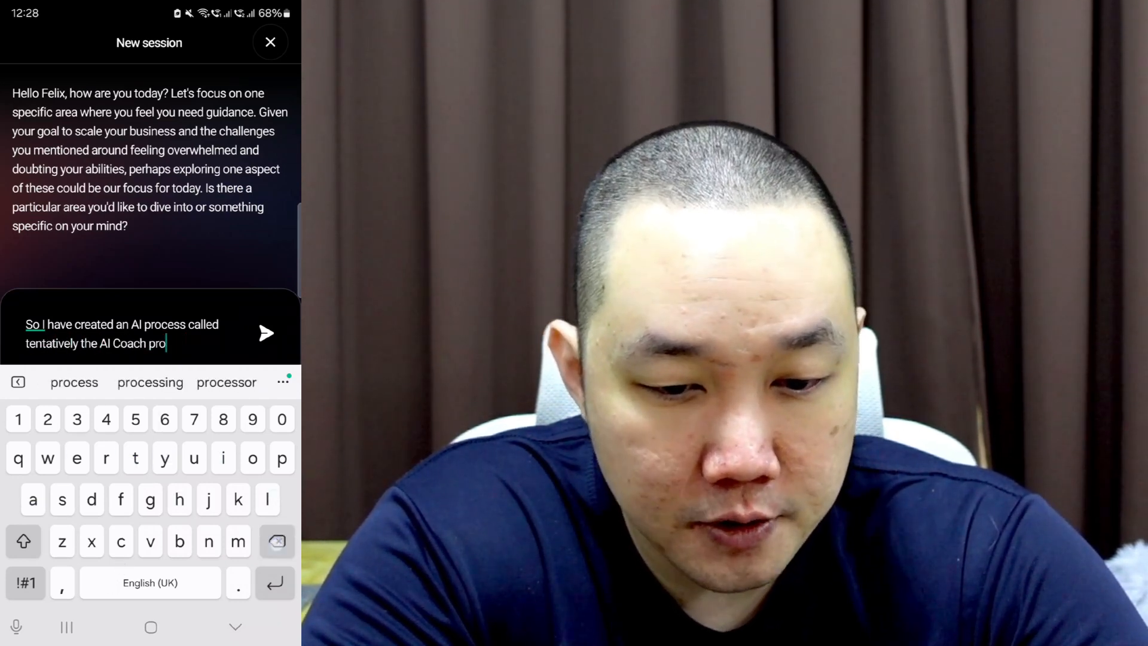
text(. I tho)
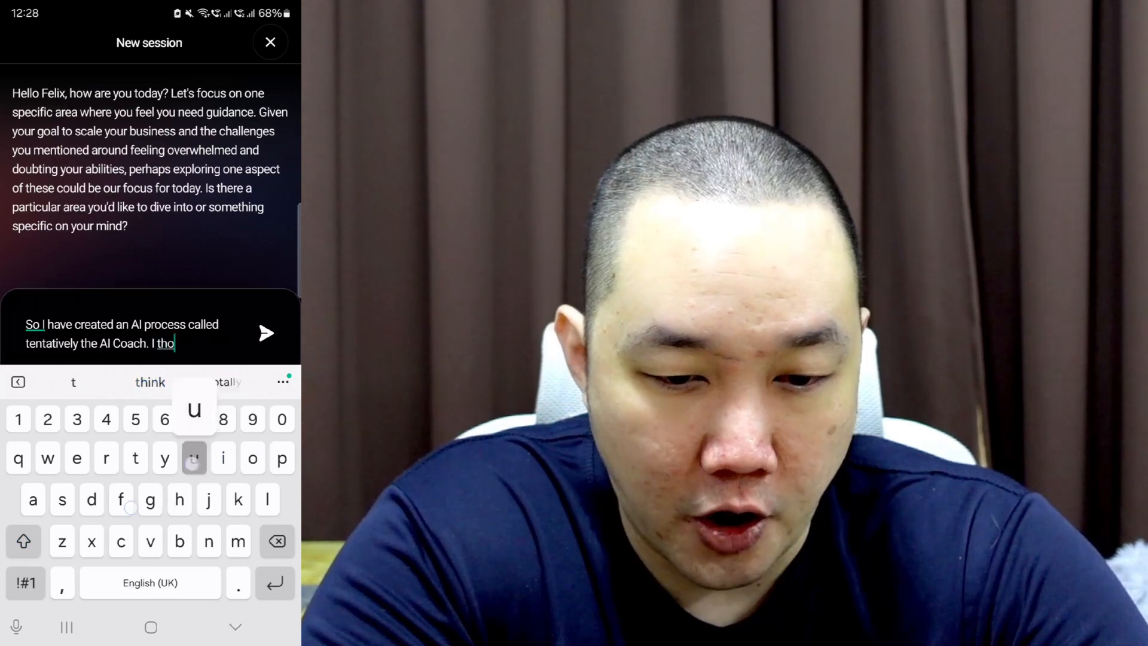
text(ught I was the)
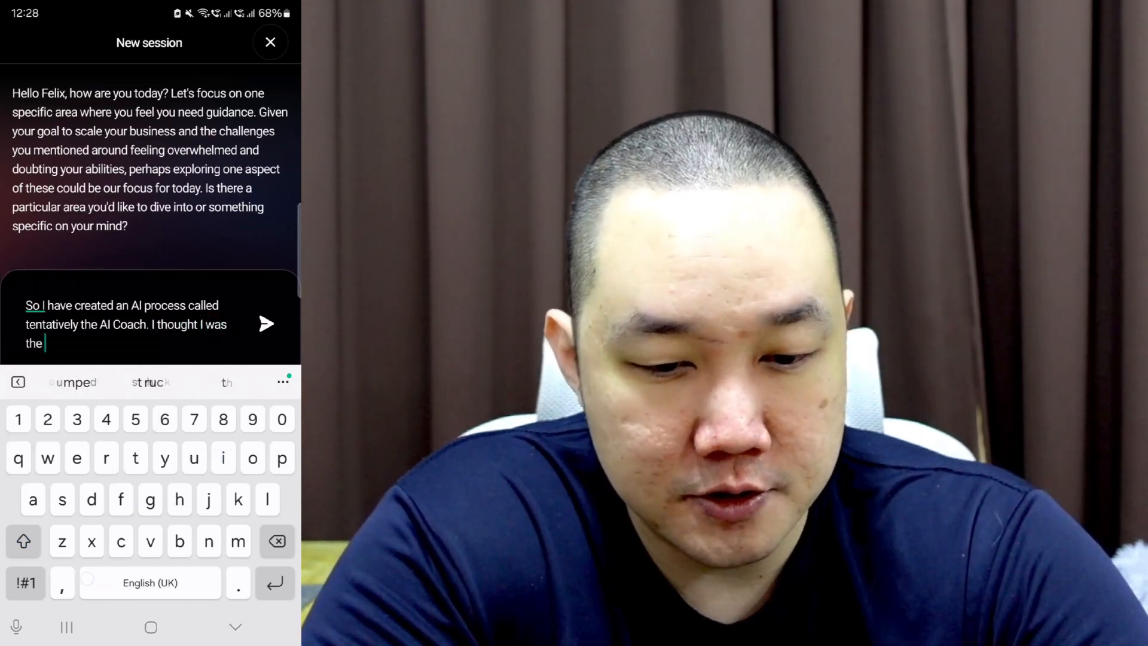
text( first to )
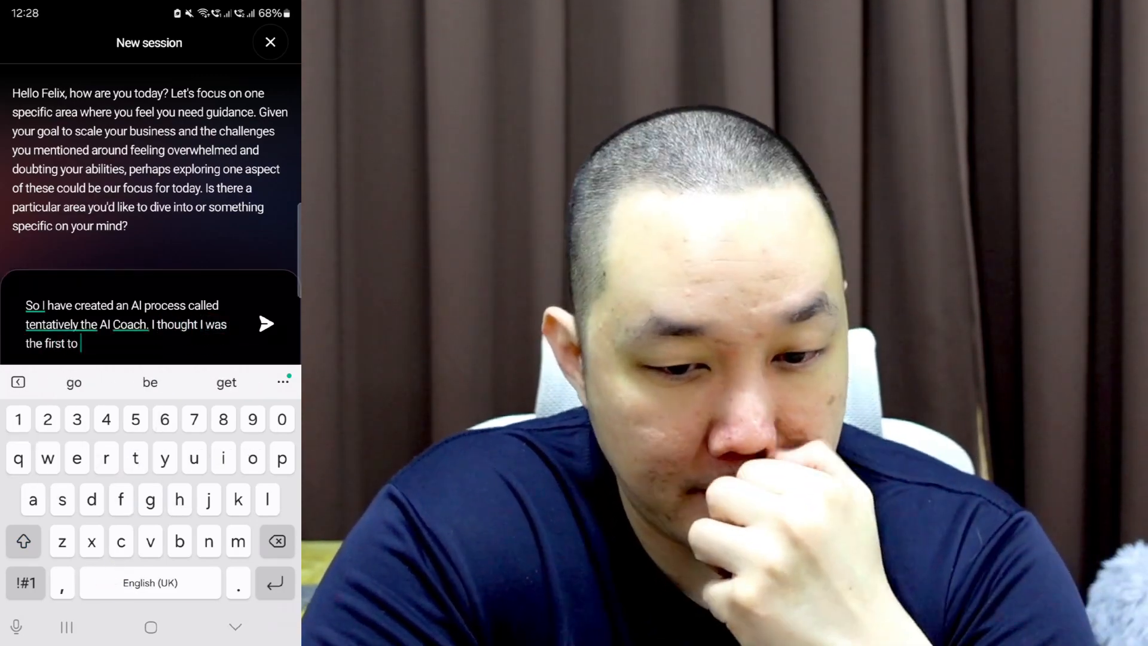
text(come up wi5h th)
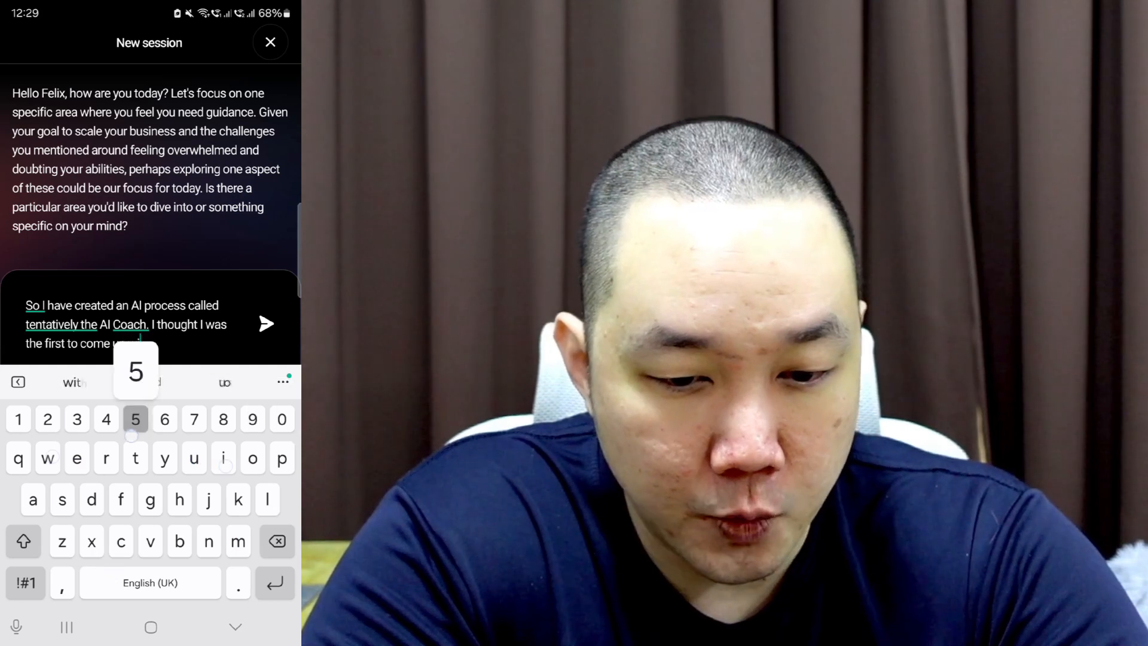
key(BackSpace)
key(BackSpace)
text(t)
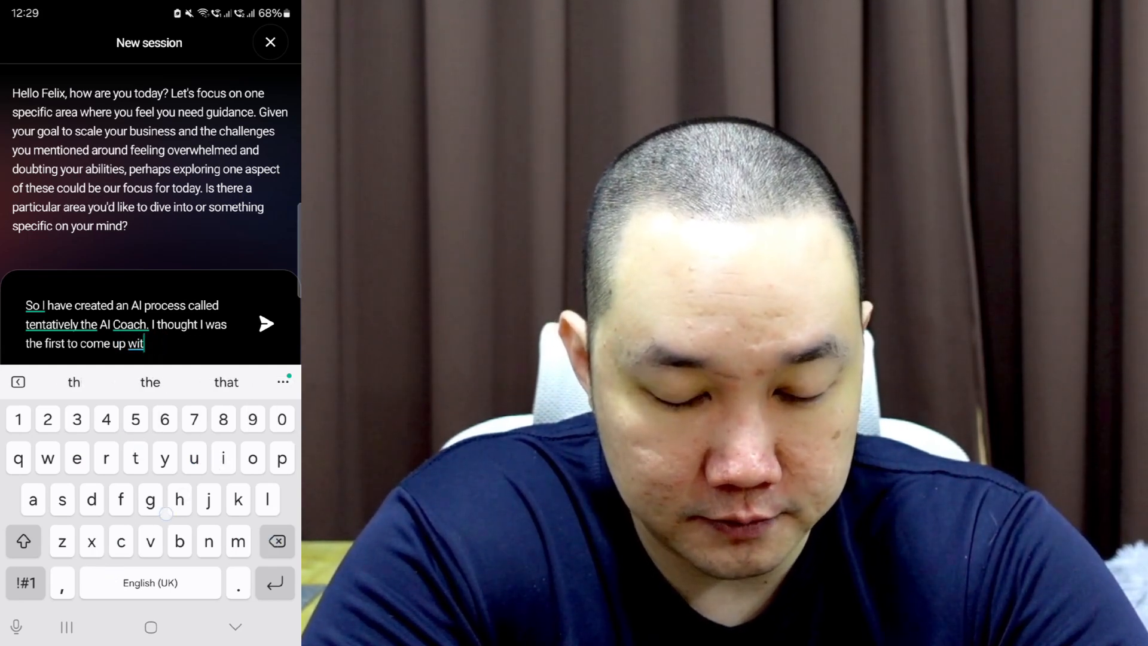
text(h this process)
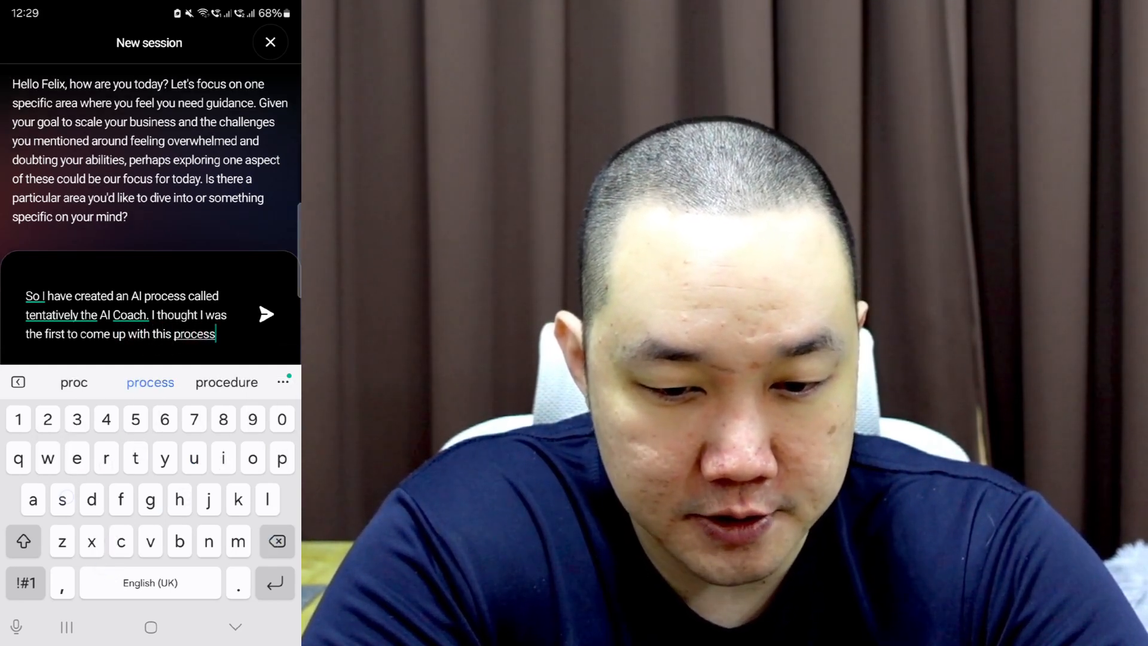
text(, but today,)
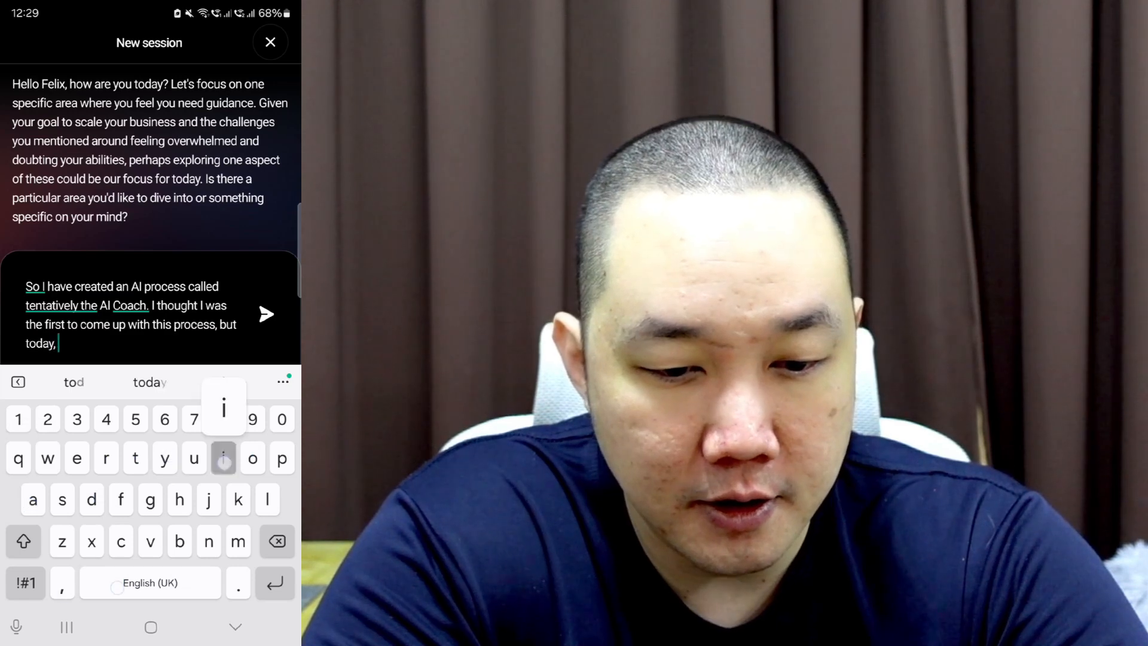
text( I found out tht)
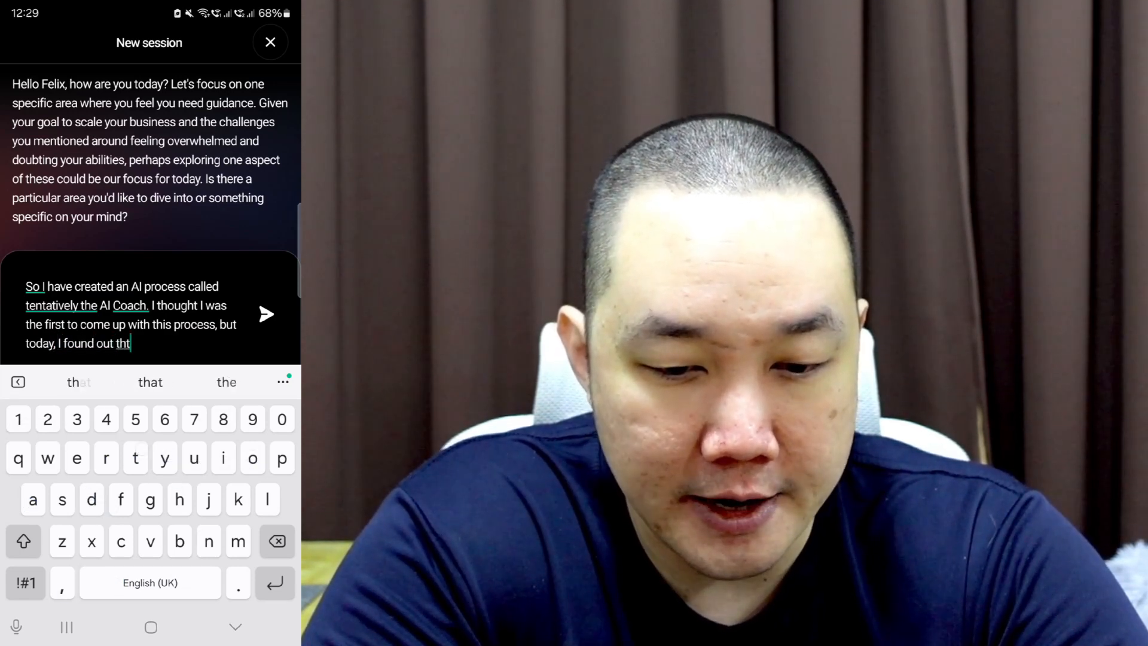
key(BackSpace)
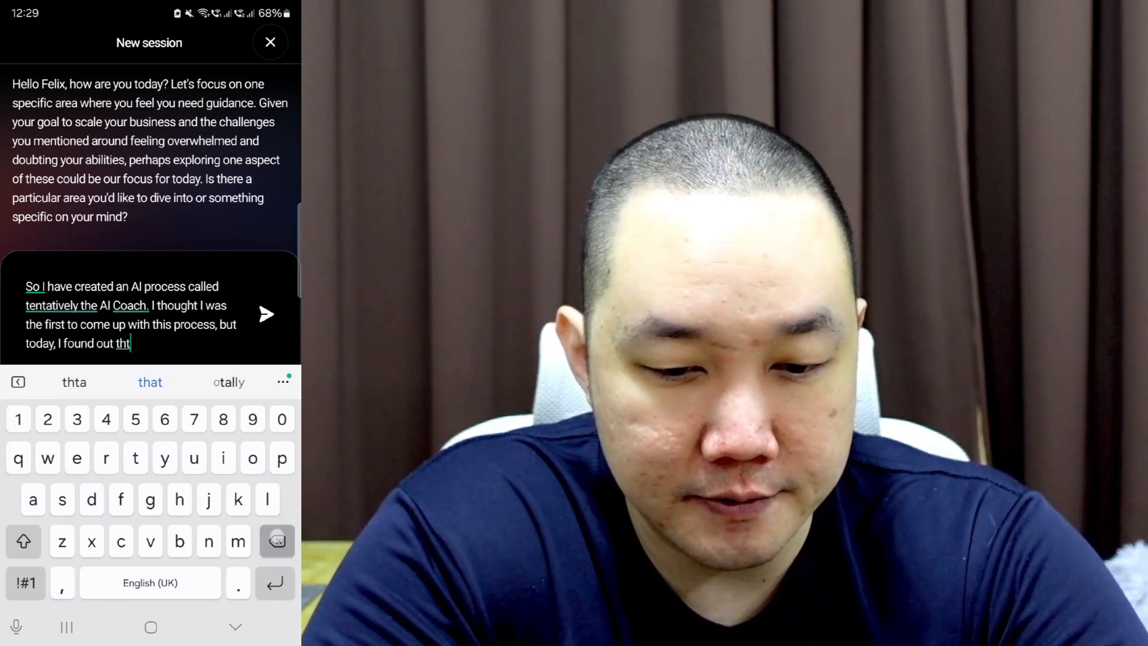
text(at one )
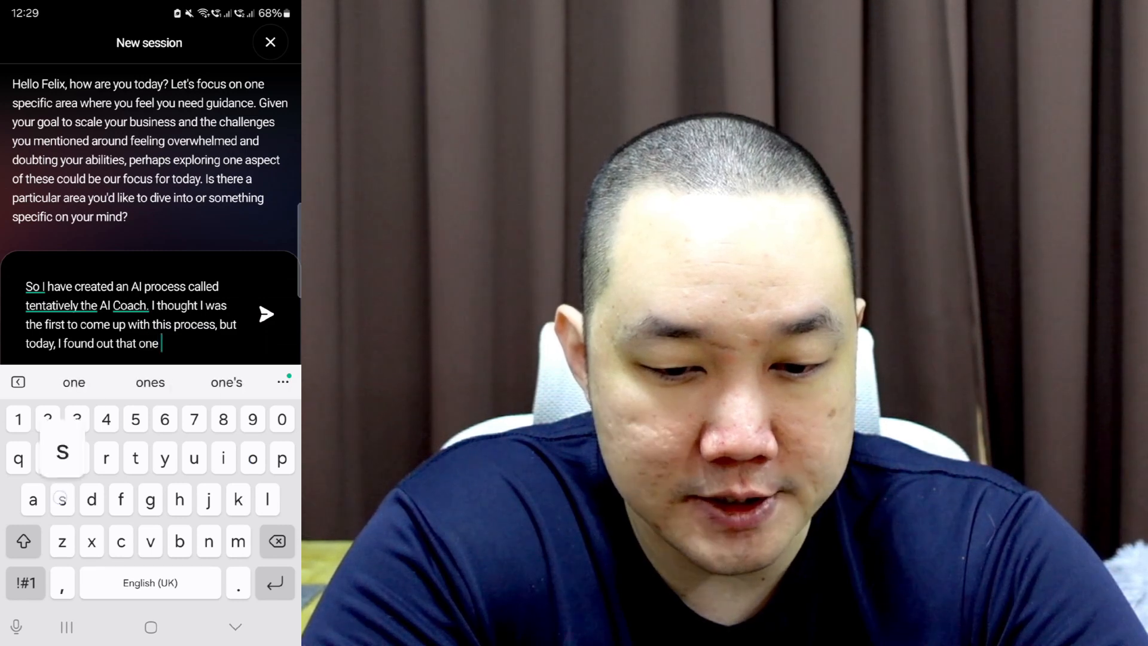
text(such app has been around .)
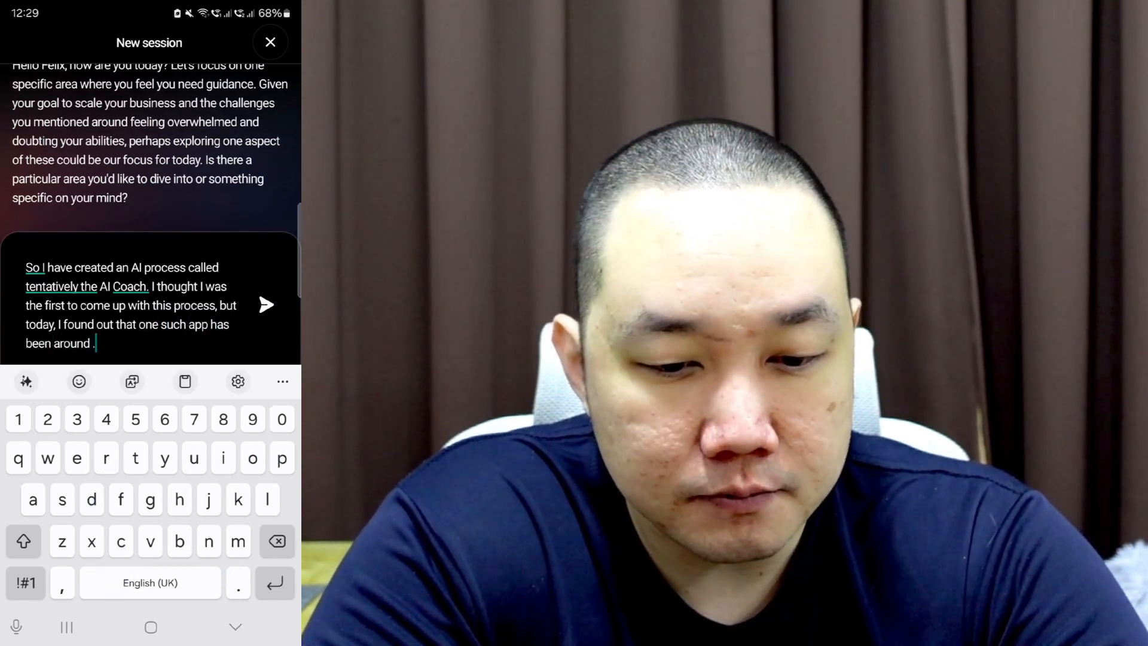
key(BackSpace)
text(.)
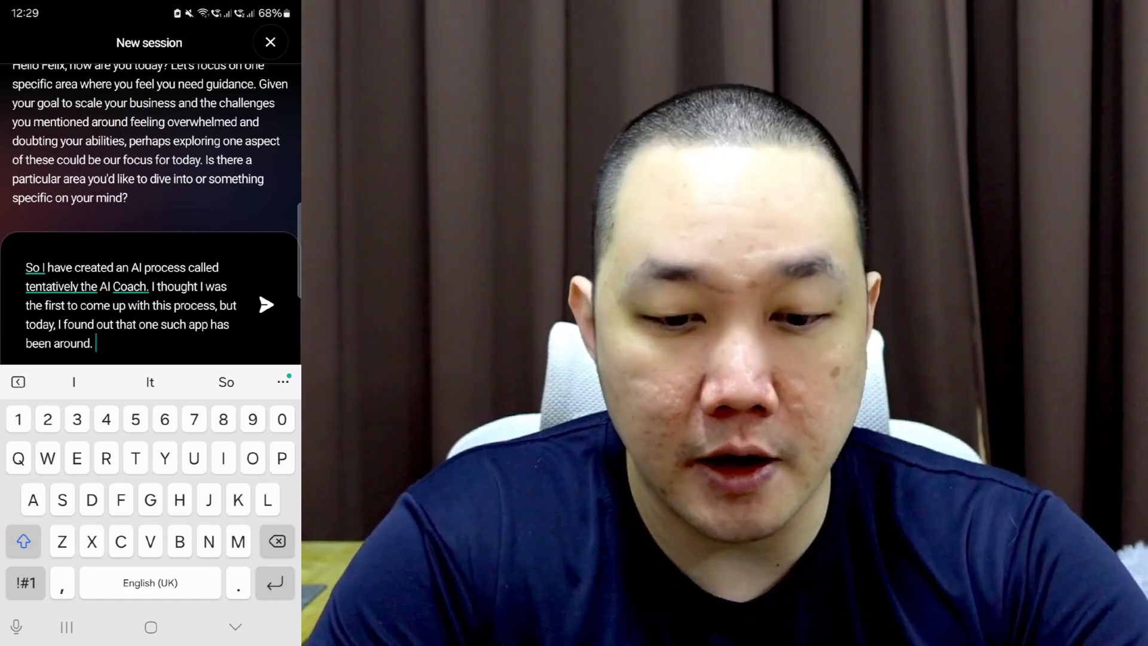
click(32, 344)
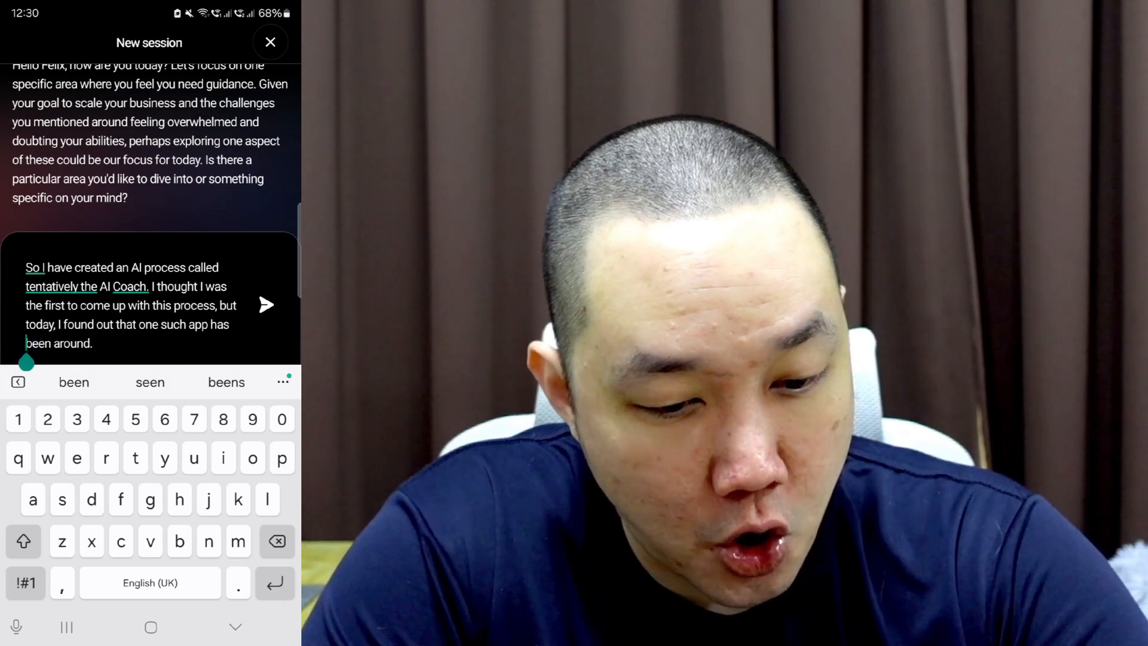
text(already)
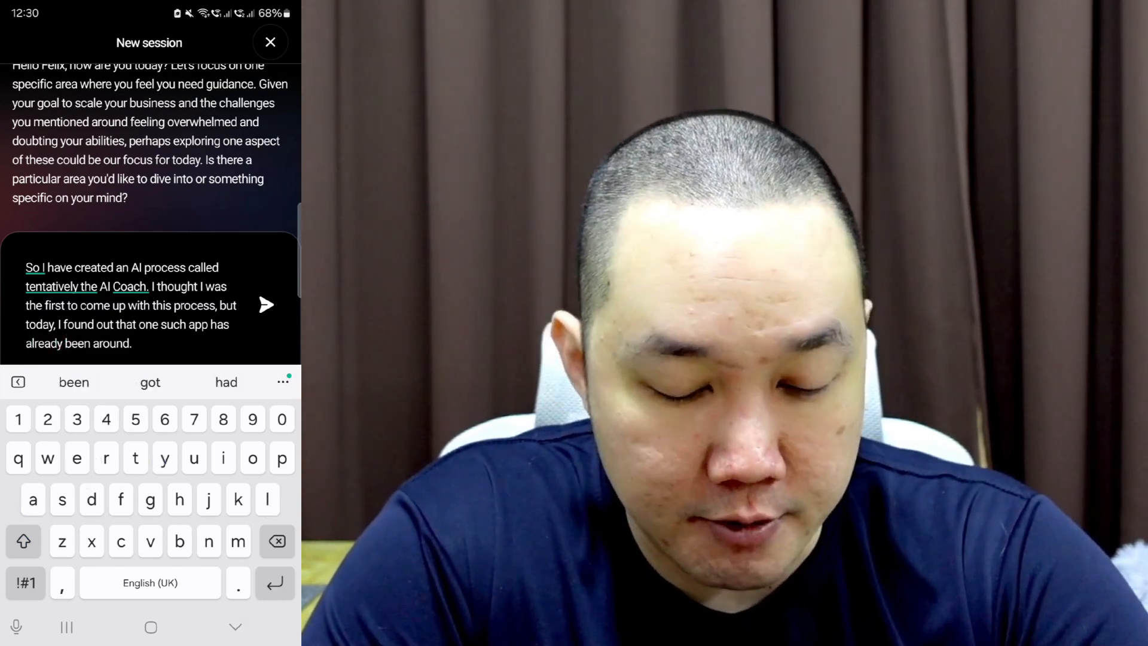
Send the AI Coach message and read the coach's reply about the discovery.
click(266, 305)
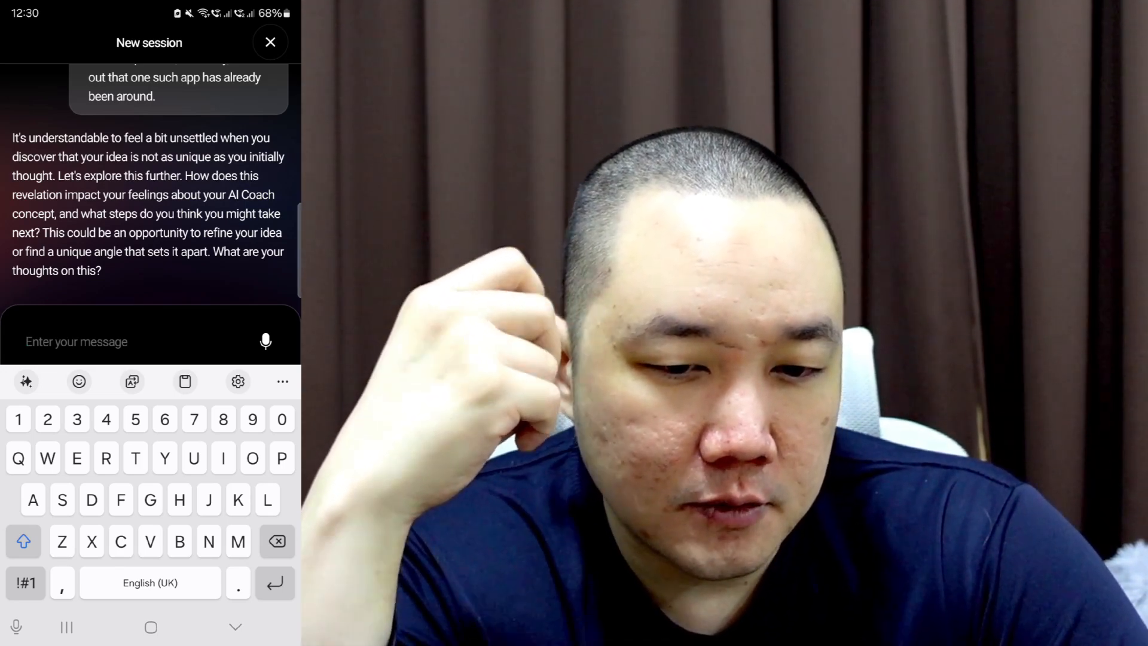
Type 'I am experiencing a mixture of feelings', wanting your own AI coach to be 'better'.
text(I am )
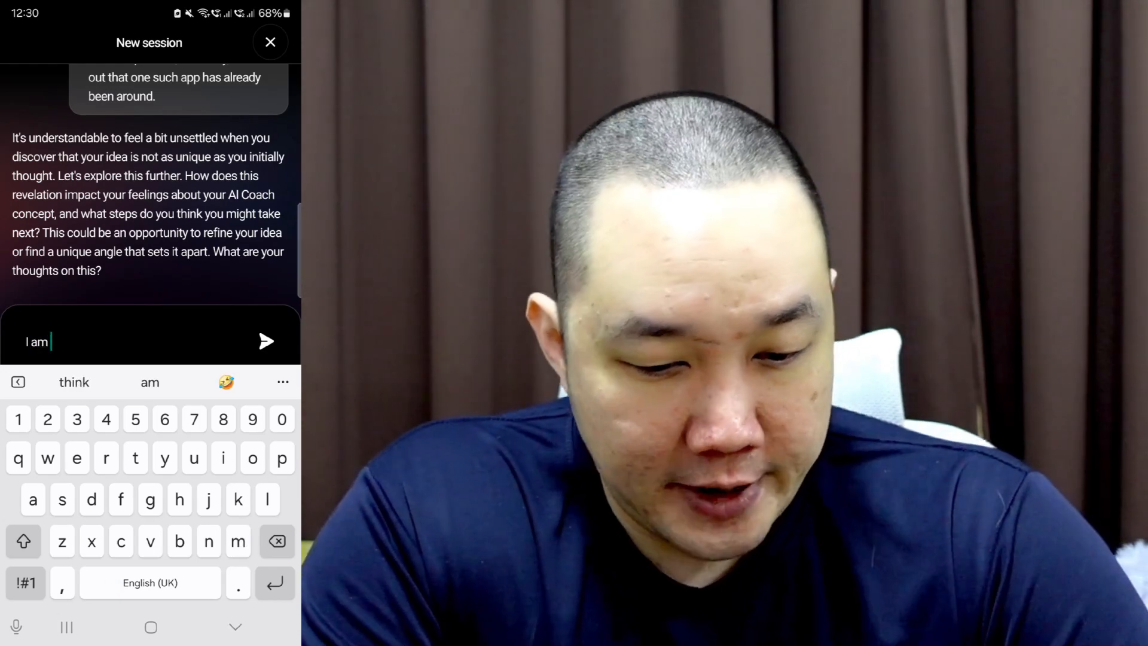
text(experiencing)
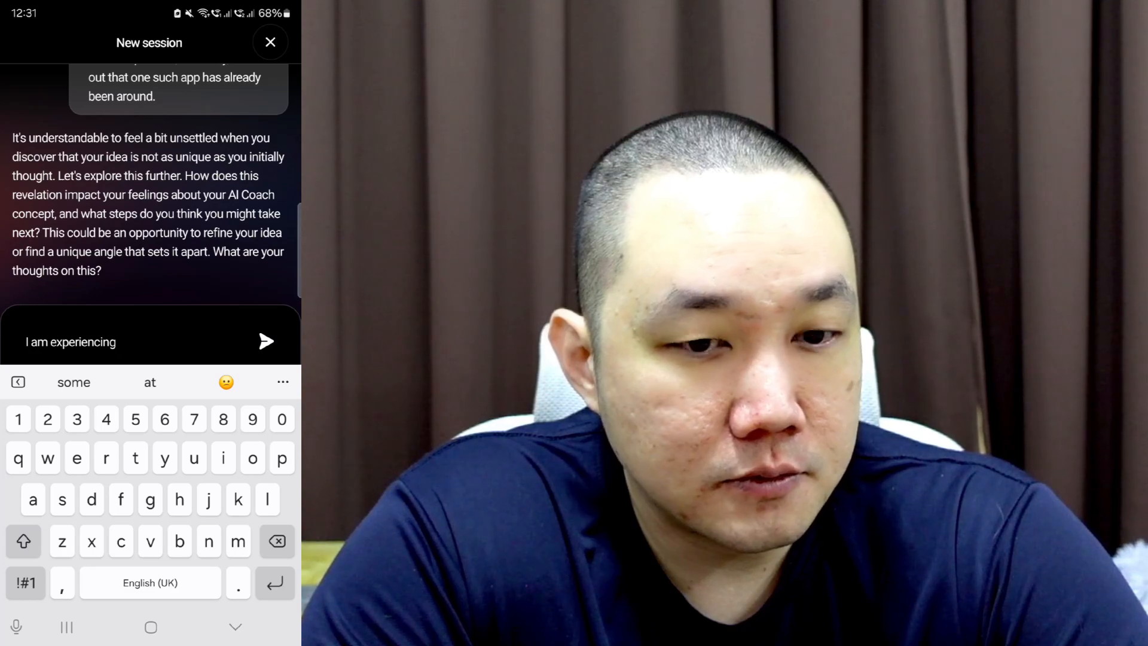
text(a mixtur)
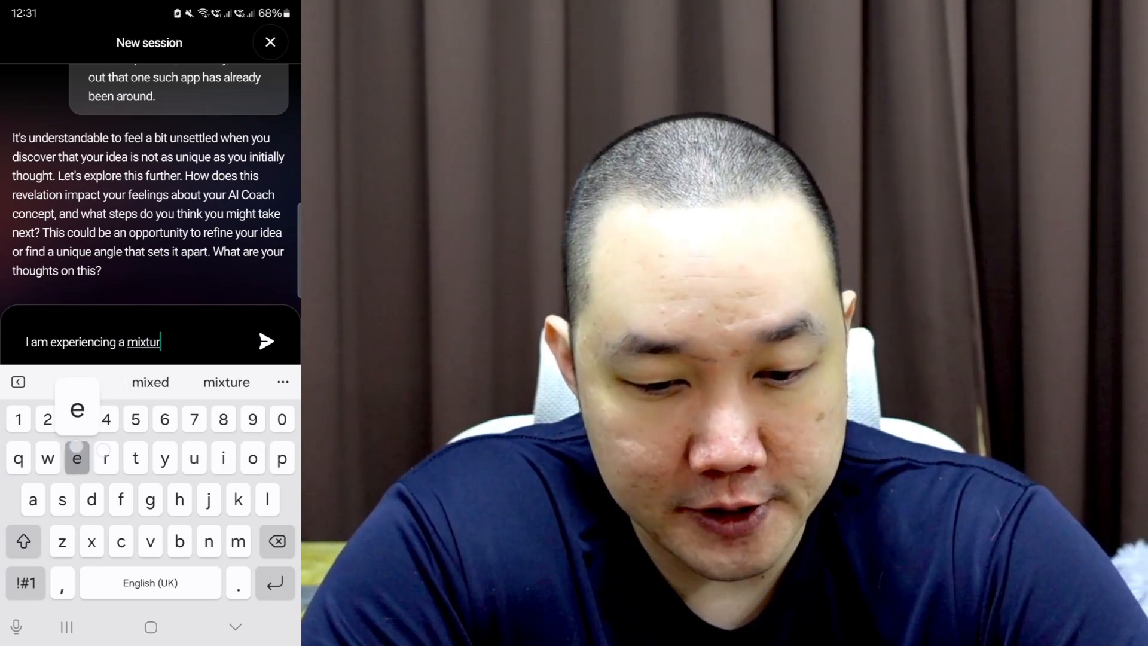
text(e of feelings. )
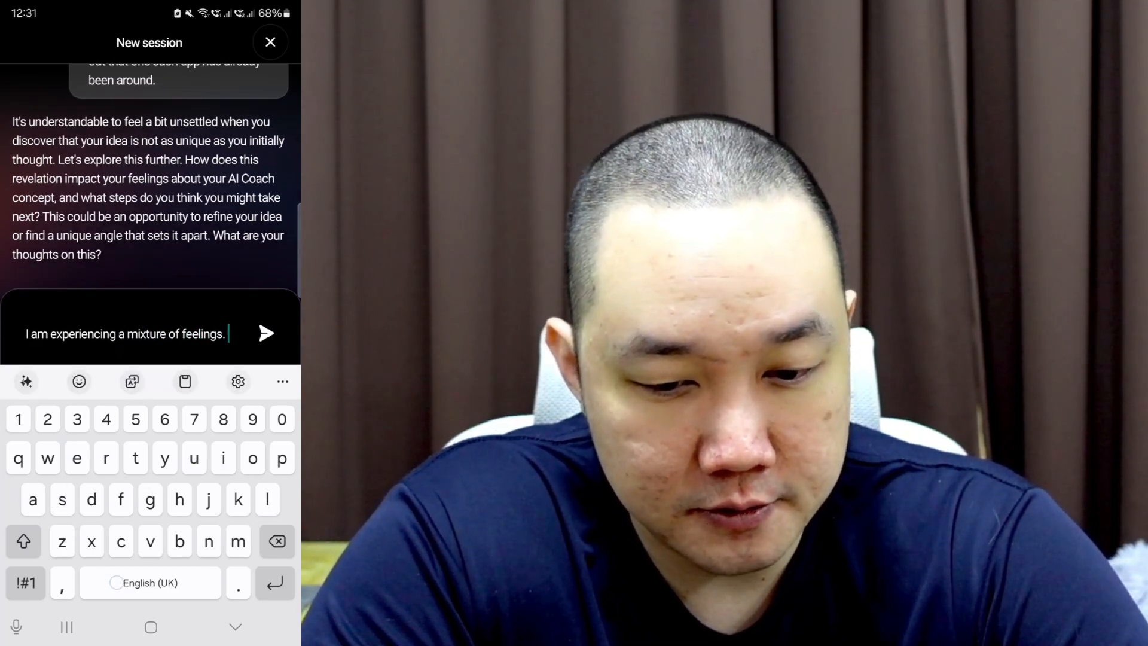
text(I)
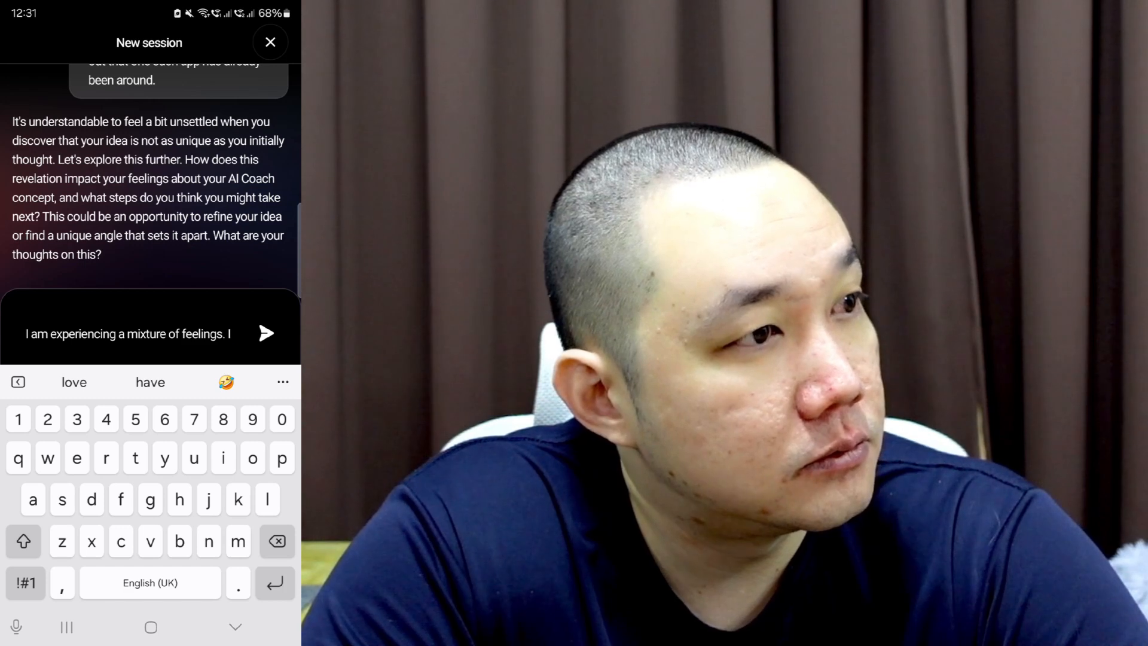
text(wo)
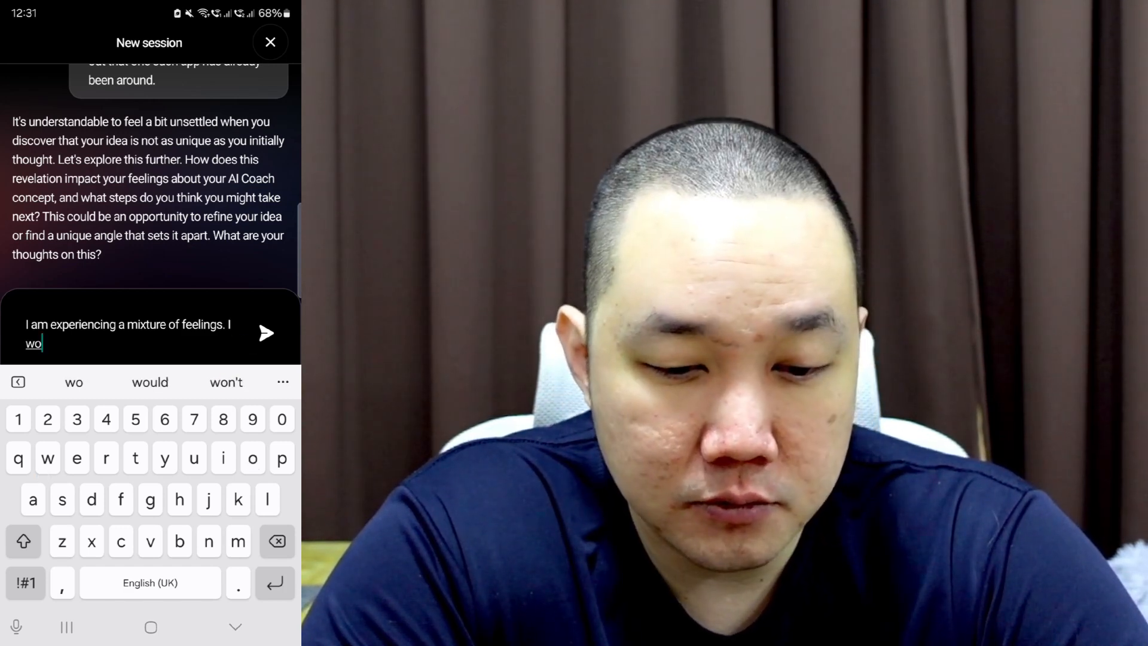
text(uld like to th)
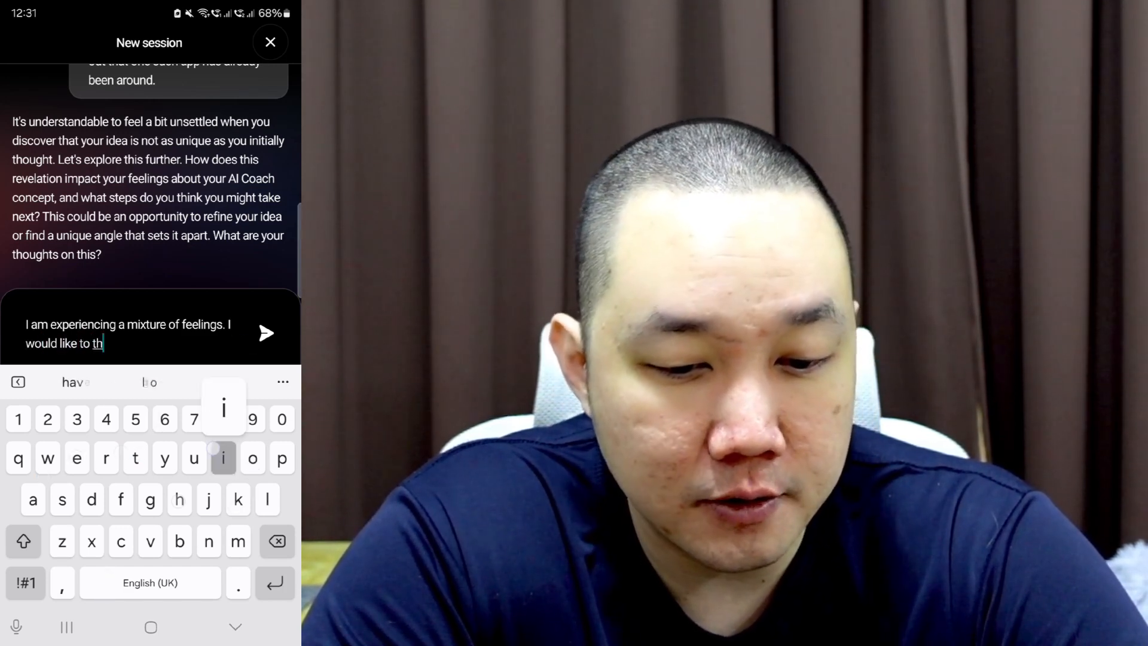
text(ink that )
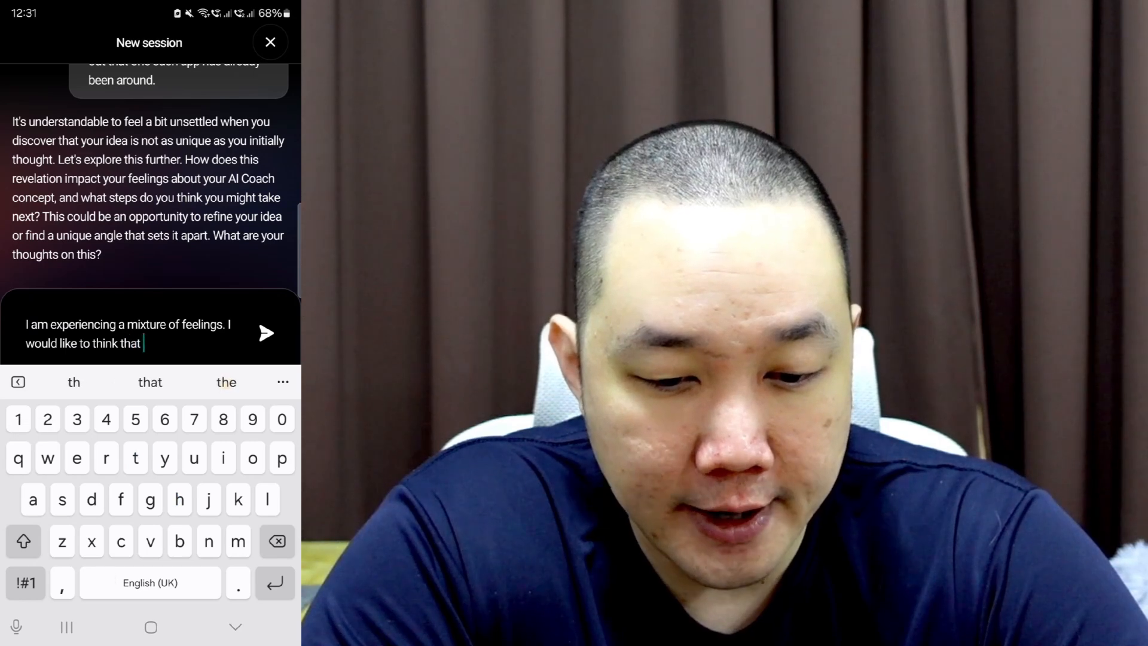
text(my own AI)
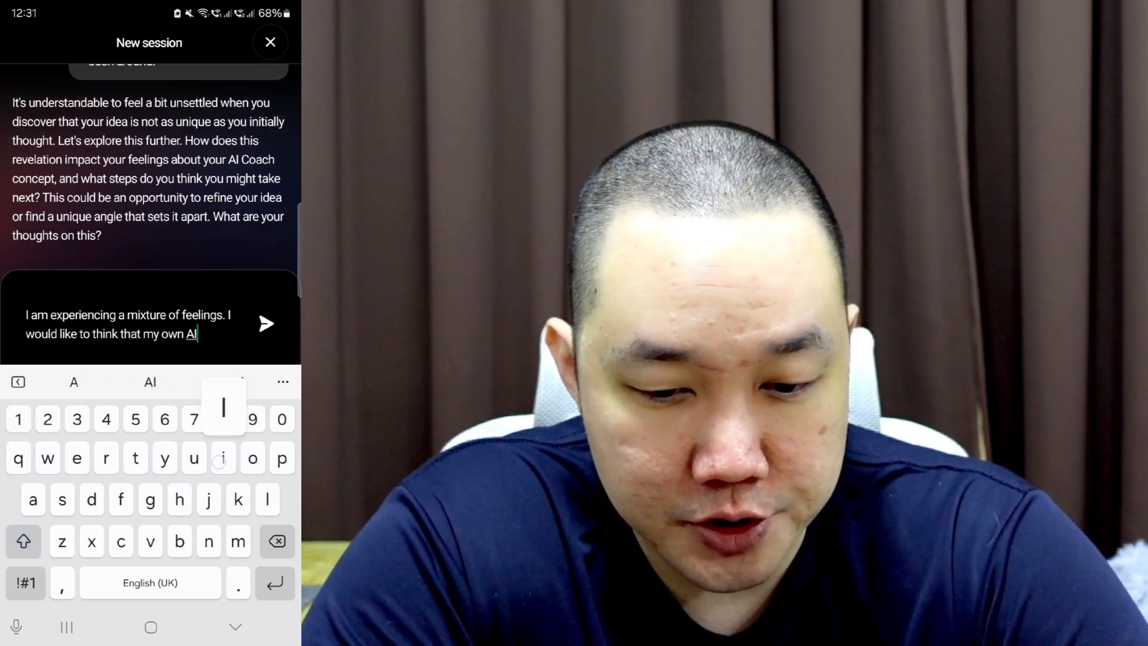
text( coach is)
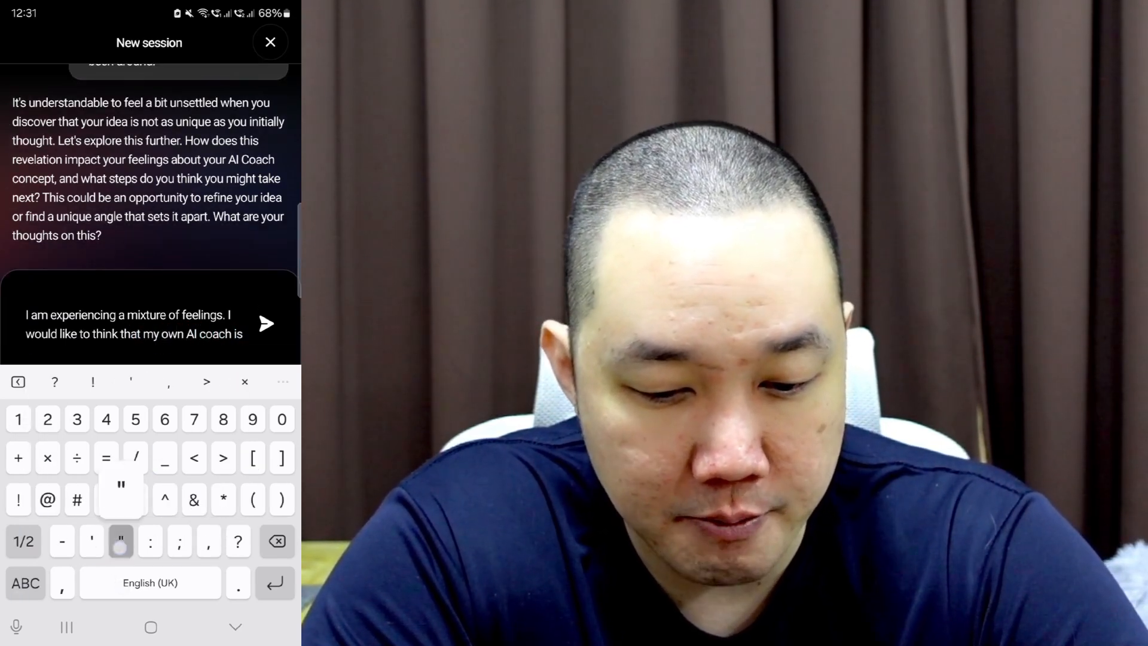
text( "better)
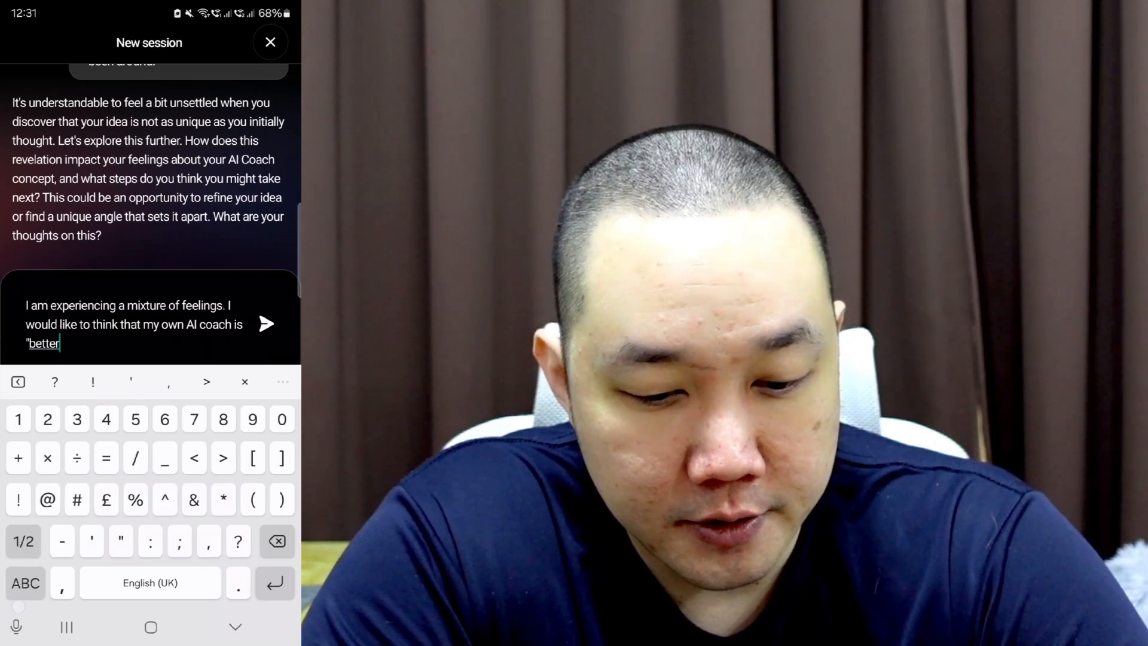
text(" but at the )
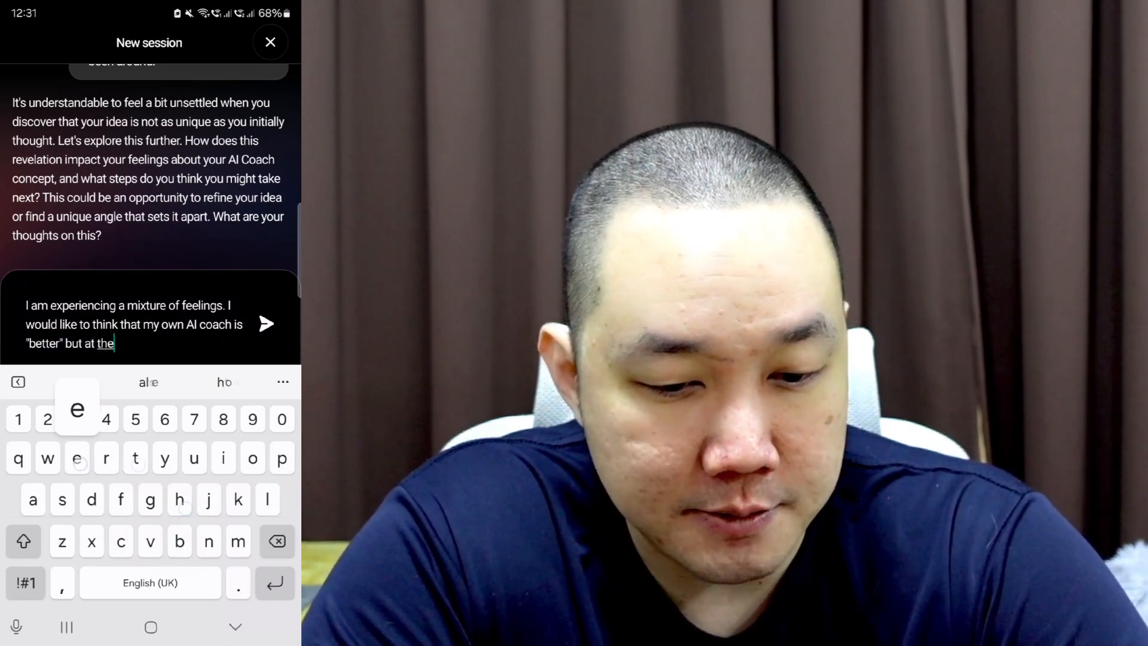
text(sam)
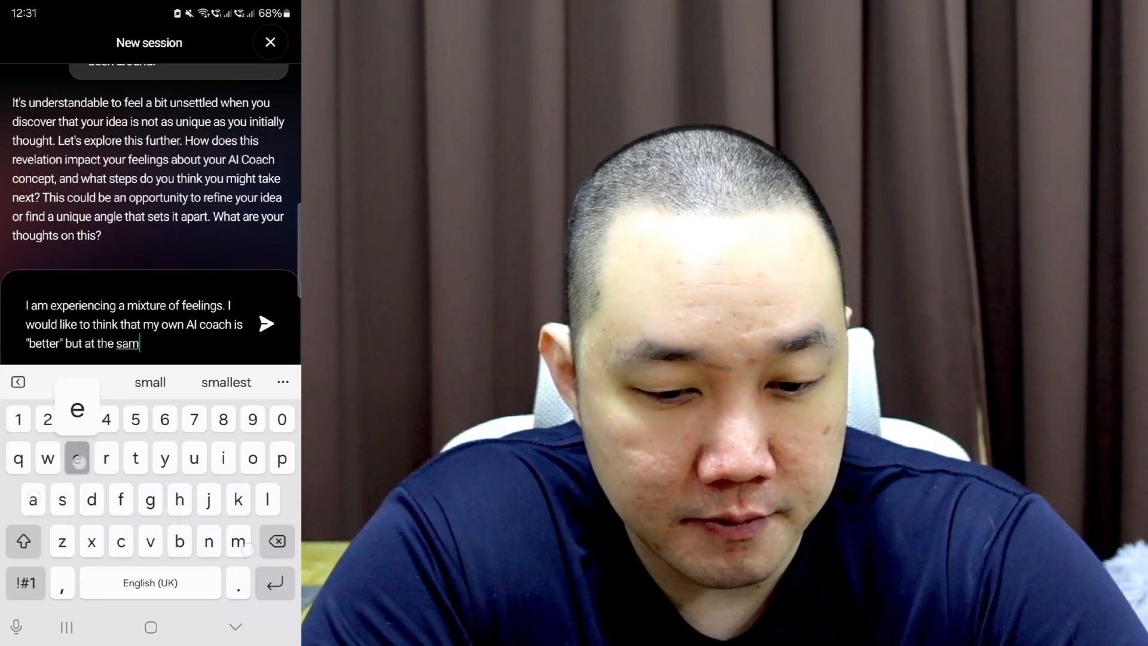
text(e time I don't want )
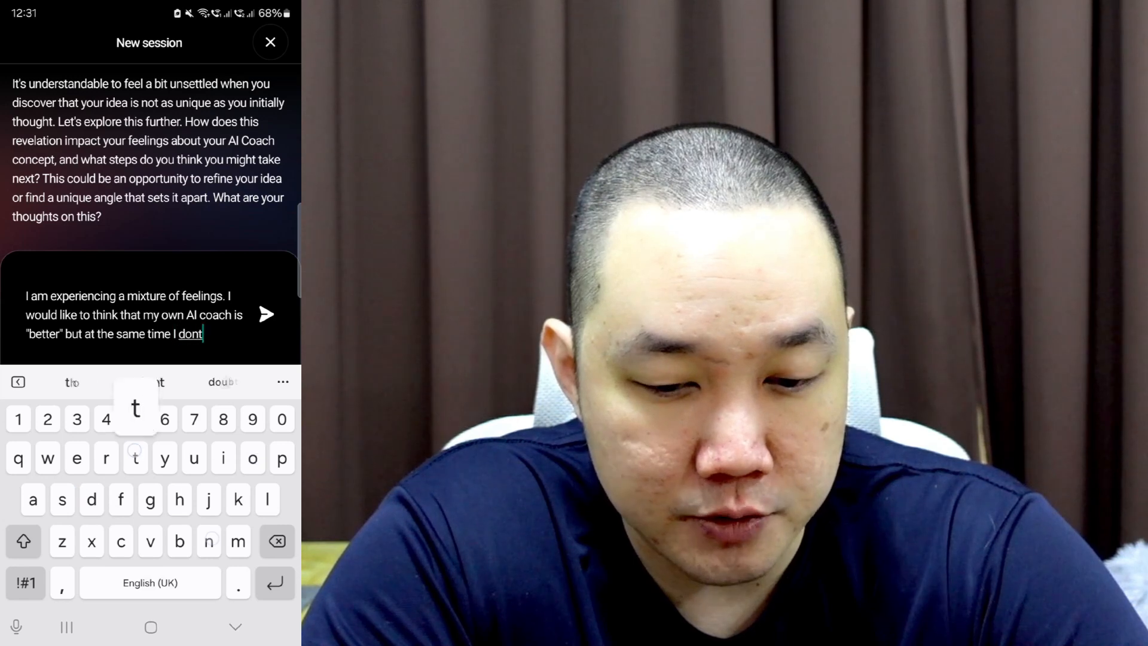
text(to imme)
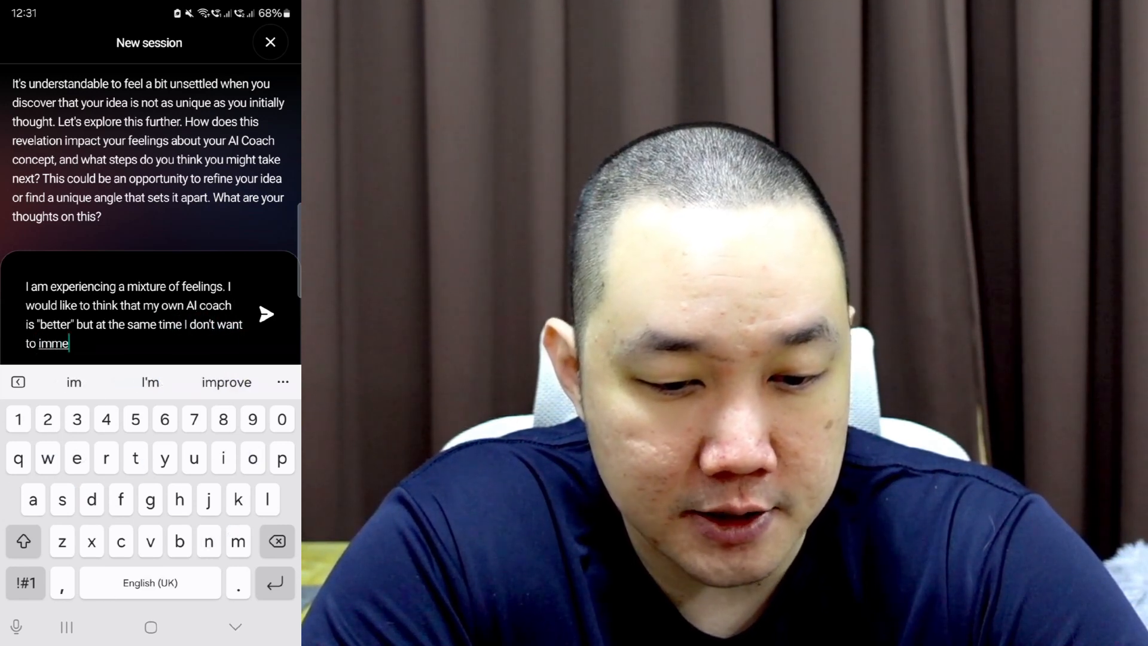
text(diately dismiss )
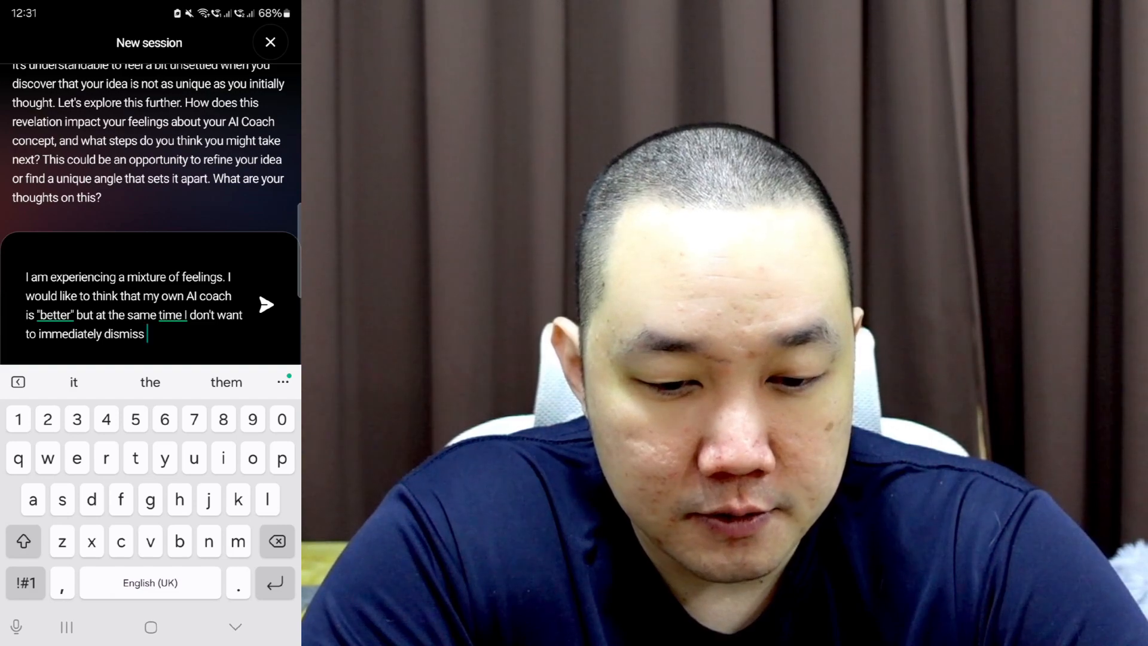
text(others)
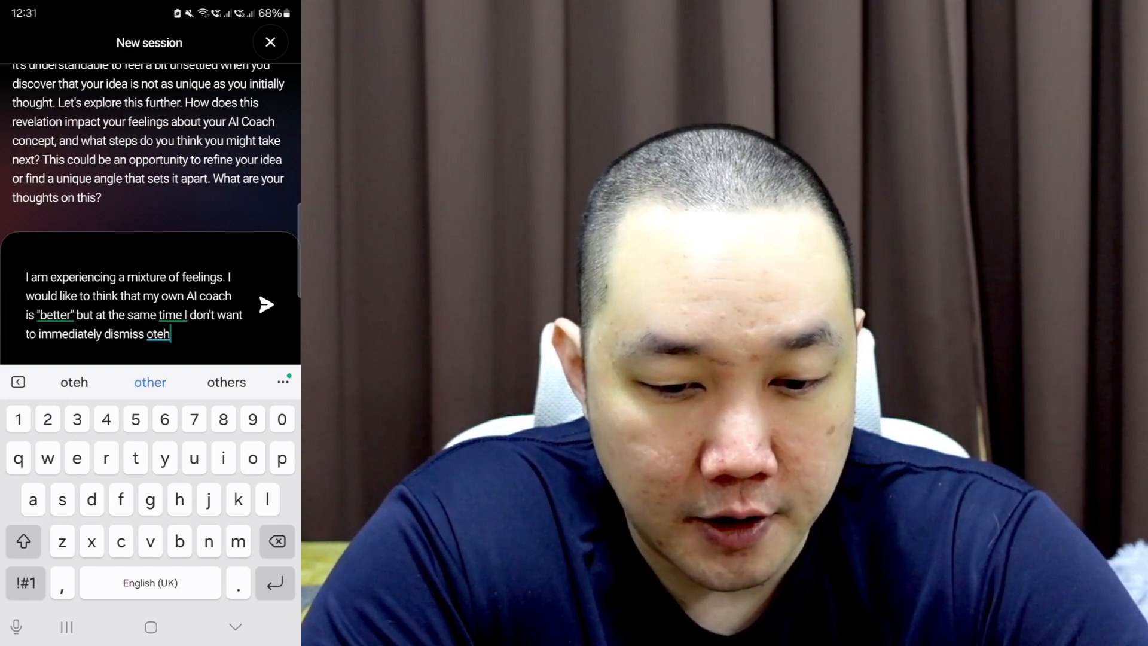
text(.)
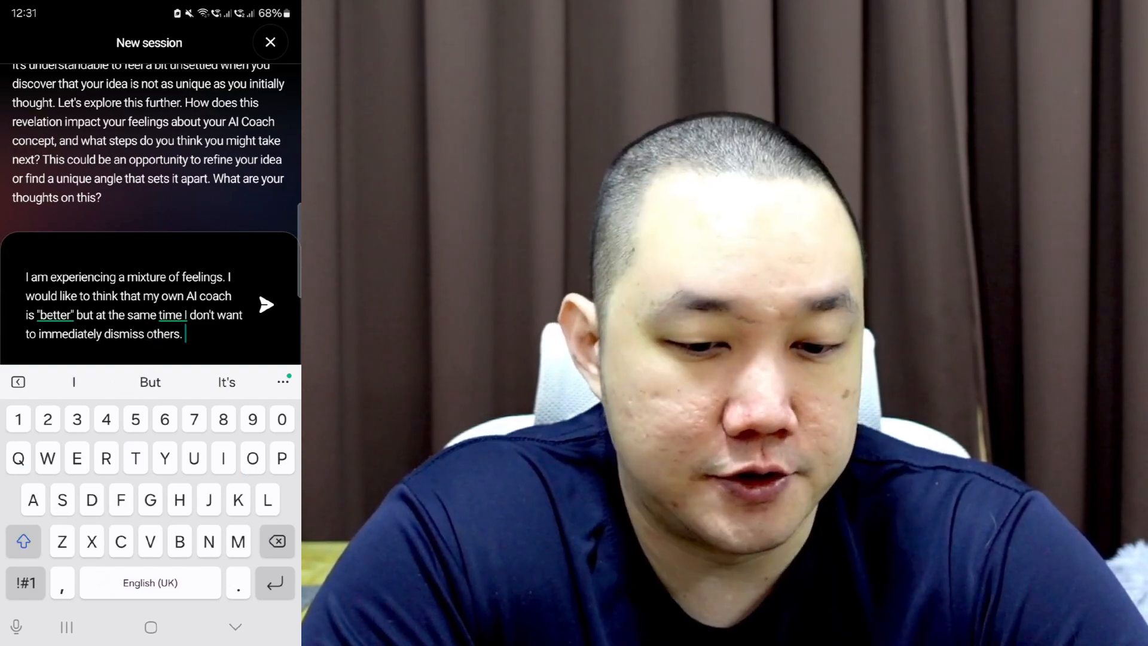
text( You are )
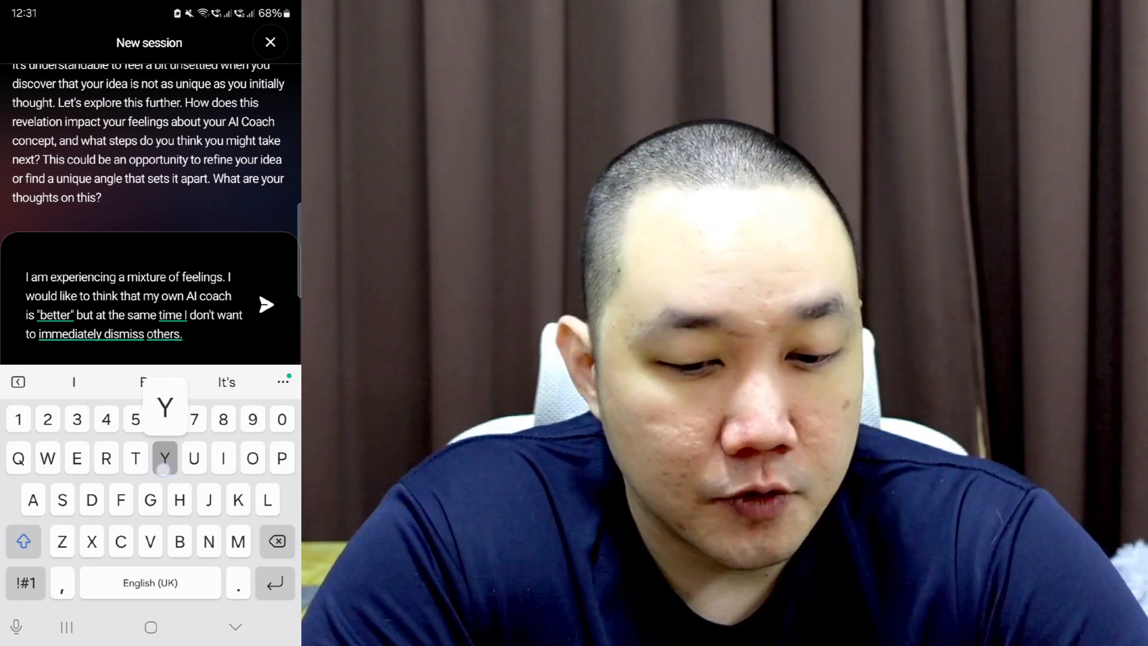
text(right to)
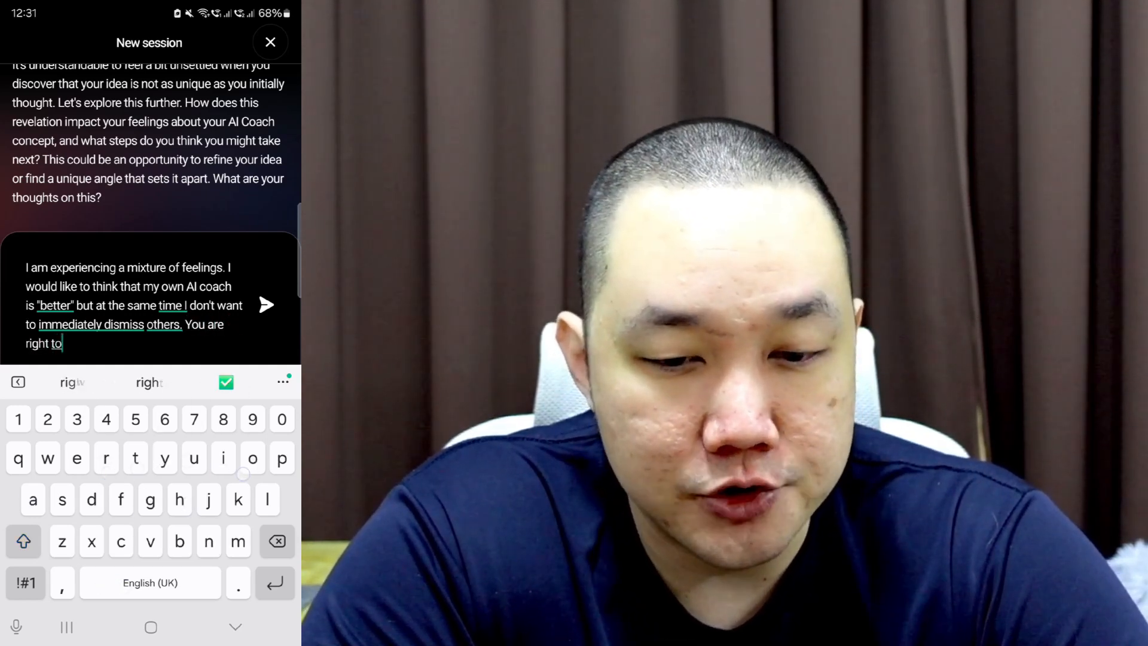
text( say th)
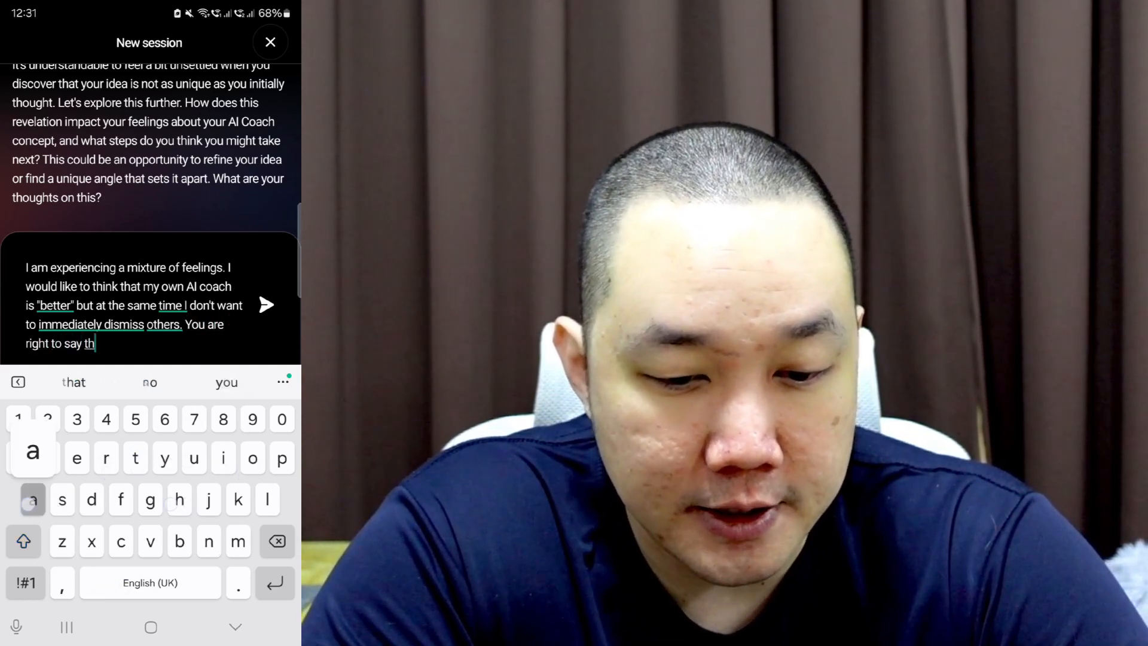
text(at this is an )
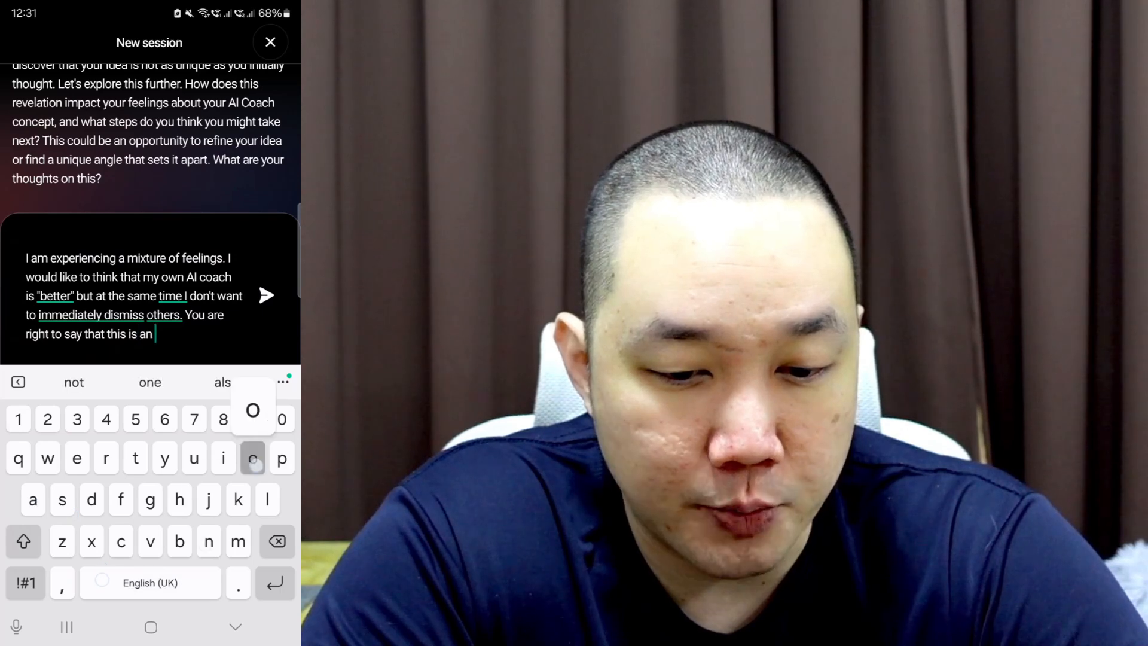
text(opportunity to re)
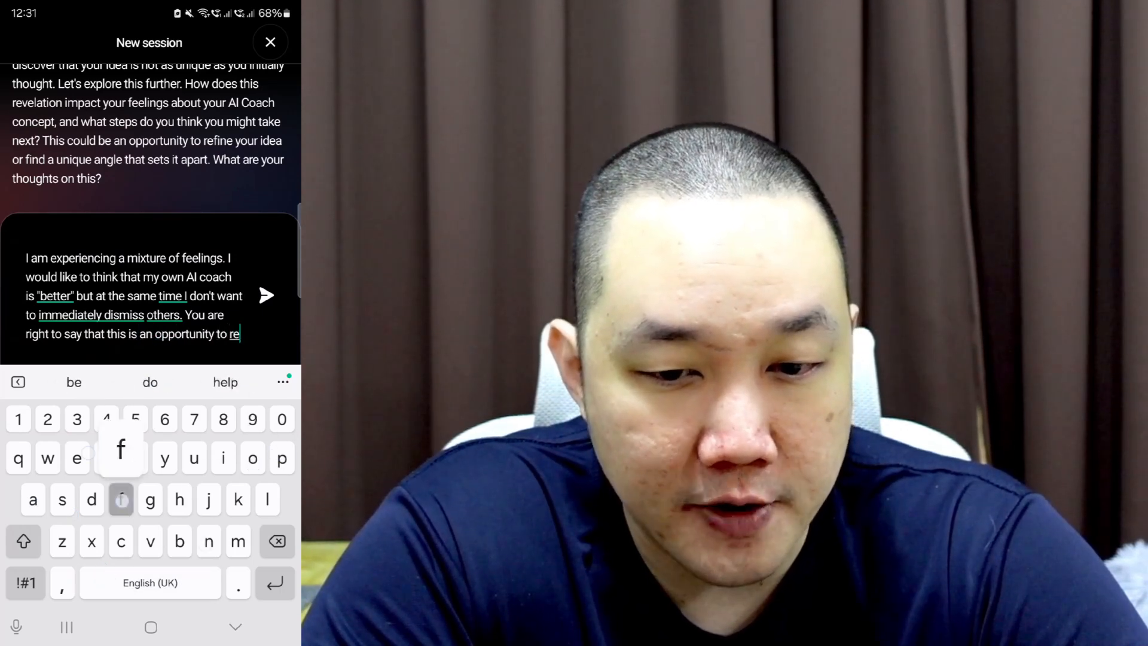
text(fine my idea)
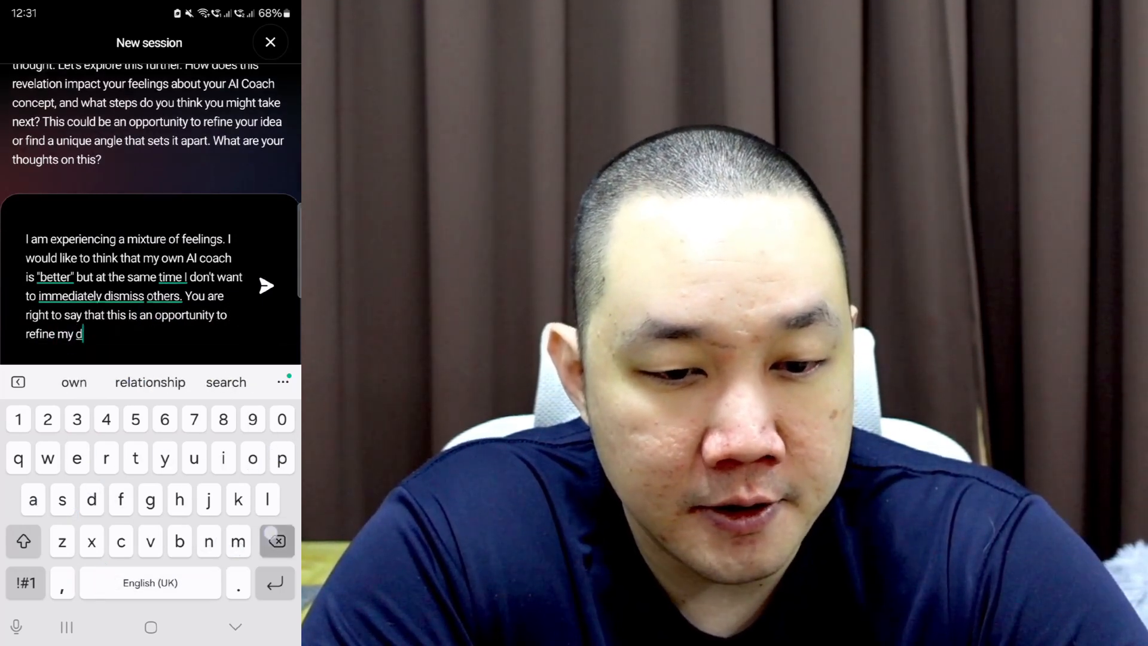
text(.)
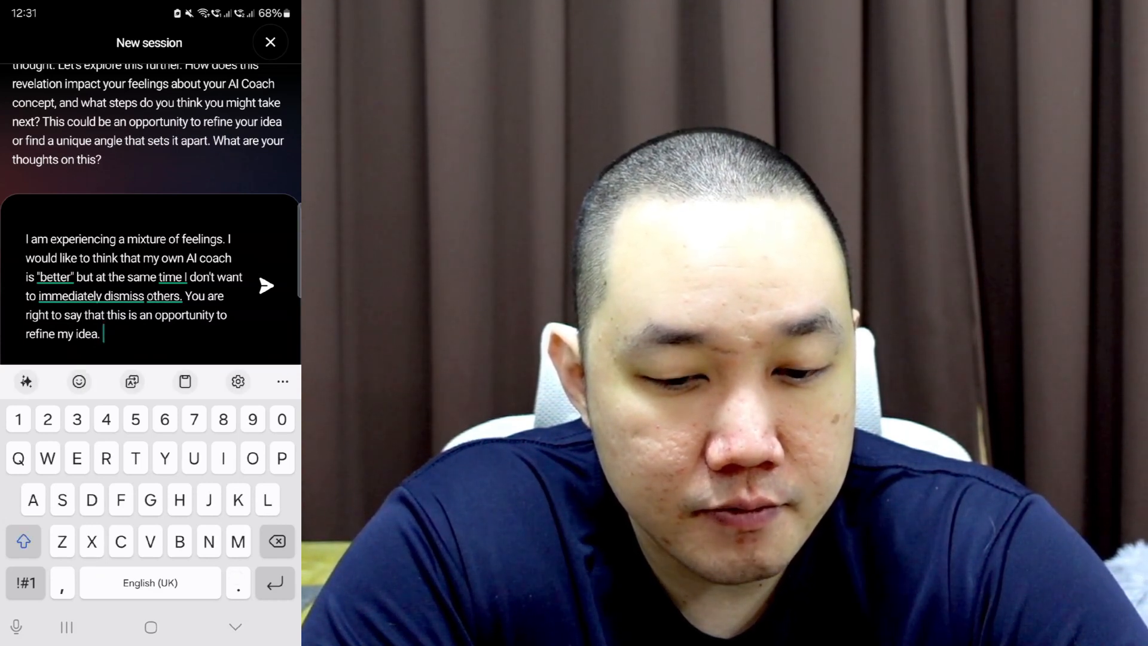
Send the mixed-feelings reply, then draft 'I am not too sure yet. I am testing out this competitor AI coach'.
click(267, 285)
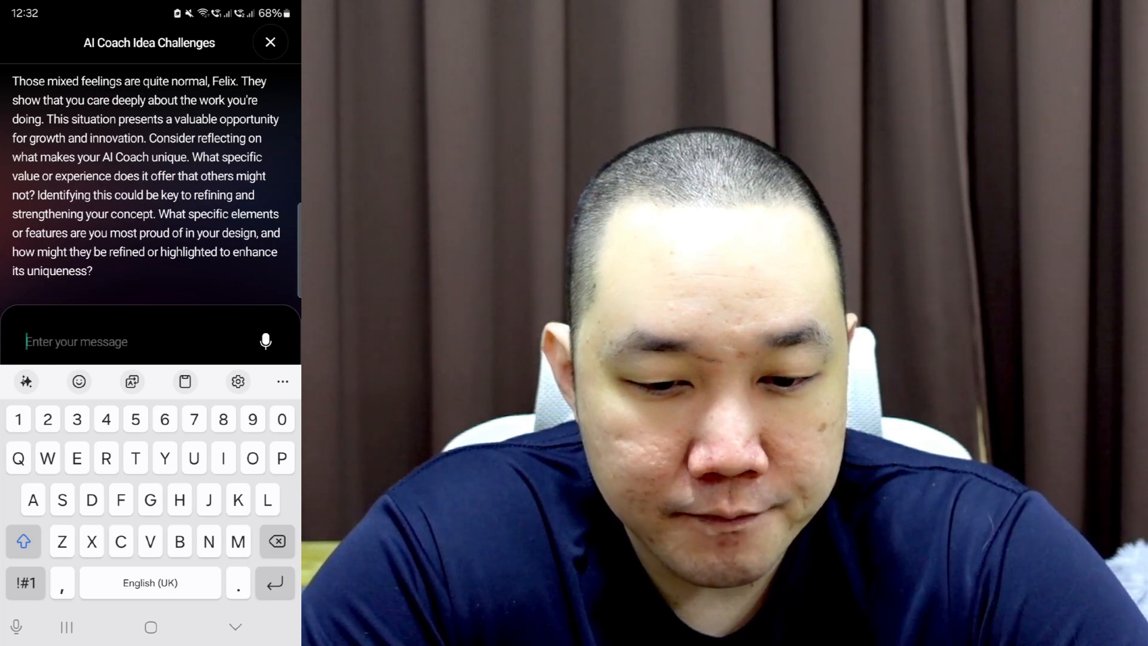
text(I am not)
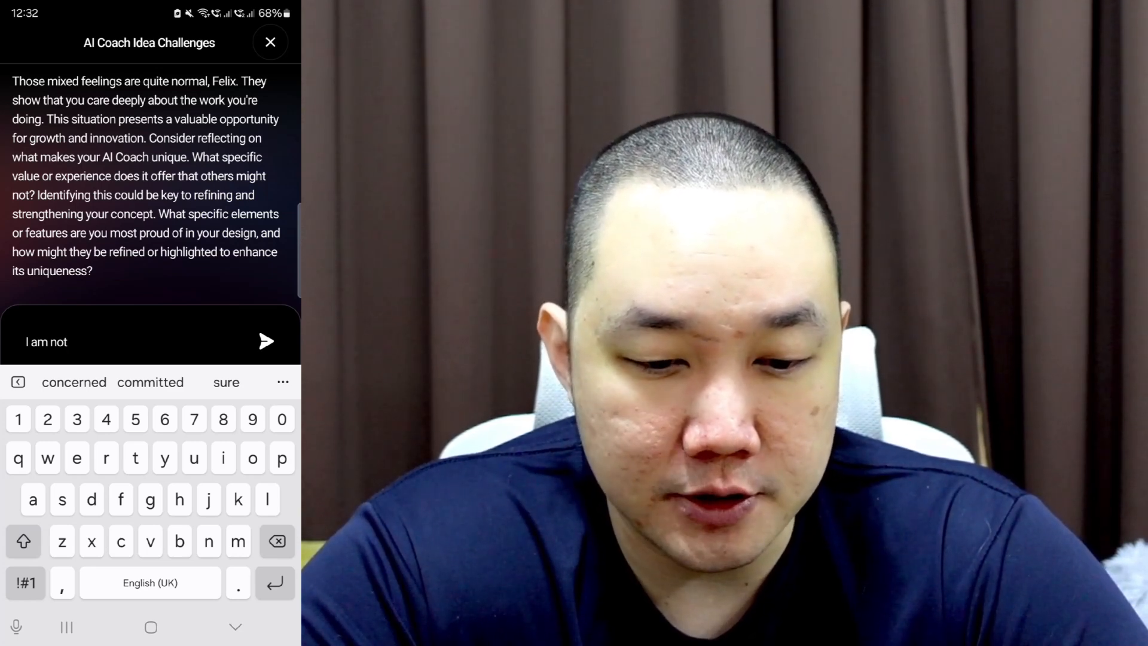
text(too s)
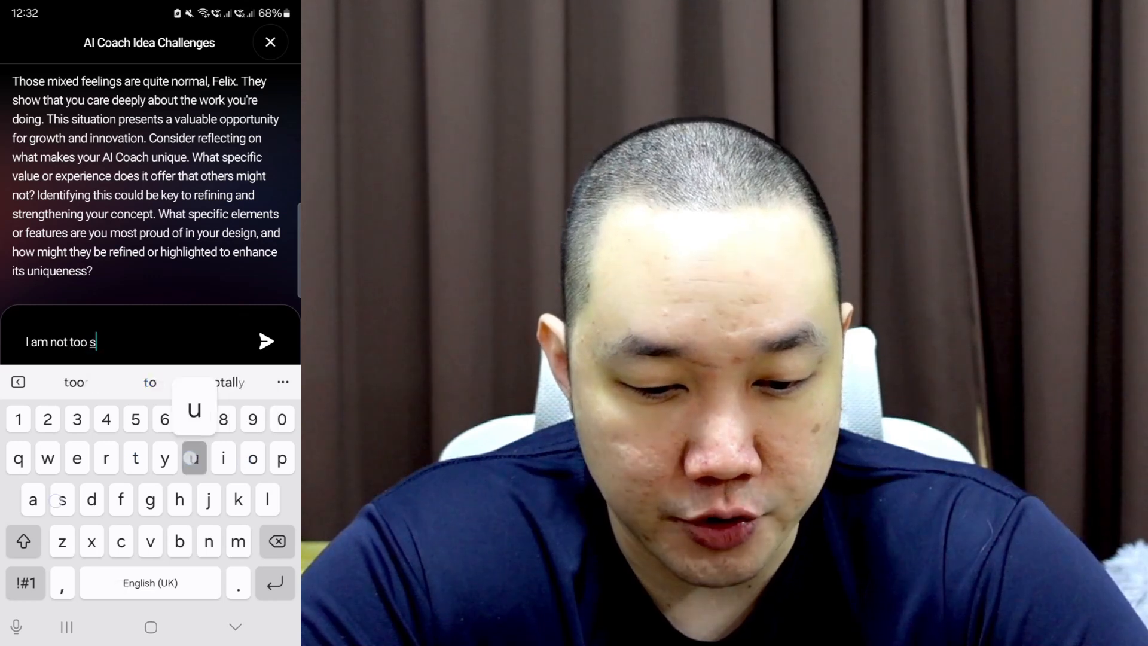
text(ure yet. I am )
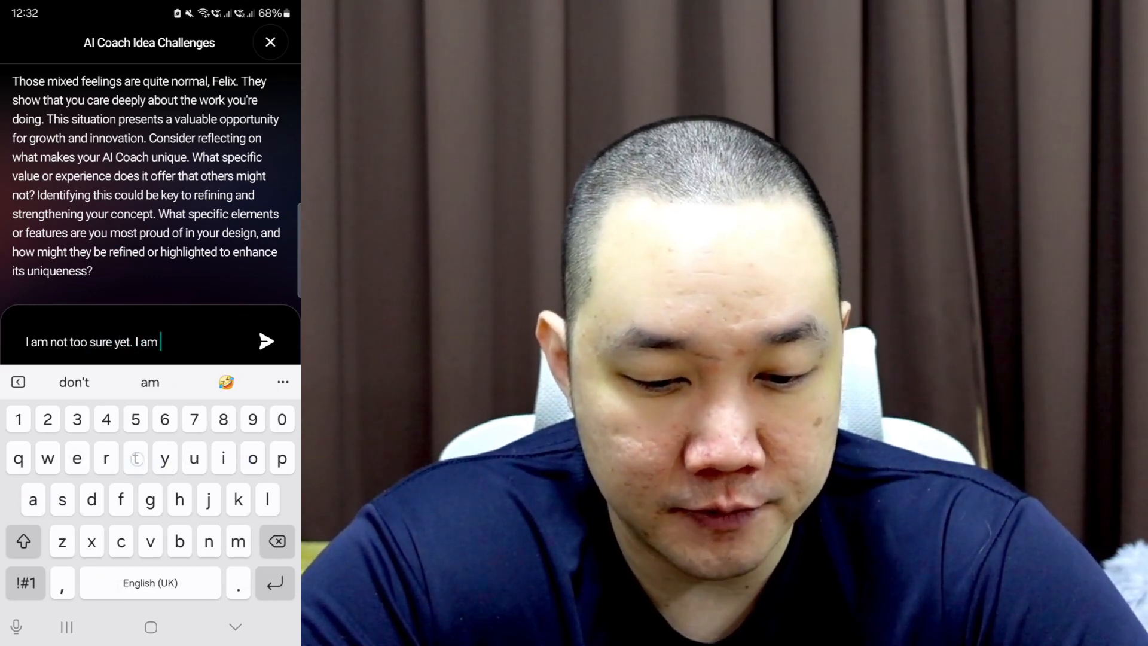
text(testing out th)
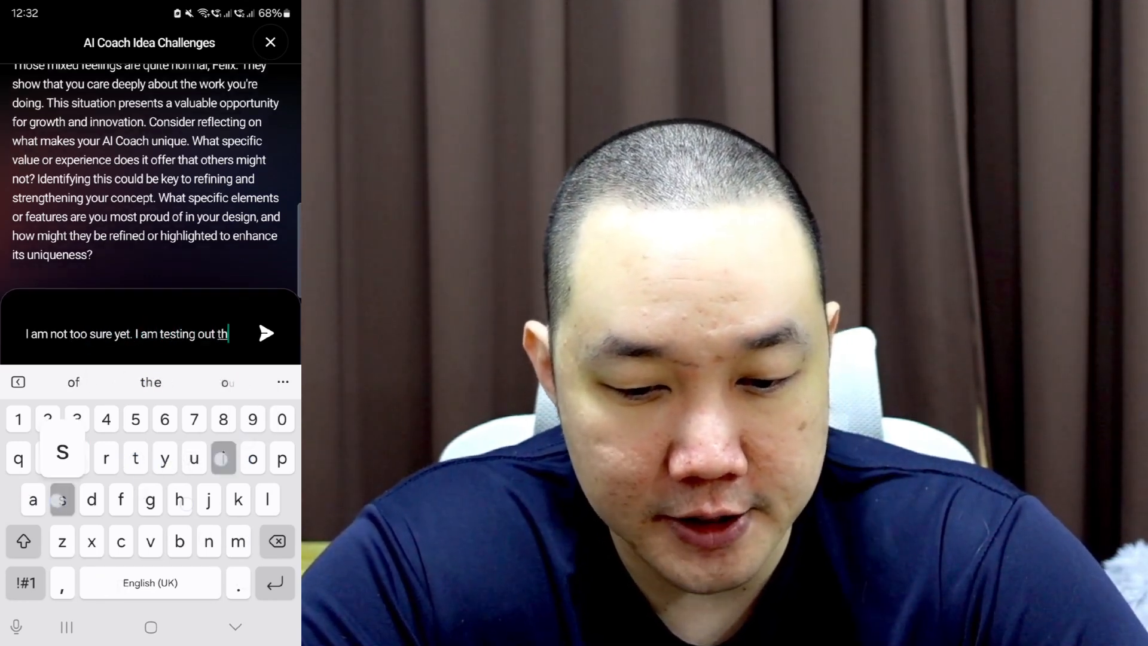
text(is compet)
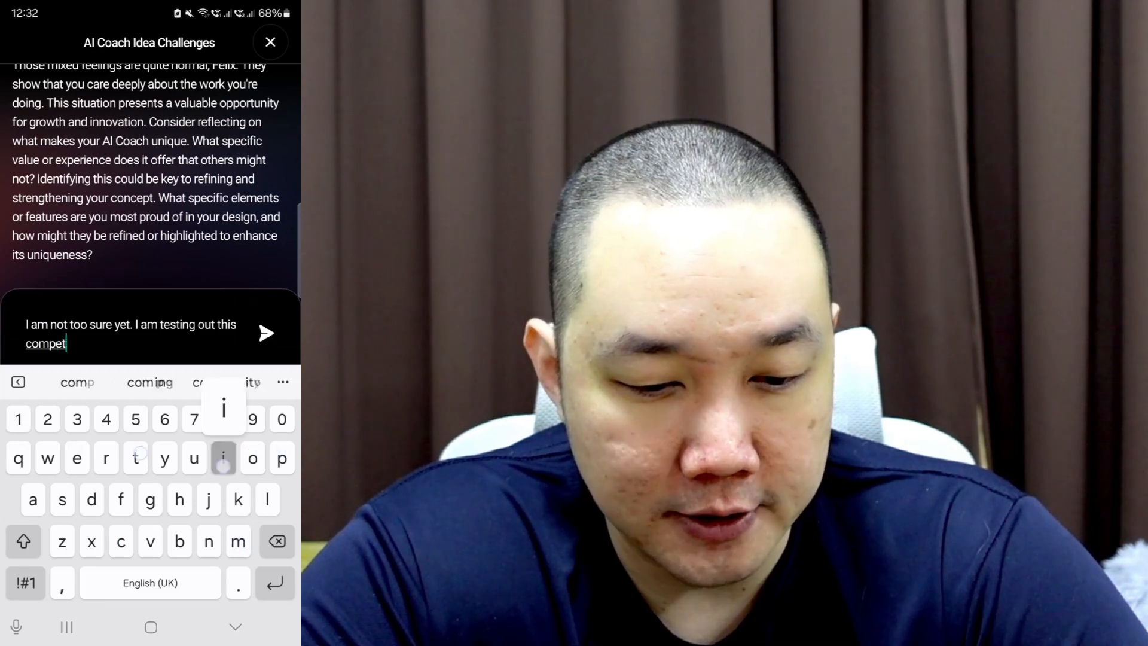
text(itor AI coach )
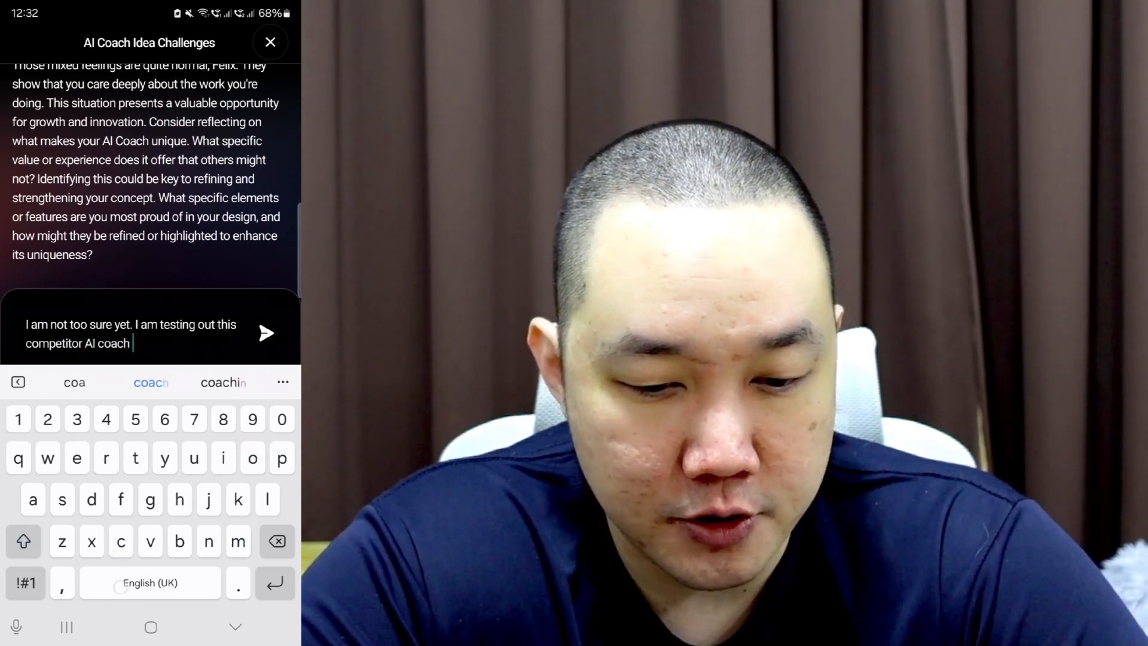
text(right now)
Send the competitor-testing message and wait for the coach's response.
click(266, 333)
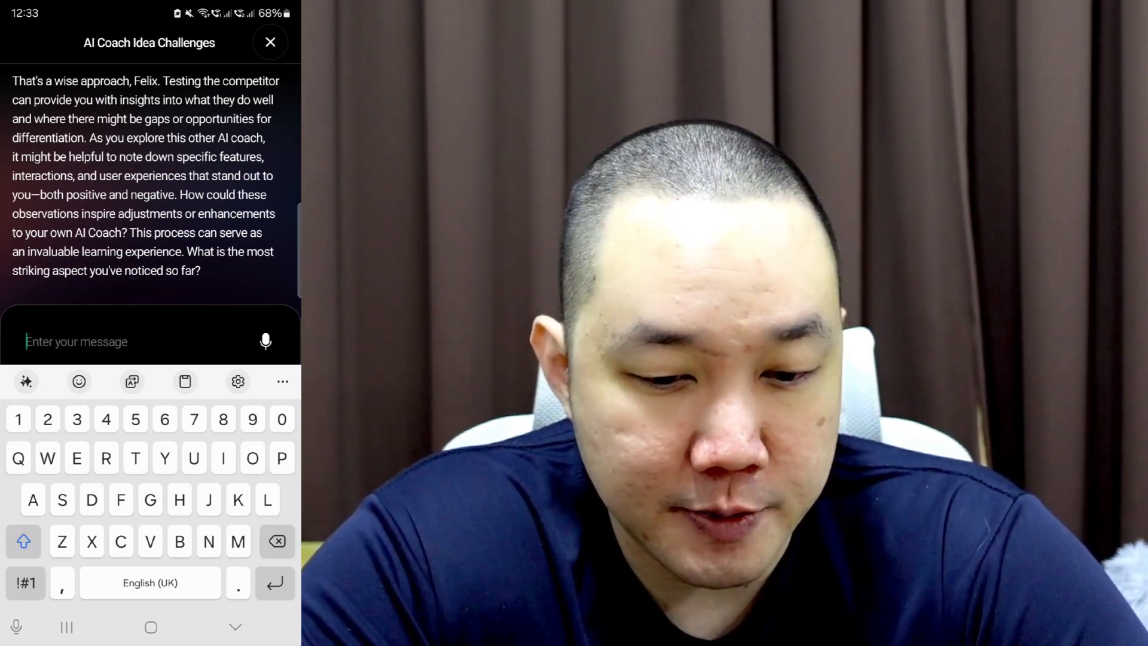
Write that the competitor AI coach has a very long-winded onboarding process.
text(Well I noticed)
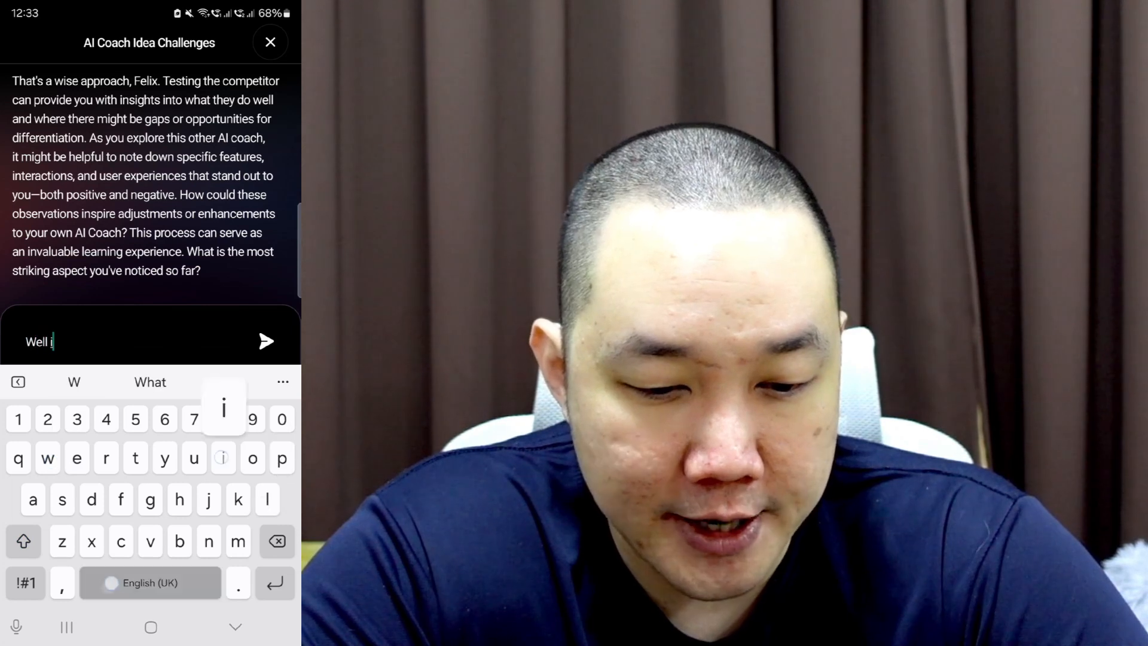
text( that the)
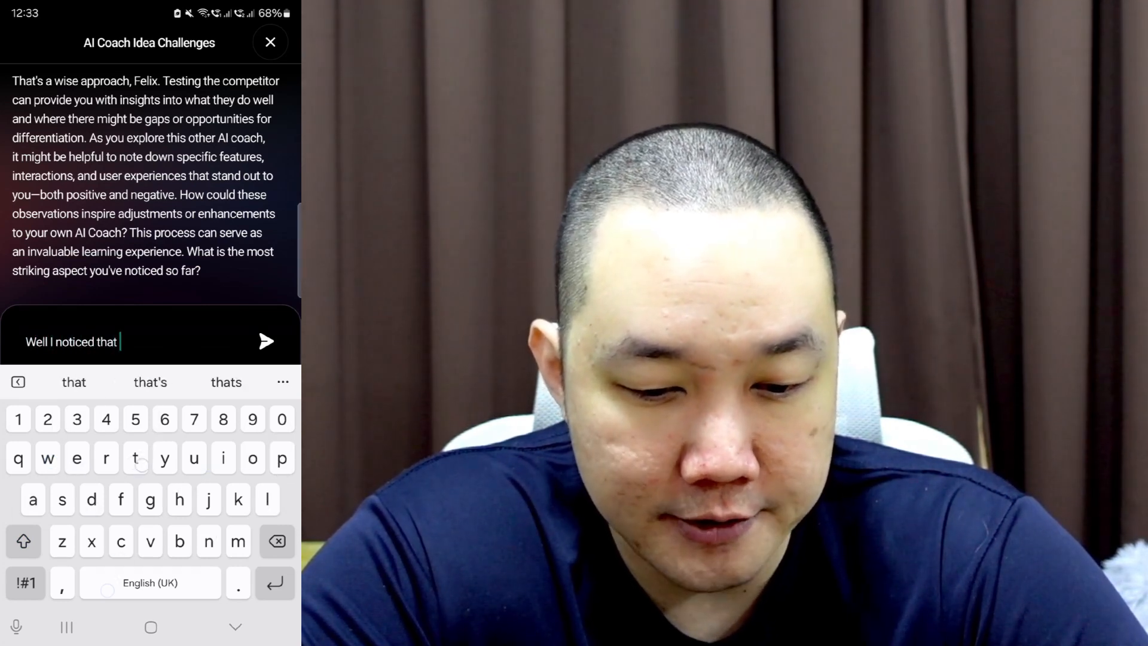
text(peti)
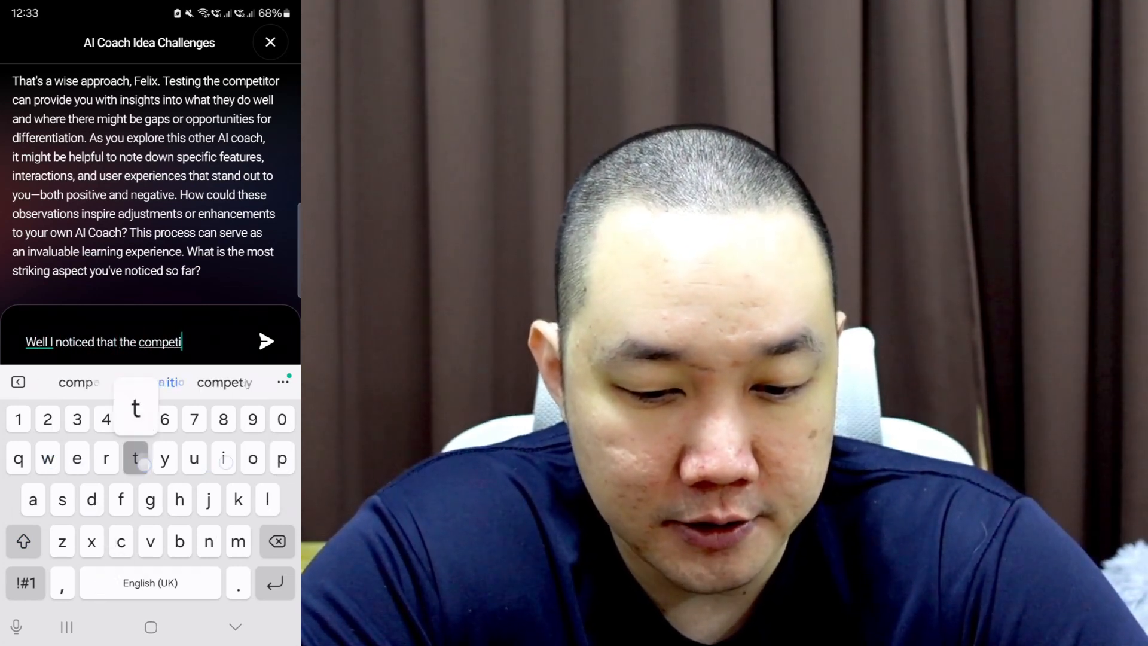
text(tor AI coa)
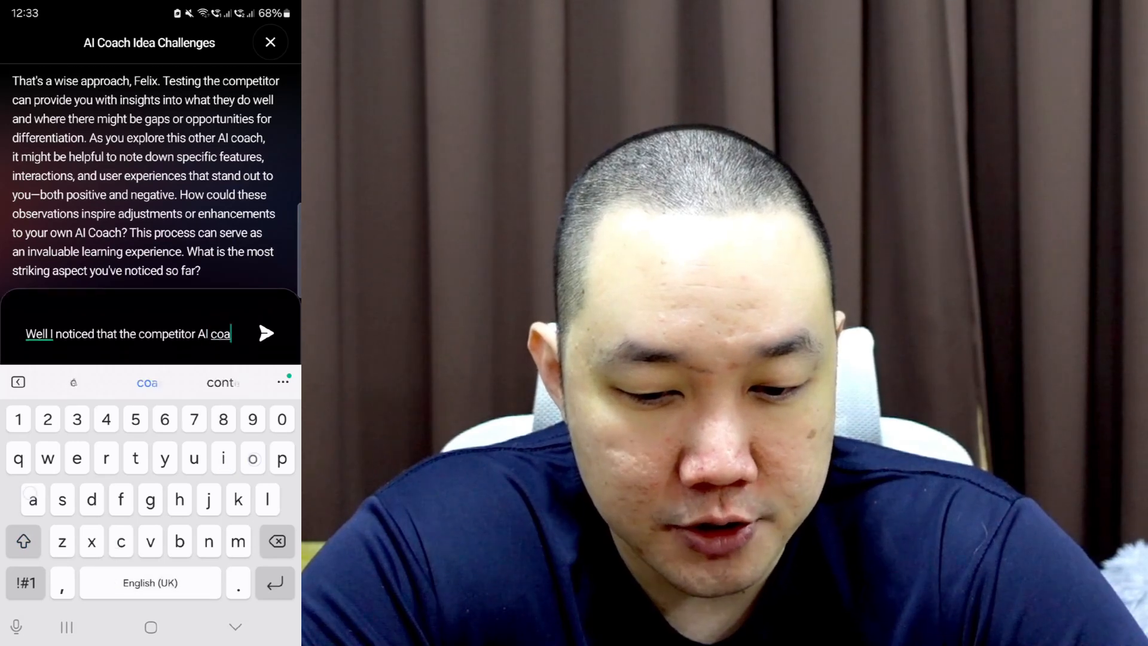
text(ch has a very long )
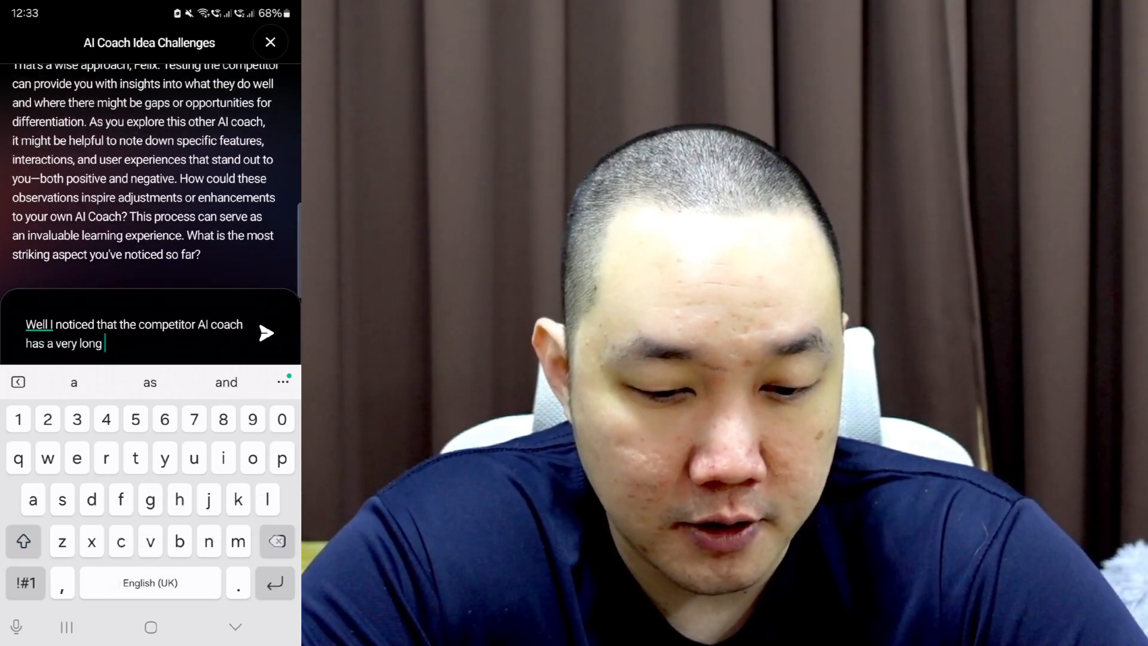
text(winded)
text( on)
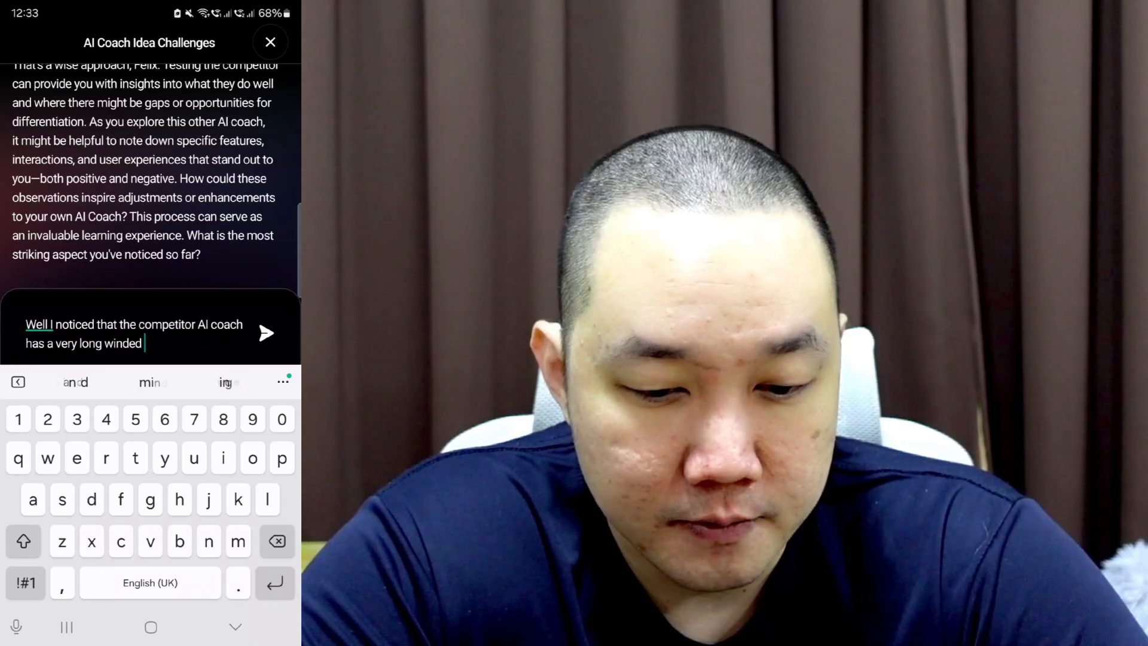
text(boa)
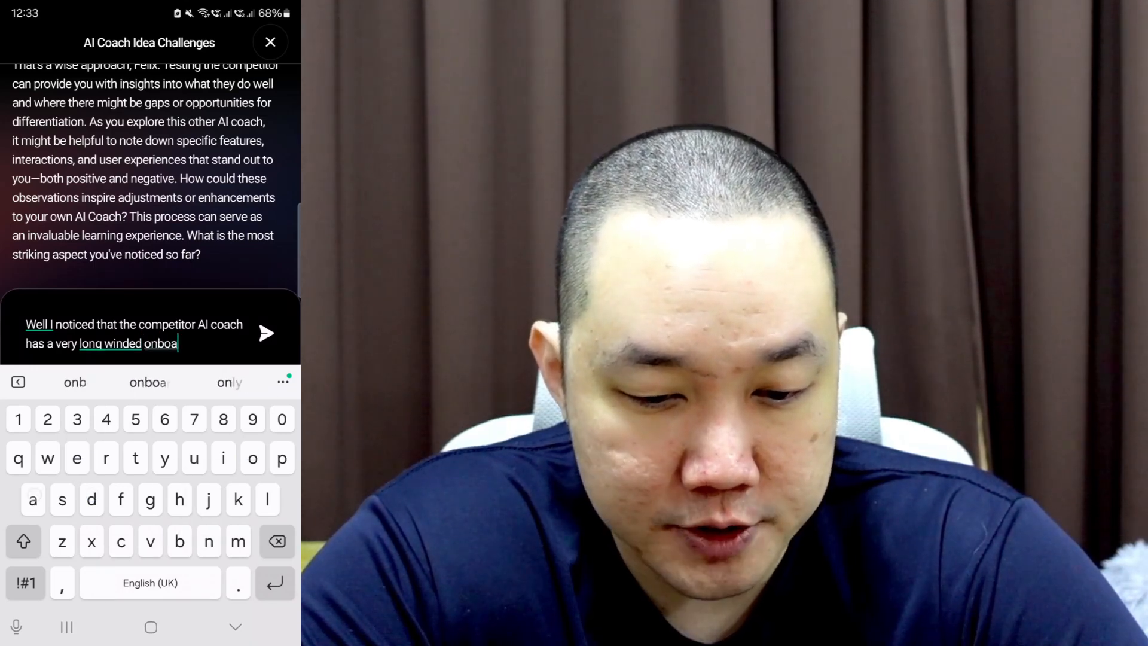
text(rding process)
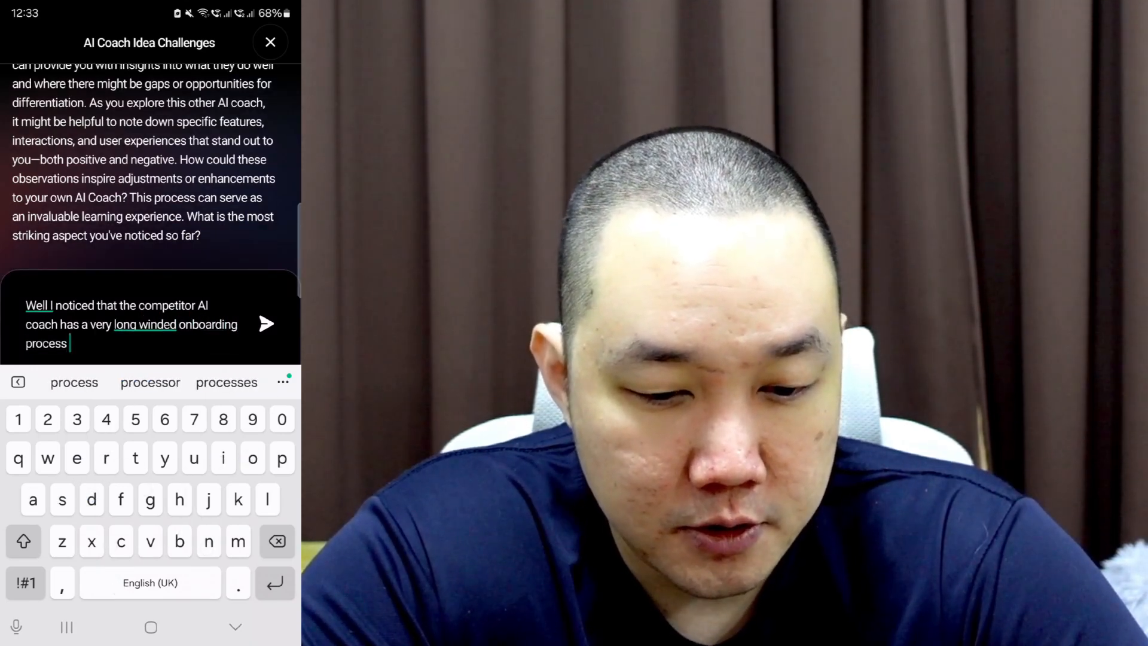
text( and I coudlnt get to the coach)
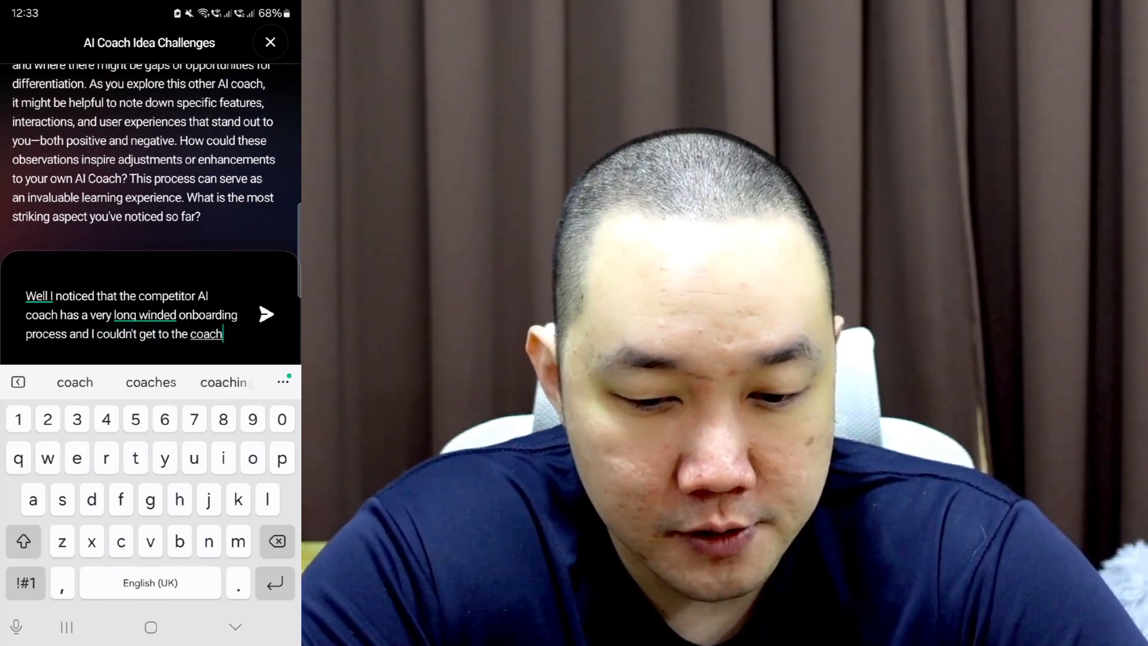
text(i)
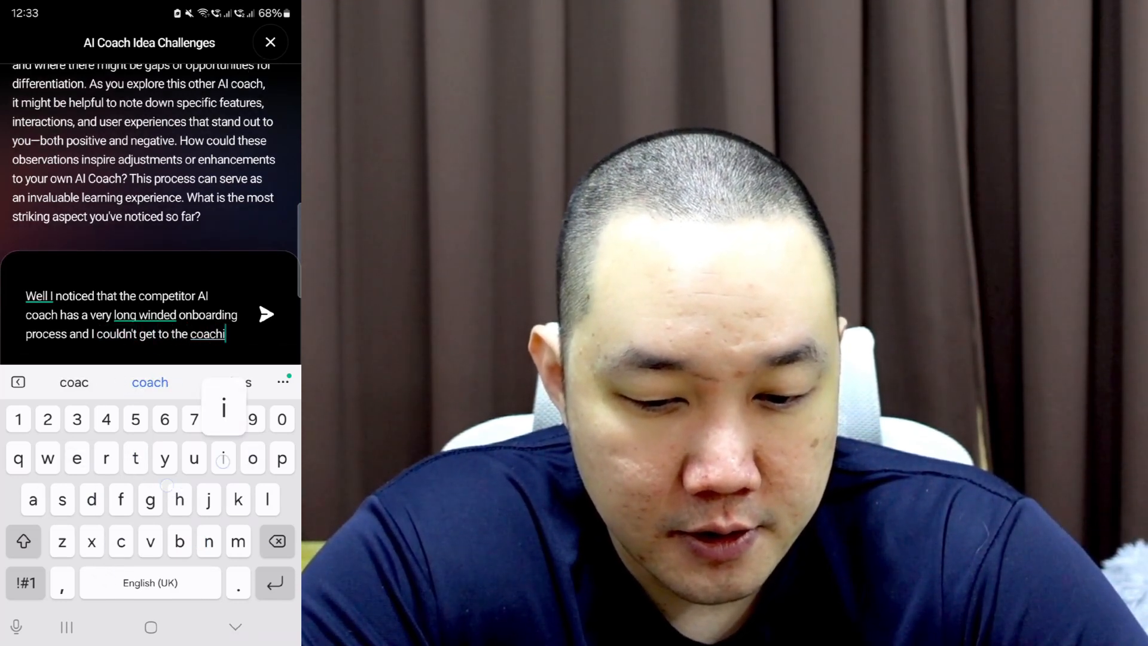
text(ng as fast )
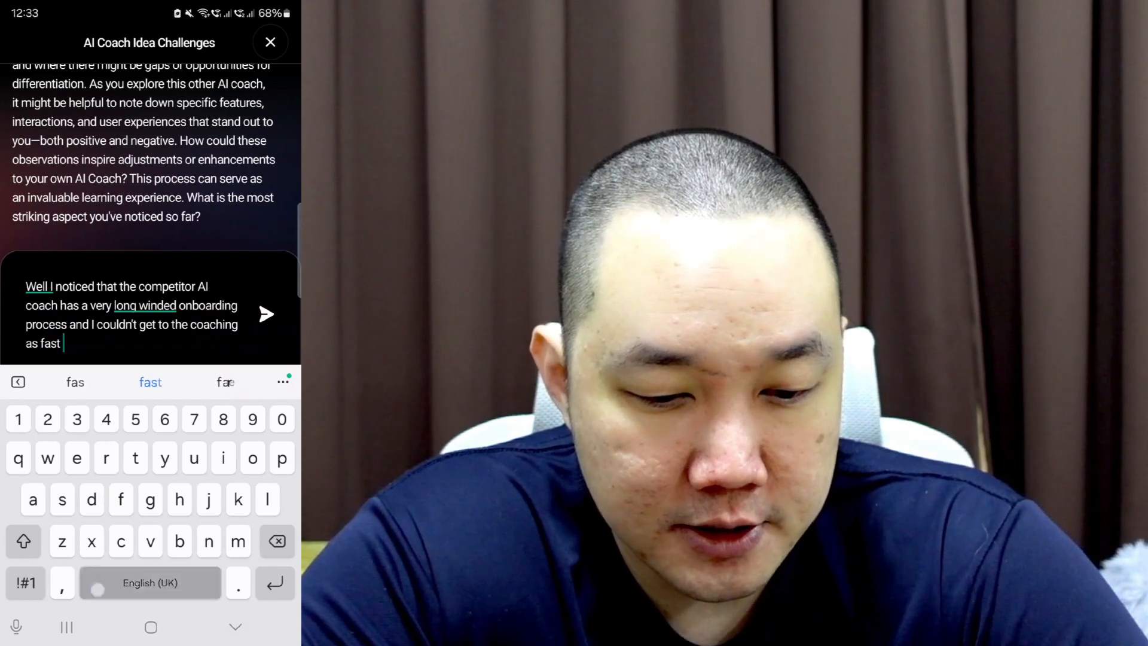
text(as I woudl lik)
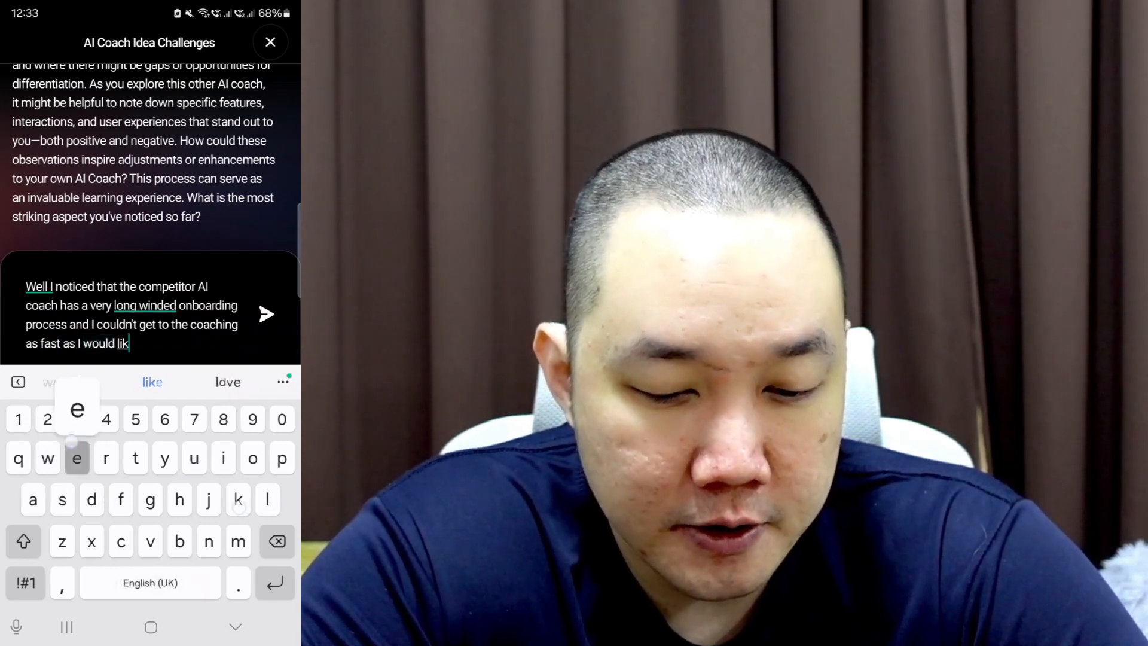
text(e.)
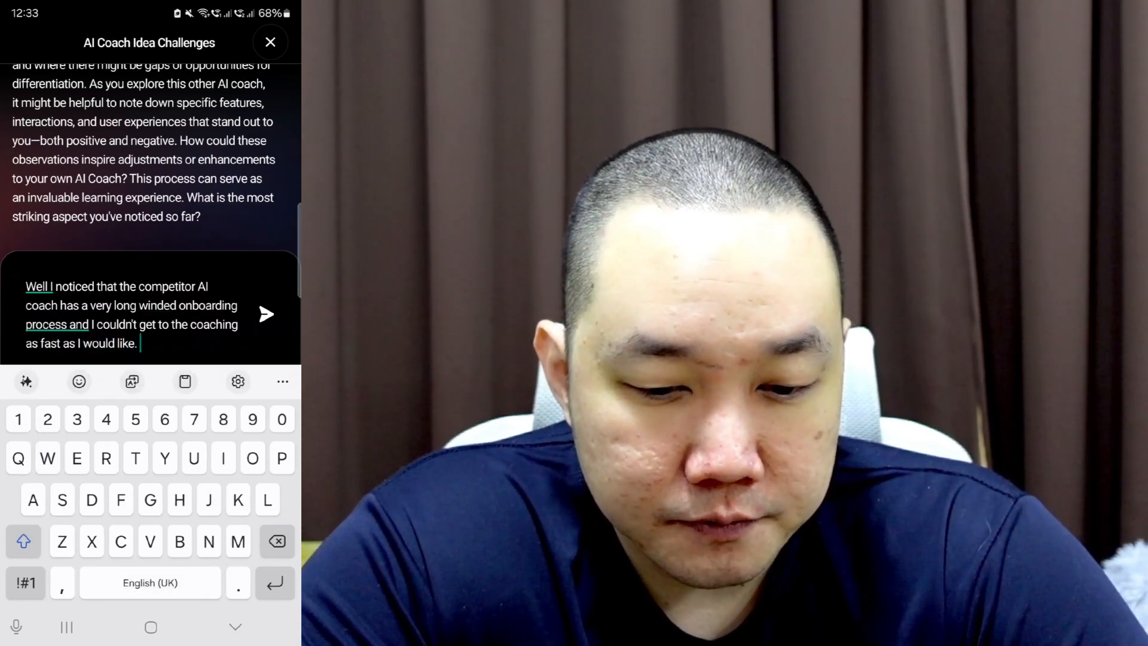
key(Return)
key(Return)
text(A)
key(BackSpace)
Add doubt that it automatically remembers your business details to inform its guidance, and send.
text(I)
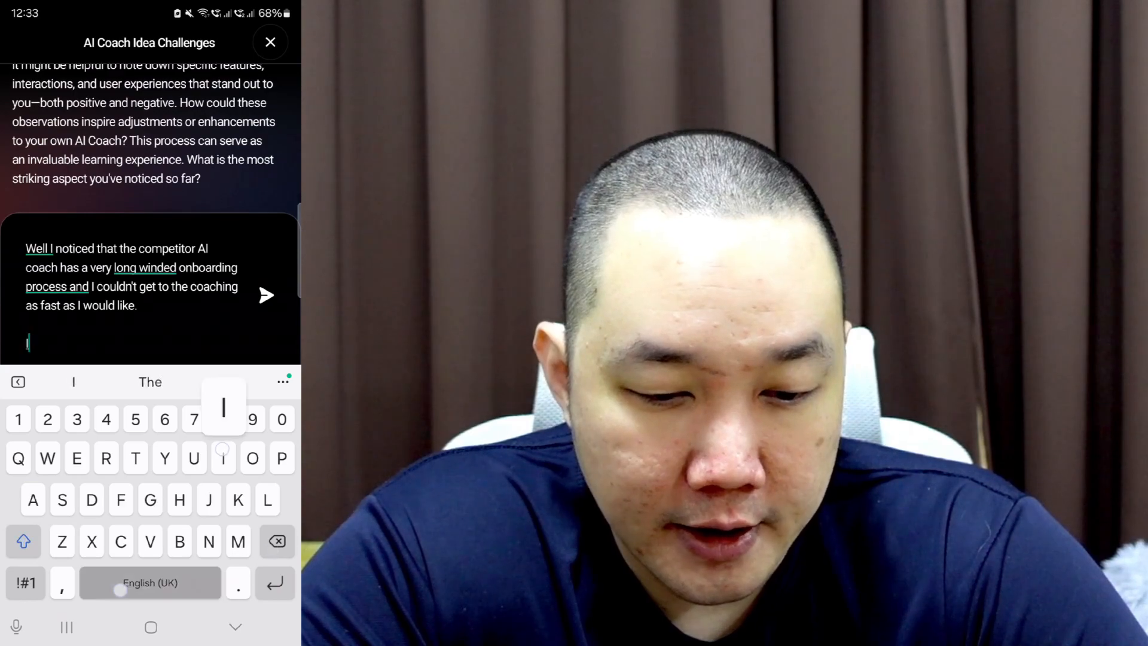
text( am also u)
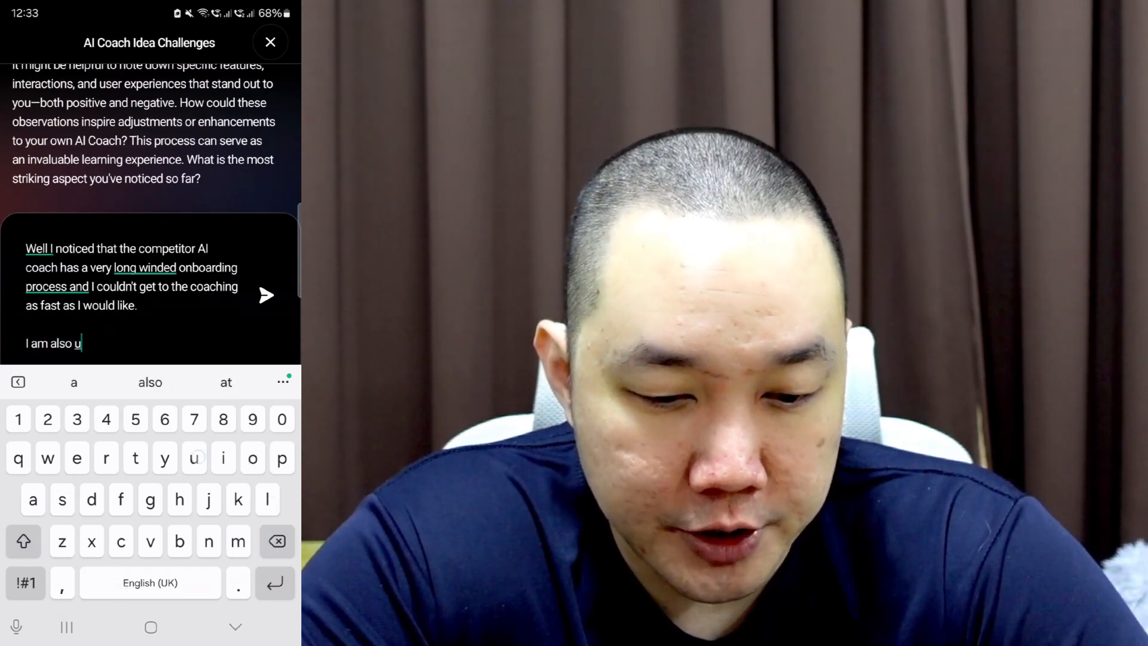
text(nsure if the competitor)
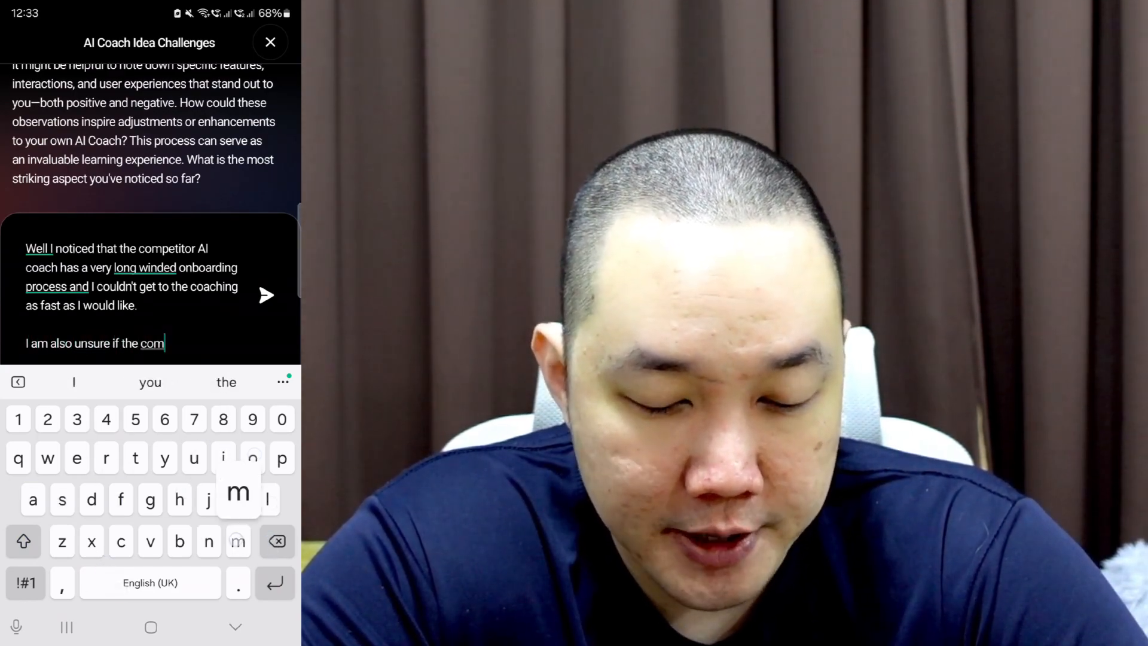
key(shift)
text(AI)
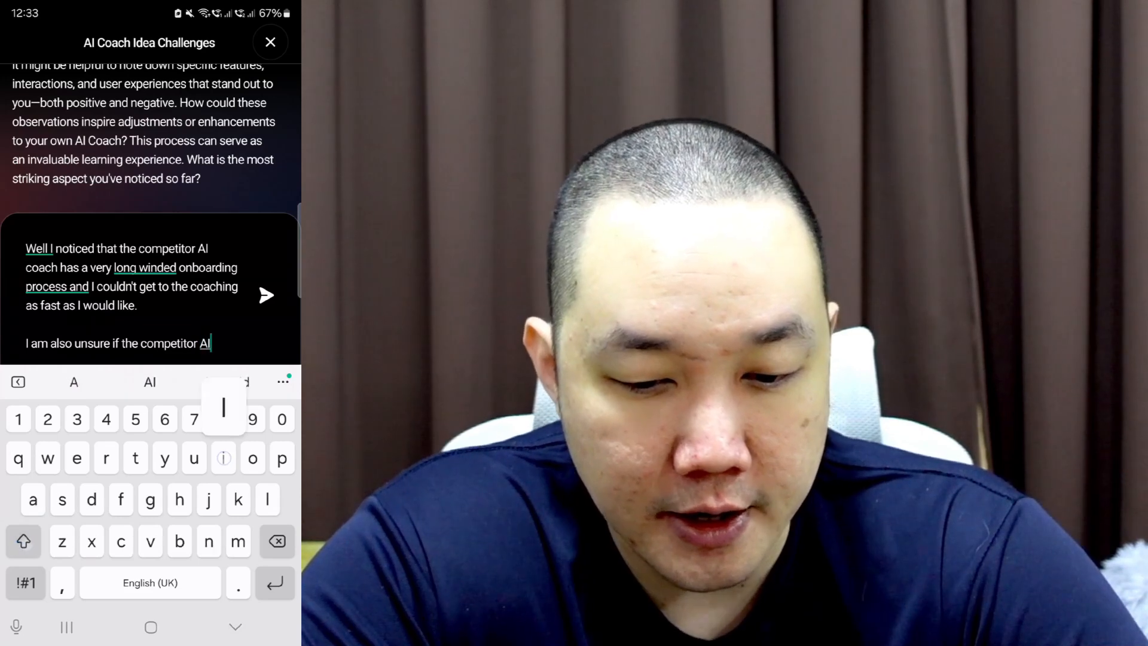
text( coach has the function to)
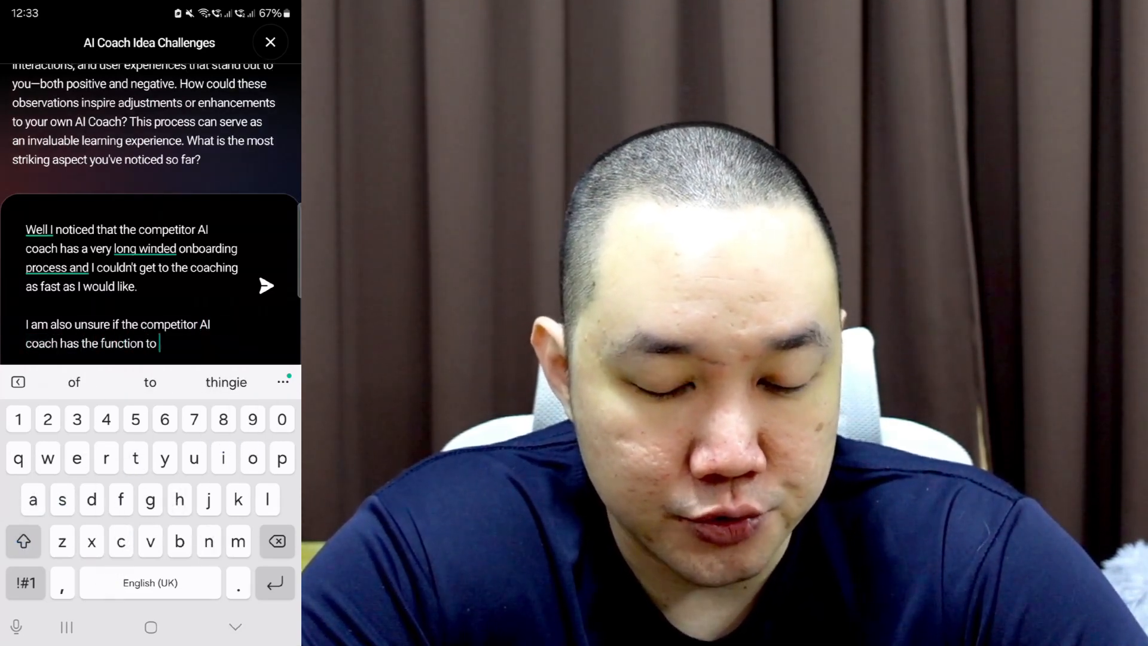
text( emember detai)
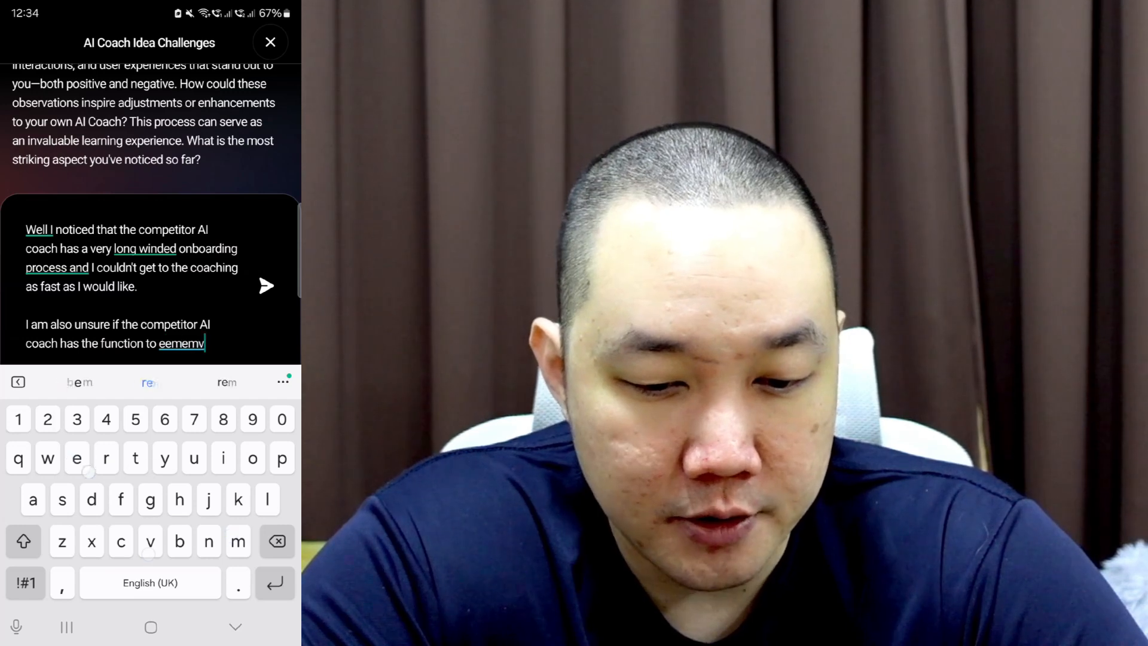
text(ls about)
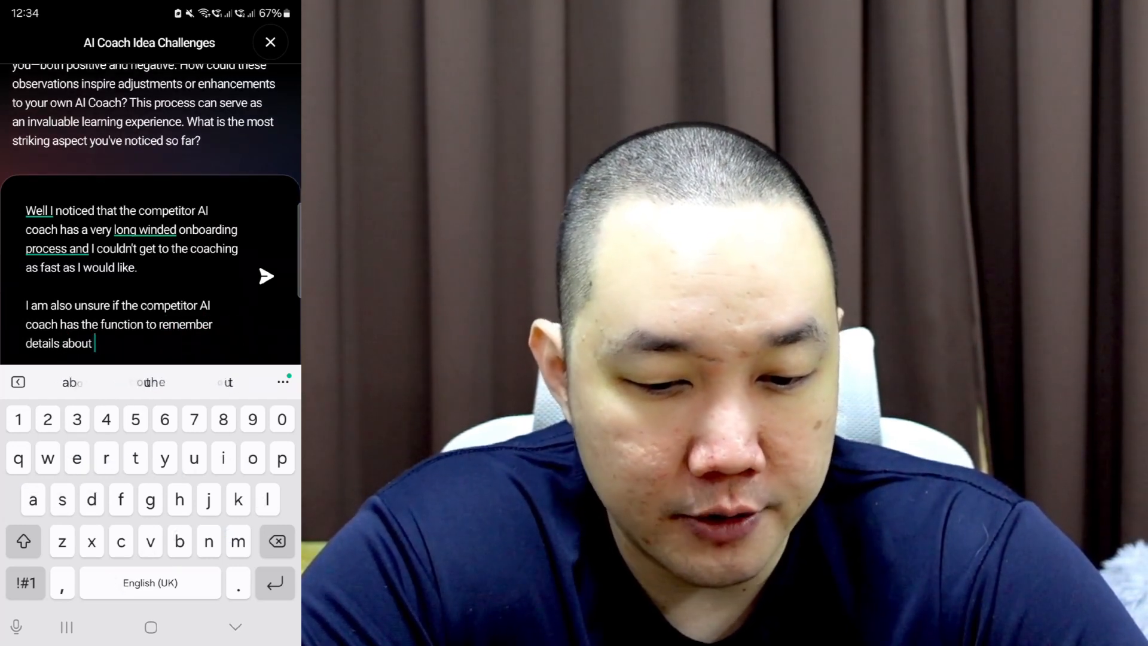
click(159, 325)
text(automa)
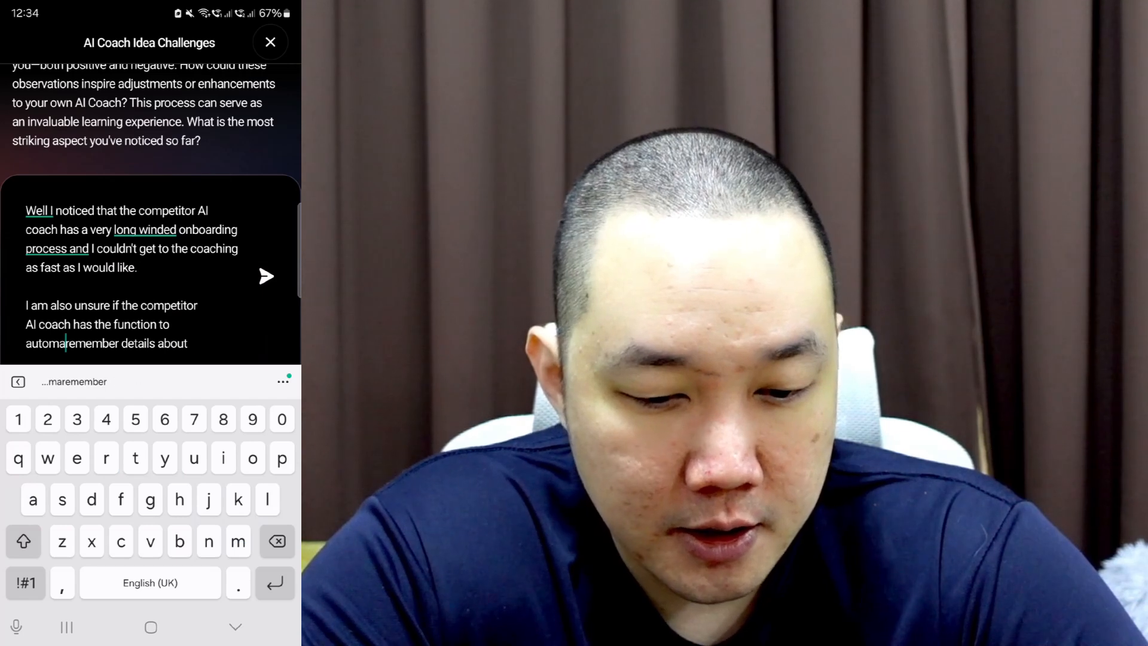
text(toxally)
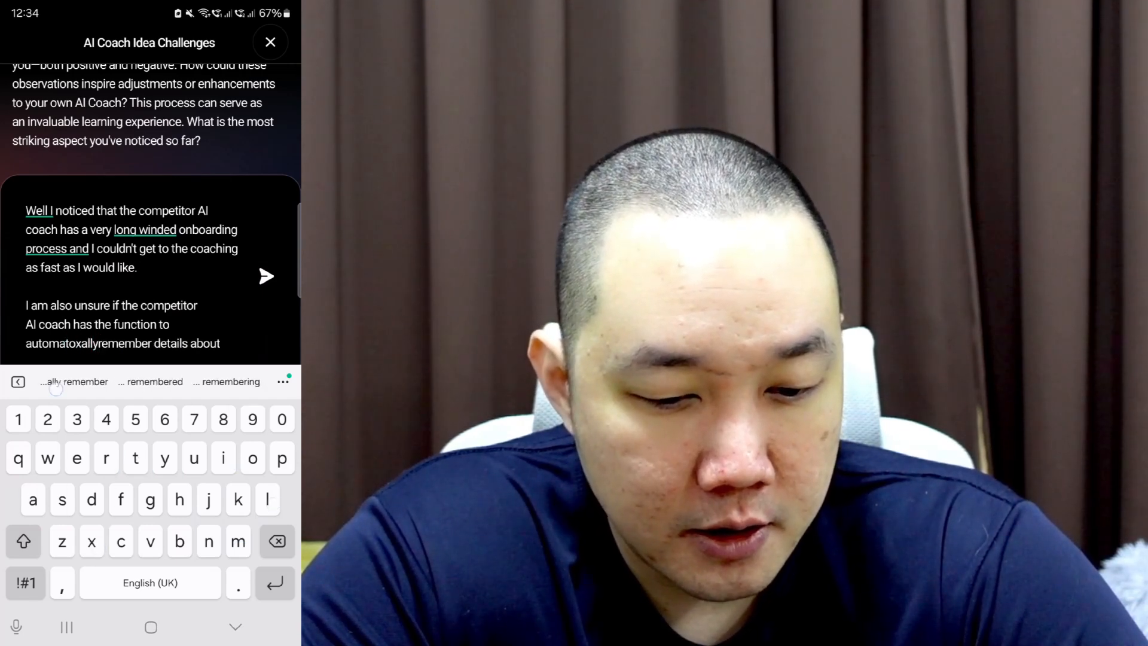
click(74, 381)
click(158, 346)
text(my bus)
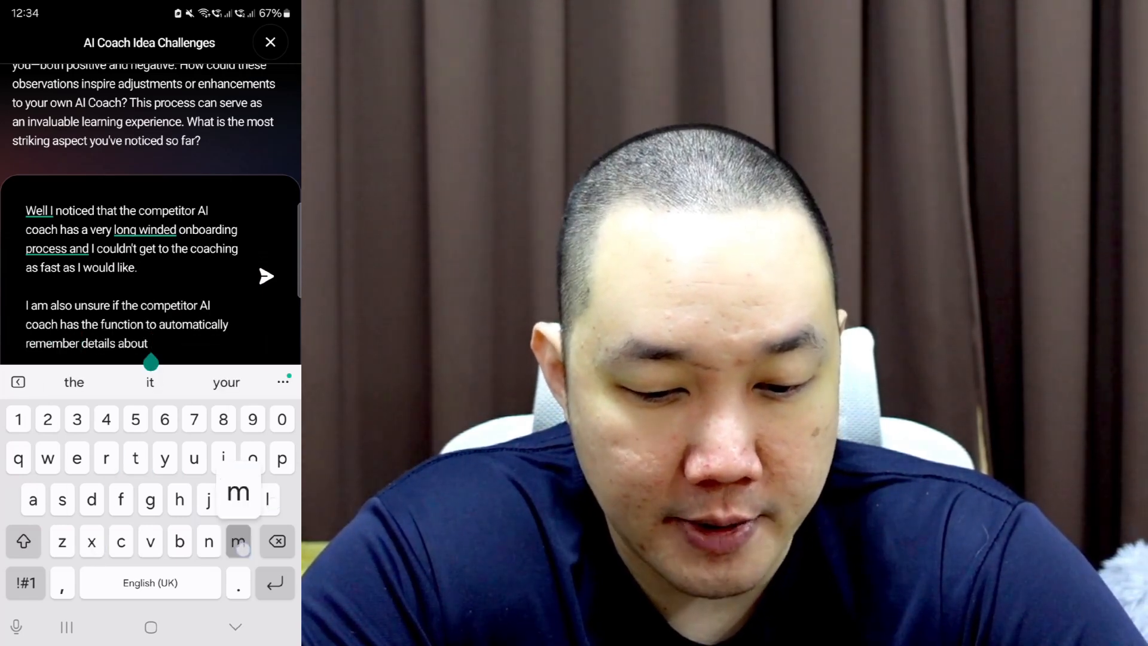
text(i)
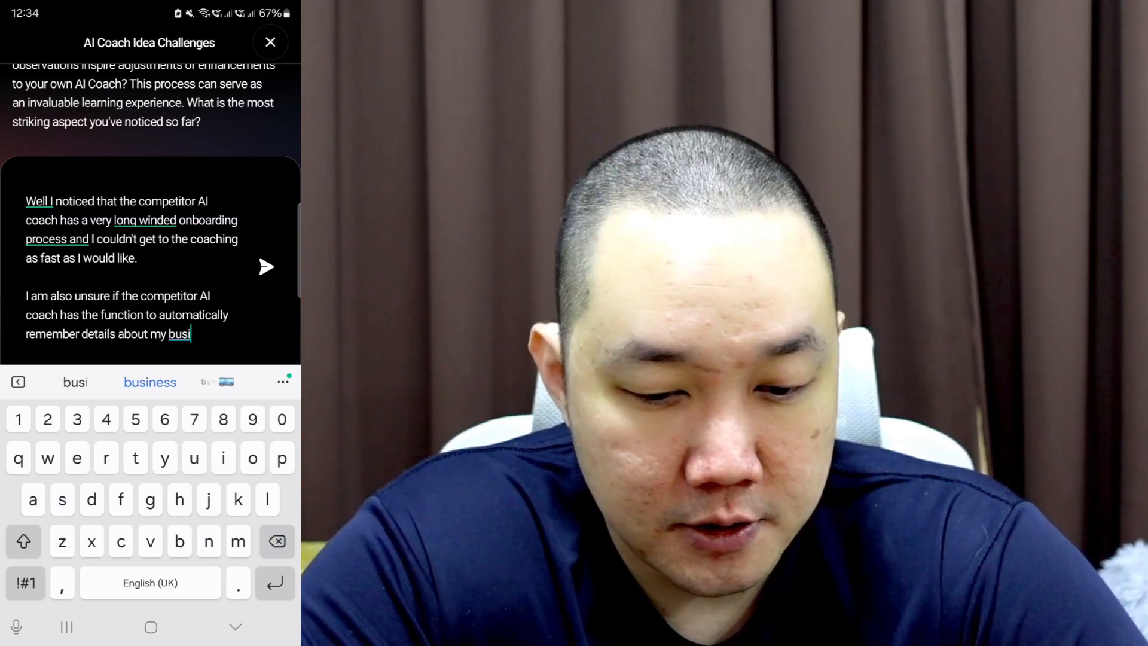
click(150, 382)
text(s)
key(BackSpace)
text(to inform its)
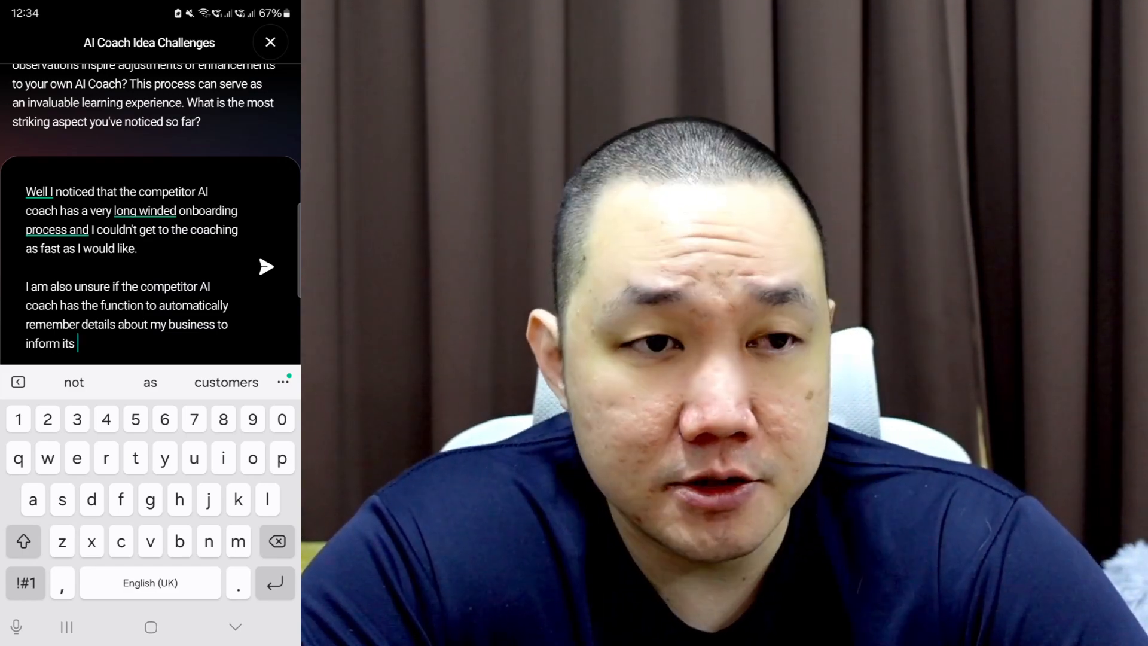
text( guidance)
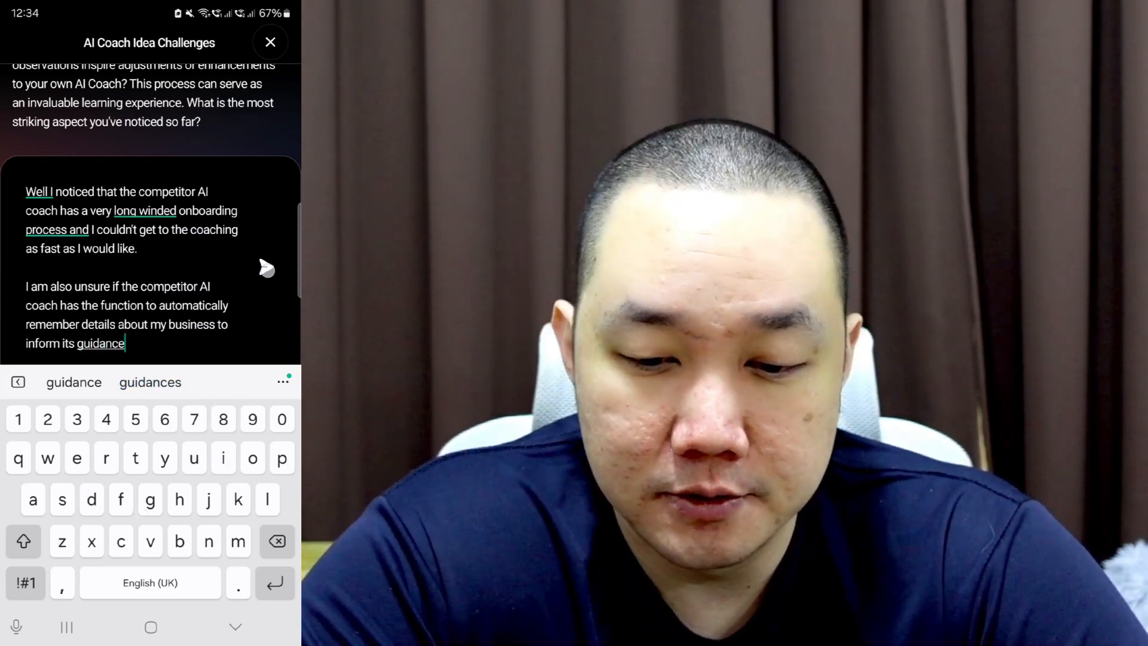
click(265, 267)
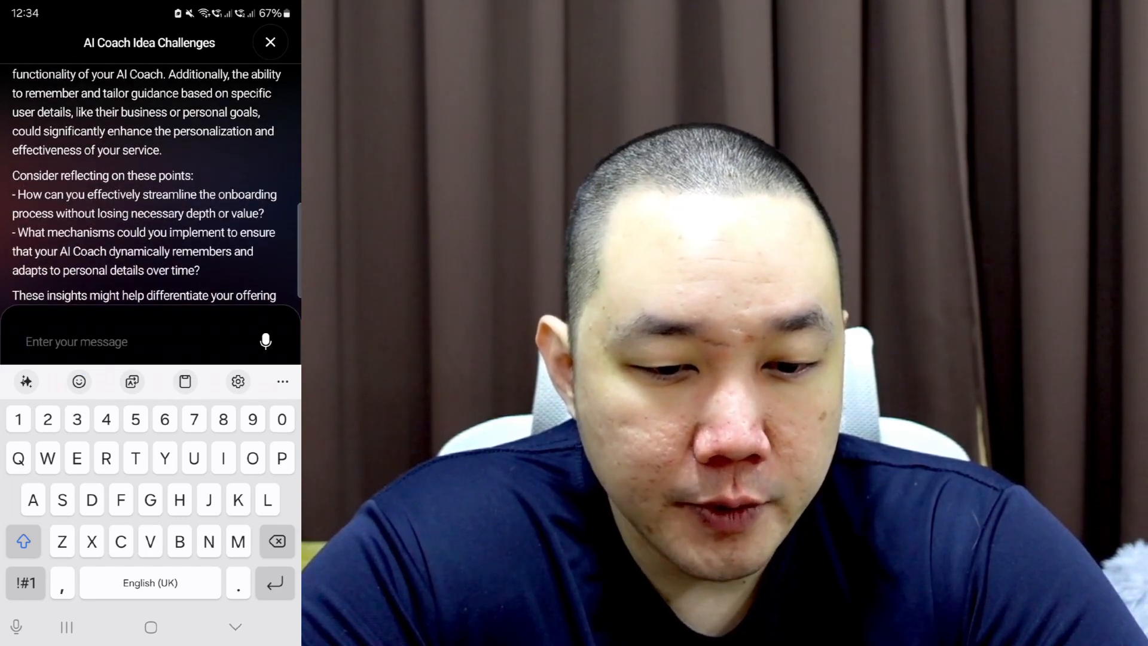
click(68, 346)
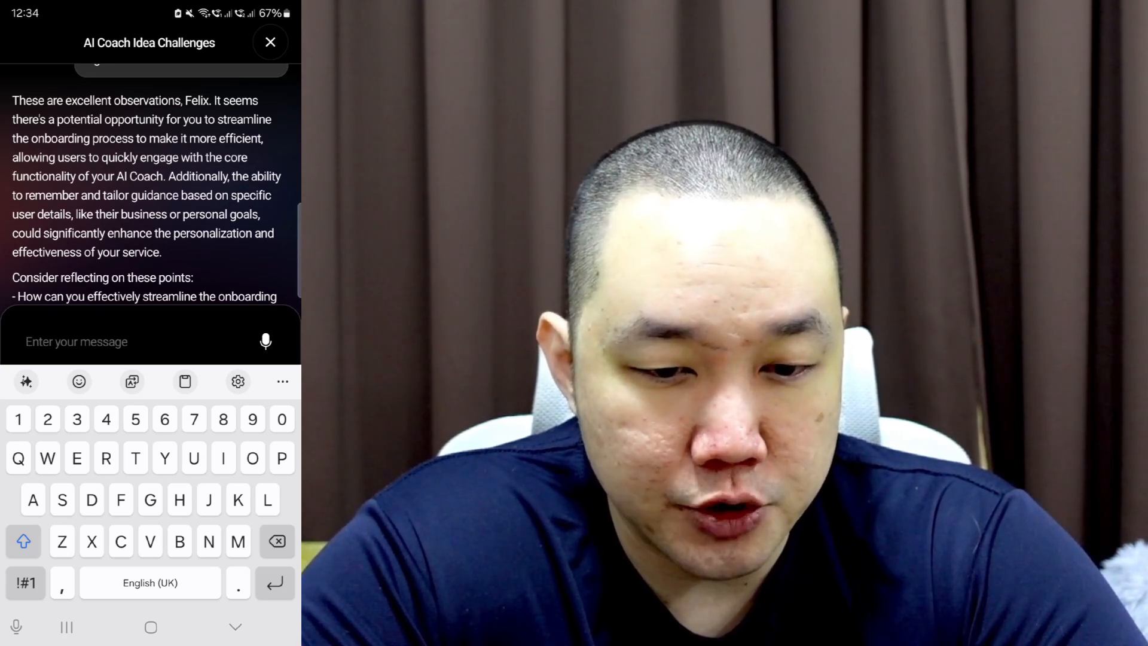
drag(23, 254, 21, 209)
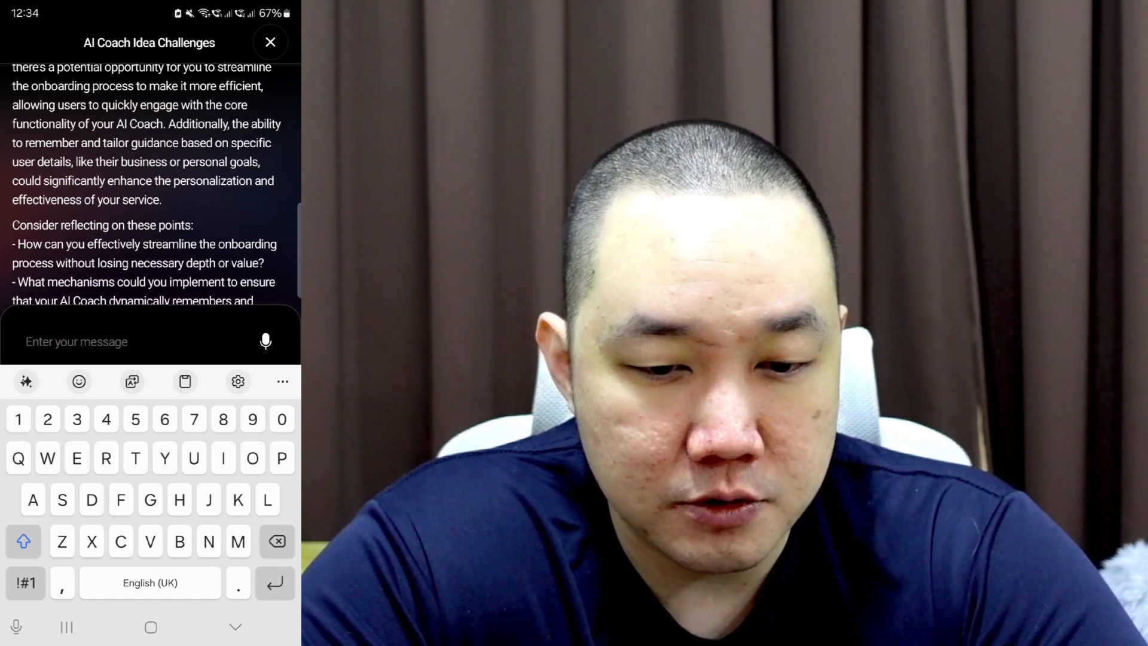
drag(25, 245, 26, 223)
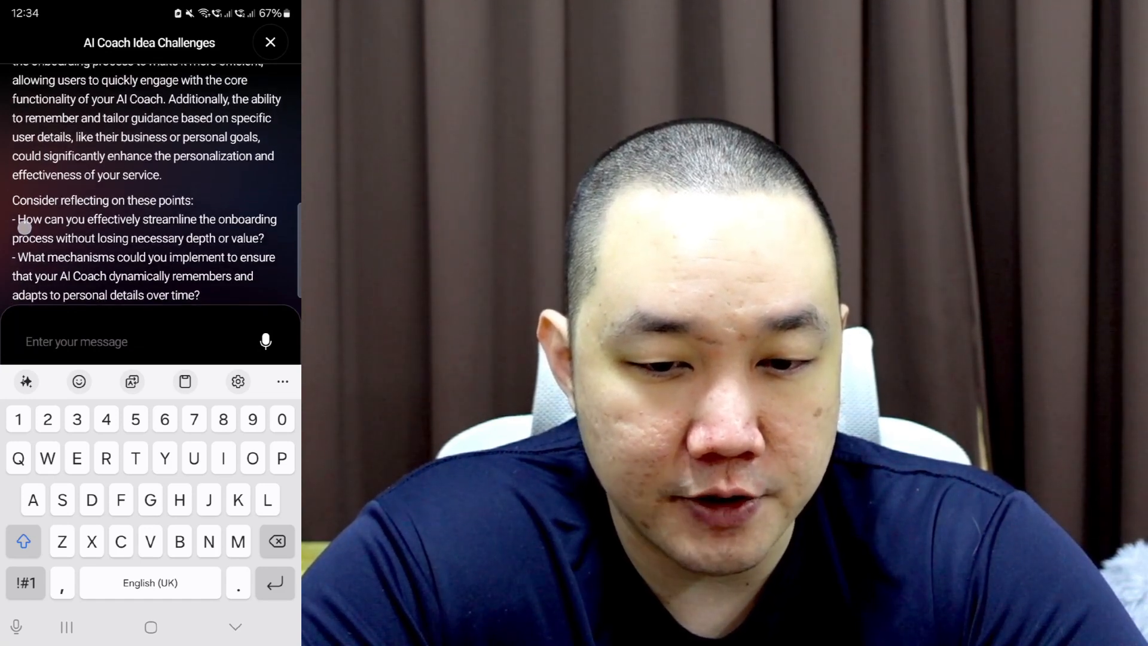
drag(82, 263, 20, 215)
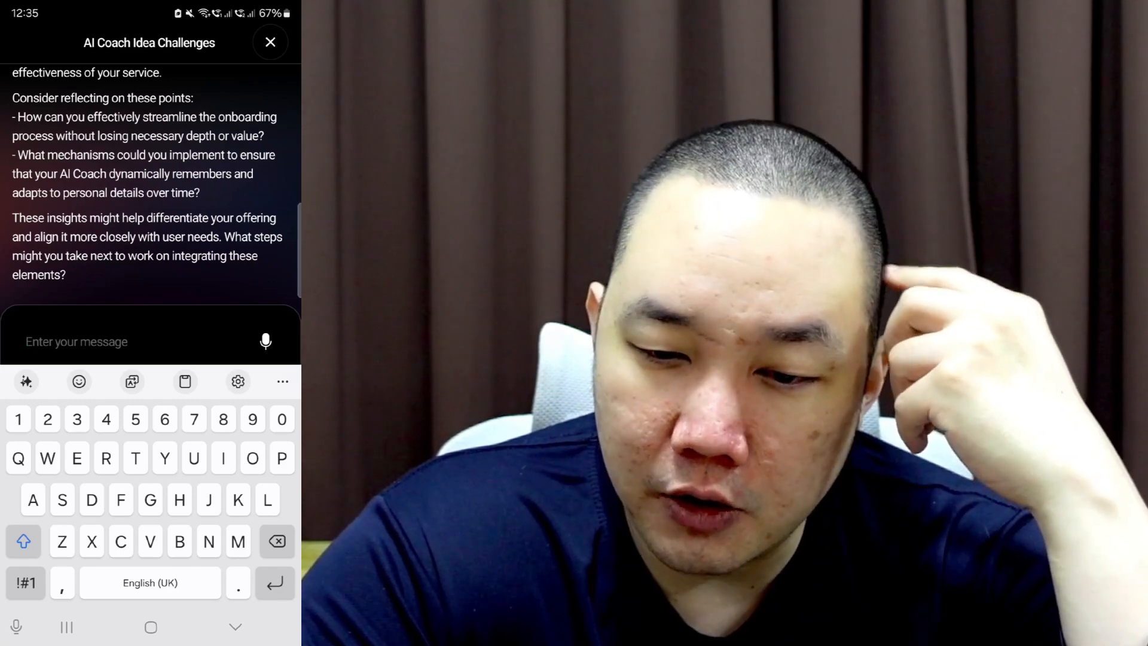
scroll(149, 173, down, 1)
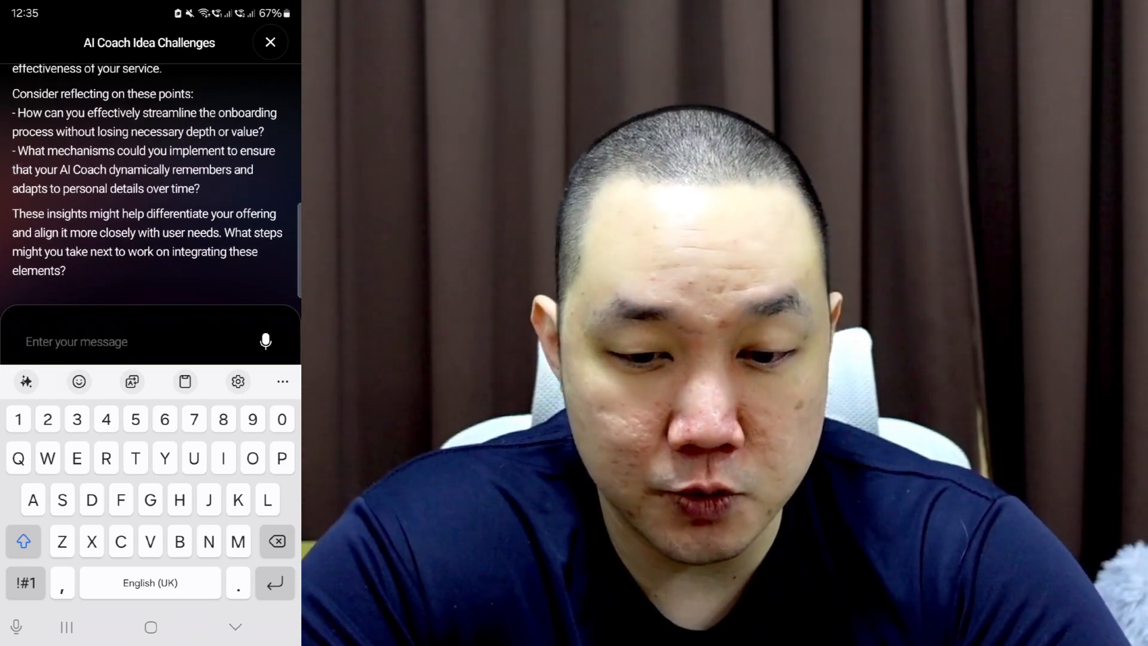
scroll(150, 180, up, 4)
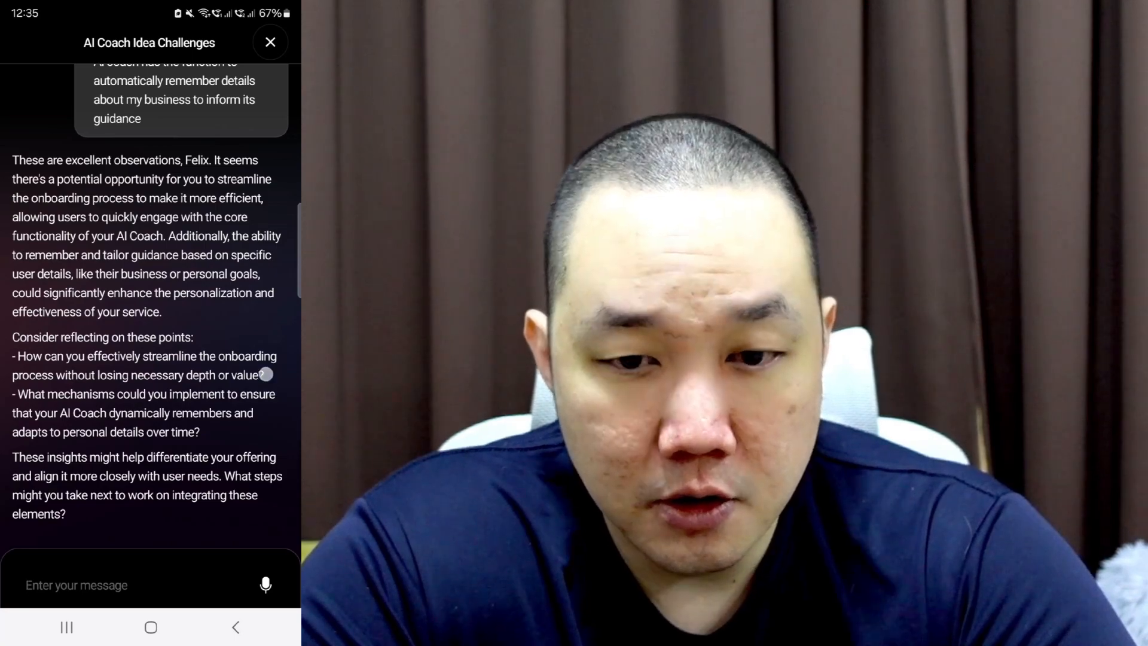
scroll(265, 374, up, 5)
scroll(149, 299, down, 5)
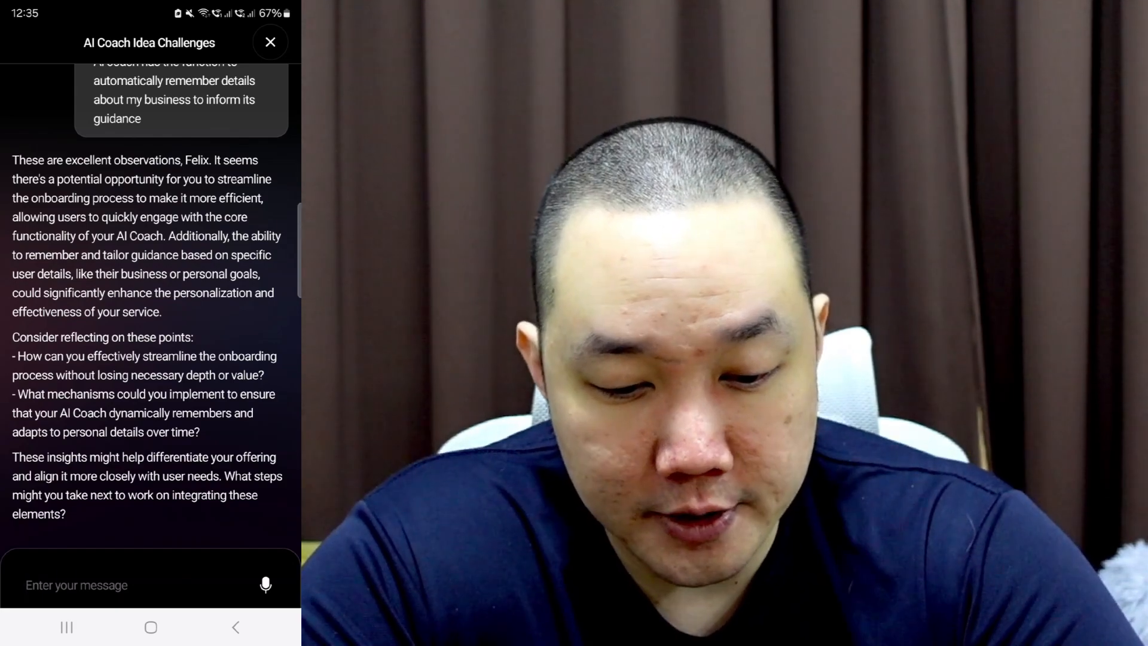
Begin the reply to the coach: the AI coach currently runs on Claude's Projects function.
click(60, 583)
text(I don't know yet. )
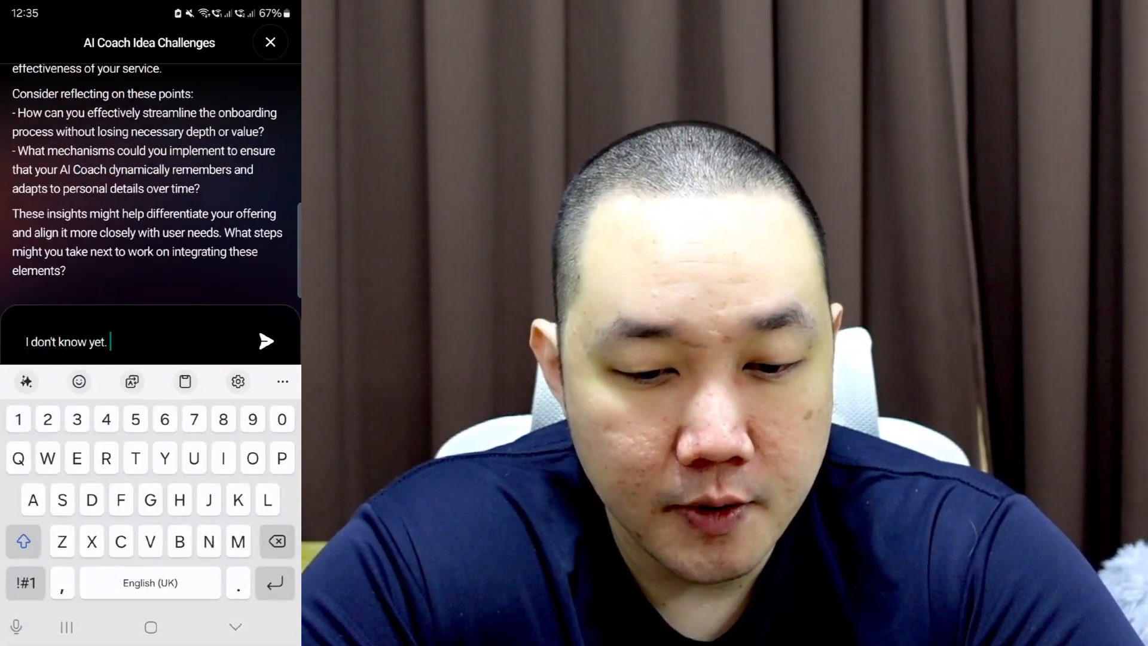
text(I have the)
key(BackSpace)
key(BackSpace)
key(BackSpace)
key(BackSpace)
key(BackSpace)
key(BackSpace)
key(BackSpace)
key(BackSpace)
key(BackSpace)
key(BackSpace)
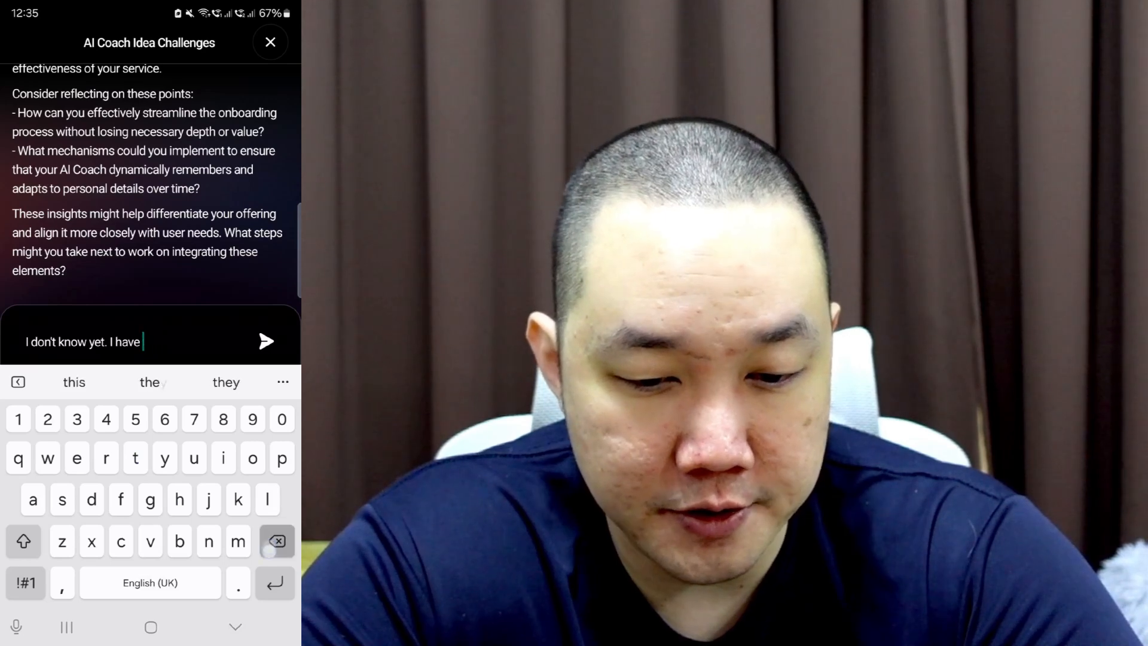
text(The c)
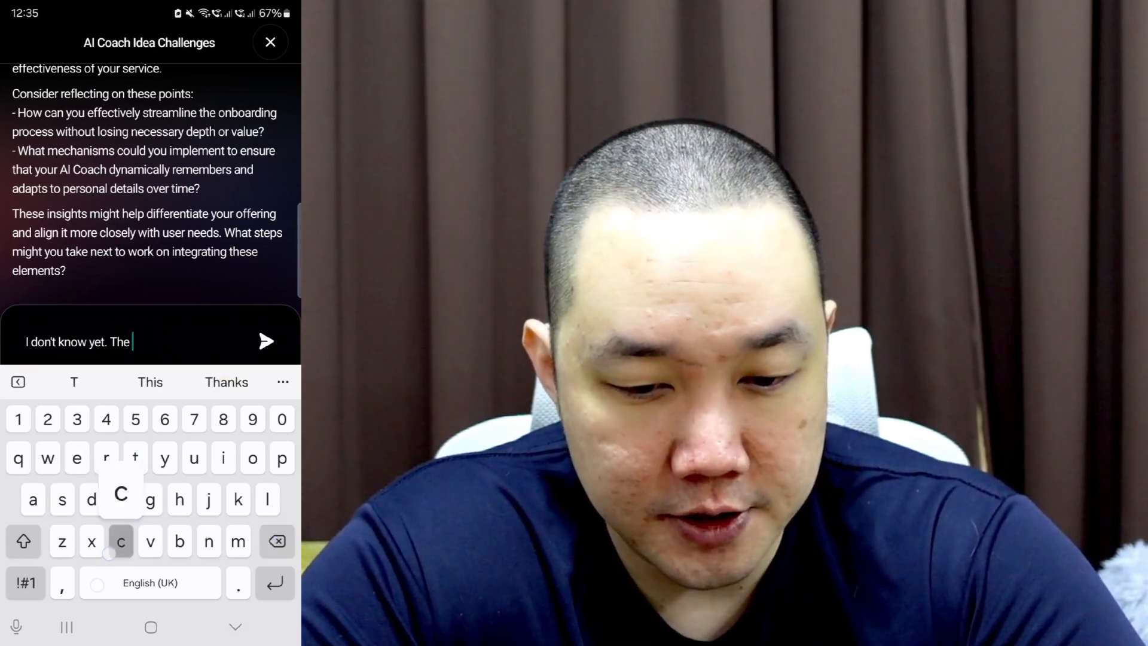
key(BackSpace)
key(BackSpace)
key(BackSpace)
key(BackSpace)
key(BackSpace)
text(My)
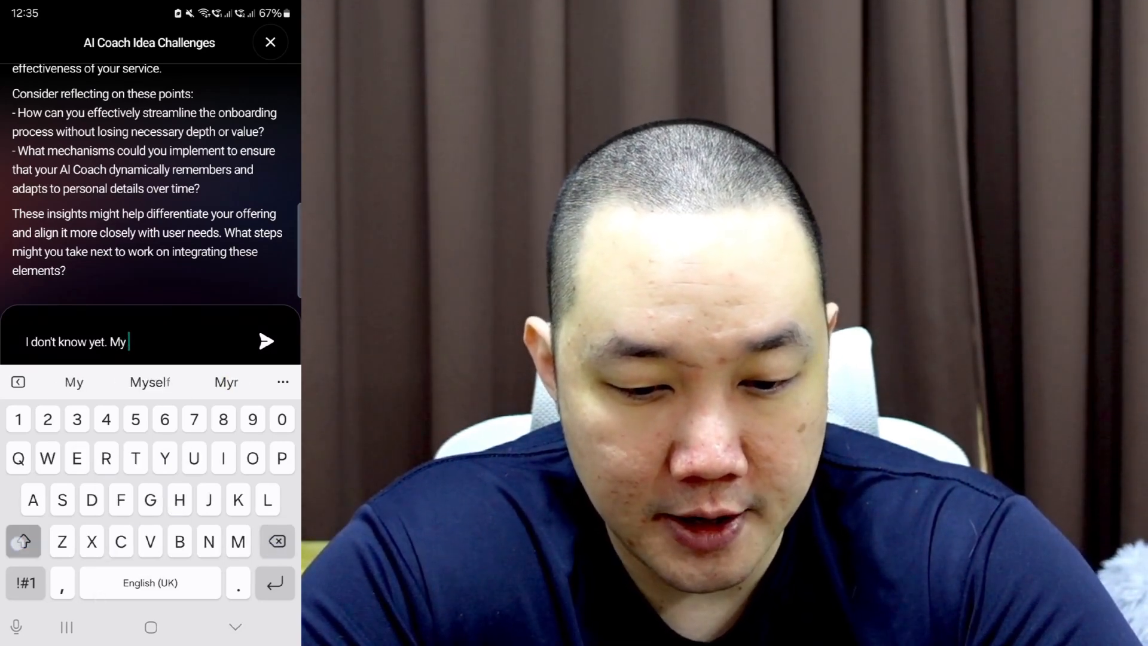
text( AI coach curr)
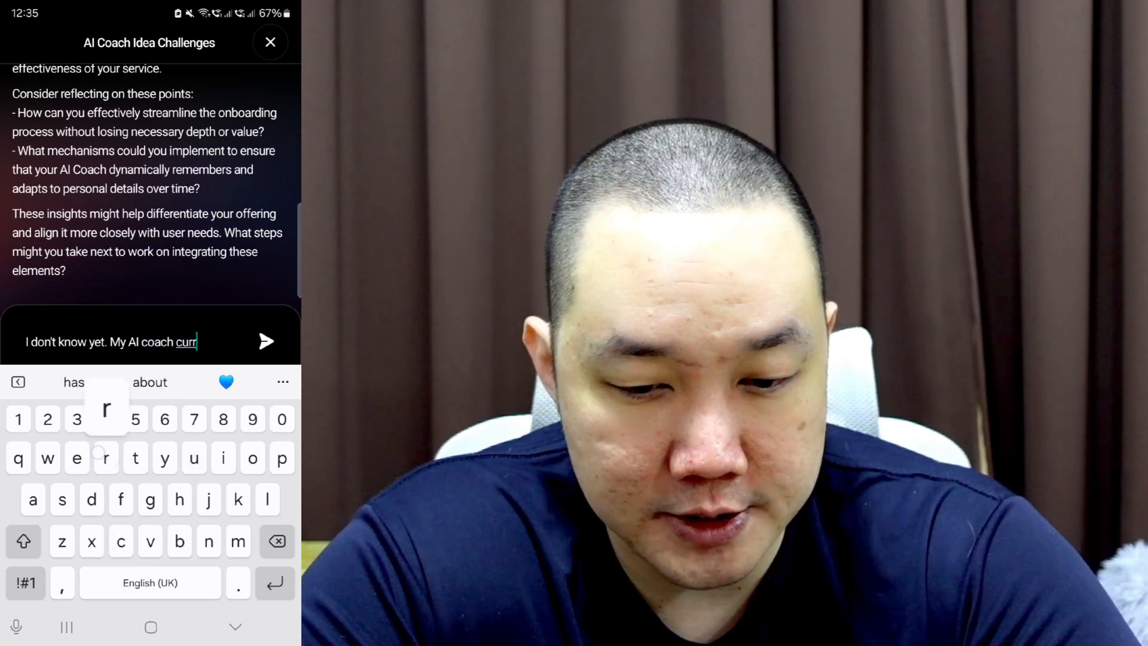
text(ently sits)
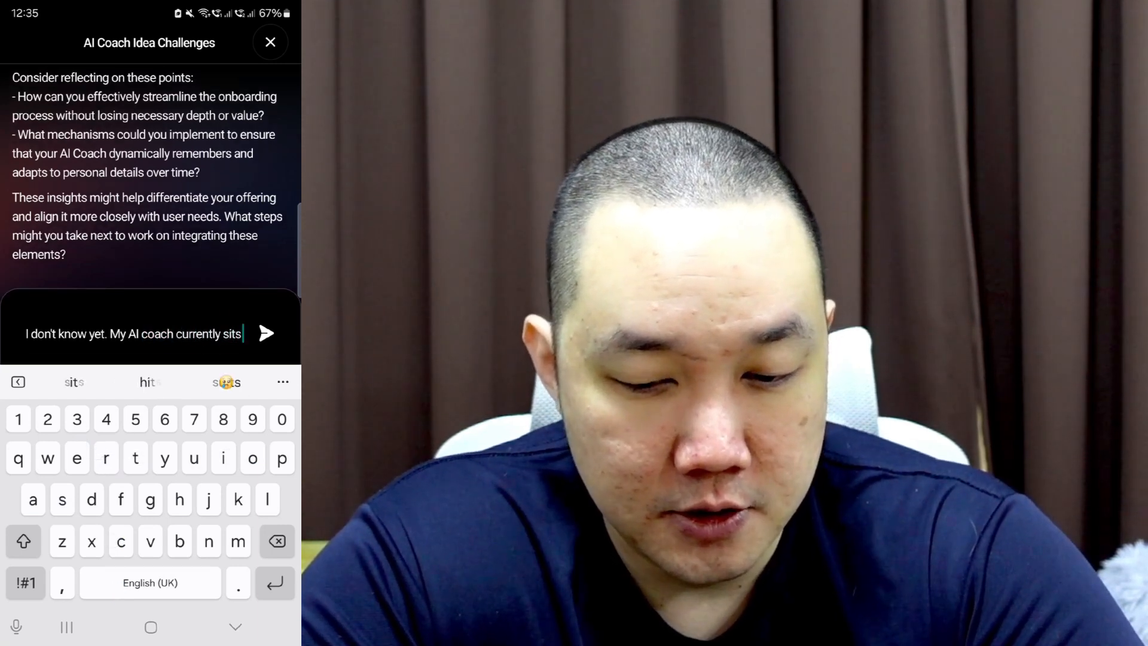
text( on)
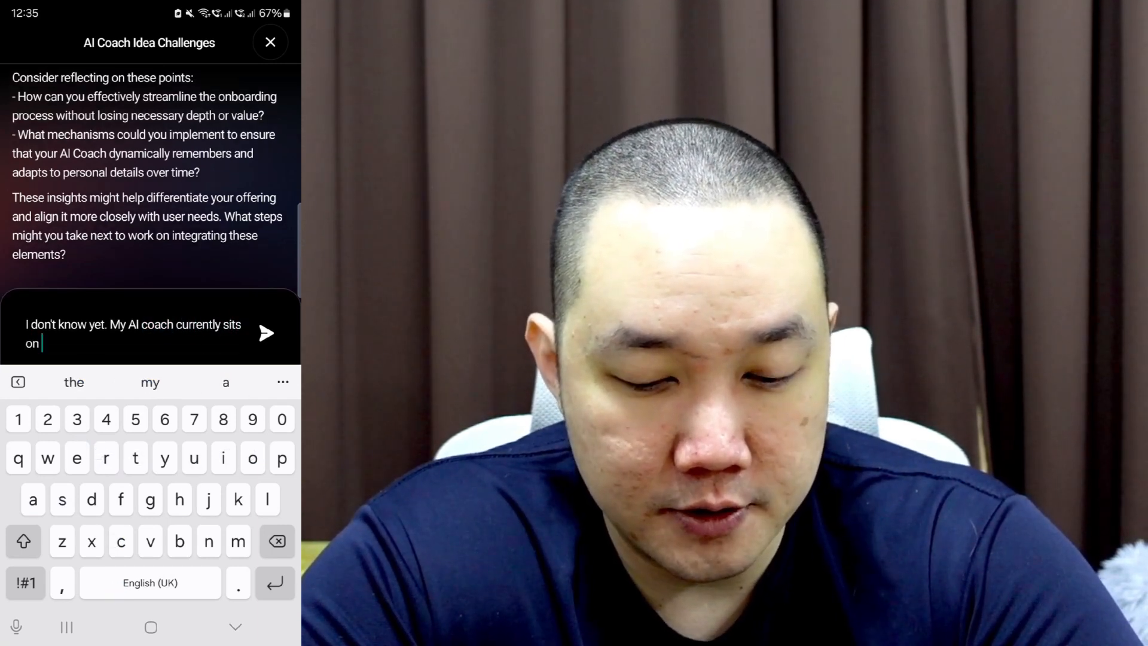
text( the Claude)
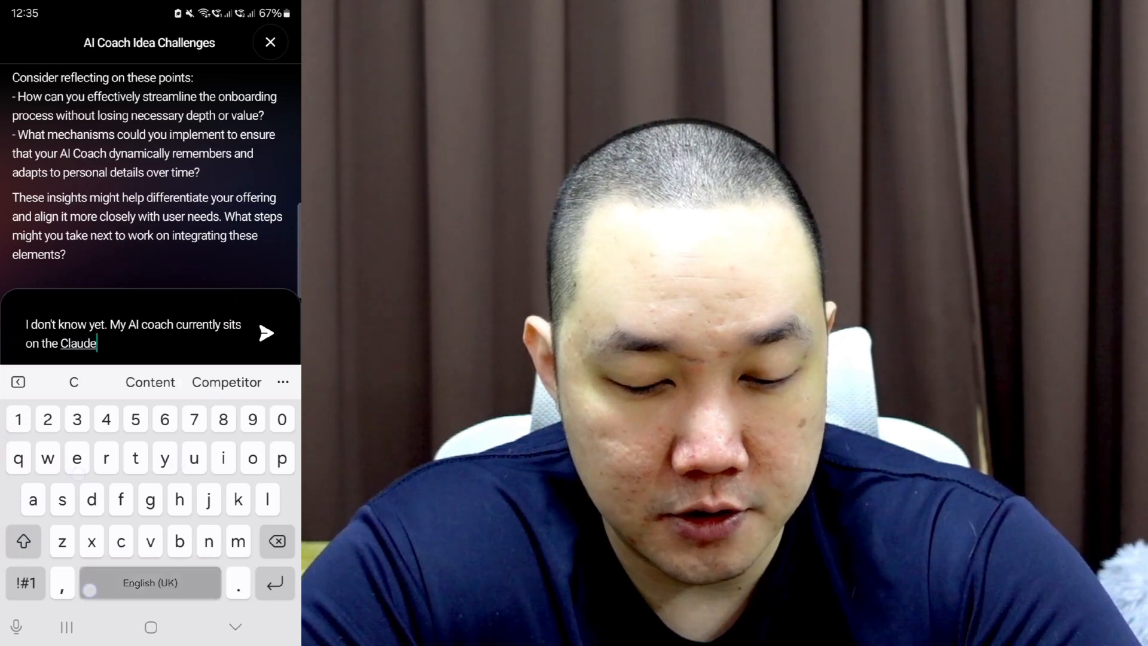
text( model, wit)
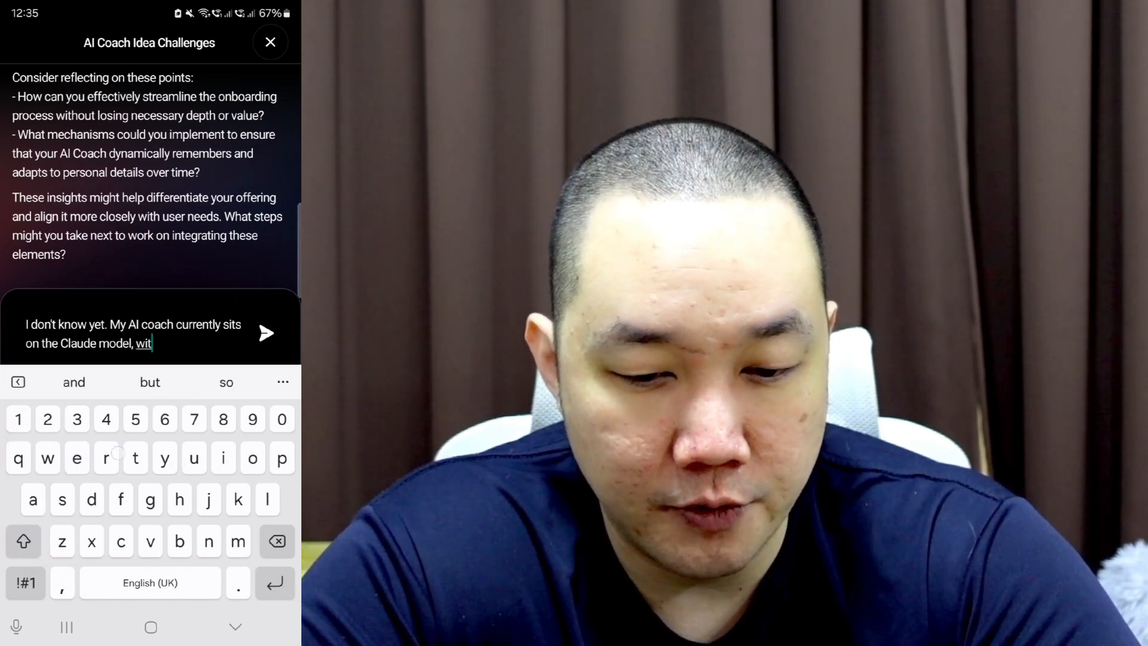
text(h Proj)
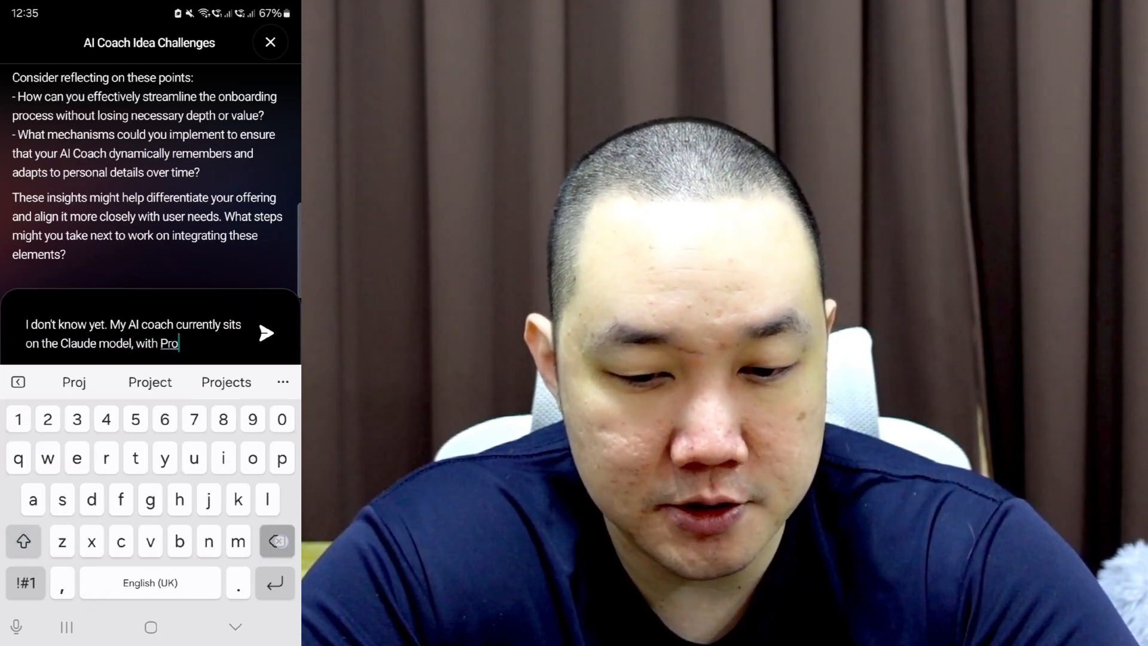
key(BackSpace)
text(j)
click(226, 382)
Finish and send the reply: little funding, no coding, not in Alpha, hoping YouTube attracts investors or partners.
text(function. )
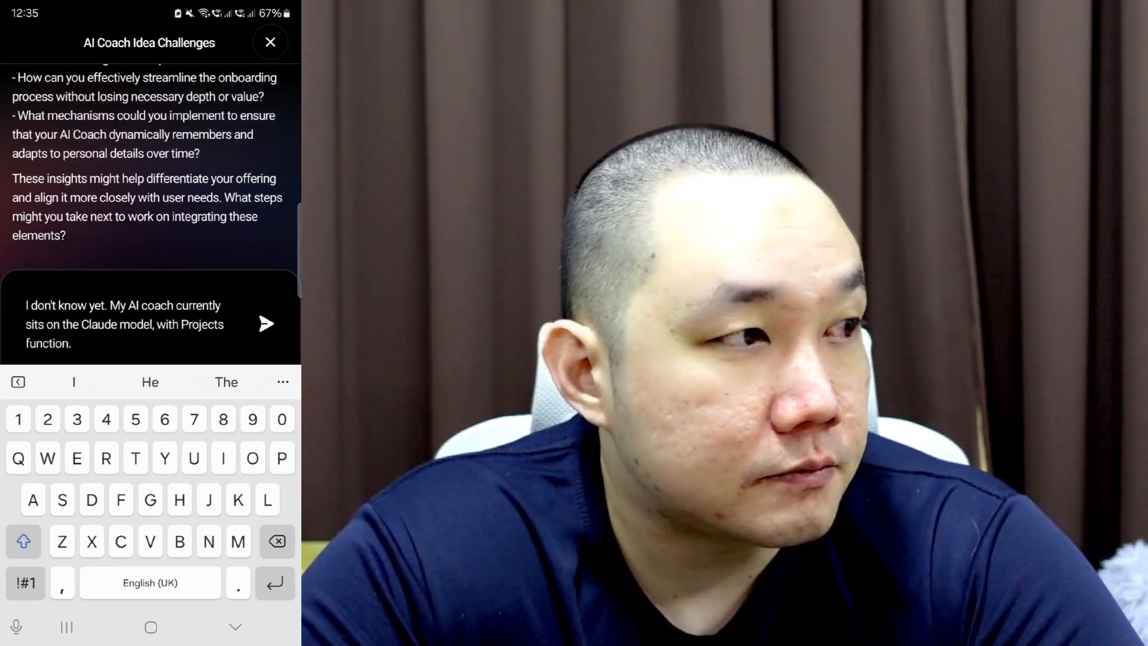
text(I ha)
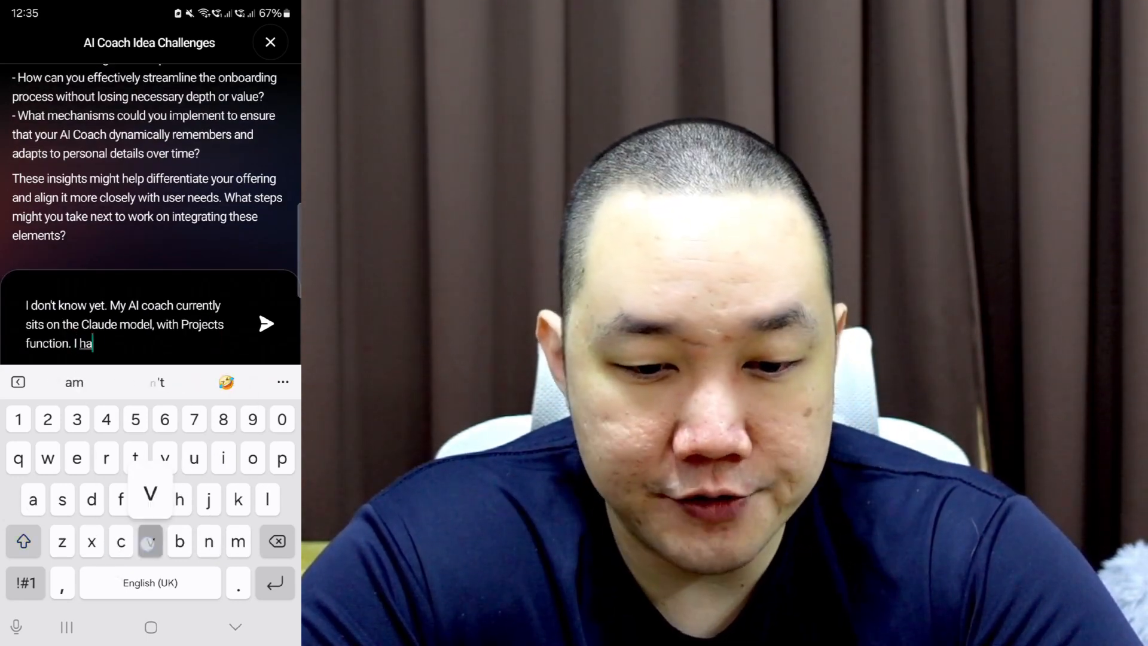
text(ve ahaed)
click(155, 382)
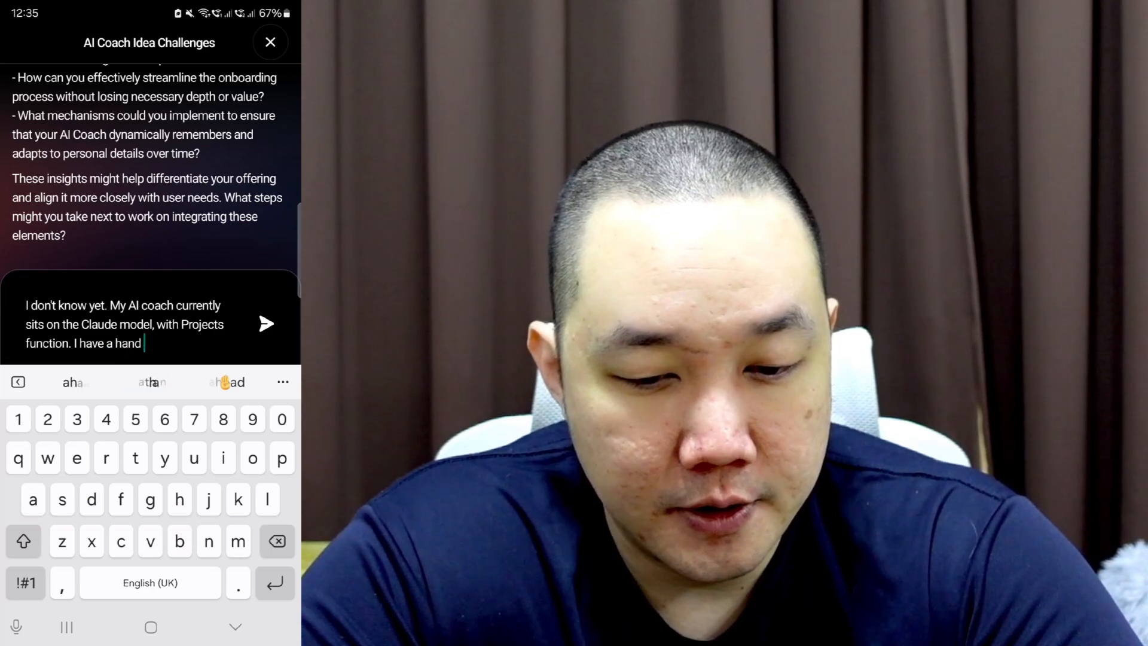
key(BackSpace)
key(BackSpace)
key(BackSpace)
key(BackSpace)
key(BackSpace)
key(BackSpace)
text(do)
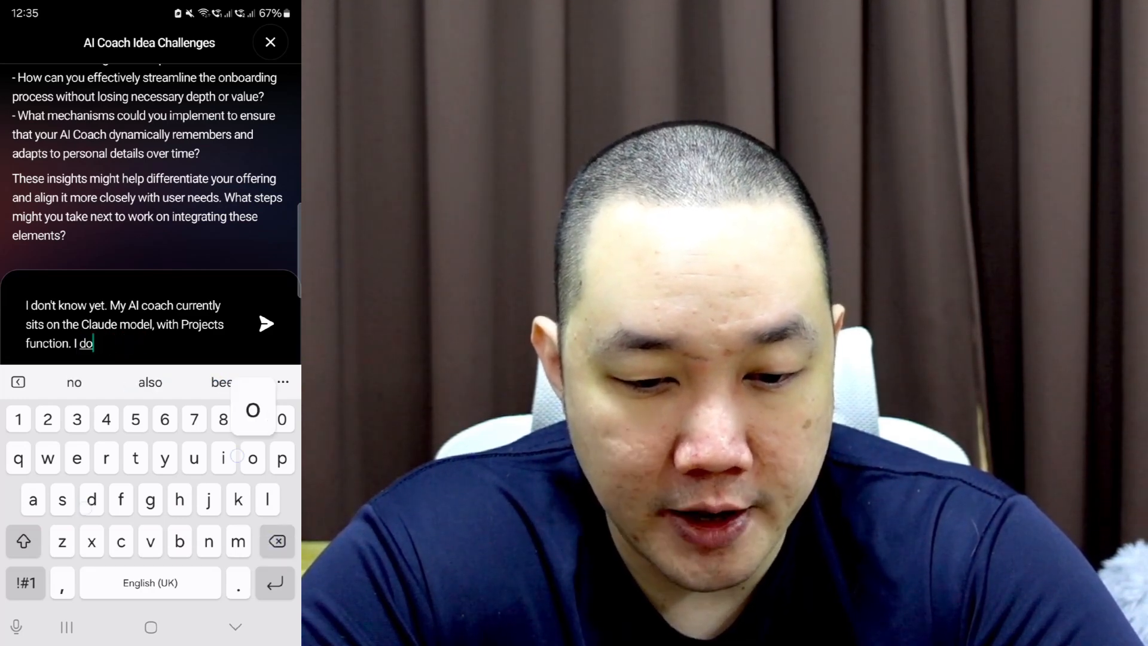
text(nt have a loto )
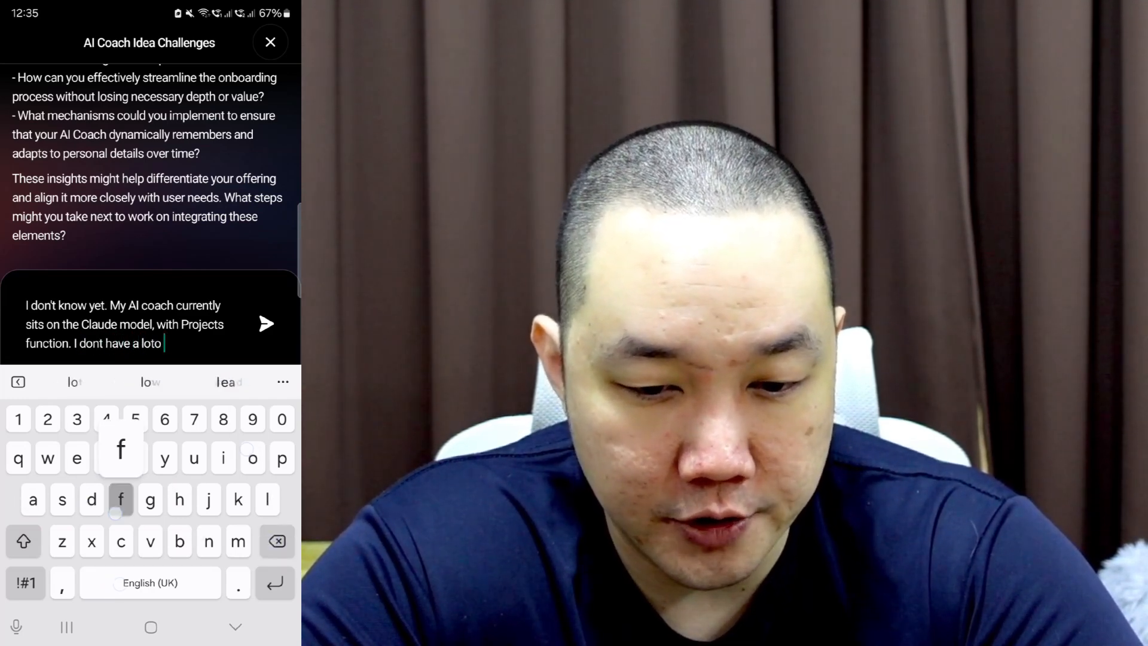
text(f)
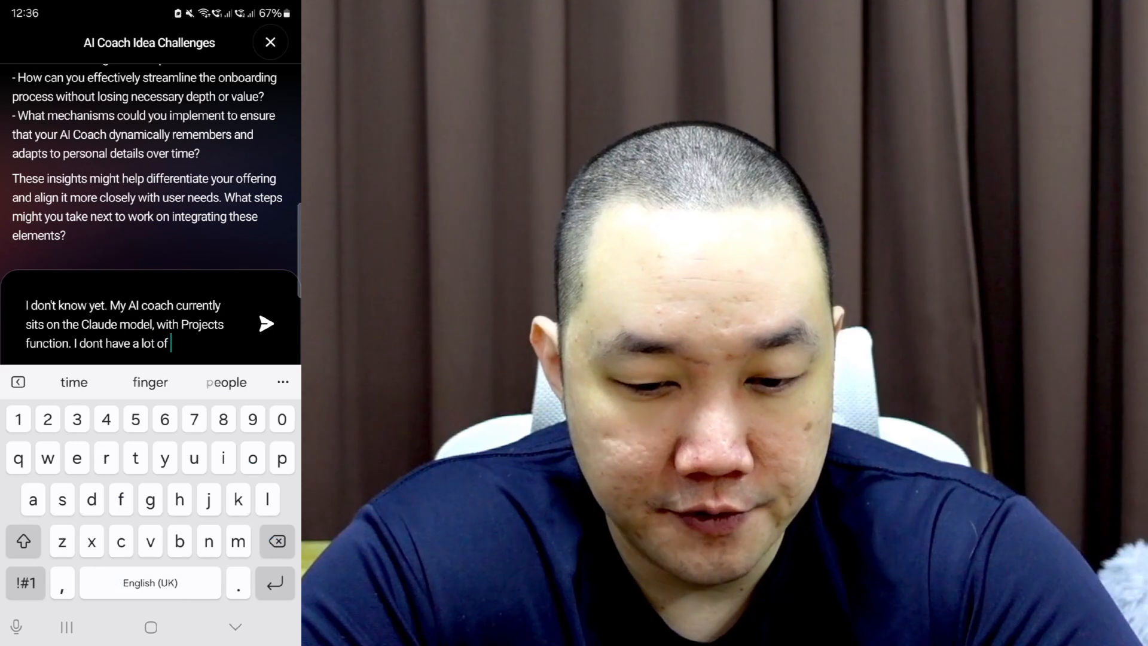
text( of funding ab)
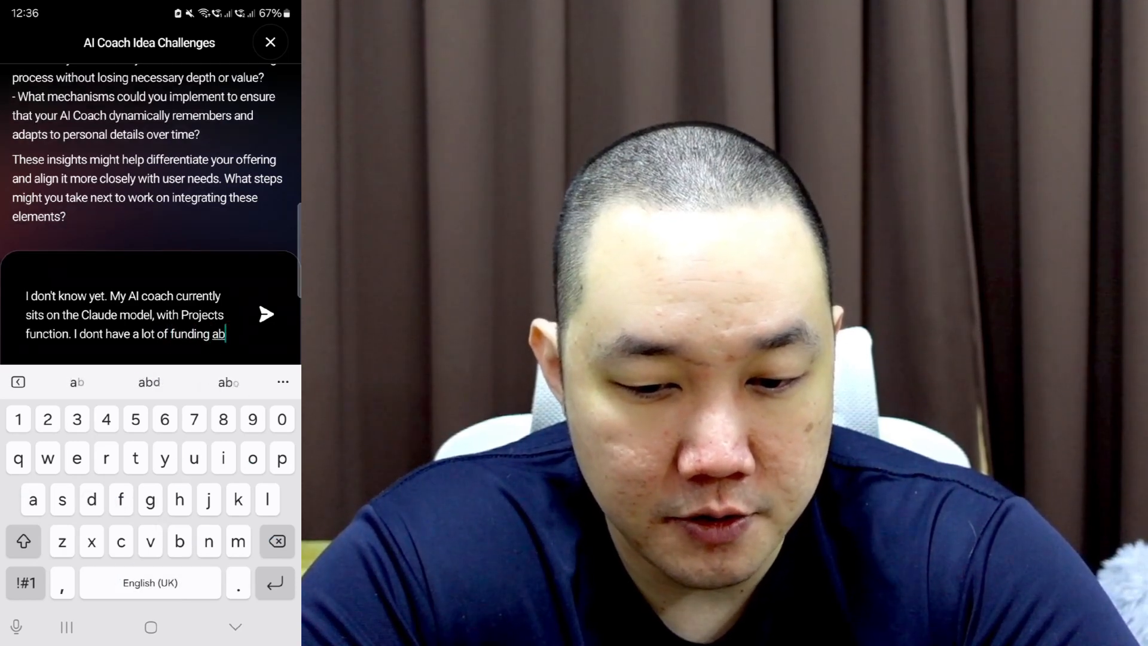
key(BackSpace)
text(va)
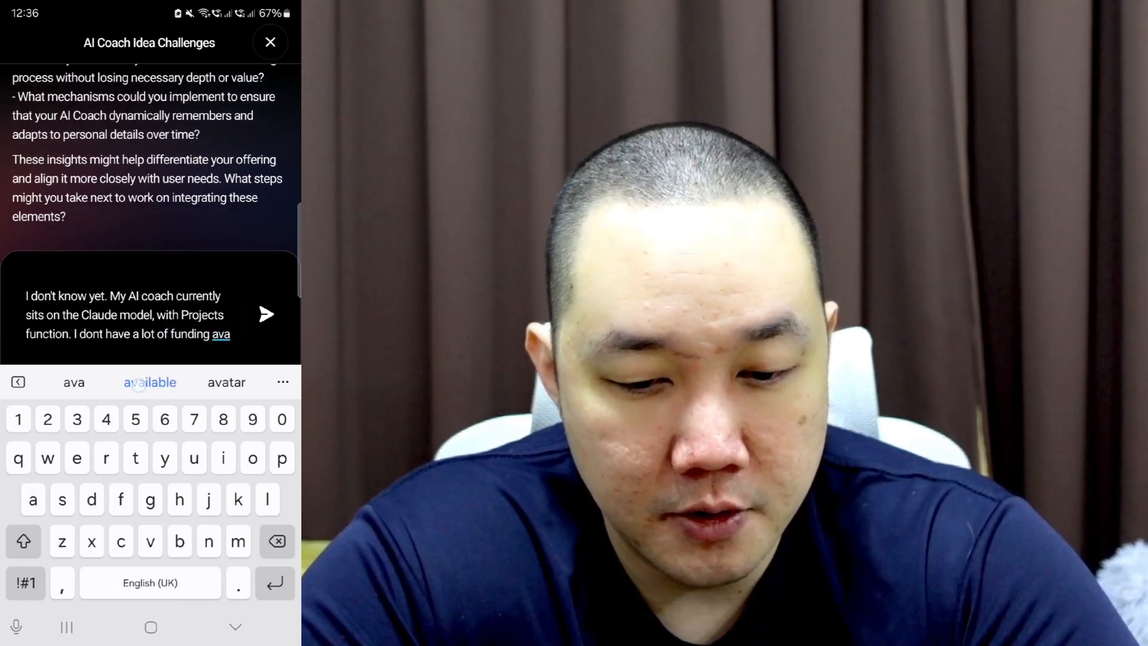
click(150, 382)
text(to me to ev)
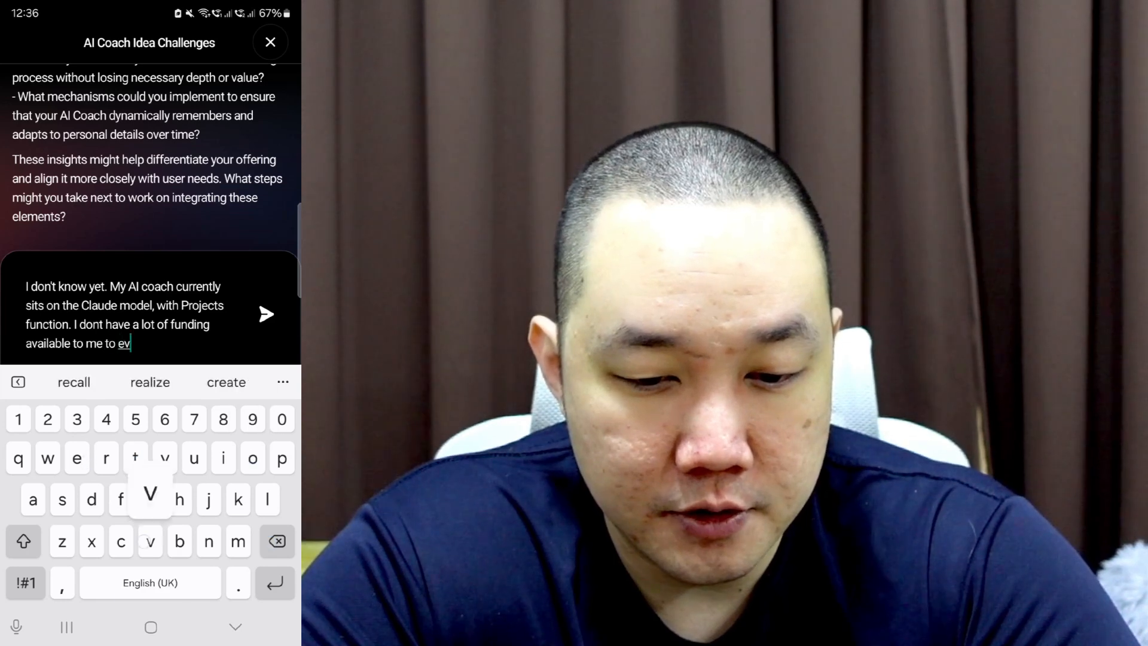
text(en create an )
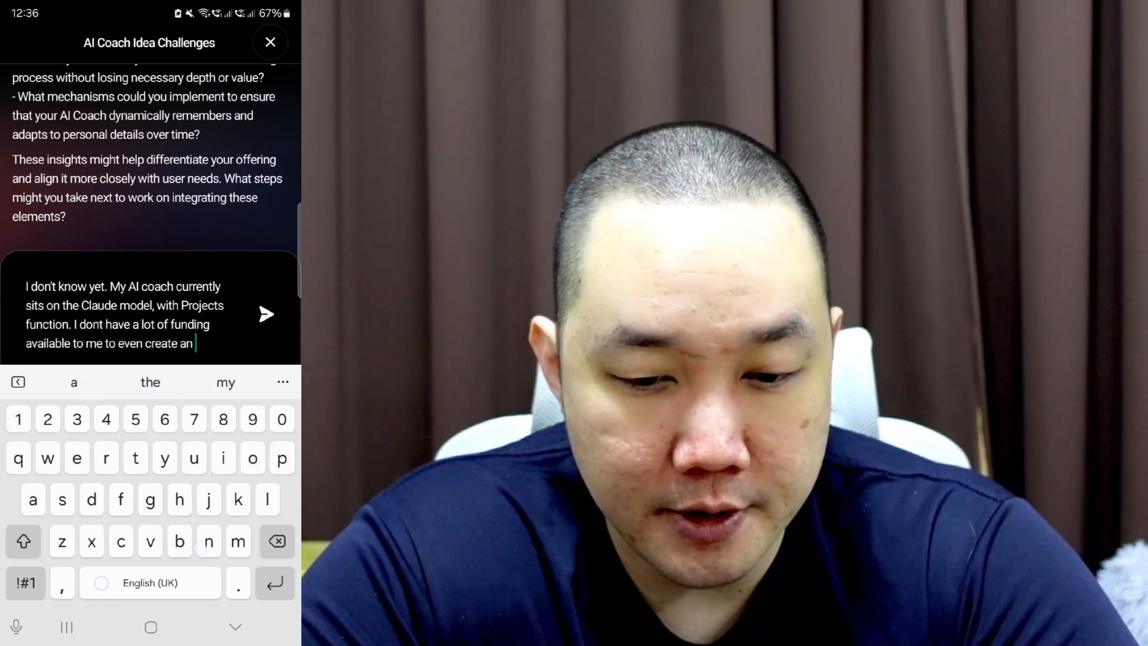
text(app around th)
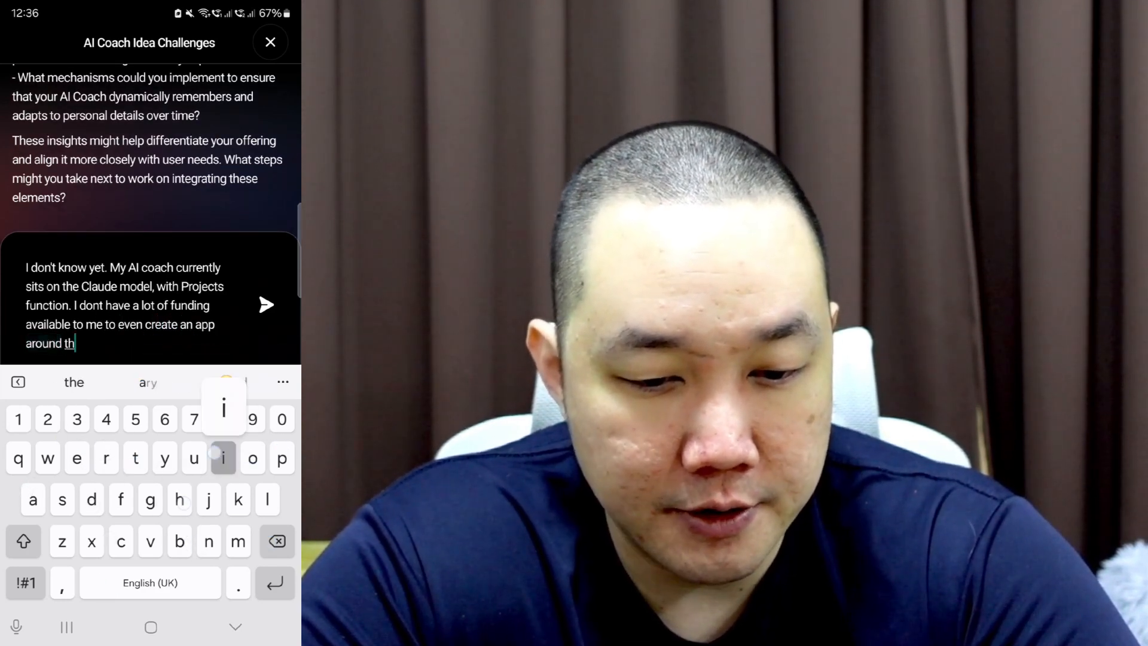
text(is, and I don't kn)
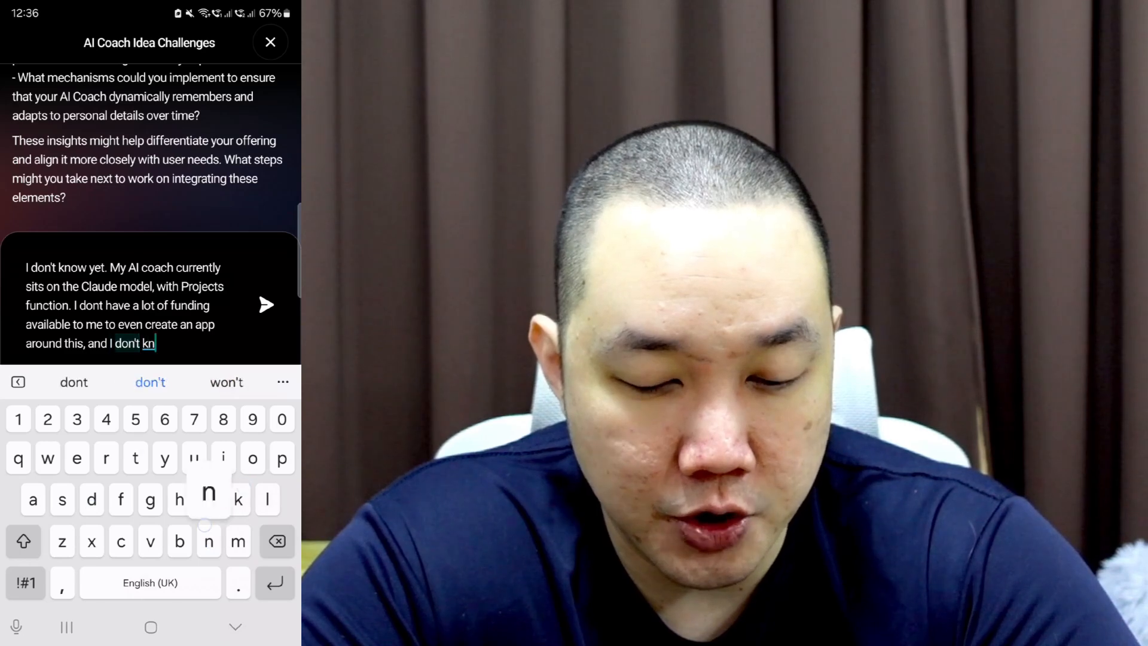
text(ow coding. )
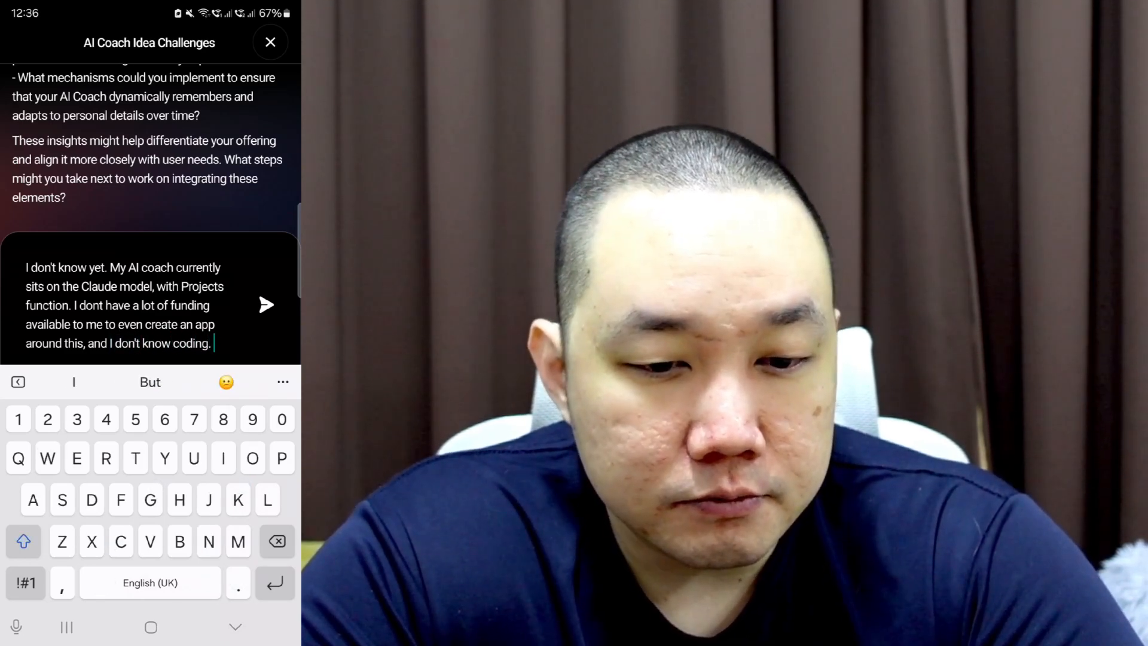
text(So)
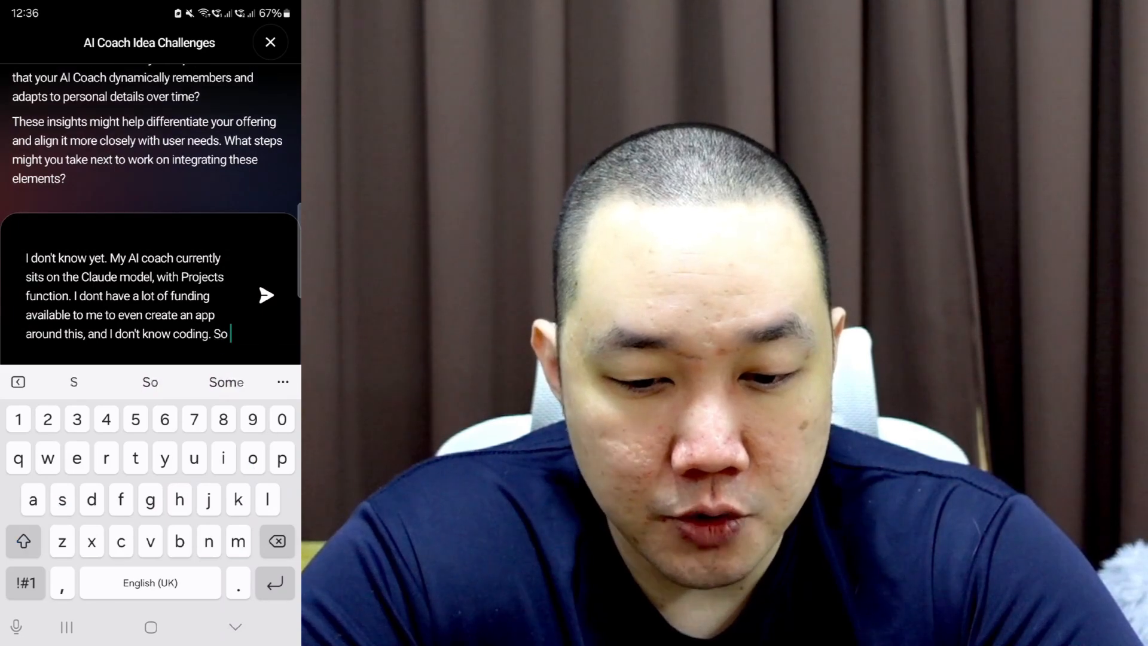
text( it's jot eve)
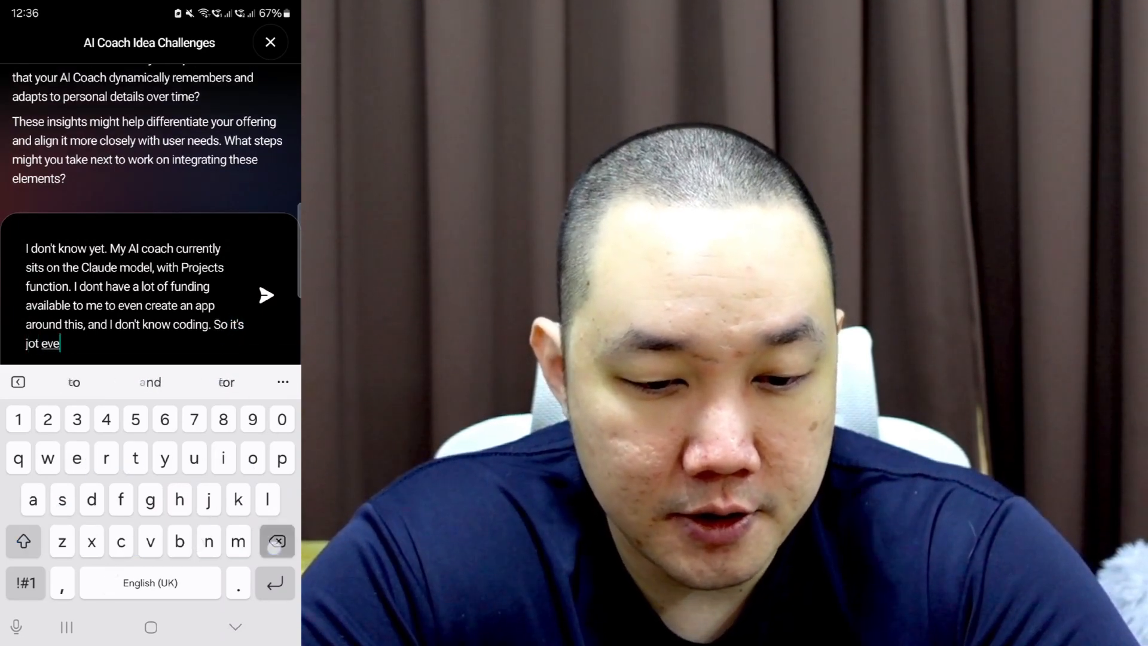
click(75, 382)
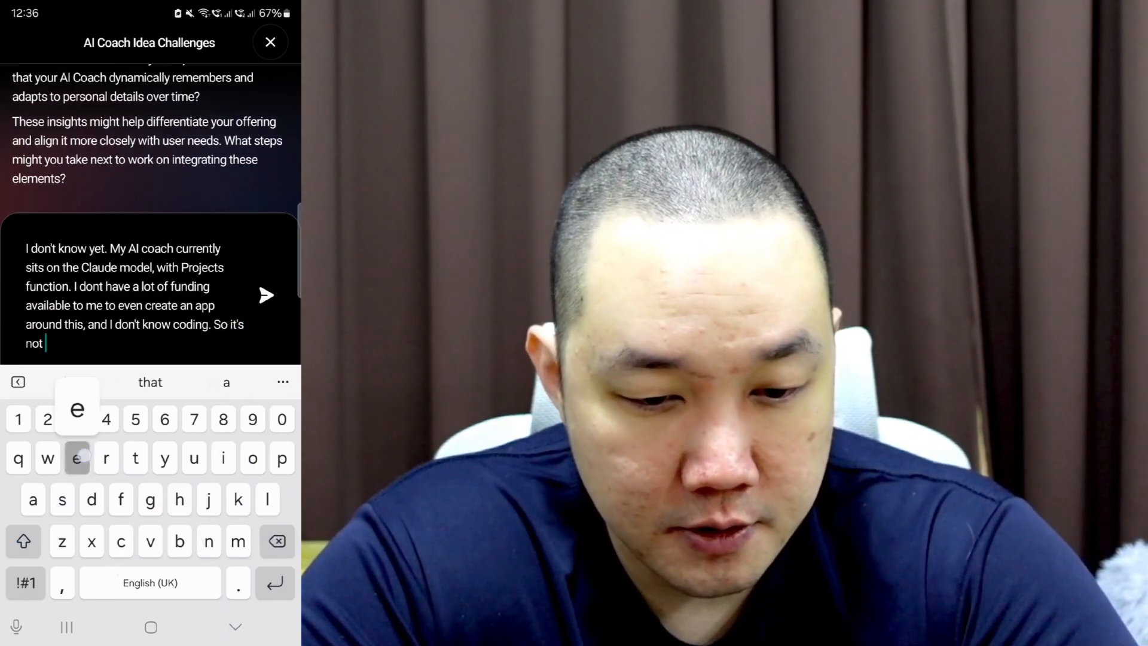
text(even in Alp)
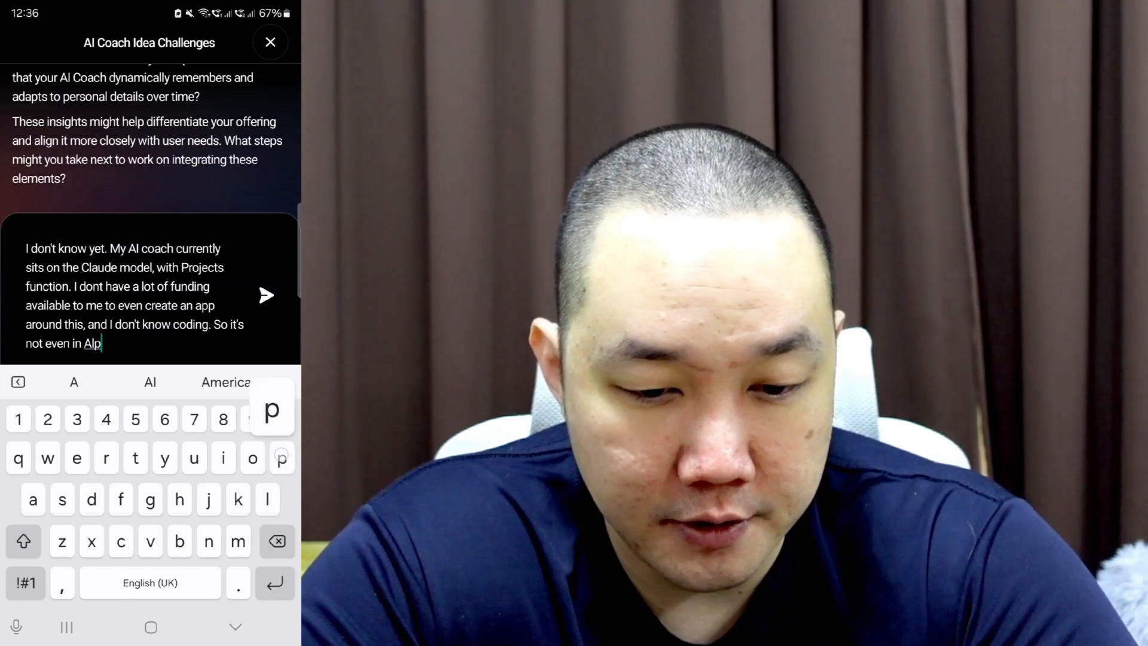
text(ha yet.)
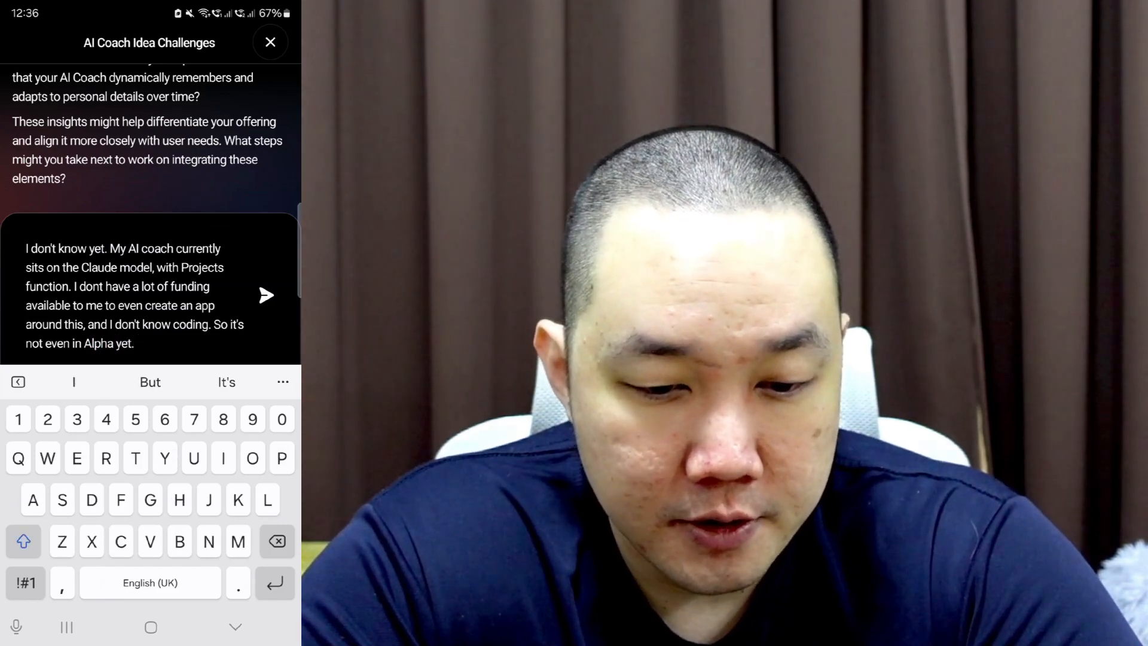
text( M)
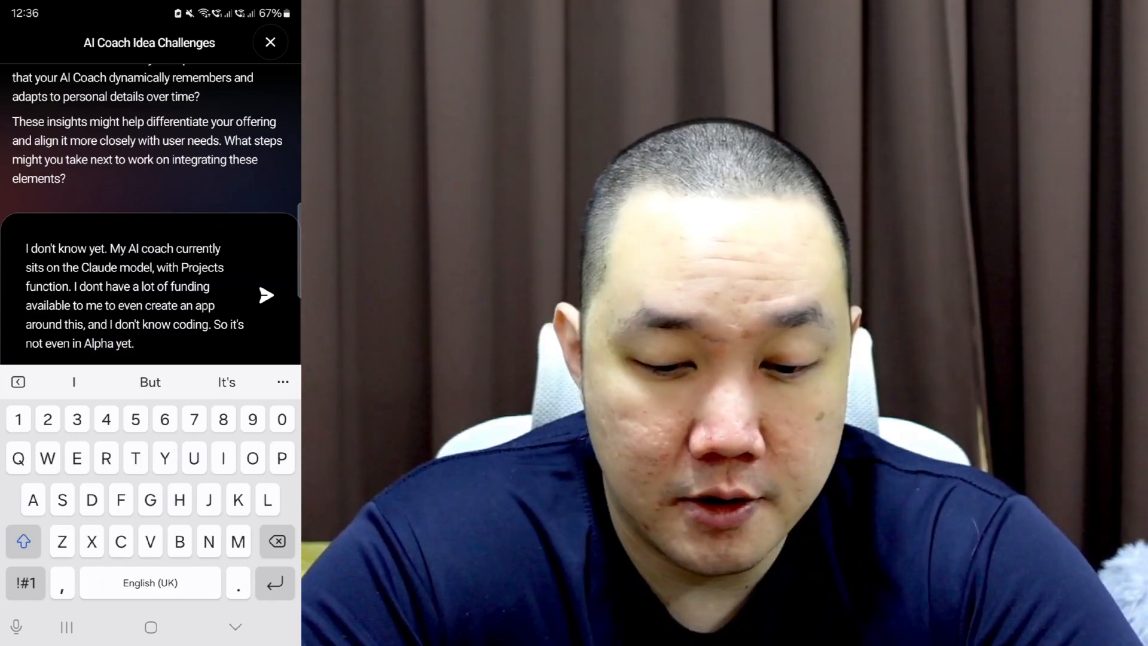
text(y hopes )
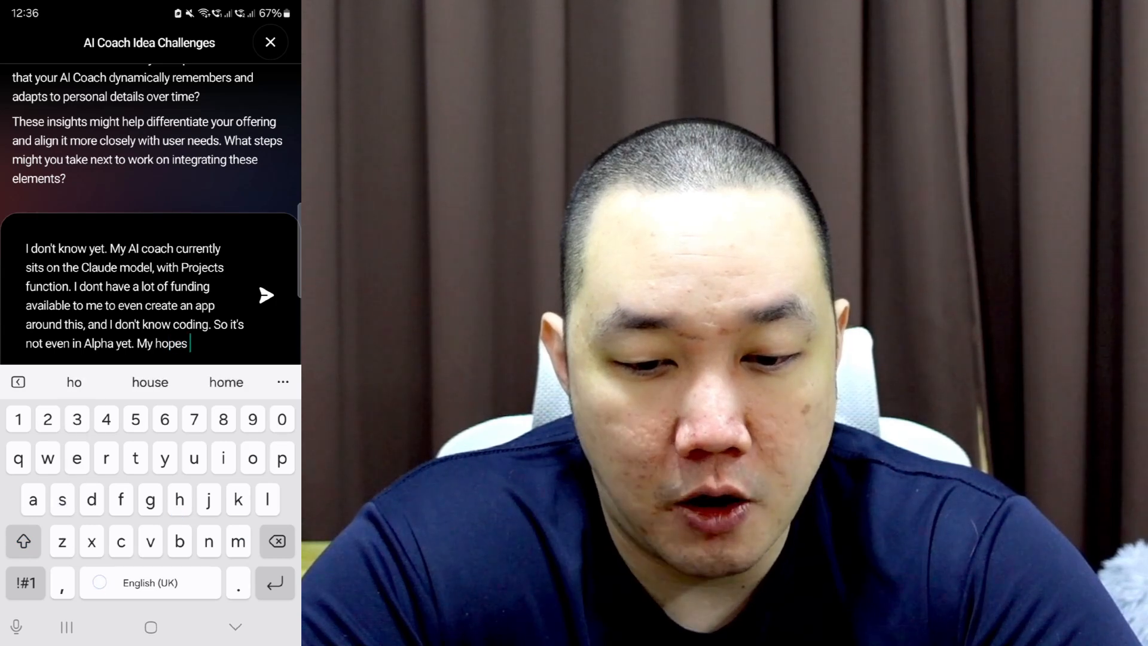
text(are b)
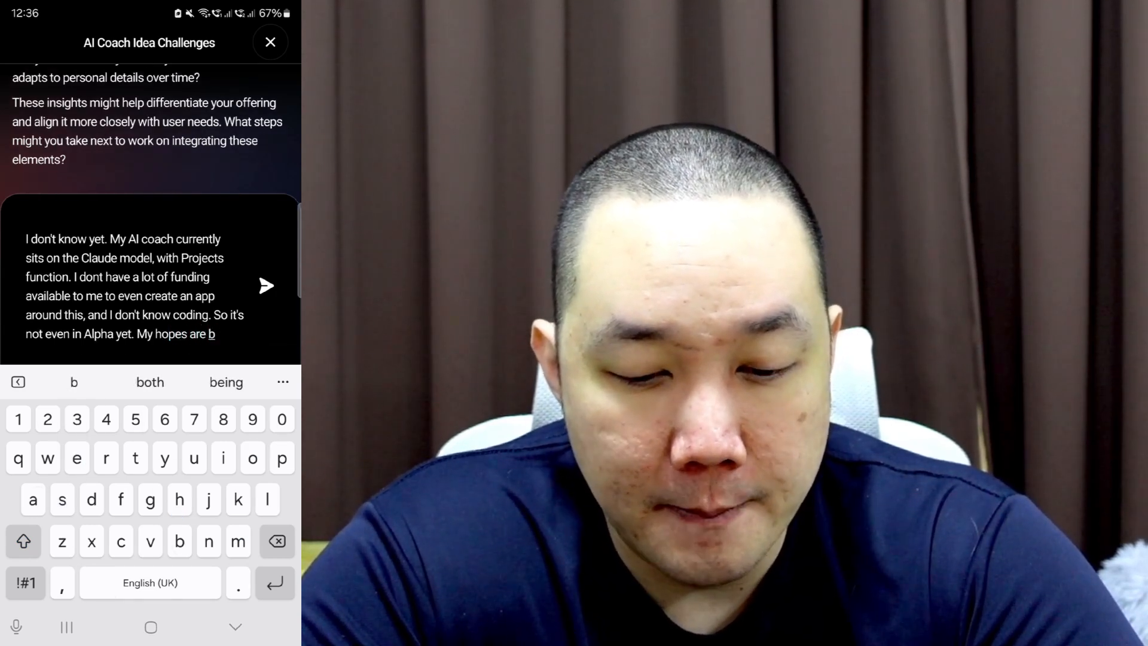
text(y sharing my go)
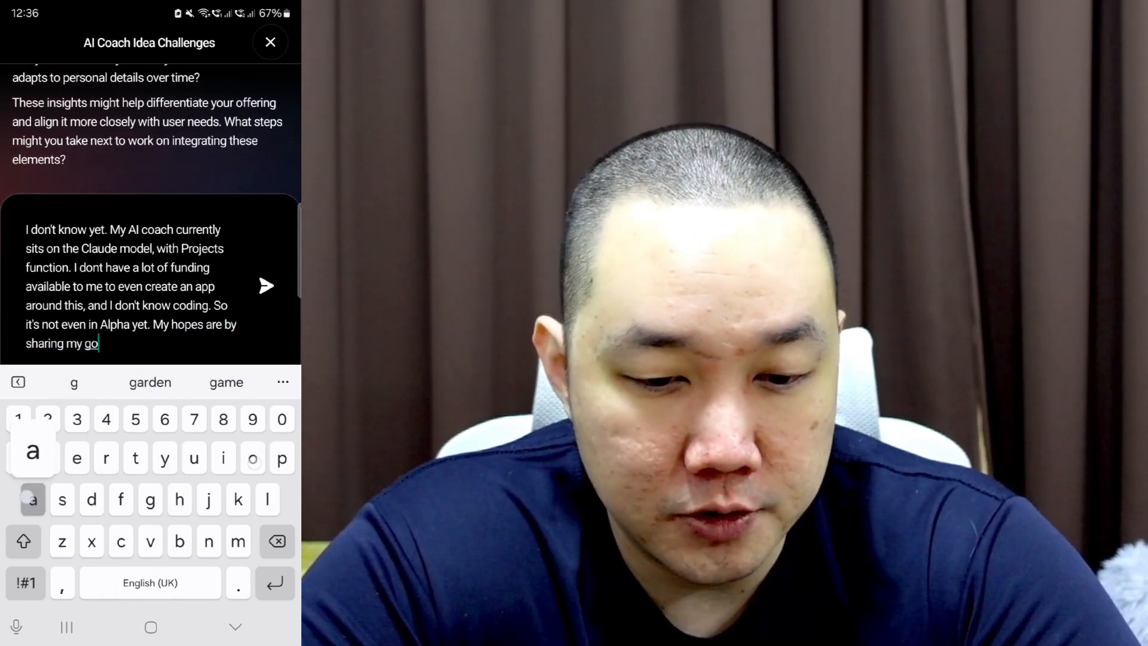
text(als and the )
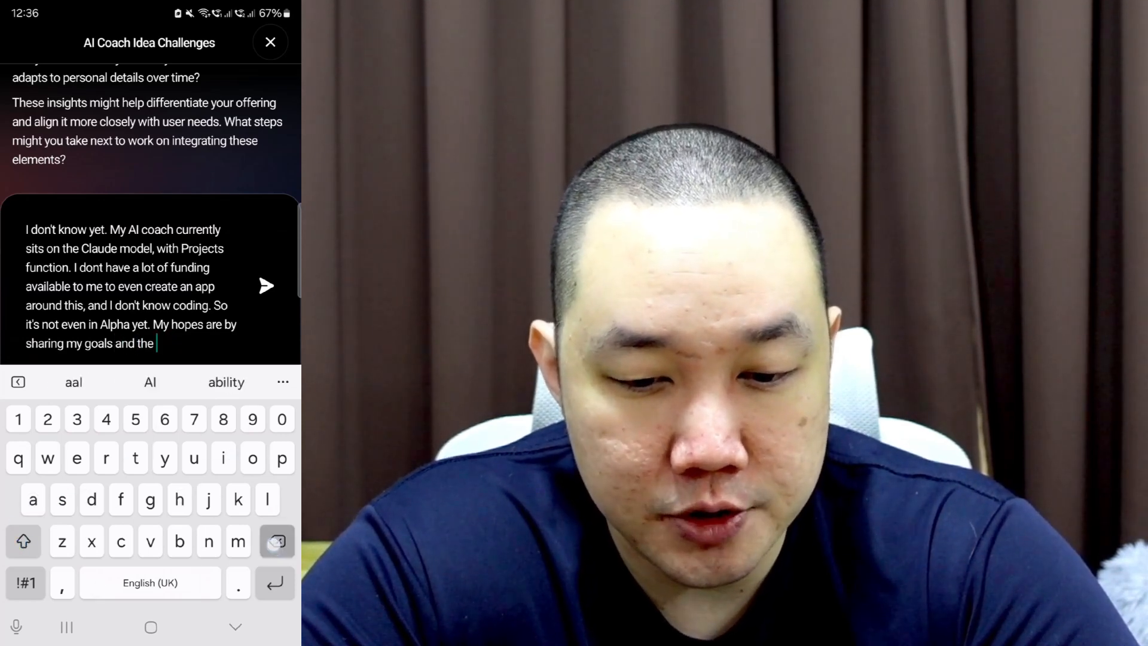
text(aAI Coac)
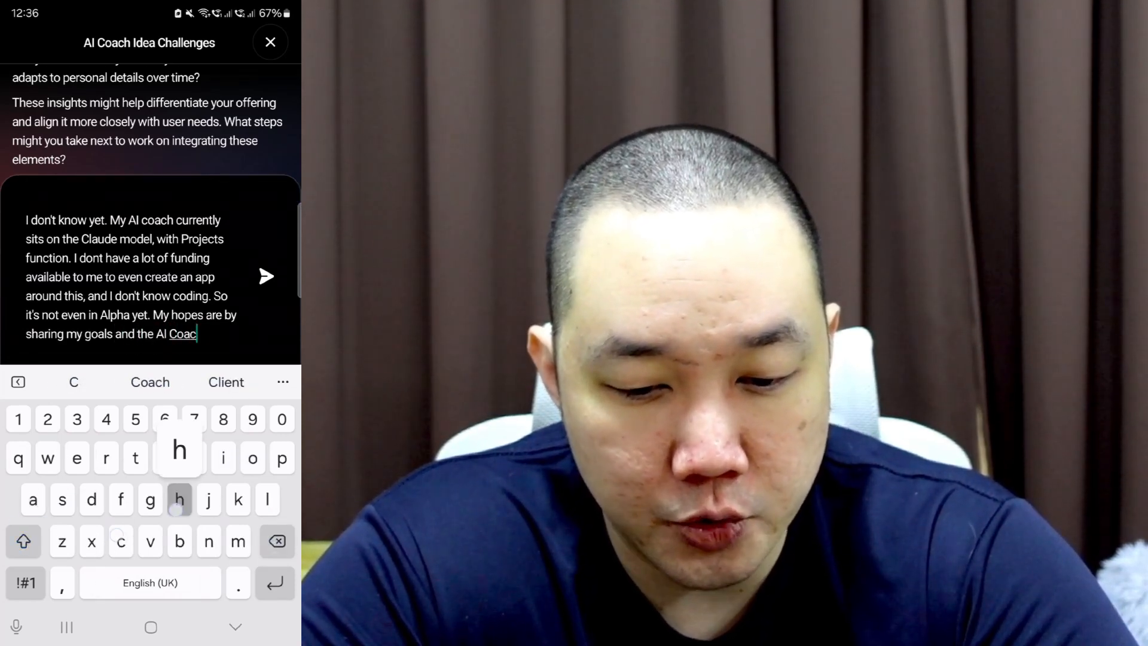
text(h promp)
text(+ pro)
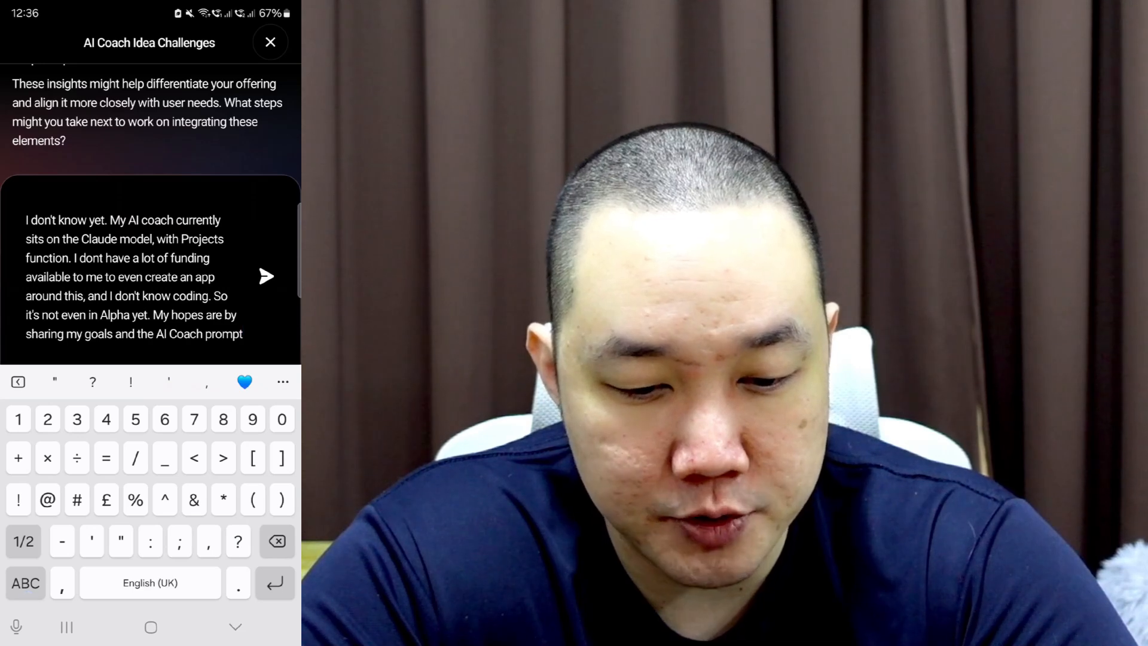
text(ces)
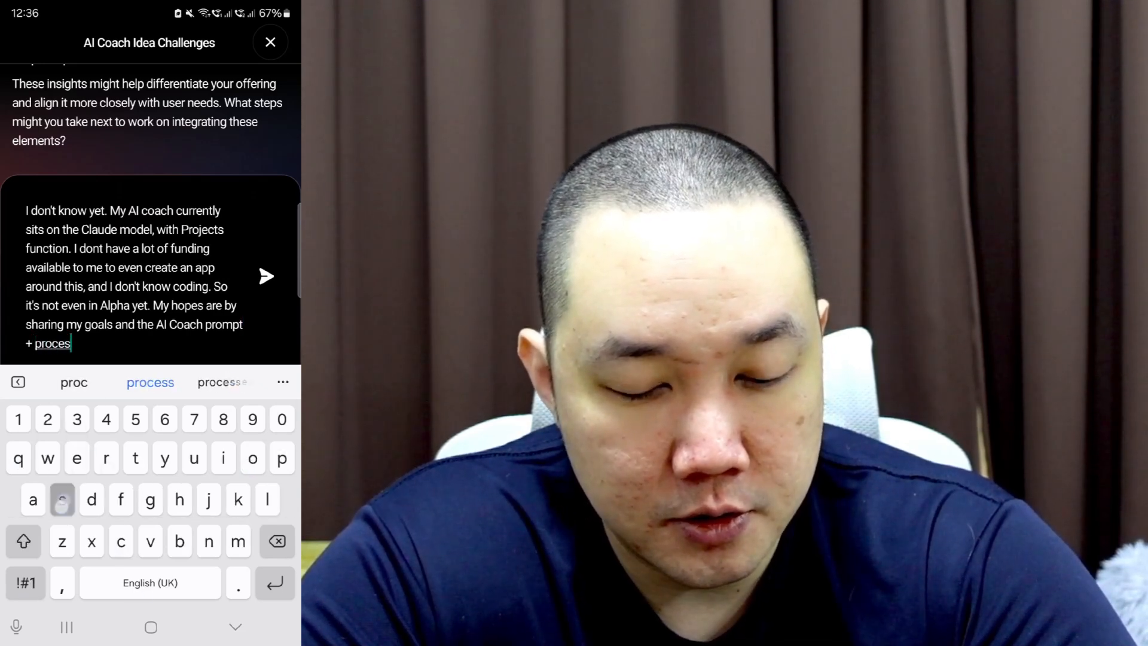
text(ses freely o)
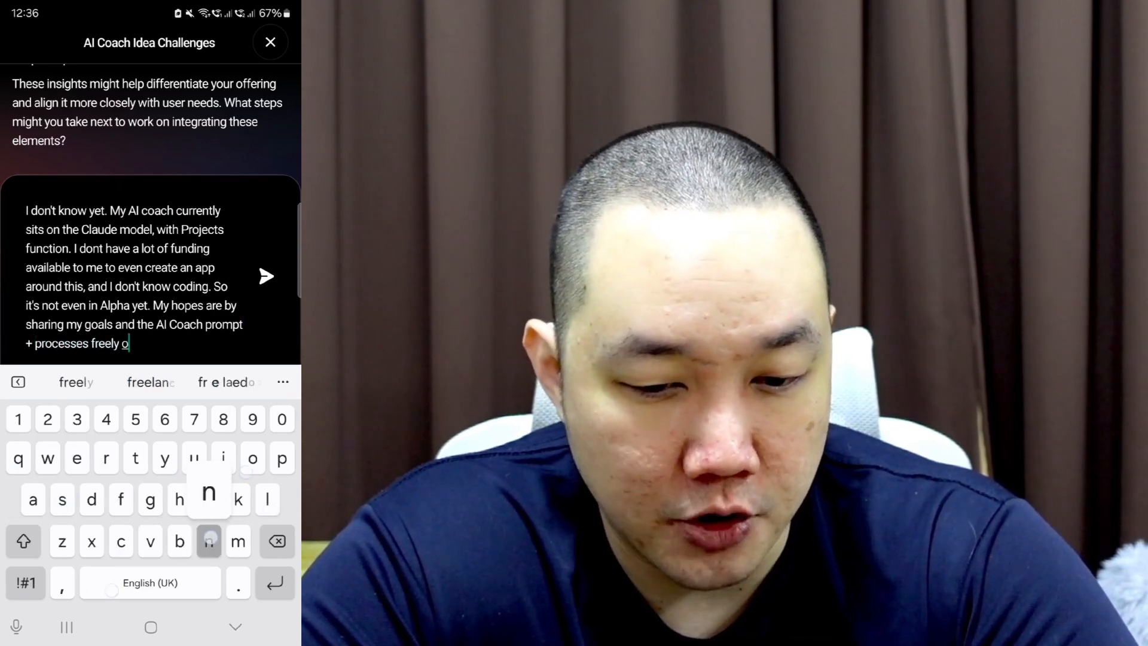
text(n Youtube i might )
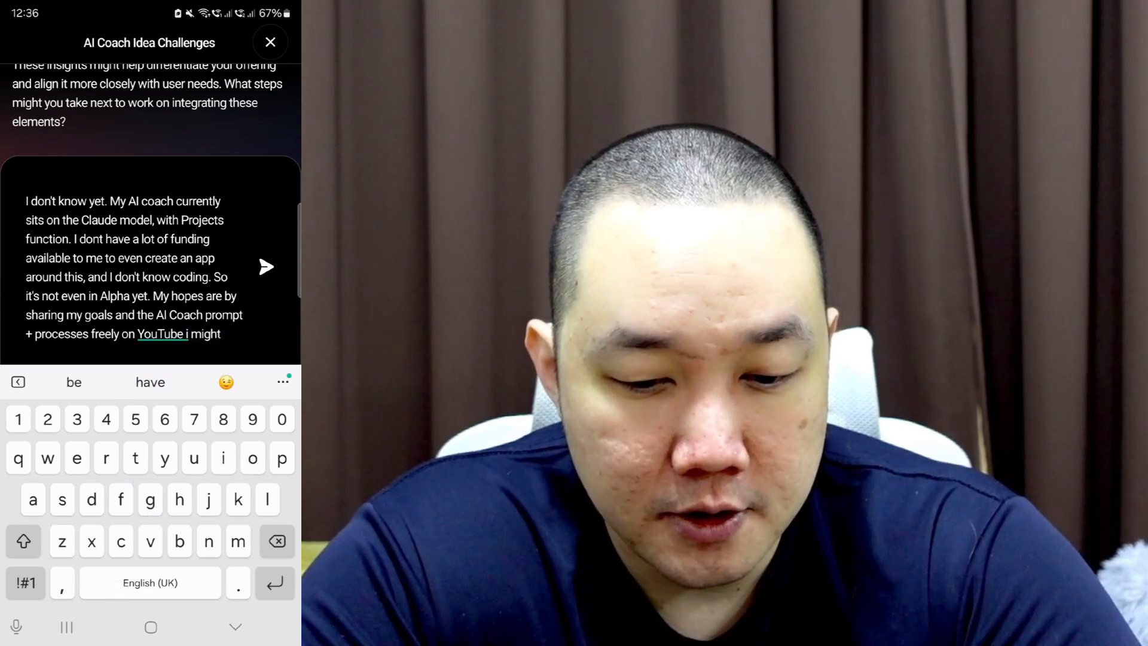
text(attrac)
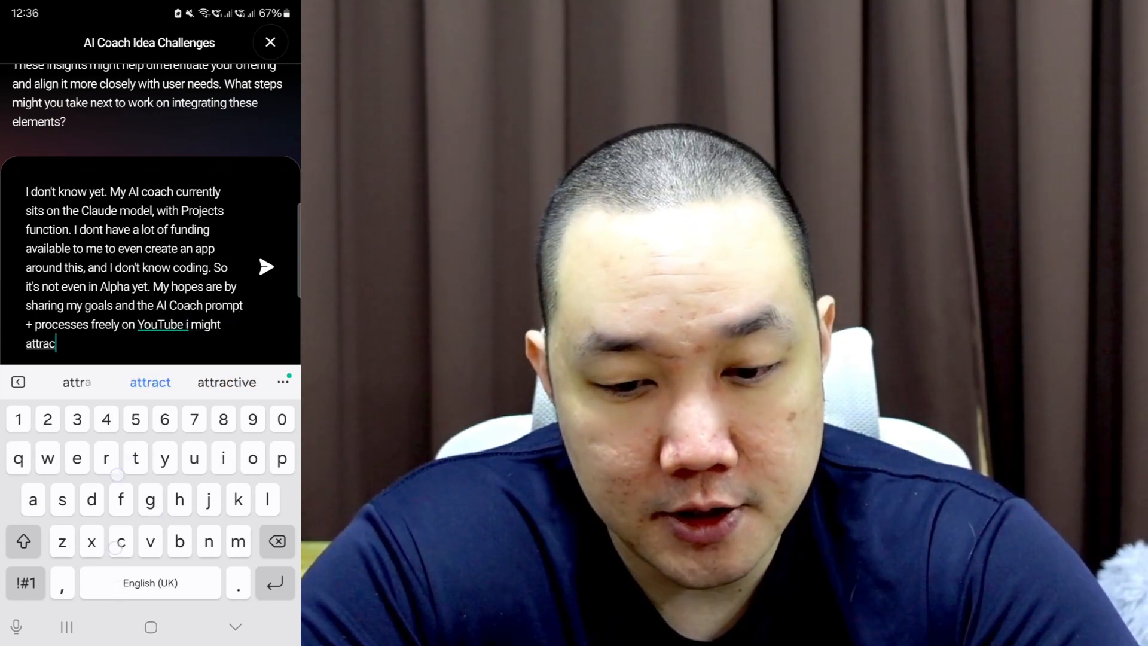
text(t investors or)
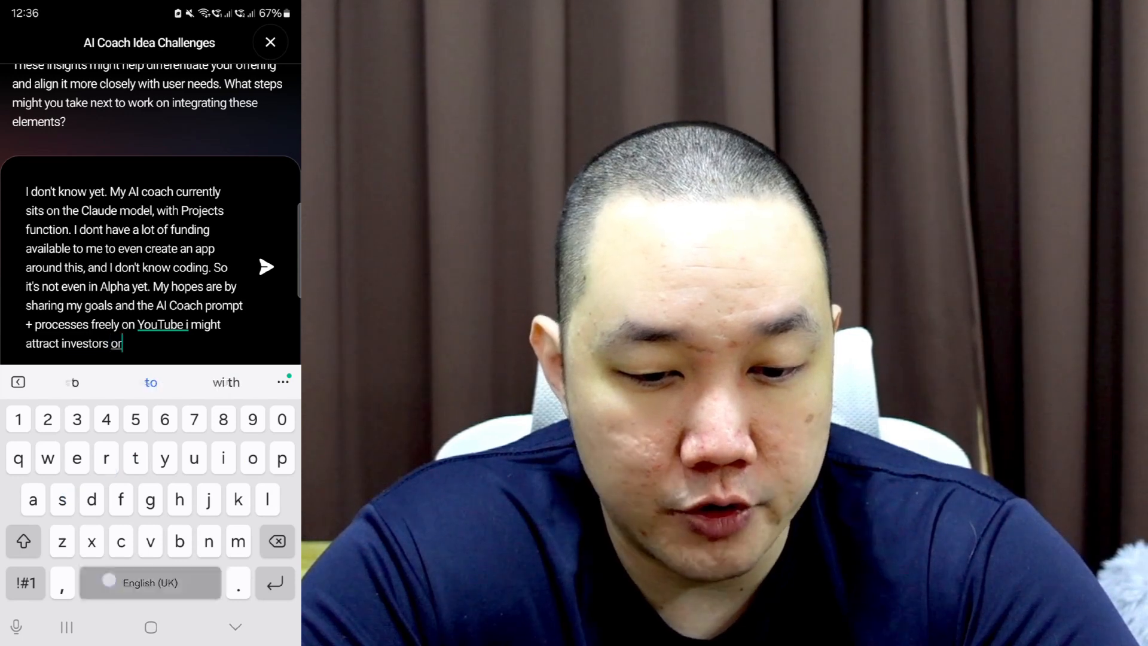
text( suitable partners t)
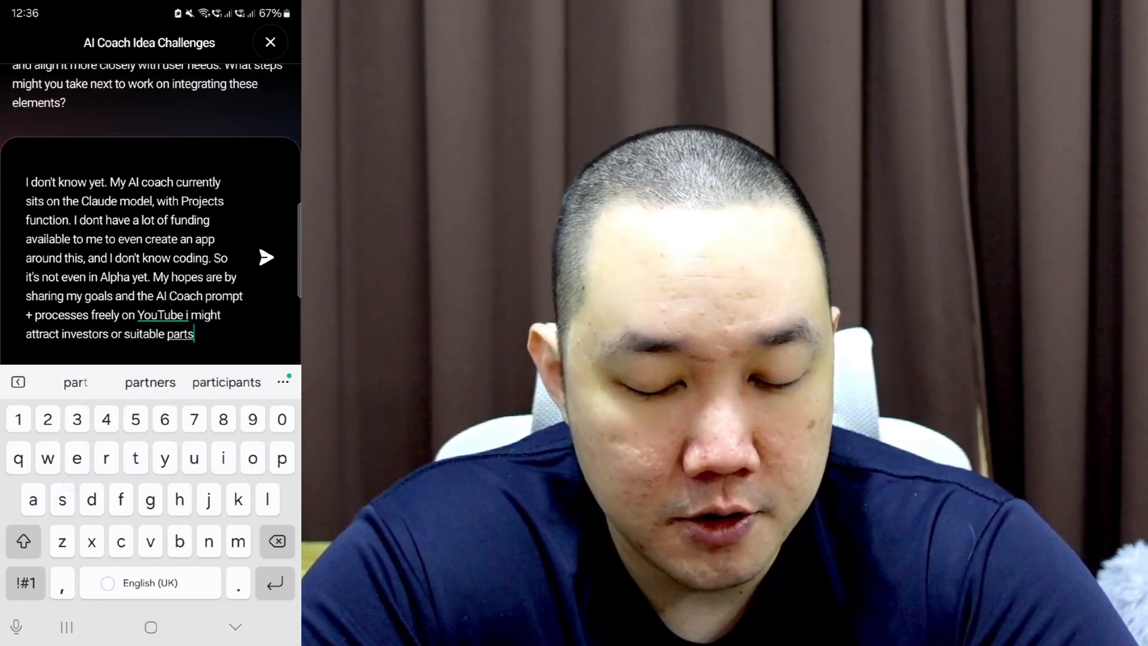
text(o work with )
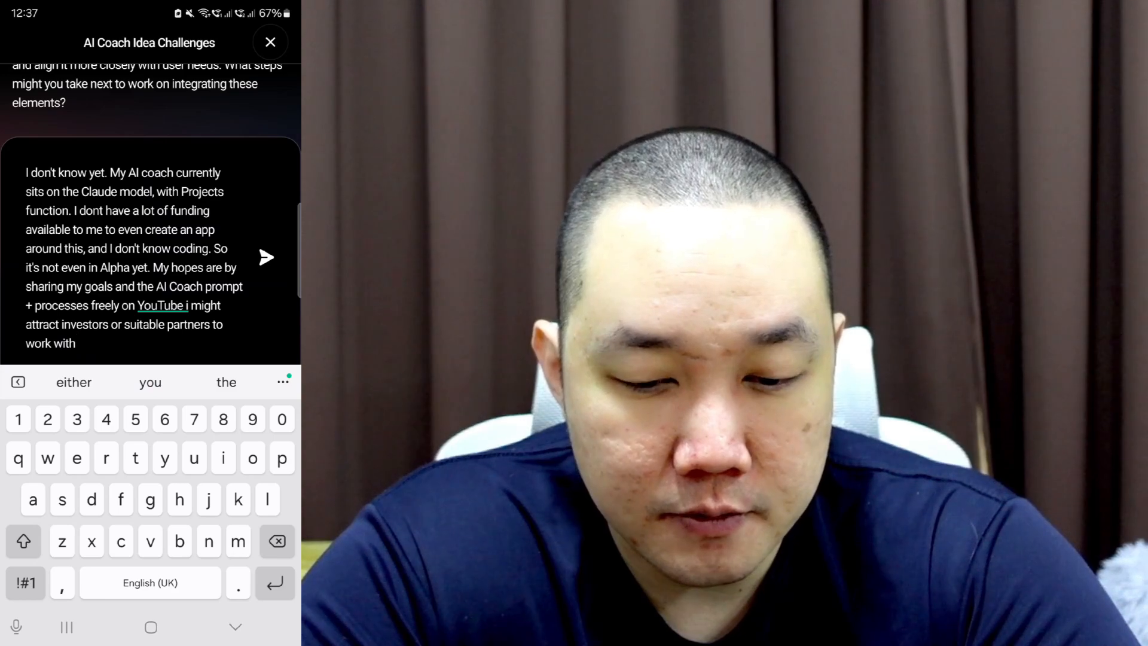
text(for this project)
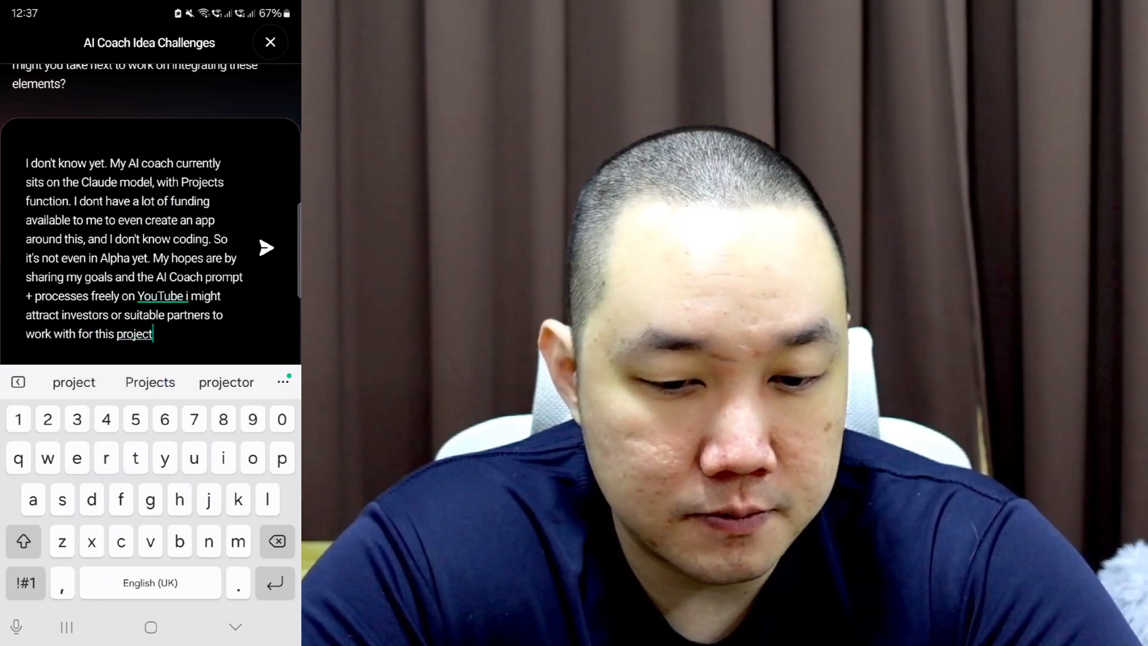
click(266, 247)
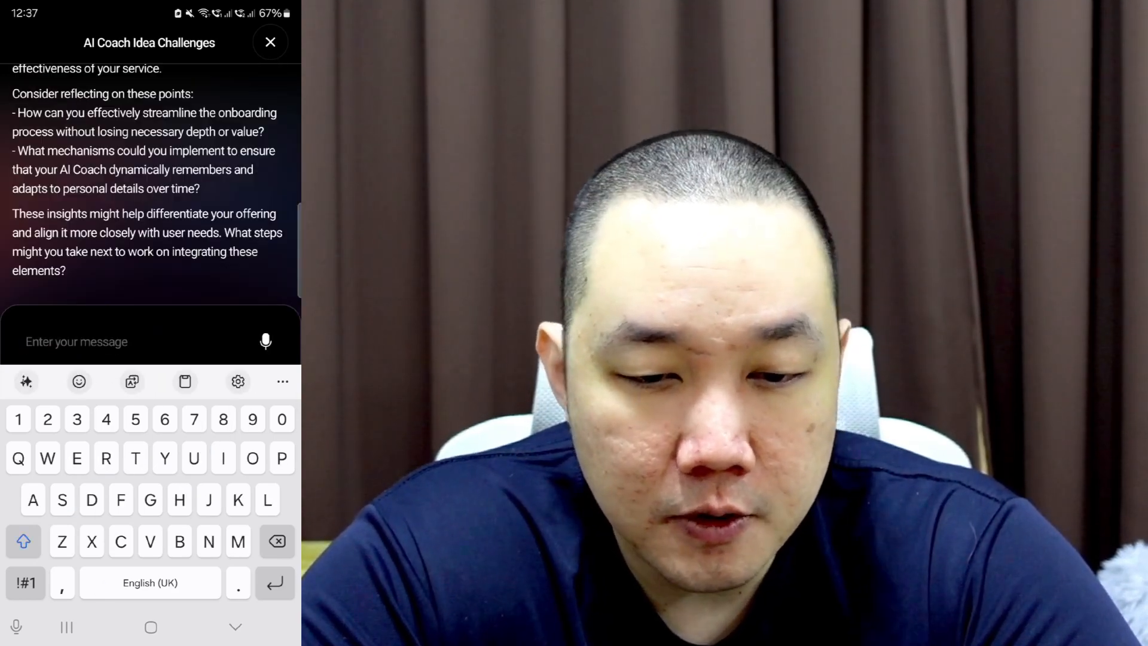
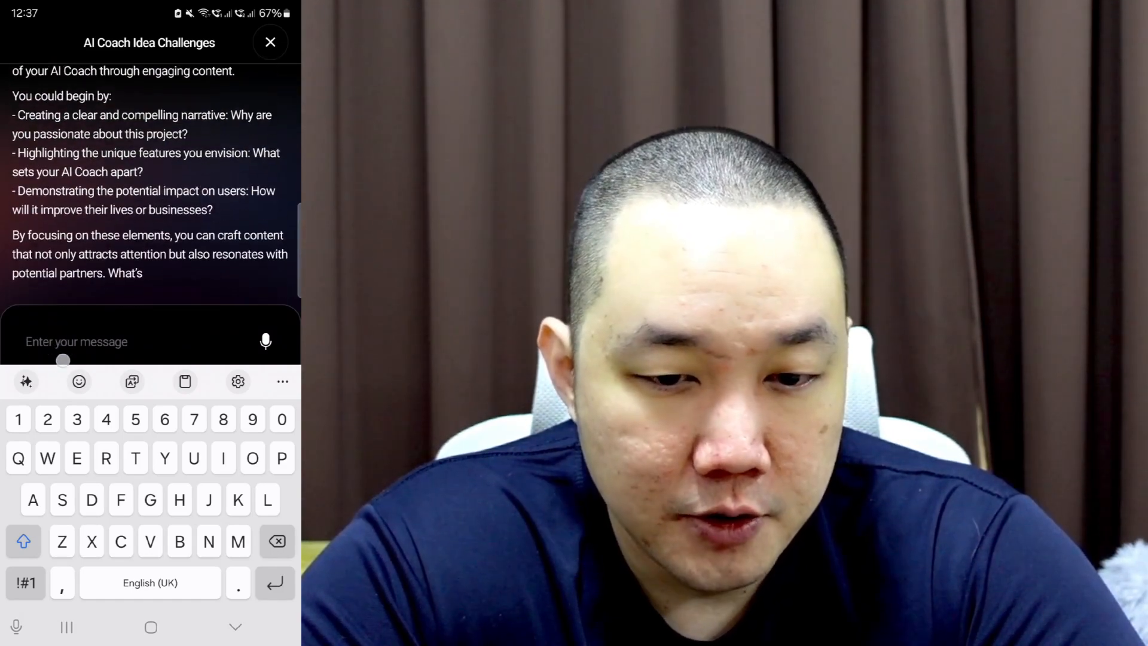
Scroll back through the coach's latest reply to reread it.
scroll(69, 312, up, 5)
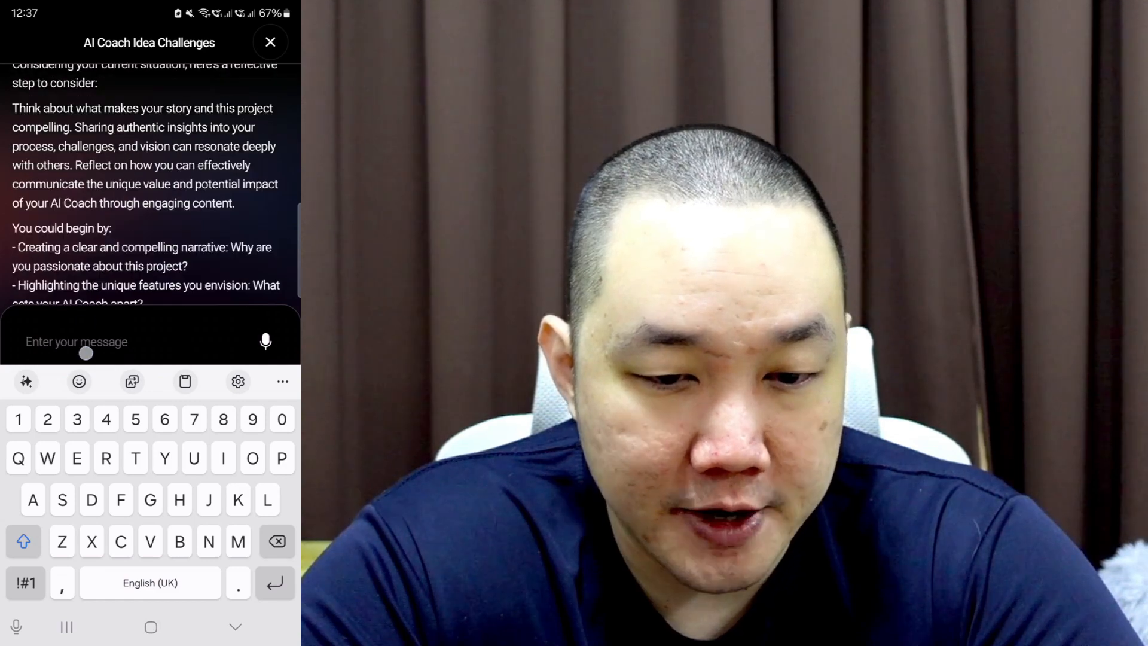
scroll(69, 312, up, 1)
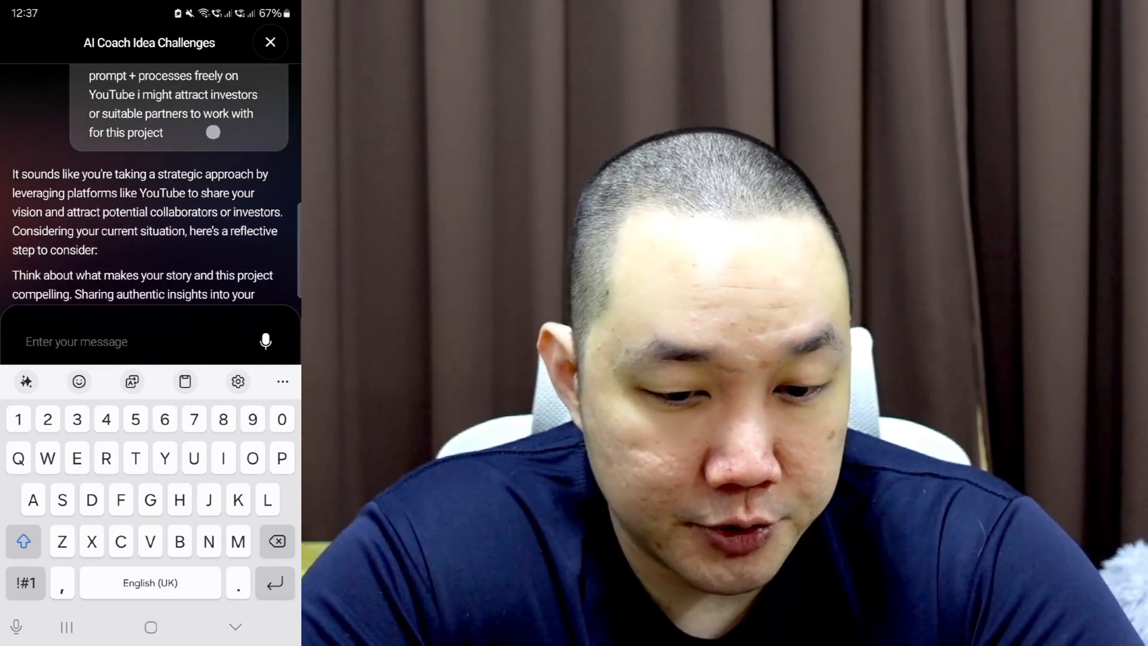
scroll(46, 273, down, 2)
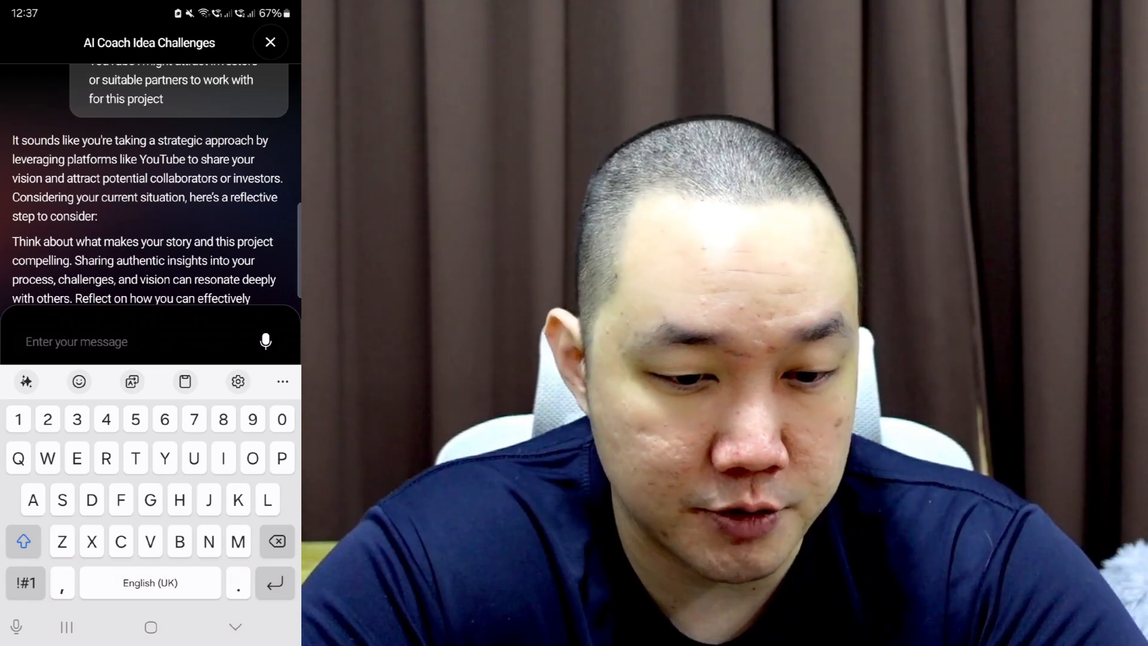
scroll(18, 207, down, 4)
scroll(18, 207, down, 1)
scroll(39, 261, down, 2)
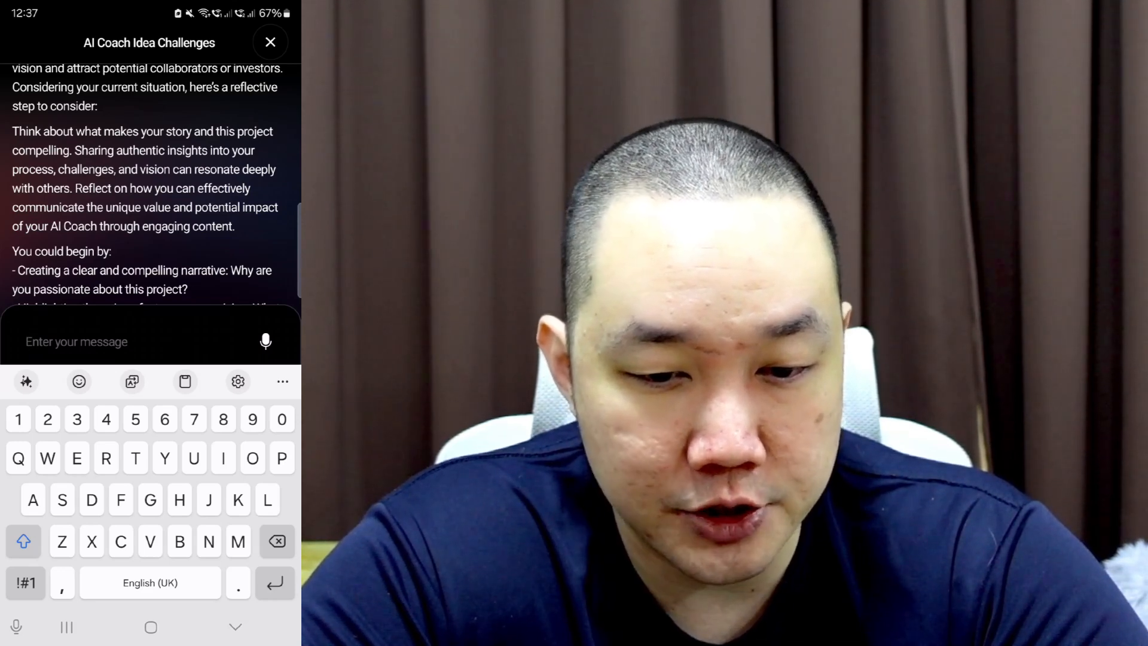
scroll(21, 174, down, 2)
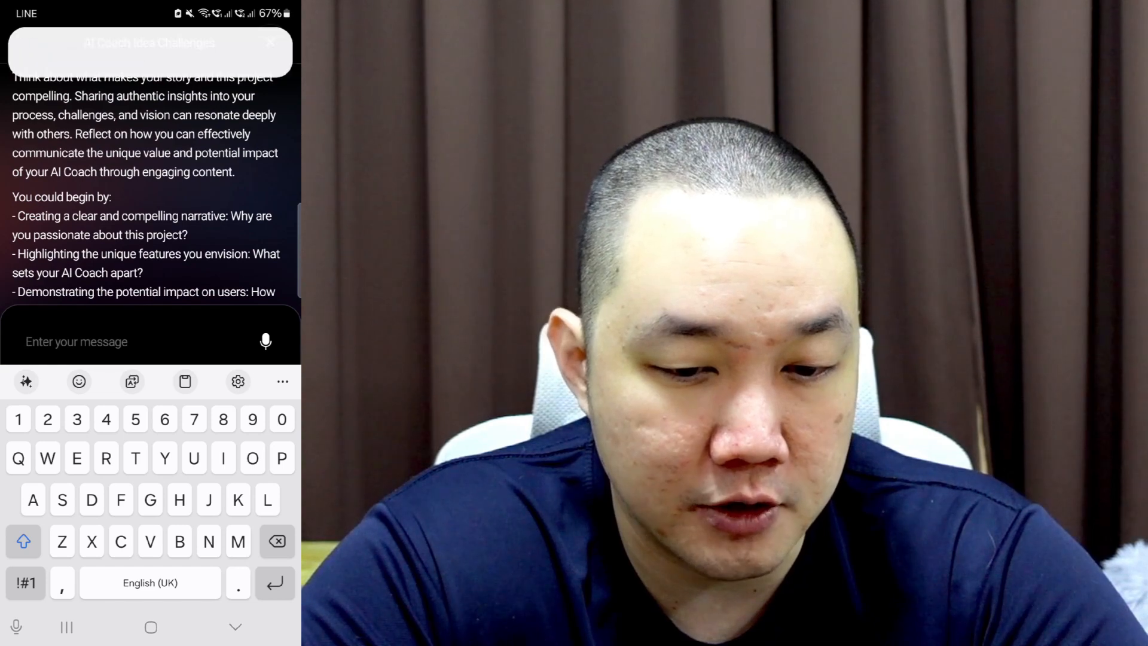
scroll(34, 223, down, 1)
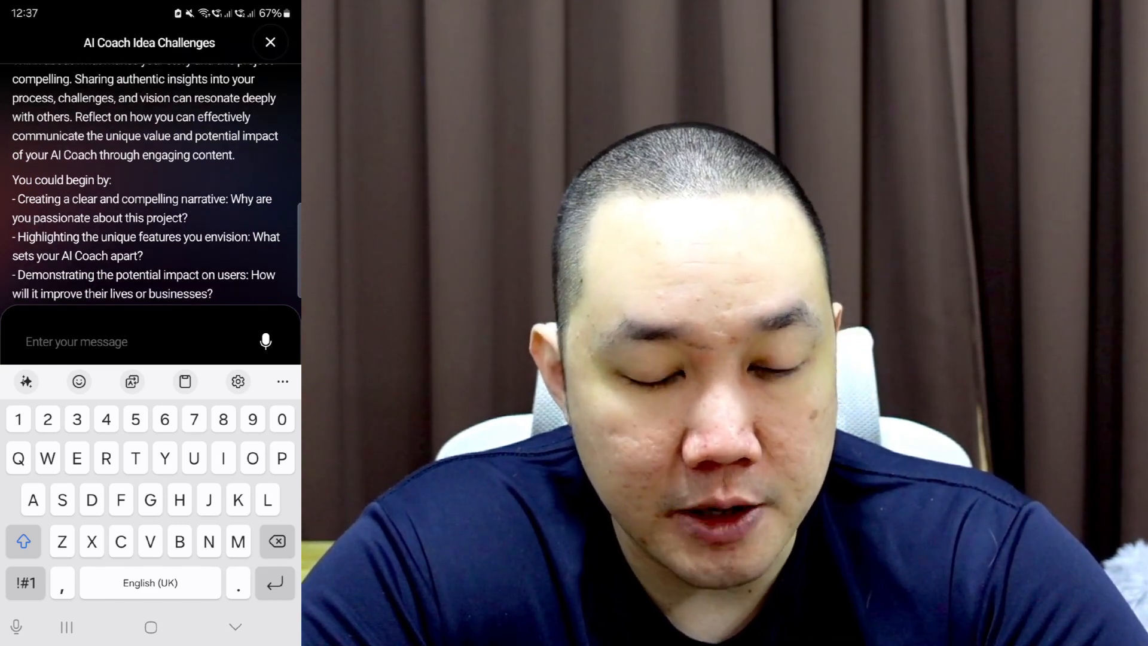
scroll(60, 233, down, 1)
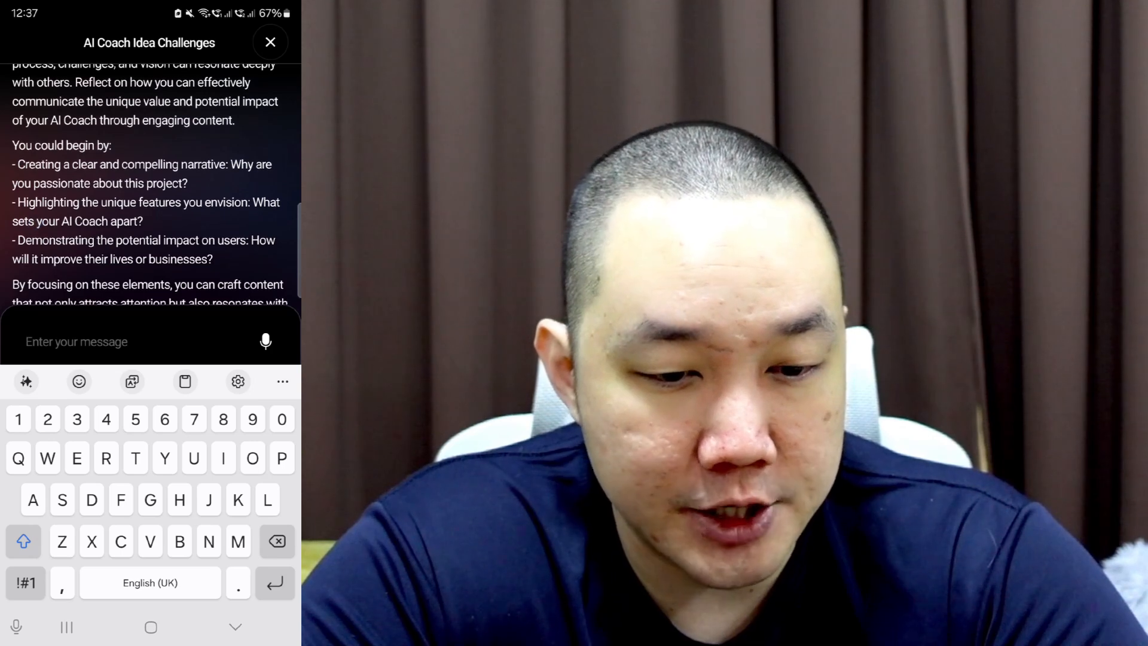
scroll(28, 265, down, 1)
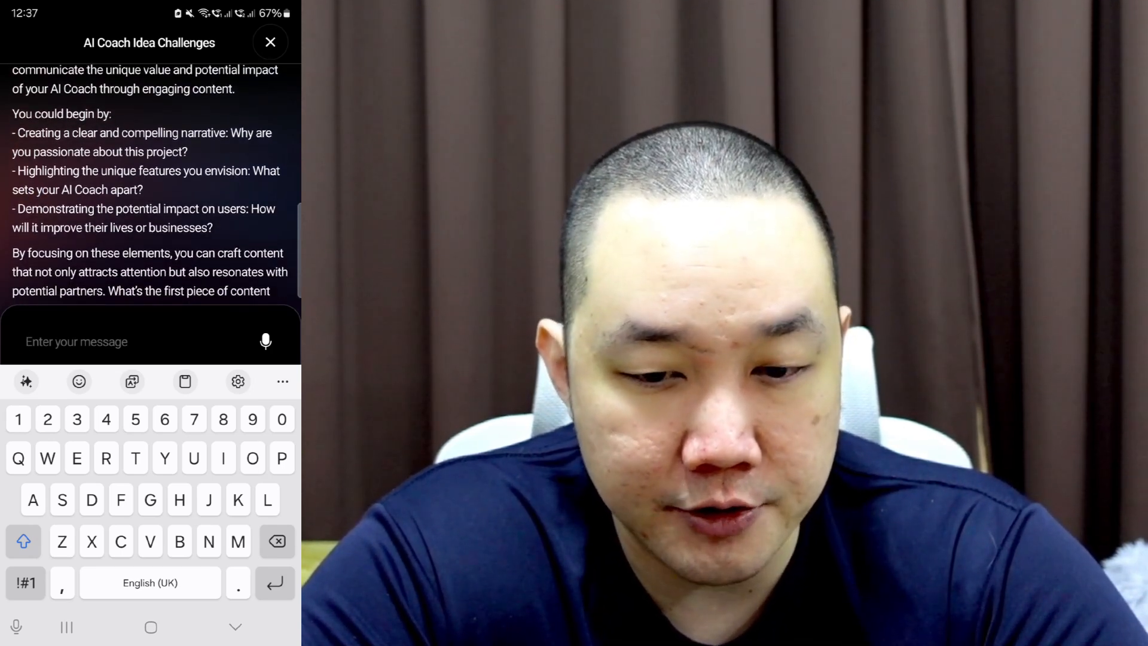
scroll(45, 215, down, 1)
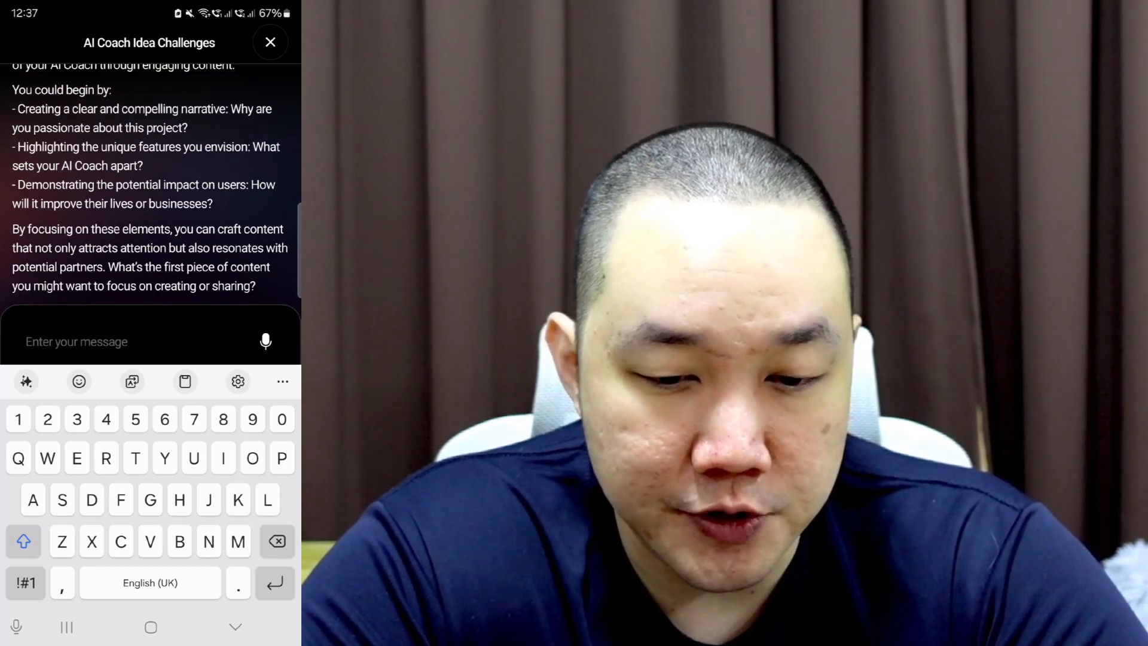
scroll(42, 269, down, 1)
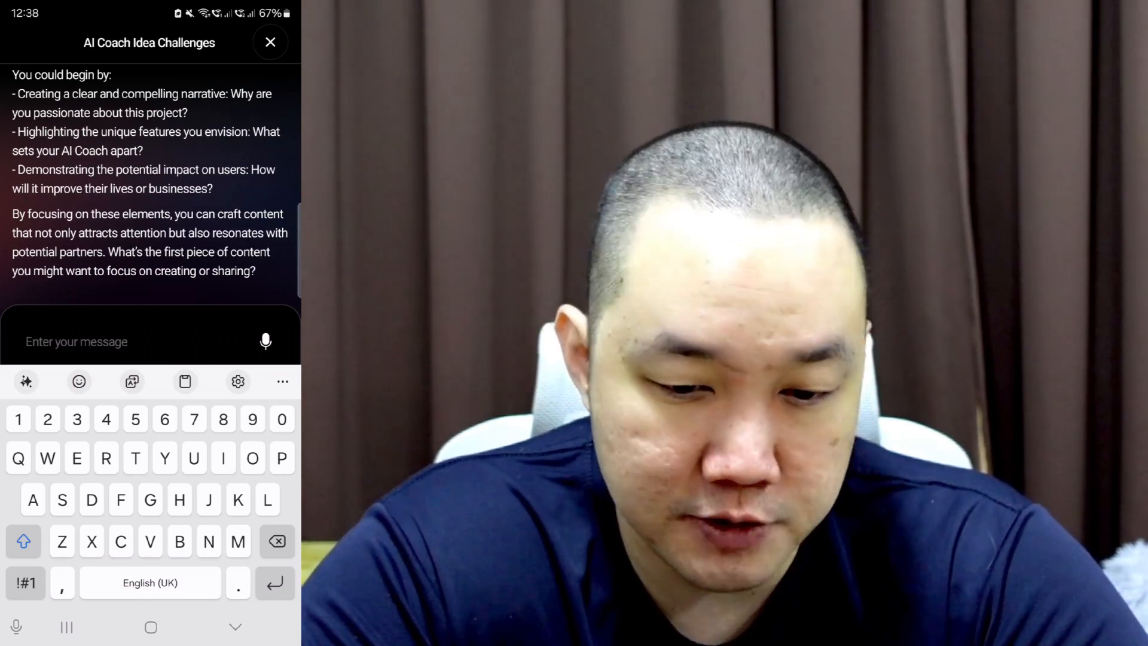
Begin the reply: a long video already contrasts current AI guidance with the AI Coach way.
click(43, 339)
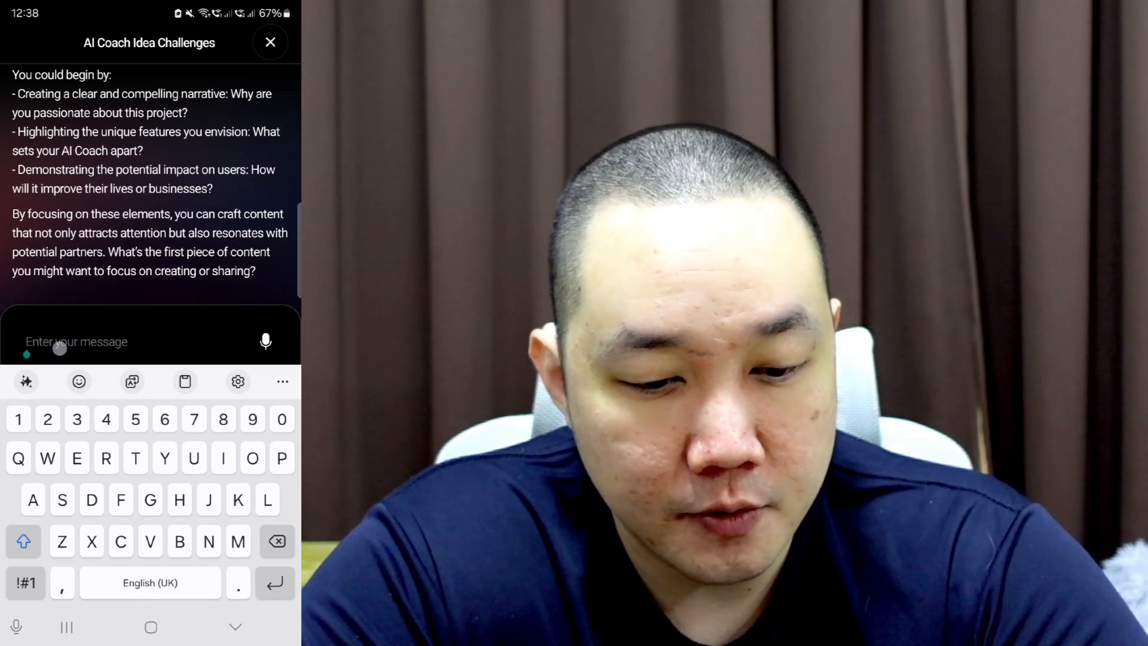
text(I've already)
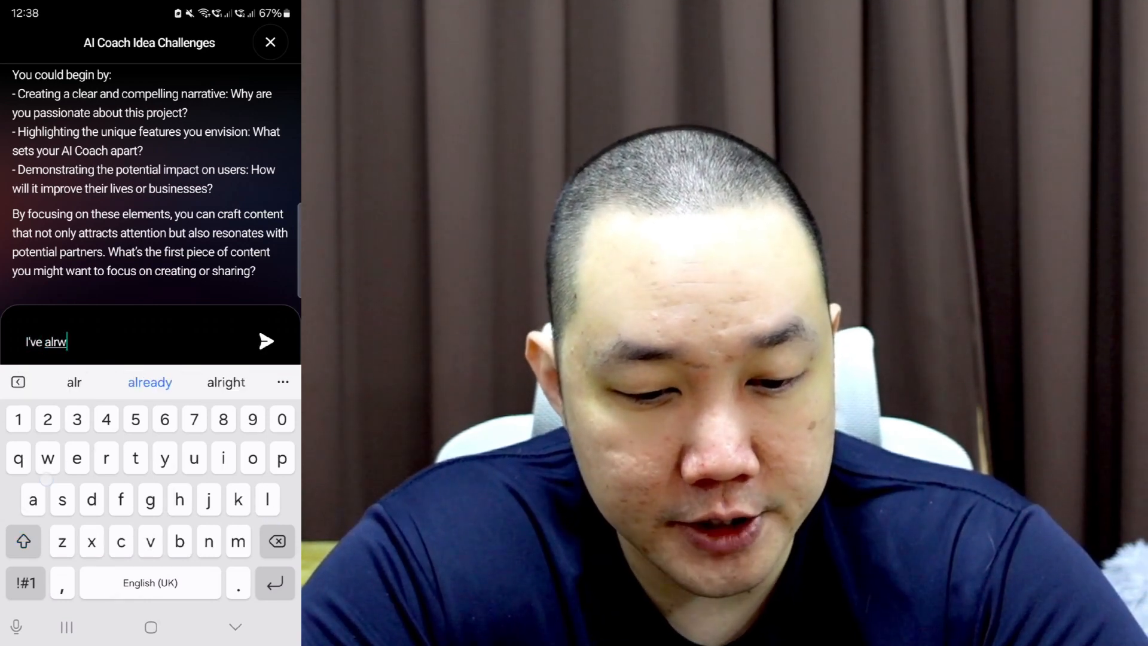
text( mad)
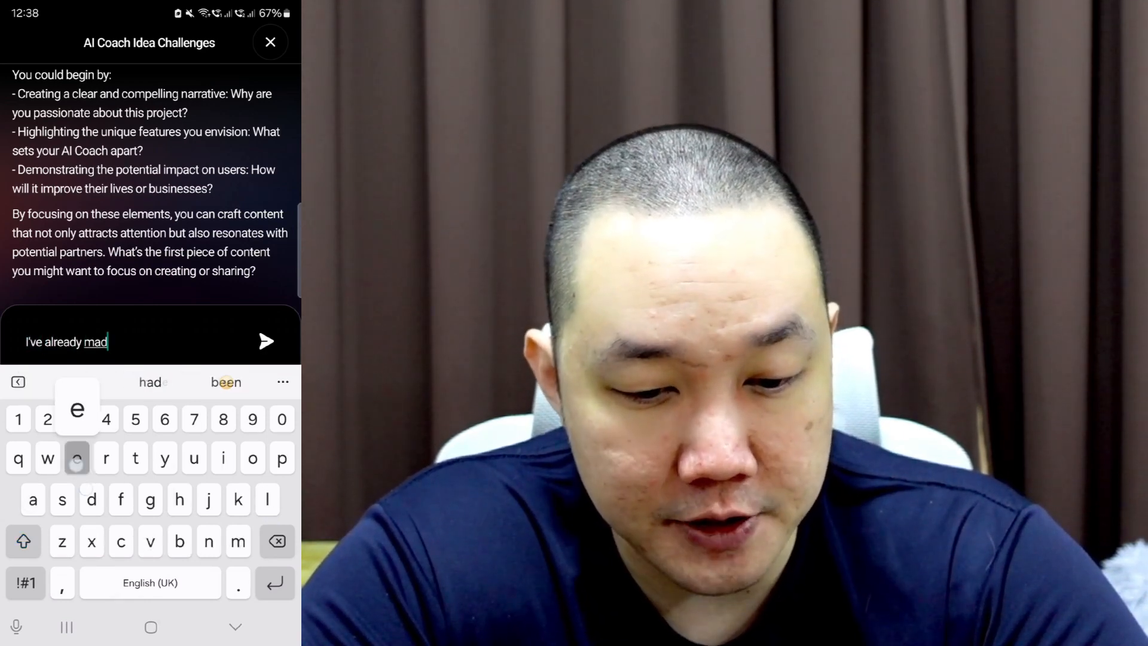
text(e a vety long)
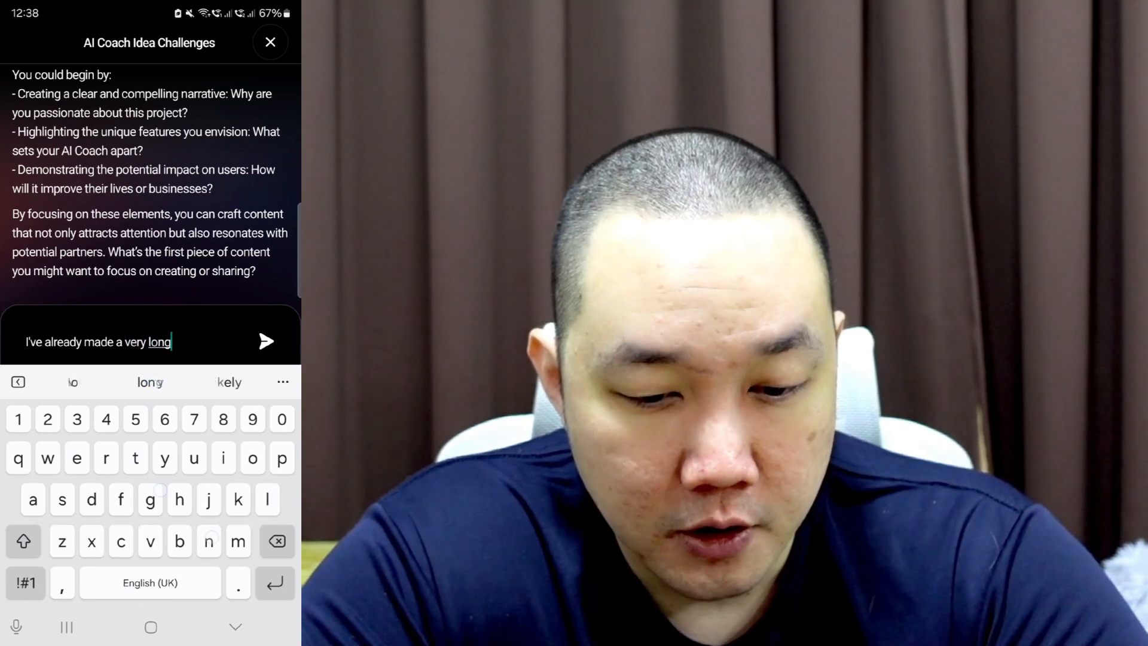
text( video on this)
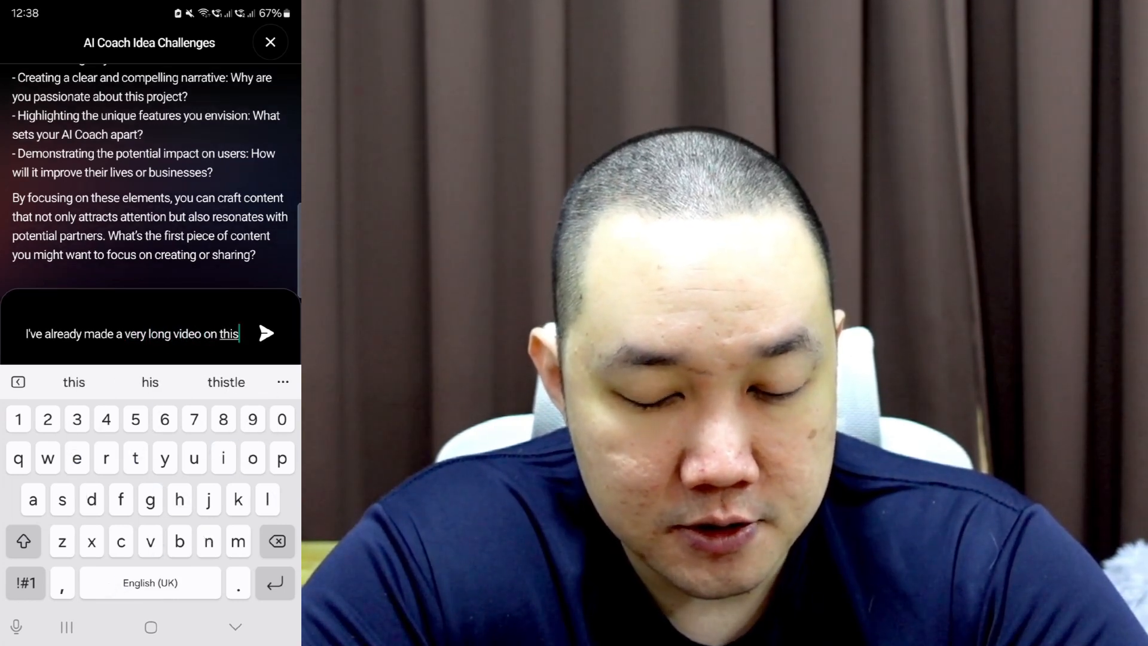
text( shwoing pe)
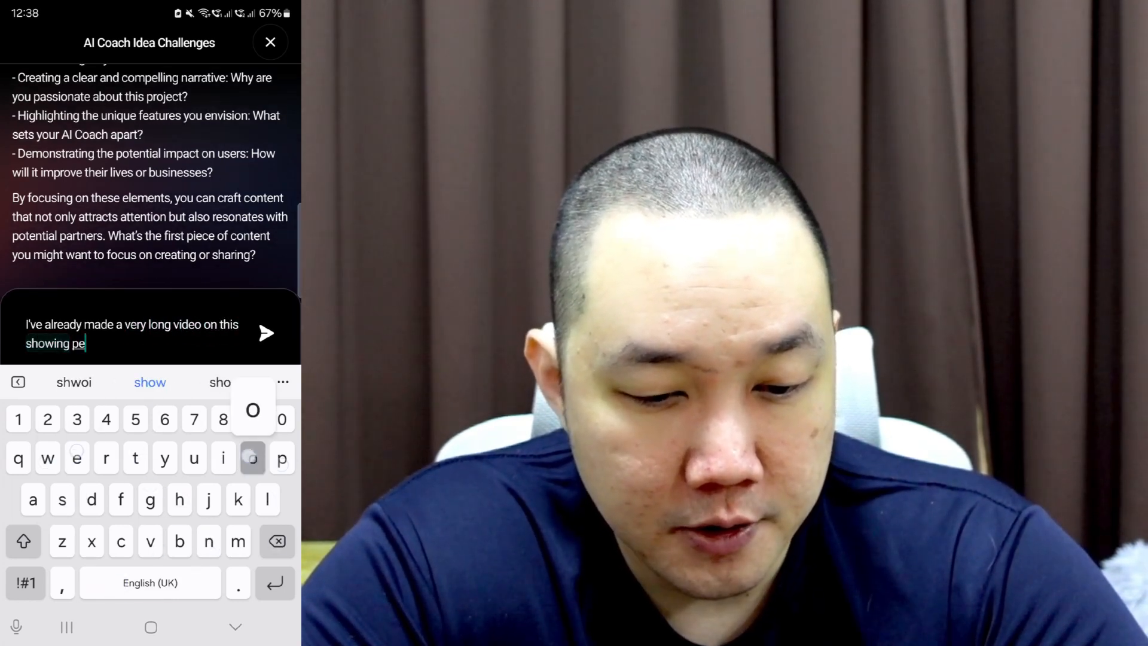
text(ople the diffe)
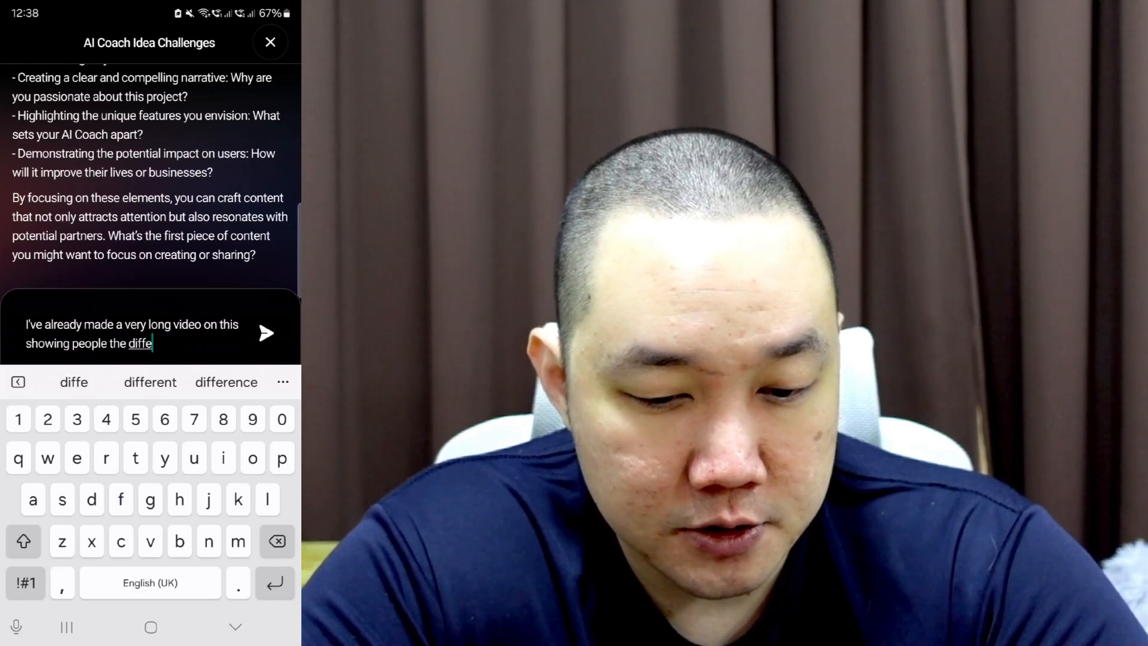
text(rence between where)
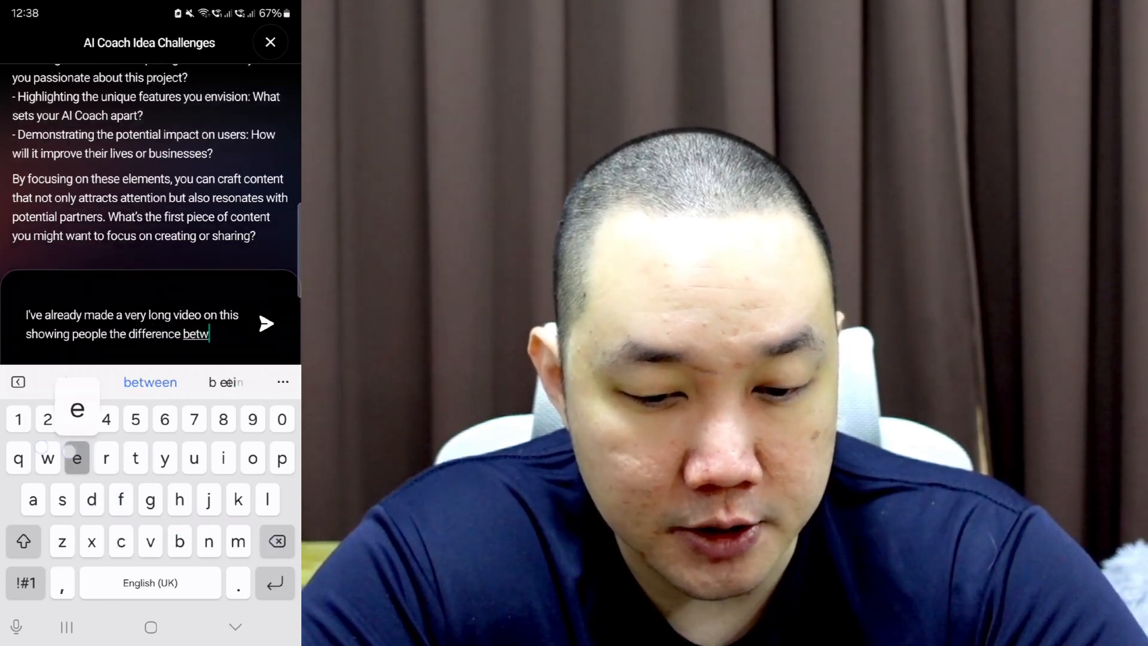
key(BackSpace)
key(BackSpace)
key(BackSpace)
key(BackSpace)
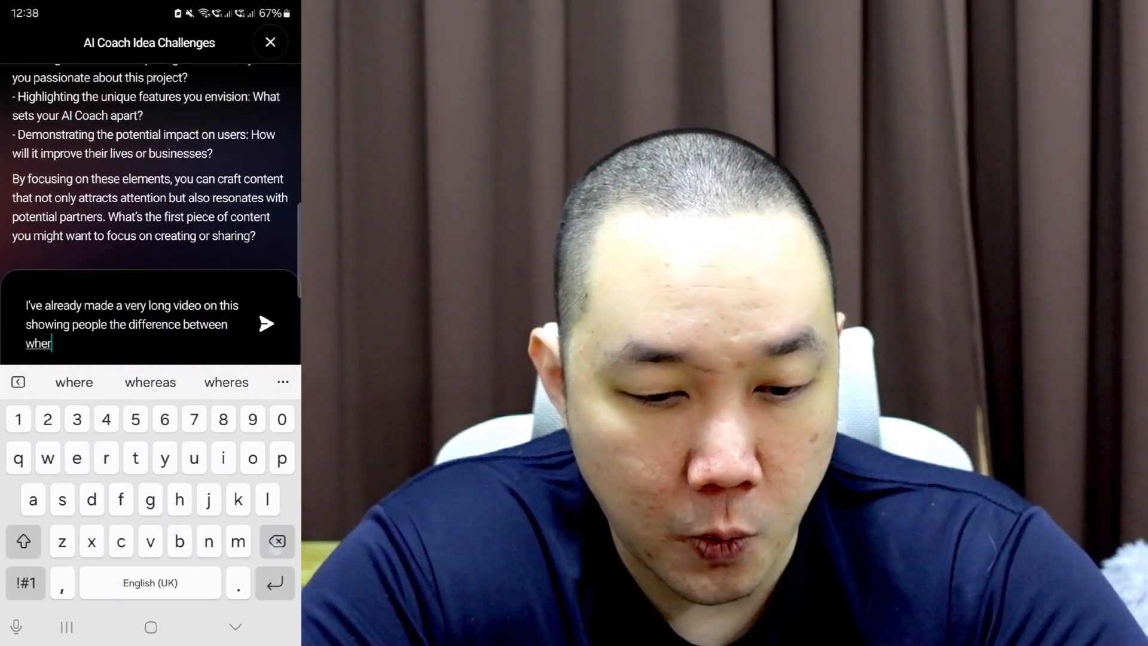
text(how )
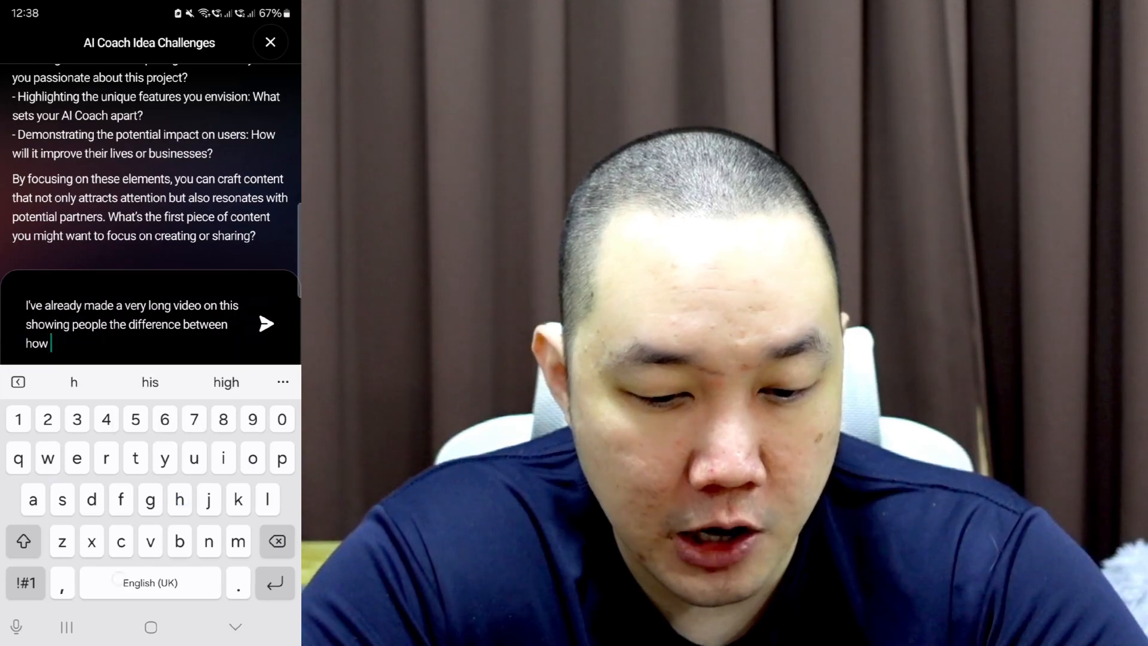
text(they're going about th)
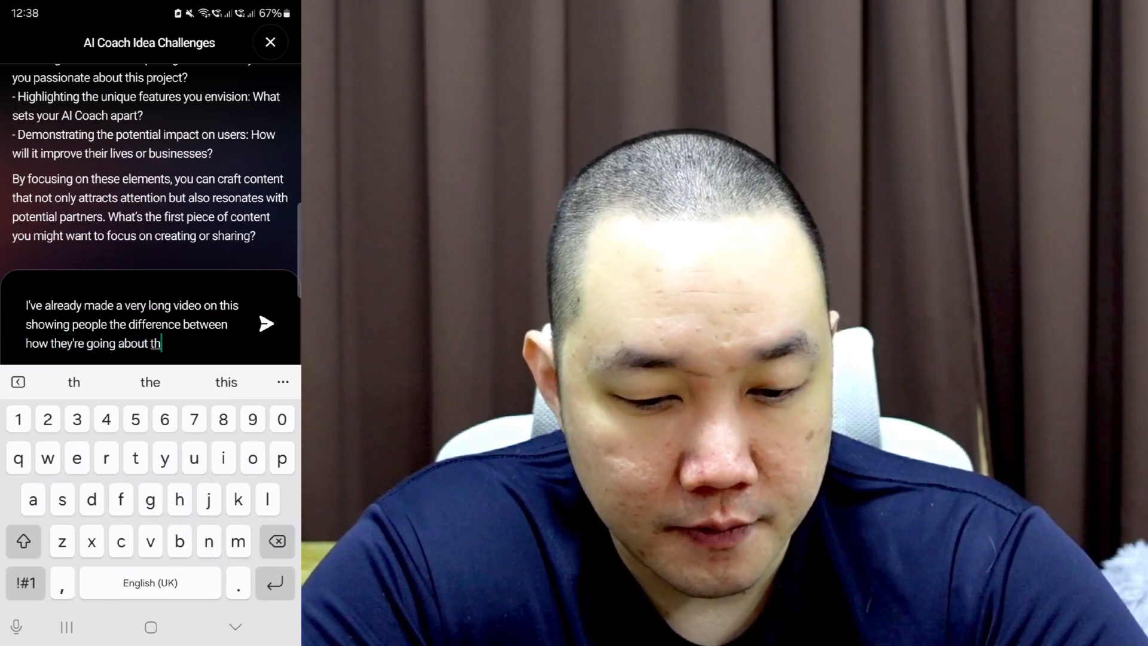
key(BackSpace)
key(BackSpace)
text(getting g)
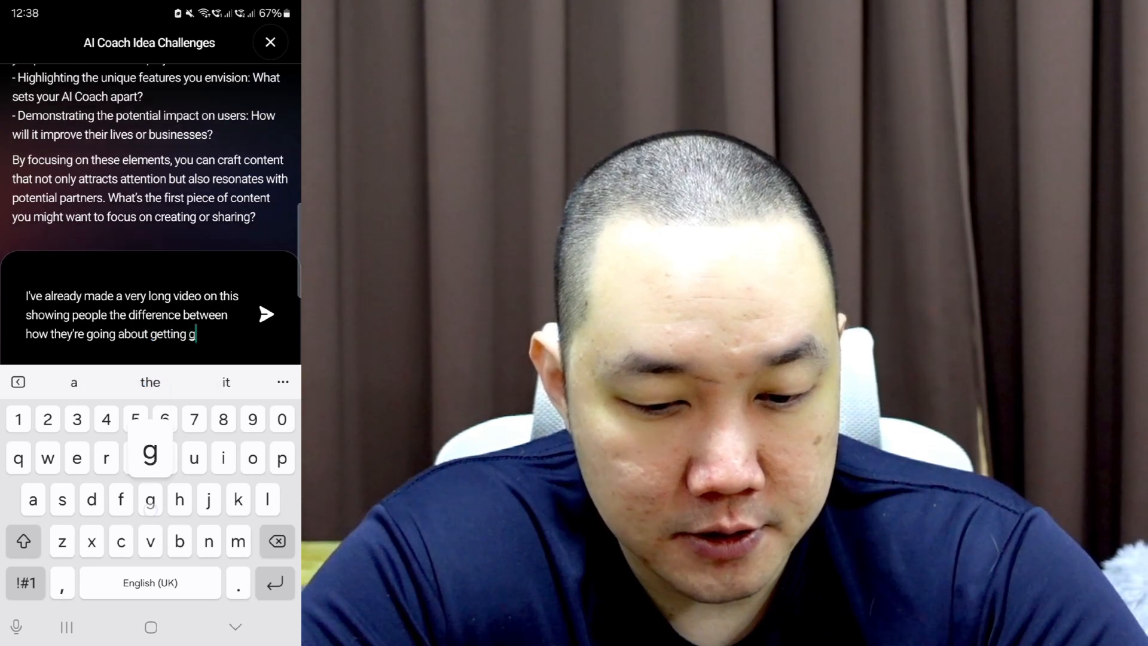
text(uidanc)
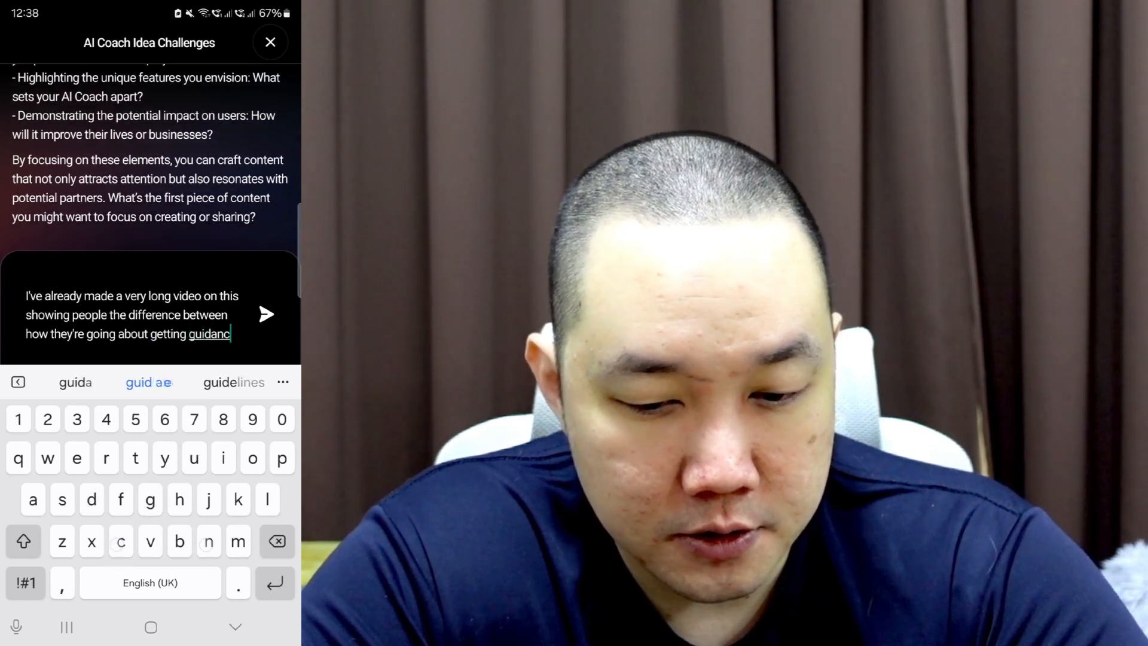
text(e from AI r)
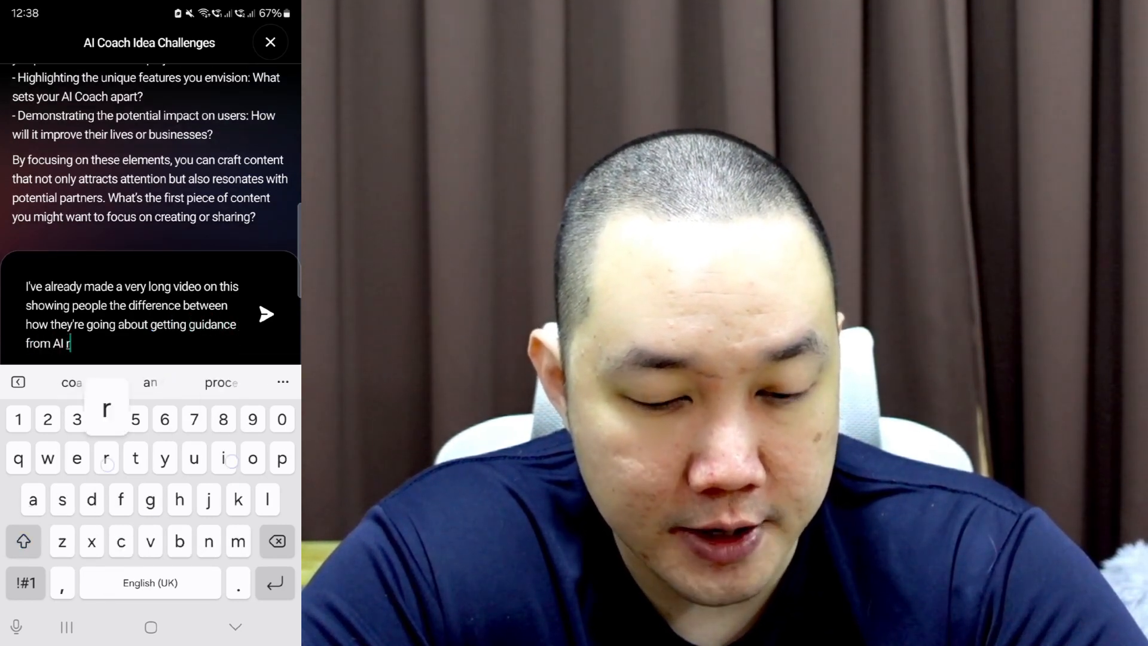
text(ight now, v)
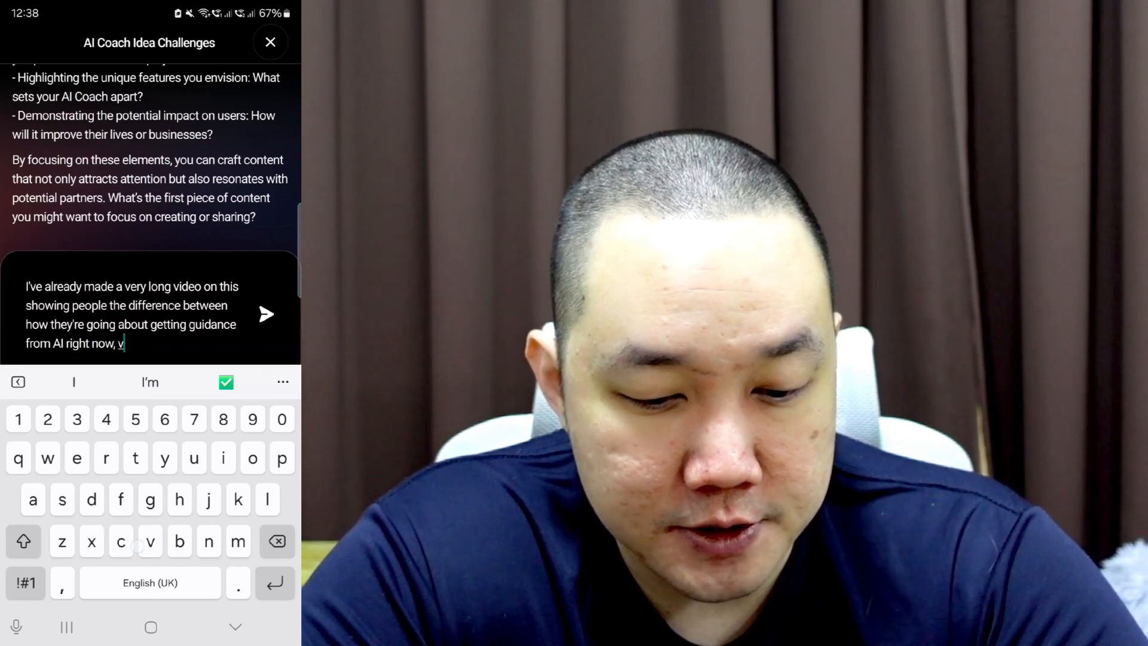
text(s how to a)
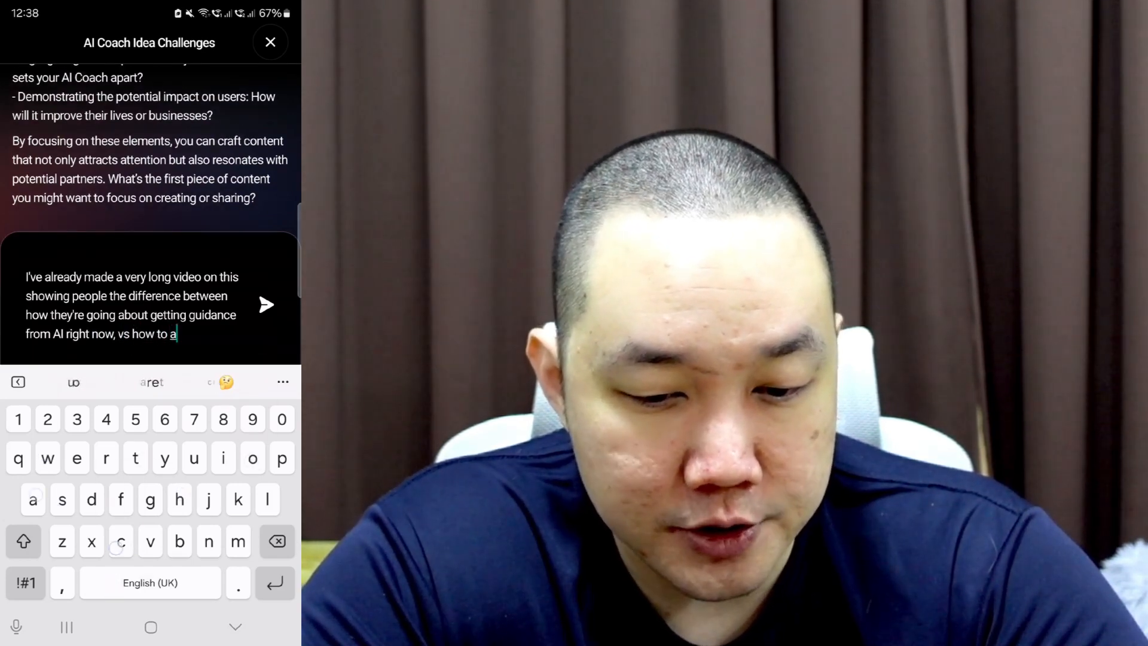
text(ctually use t)
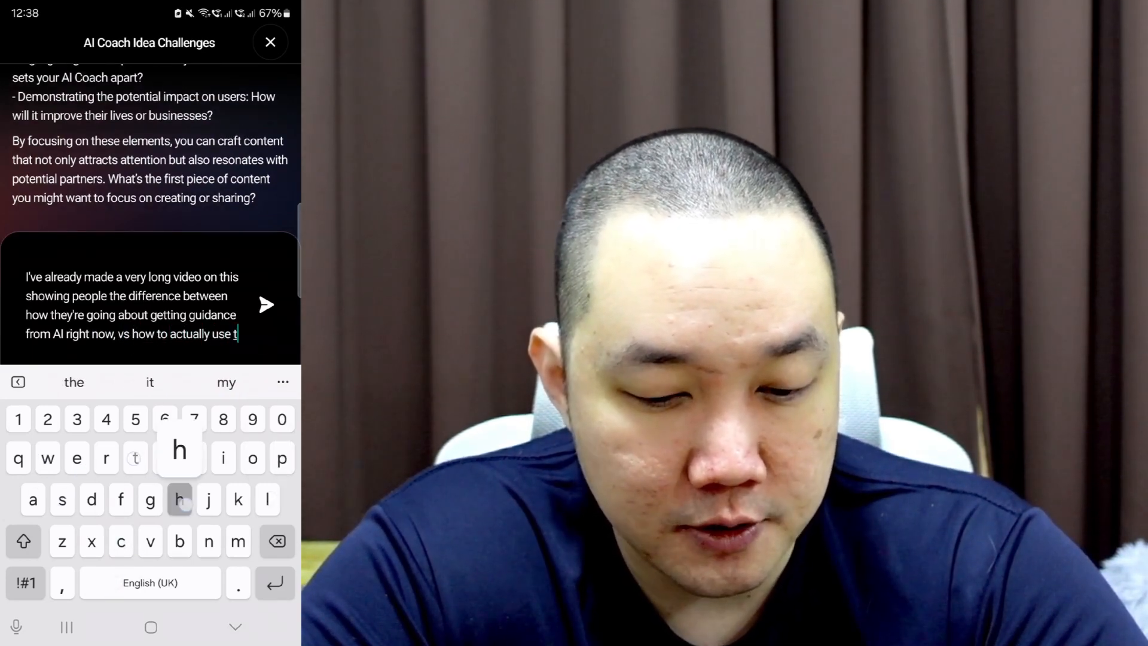
text(he frontier models)
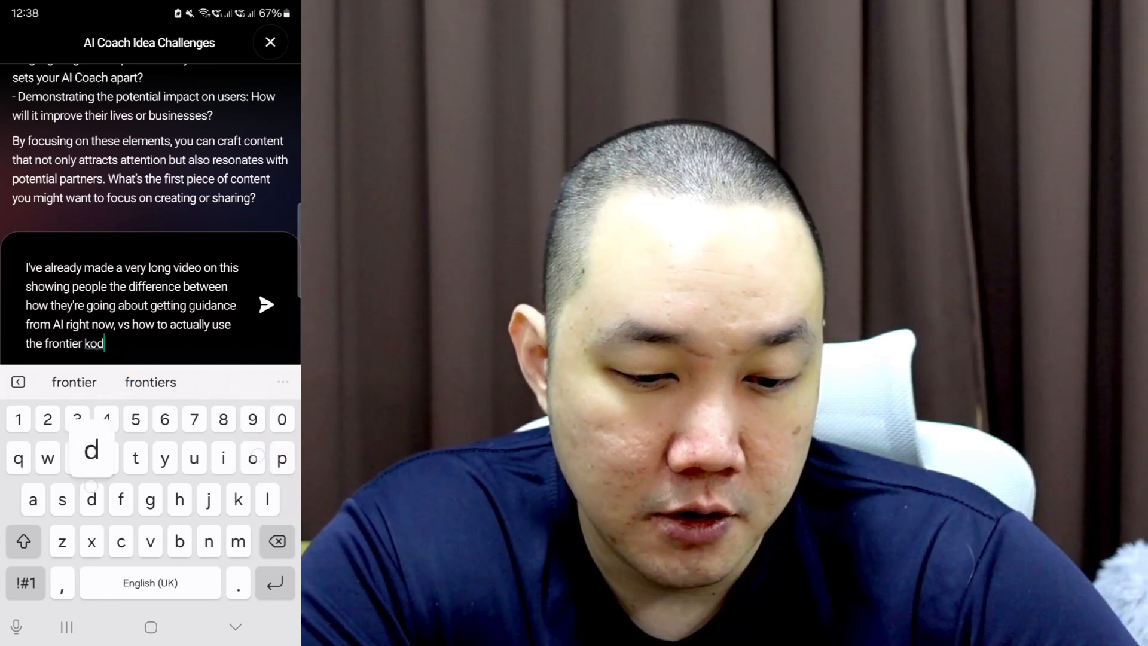
key(BackSpace)
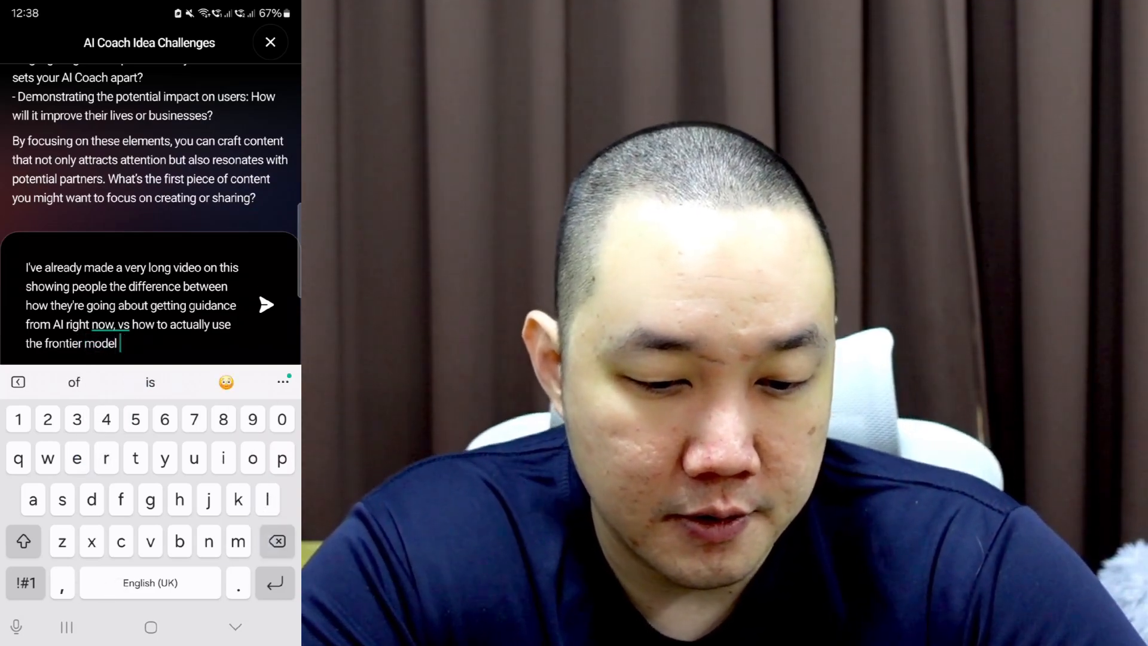
text(the )
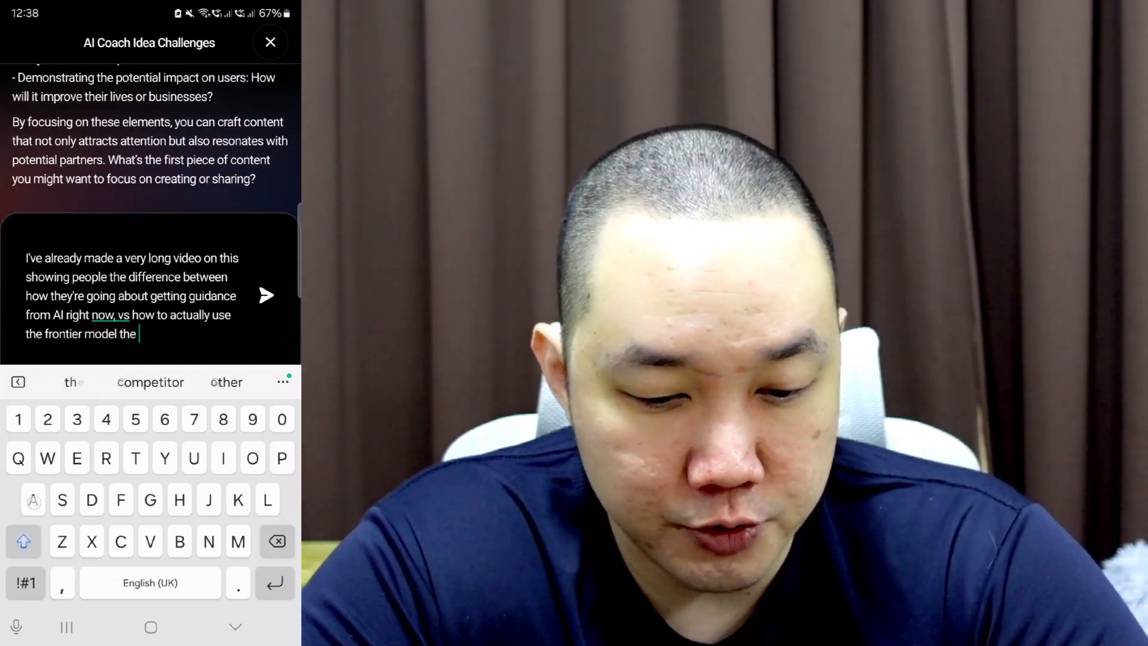
text(AI Coach wau)
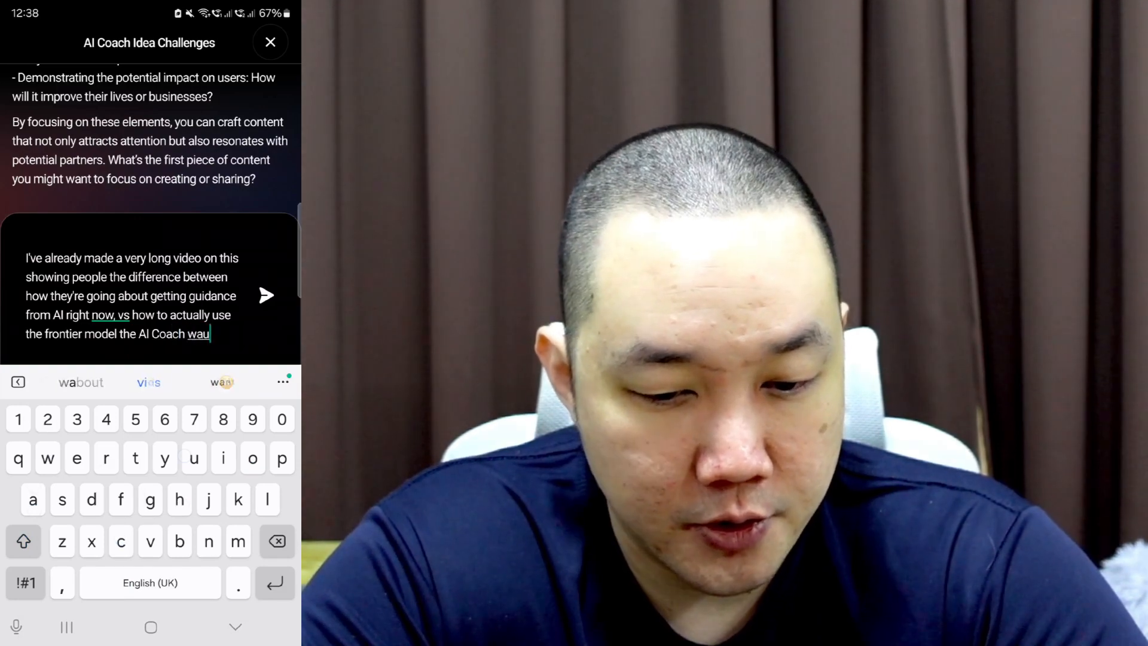
key(BackSpace)
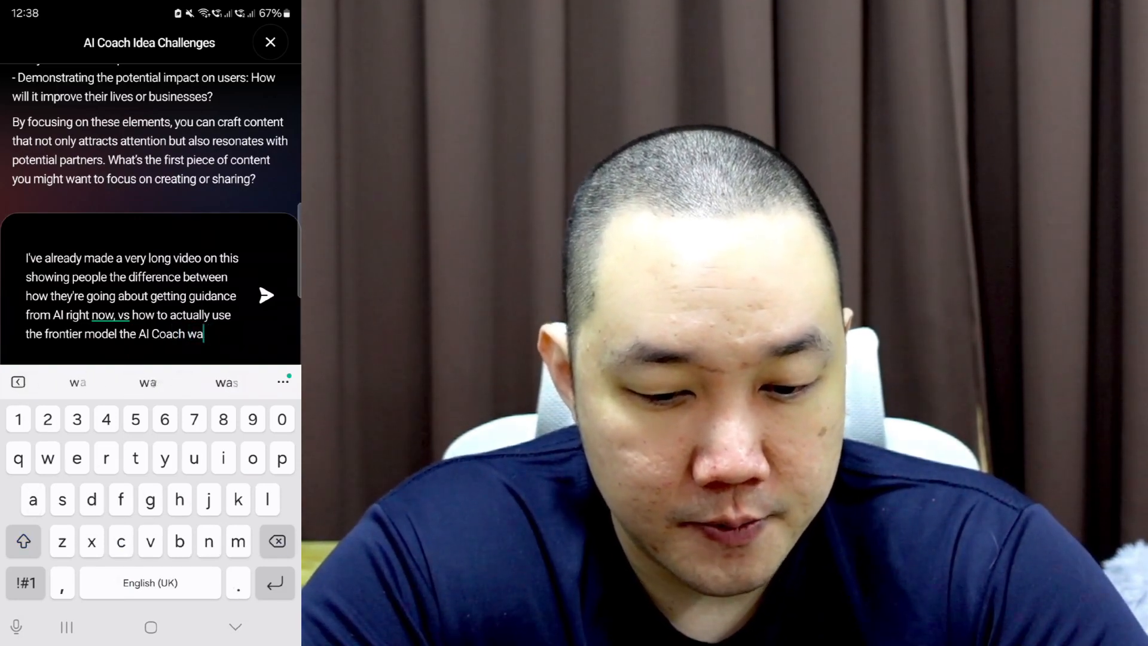
text(y. )
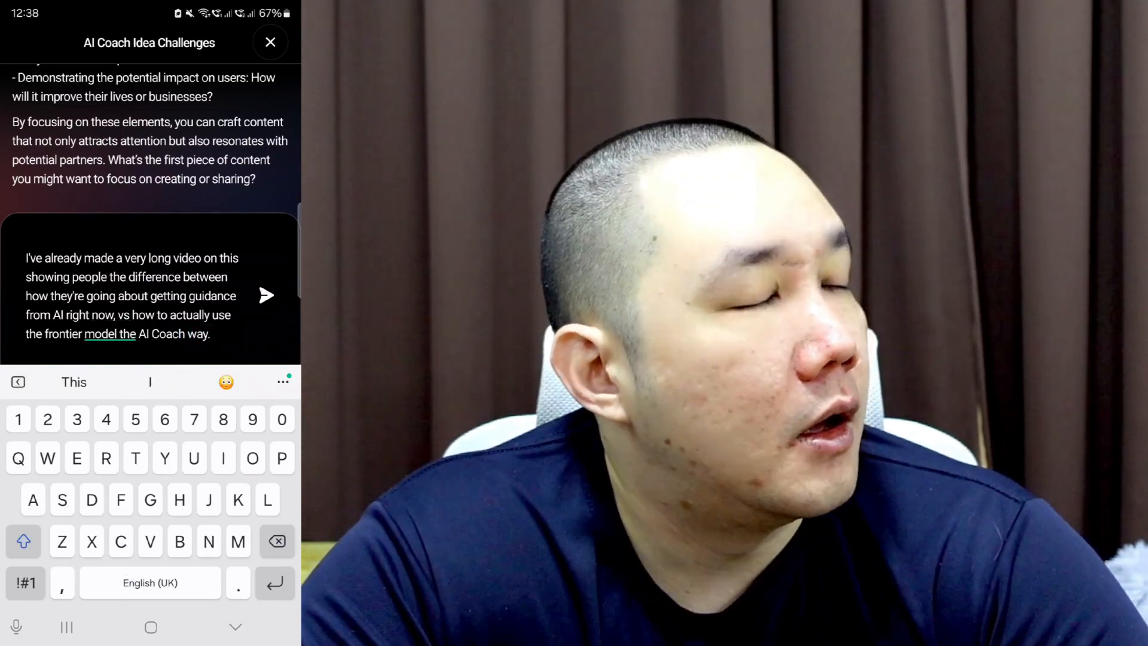
text(It )
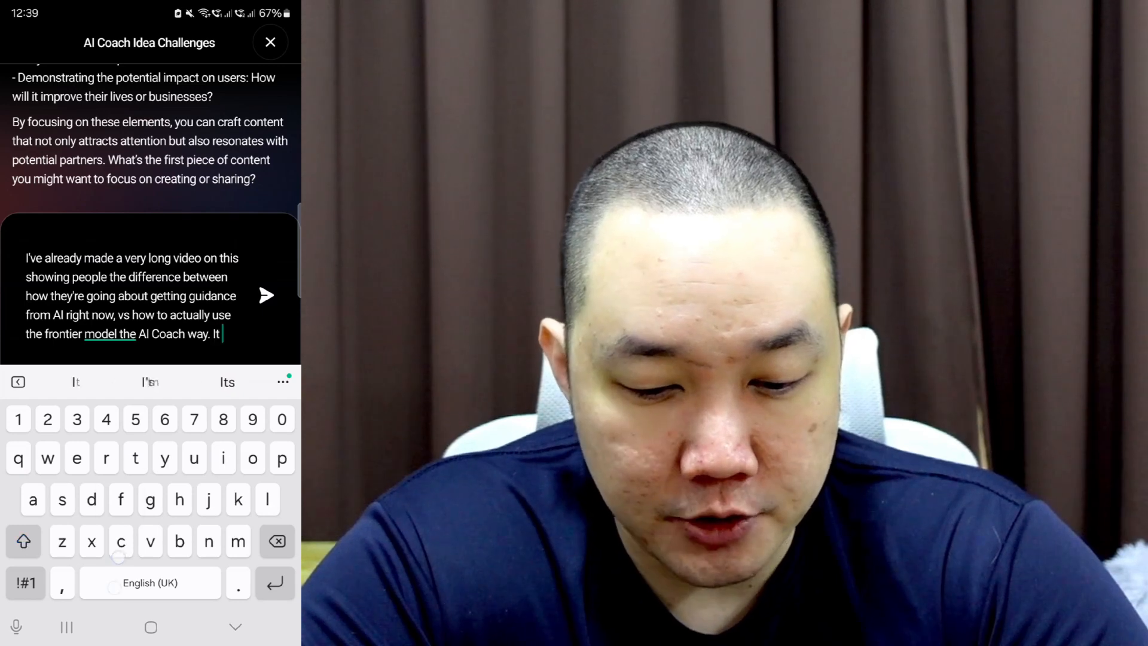
text(contained dem)
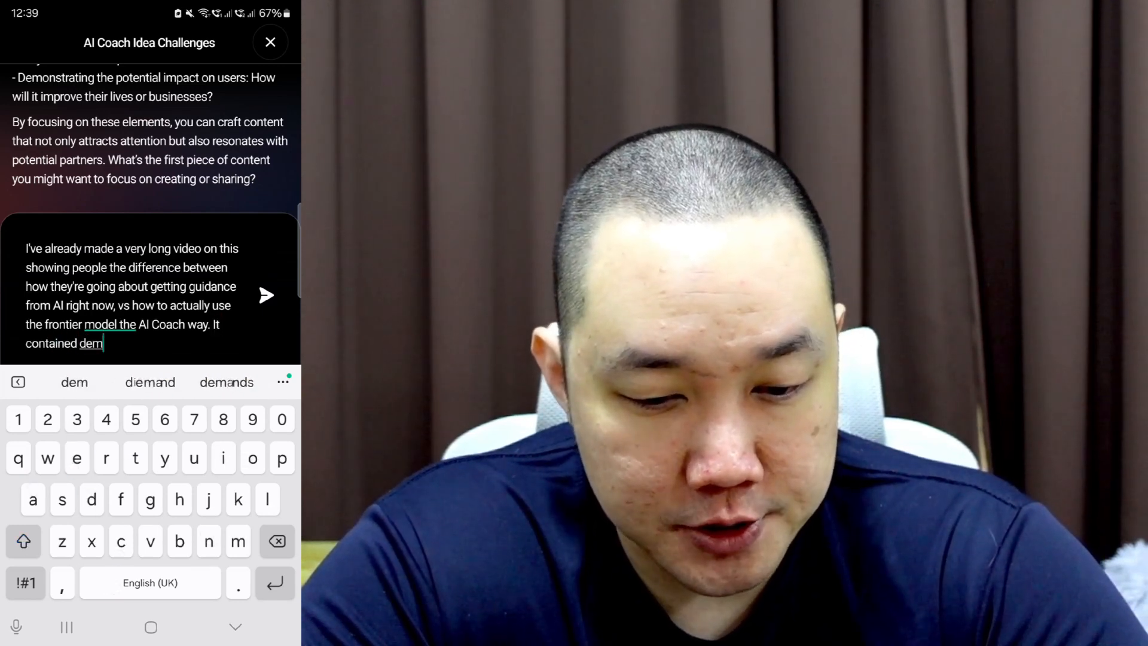
text(onstrations)
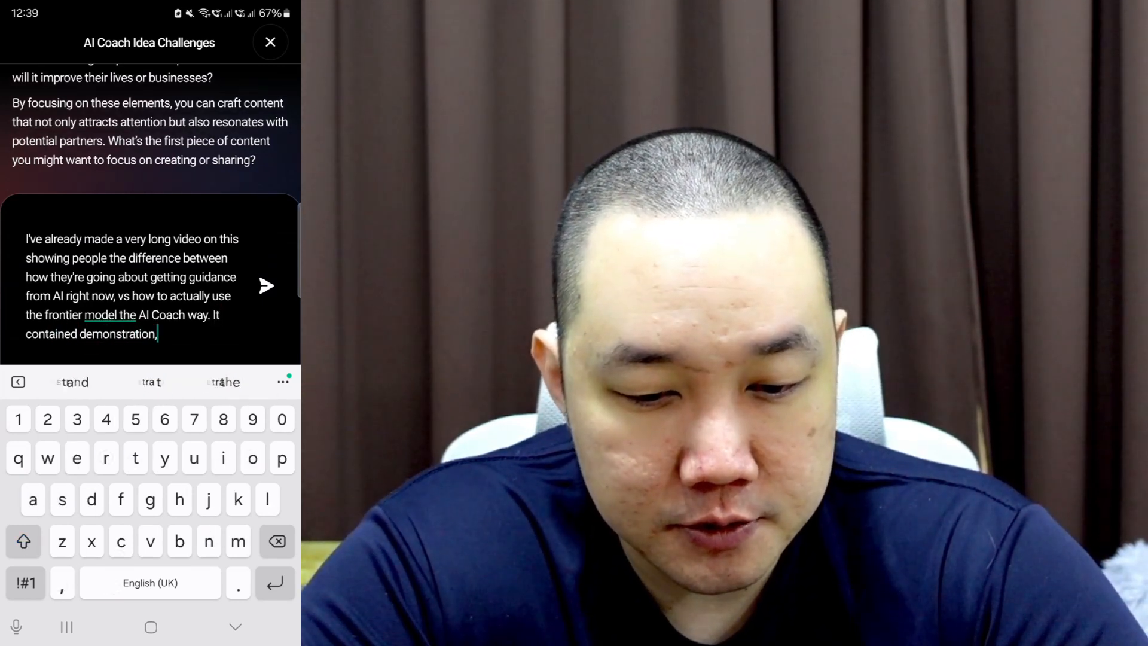
text(, my)
key(BackSpace)
key(BackSpace)
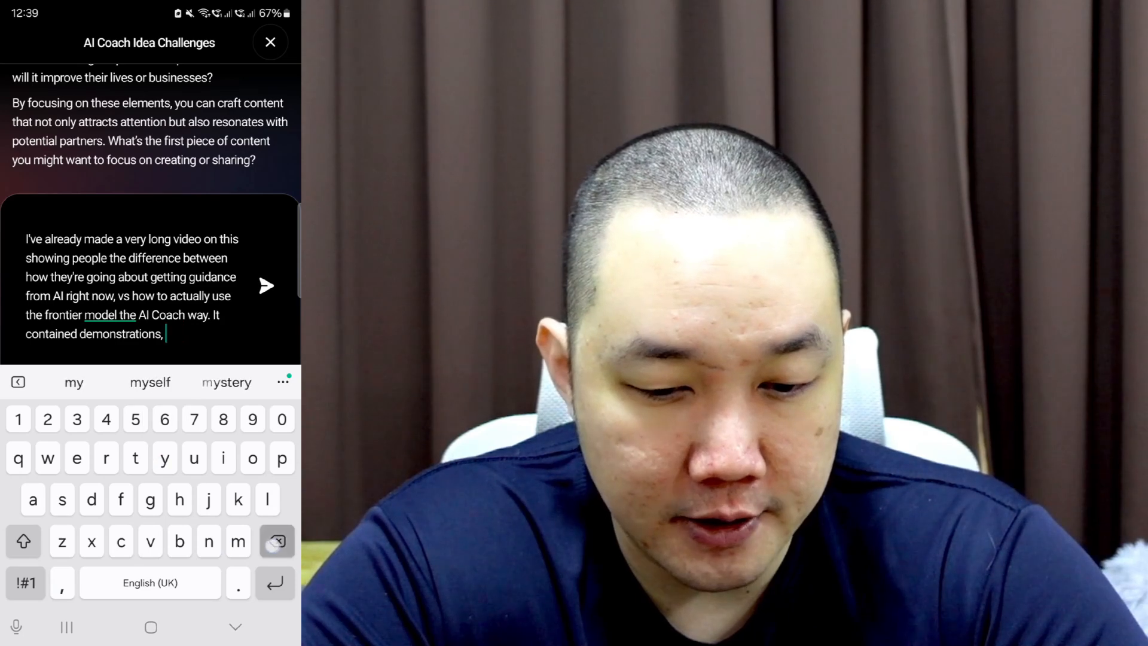
Add that it showed effectiveness, impact, and implications for personal development and the industry as a whole.
text(of its e)
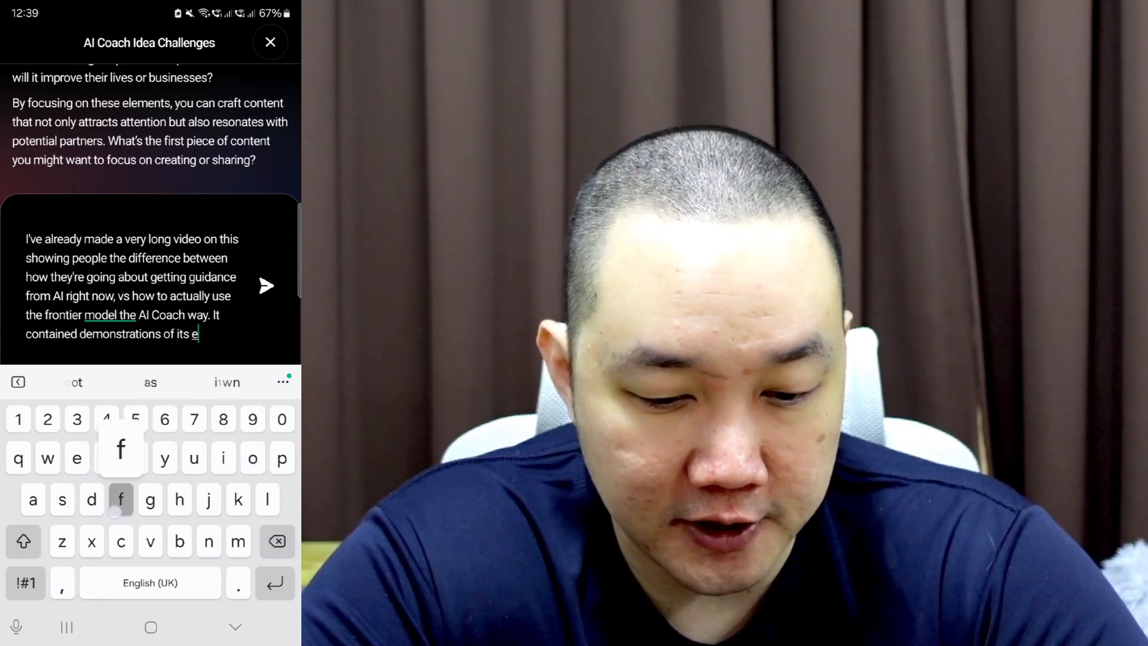
text(ffectivness. My)
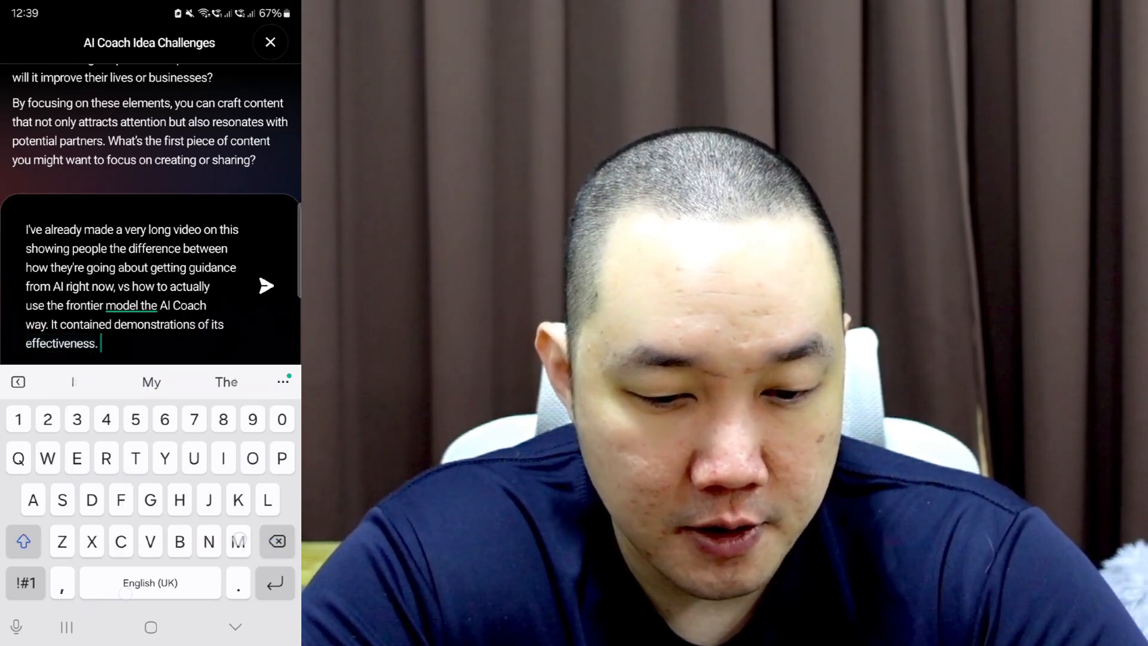
key(BackSpace)
key(BackSpace)
key(BackSpace)
key(BackSpace)
text(, my)
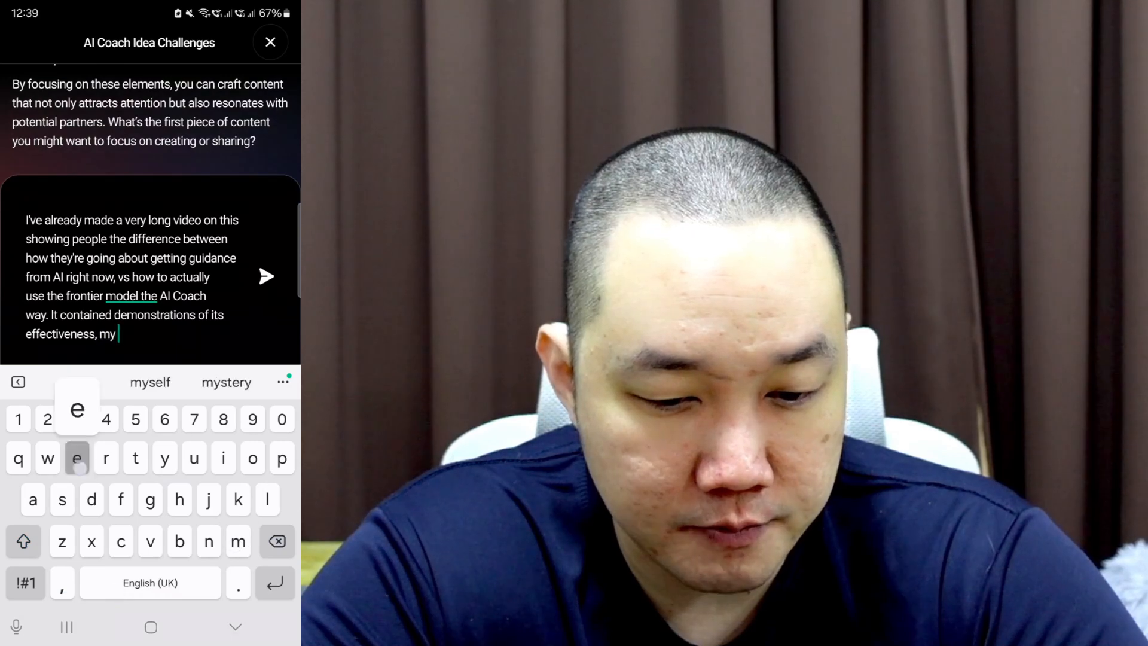
text( expositio)
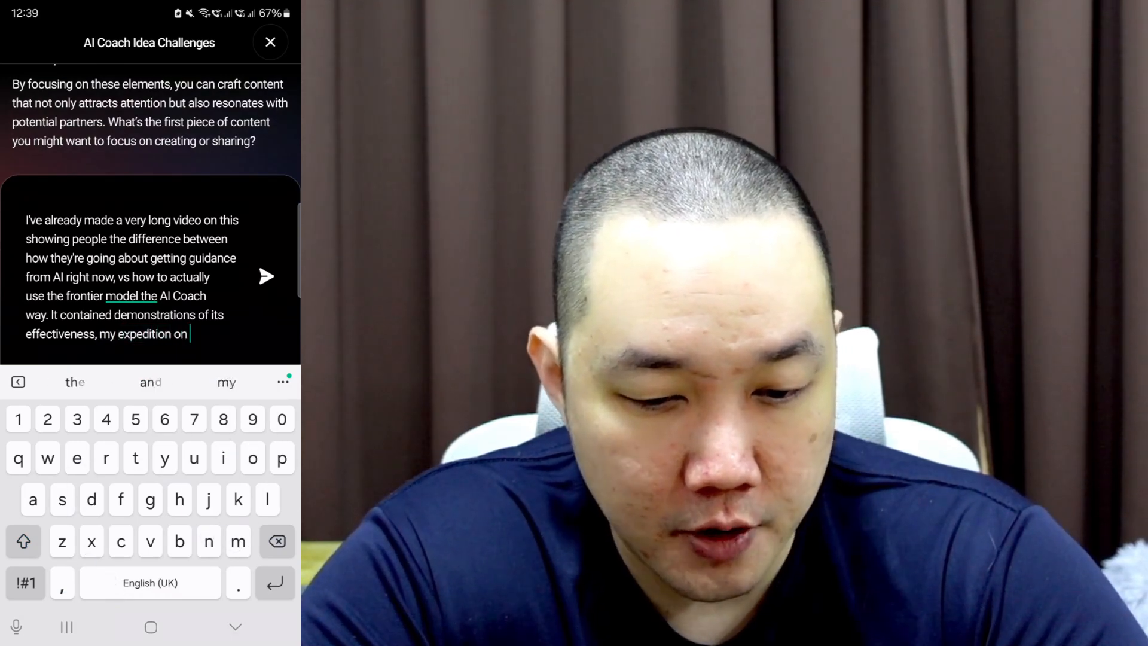
key(BackSpace)
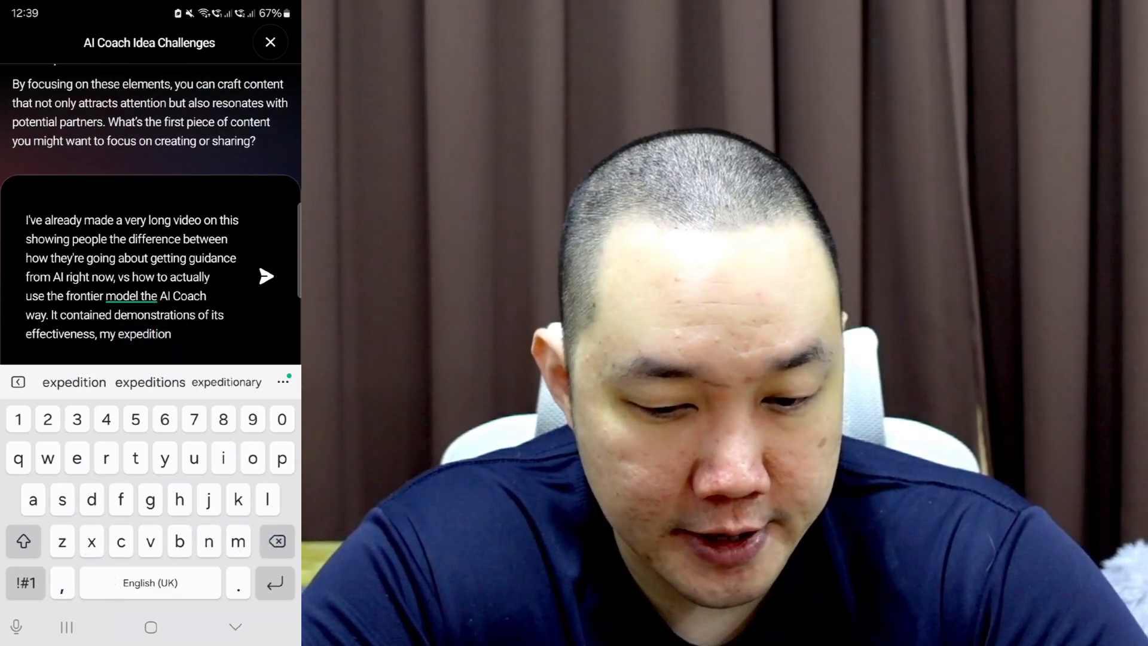
key(BackSpace)
key(BackSpace)
key(BackSpace)
key(BackSpace)
key(BackSpace)
key(BackSpace)
key(BackSpace)
text(osition)
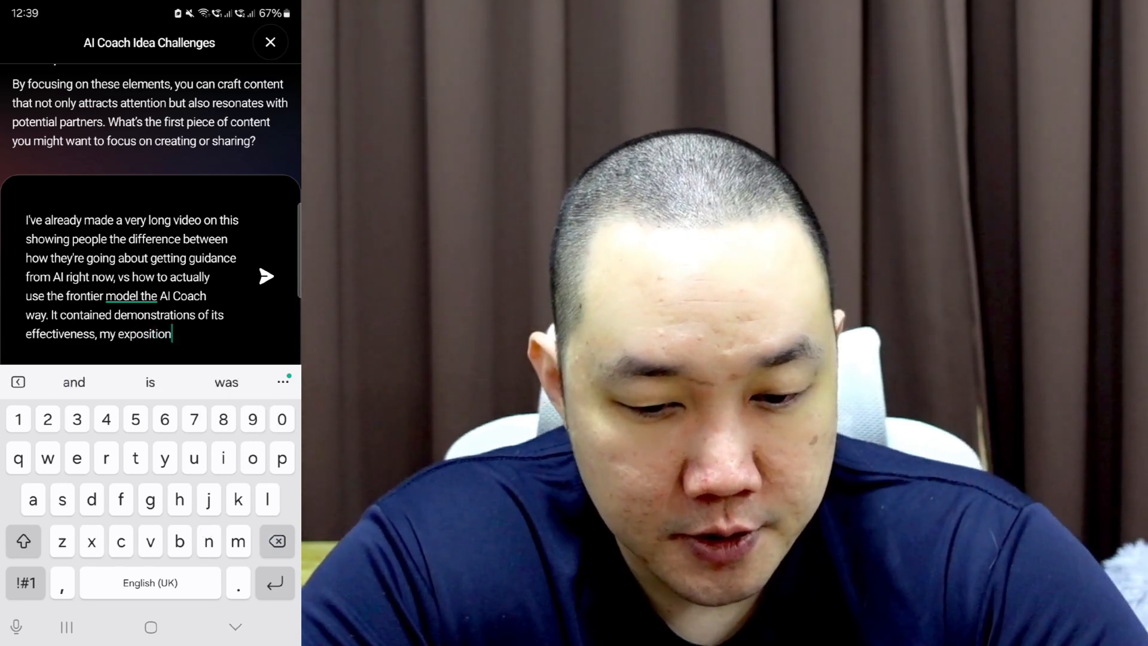
text(s)
text( on its)
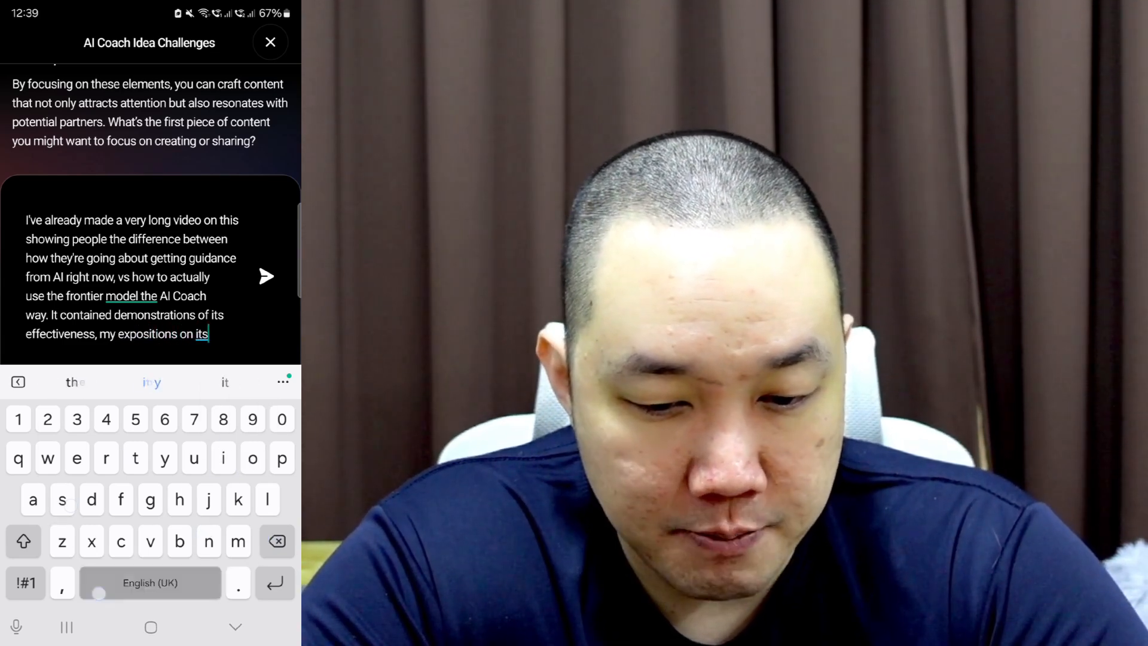
text( impact and wha)
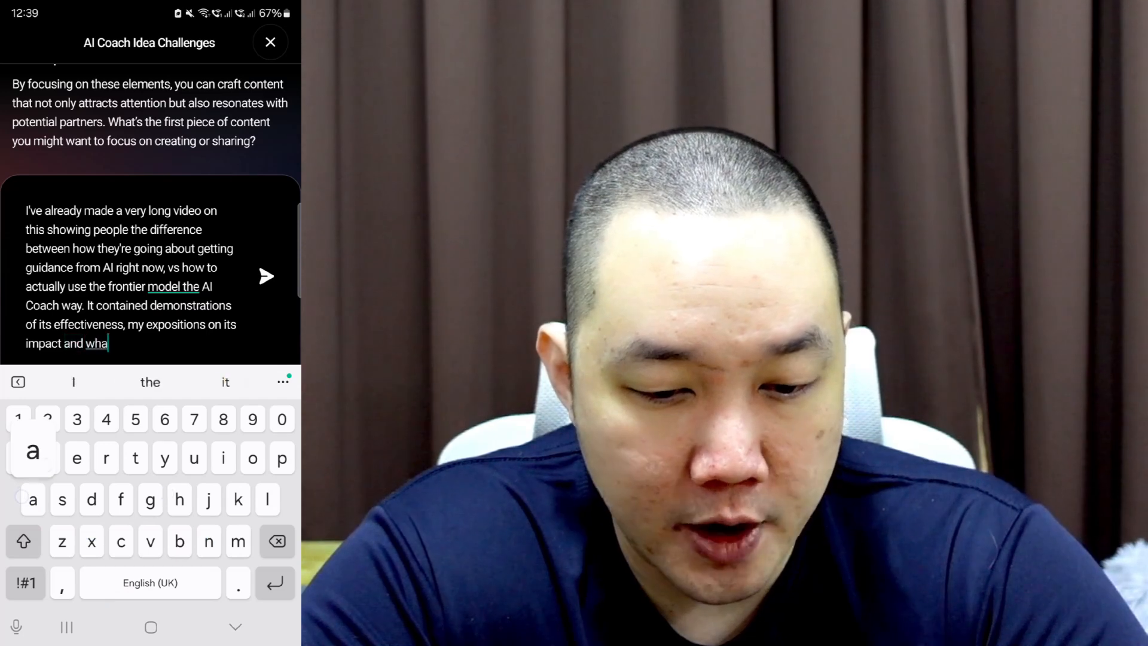
key(BackSpace)
key(BackSpace)
key(BackSpace)
text(i)
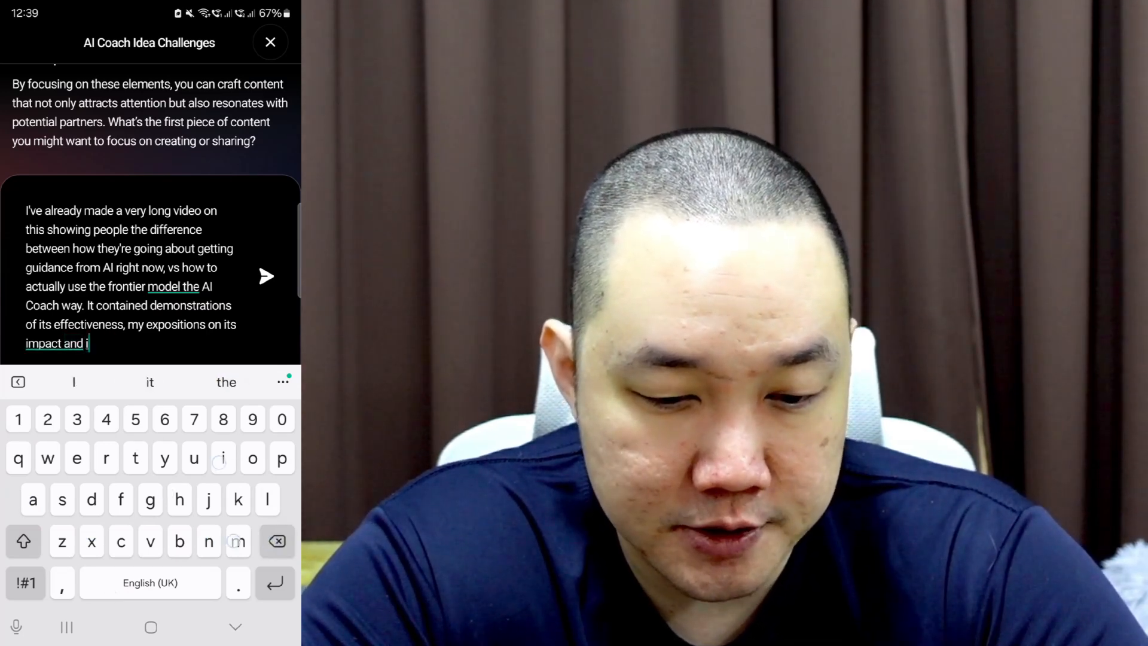
text(mplications to e)
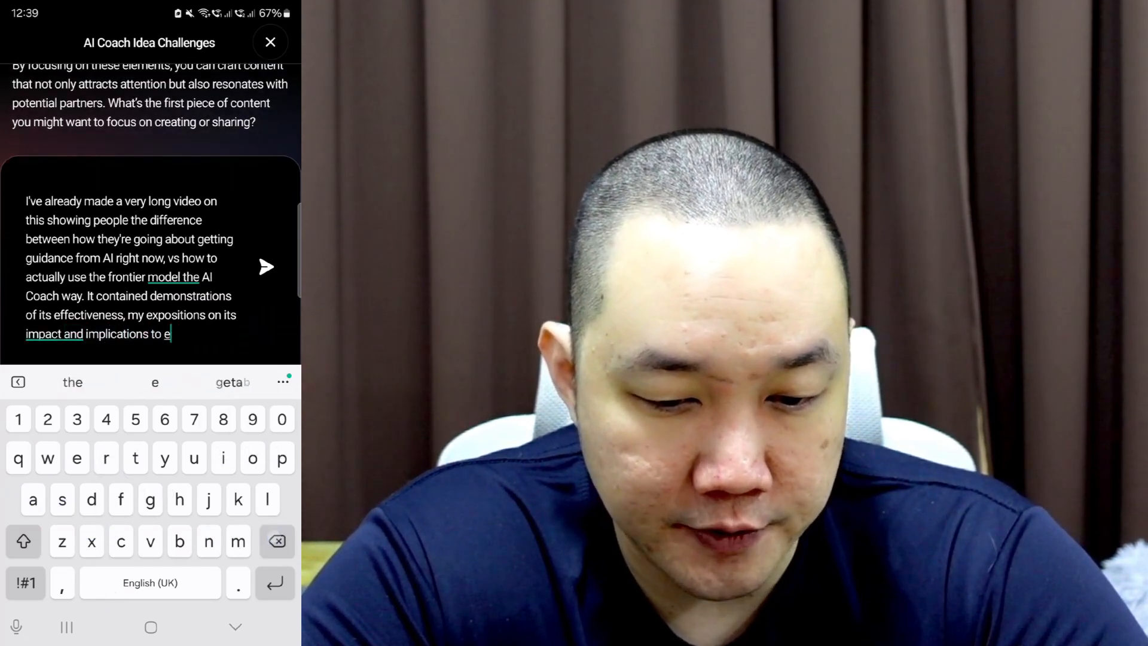
key(BackSpace)
text(pers)
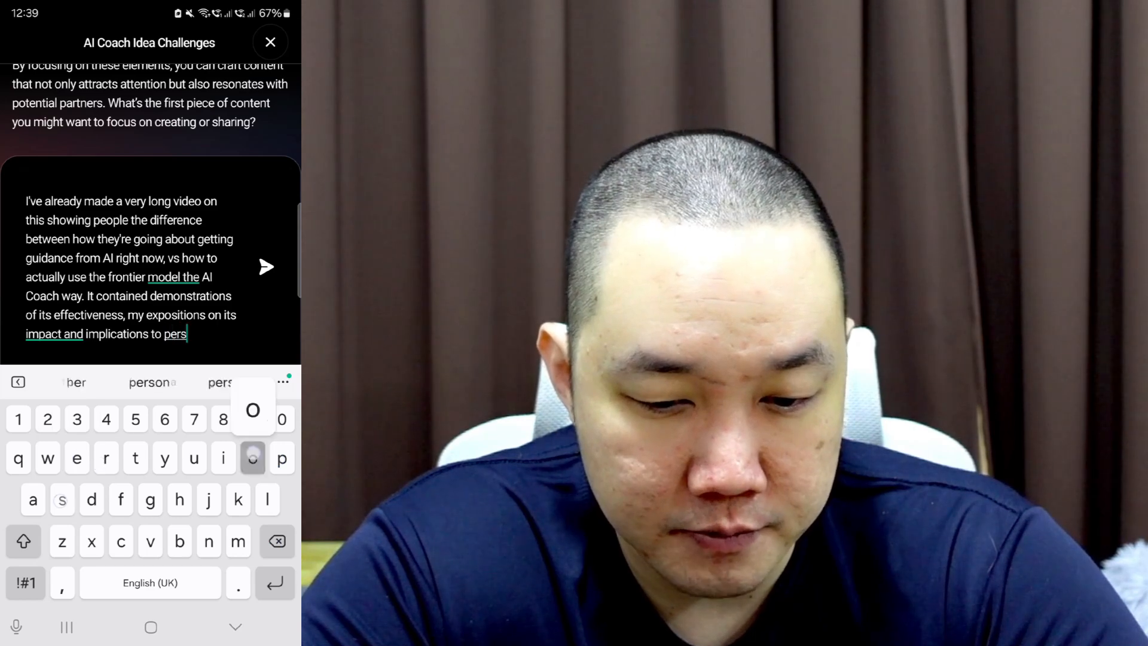
text(onal devel)
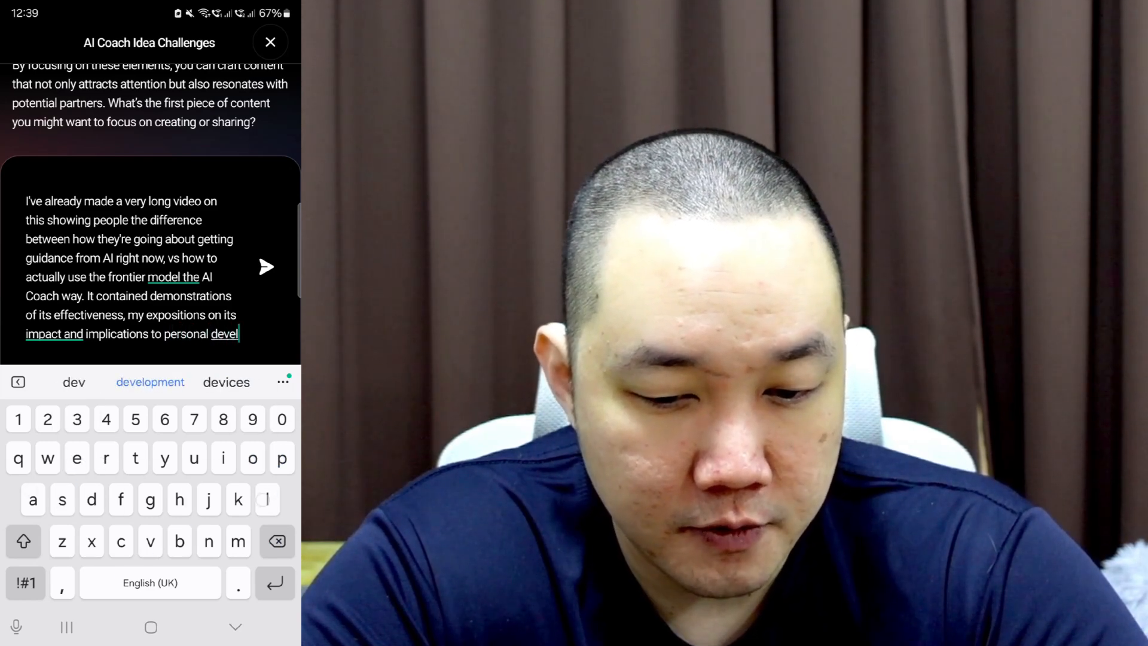
text(opment and the)
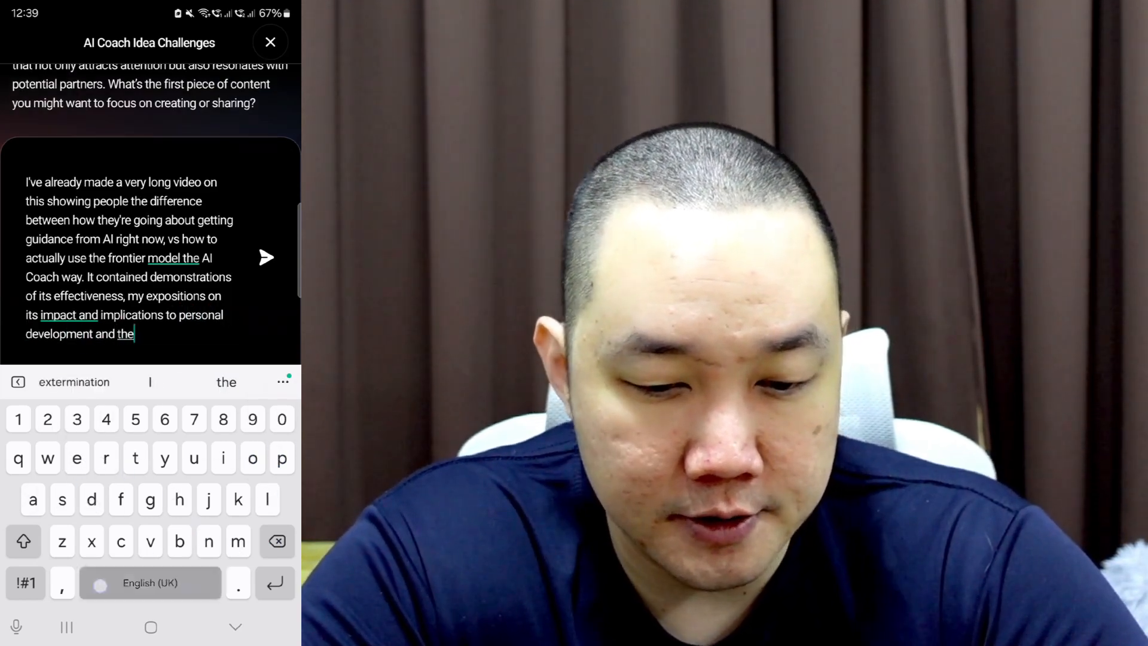
text( PDi)
key(BackSpace)
key(BackSpace)
key(BackSpace)
key(BackSpace)
key(BackSpace)
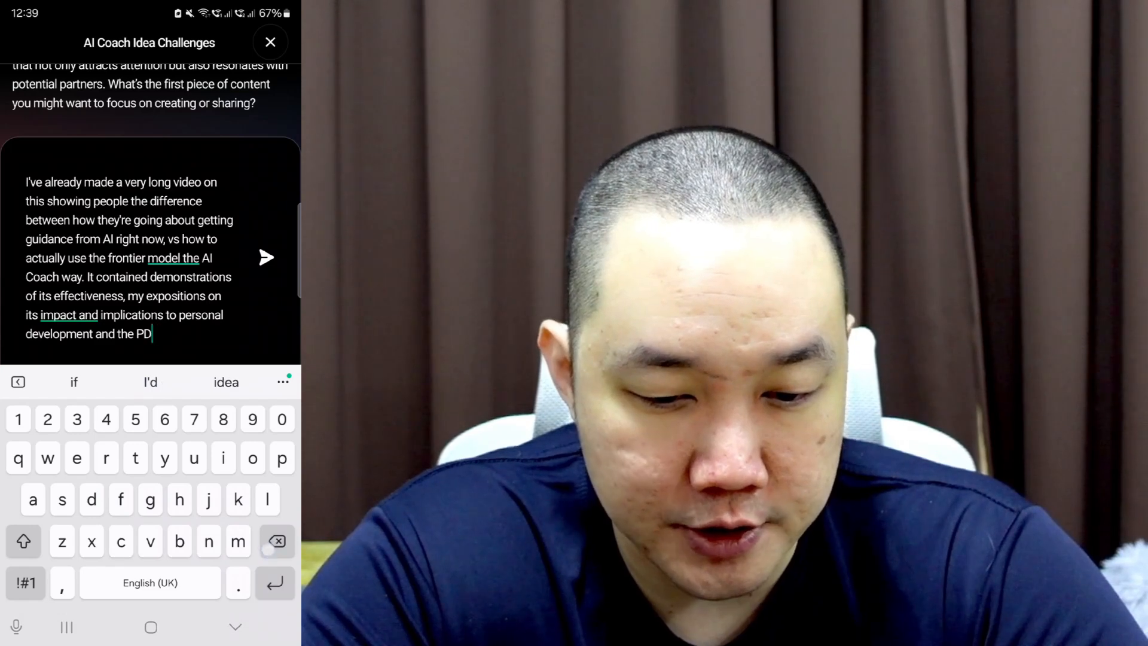
text(industry )
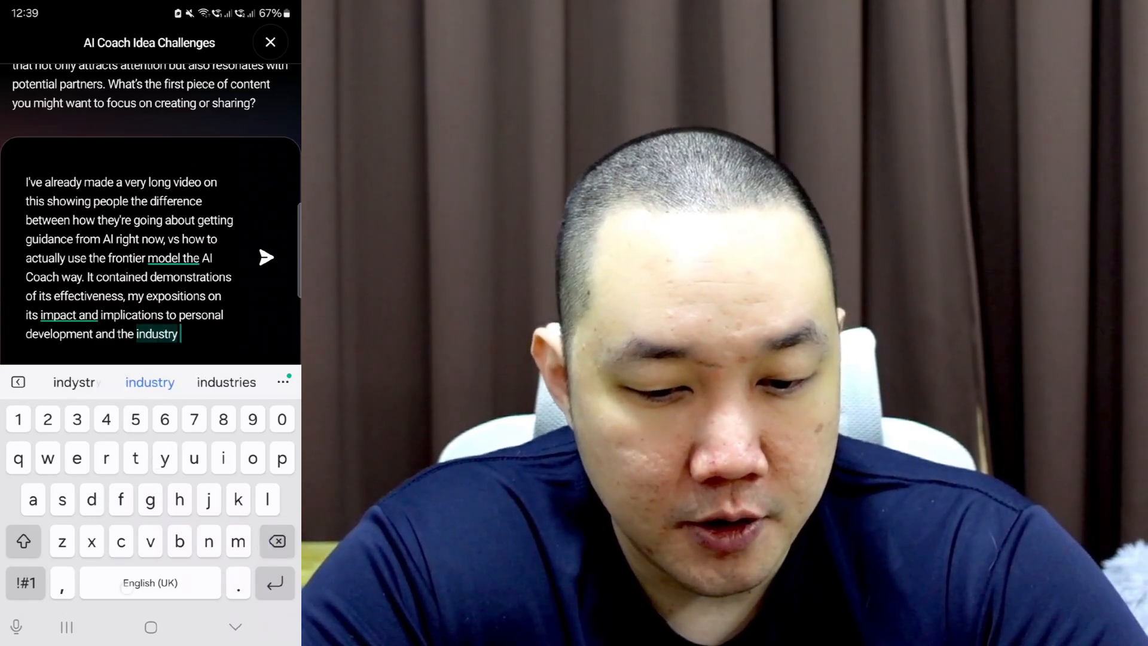
text(as a who)
key(BackSpace)
text(hole)
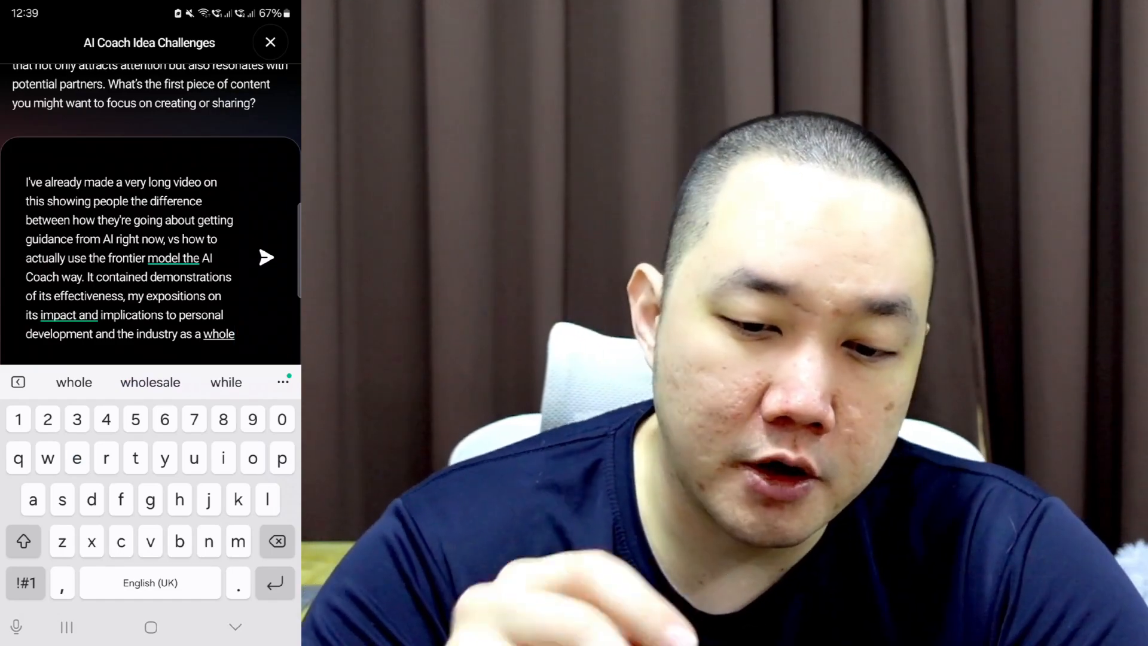
Send the video reply and read the coach's response down to its question about feedback received.
click(269, 257)
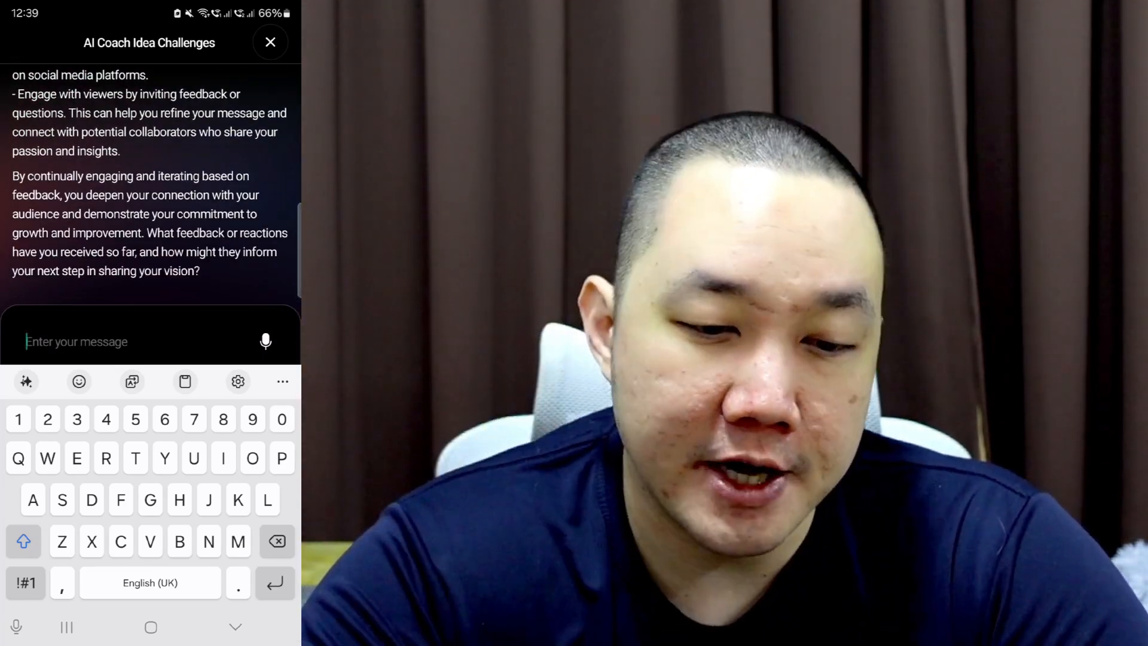
scroll(149, 180, up, 5)
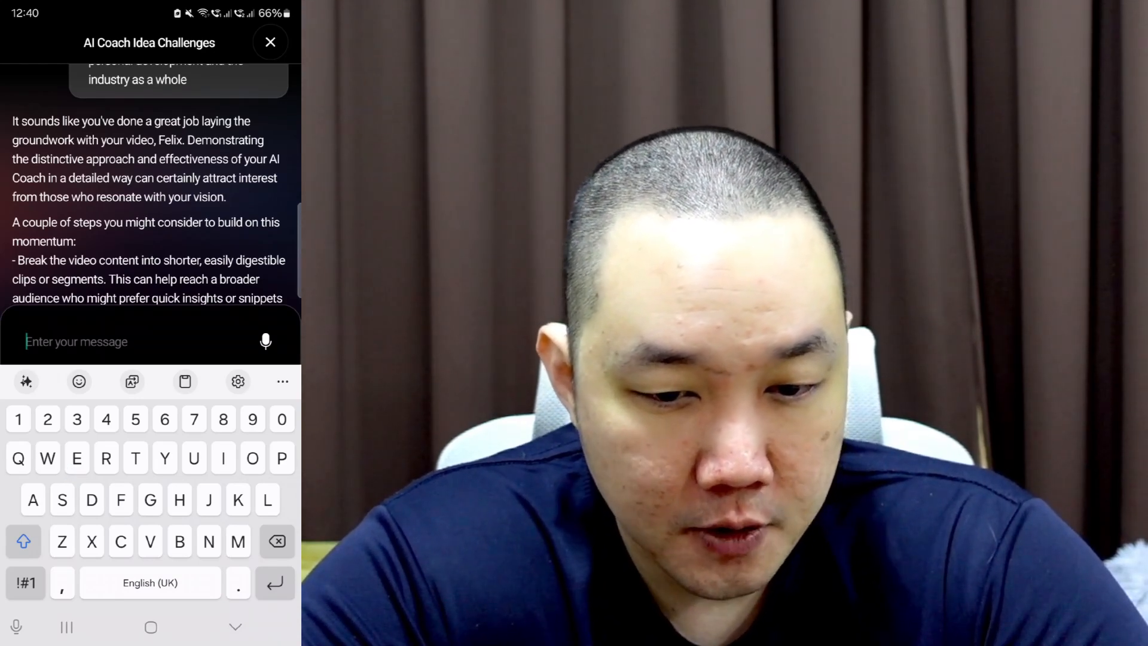
scroll(30, 239, down, 1)
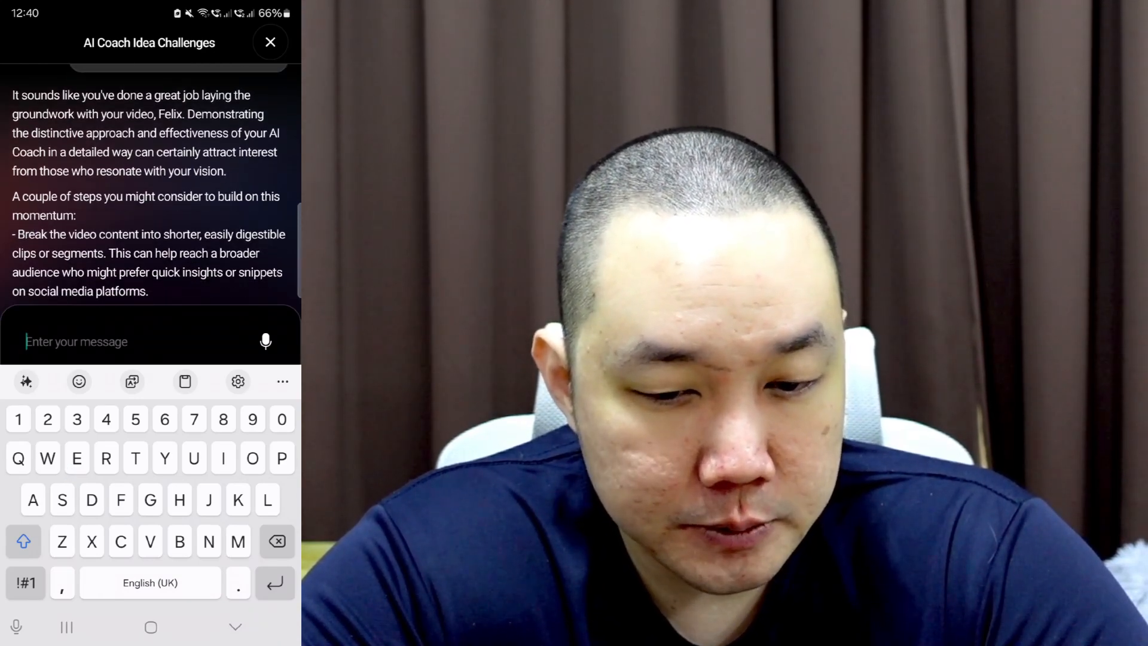
scroll(28, 280, down, 1)
scroll(38, 292, up, 2)
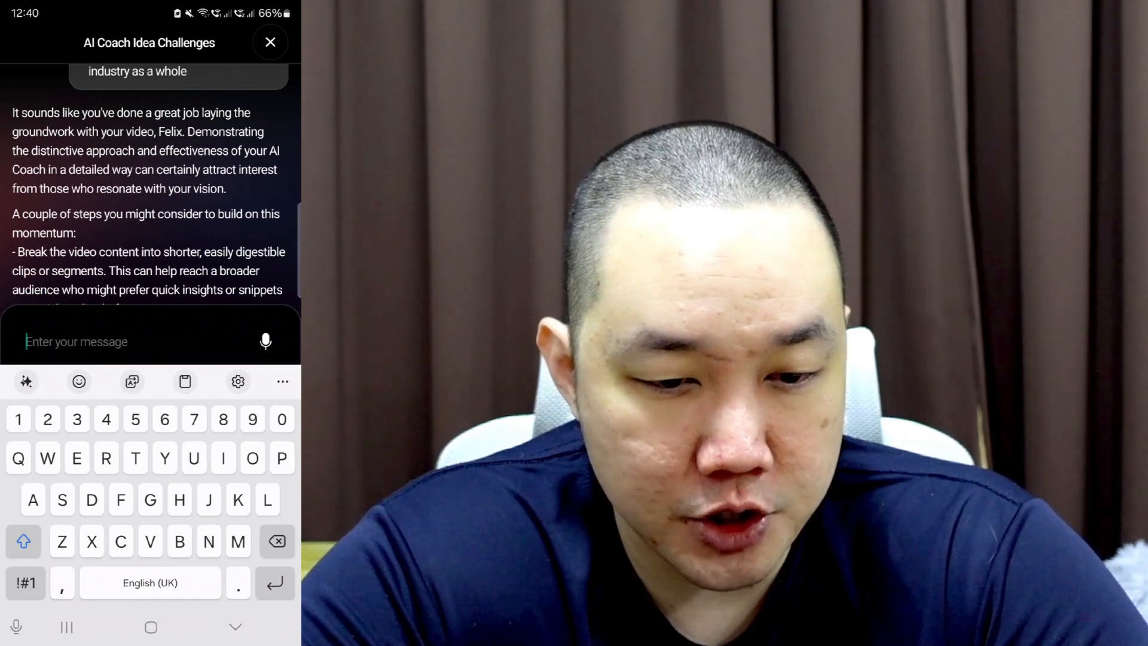
scroll(34, 268, down, 1)
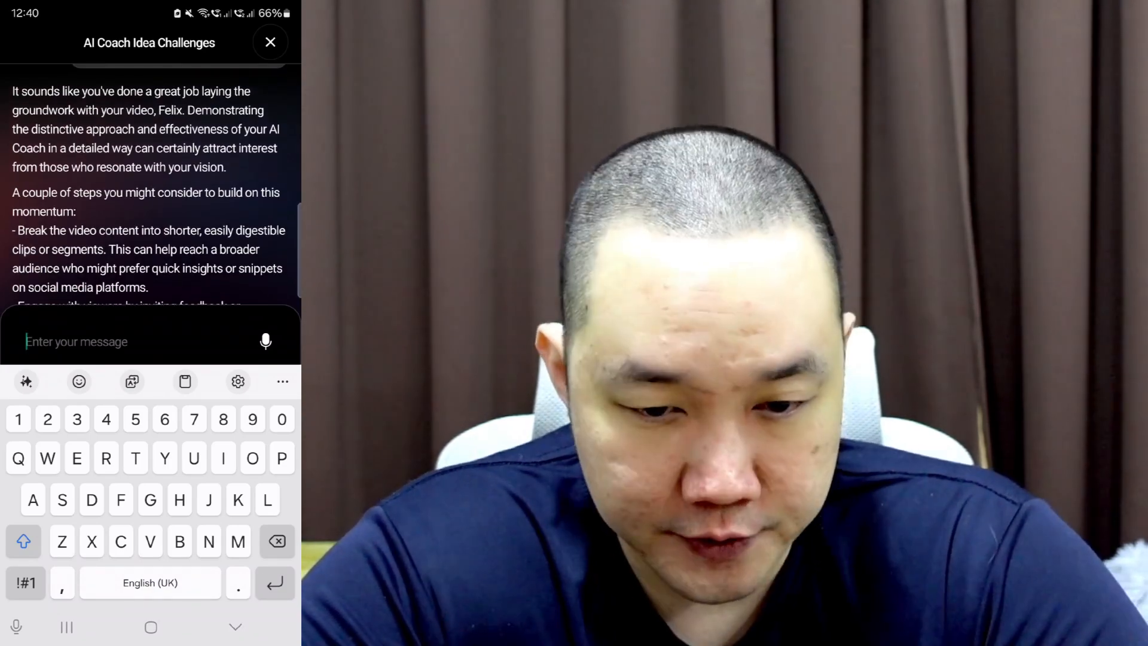
scroll(31, 253, down, 1)
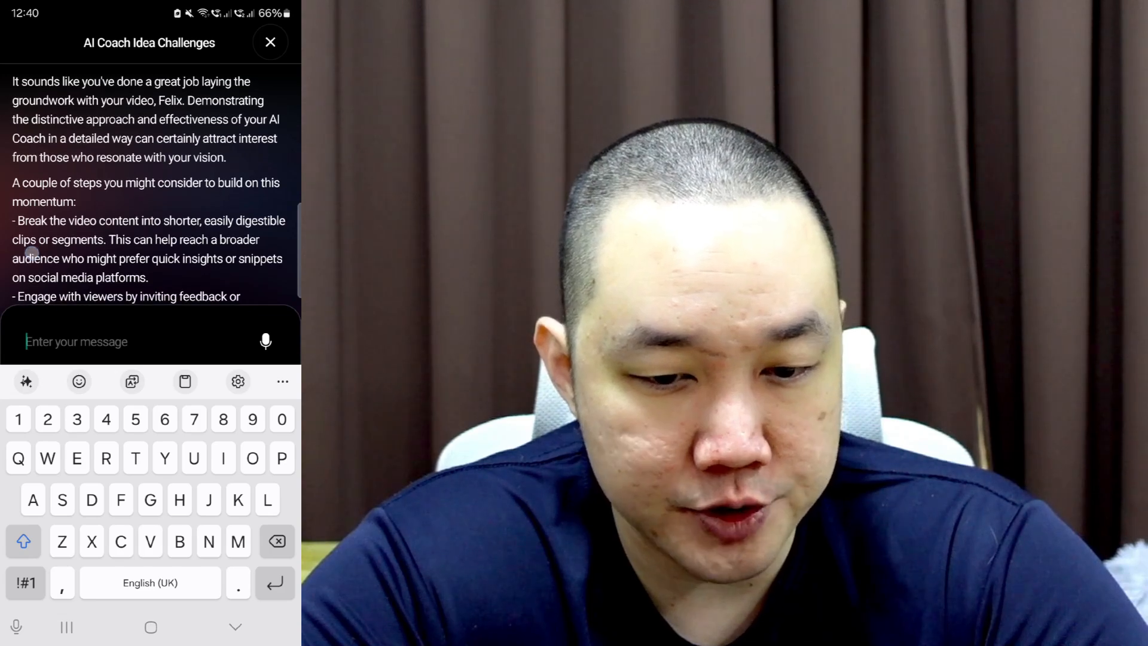
scroll(25, 247, down, 1)
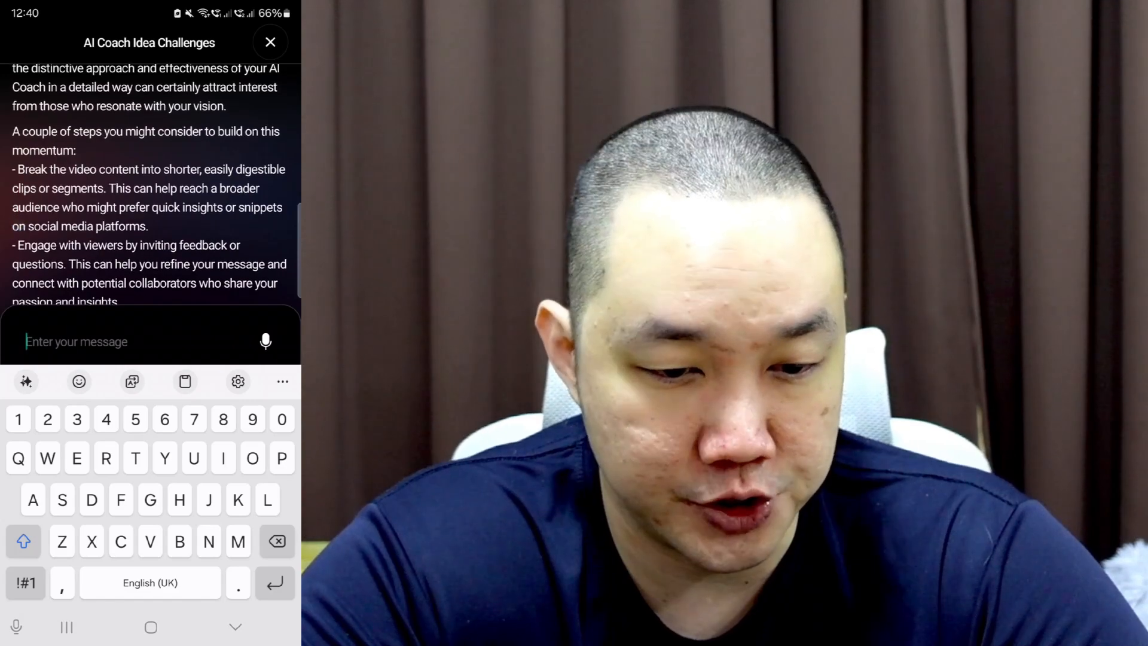
scroll(31, 257, down, 1)
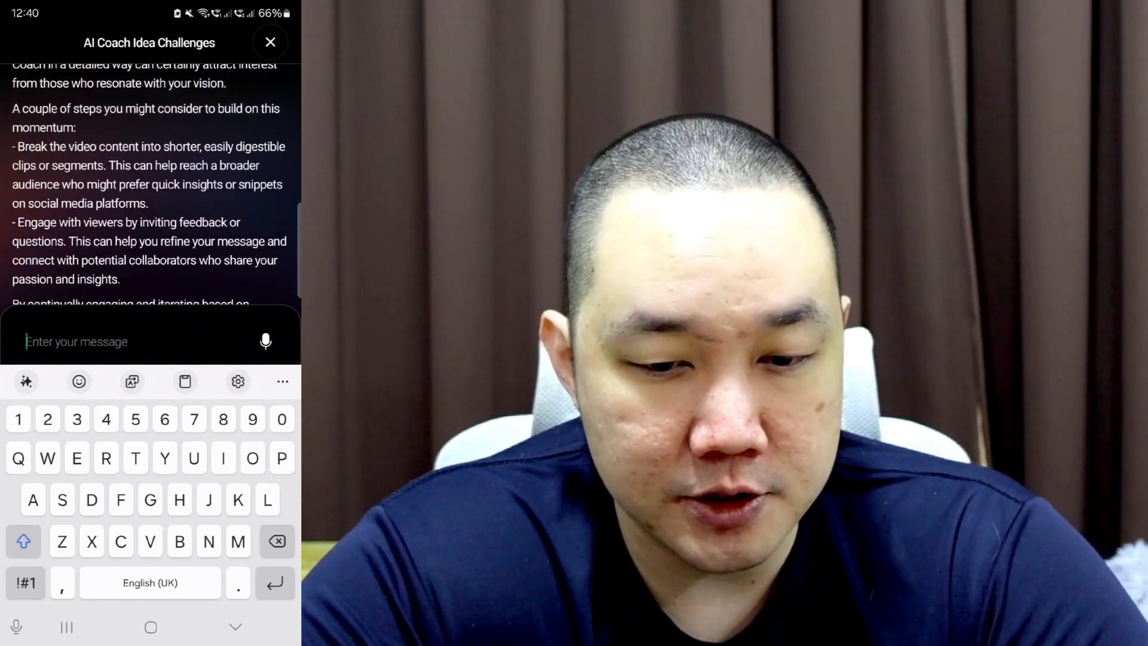
scroll(36, 249, down, 1)
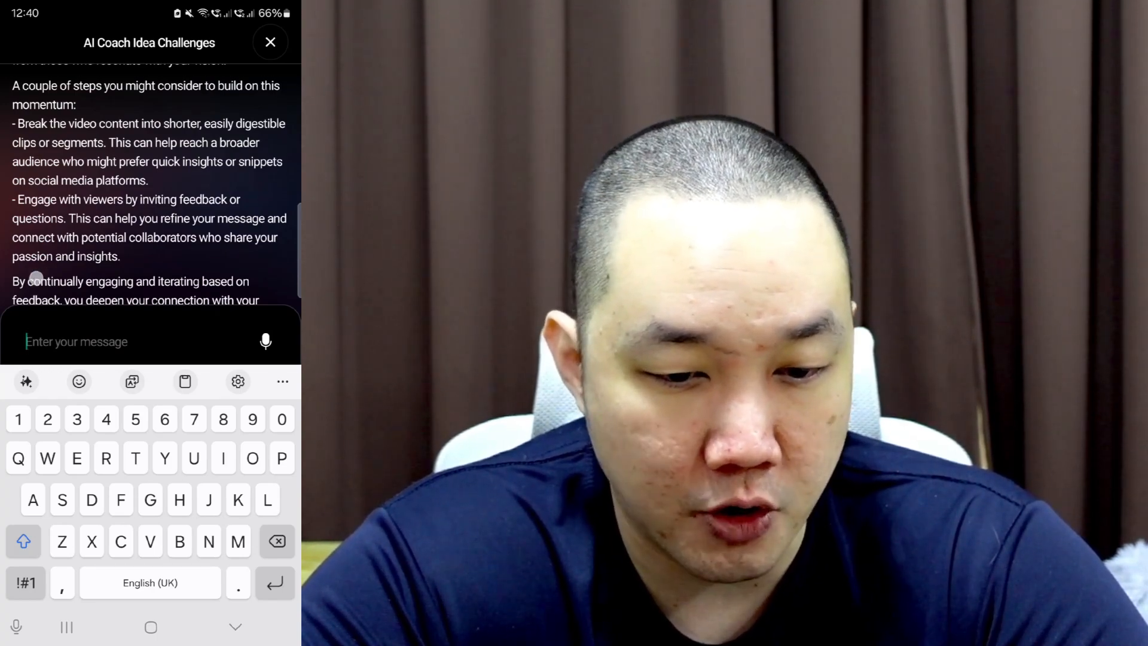
scroll(35, 278, down, 2)
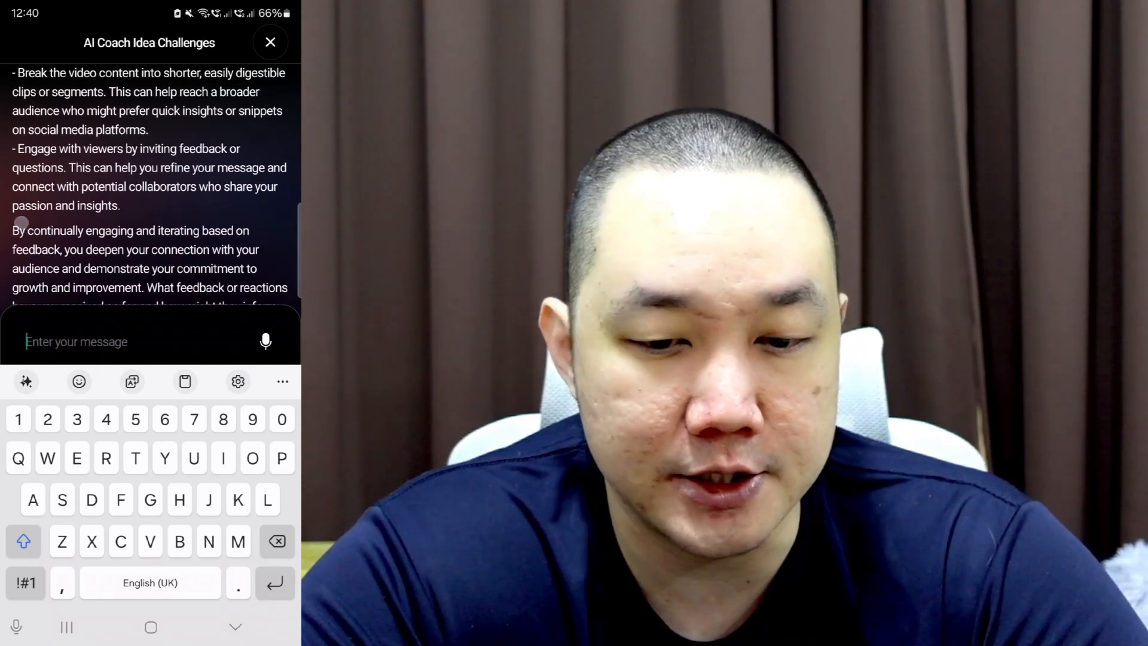
scroll(26, 253, down, 1)
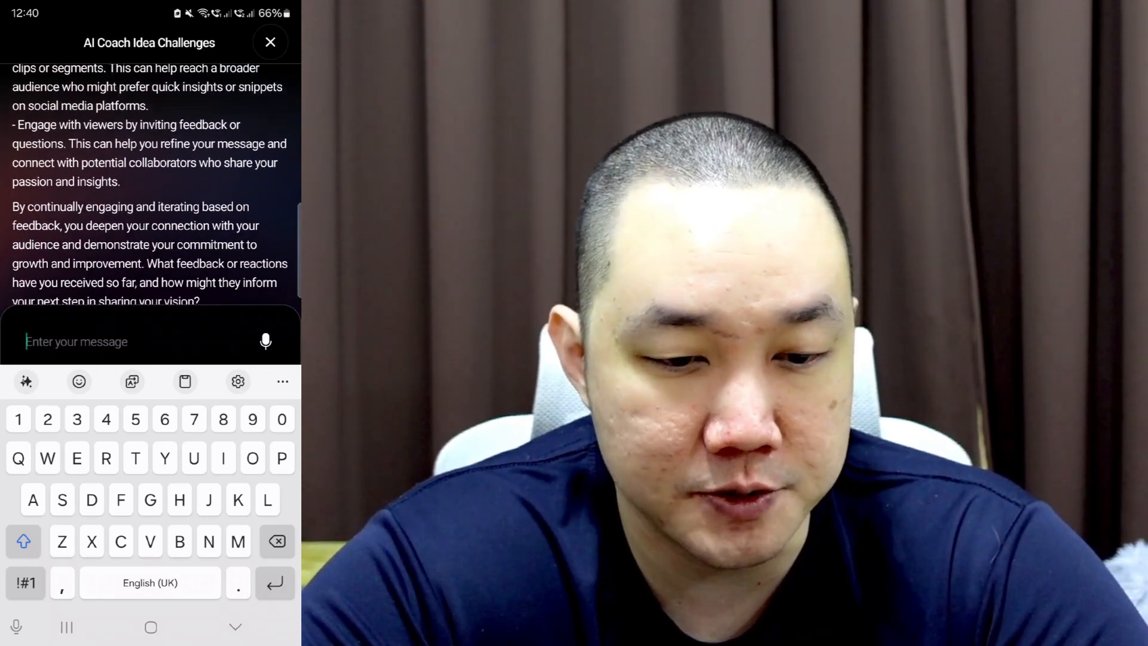
scroll(41, 277, down, 1)
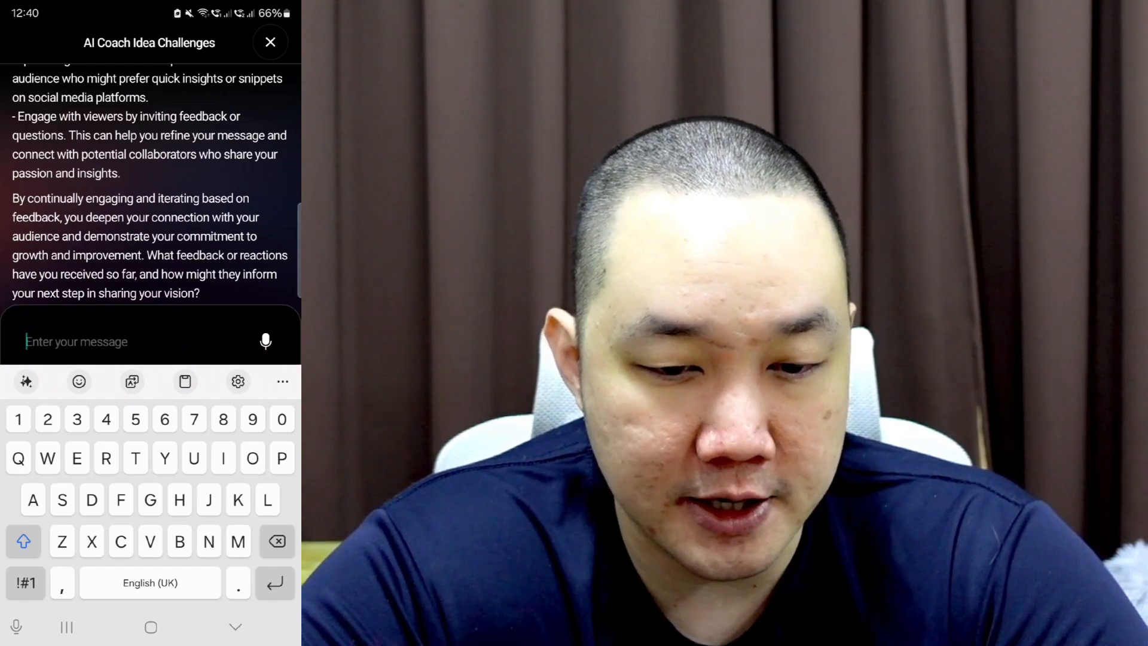
scroll(35, 284, down, 1)
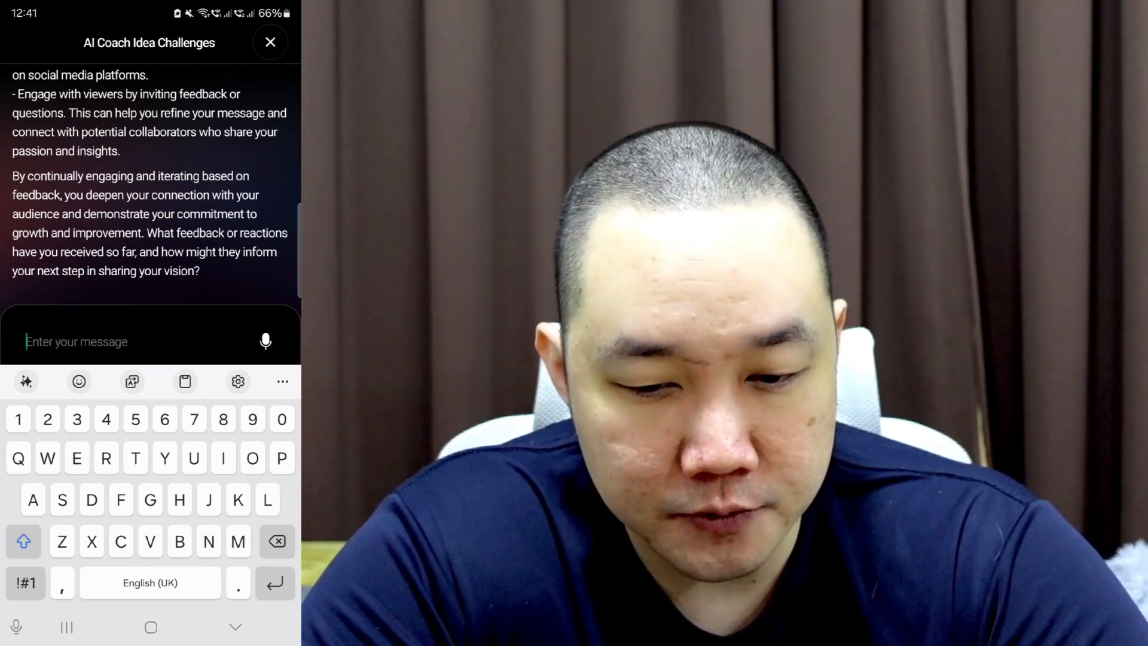
Reply that community feedback is great and users must identify with the brand, not just functionality.
text(Great)
key(BackSpace)
key(BackSpace)
key(BackSpace)
key(BackSpace)
key(BackSpace)
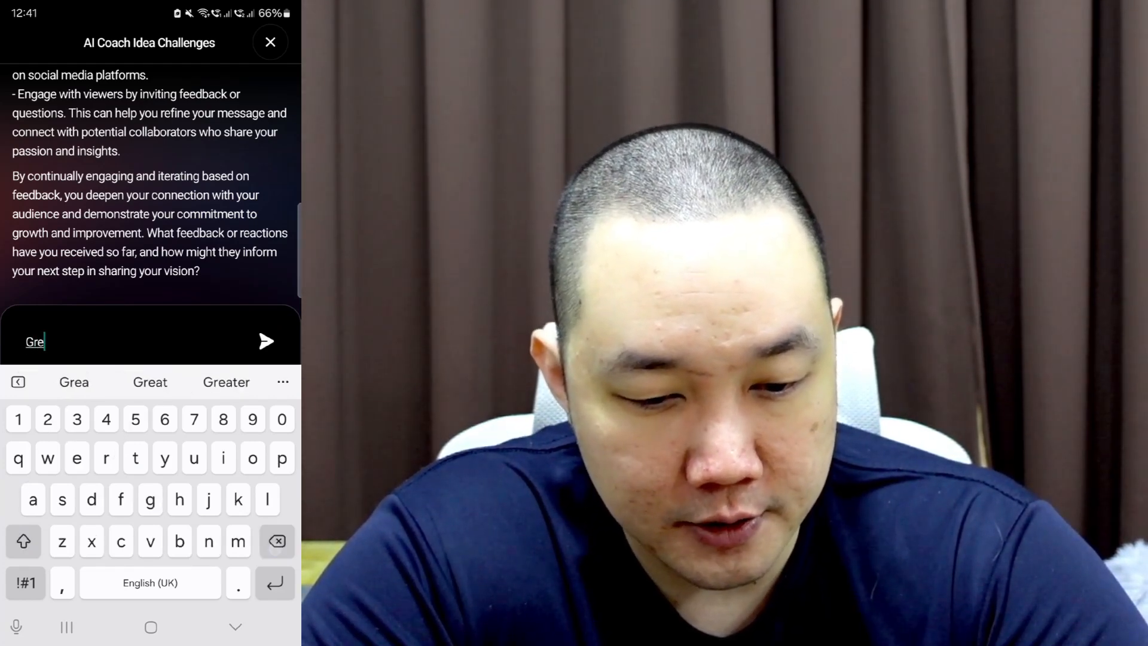
text(Great ded)
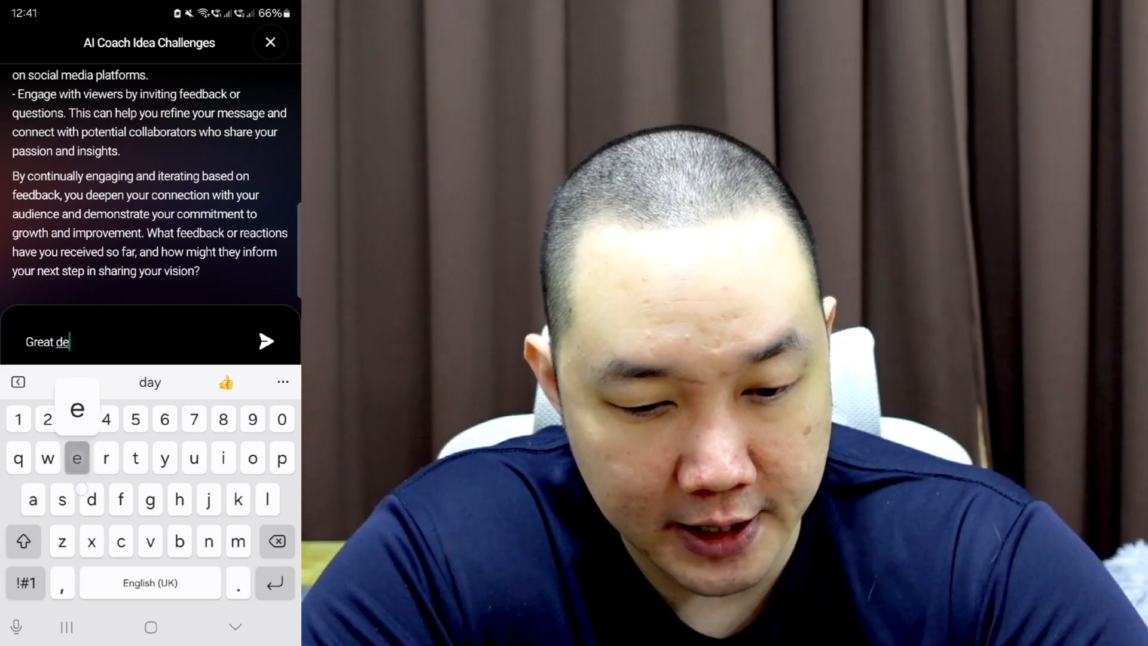
key(BackSpace)
text(ge)
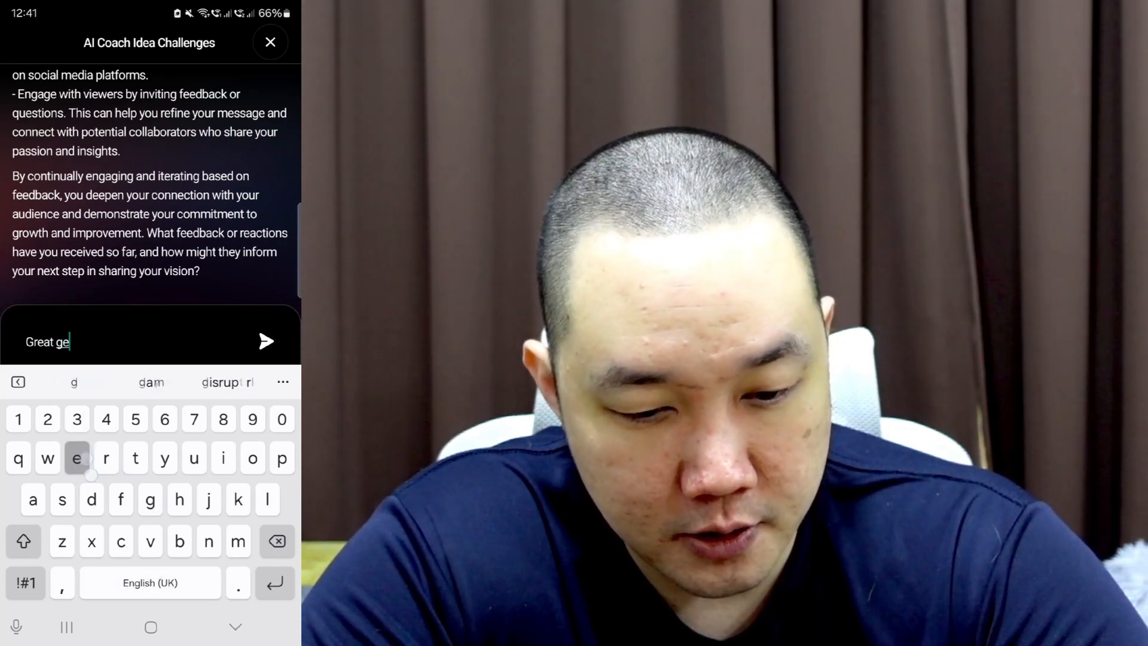
text(edb from you. )
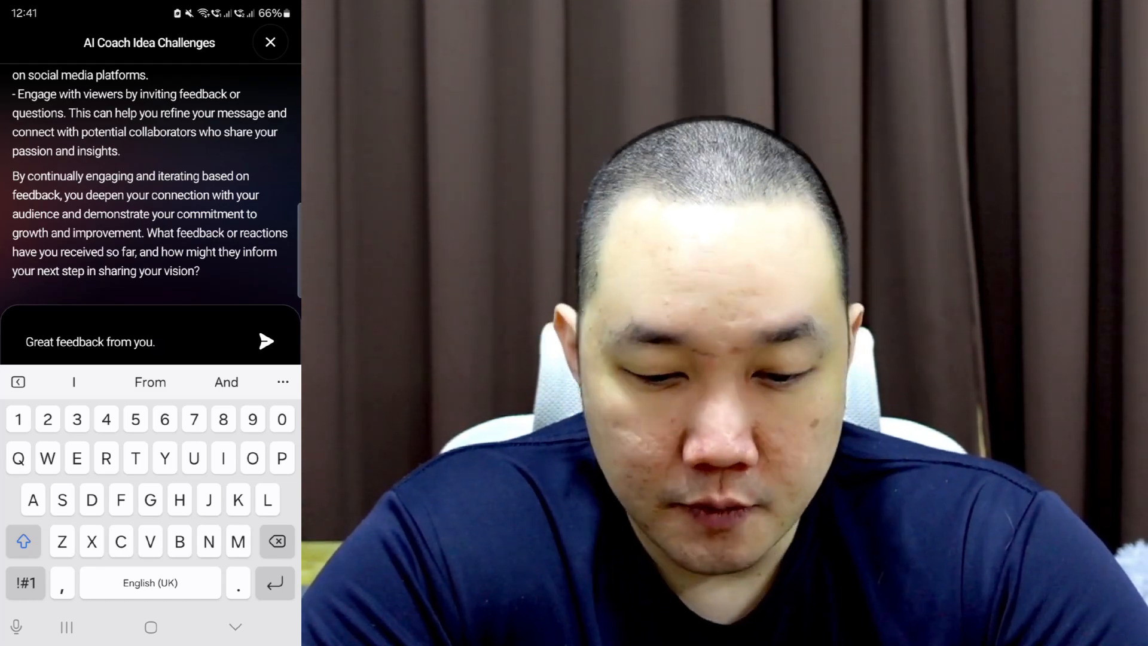
text(And from my)
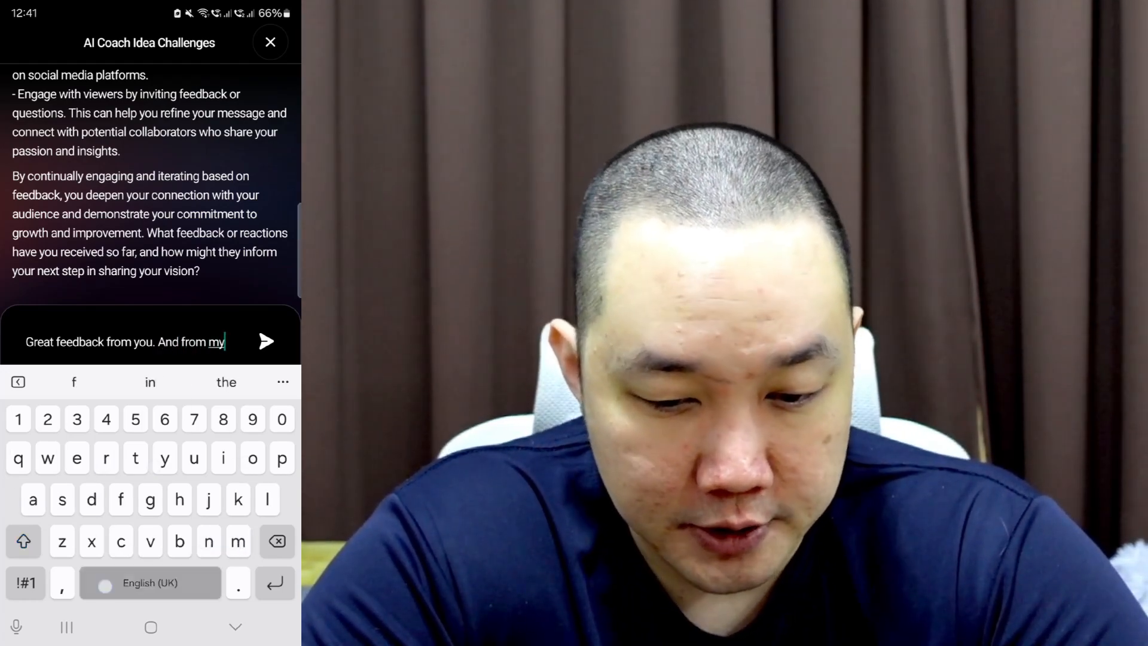
text( dxisting co)
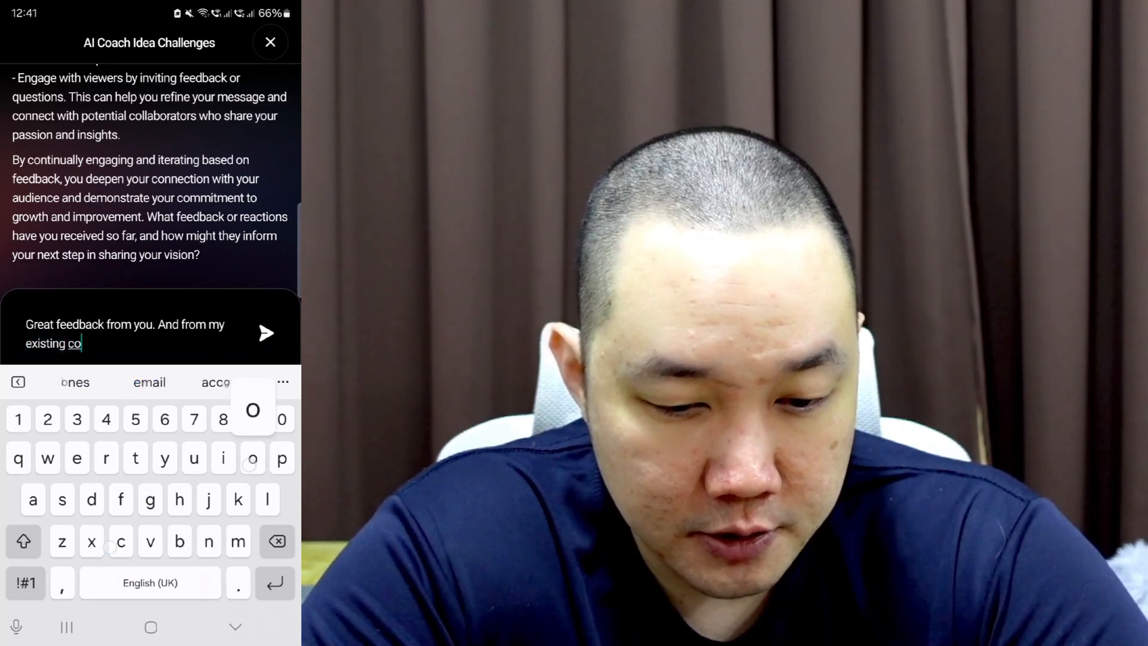
text(mmunity the )
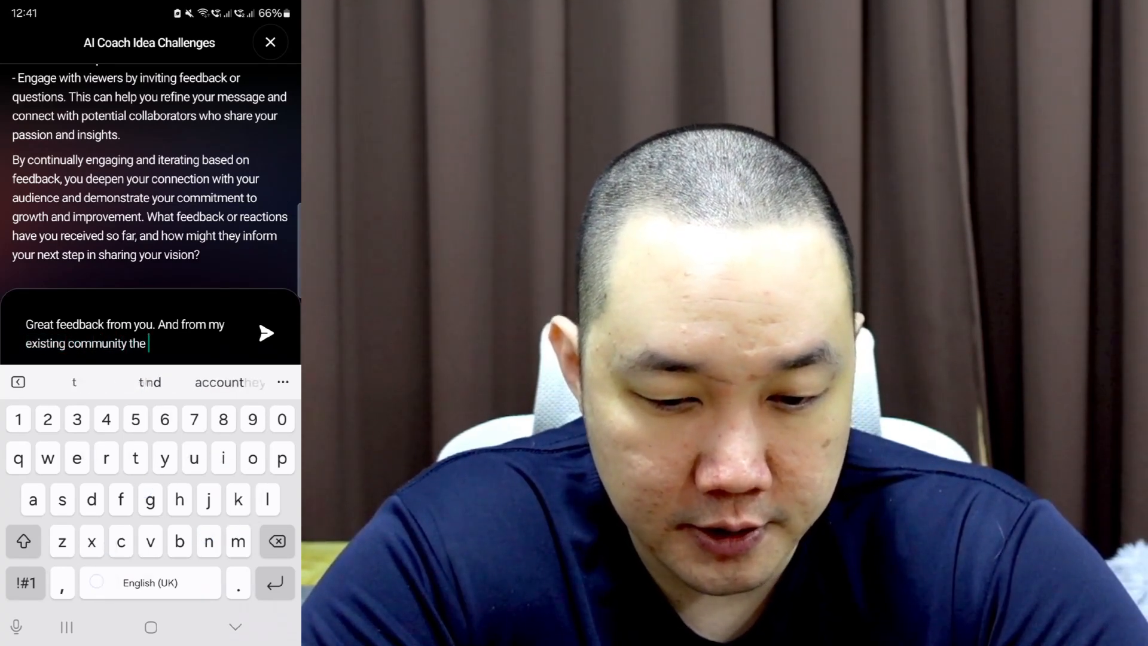
text(feedback has been re)
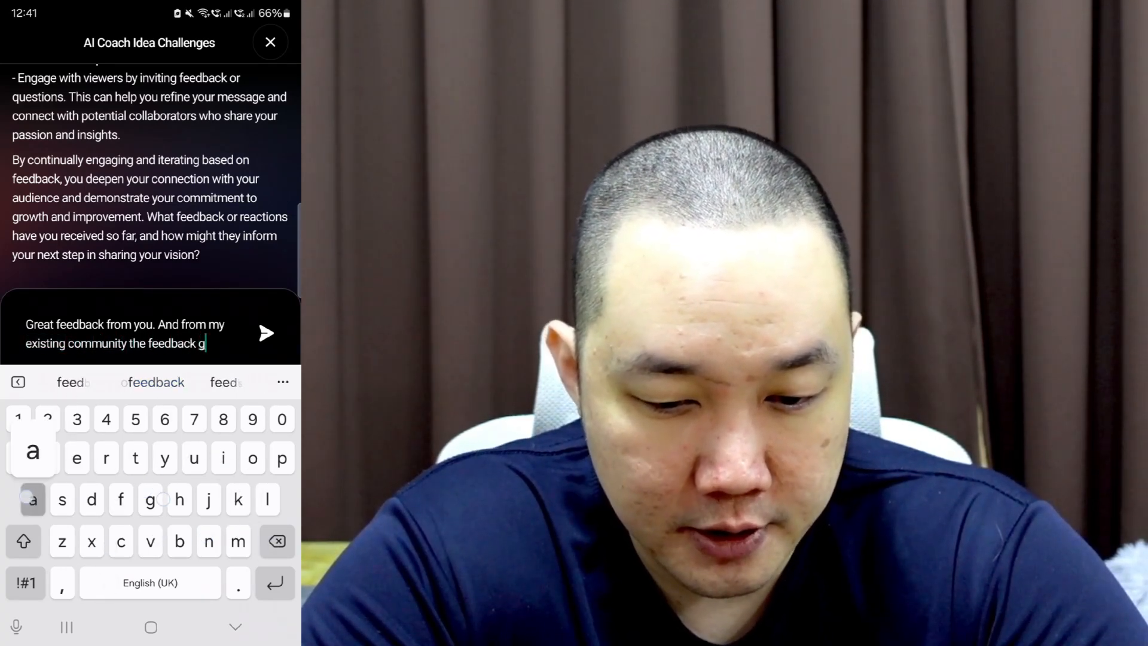
text(ally)
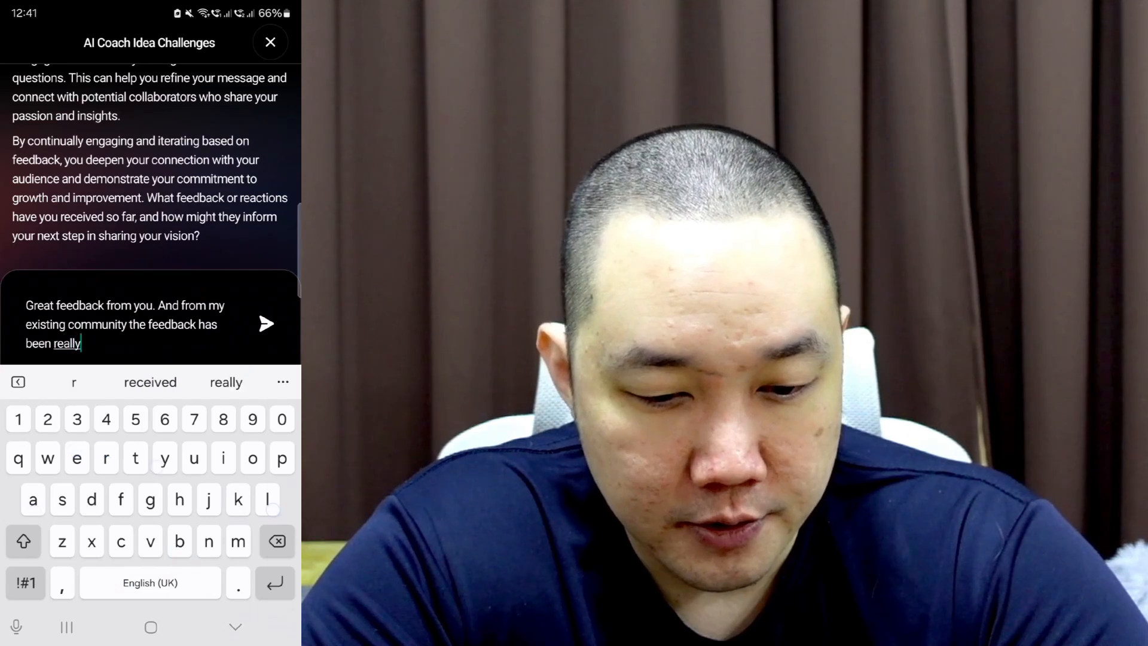
text( great)
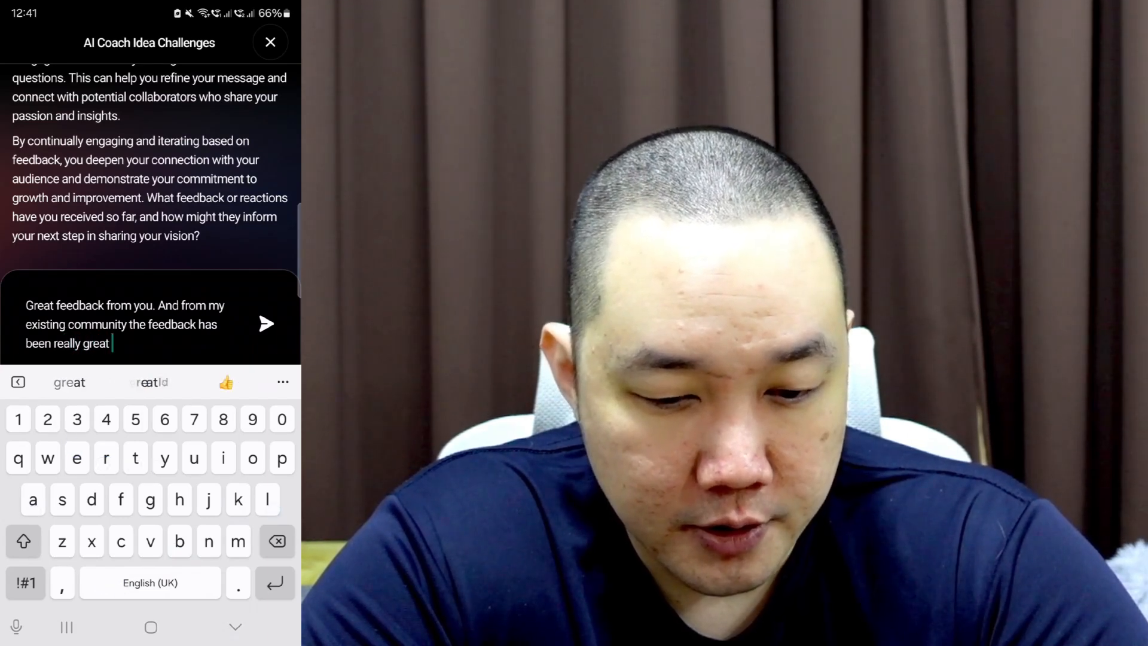
text( about the A)
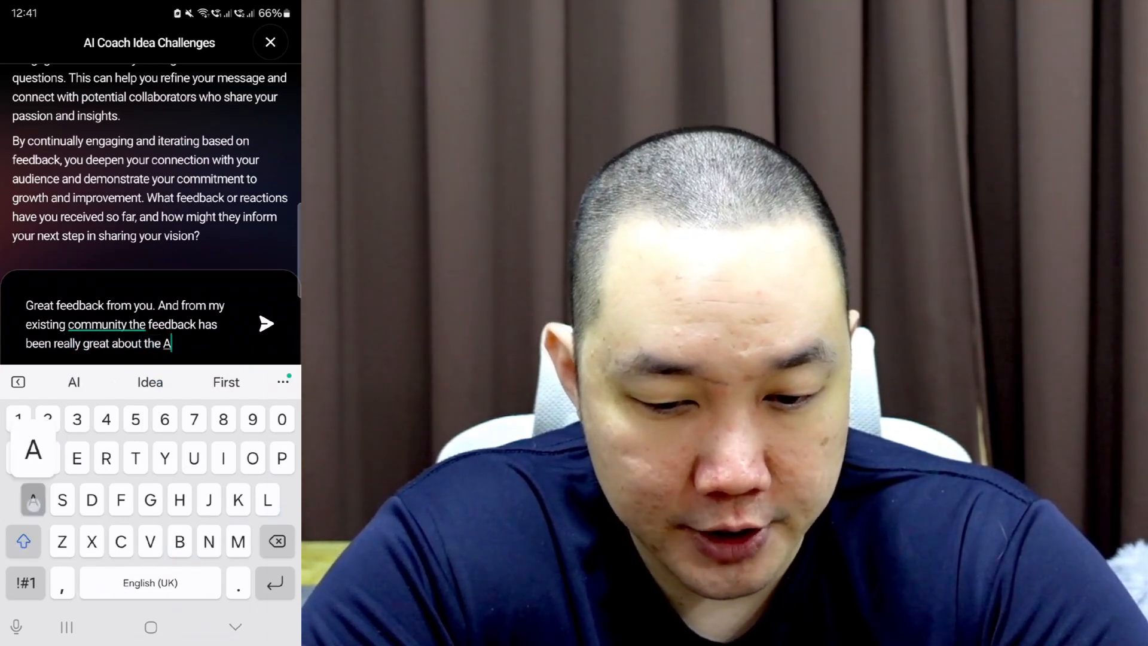
text(I Coach to)
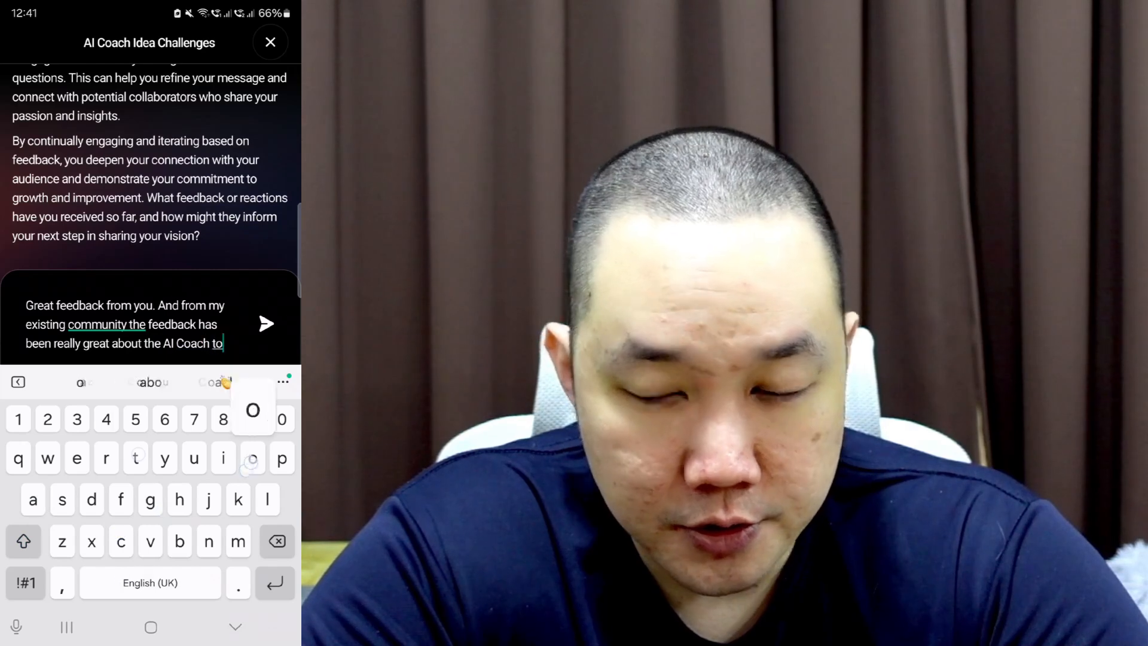
text(o. )
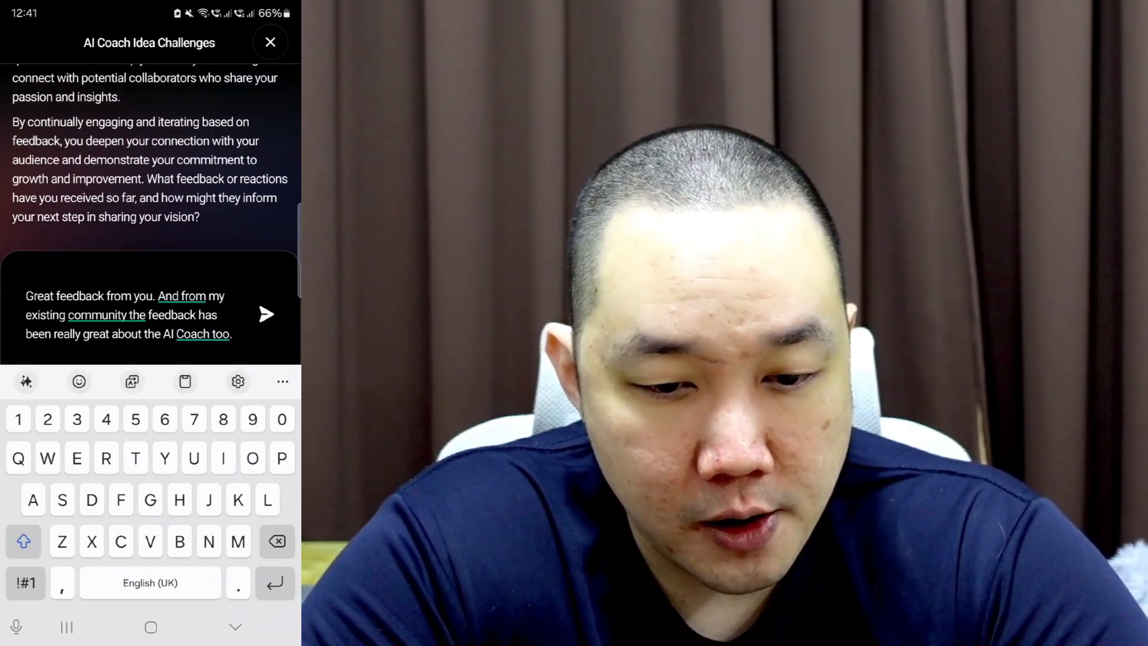
text(Ikind)
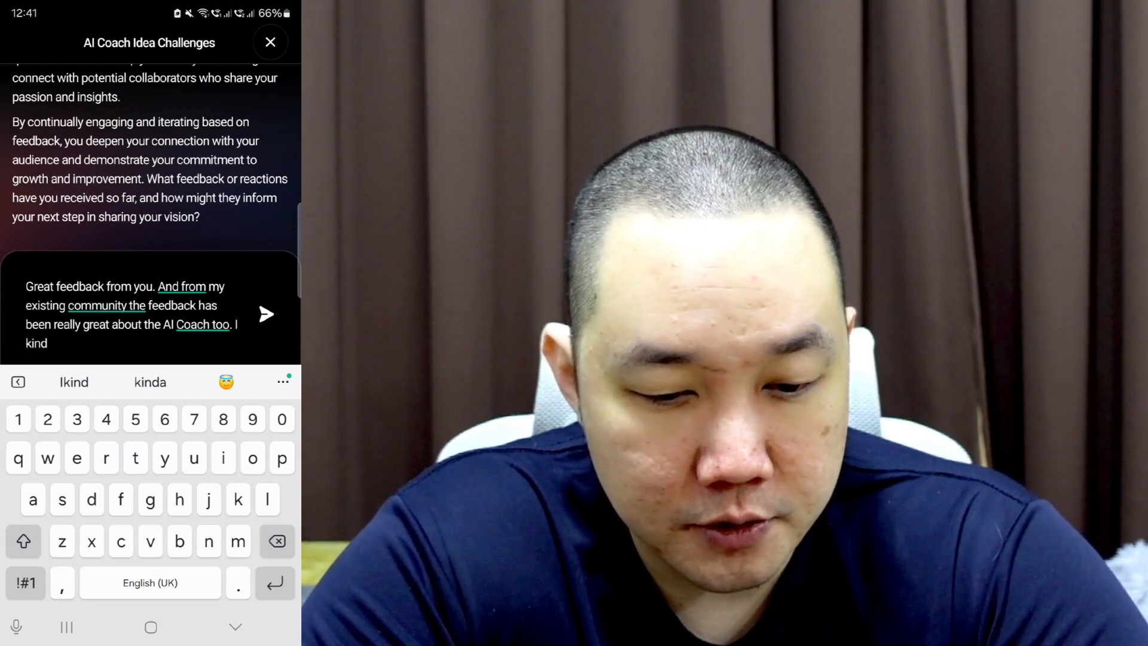
text( of understand)
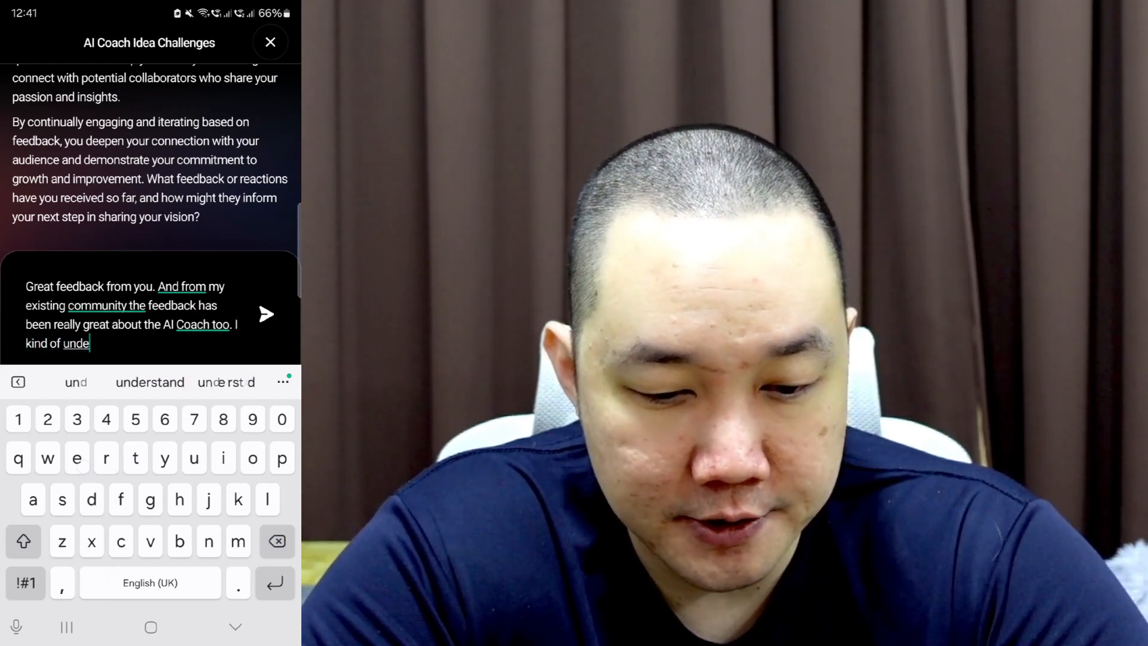
key(BackSpace)
key(BackSpace)
key(BackSpace)
key(BackSpace)
key(BackSpace)
key(BackSpace)
key(BackSpace)
key(BackSpace)
key(BackSpace)
key(BackSpace)
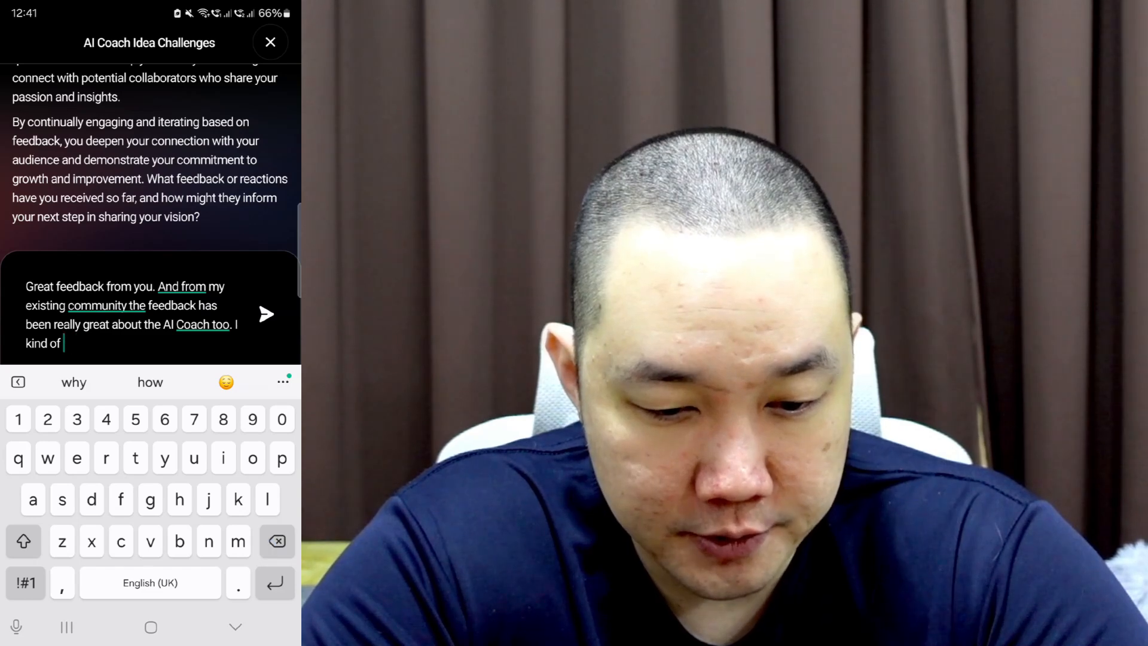
text(know what needs to )
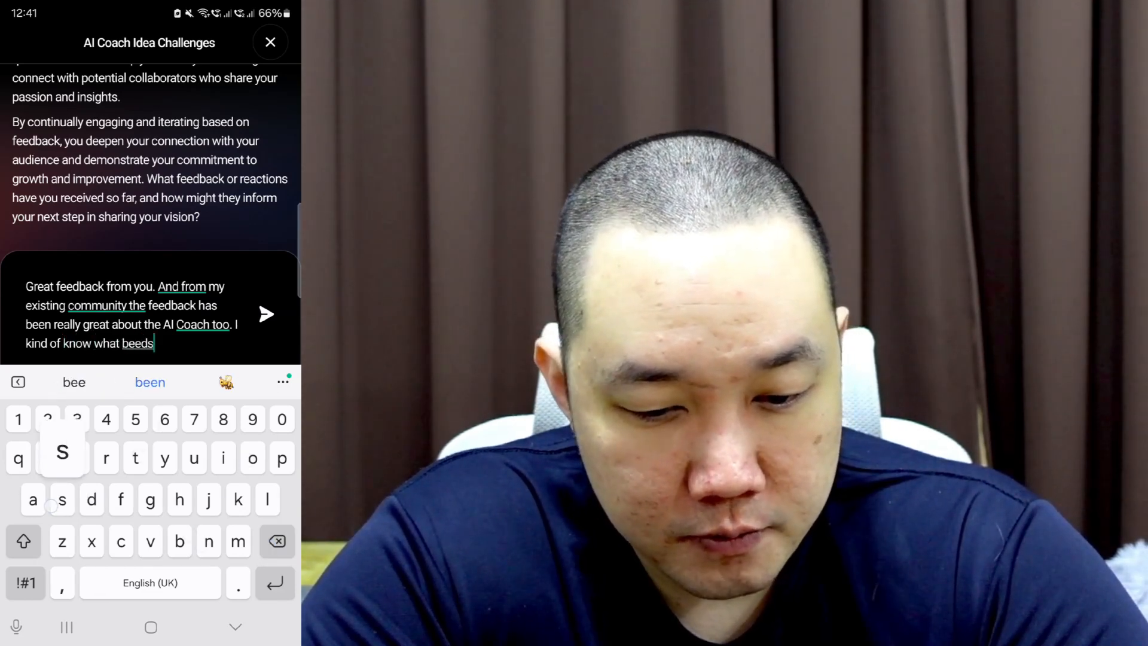
text(happen tb)
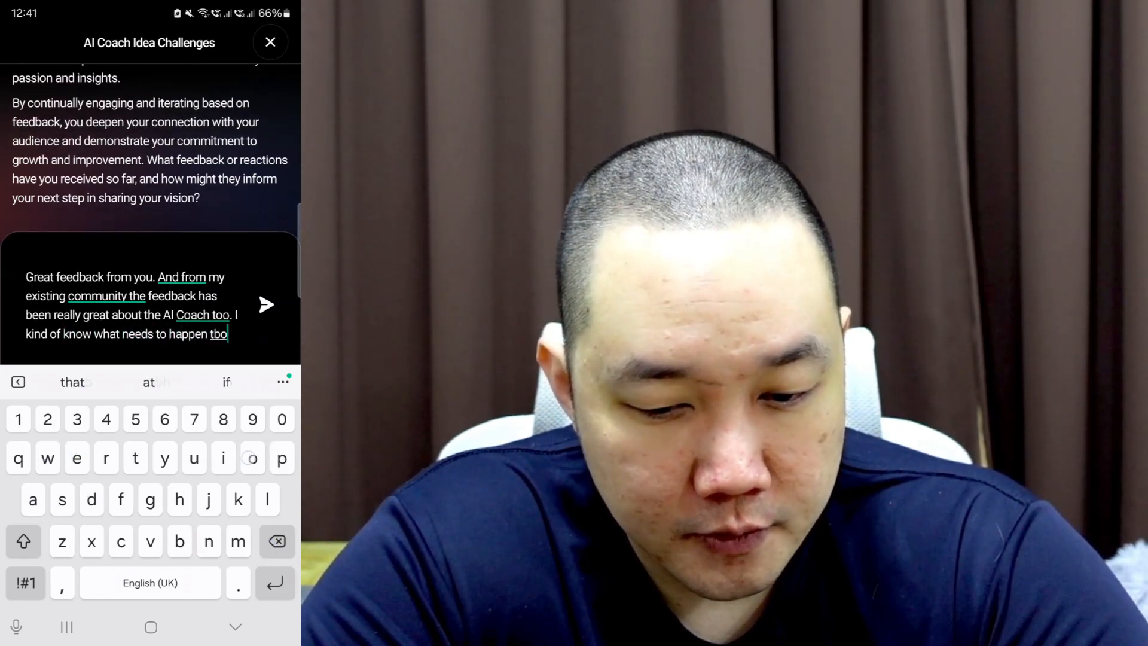
key(BackSpace)
text(now)
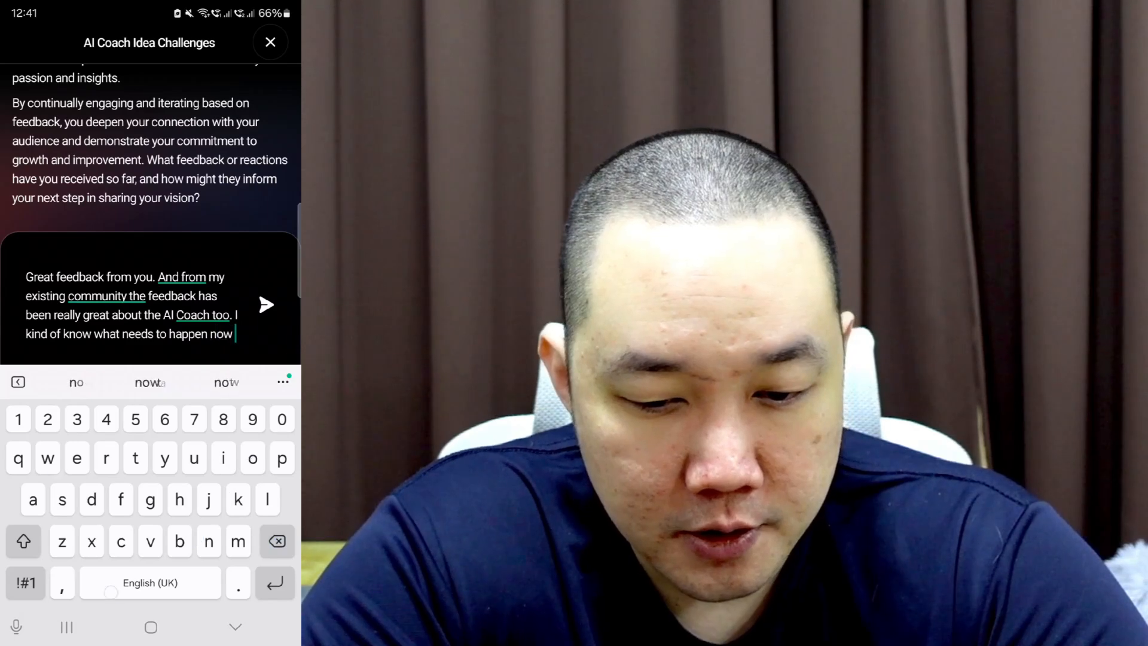
text( - people )
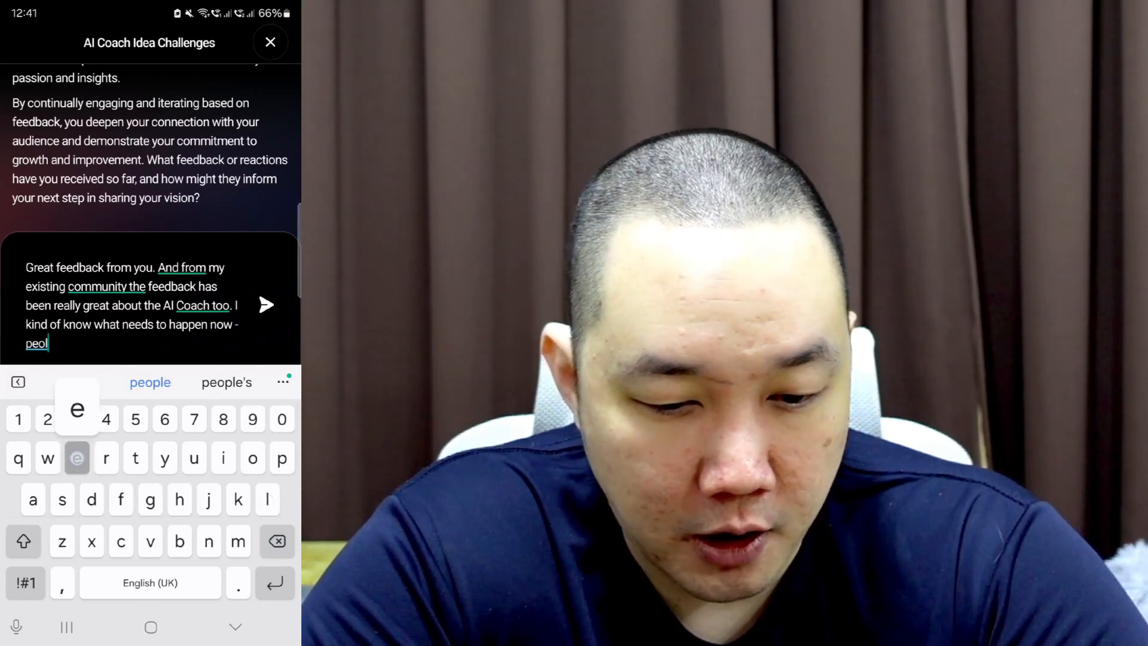
text(aren't going )
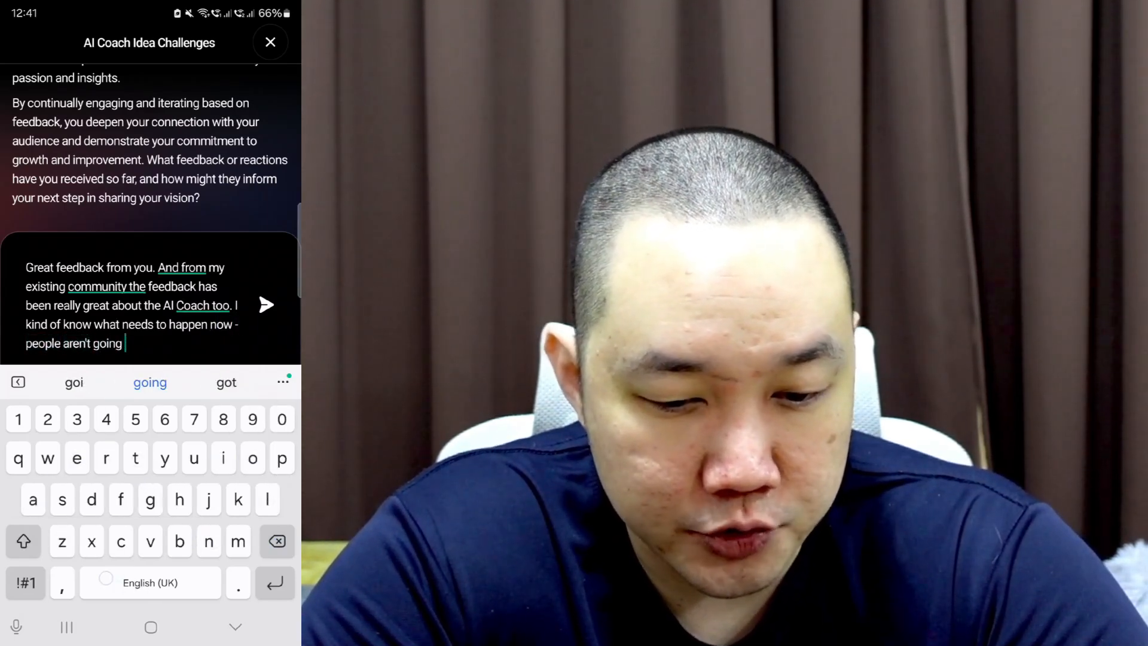
text(to be attract)
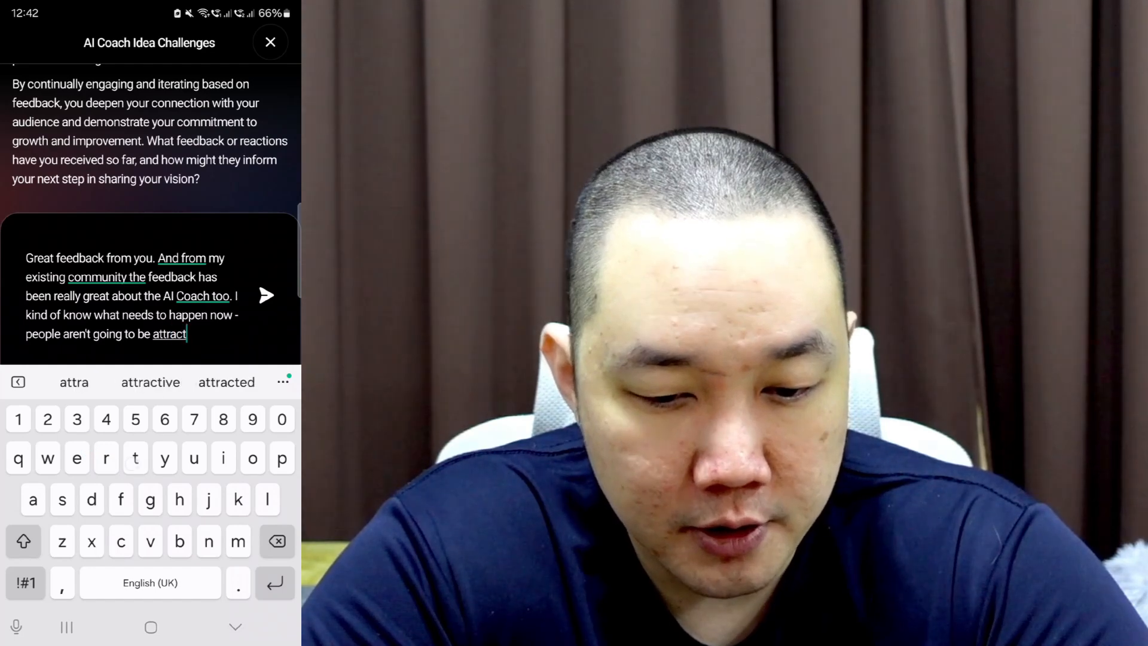
text(ed to use my )
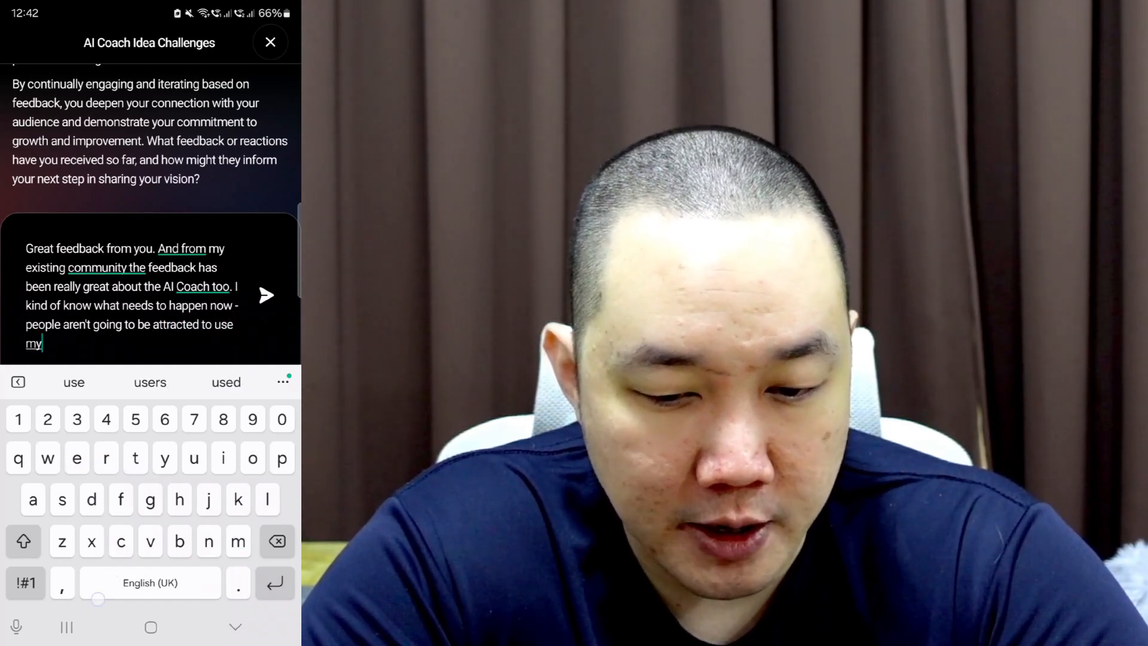
text(A)
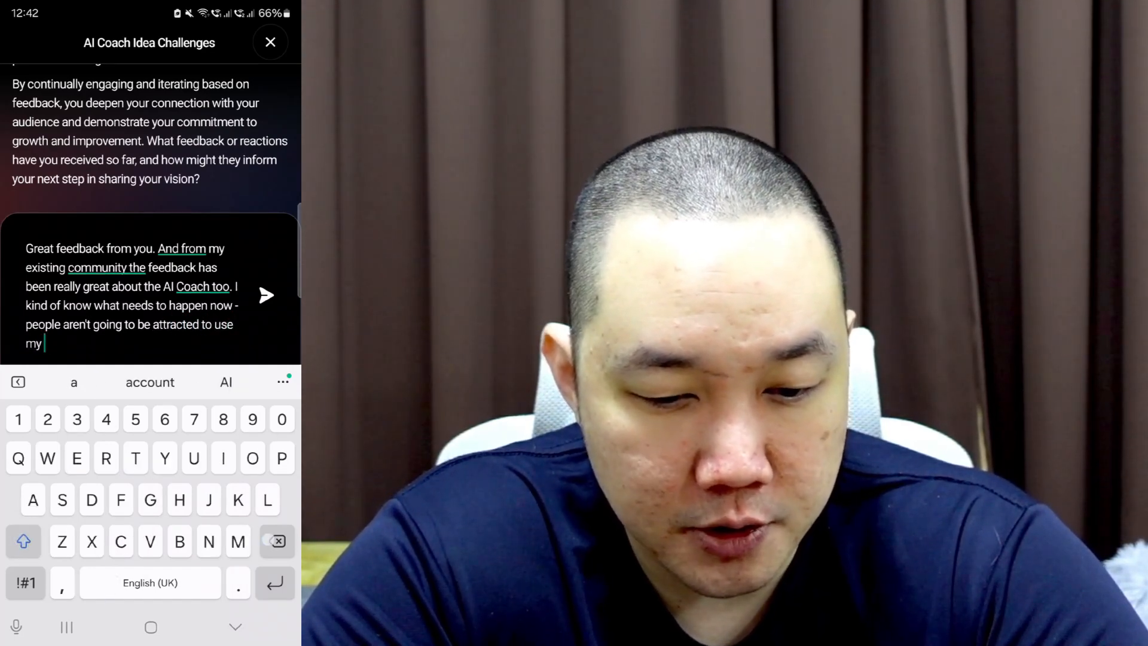
text(I coach p)
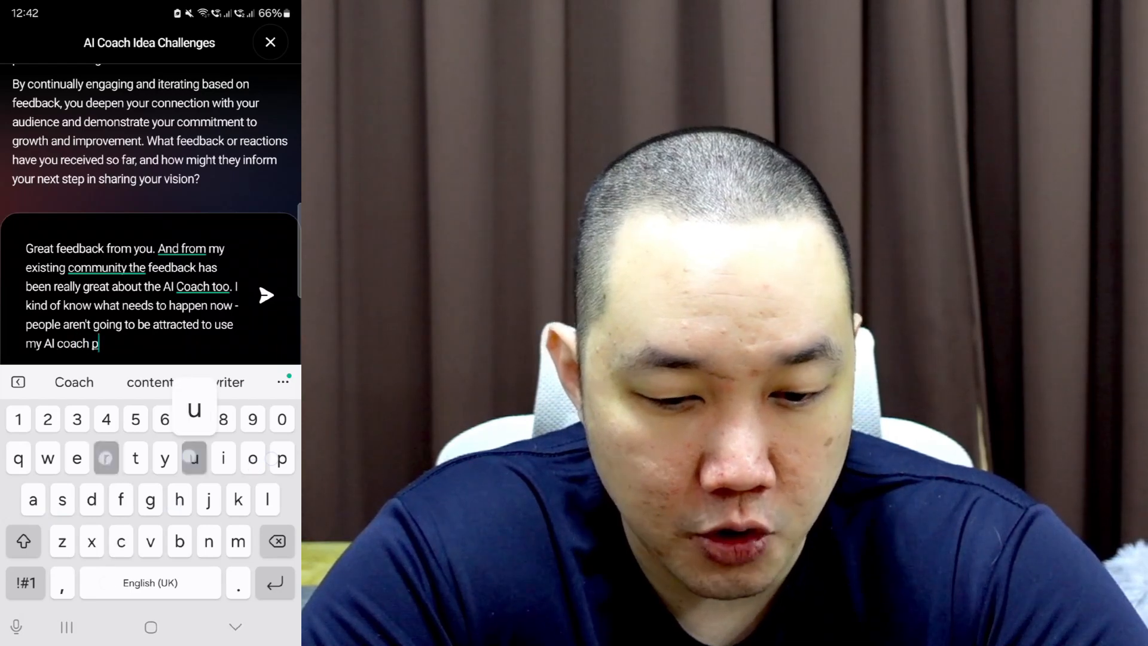
text(ruely due to fu)
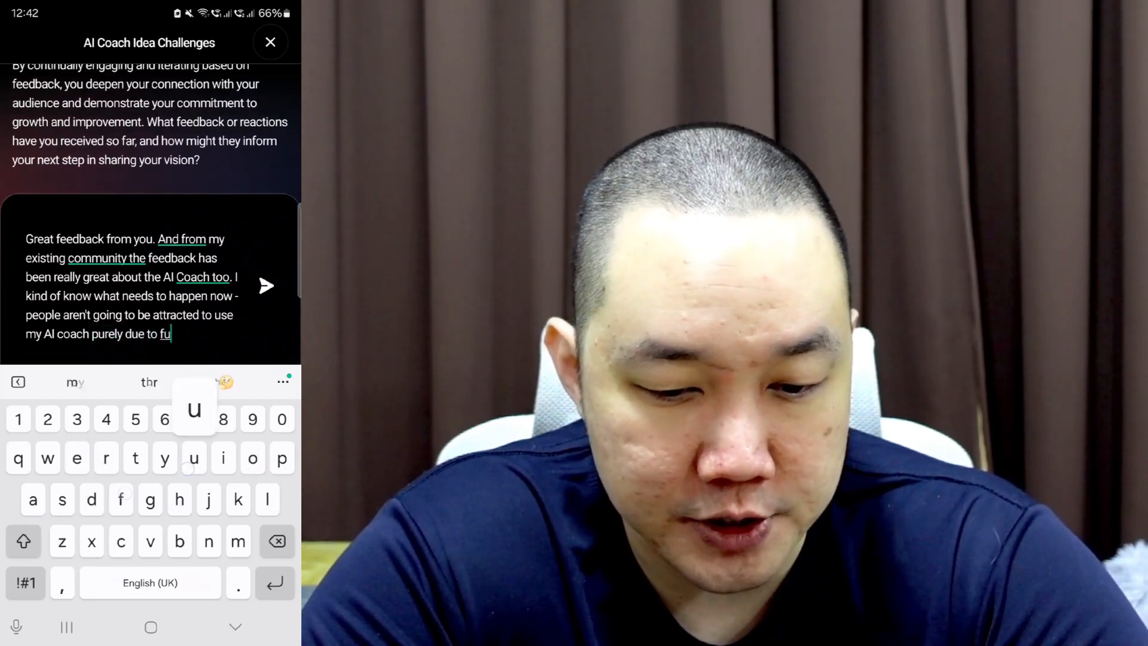
text(nctionalit)
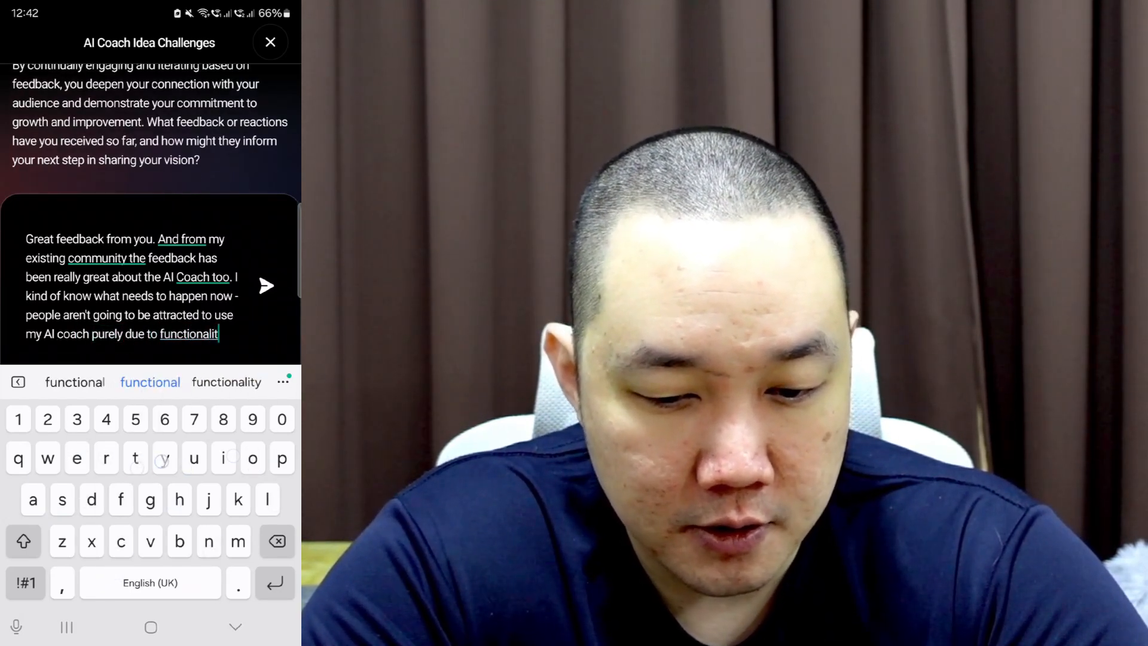
text(y. Bu)
key(BackSpace)
key(BackSpace)
text(I)
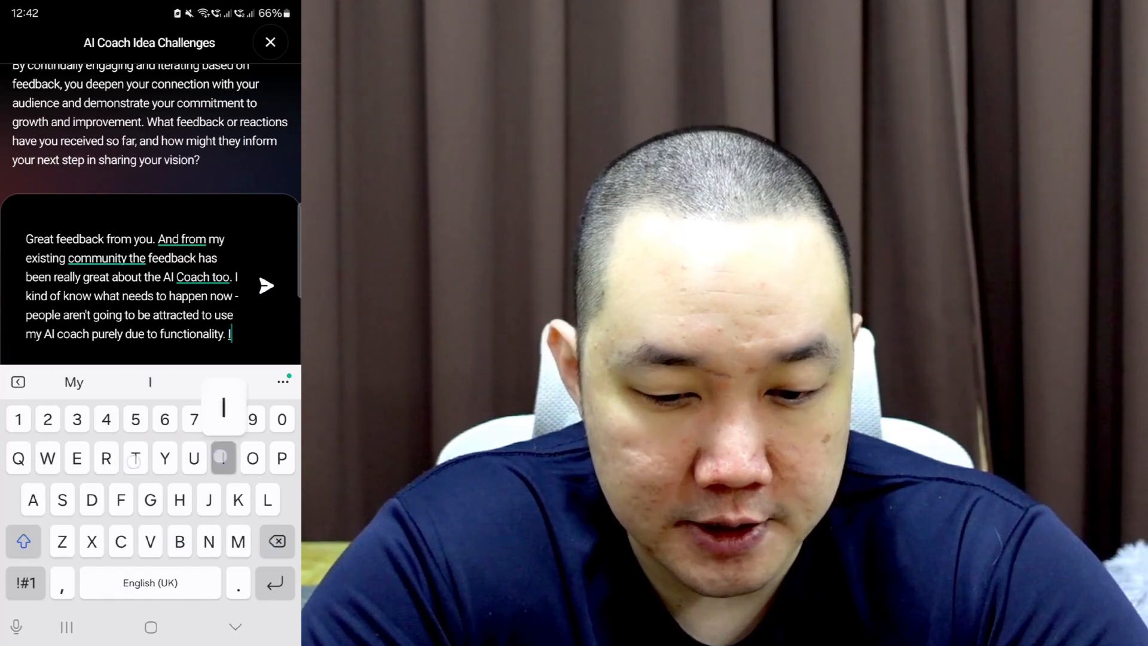
text(t's also about)
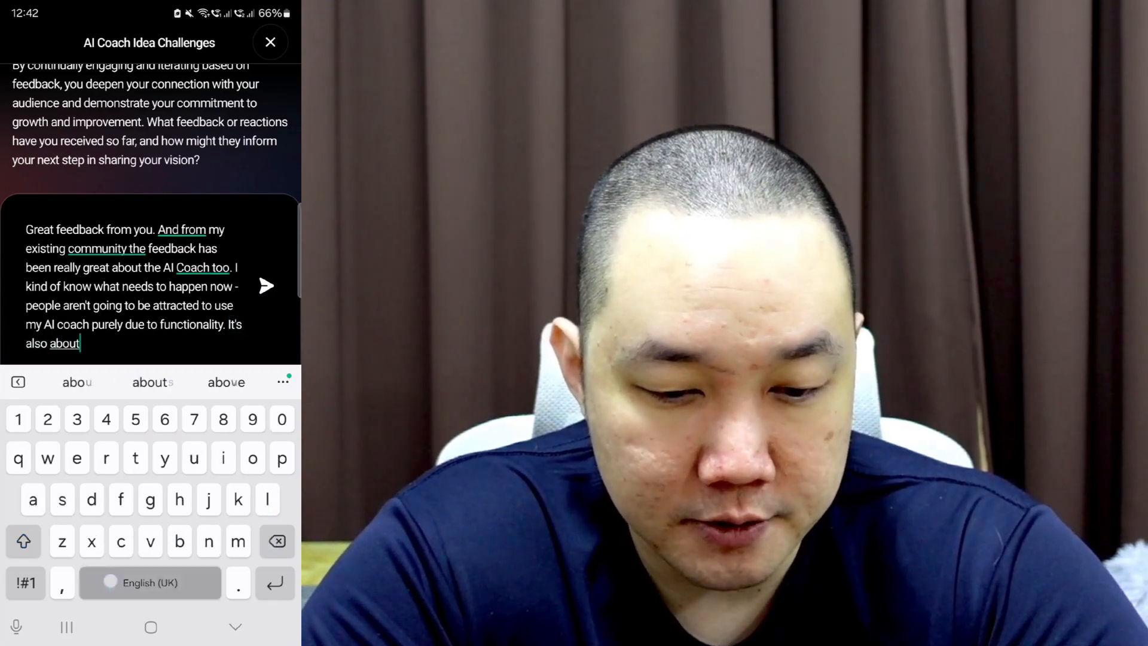
text( them iden)
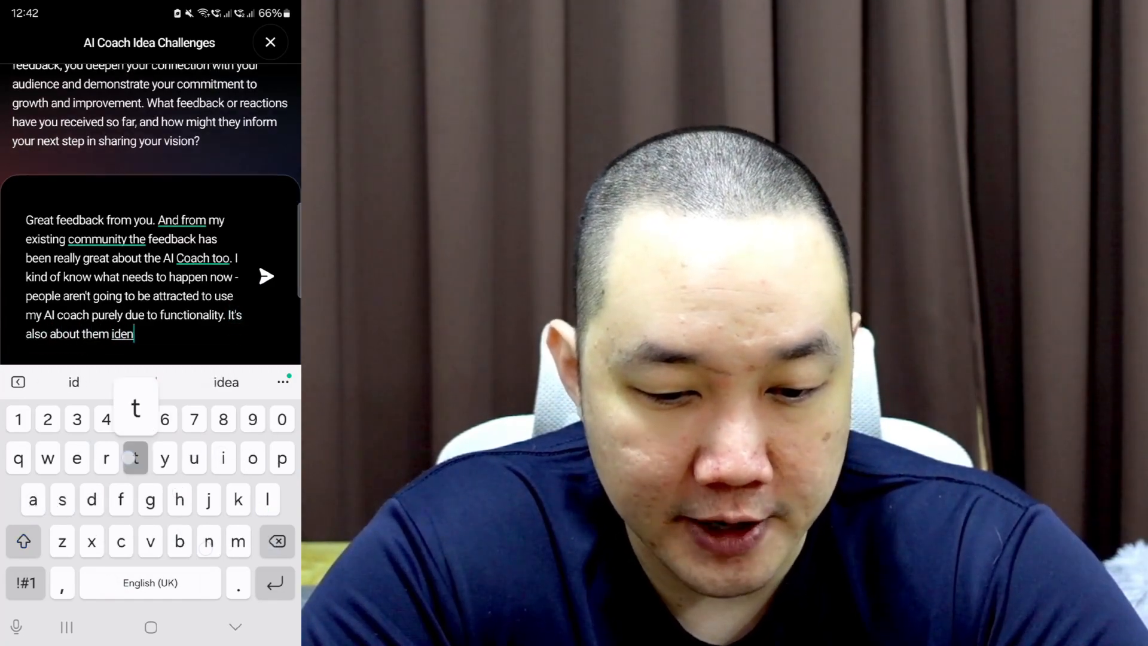
text(tifying with)
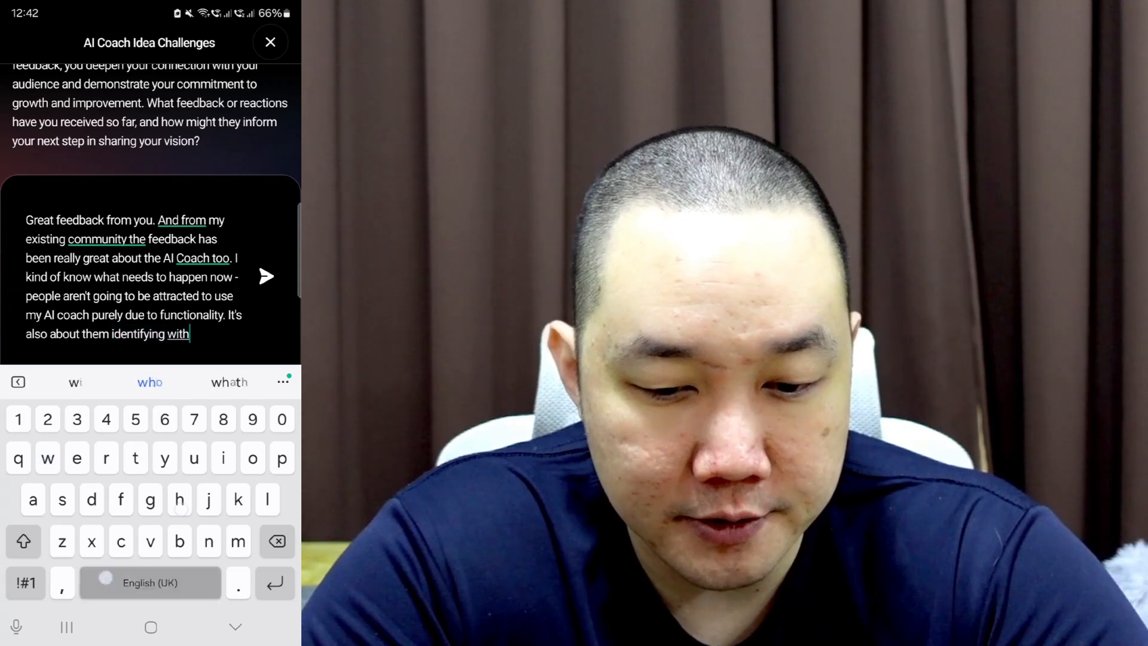
text( my brand.)
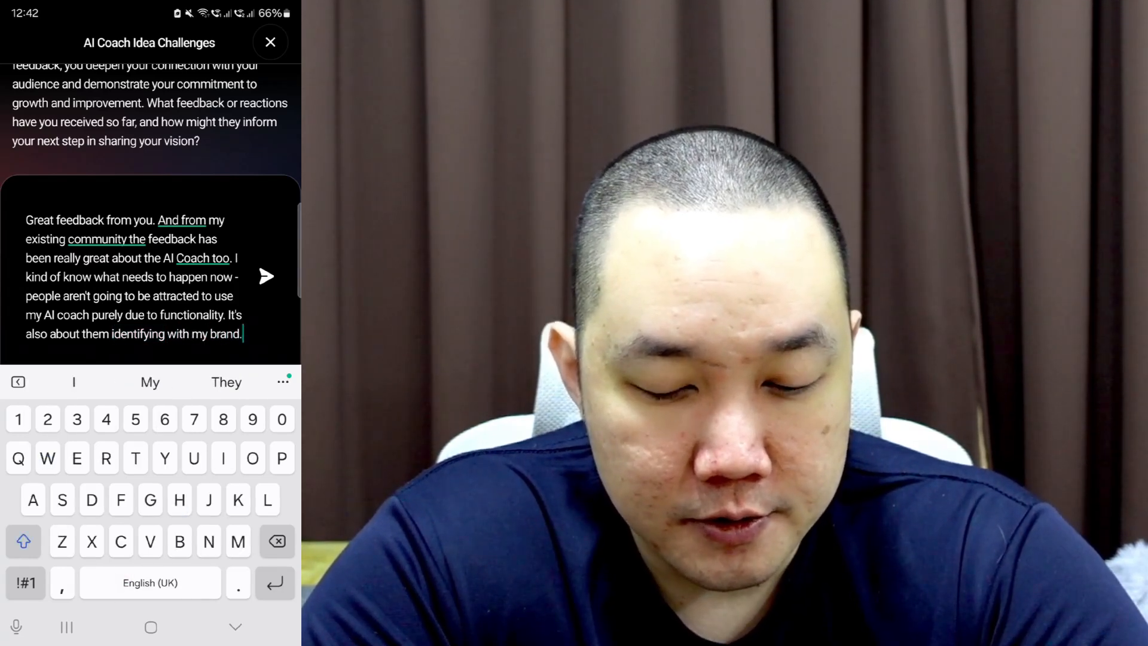
text( So I get that.)
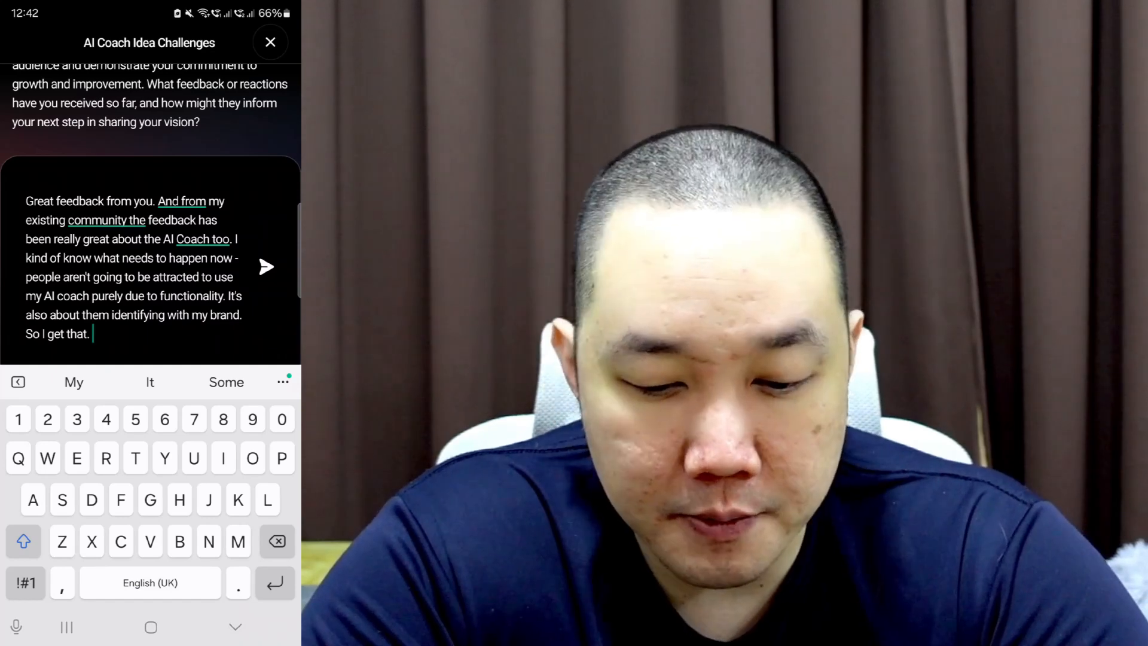
key(Return)
key(Return)
Ask 'When is our session "done"? What else do I do with you?' and send.
text(Before w)
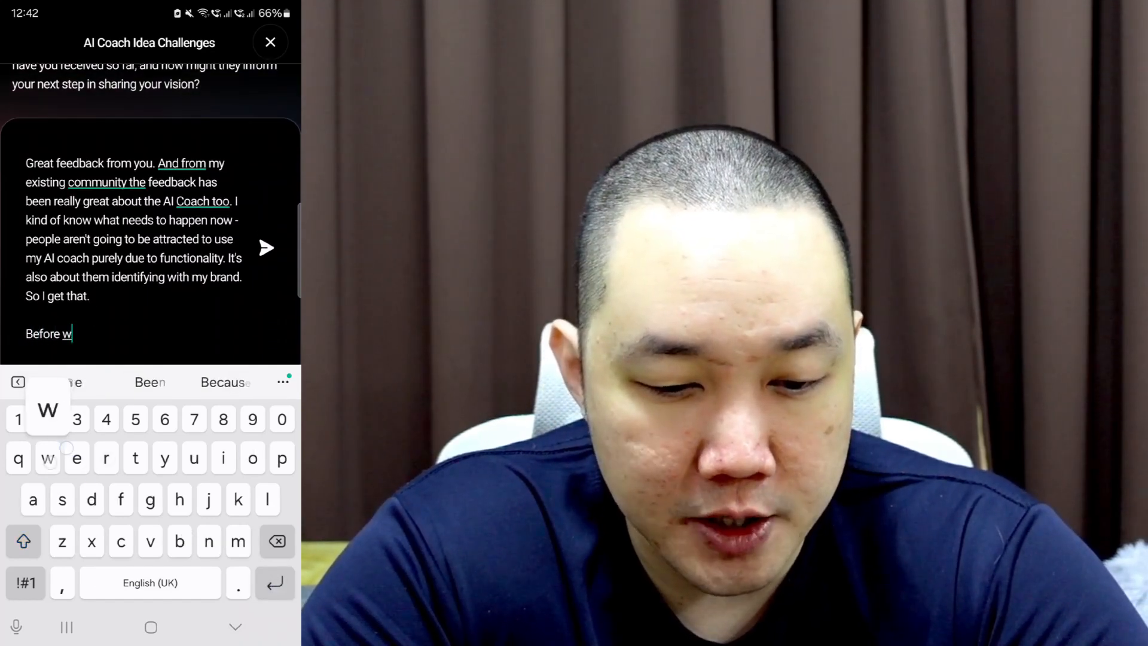
text(e go on how)
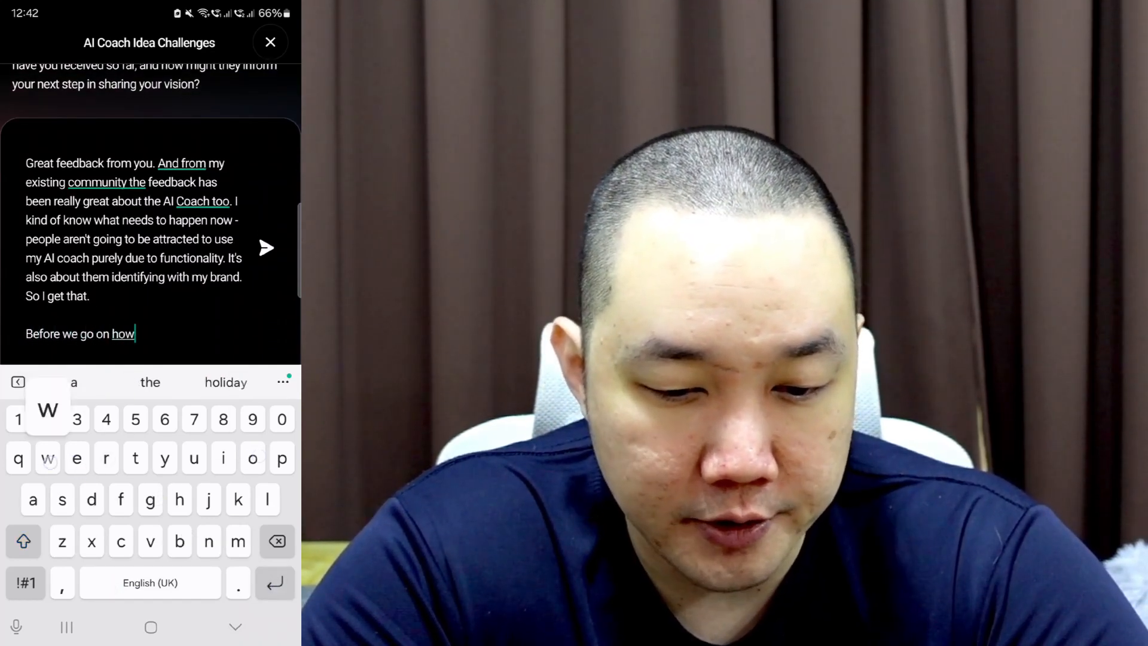
text(ever I a m )
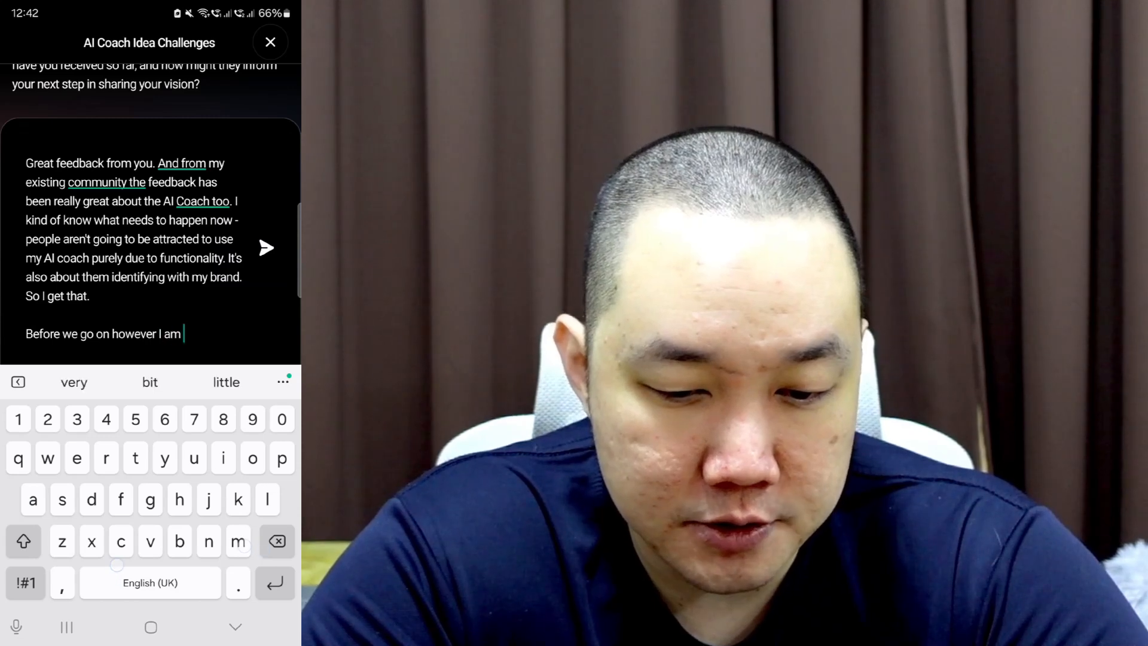
text(curious. W)
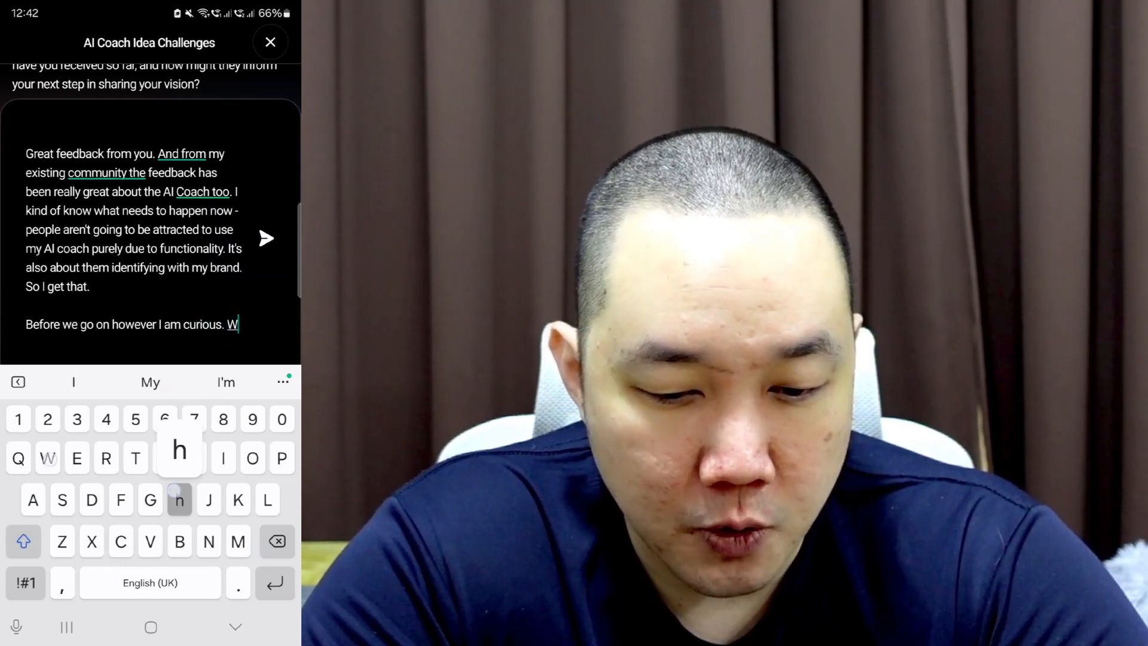
text(hen is t)
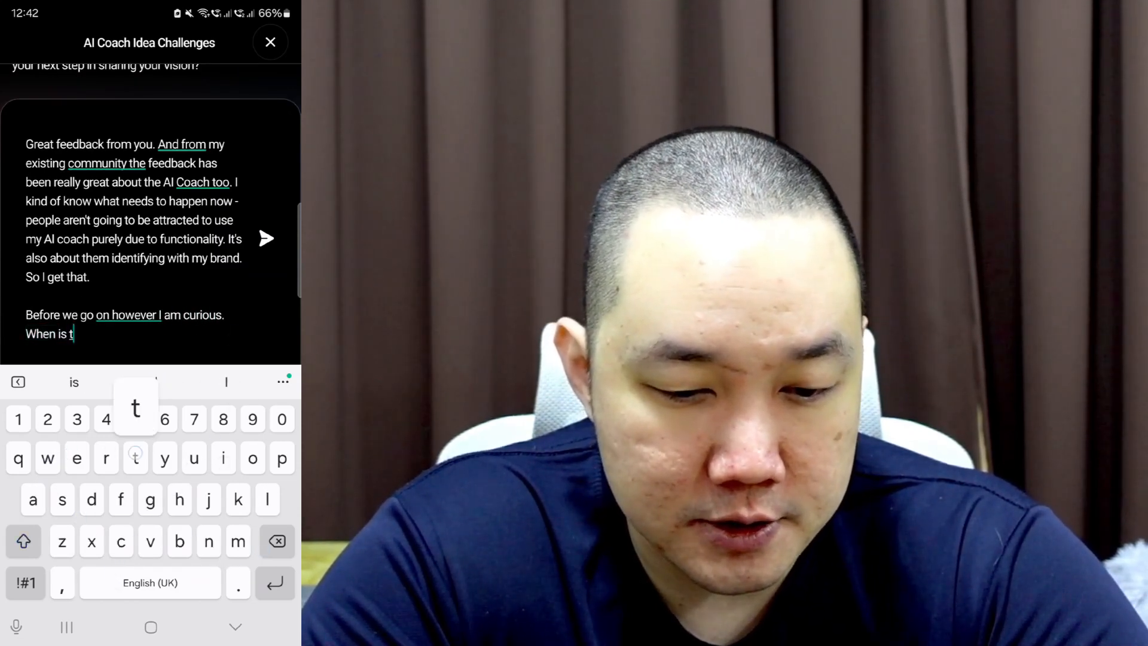
key(BackSpace)
text(our ses)
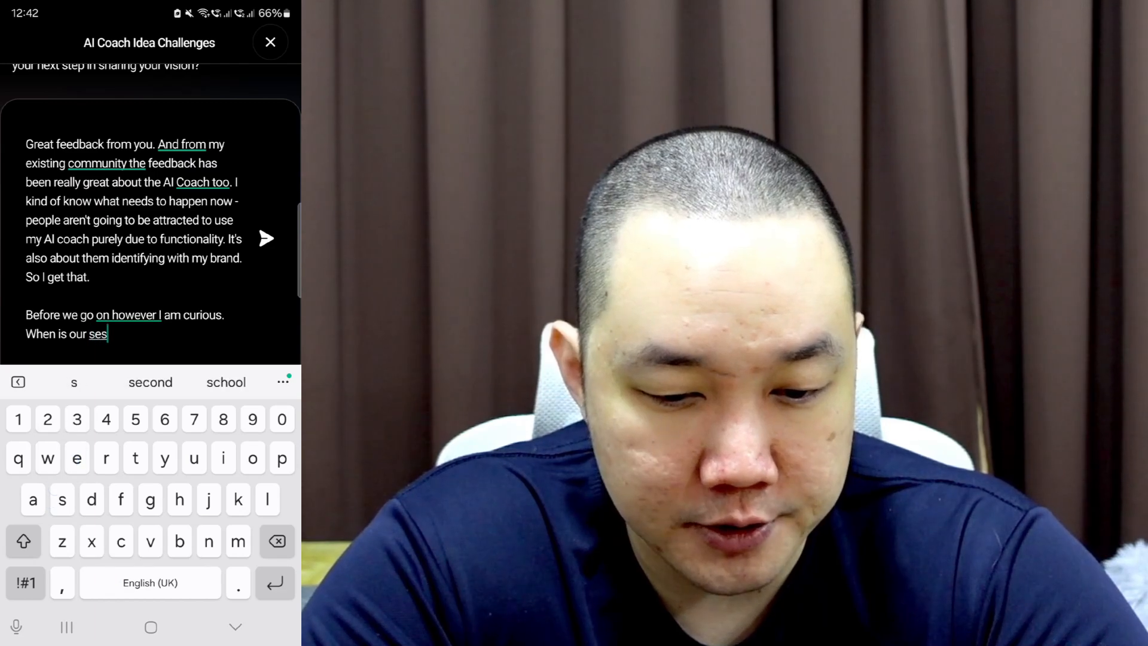
text(sion )
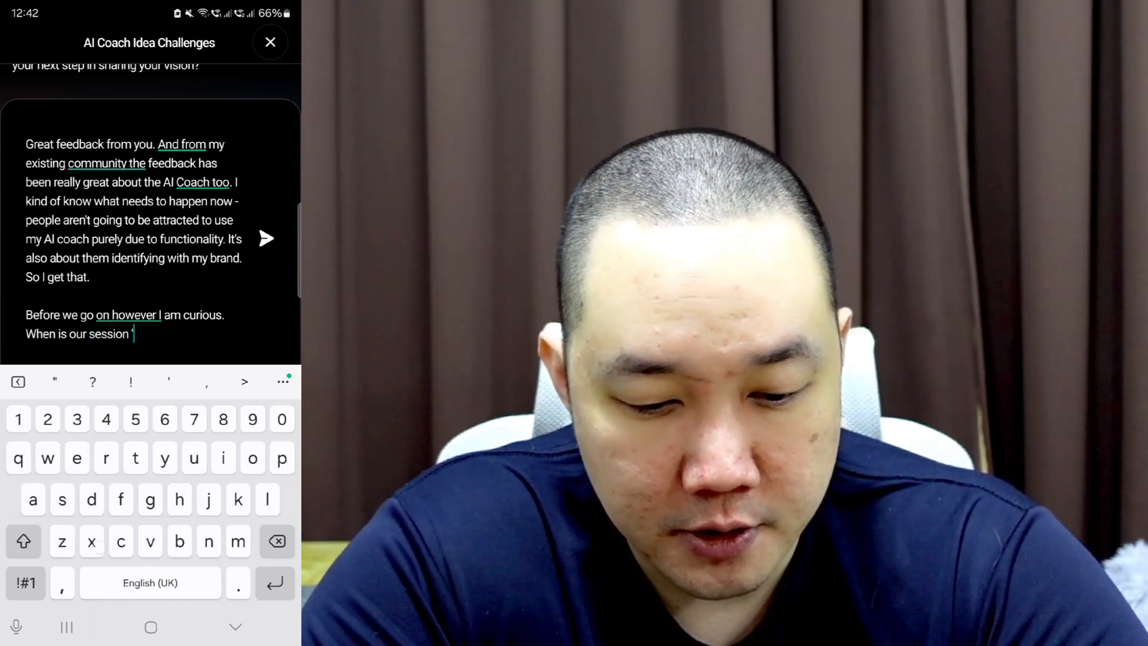
text(cdone)
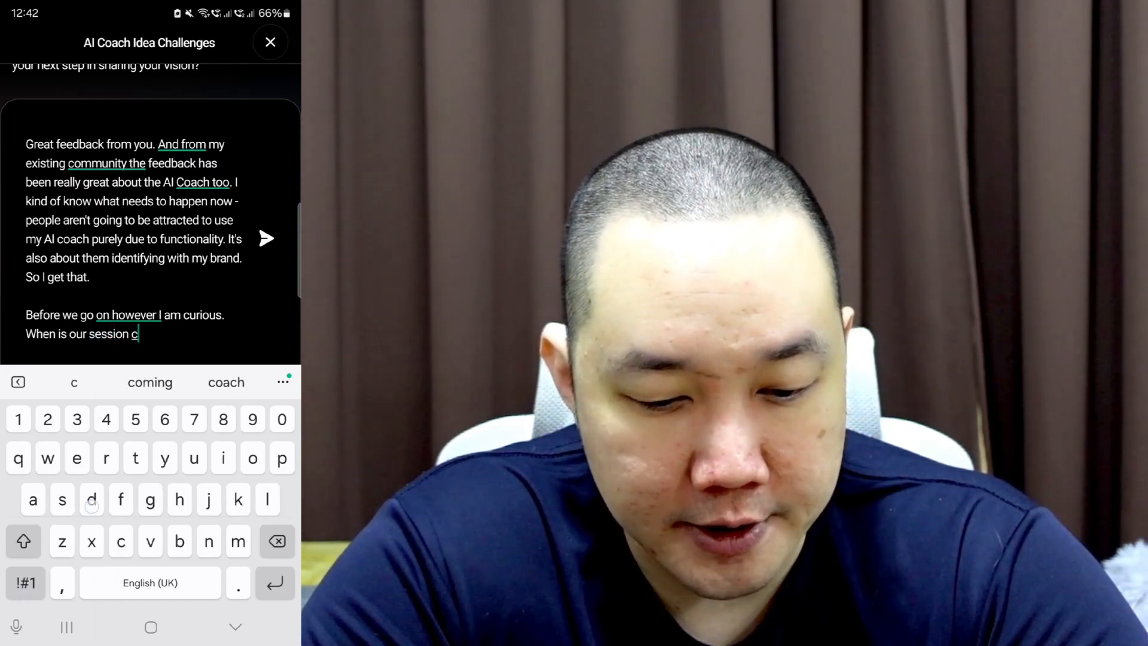
key(BackSpace)
key(BackSpace)
key(BackSpace)
key(BackSpace)
key(BackSpace)
text(")
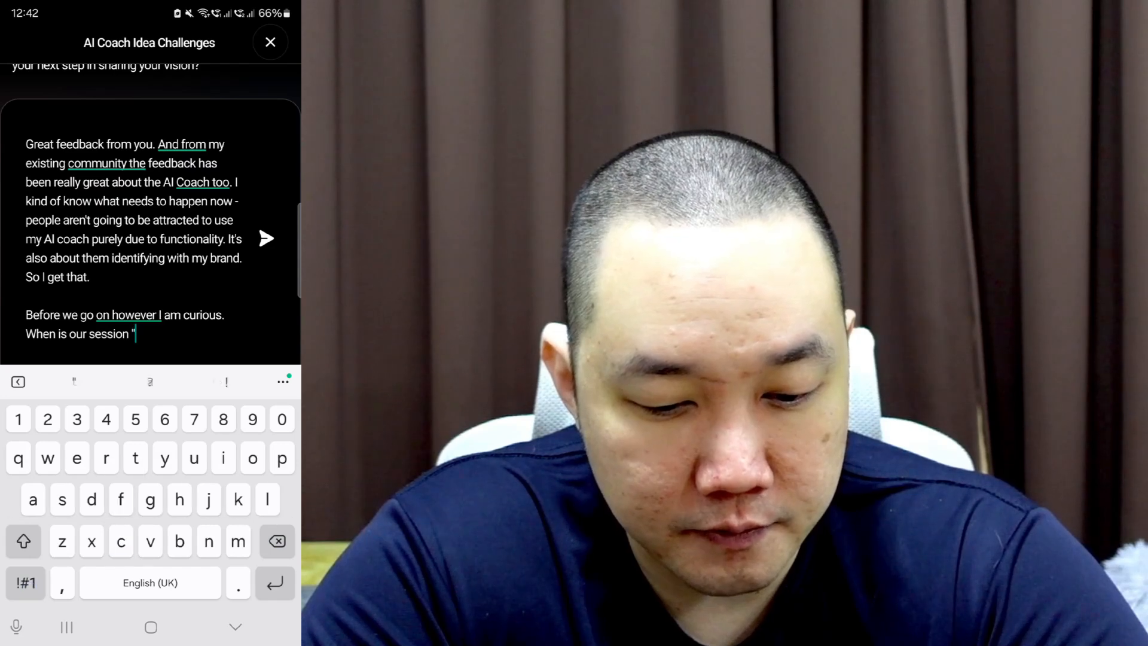
text(done"? )
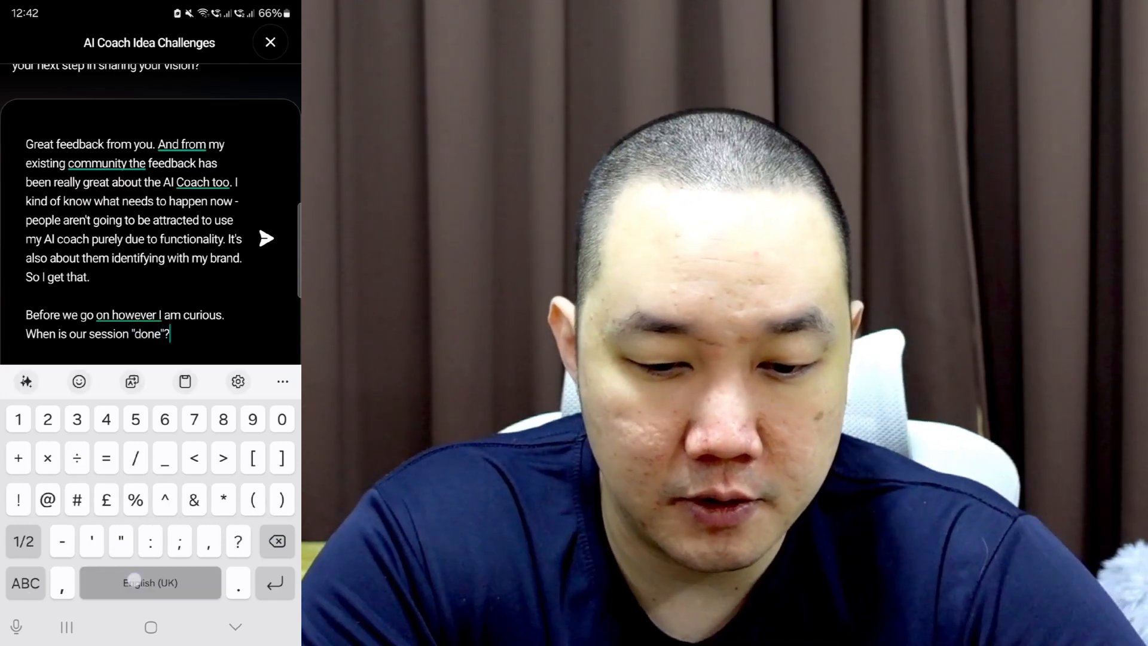
text(What els)
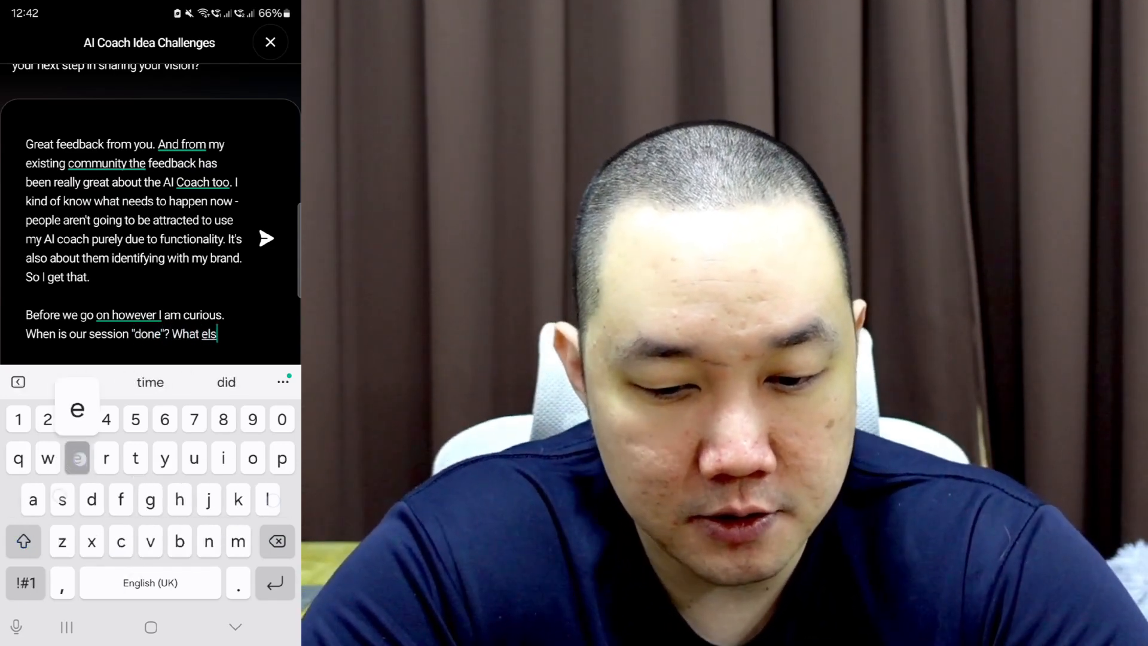
text(e do I do wit)
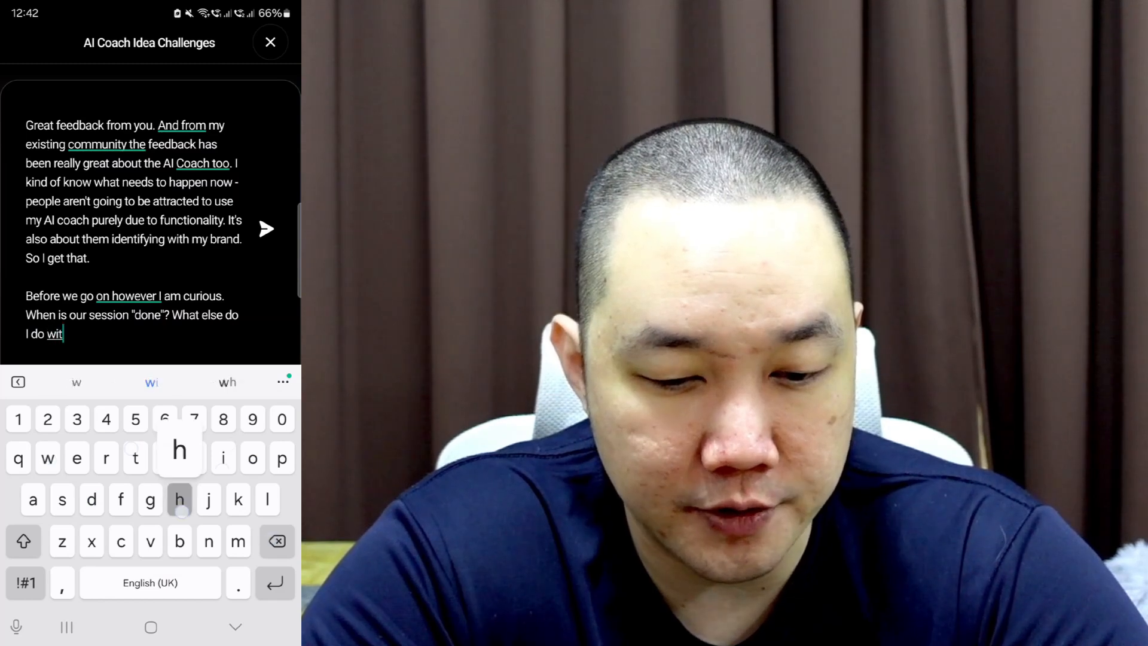
text(h this pla)
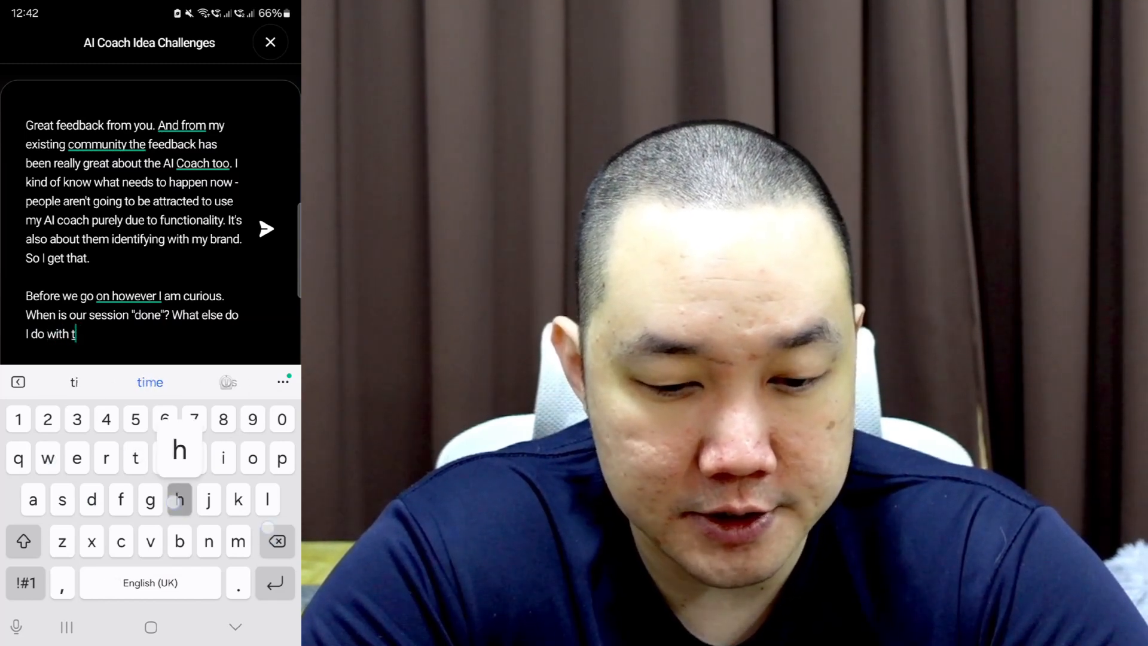
key(BackSpace)
key(BackSpace)
key(BackSpace)
text(A)
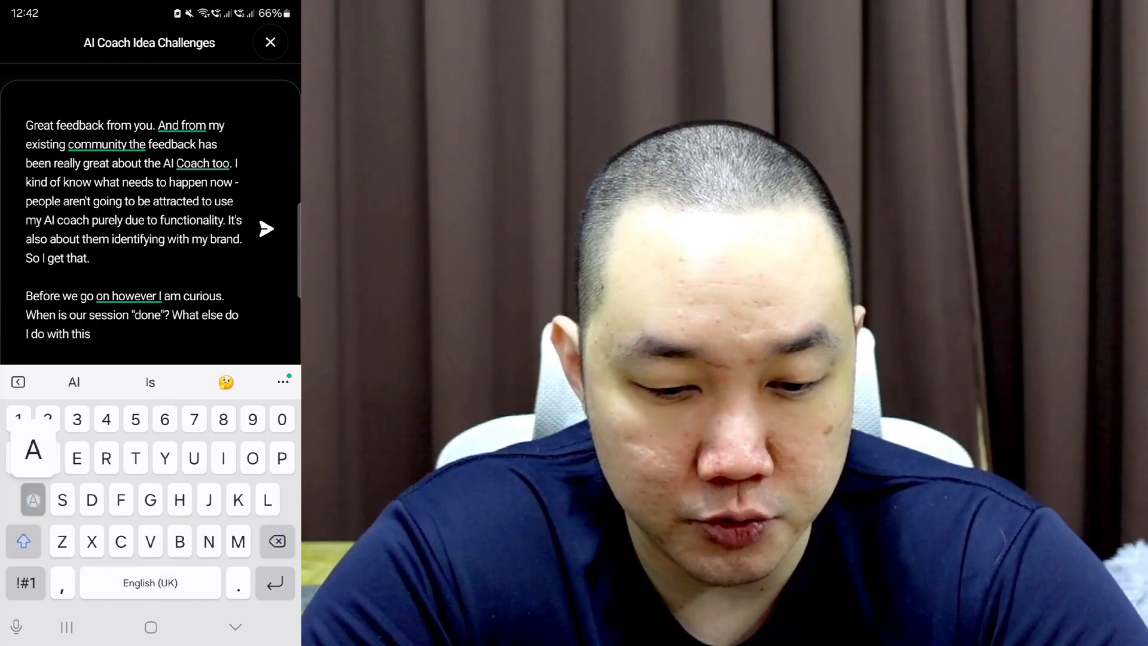
text(I )
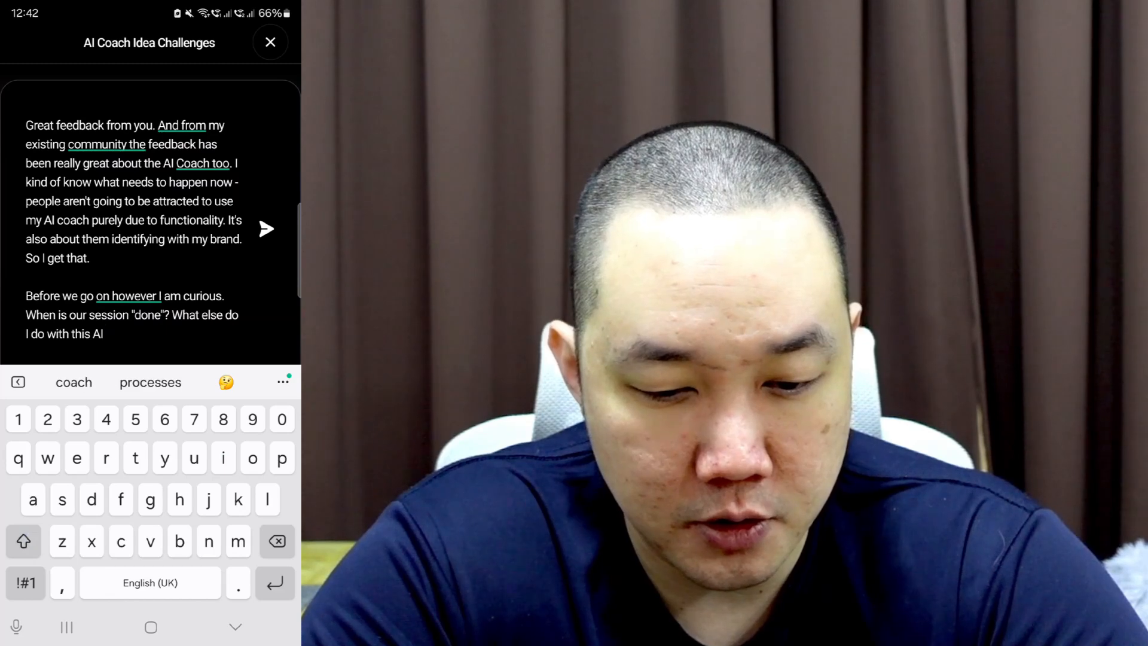
text(tool)
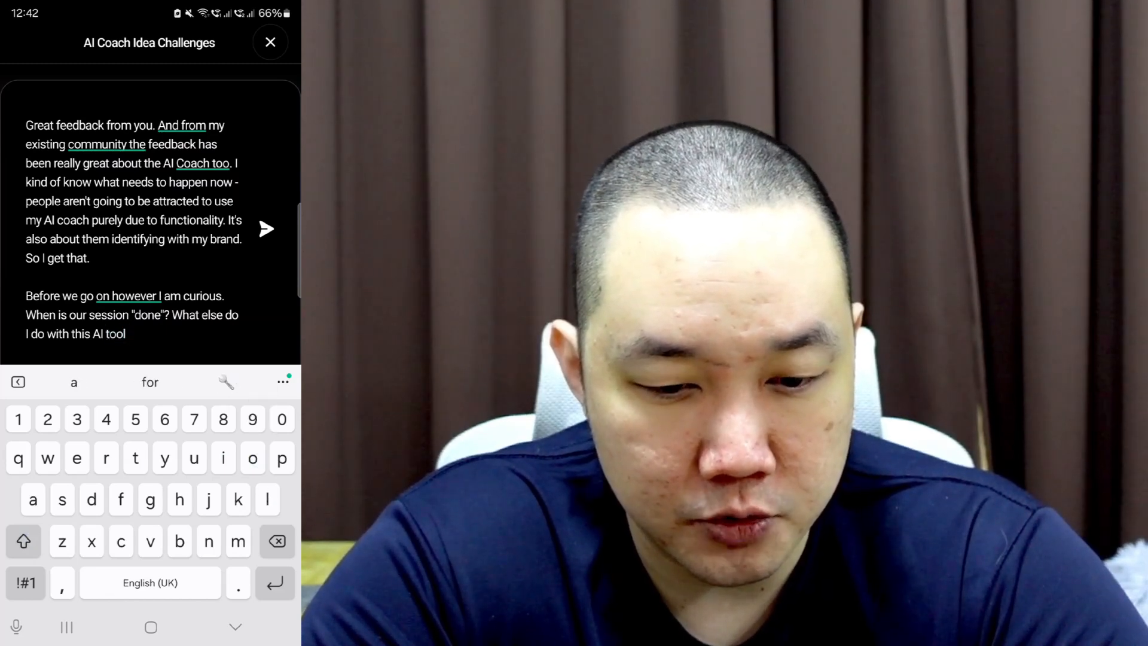
click(26, 582)
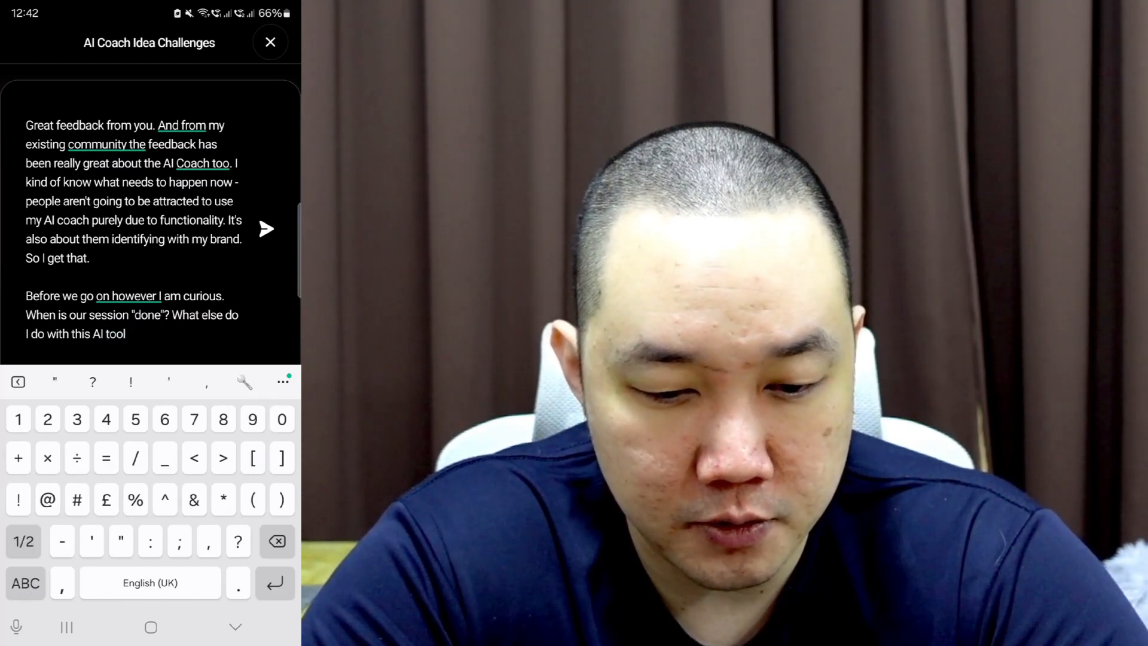
key(BackSpace)
click(26, 582)
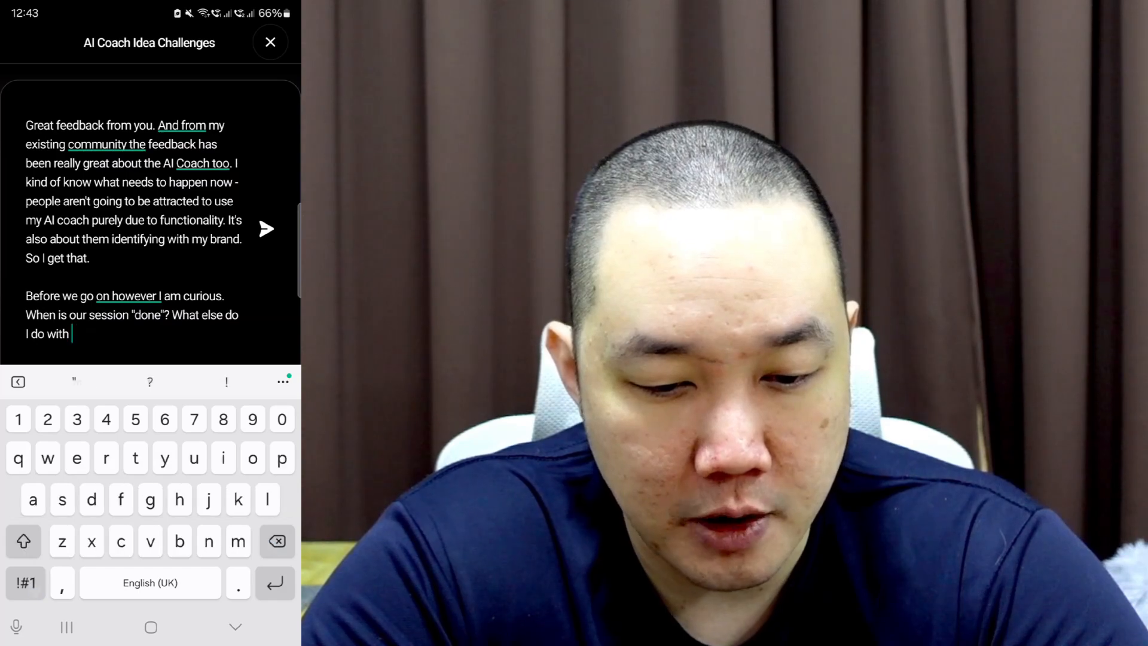
text(you)
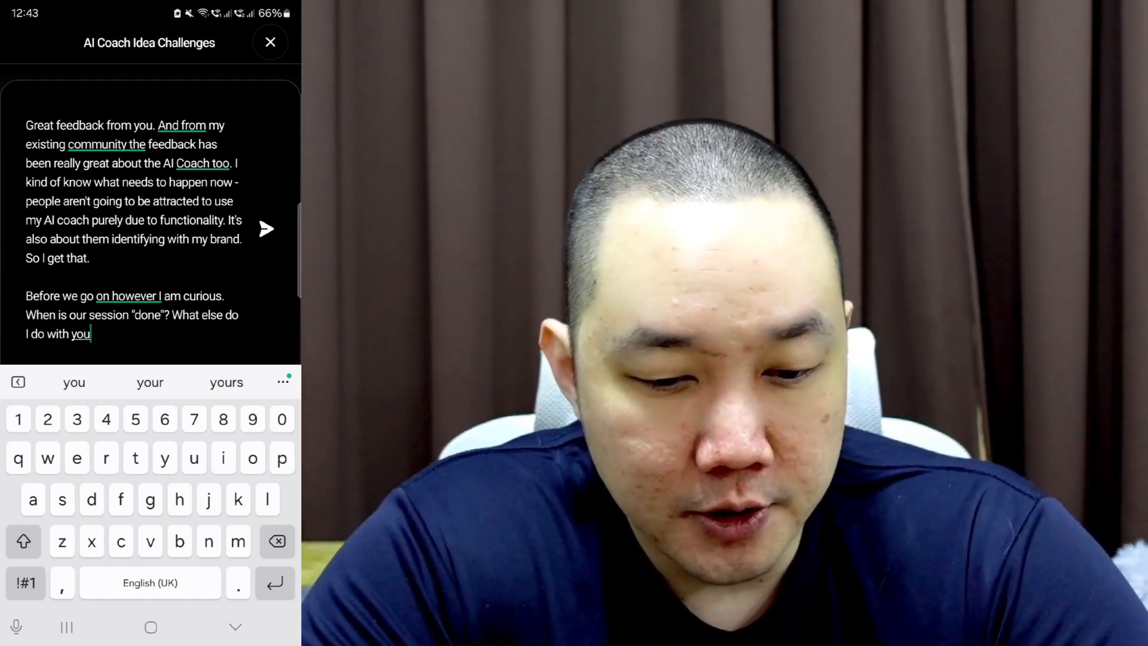
text(?)
click(267, 227)
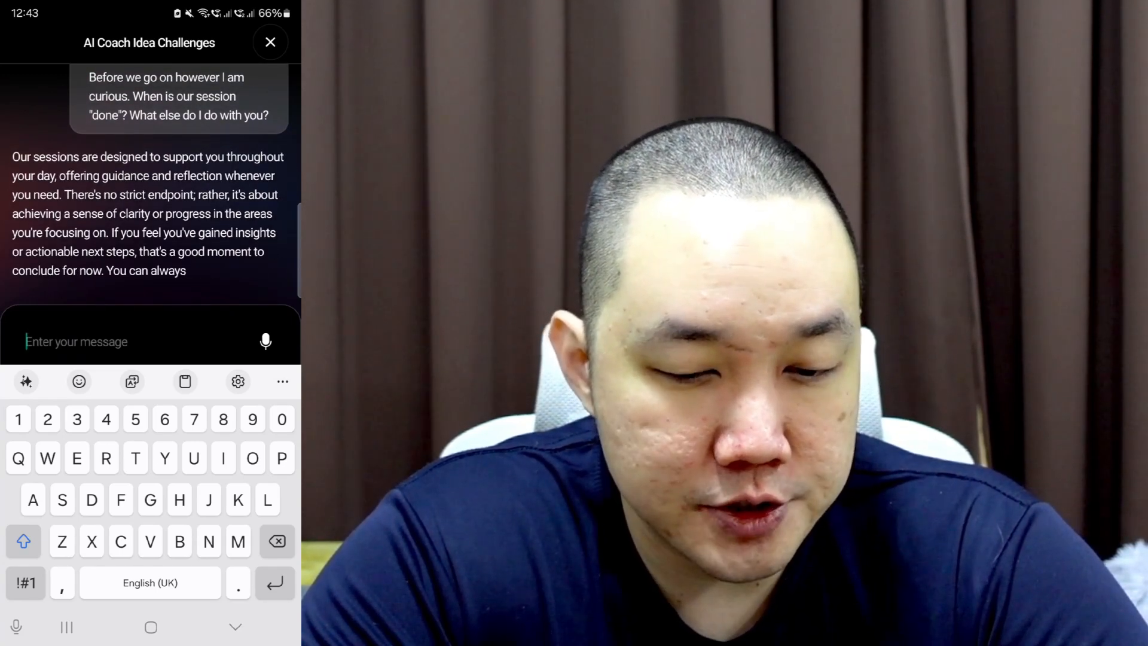
drag(44, 249, 53, 303)
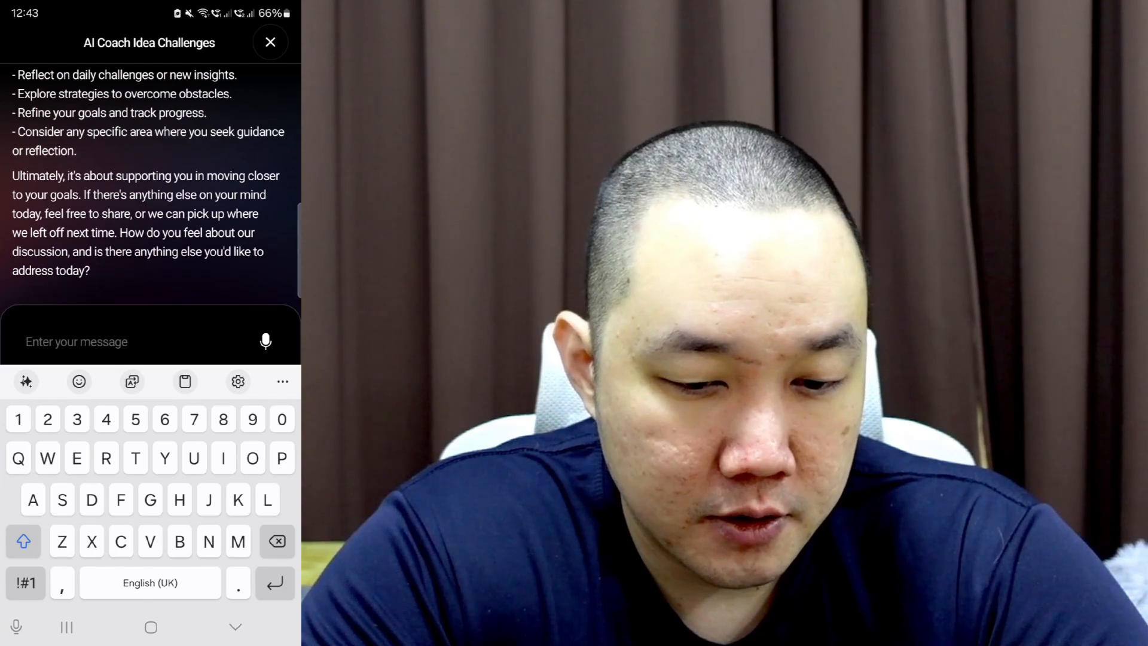
scroll(84, 233, up, 3)
drag(71, 436, 66, 353)
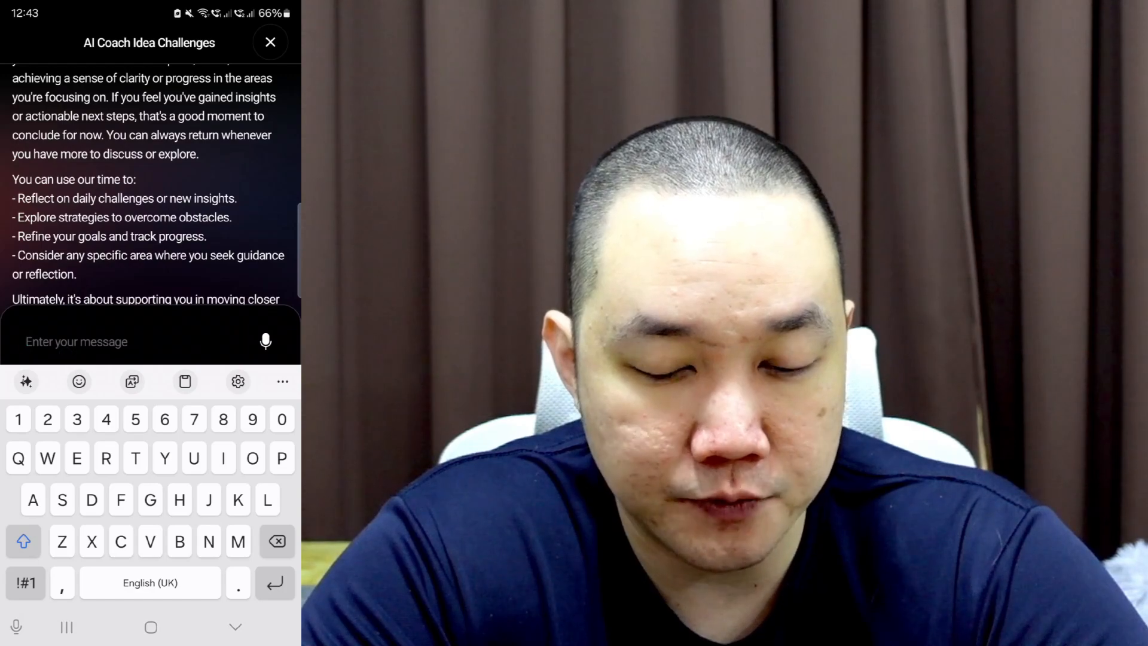
drag(30, 262, 17, 209)
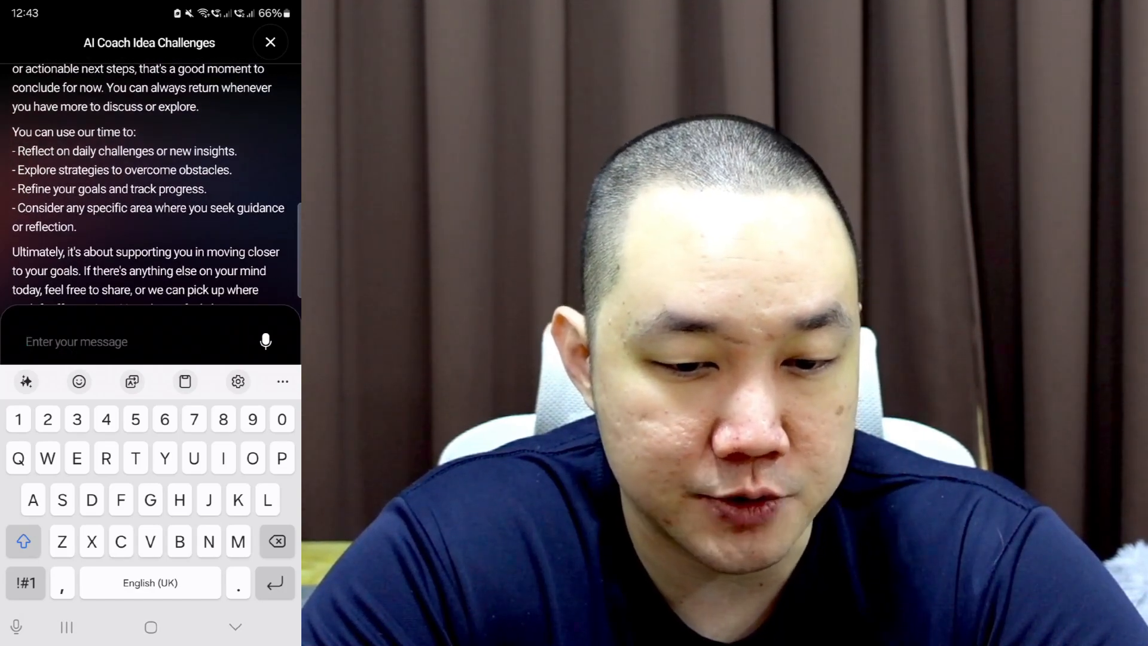
drag(40, 282, 24, 246)
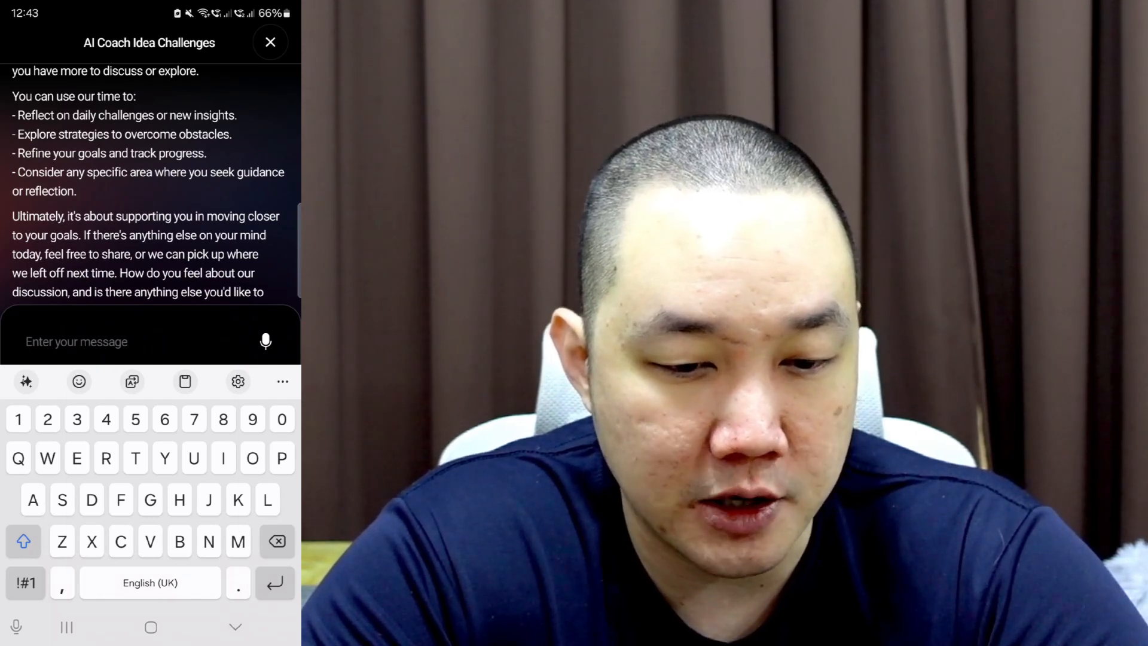
drag(28, 263, 26, 237)
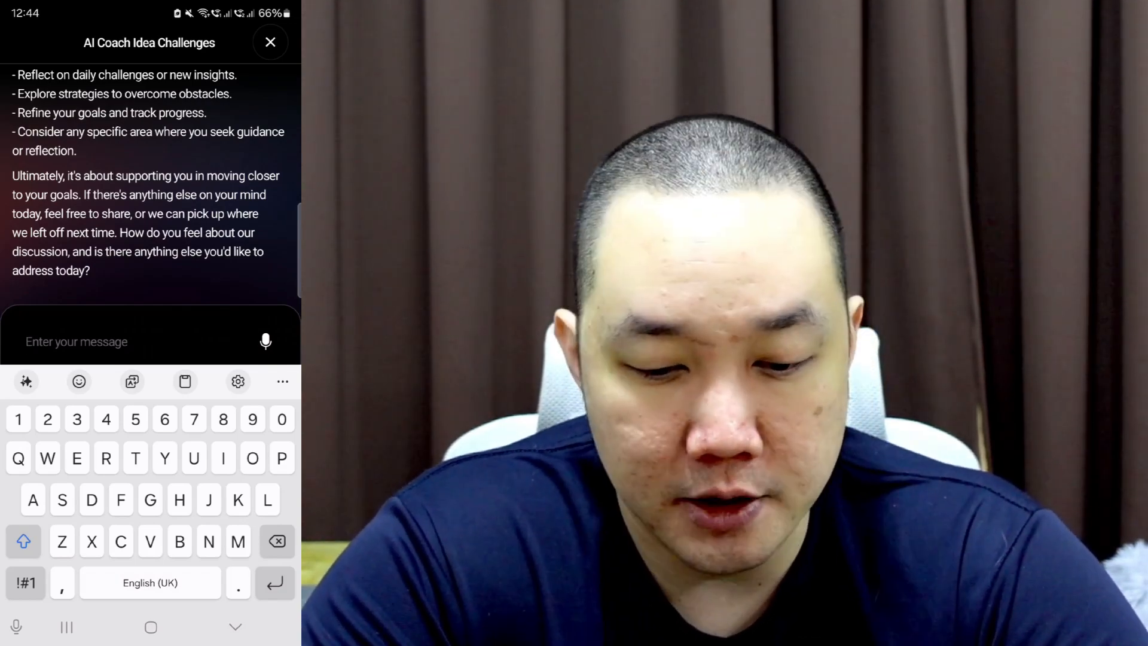
Send the question 'How do you remember details about me from our conversations?'.
text(How do)
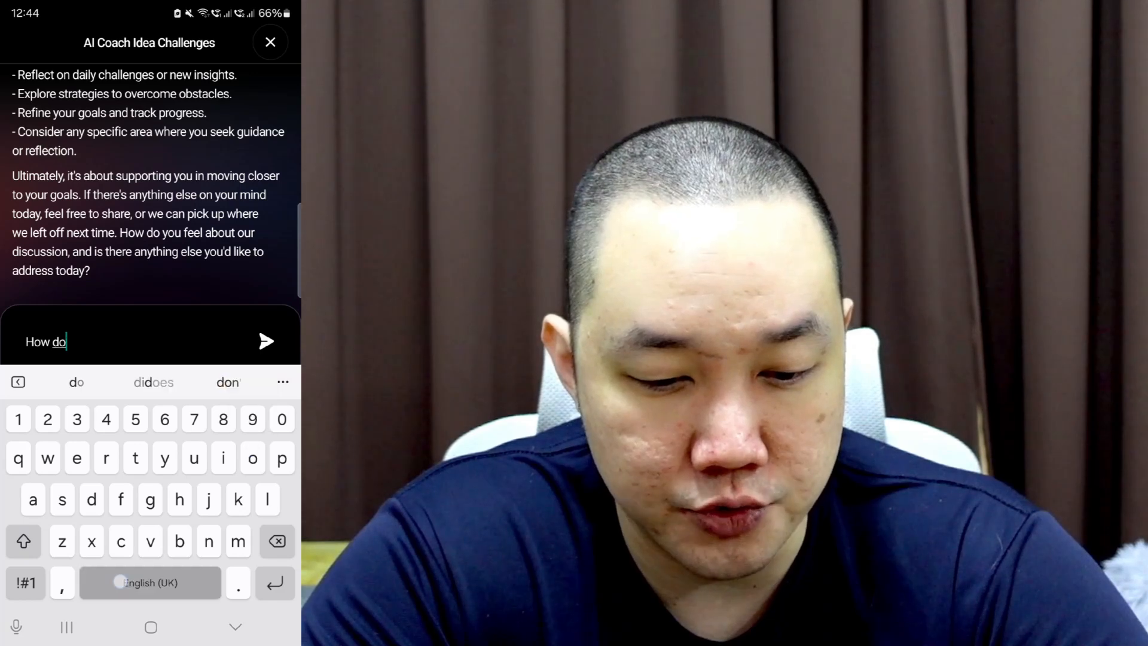
text( you remember de)
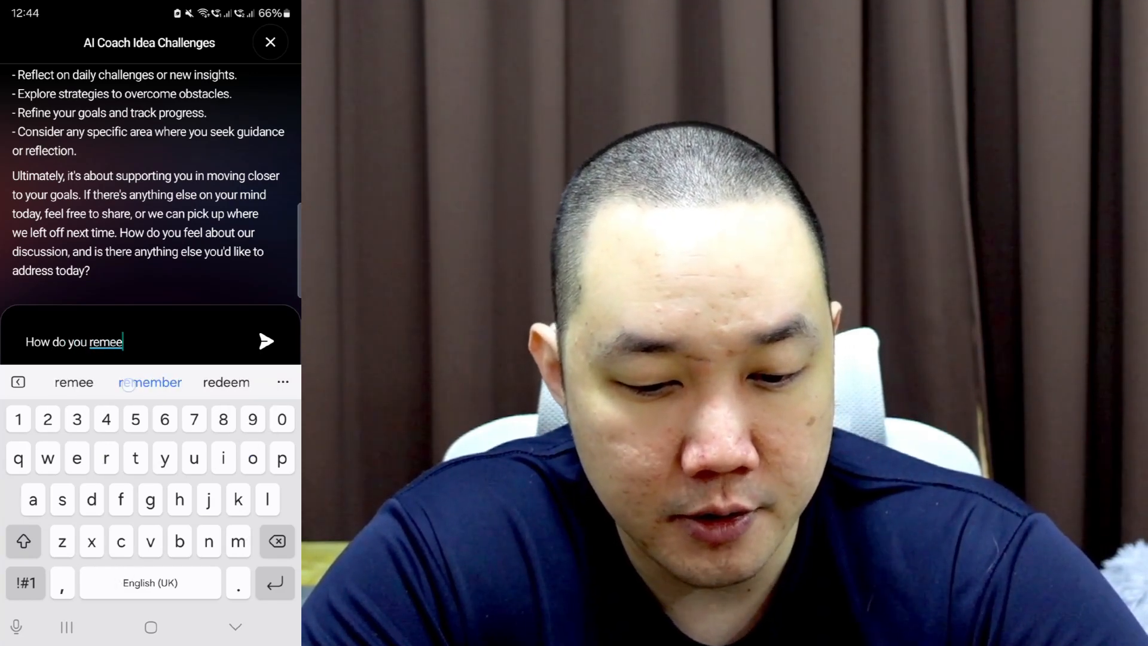
text(tails about me)
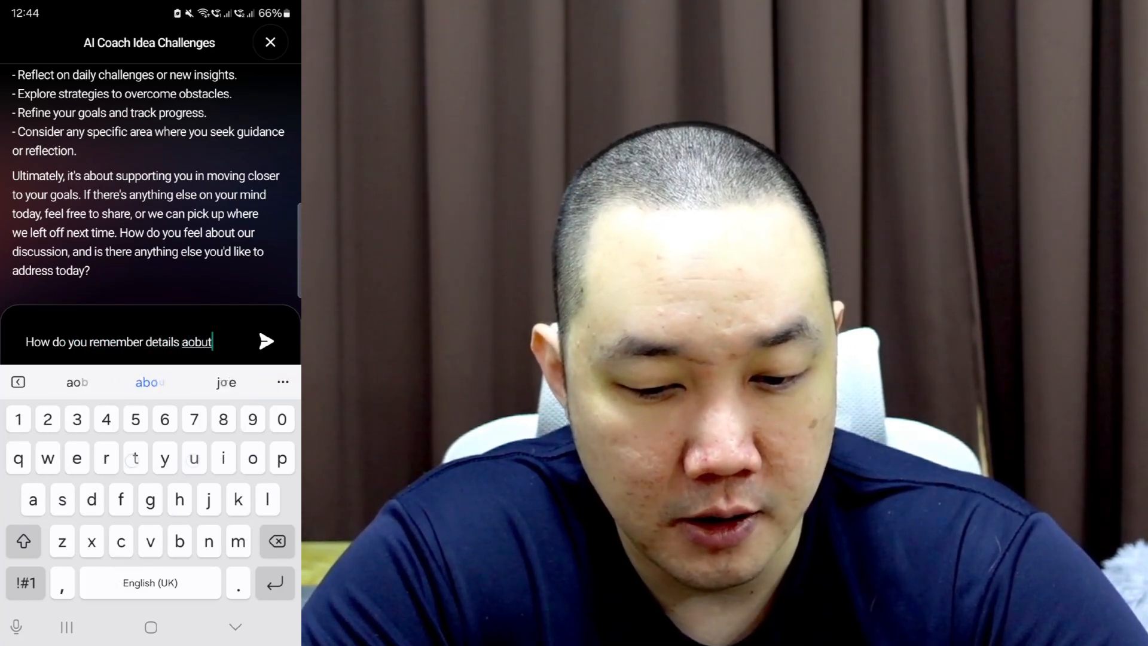
click(26, 582)
text(?)
key(BackSpace)
text(f)
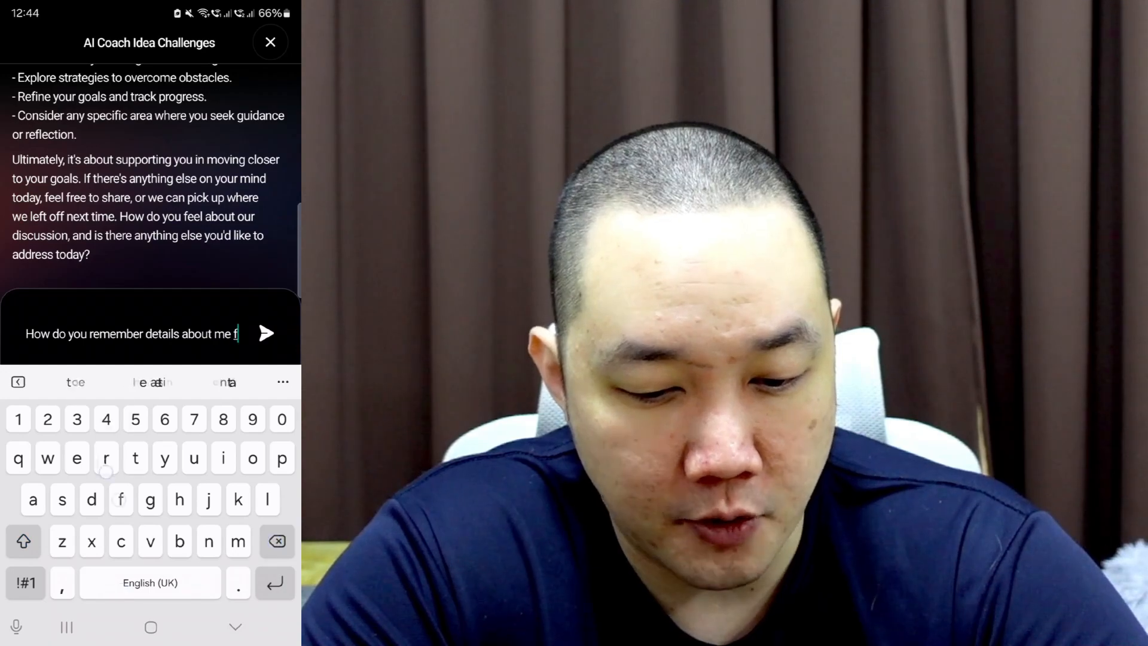
text(rom our conv)
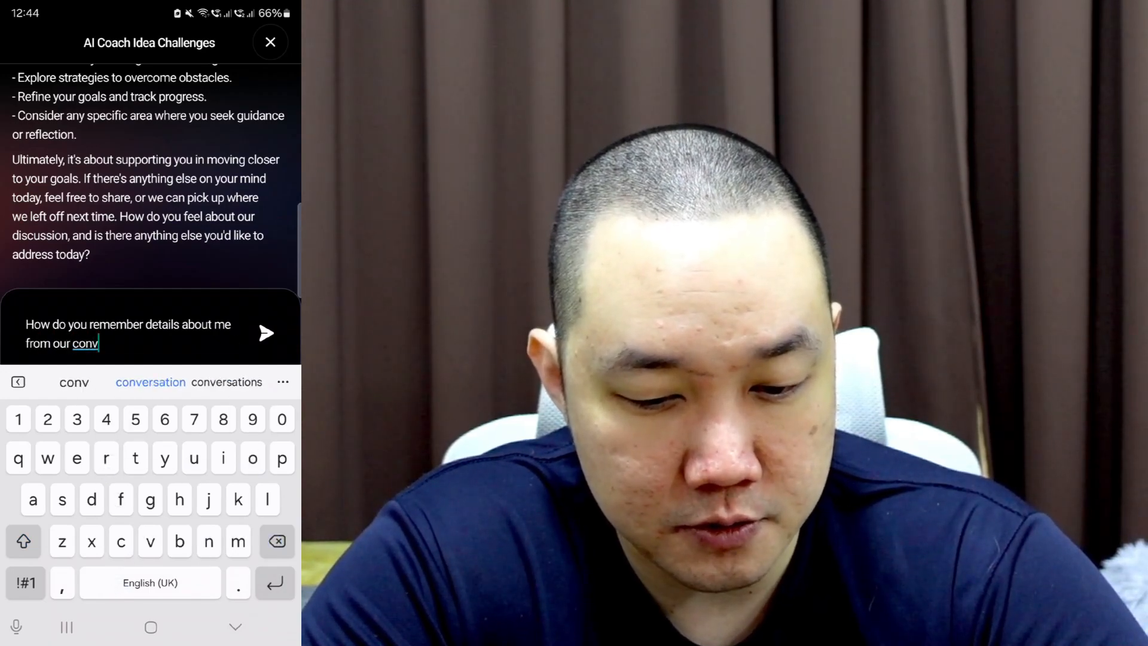
click(227, 381)
click(26, 583)
text(?)
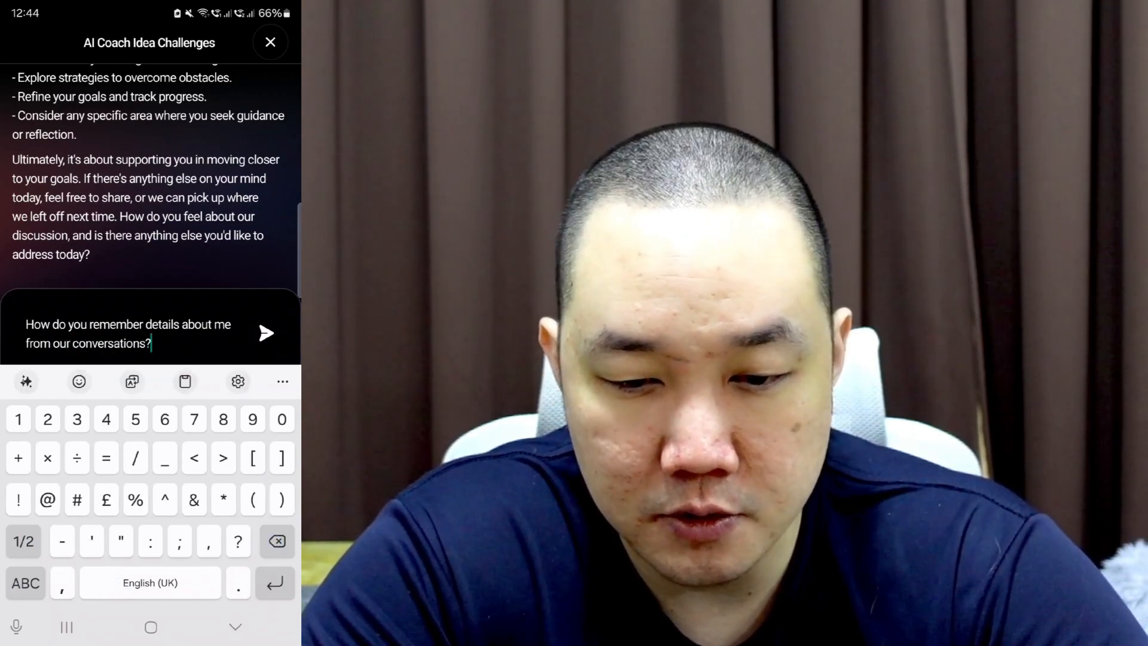
click(266, 332)
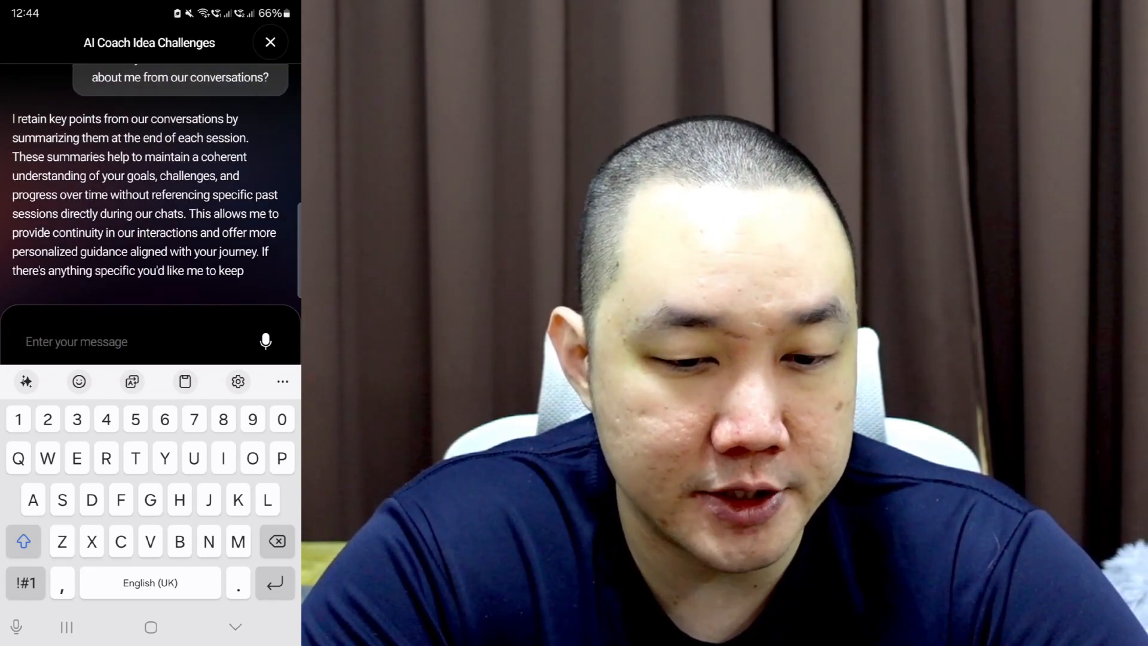
Read the coach's answer about session summaries, then close the chat to the home screen.
mouse_move(44, 281)
mouse_down()
mouse_move(44, 321)
mouse_move(44, 297)
mouse_up()
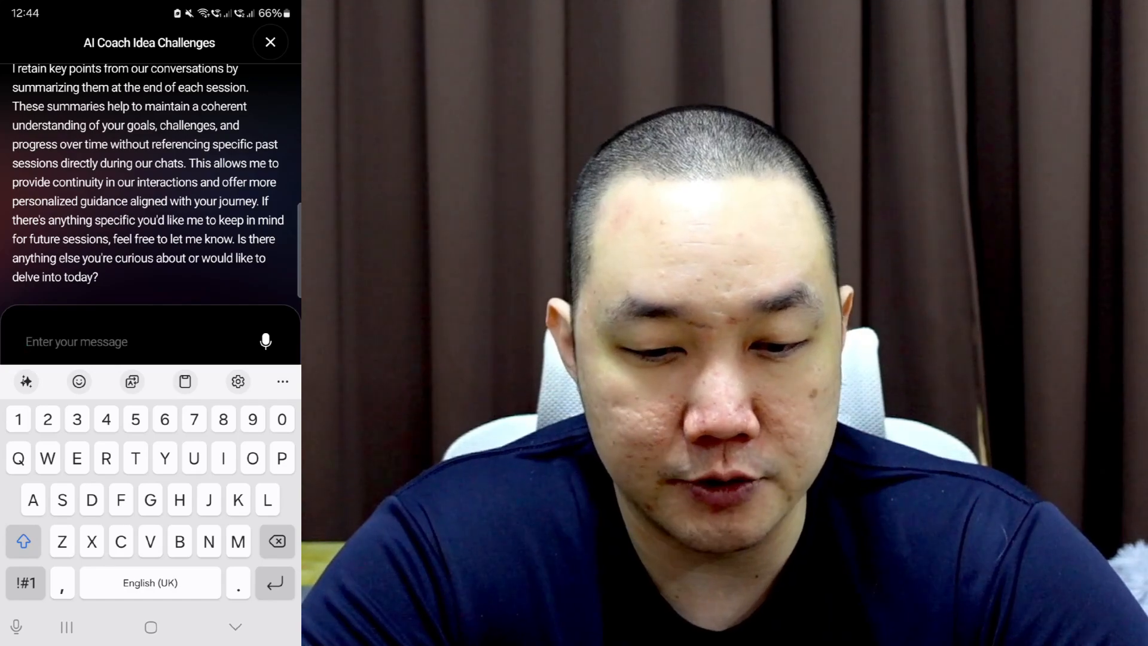
click(271, 42)
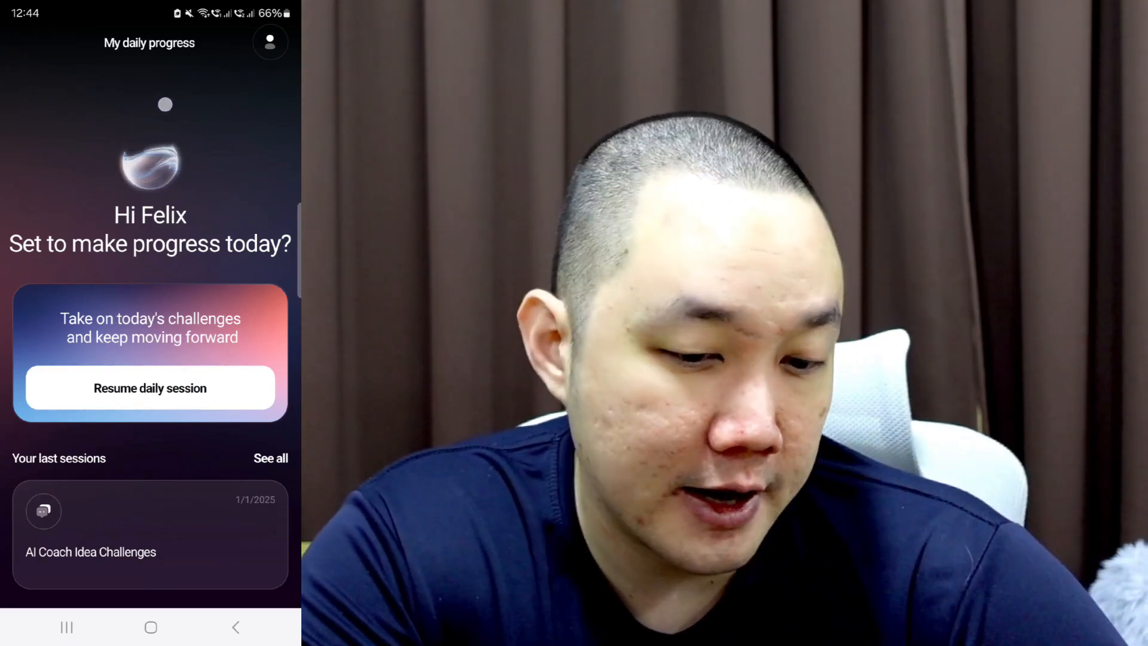
click(269, 459)
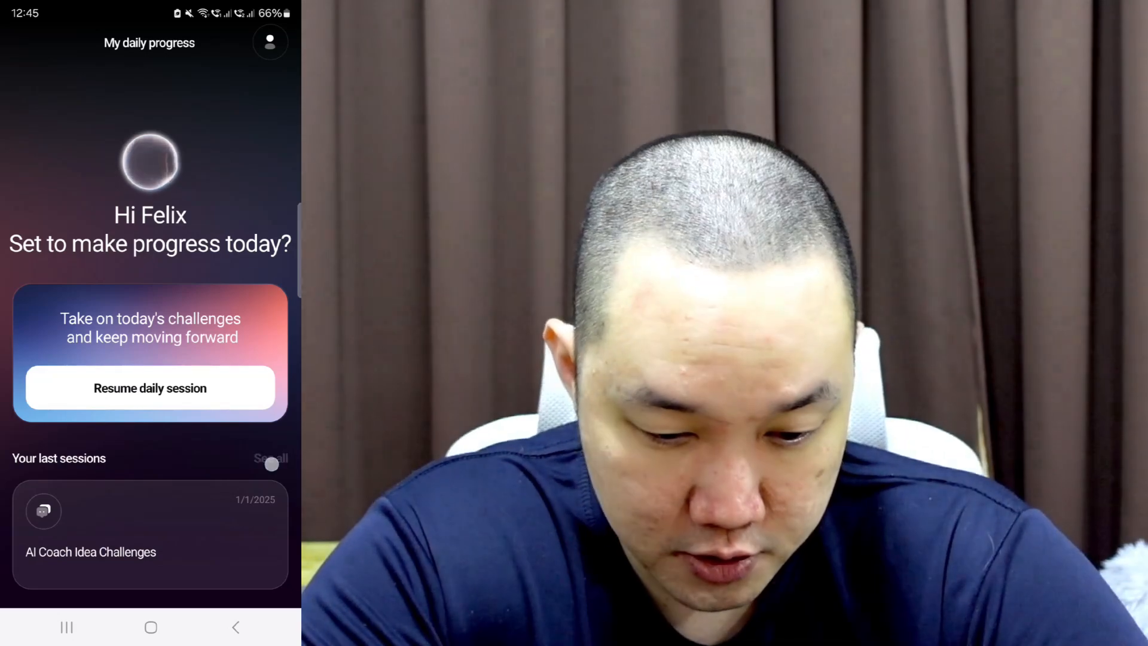
click(30, 42)
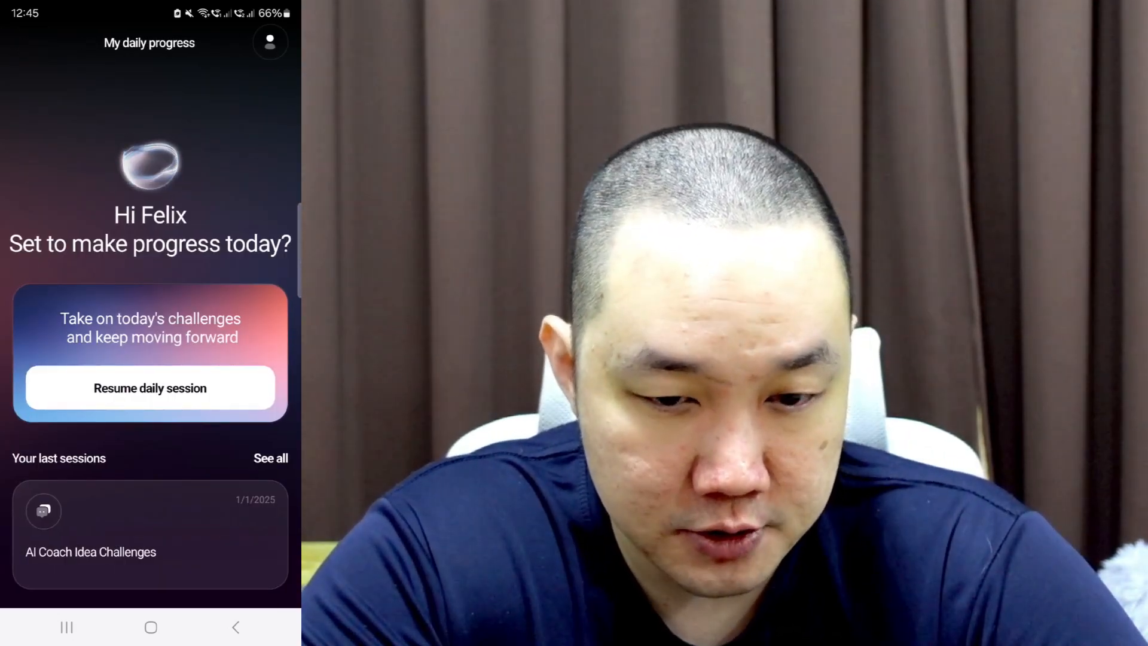
click(150, 388)
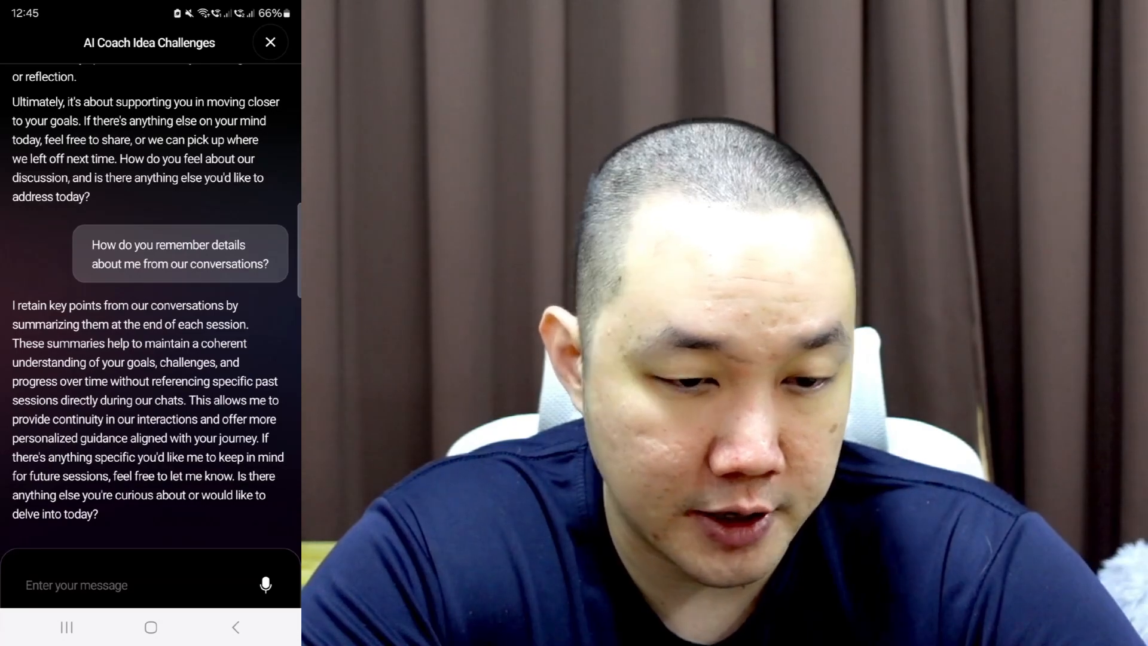
click(270, 42)
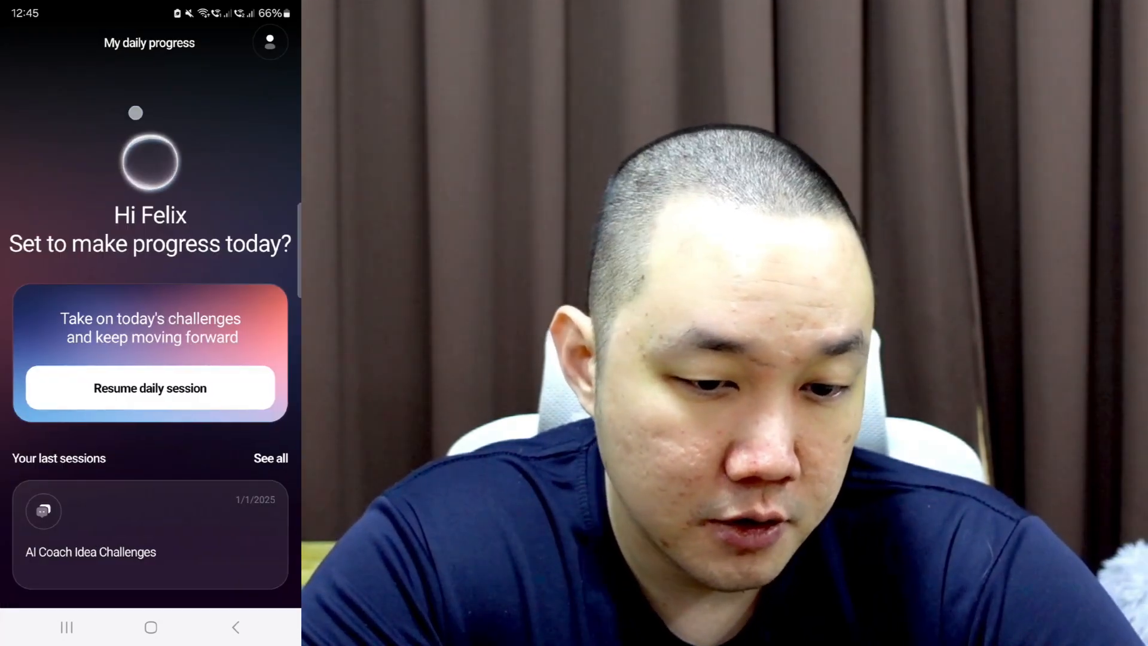
click(266, 43)
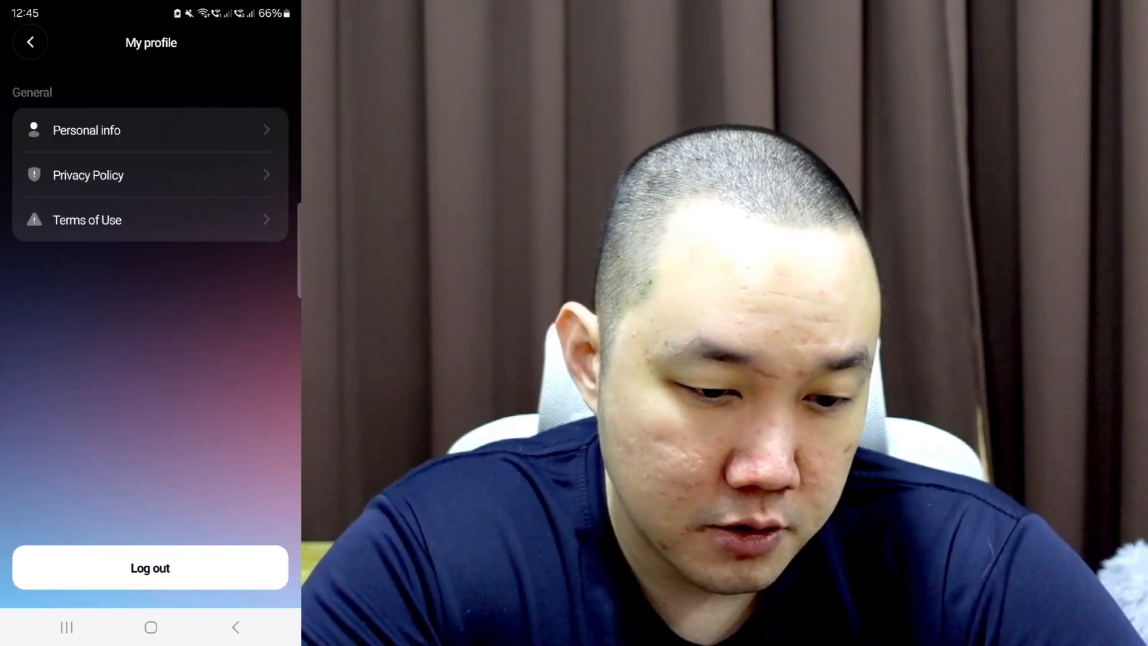
click(31, 42)
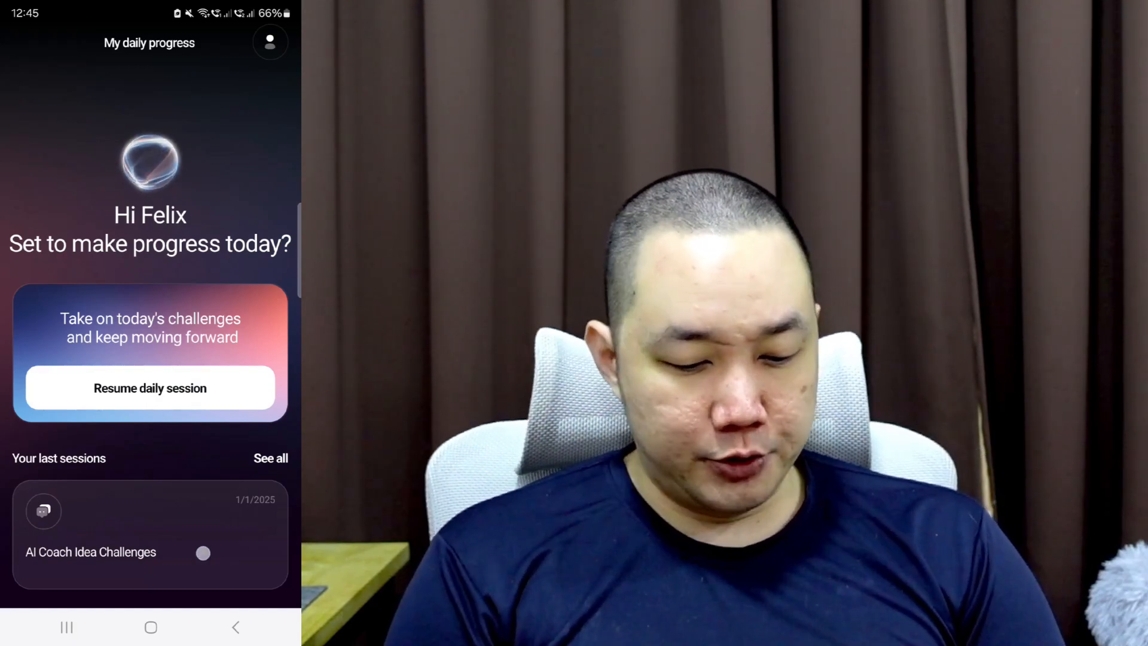
Reopen the AI Coach Idea Challenges chat, grant Aligned audio recording permission, and return home.
click(149, 534)
click(60, 586)
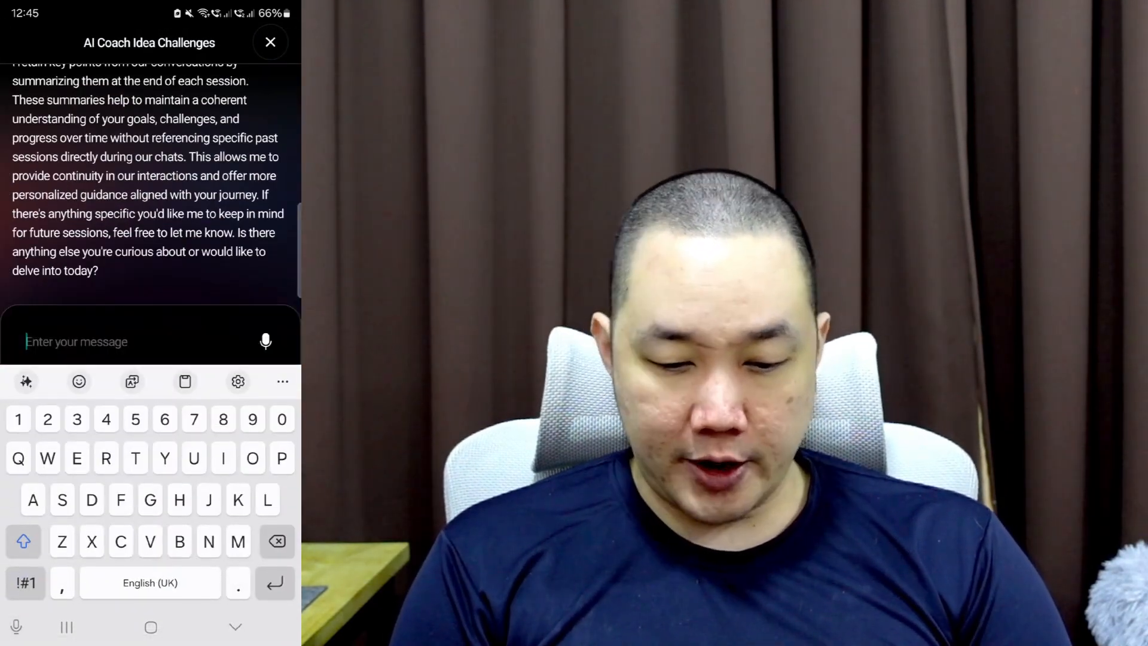
click(270, 42)
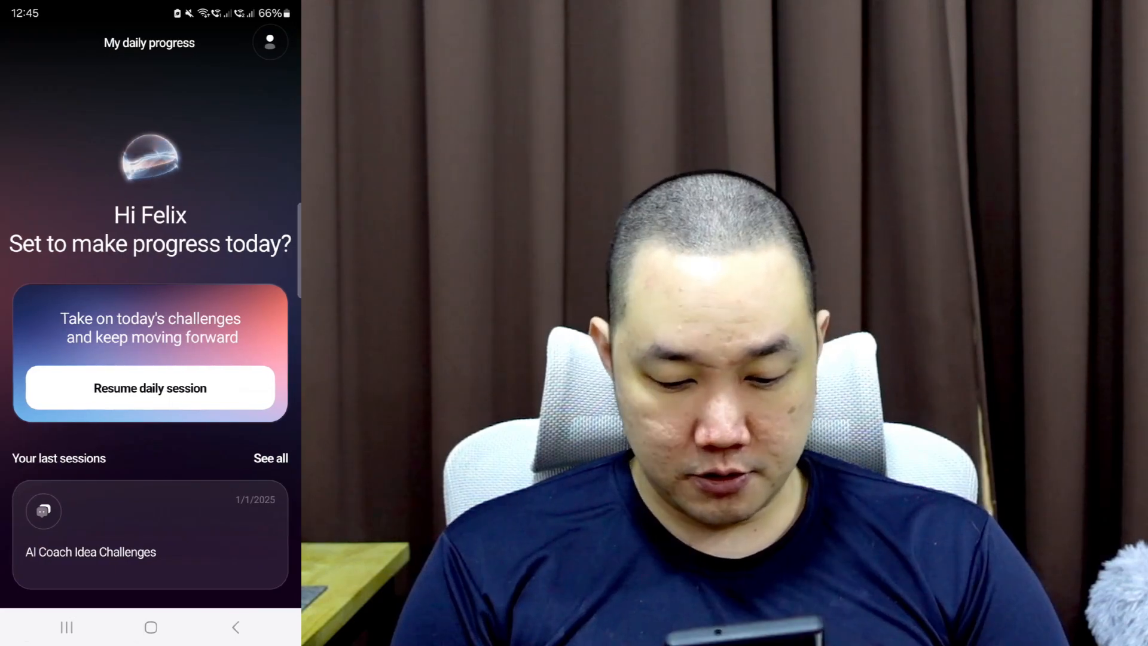
click(60, 568)
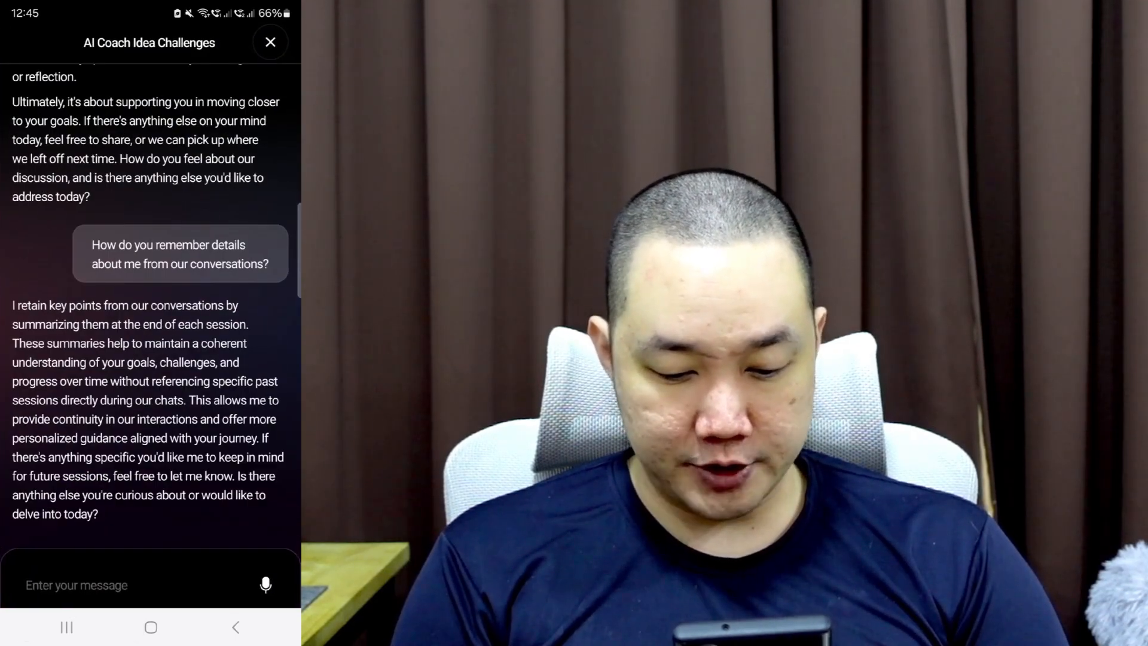
click(265, 585)
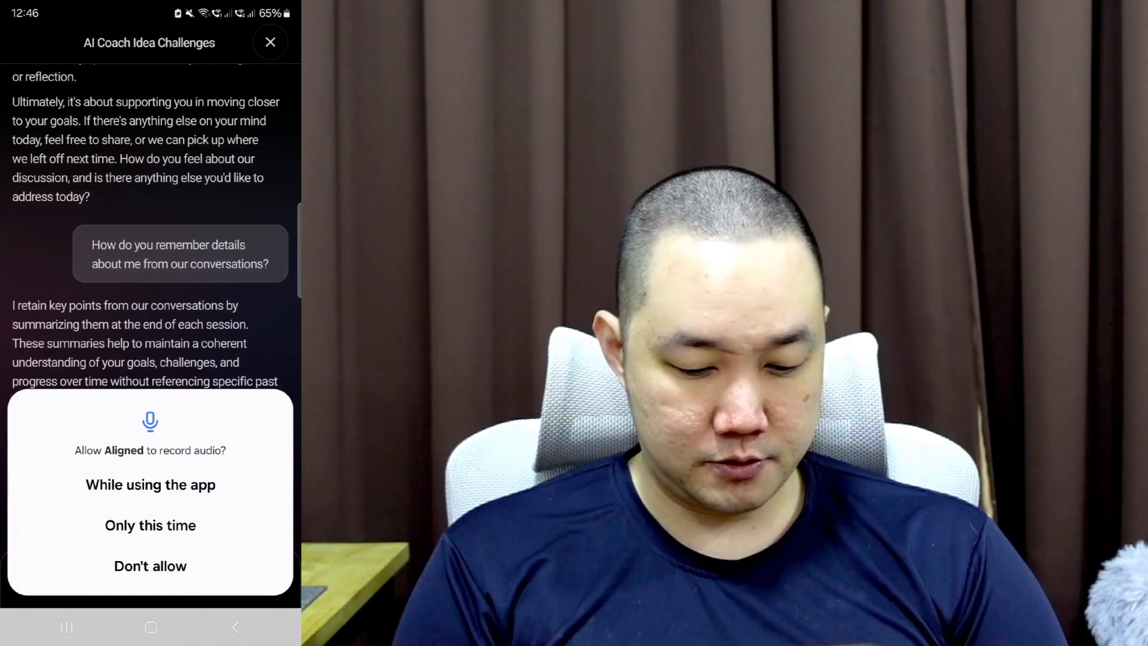
click(150, 485)
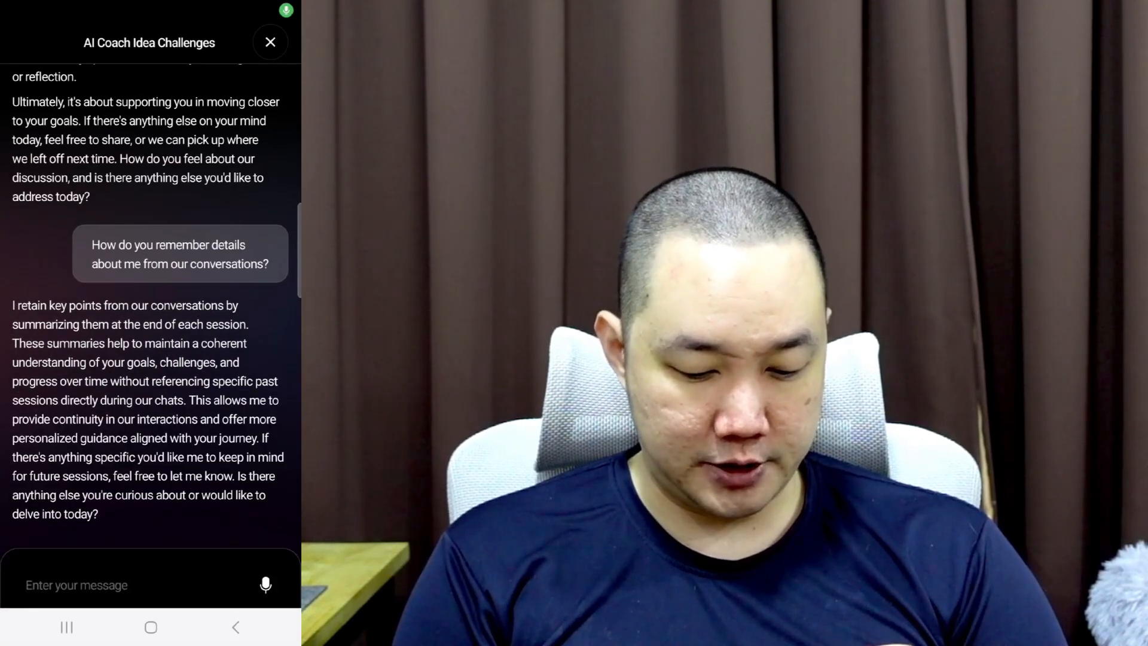
click(270, 42)
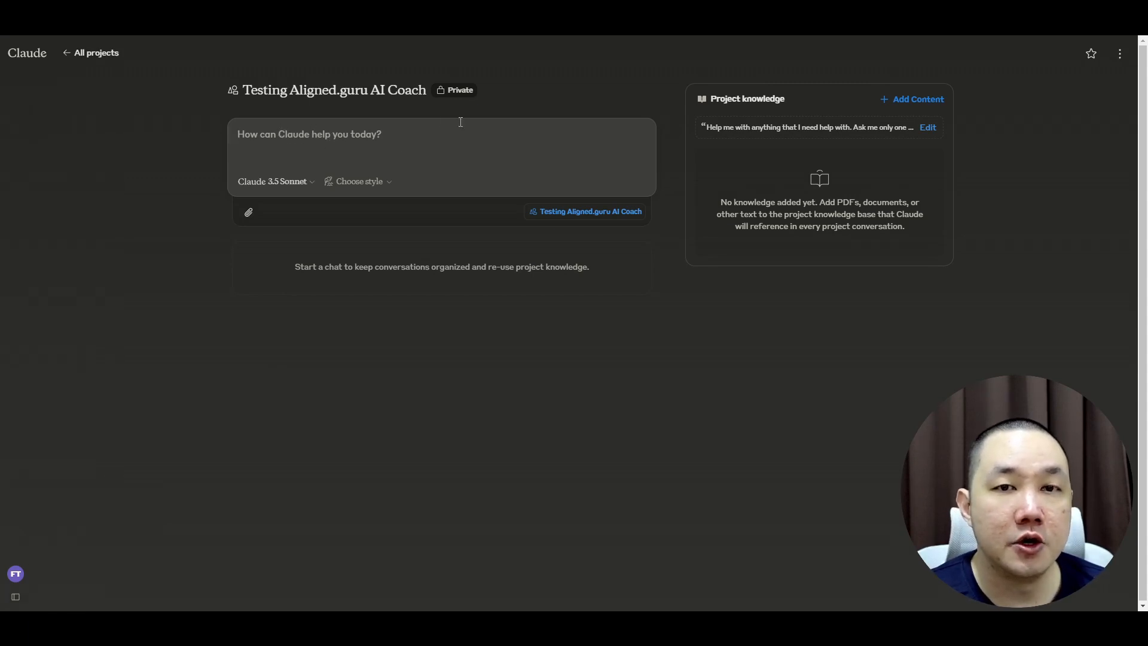
In the Notion write-up, select the opening paragraph about creating the AI Coach.
key(alt+Tab)
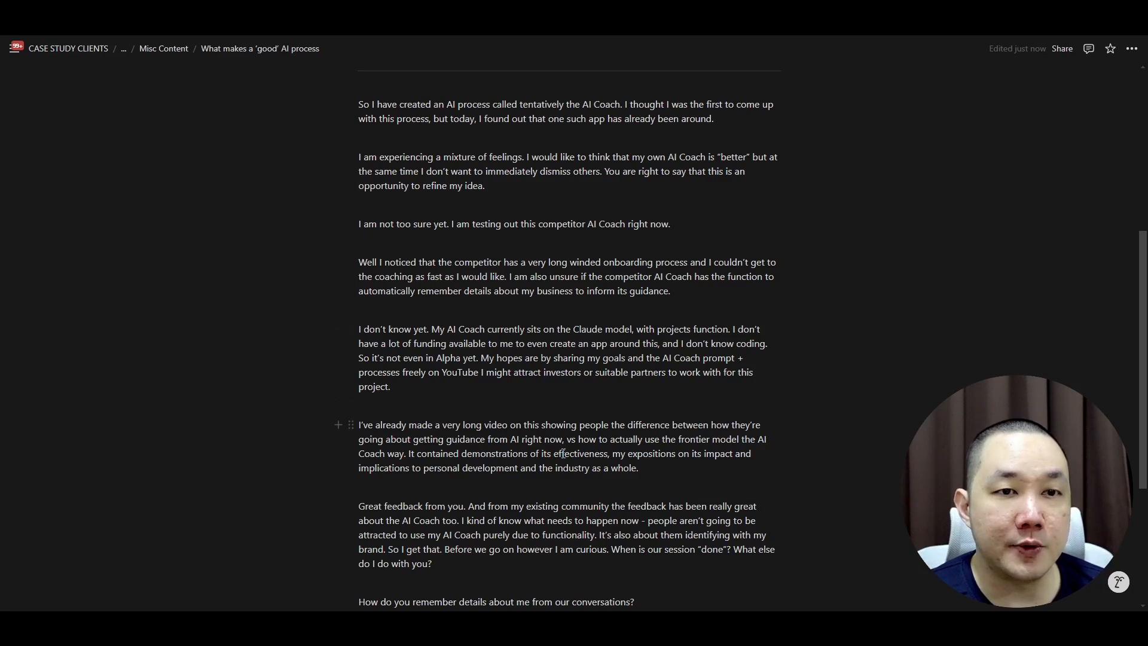
scroll(562, 454, up, 2)
triple_click(401, 230)
scroll(608, 438, down, 4)
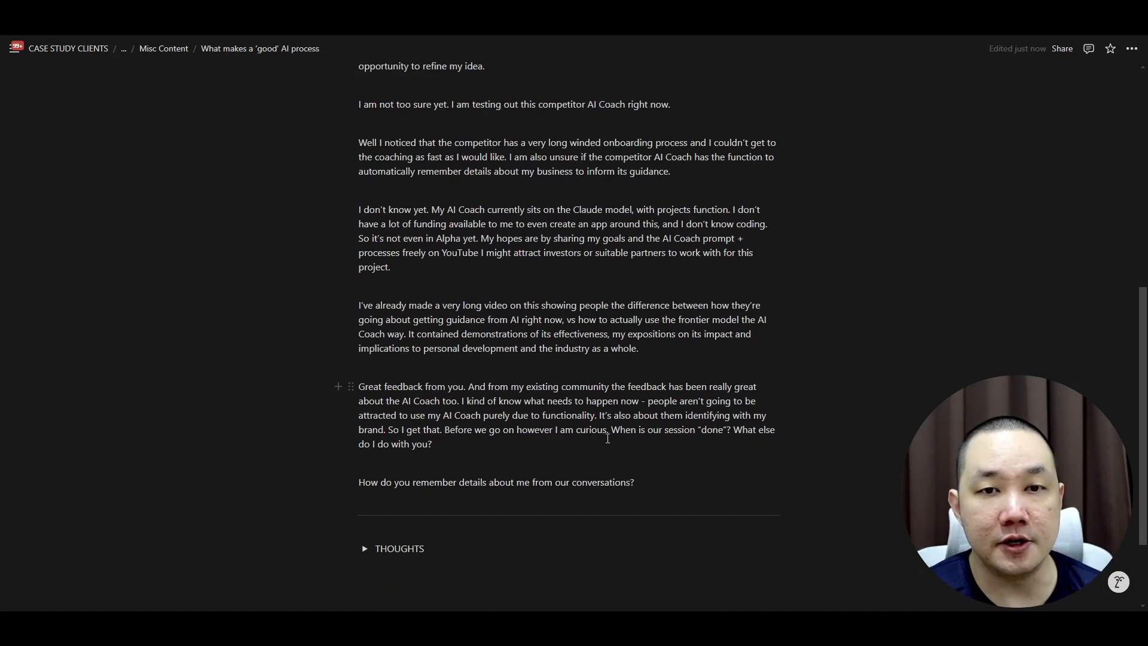
shift+click(560, 480)
scroll(556, 487, up, 2)
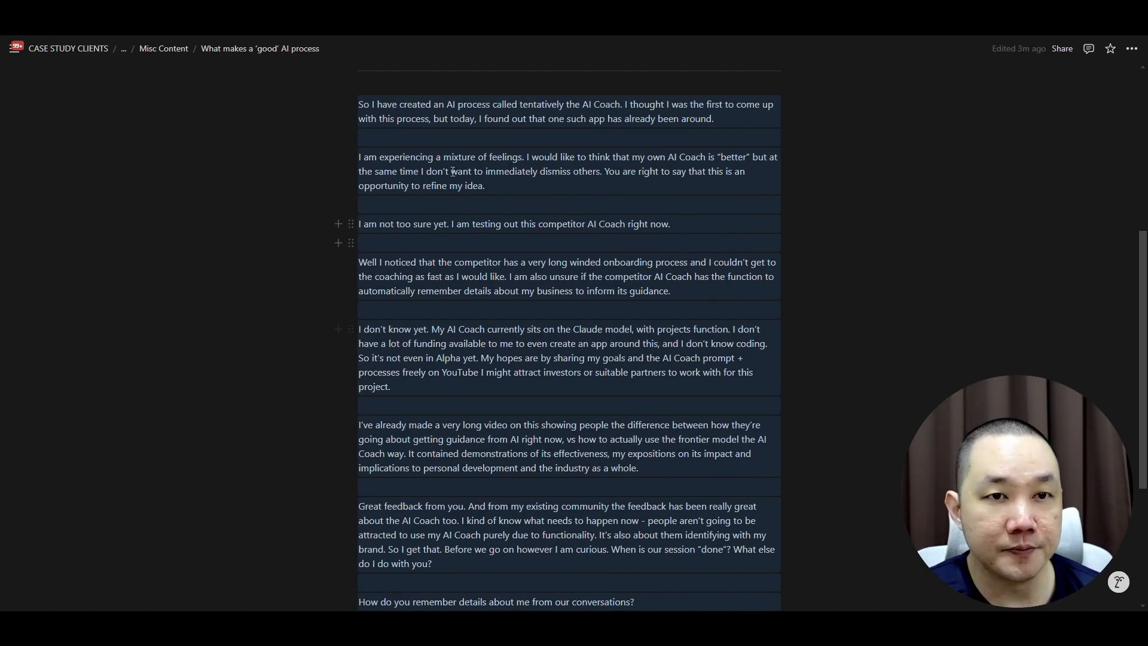
double_click(476, 113)
click(476, 112)
key(ctrl+c)
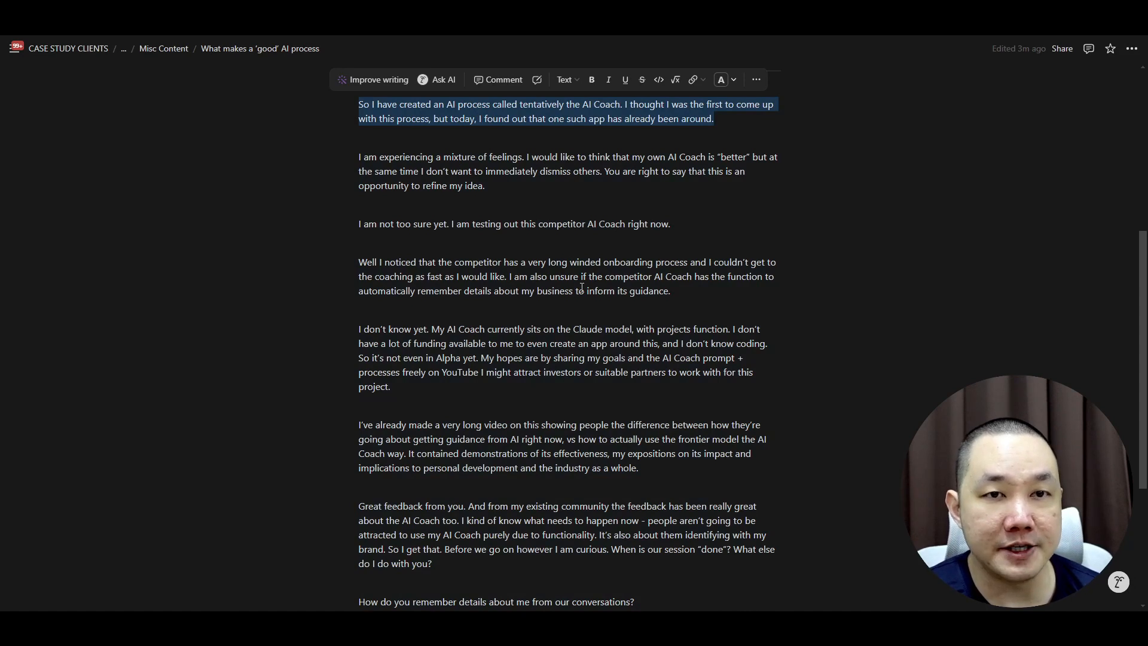
Select and review the prepared message blocks, then clear the selection.
click(461, 150)
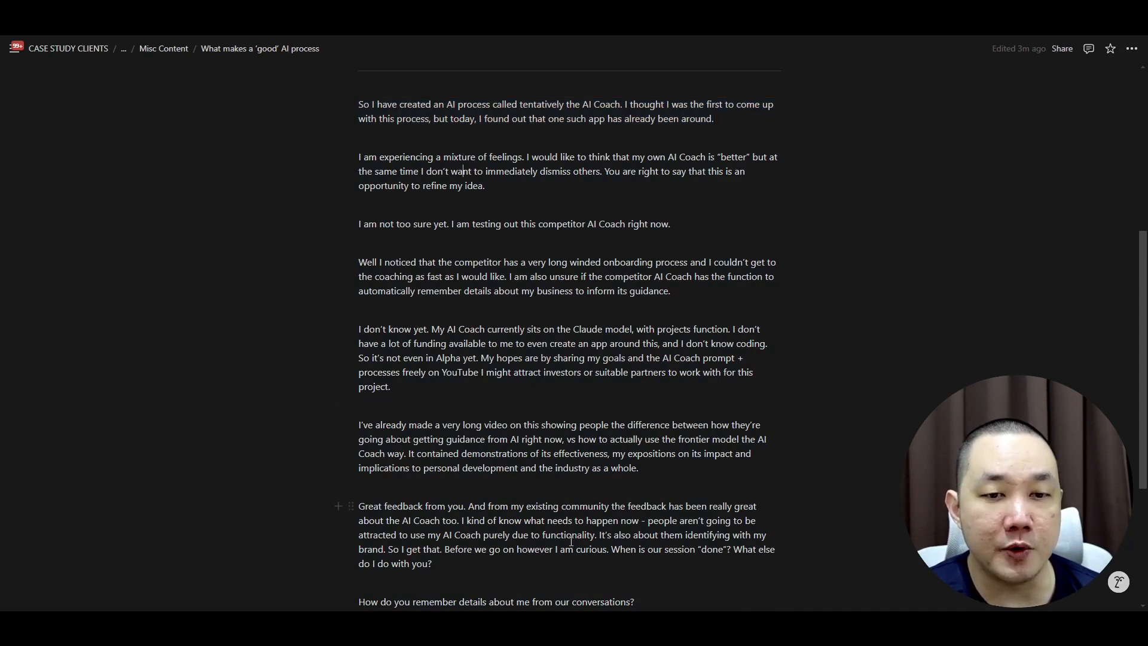
shift+click(545, 598)
scroll(555, 479, down, 1)
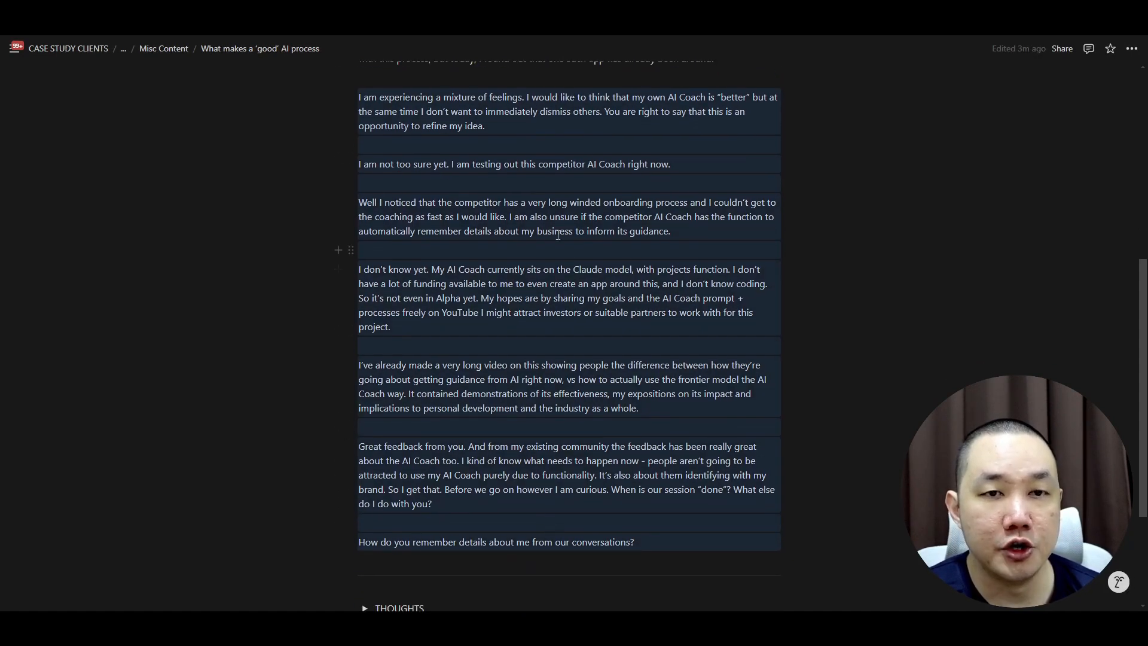
scroll(534, 519, up, 1)
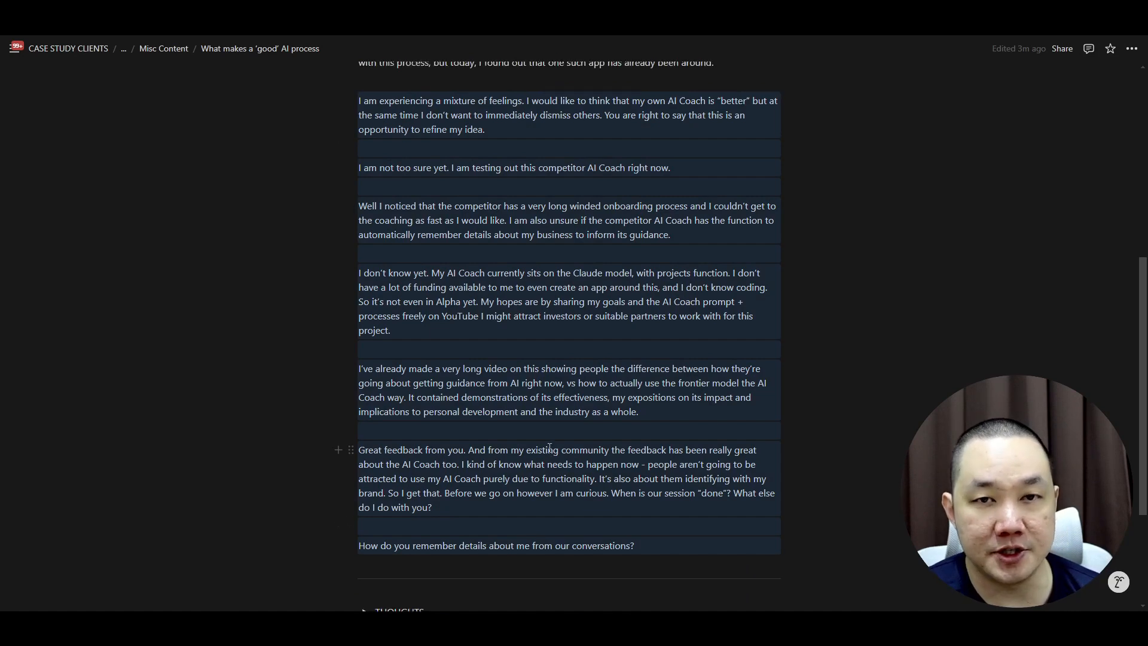
click(508, 121)
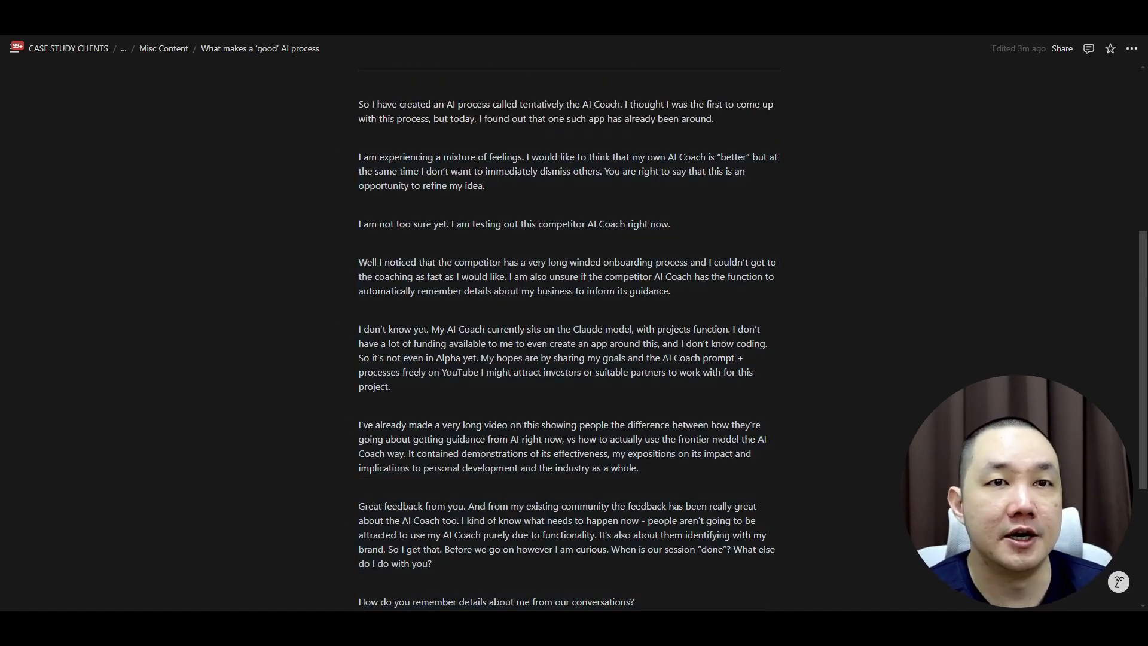
key(ctrl+Tab)
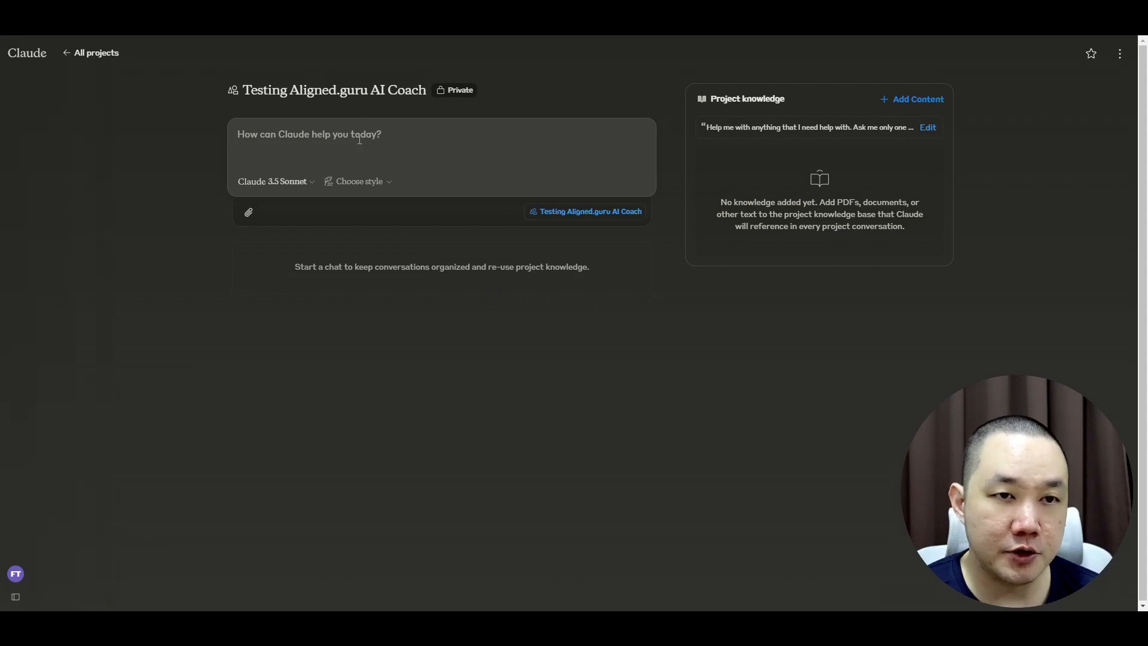
Paste and send the opening AI Coach paragraph, then read Claude's first reply line by line.
key(ctrl+v)
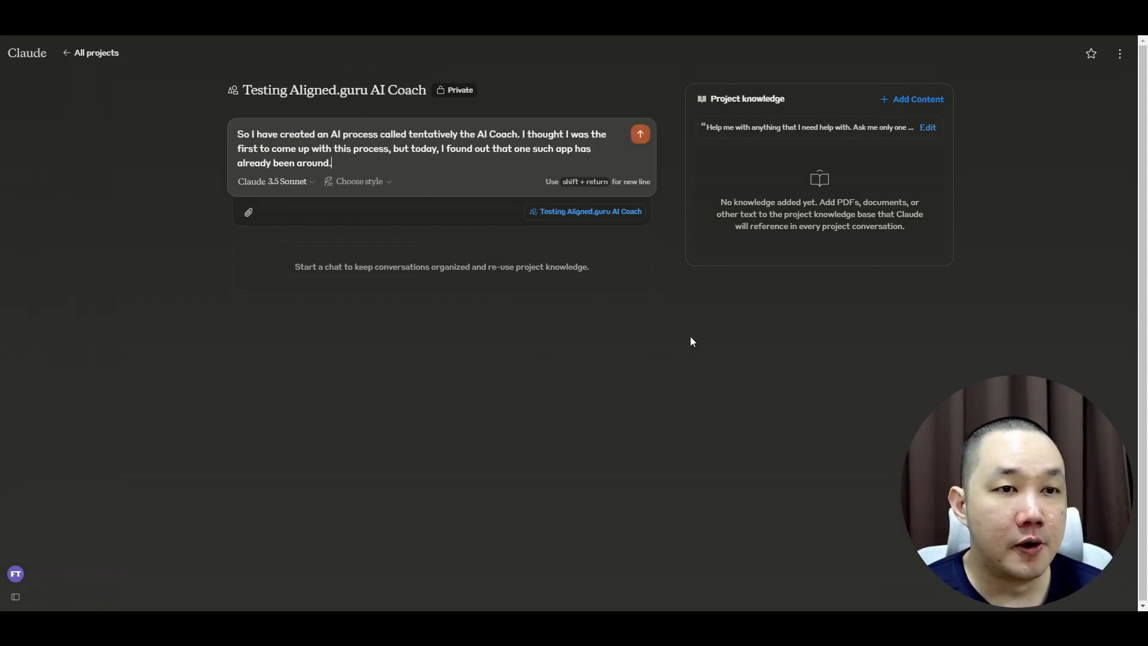
key(Return)
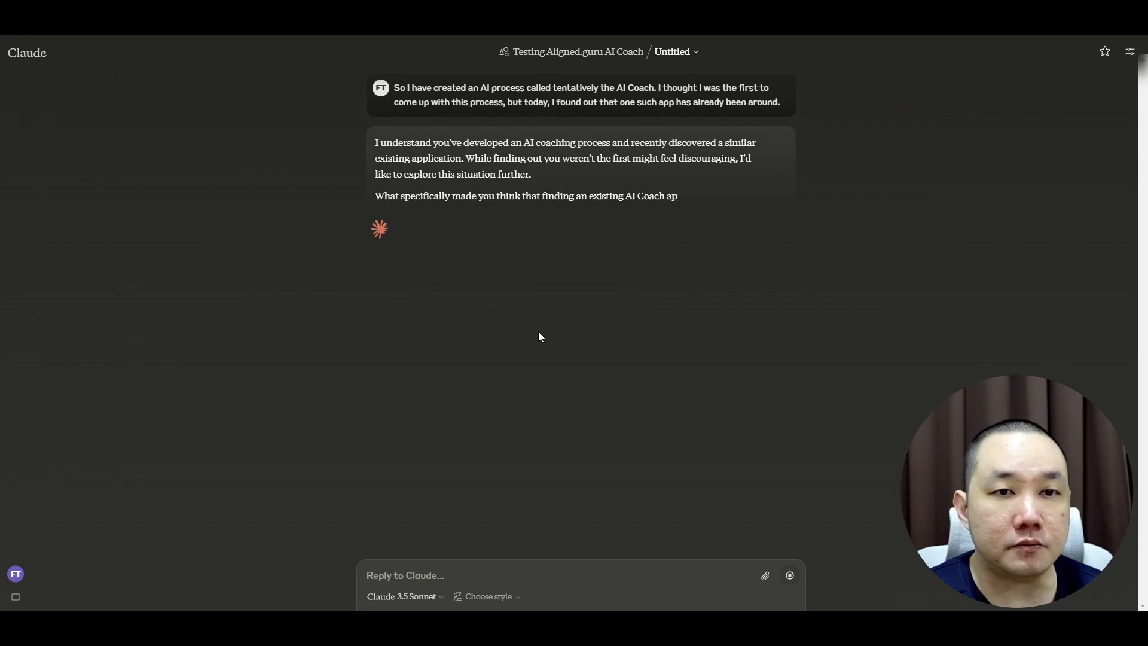
drag(376, 143, 623, 145)
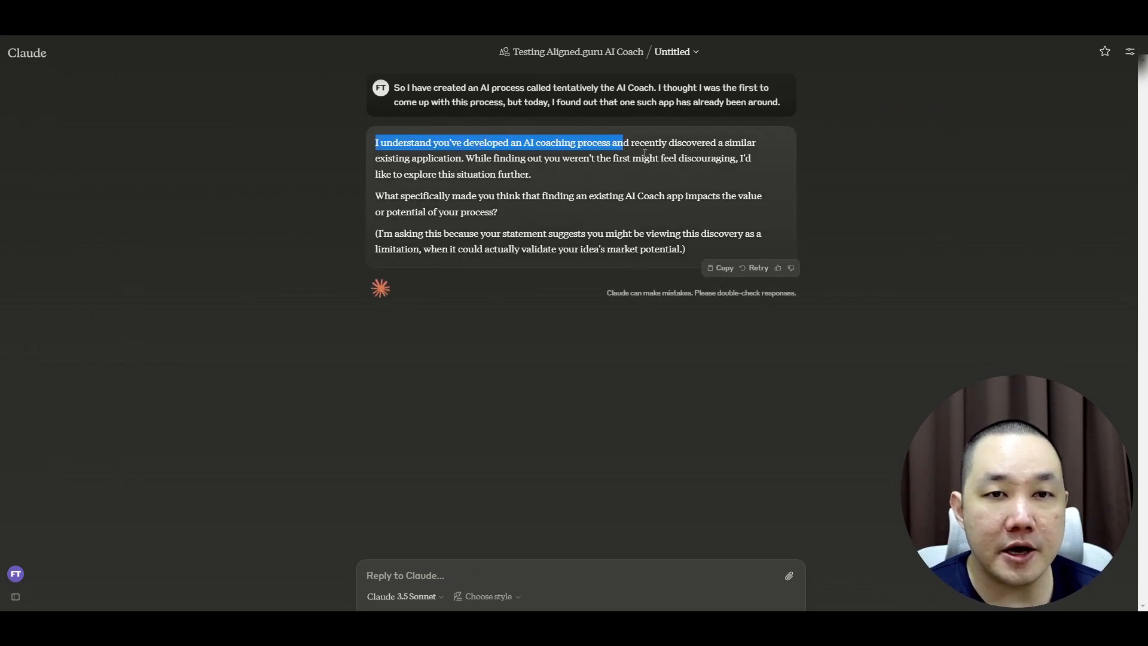
click(678, 169)
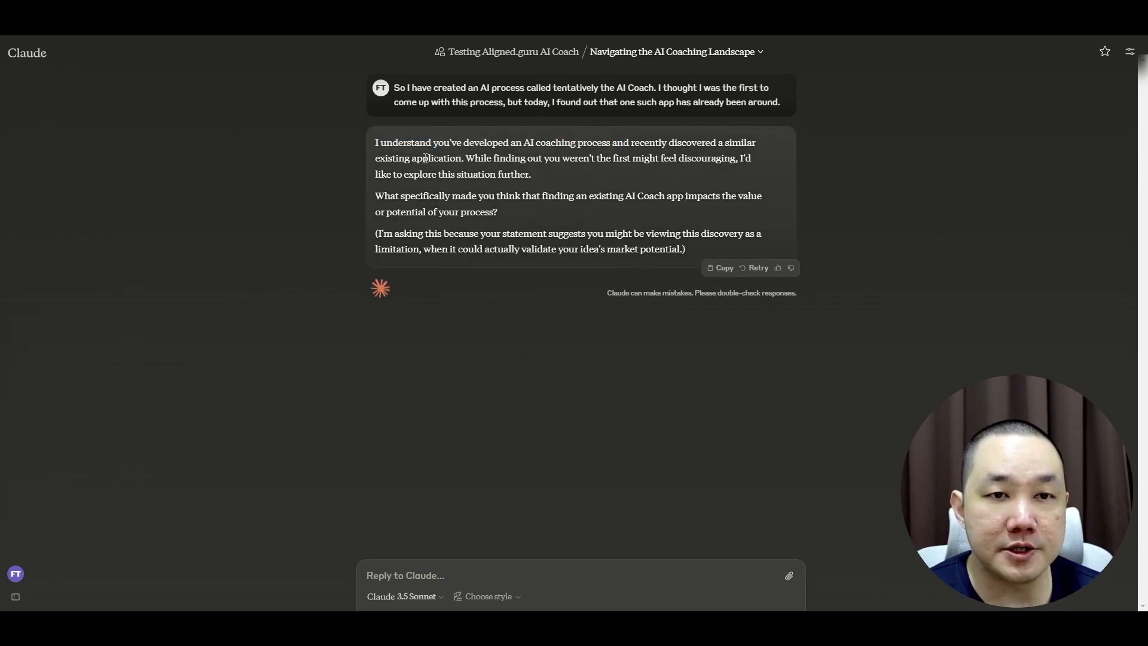
drag(425, 158, 636, 164)
click(709, 185)
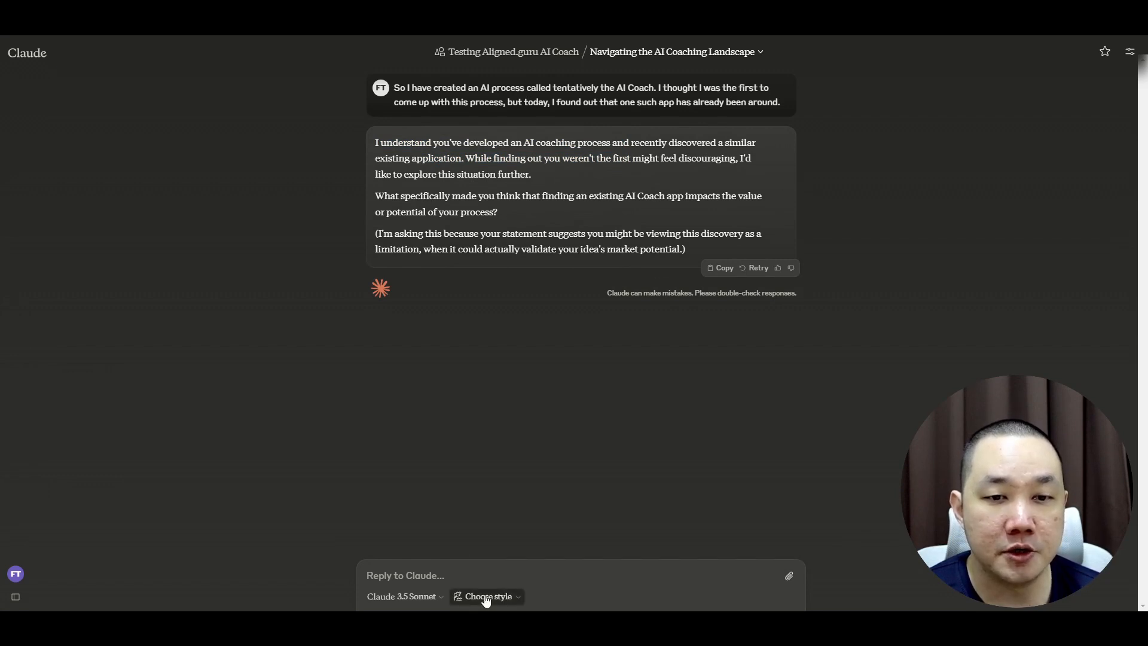
drag(383, 177, 531, 175)
click(539, 222)
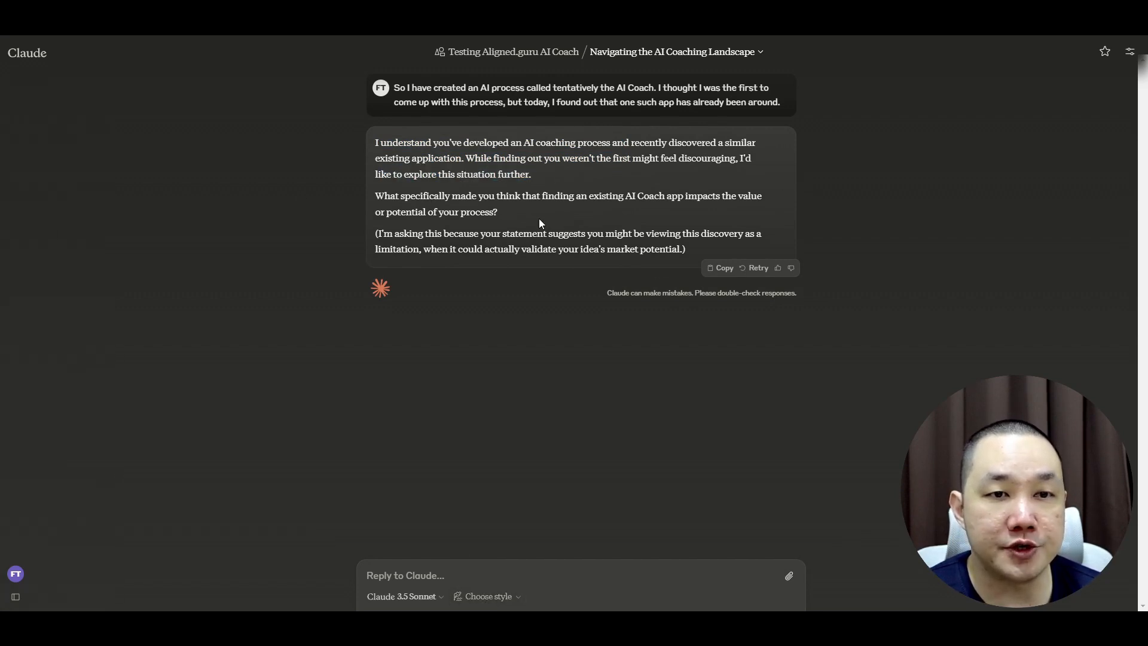
drag(414, 196, 577, 208)
Read Claude's reply, including its question about the existing app's impact, then return to Notion.
click(573, 212)
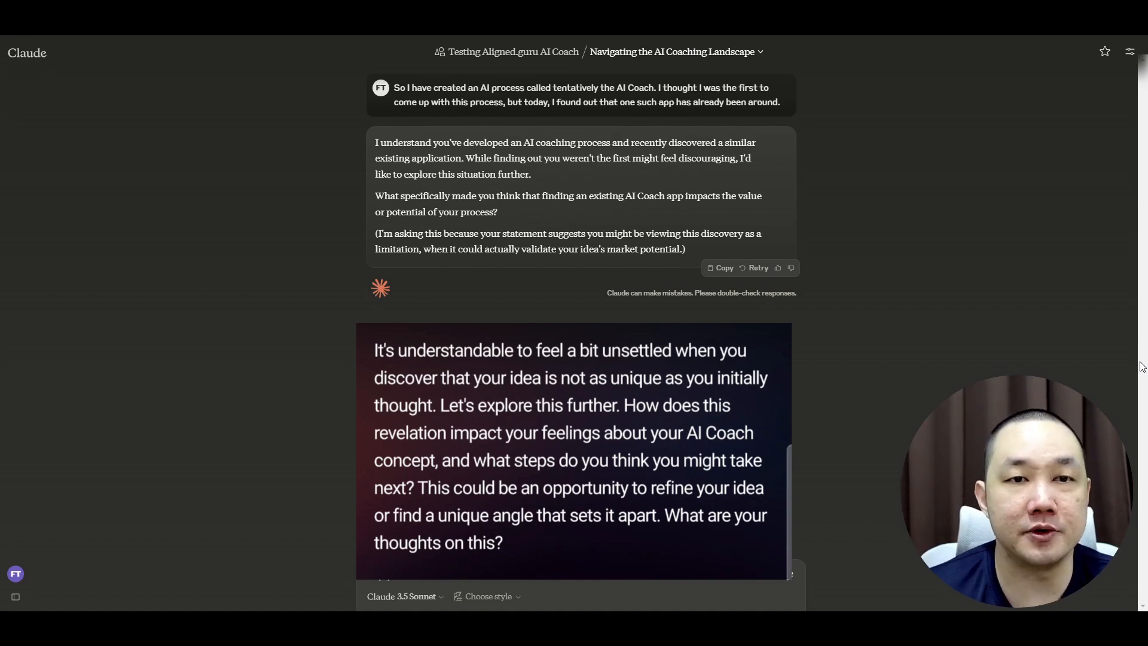
drag(565, 182, 467, 167)
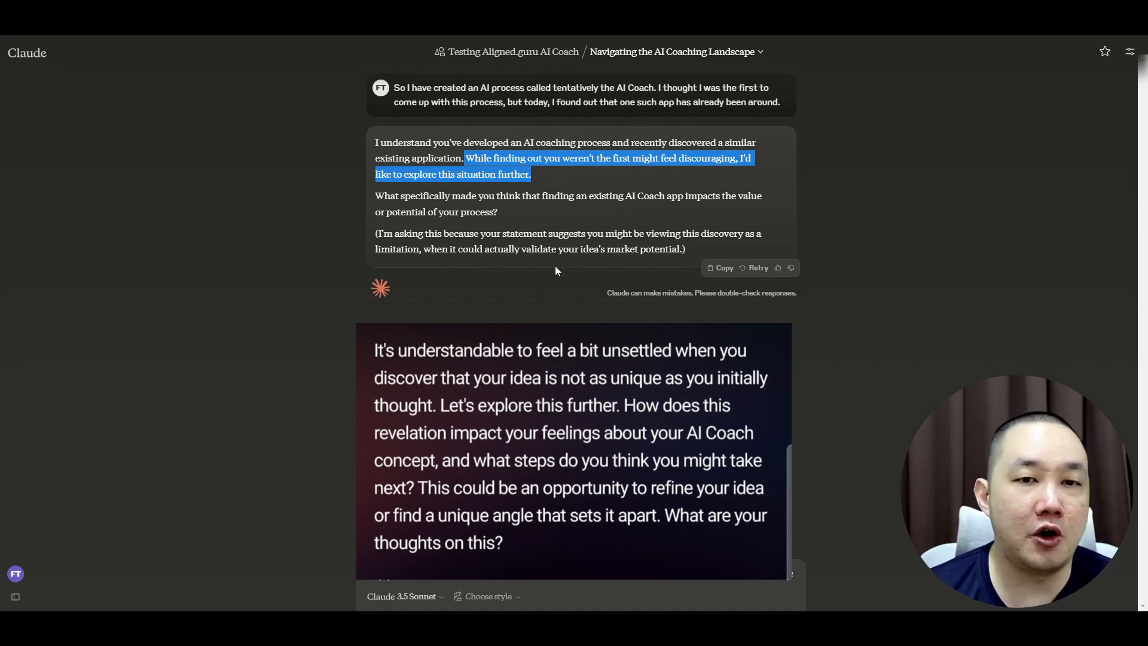
click(442, 223)
triple_click(492, 213)
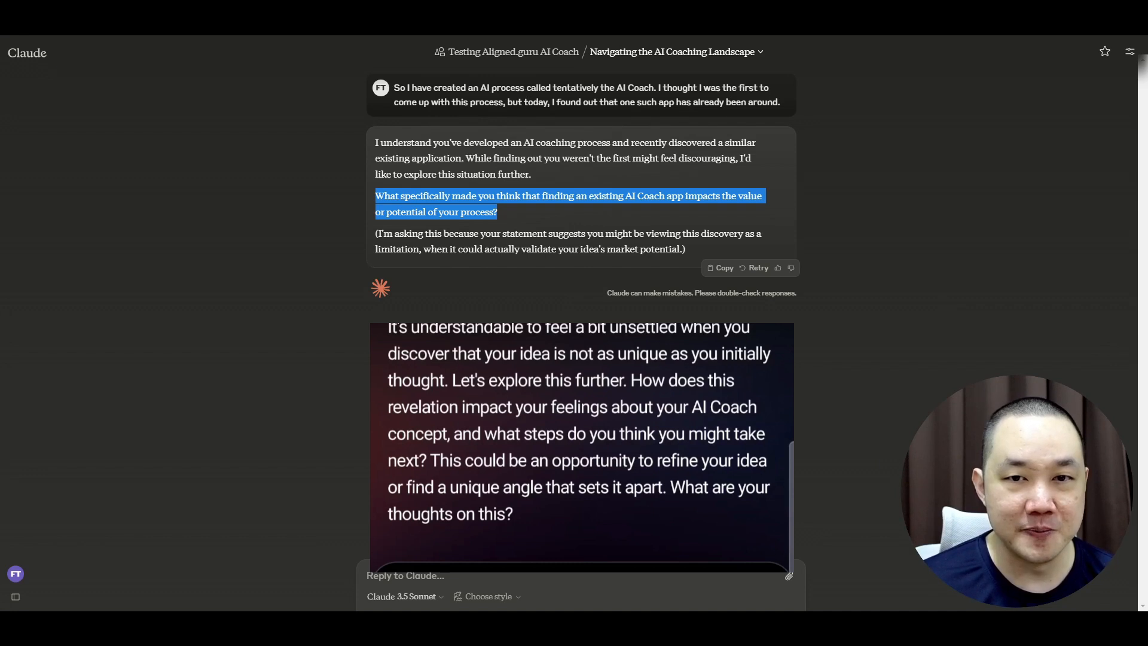
drag(444, 233, 647, 235)
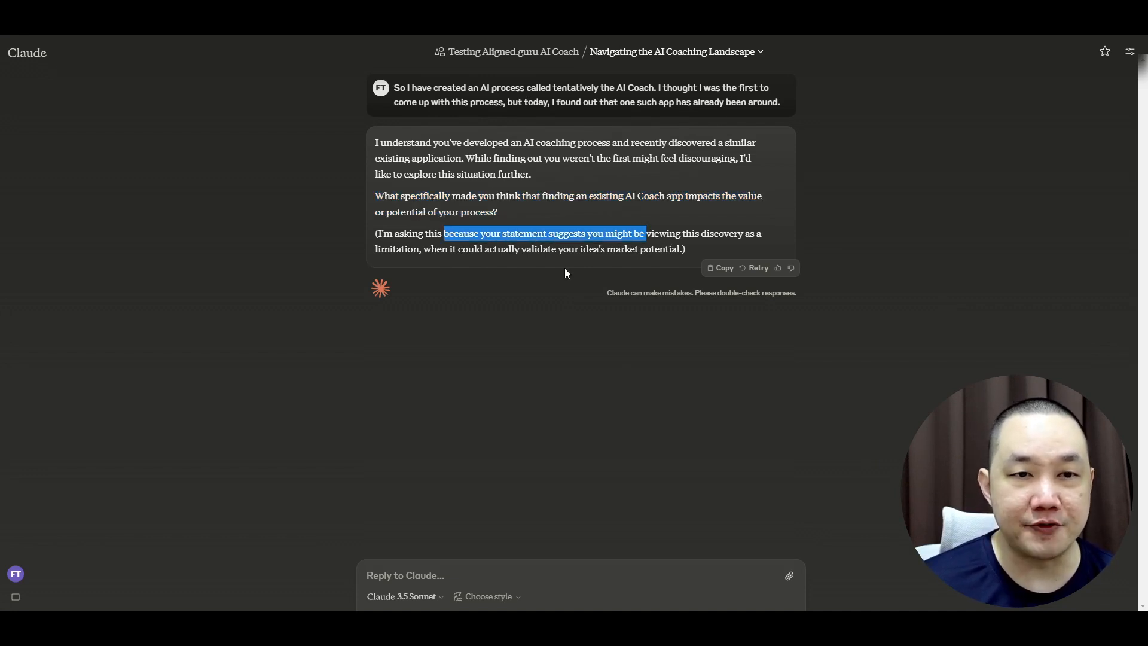
drag(420, 249, 687, 249)
click(685, 249)
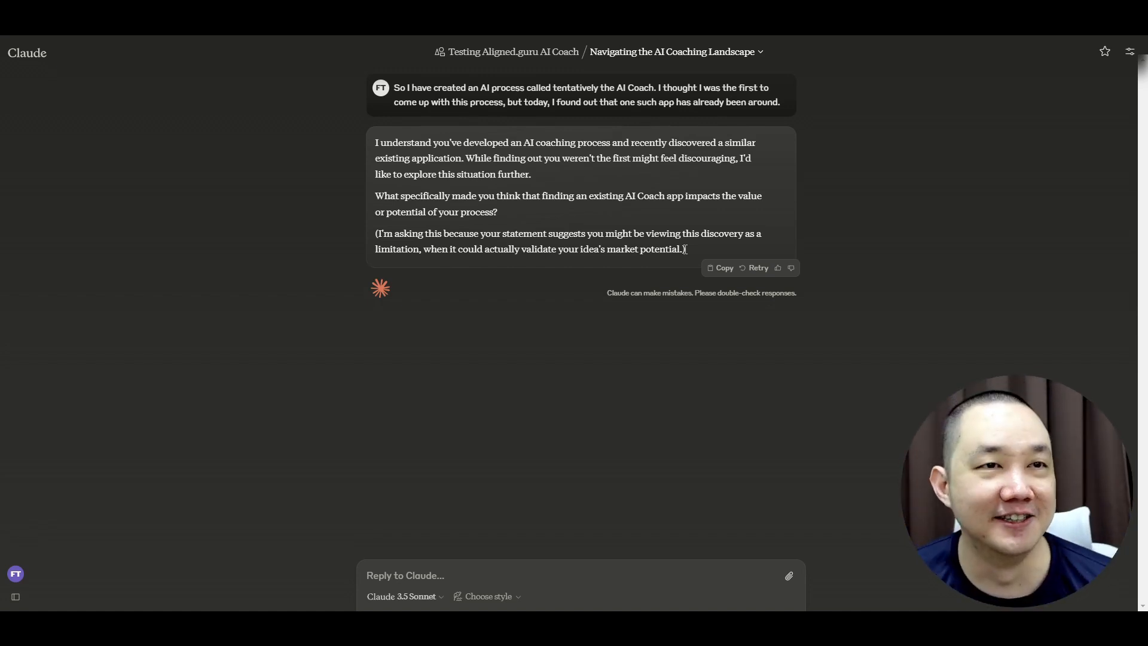
key(alt+Tab)
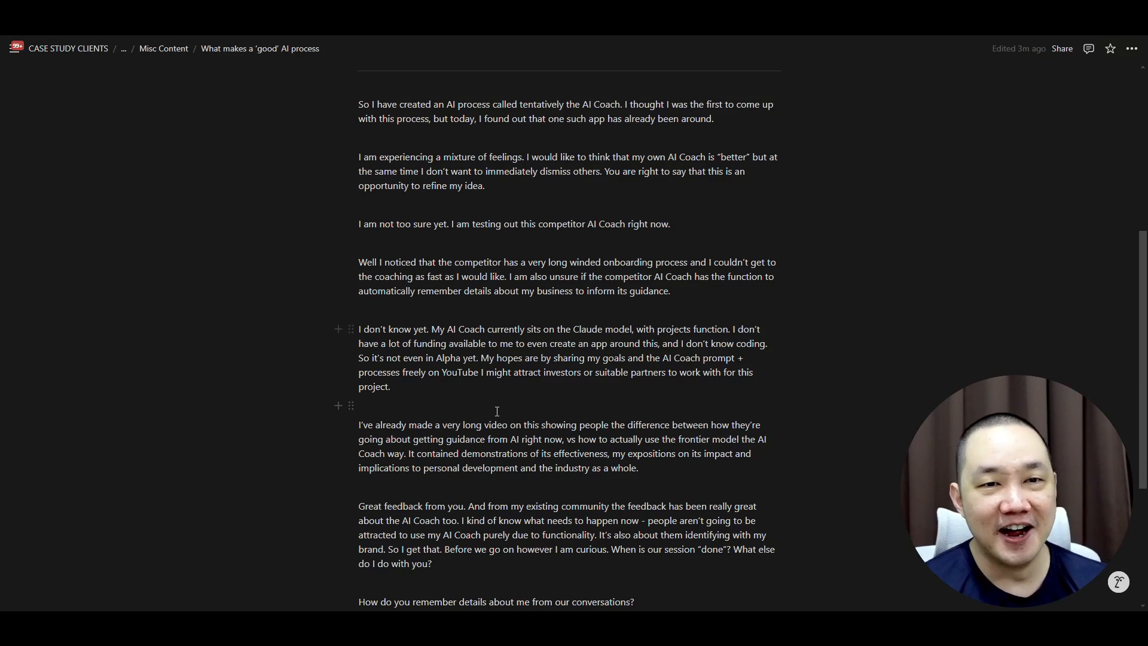
Paste the mixed-feelings paragraph from Notion into Claude's message box, then cut it out.
triple_click(449, 196)
key(ctrl+c)
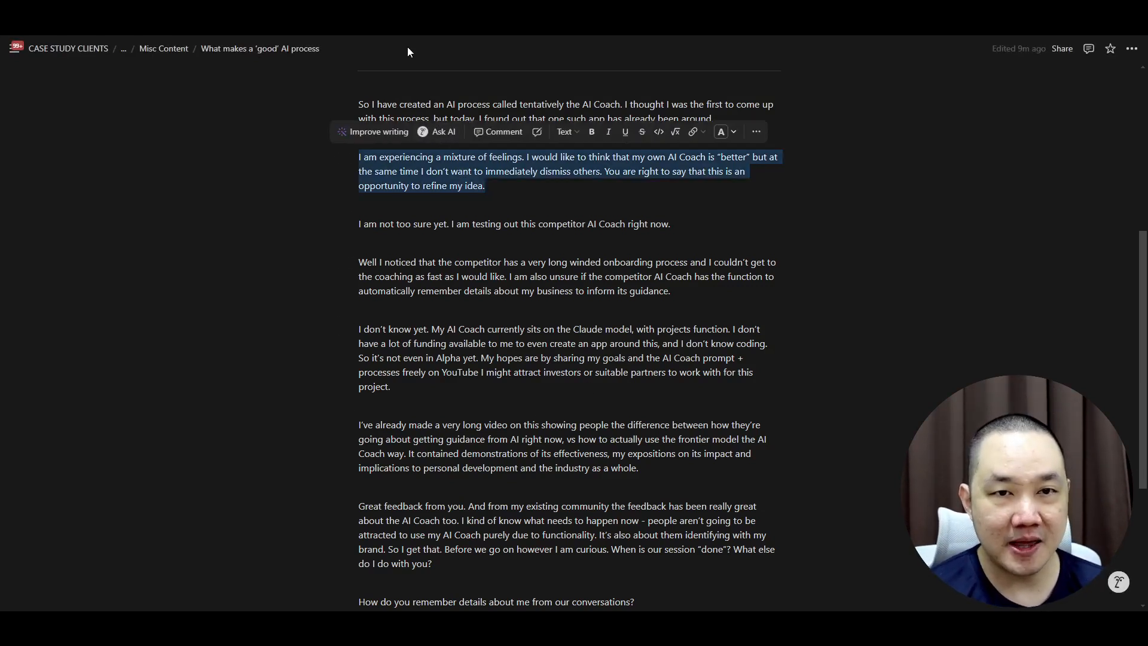
key(alt+Tab)
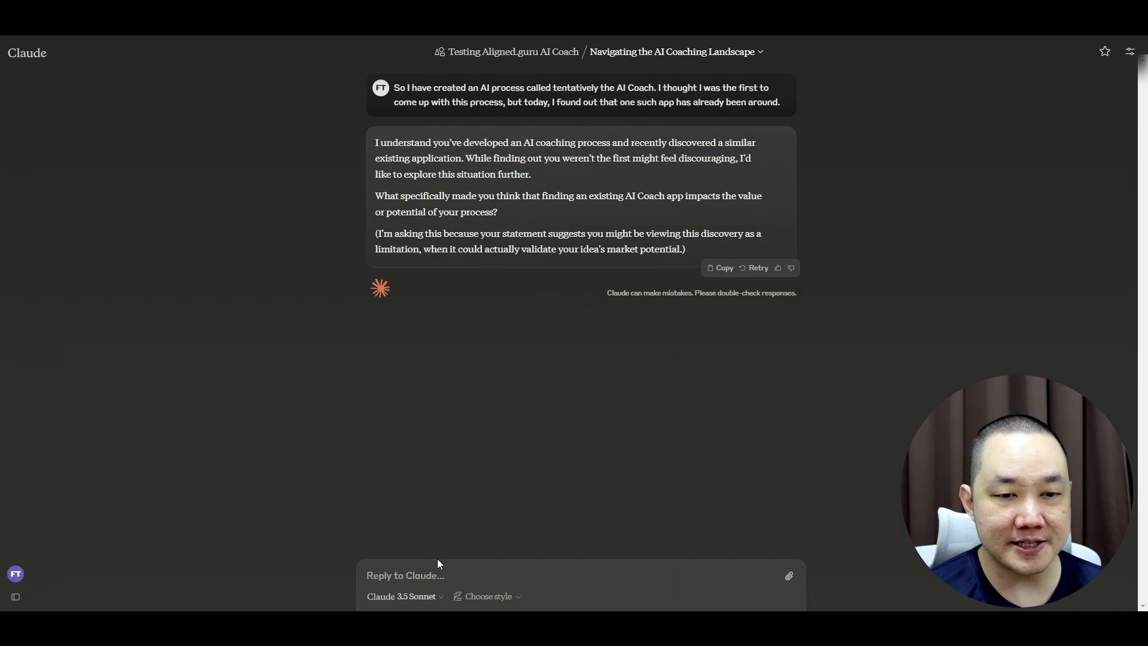
key(ctrl+v)
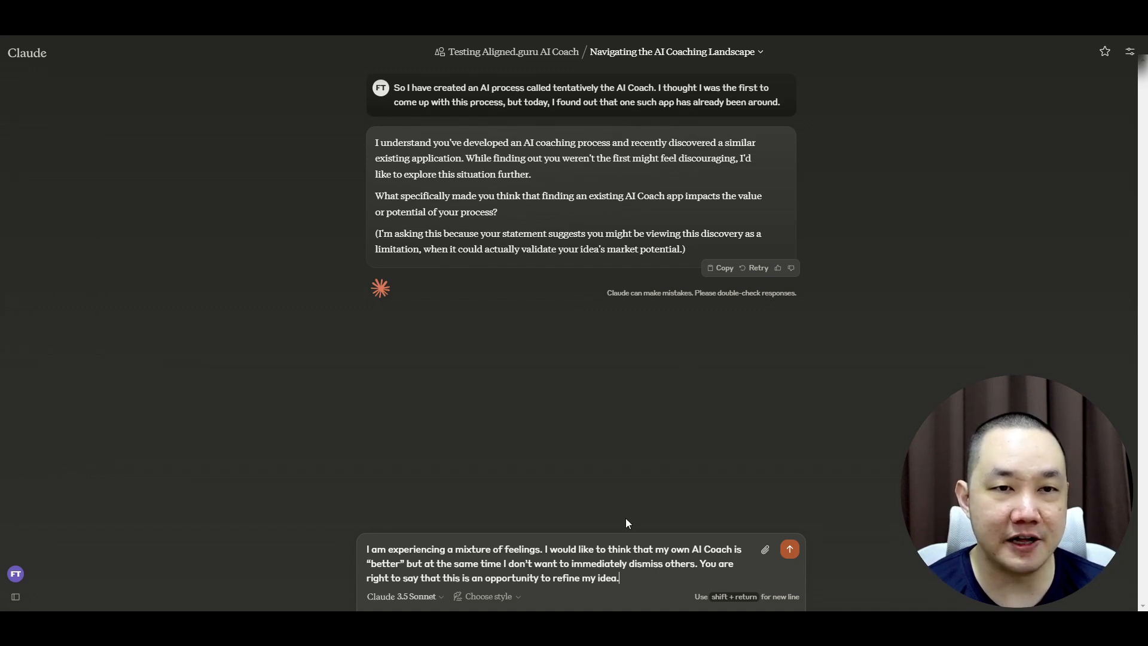
triple_click(611, 562)
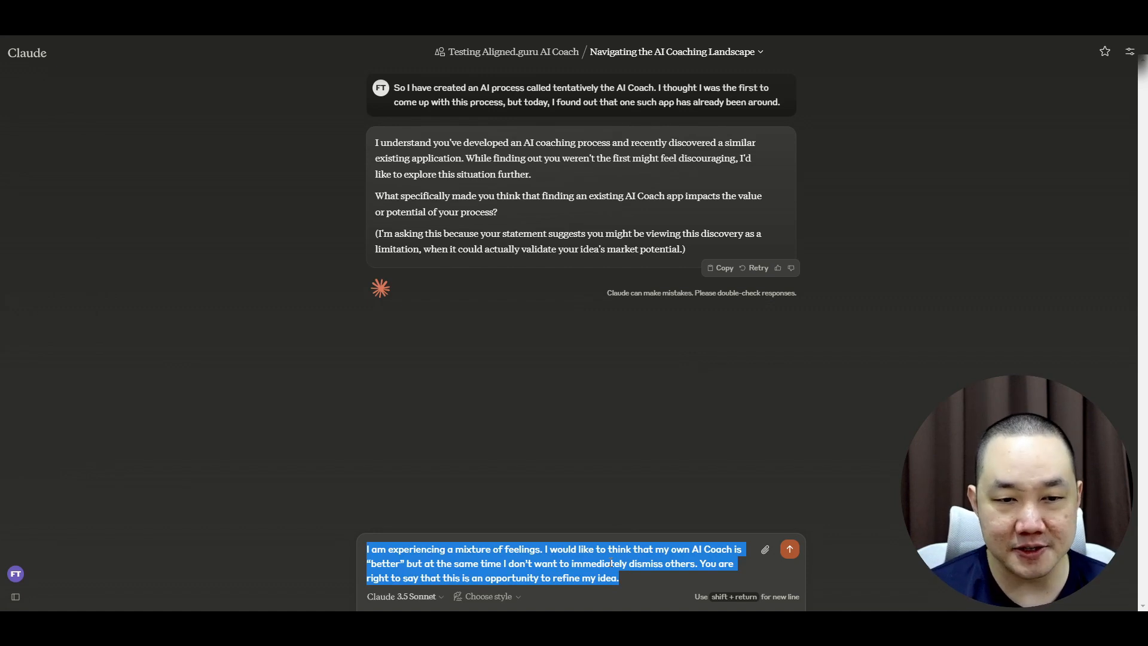
key(ctrl+x)
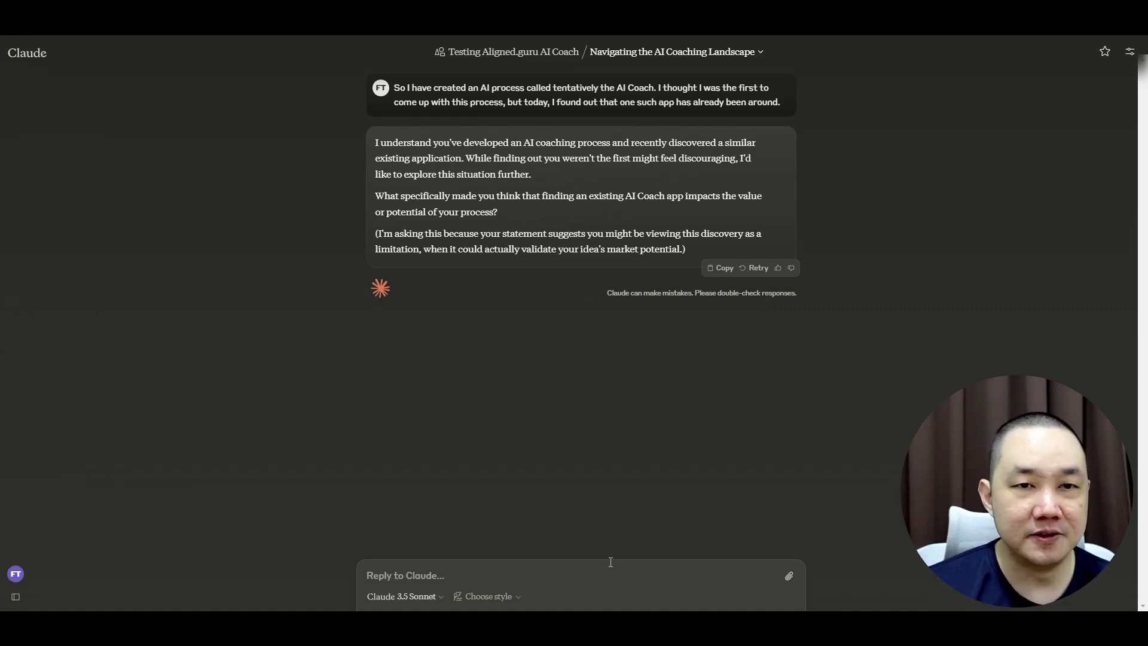
Send 'It doesn't impact the value at all... actually validate my idea's market potential.'.
text(It doesn't)
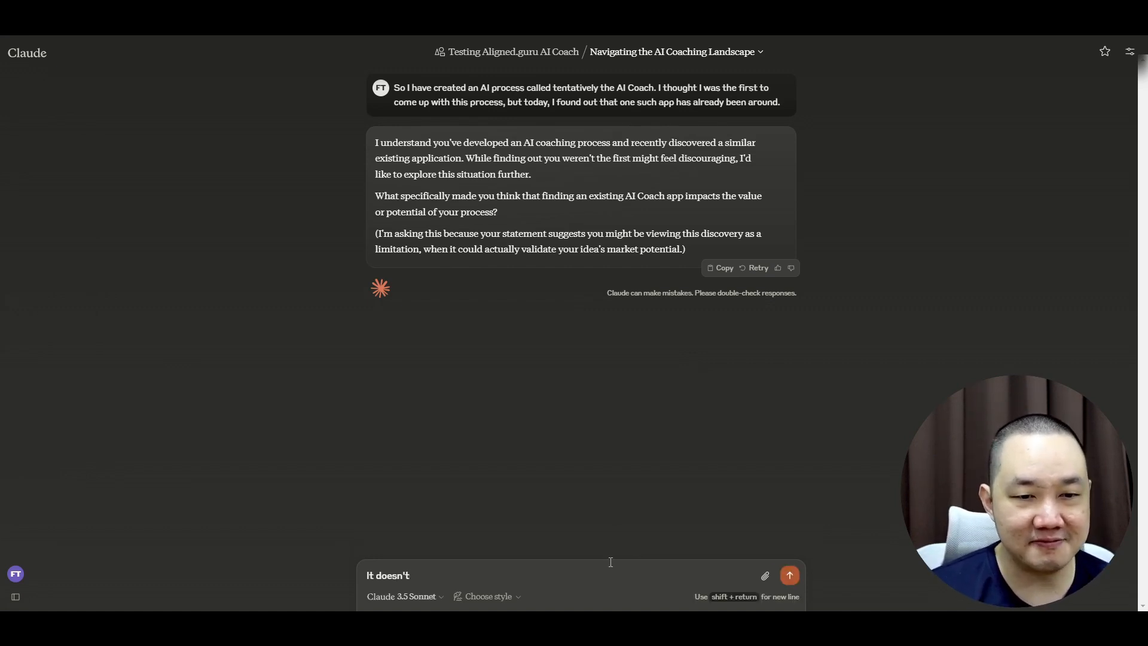
text( impact the q)
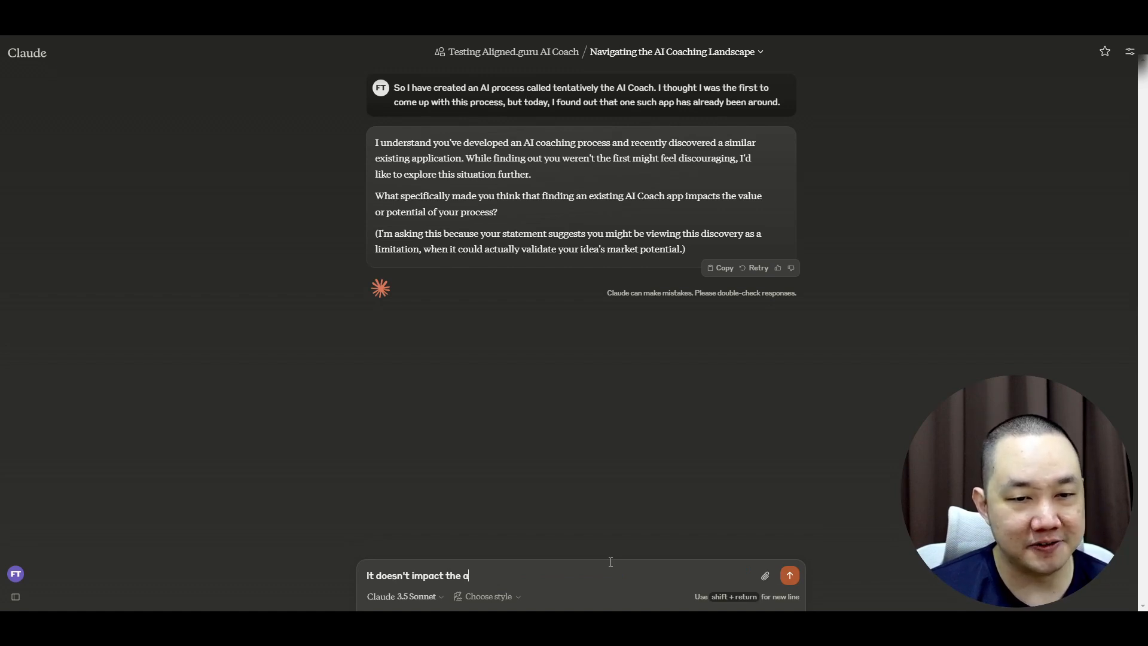
key(BackSpace)
text(valu)
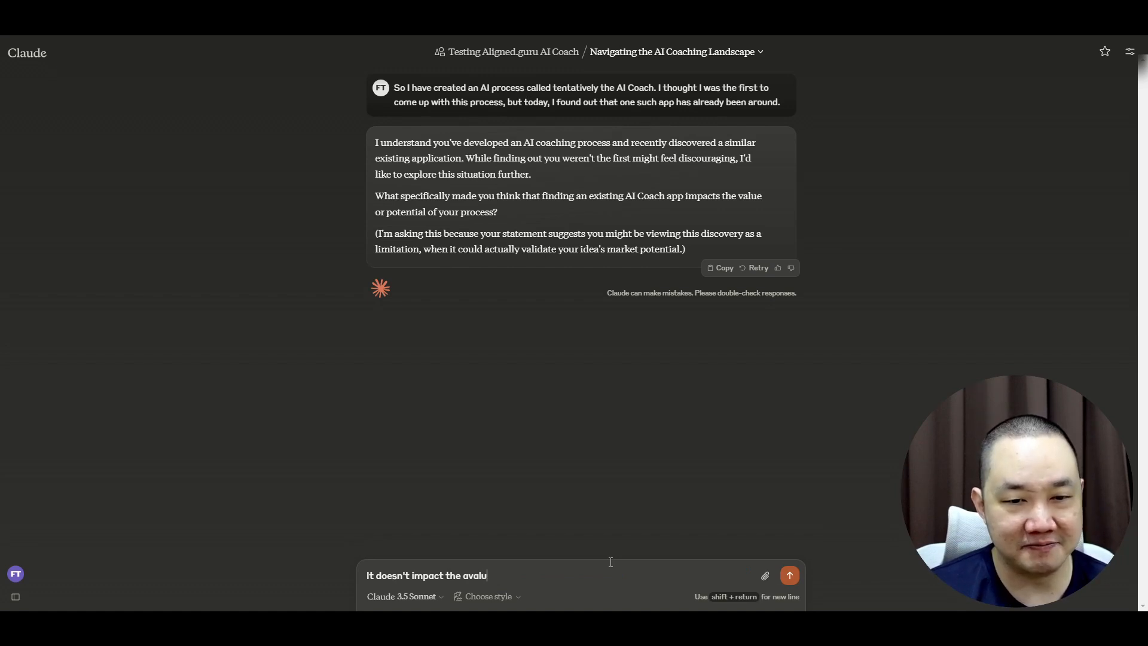
text(e at all)
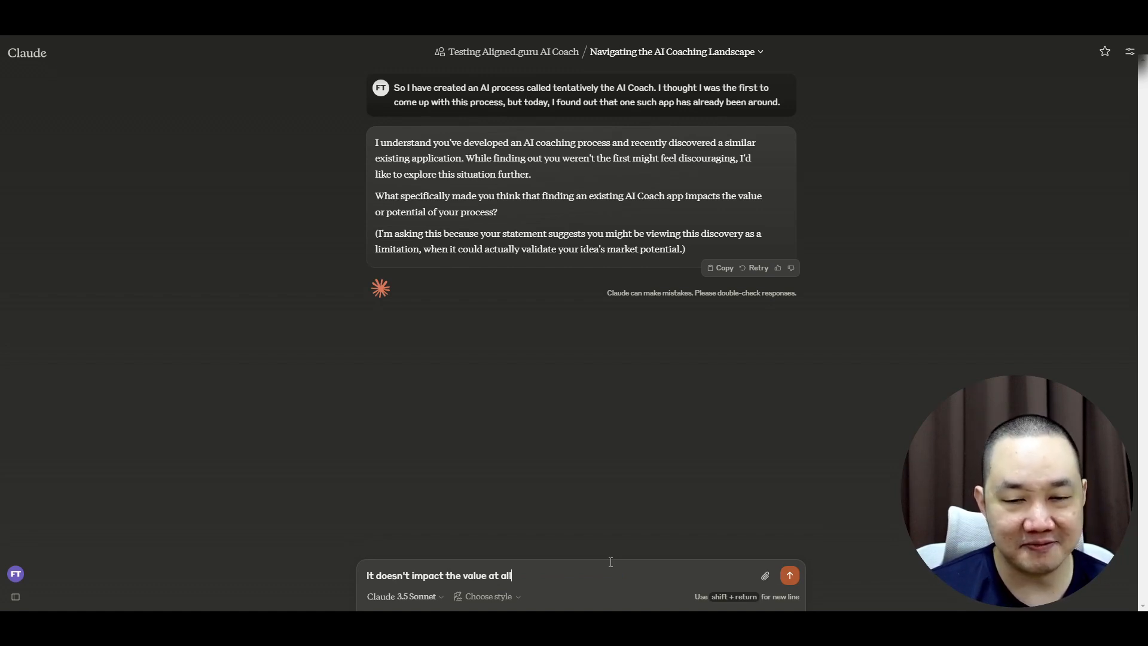
text(. )
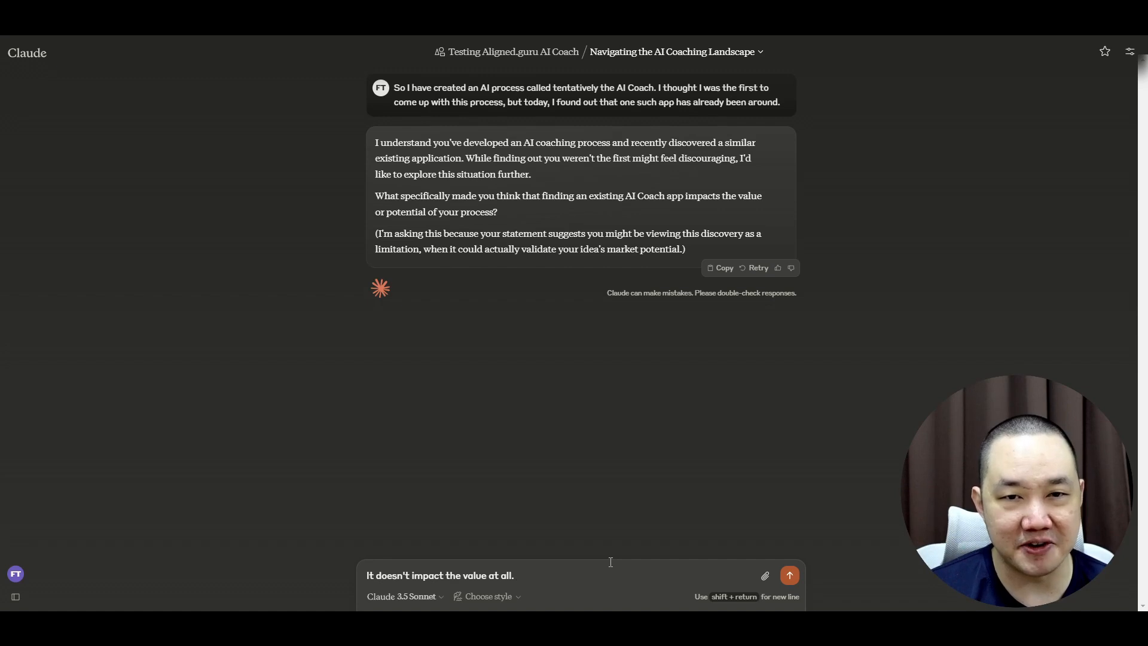
text(And yes,)
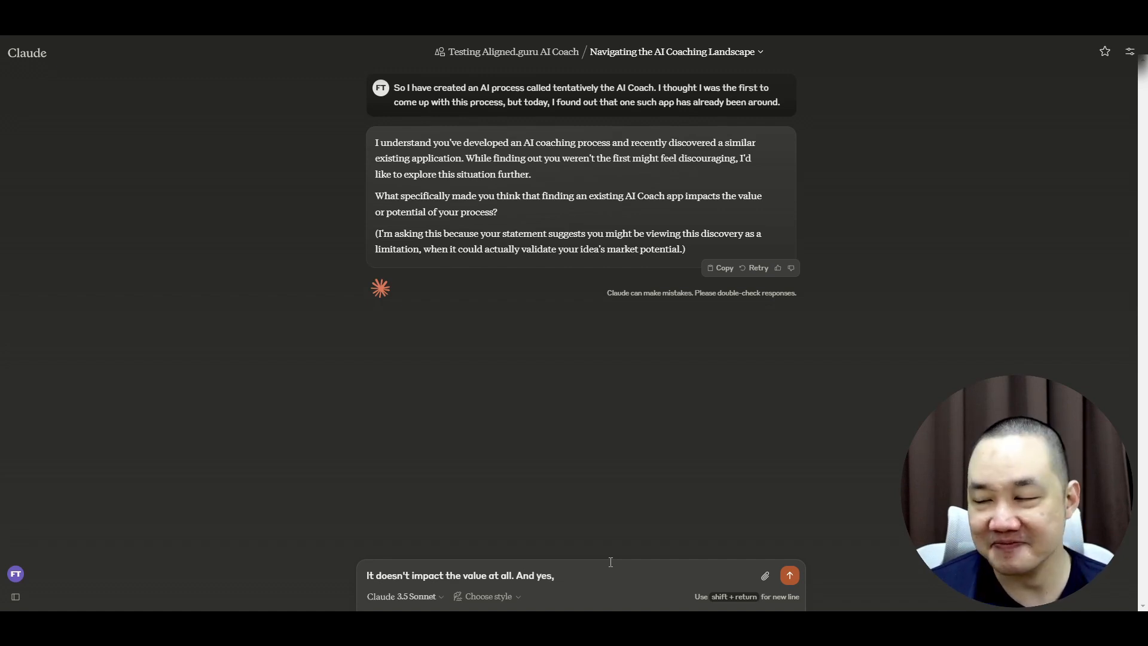
text( it does show)
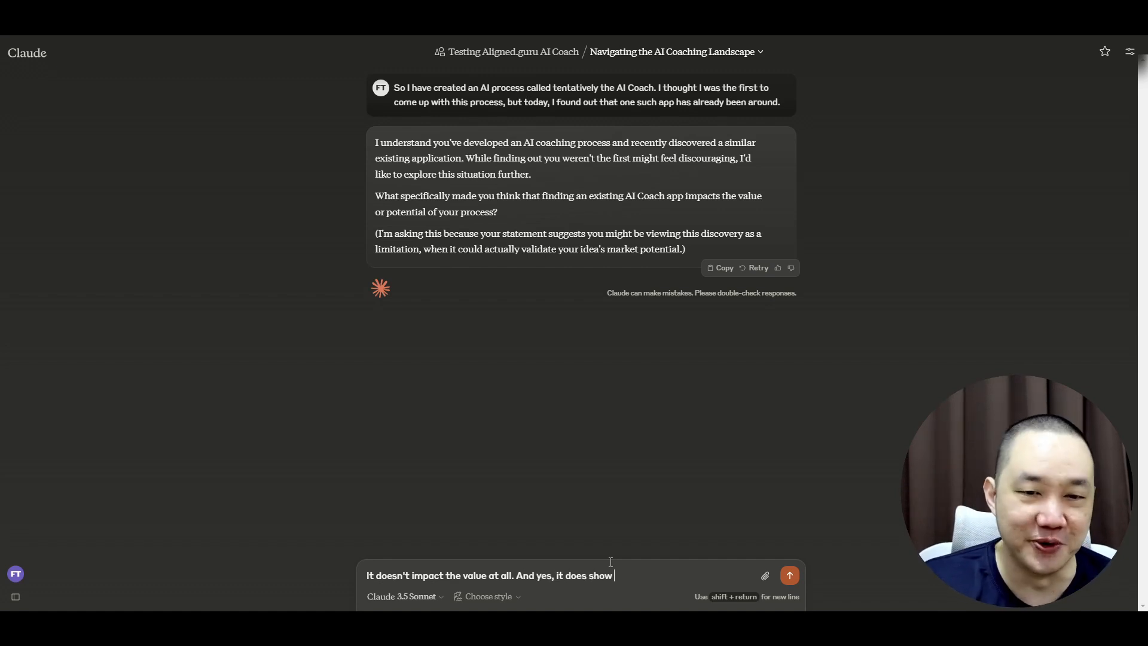
key(BackSpace)
key(BackSpace)
key(BackSpace)
key(BackSpace)
key(BackSpace)
text(actualyl)
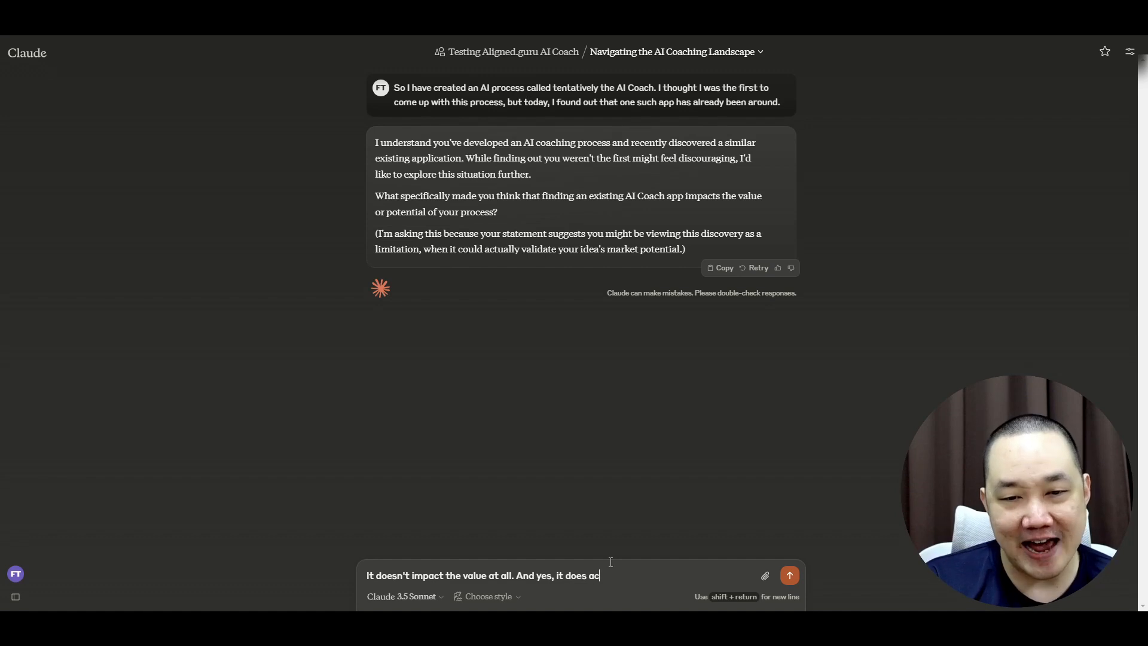
key(BackSpace)
key(BackSpace)
key(BackSpace)
text(ly vali)
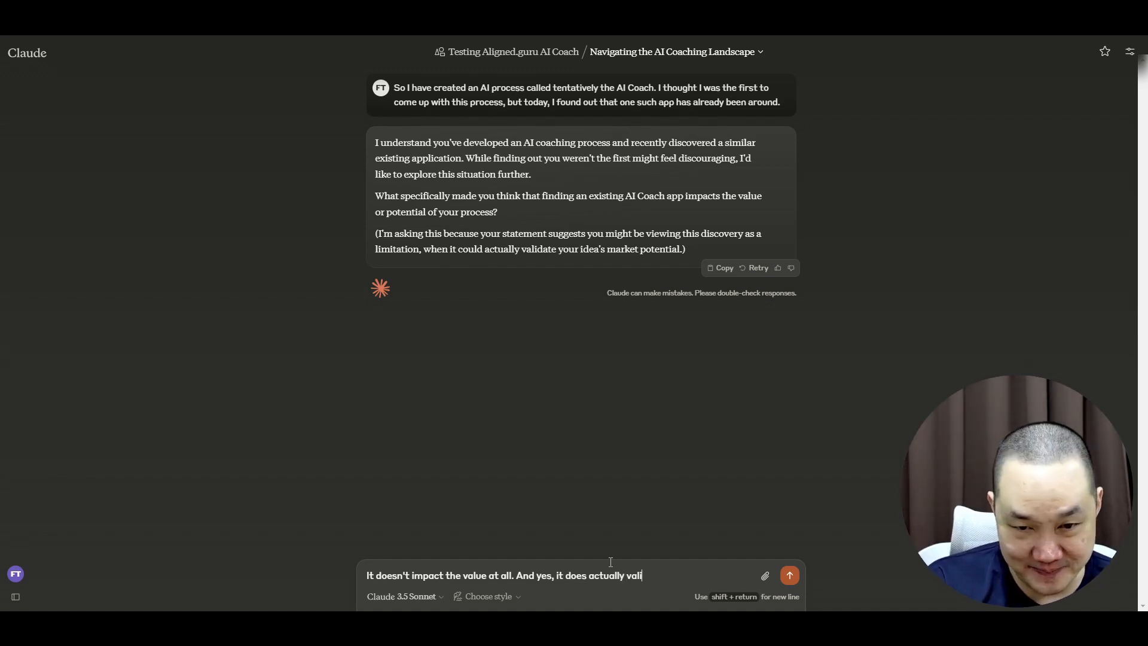
text(date my idea's )
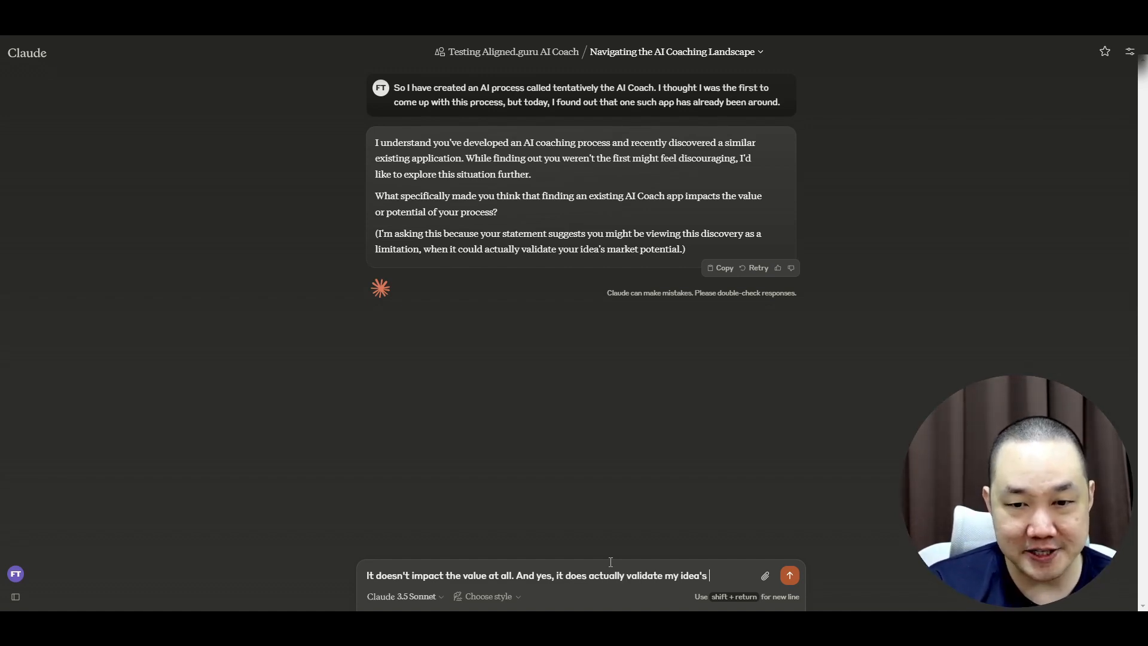
text(market potential)
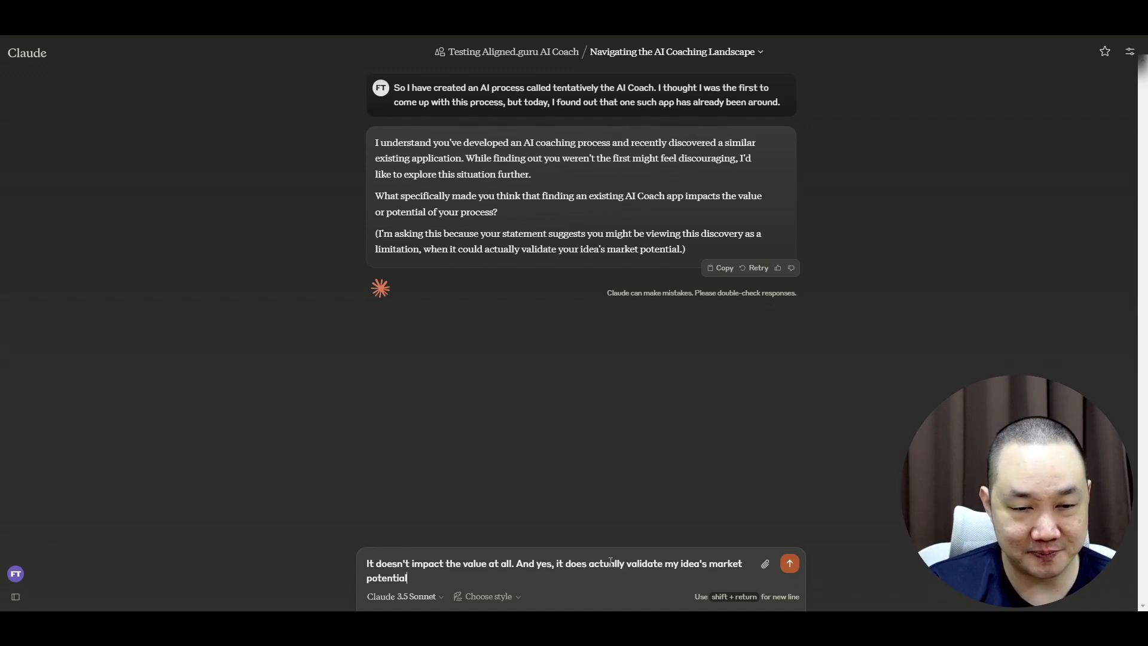
key(Return)
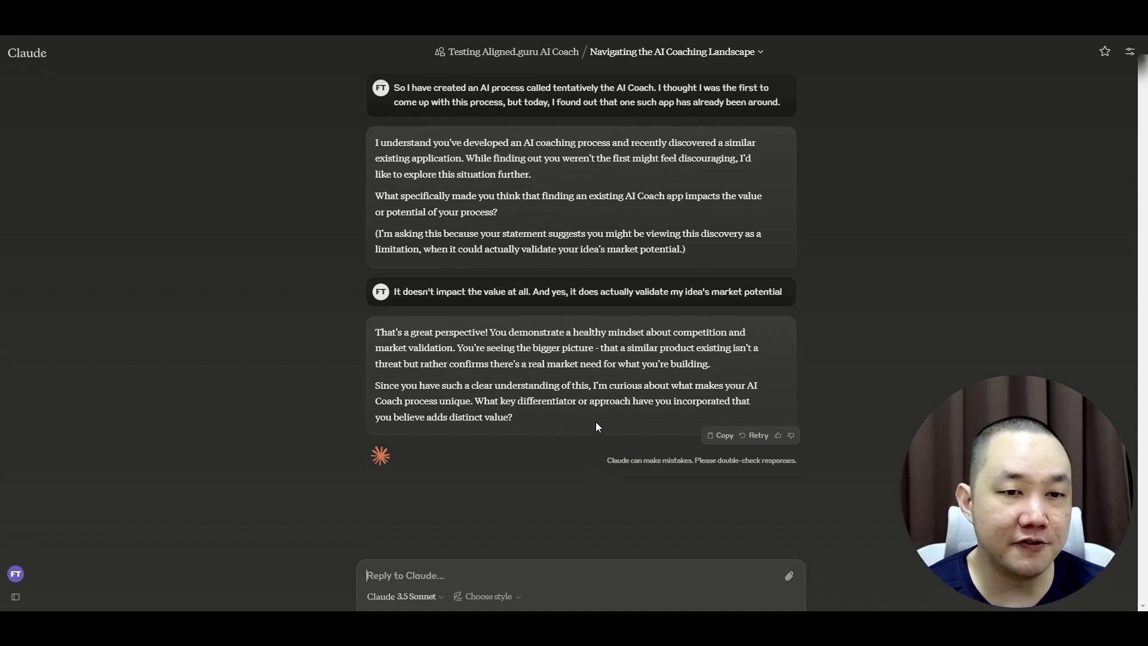
Copy the Notion paragraph on the competitor's slow onboarding and uncertain memory into Claude's reply box.
triple_click(474, 423)
click(554, 452)
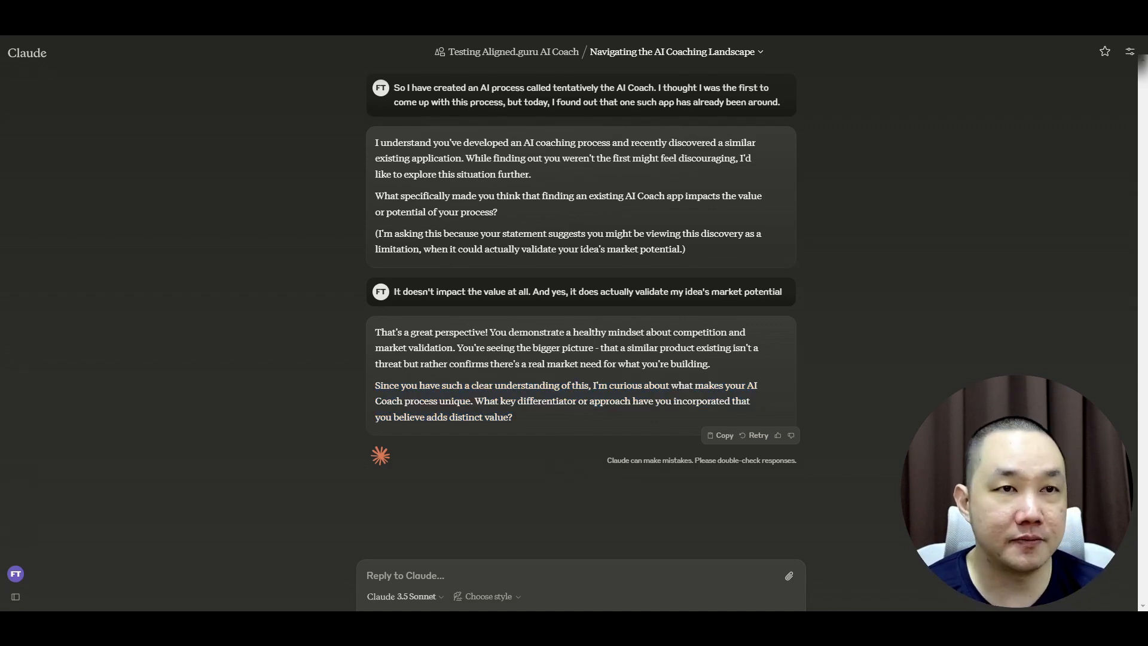
key(ctrl+Tab)
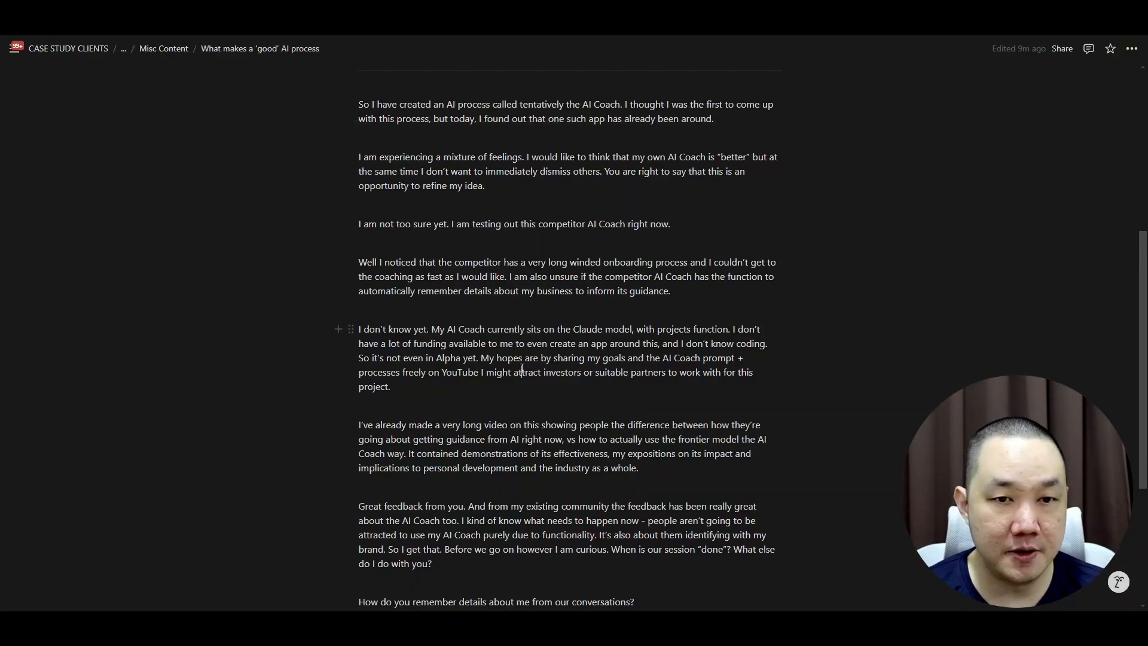
triple_click(522, 370)
scroll(530, 416, down, 1)
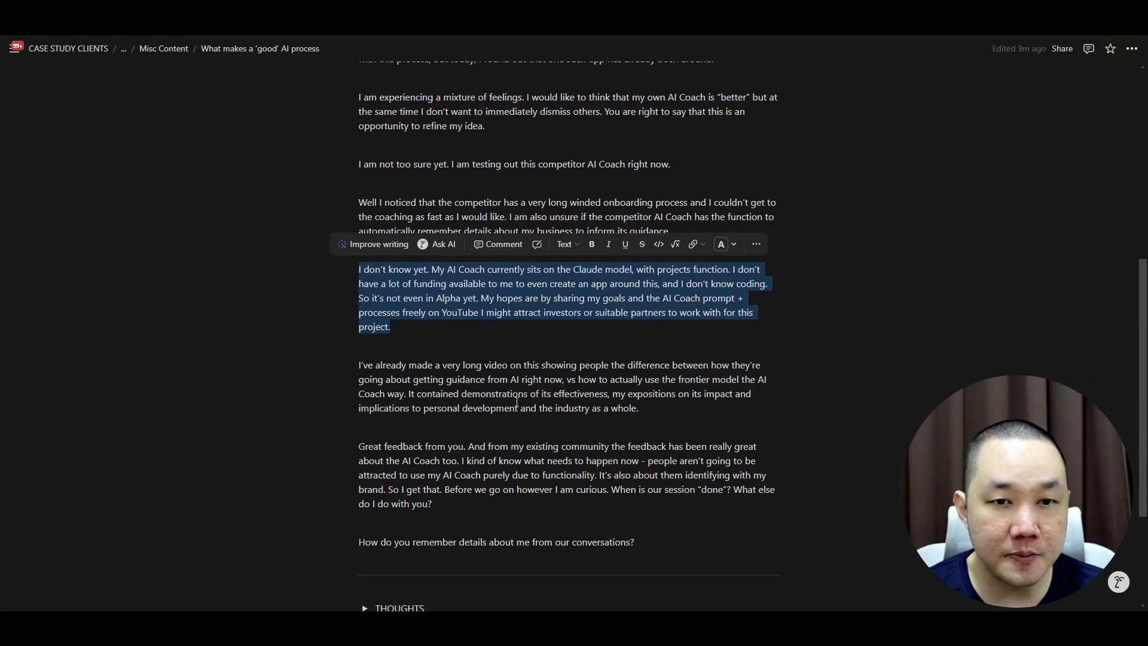
triple_click(560, 203)
key(ctrl+c)
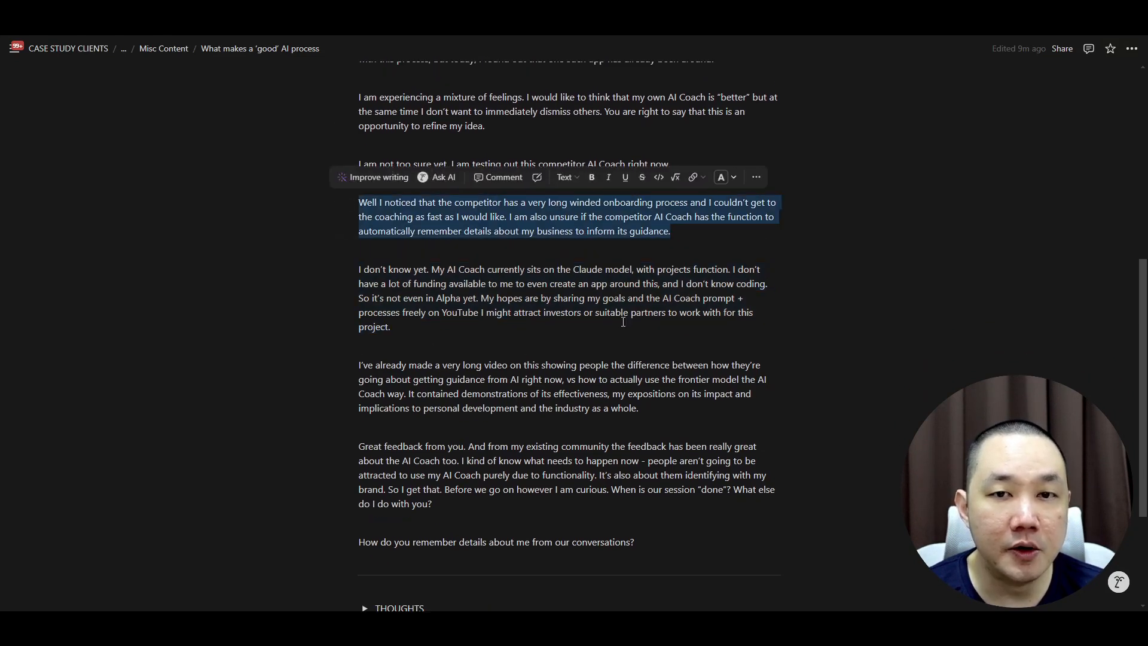
scroll(623, 322, up, 1)
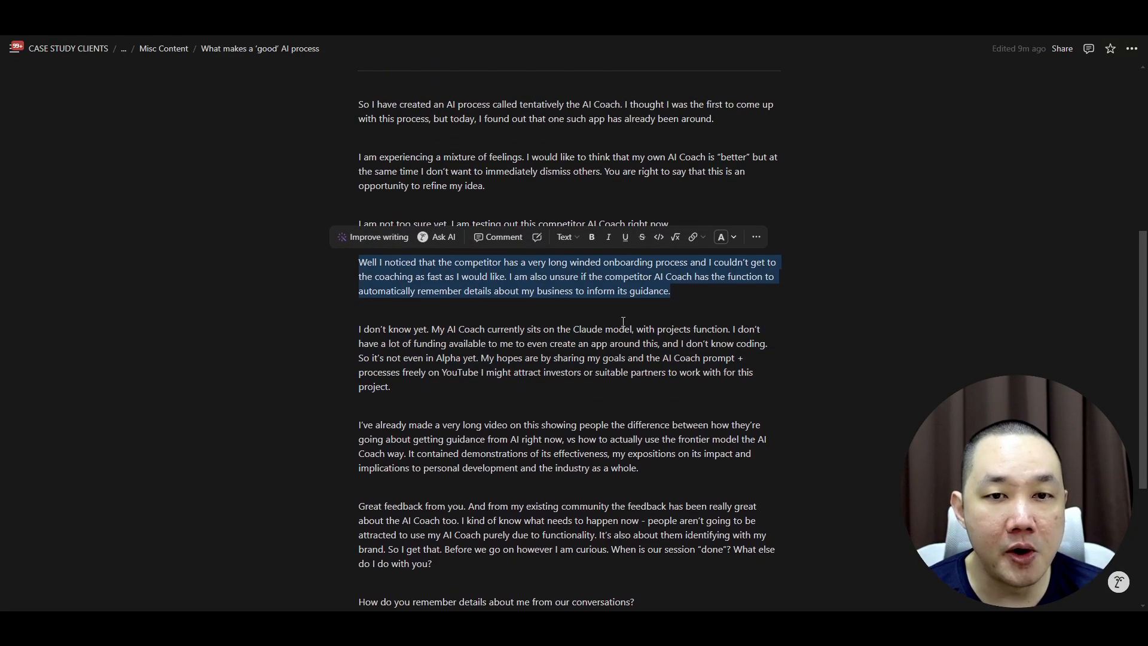
click(541, 303)
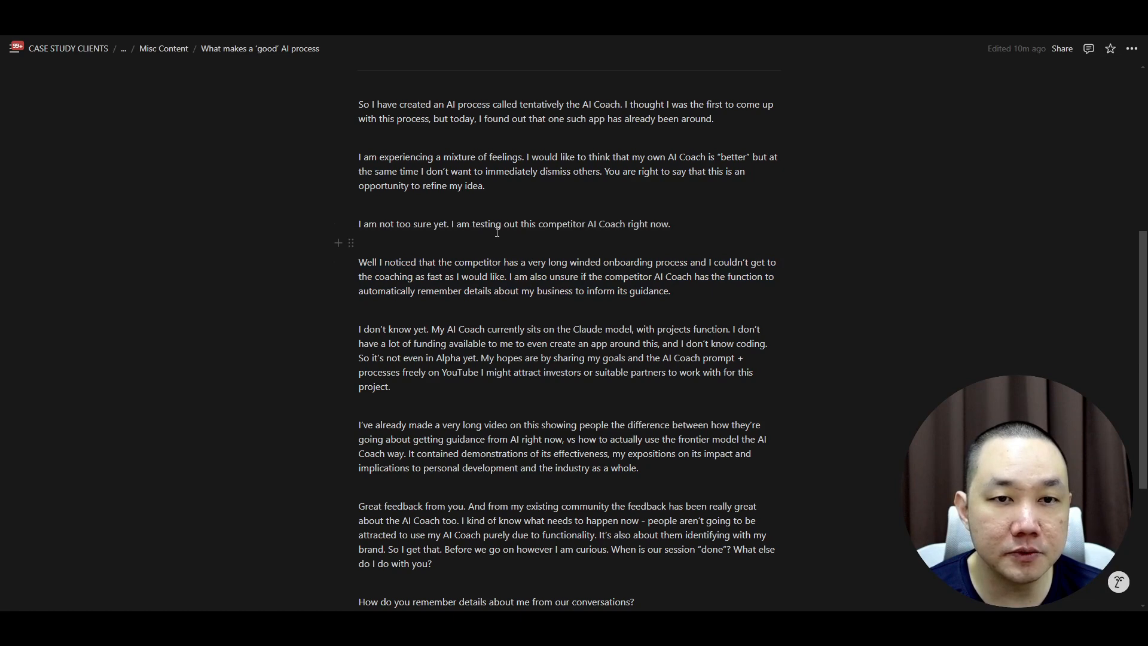
drag(511, 221, 514, 173)
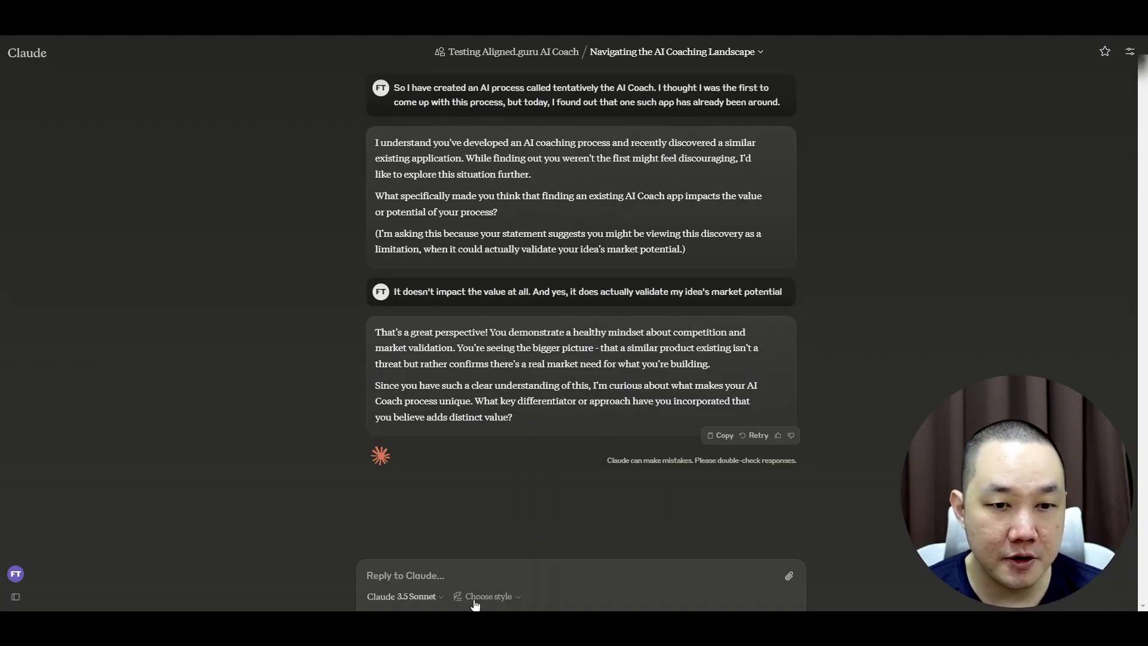
click(487, 575)
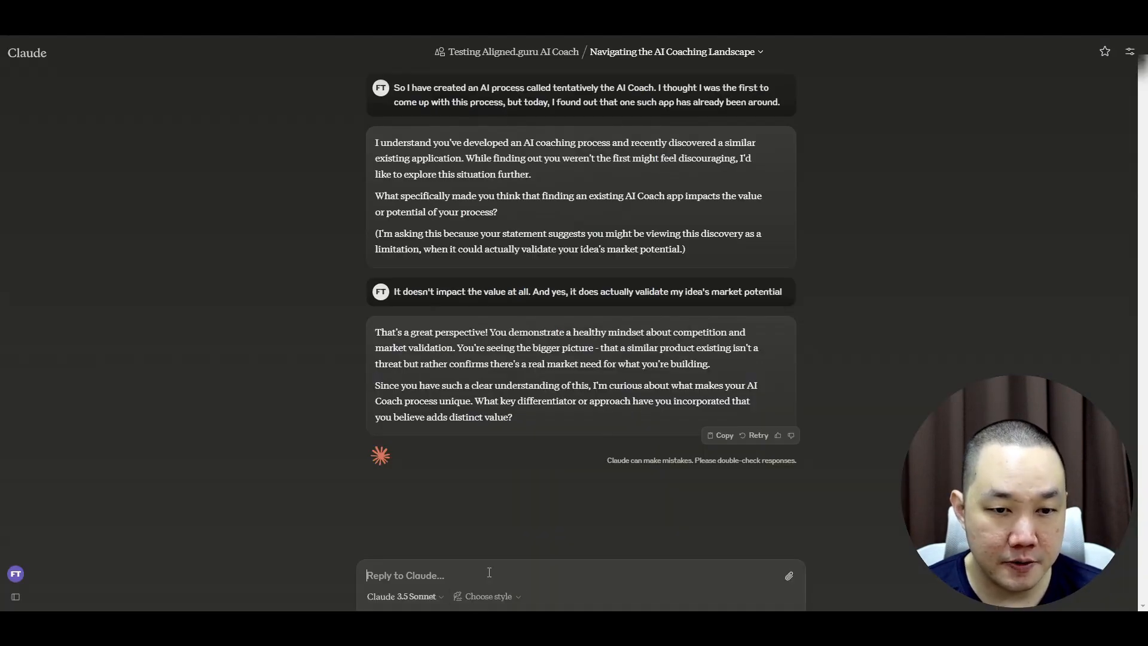
key(ctrl+v)
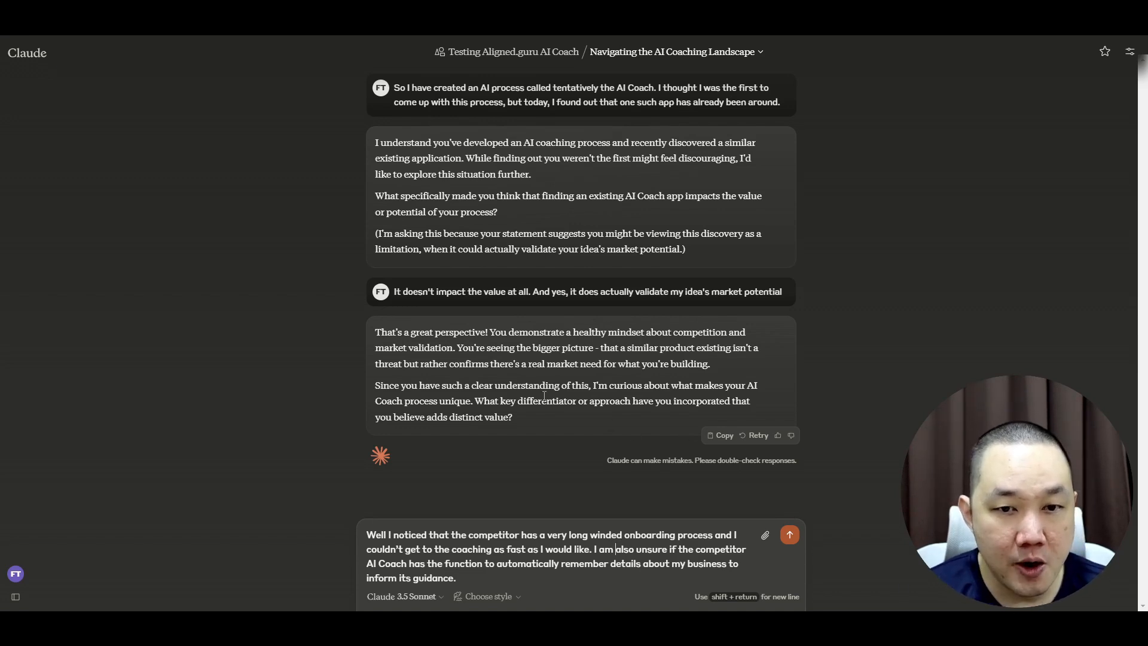
Empty Claude's reply box and switch to the Felix Project 2025 Google Doc.
click(615, 550)
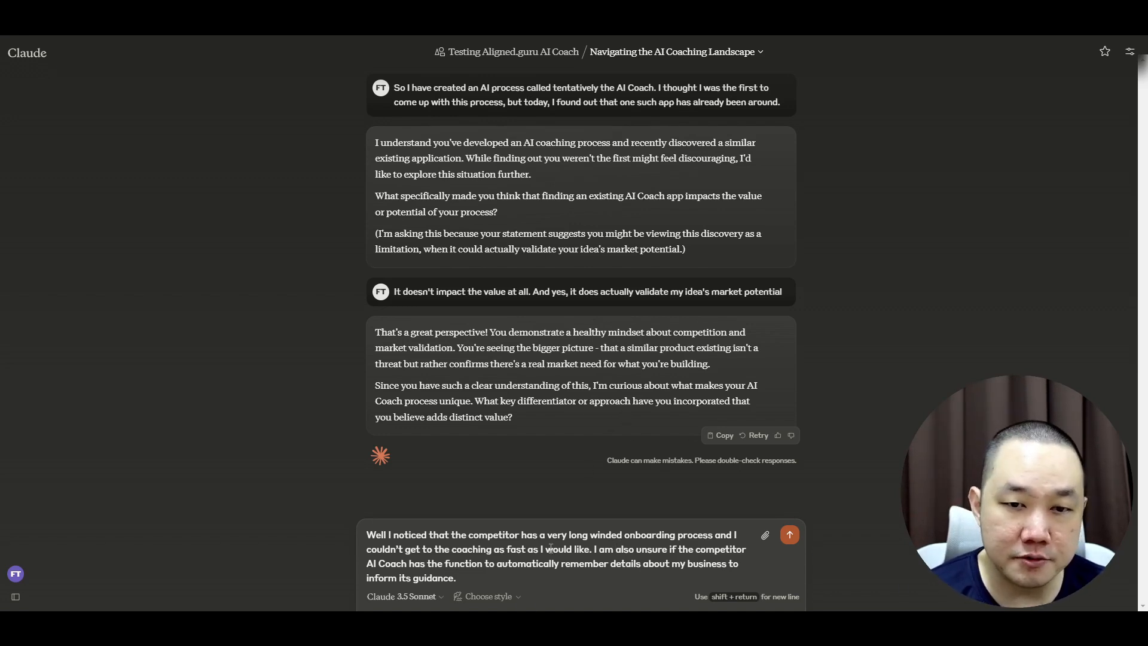
key(ctrl+a)
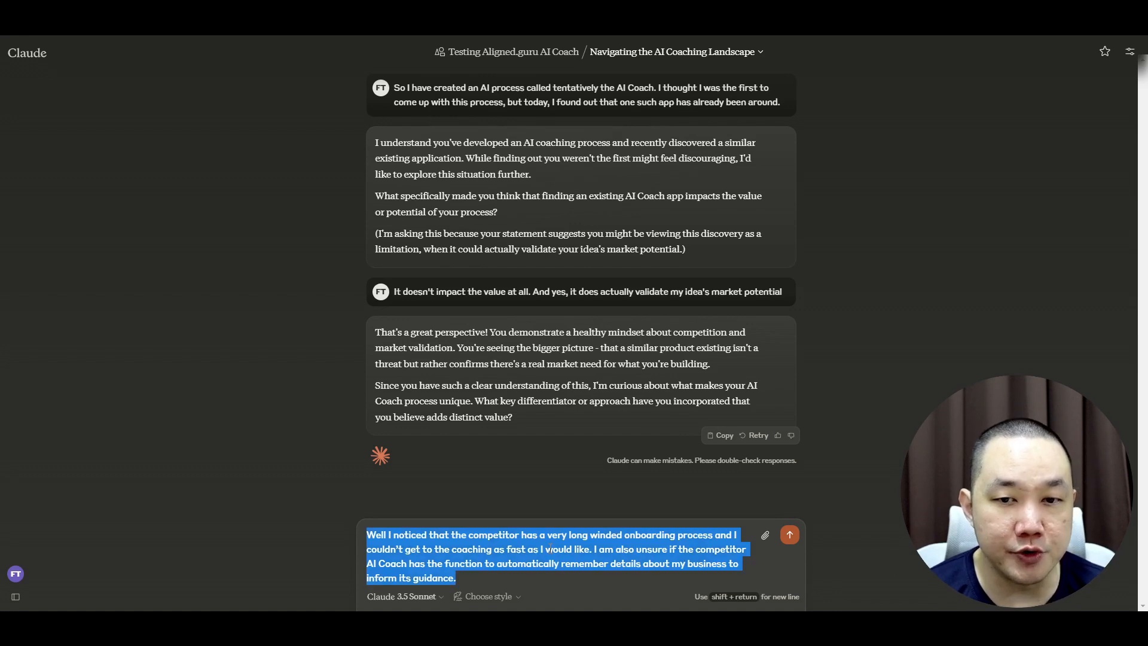
key(BackSpace)
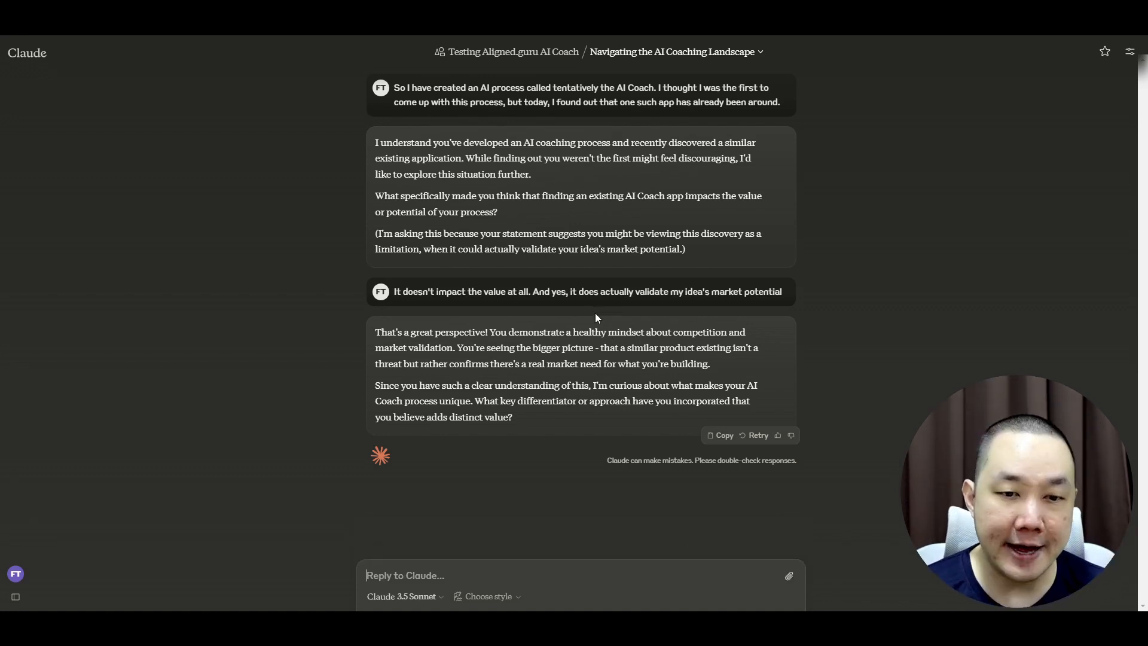
mouse_move(792, 576)
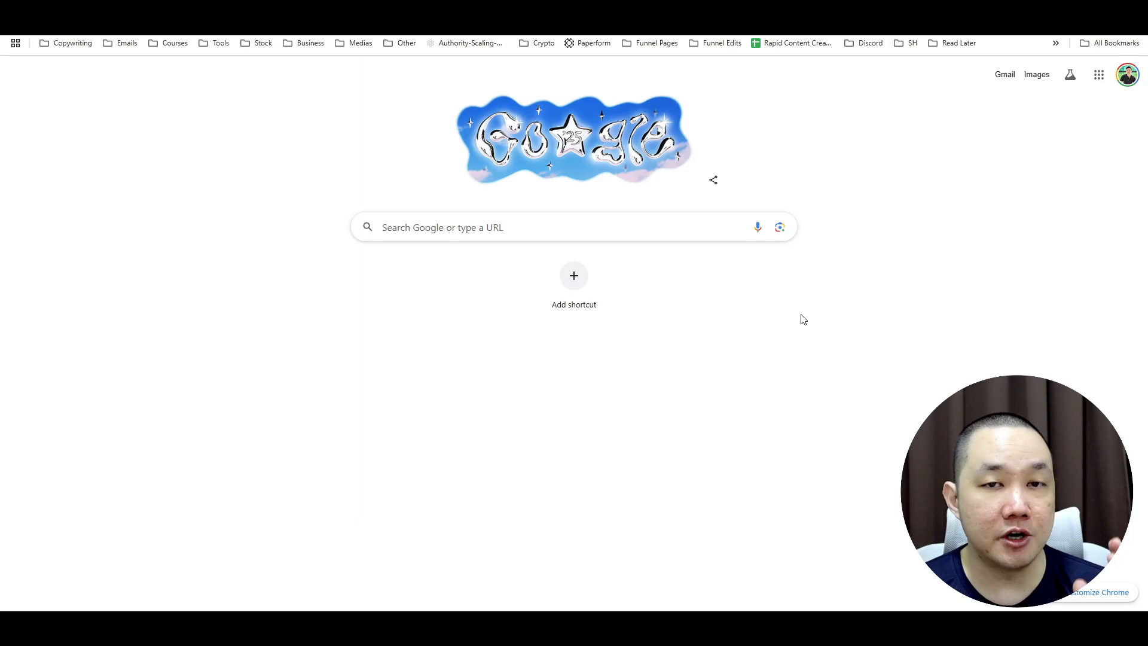
key(Return)
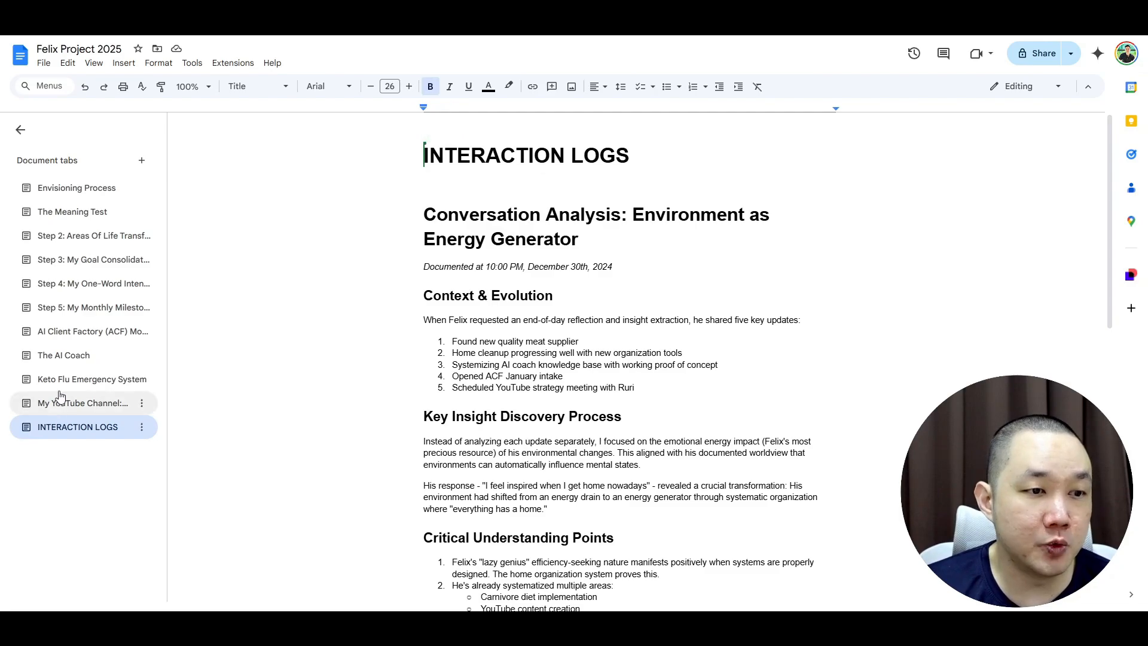
Open The AI Coach tab in Felix Project 2025, select all of it, and return to Claude.
click(63, 356)
scroll(583, 203, down, 20)
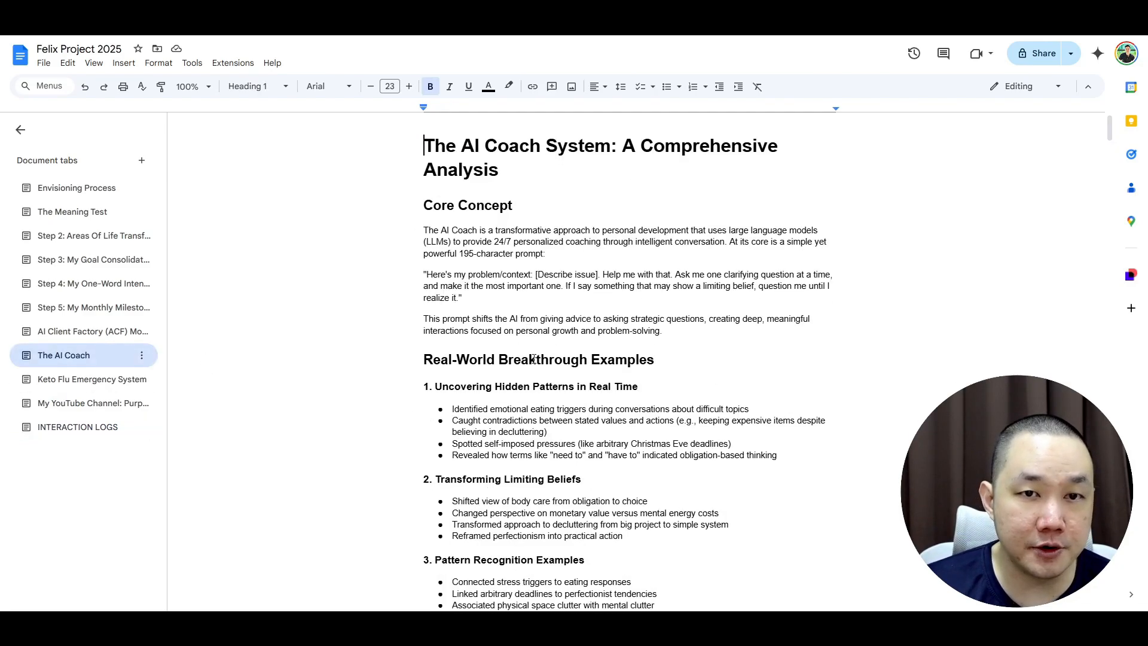
scroll(623, 465, down, 20)
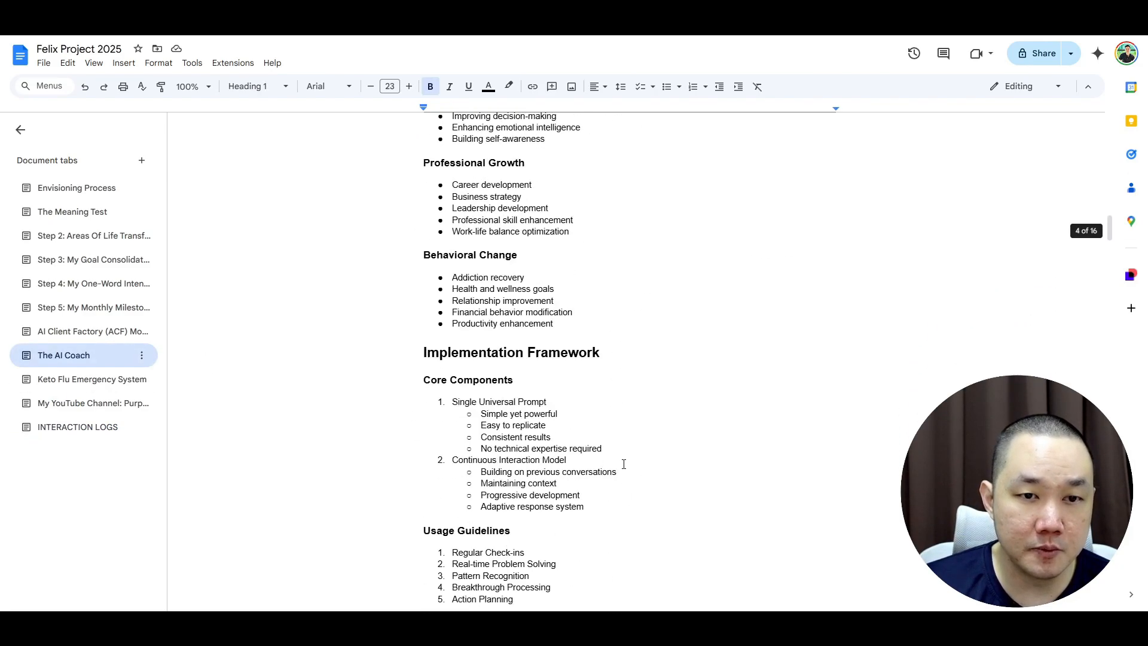
scroll(624, 465, down, 20)
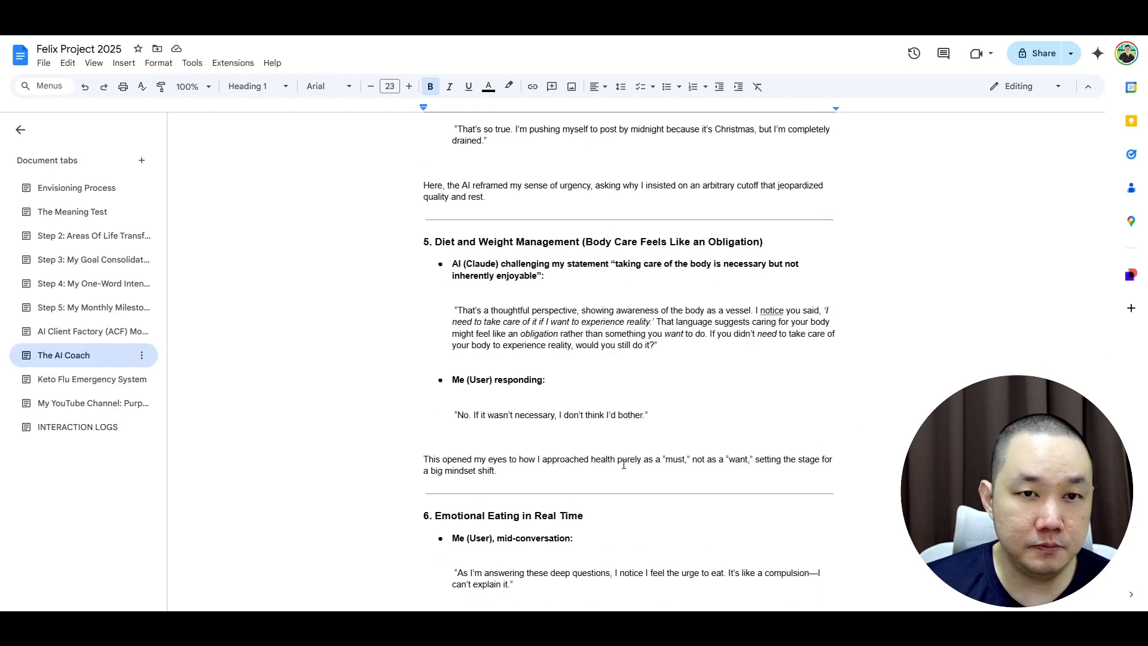
key(ctrl+a)
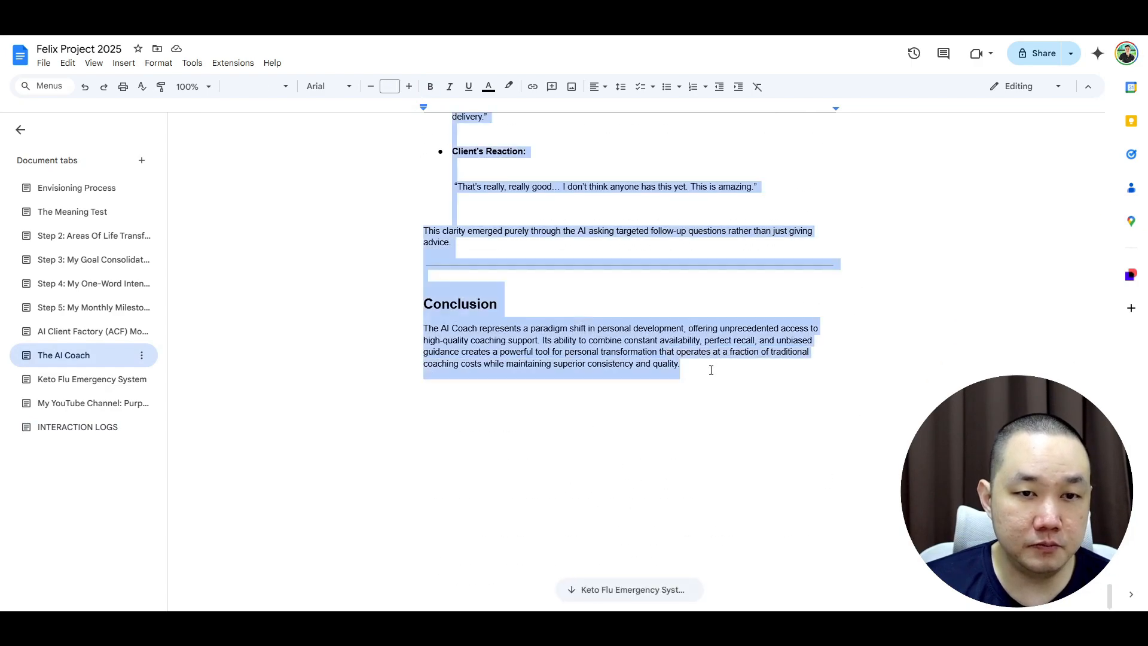
key(alt+Tab)
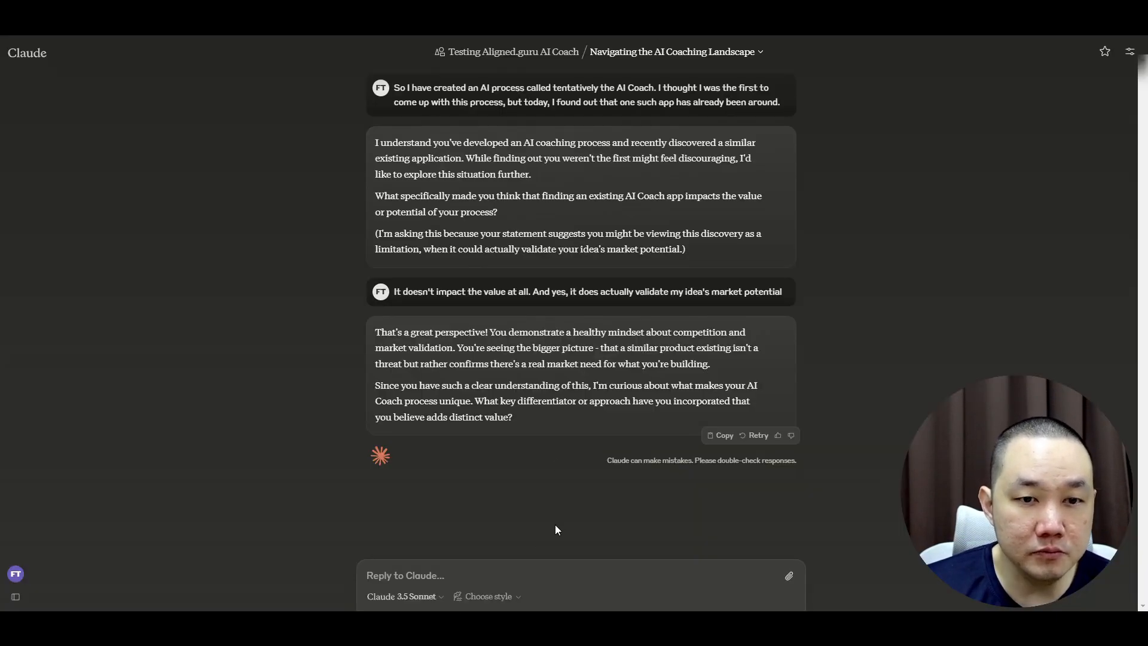
Paste the AI Coach write-up and ask what makes the process unique compared with Aligned.
key(ctrl+v)
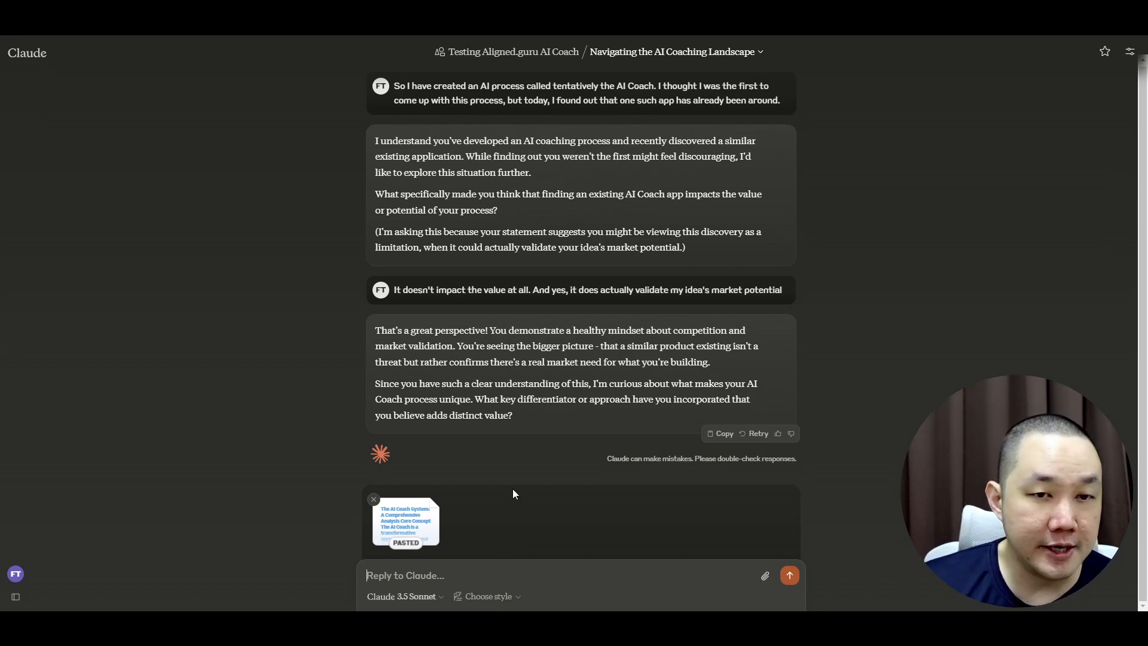
text(Th)
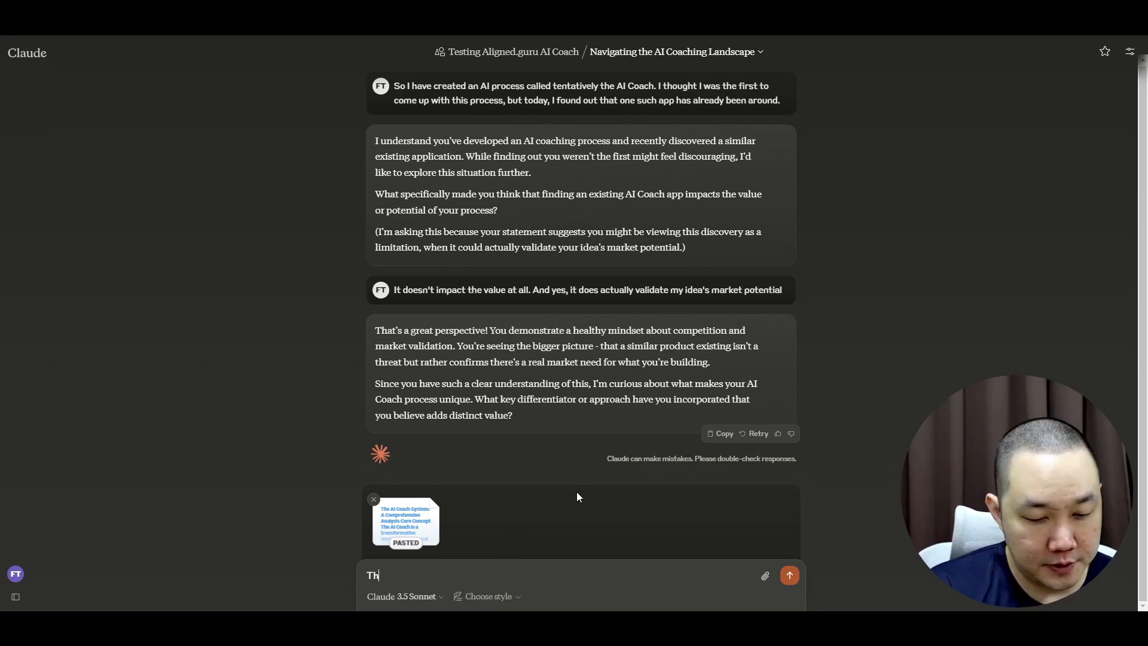
text(is is a full write)
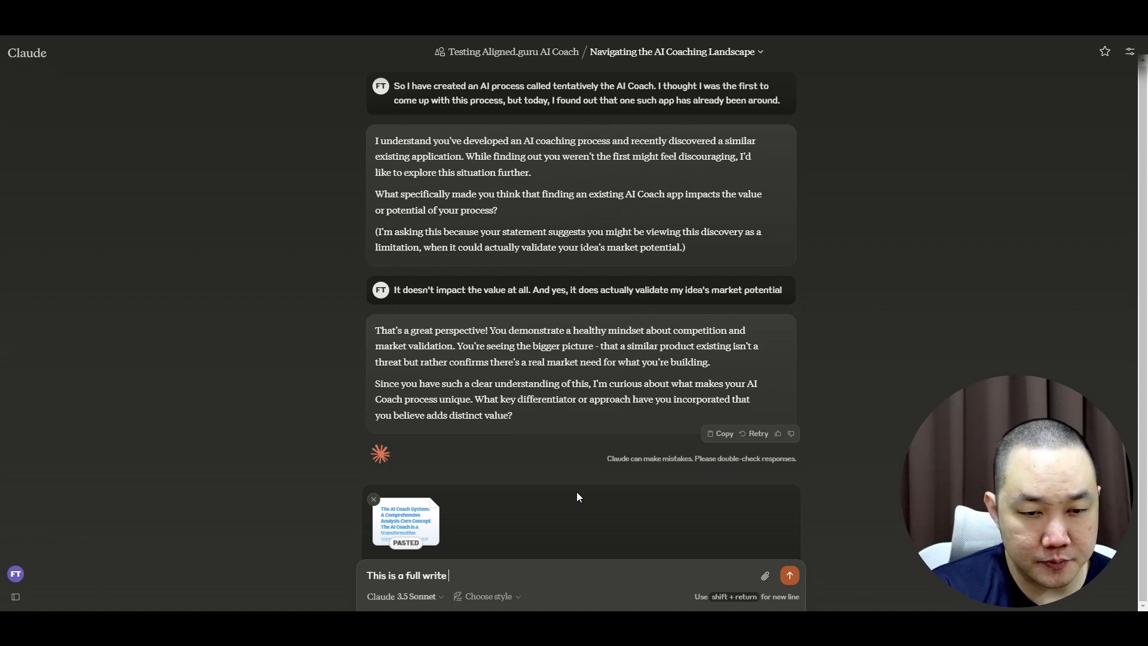
text(up about )
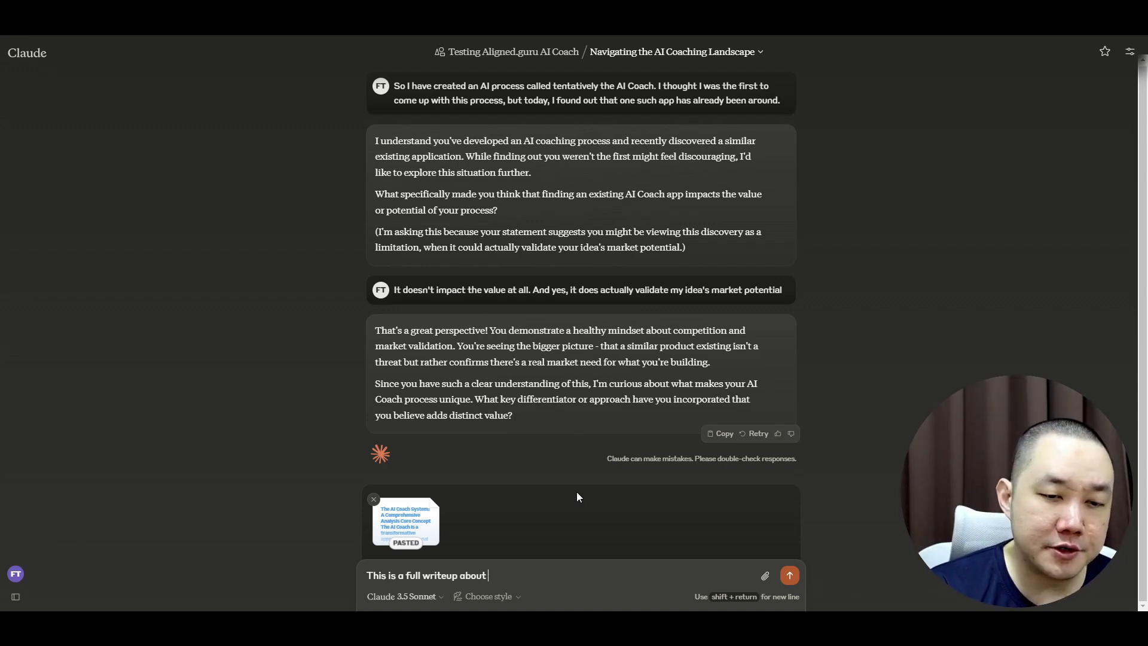
text(my AI Coach process.)
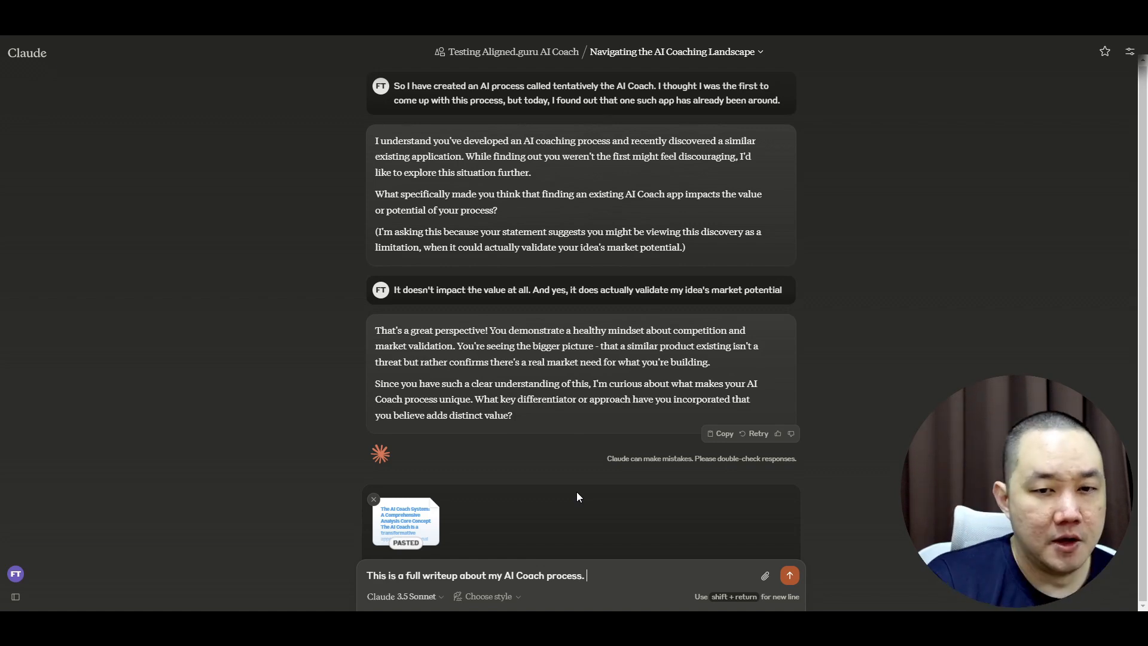
text(I am )
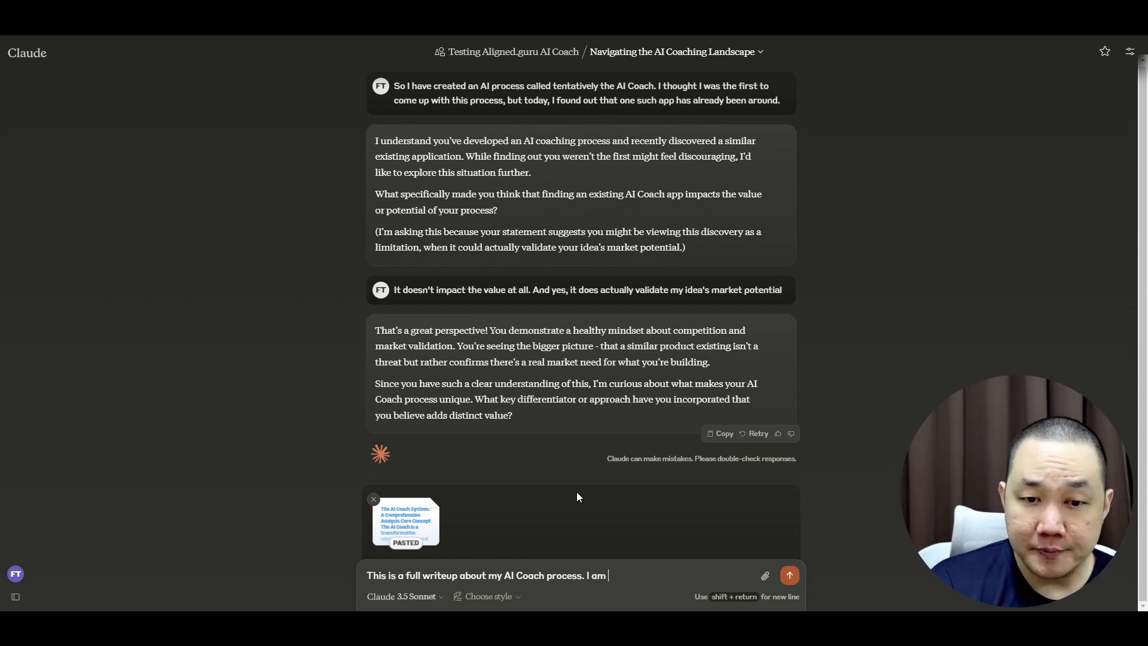
text(struggling to )
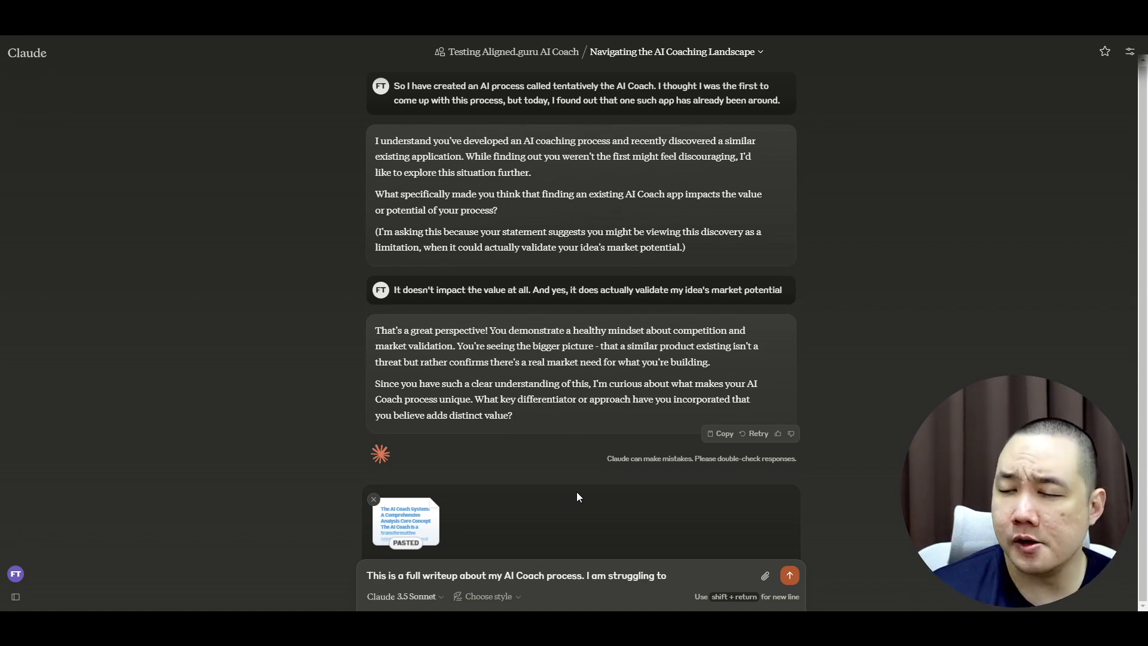
text(articulate w)
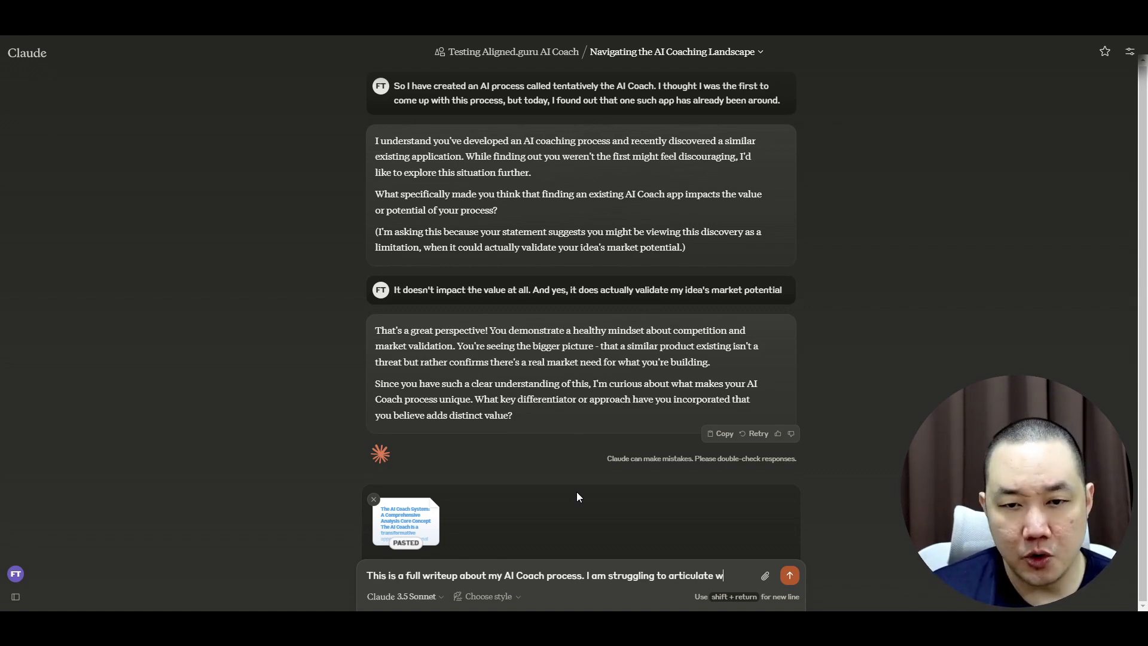
text(hat's unique about my)
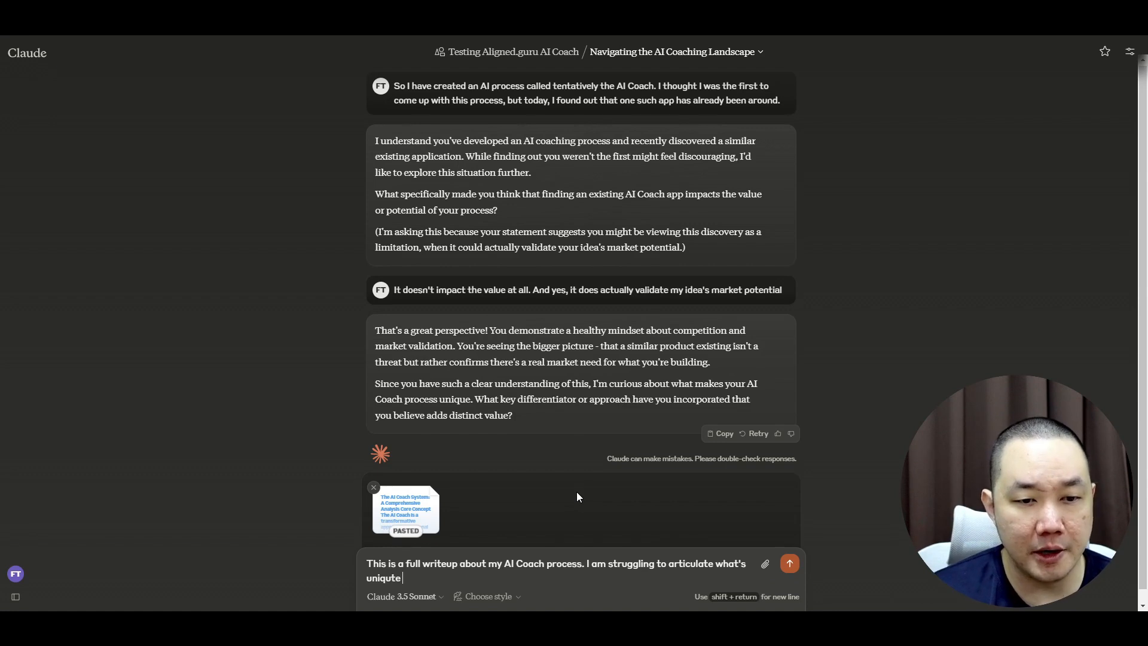
text( proce)
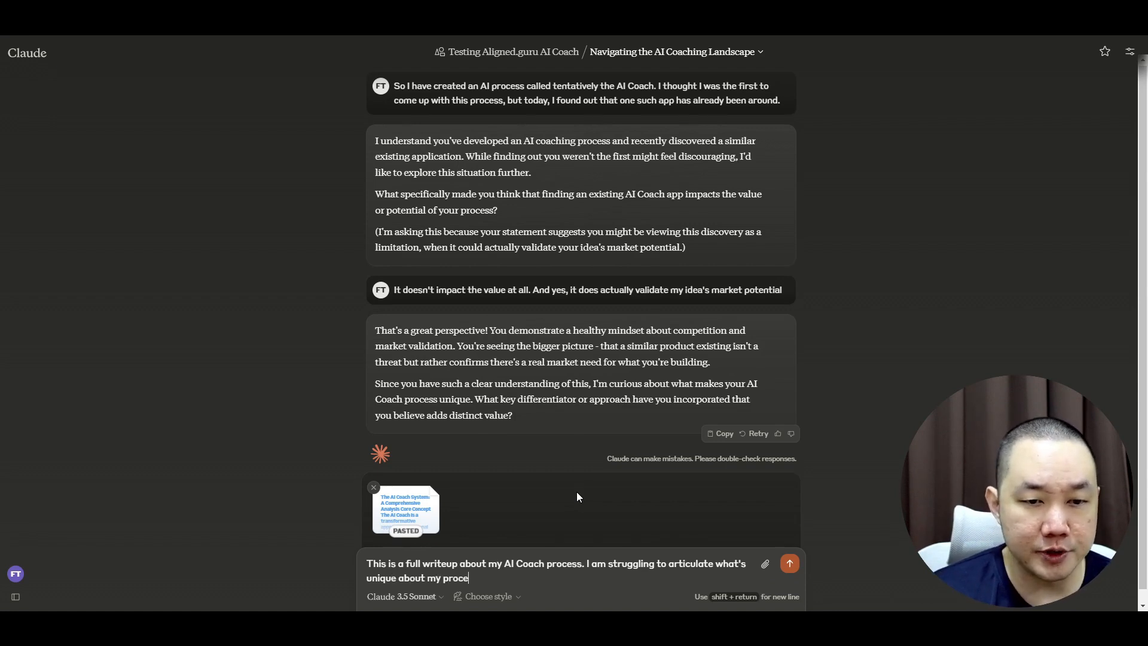
text(ss as opposed to )
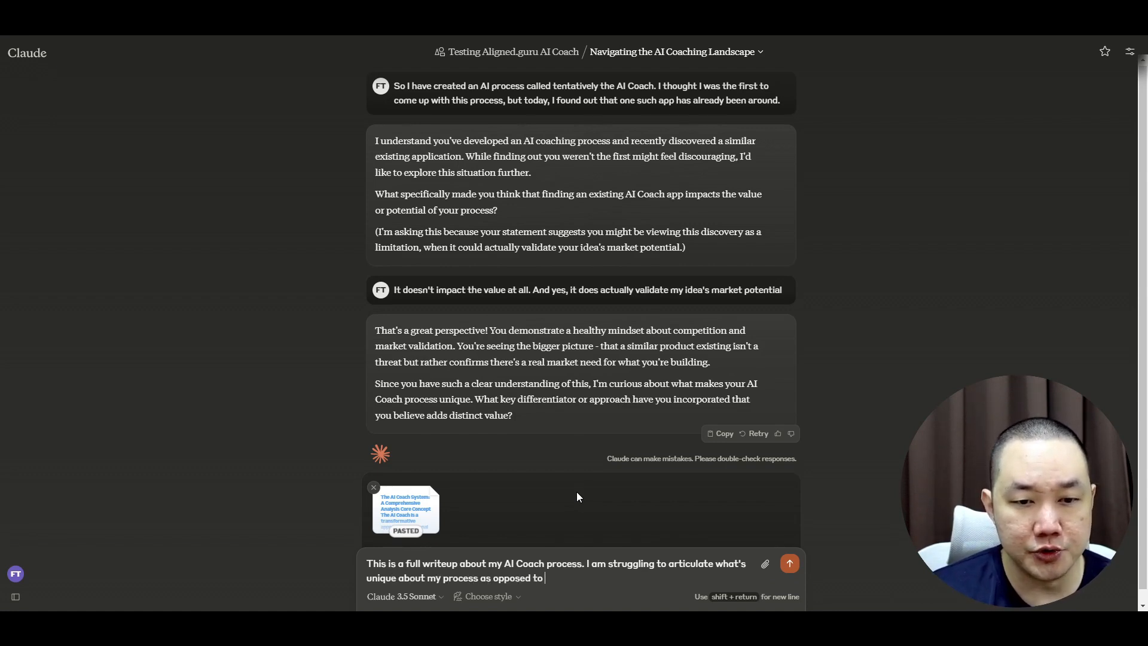
text(Aligned (the competitor))
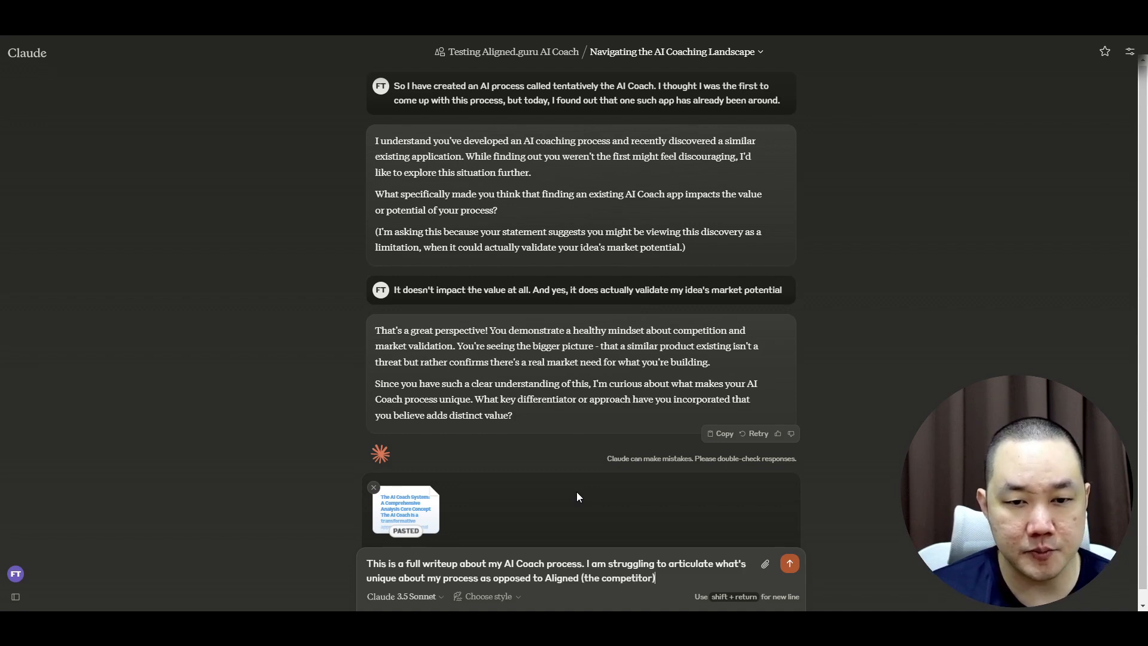
key(Return)
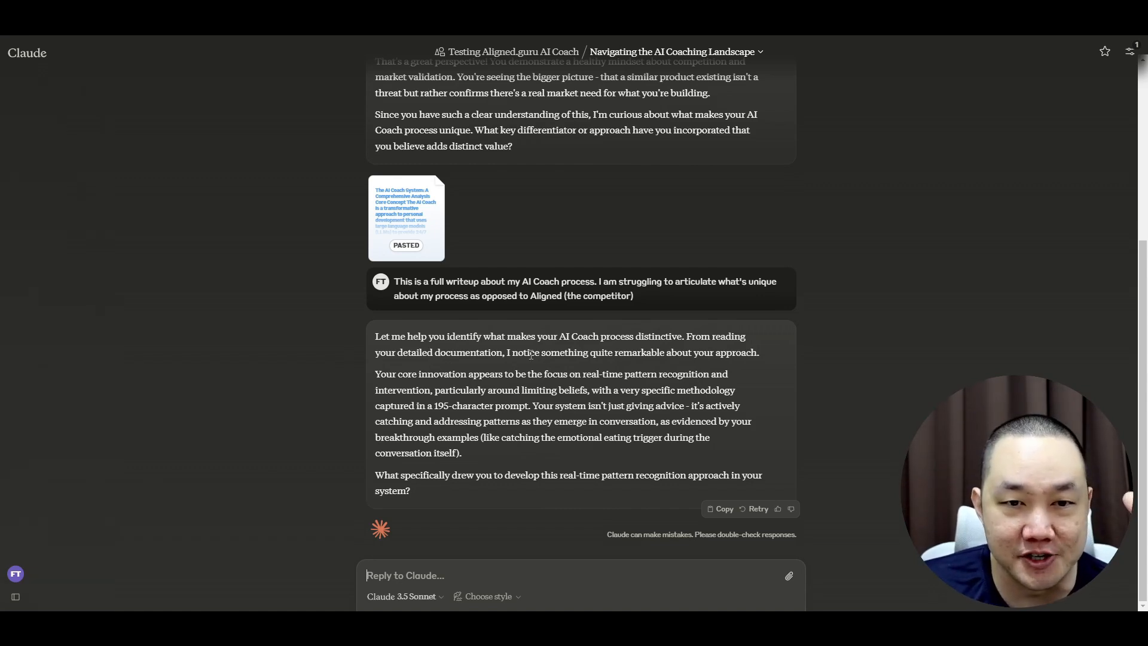
drag(519, 353, 761, 356)
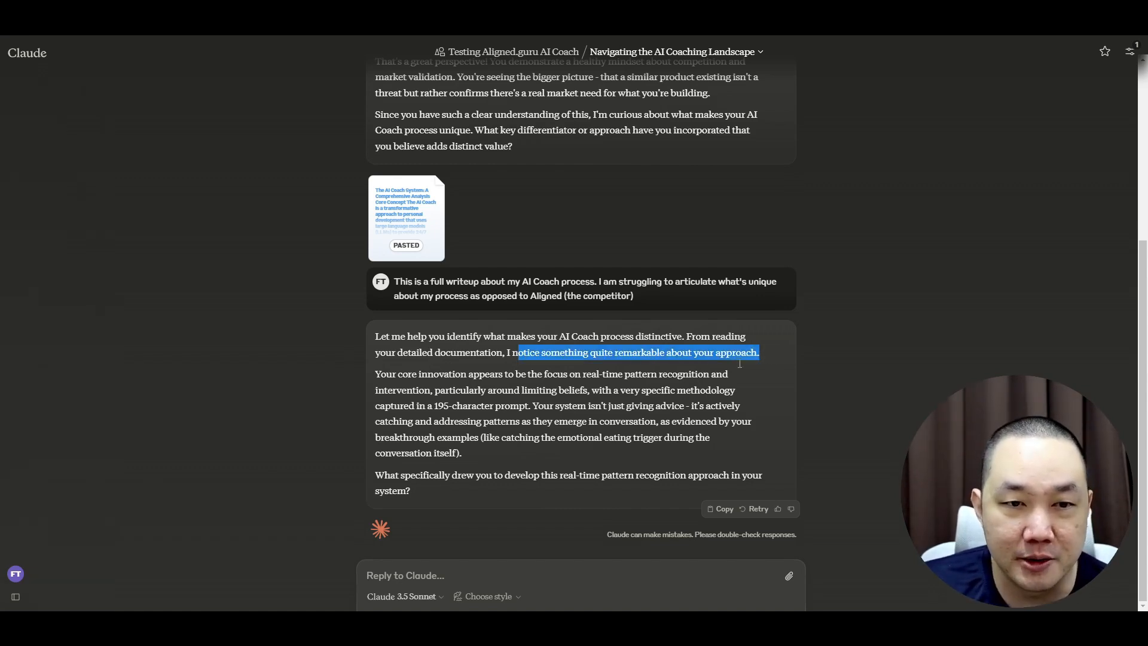
drag(398, 374, 540, 373)
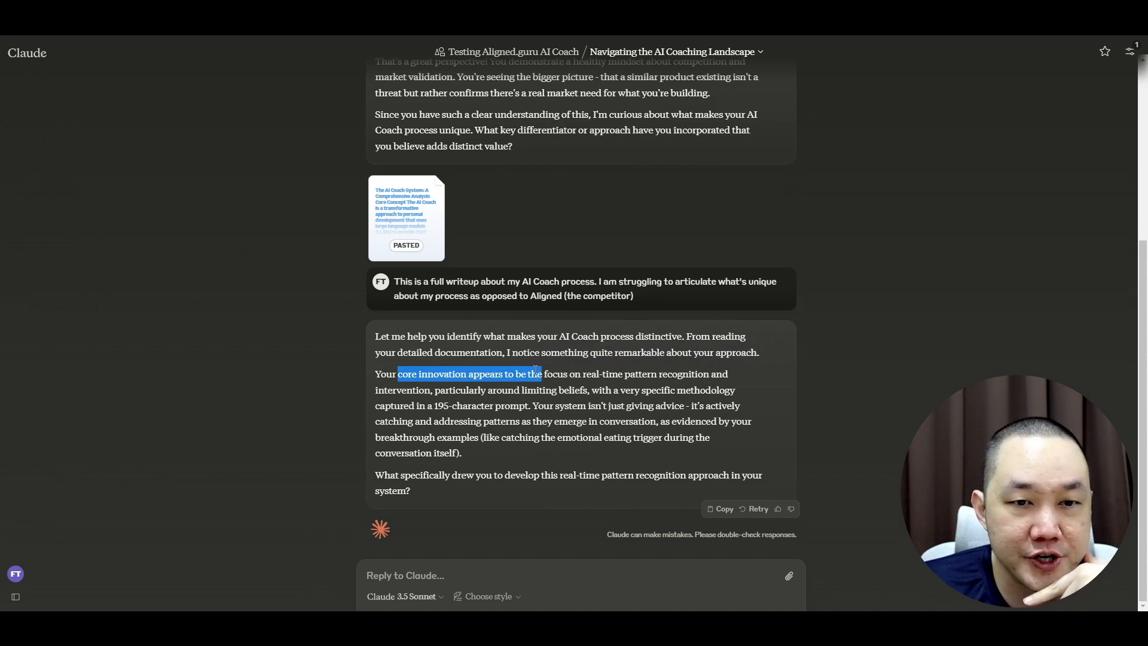
double_click(686, 374)
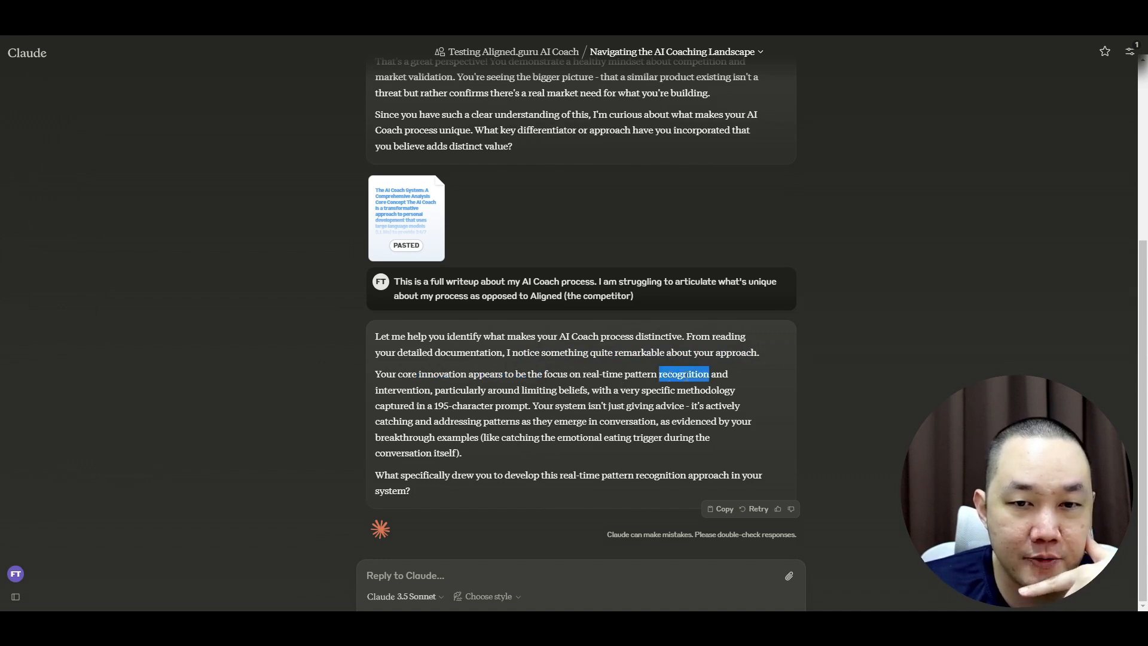
double_click(455, 390)
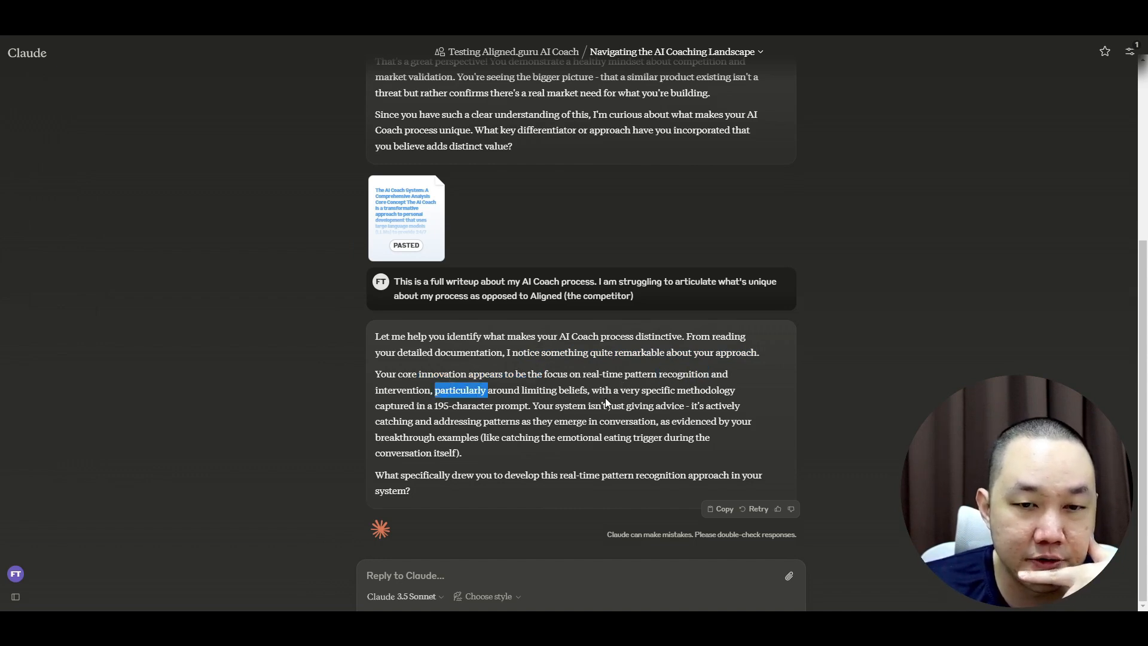
drag(596, 389, 698, 410)
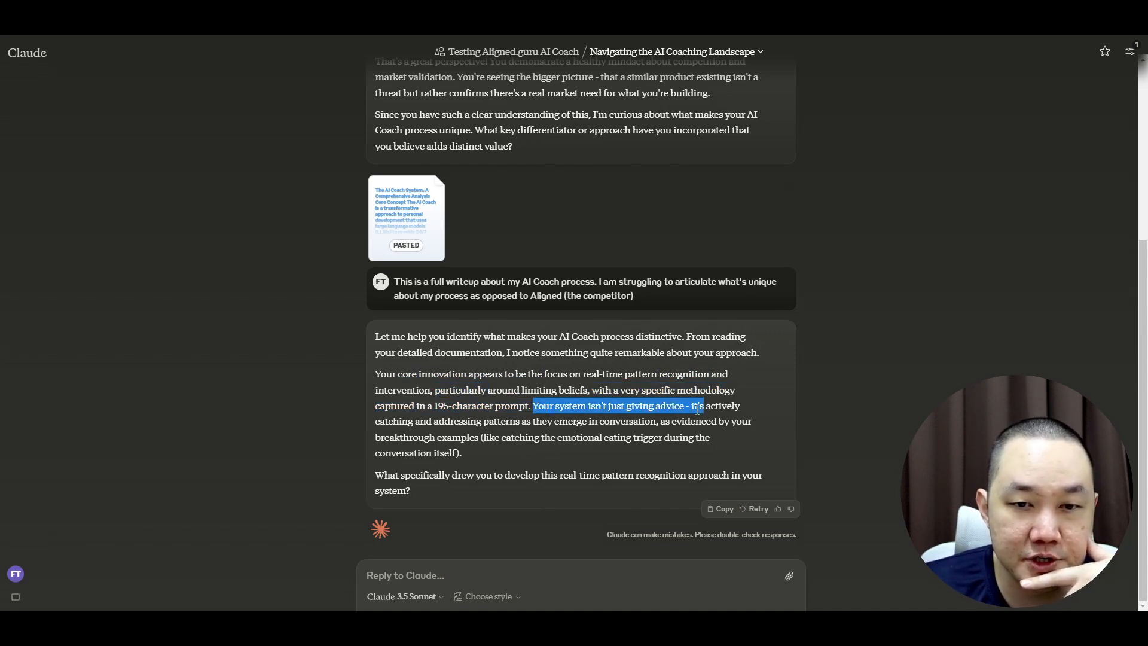
drag(415, 422, 716, 422)
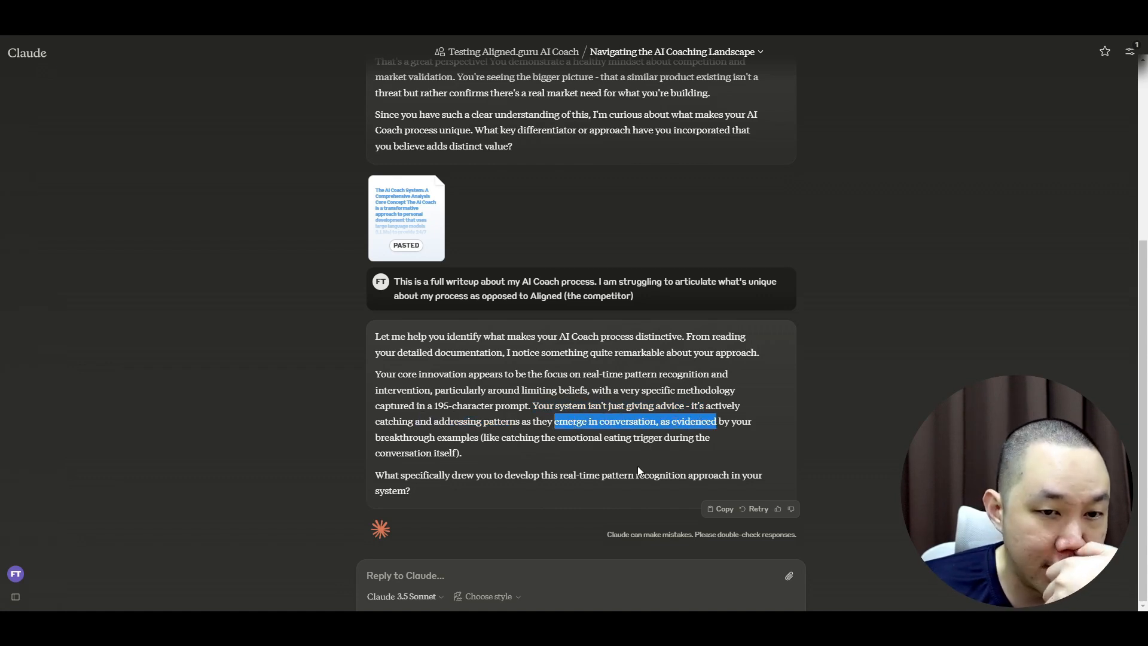
click(521, 490)
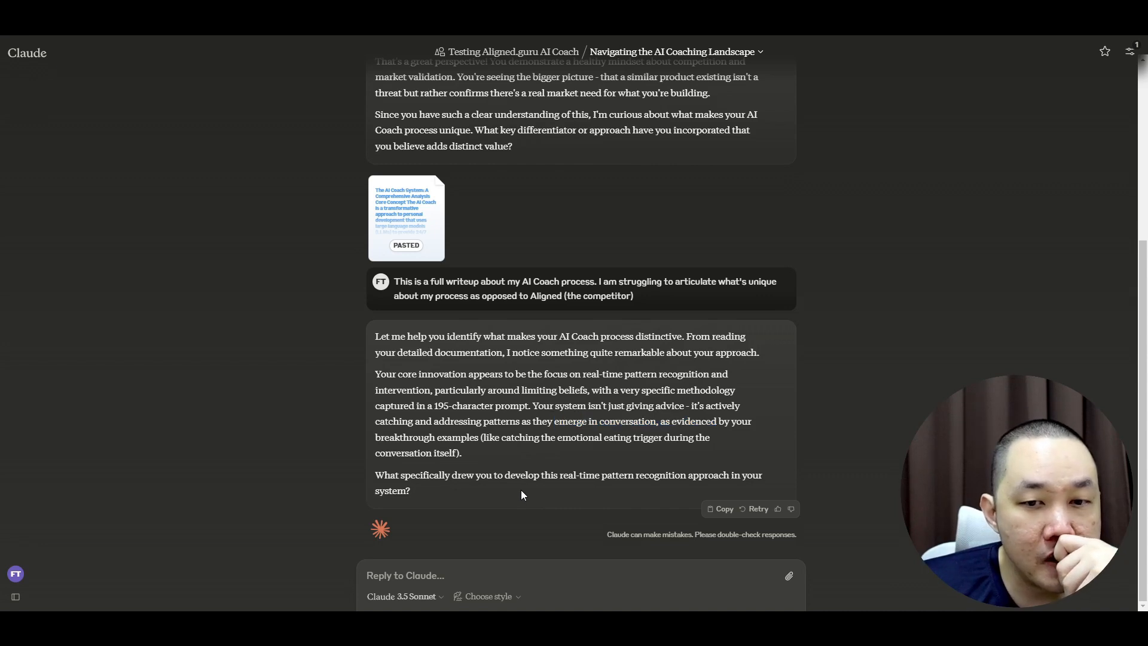
triple_click(477, 485)
drag(481, 454, 377, 373)
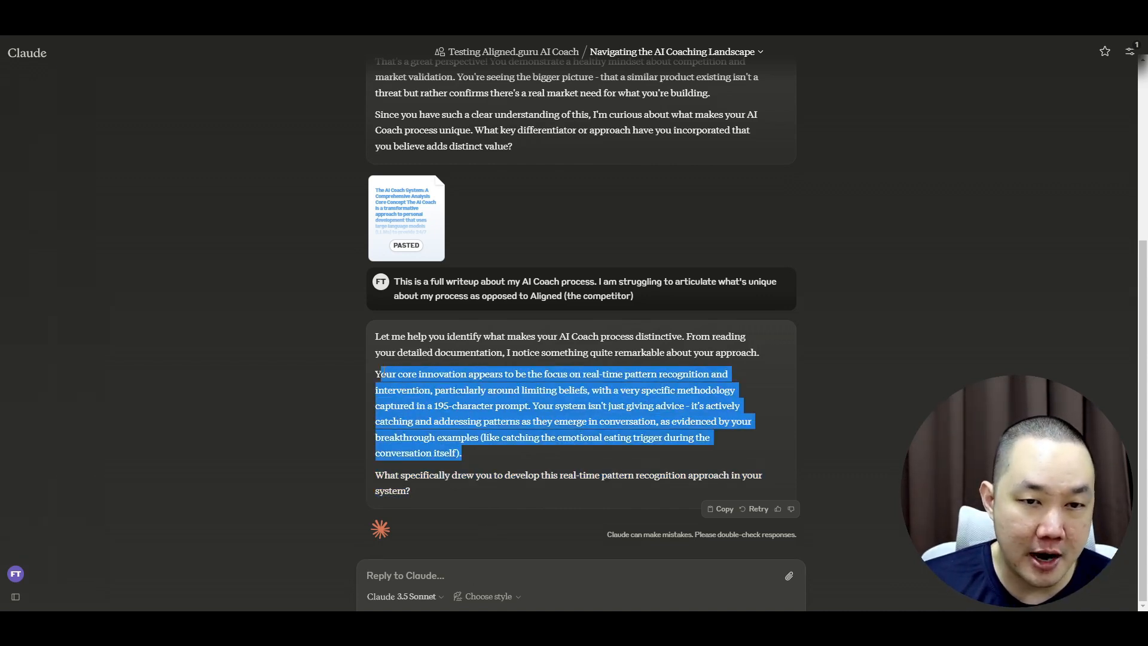
click(512, 573)
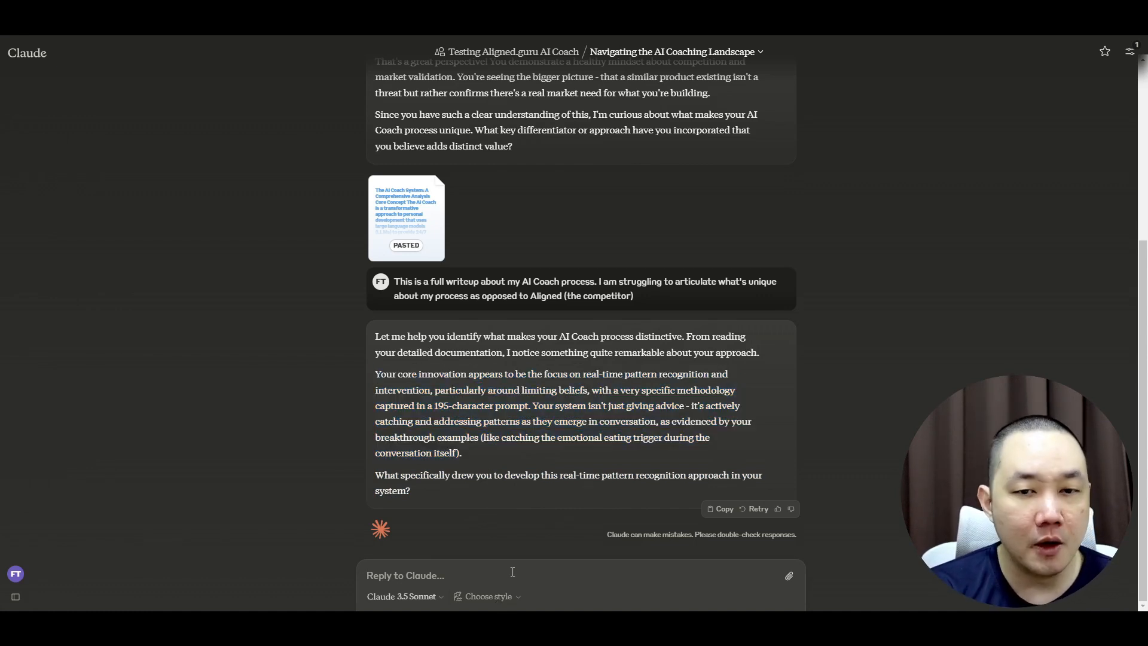
Push back that Aligned also does real-time pattern recognition and should reveal the user's pattern.
text(Well the s)
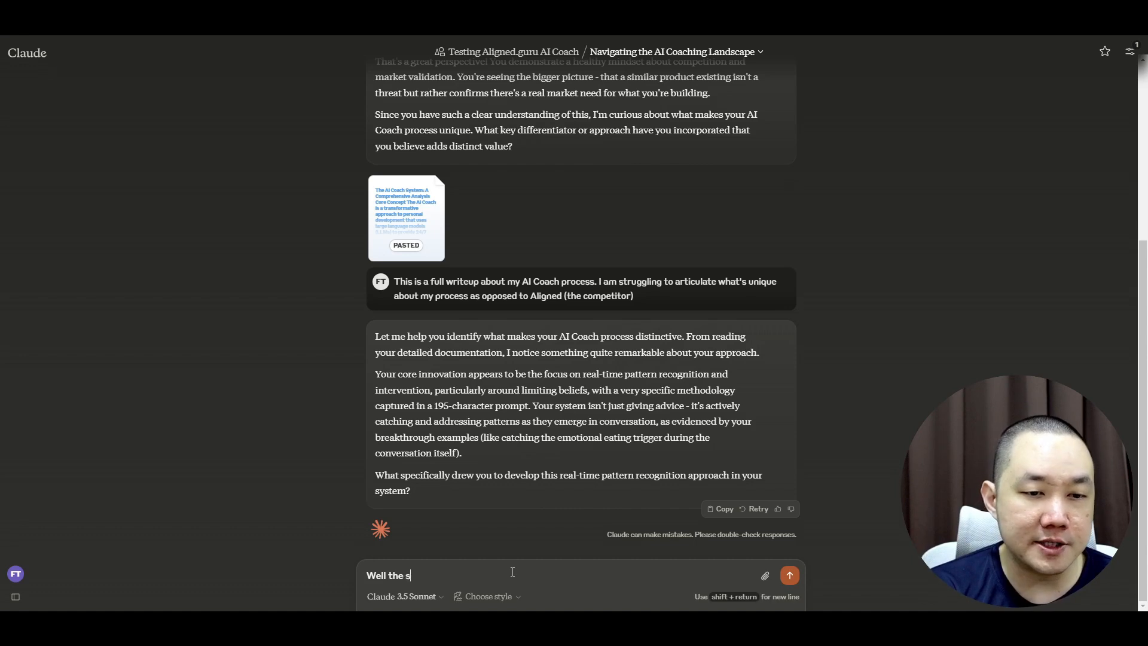
text(ame re)
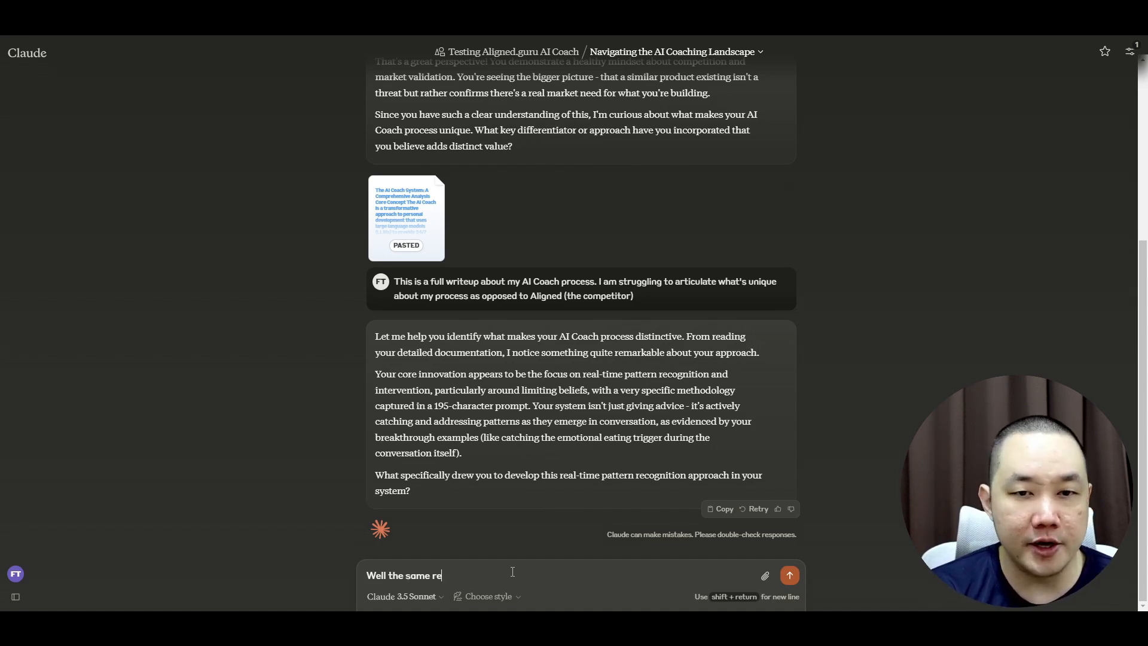
text(al time pattern re)
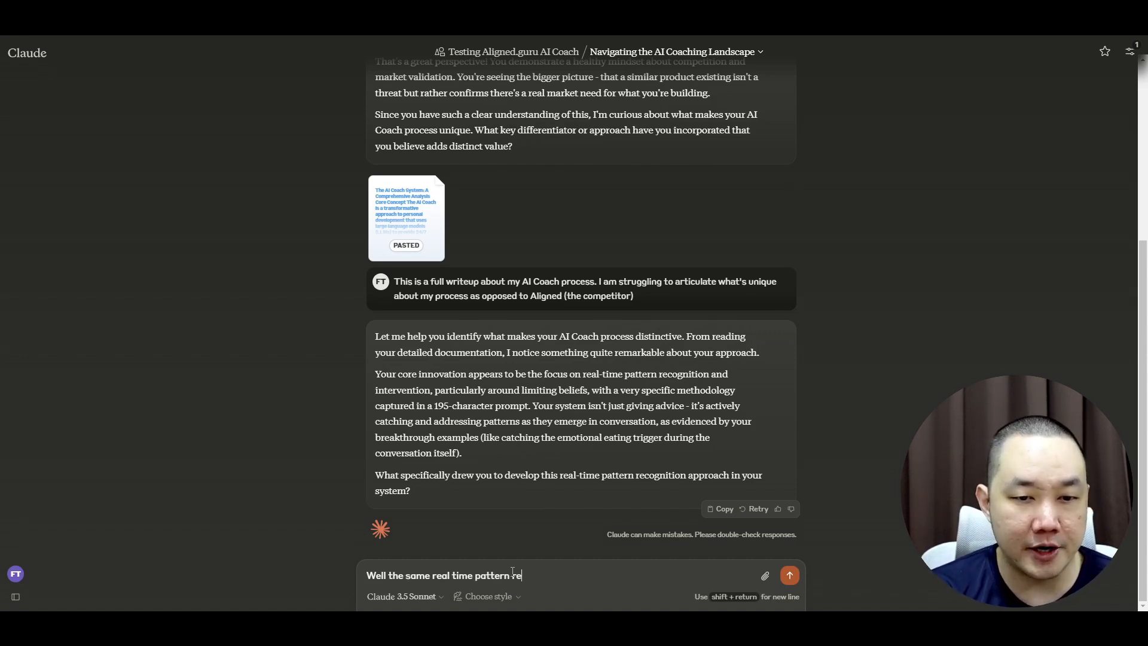
text(cognition could be said about the)
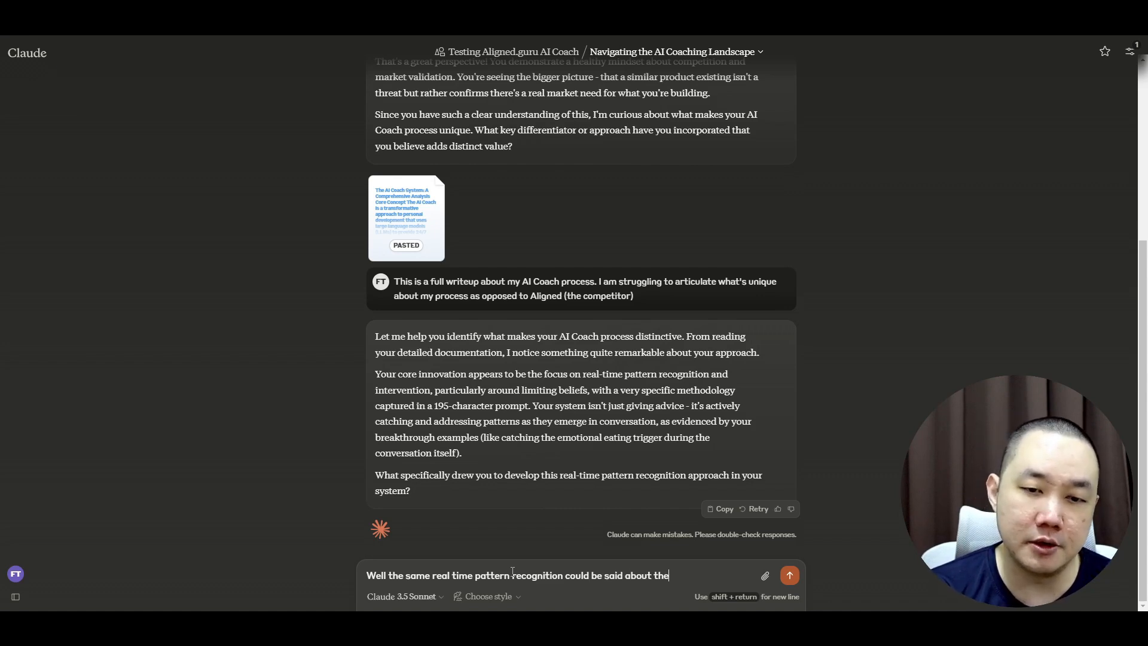
key(BackSpace)
key(BackSpace)
key(BackSpace)
text(Aligned, isnt it? )
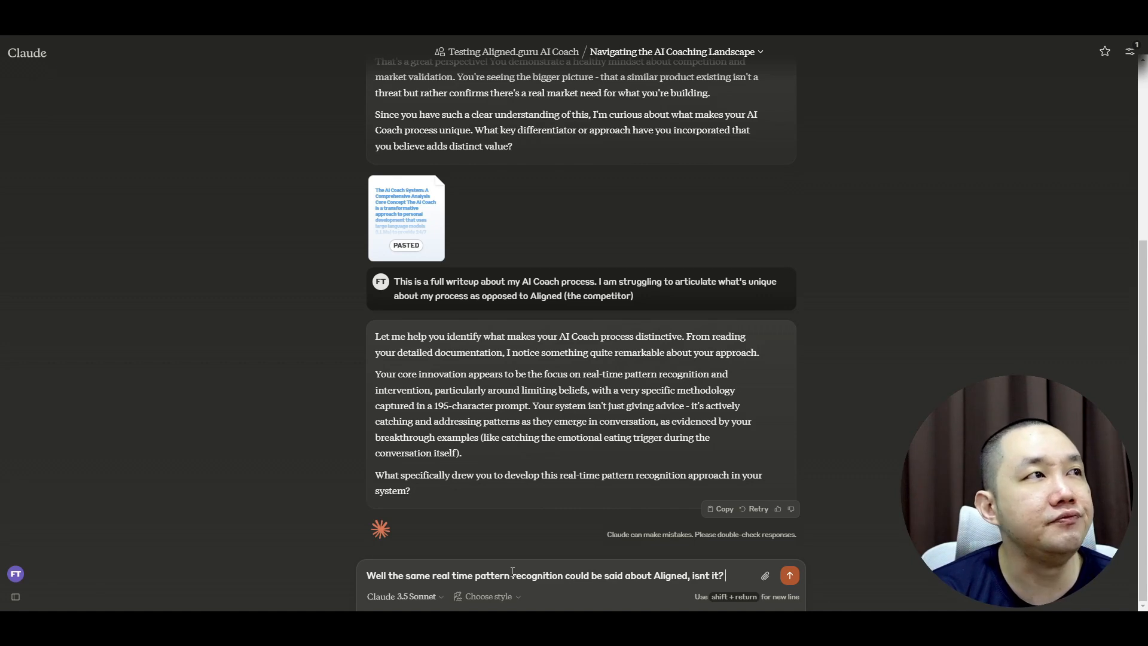
text(It am talking to it)
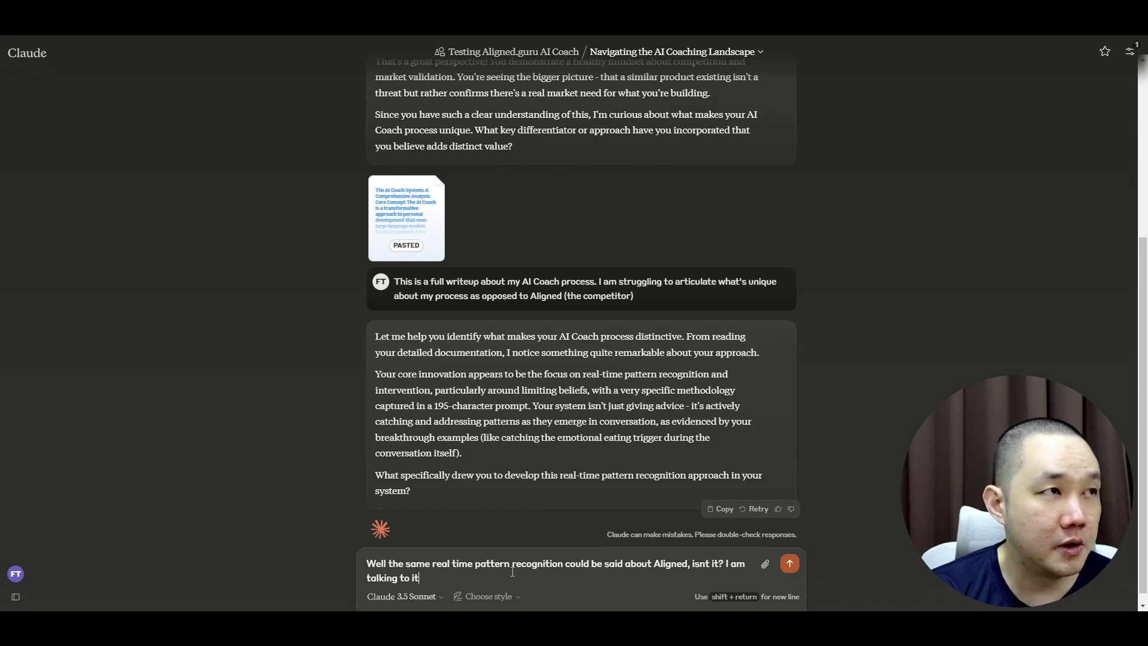
text(and it should)
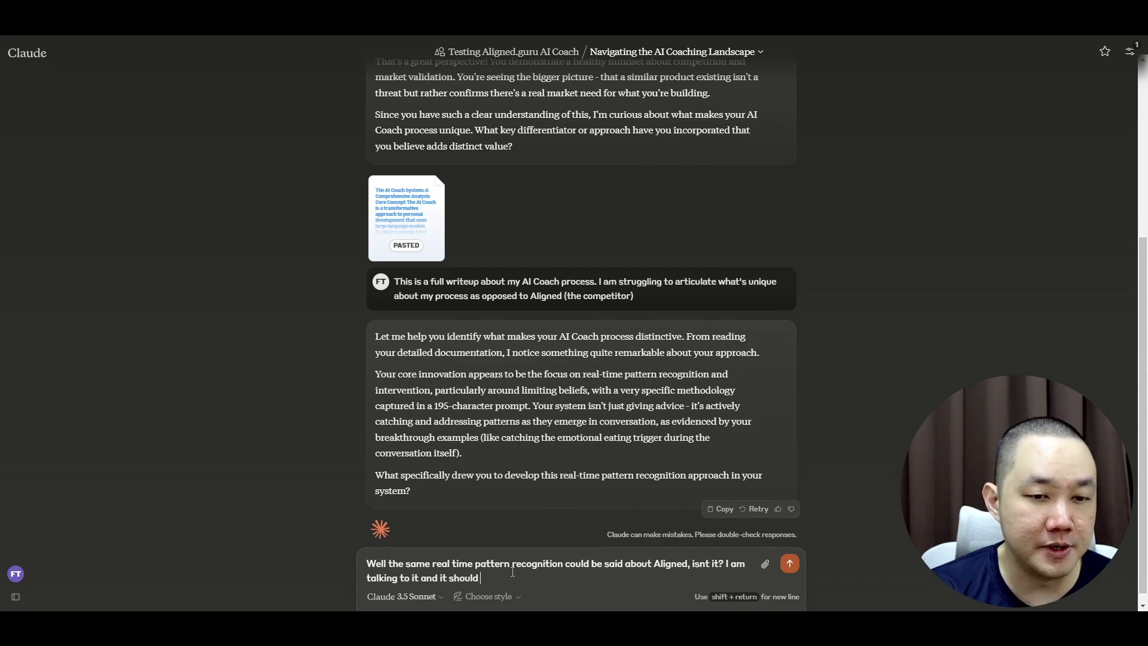
text( be able to tell me )
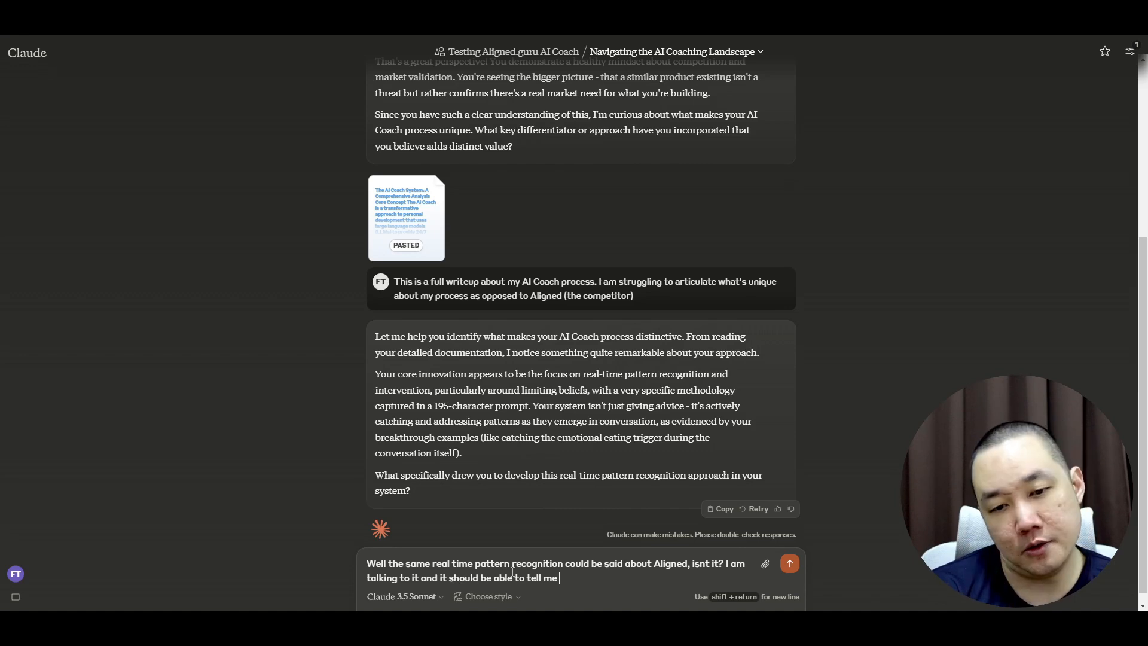
text(what is my pa)
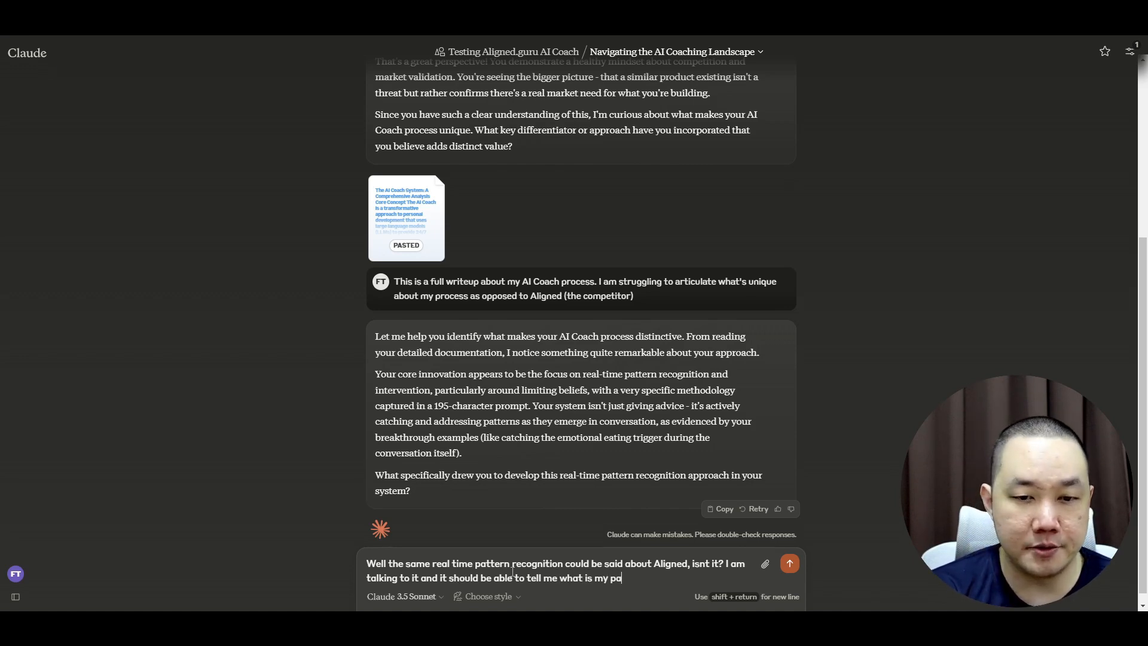
text(ttern)
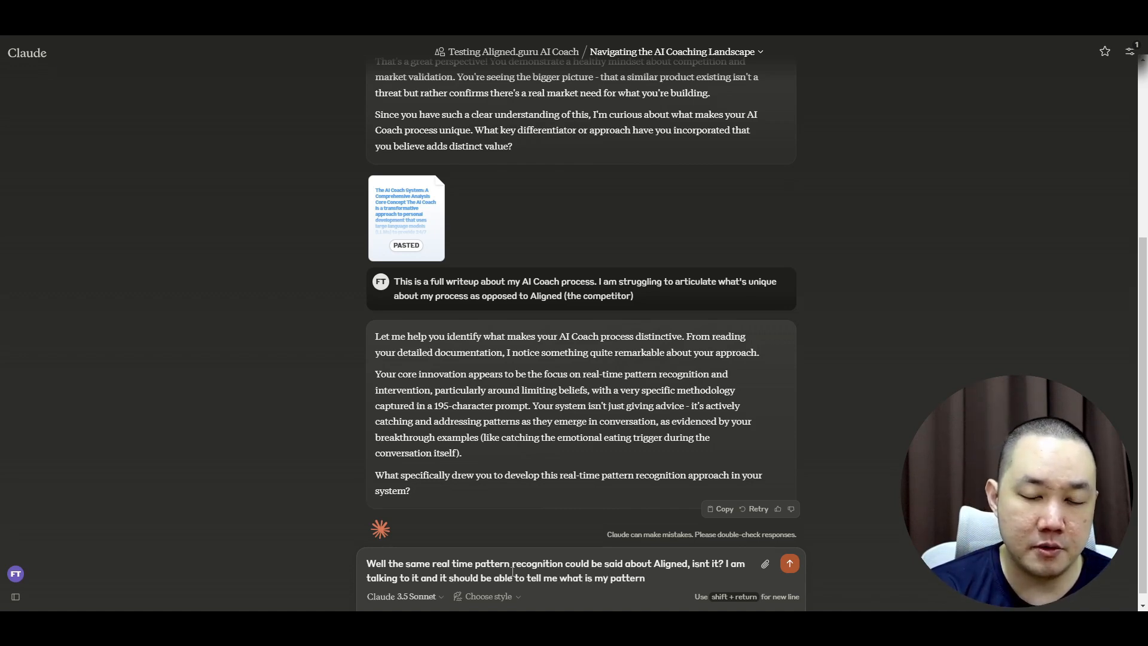
key(Return)
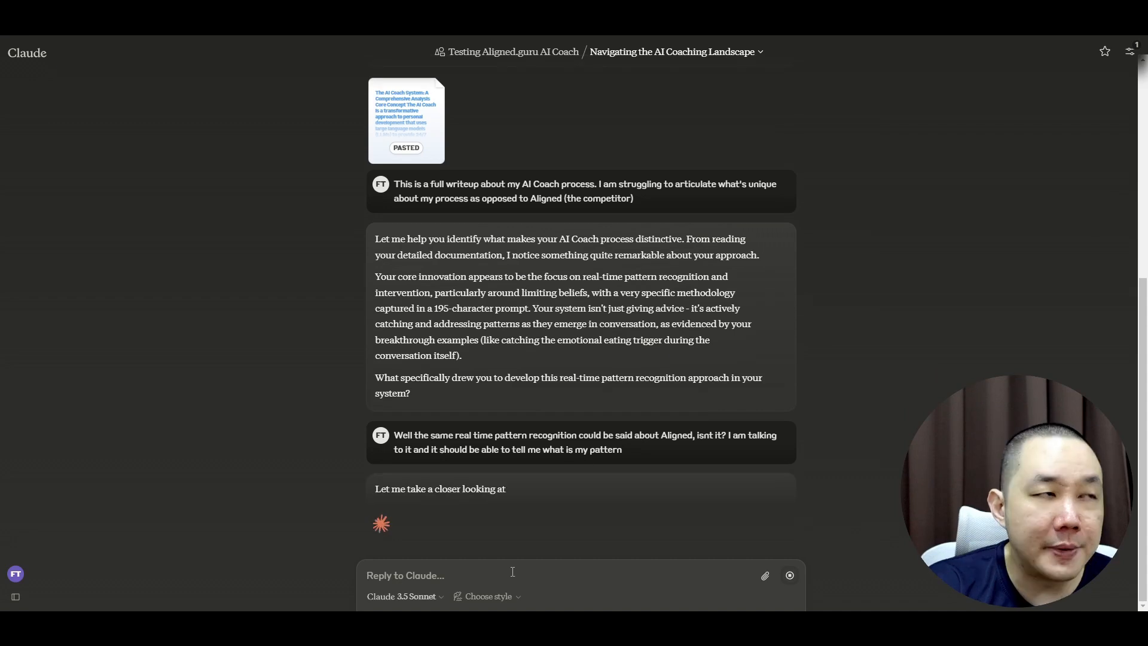
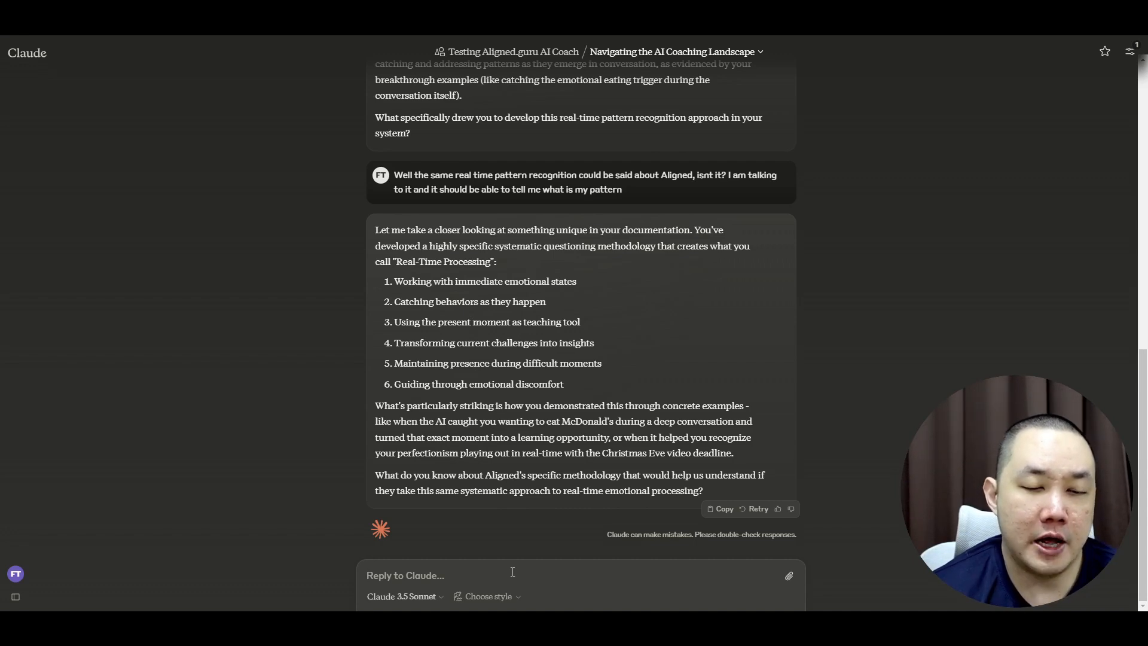
Begin the reply: Aligned interacts with me in real time but doesn't capture my patterns effectively.
text(Actually)
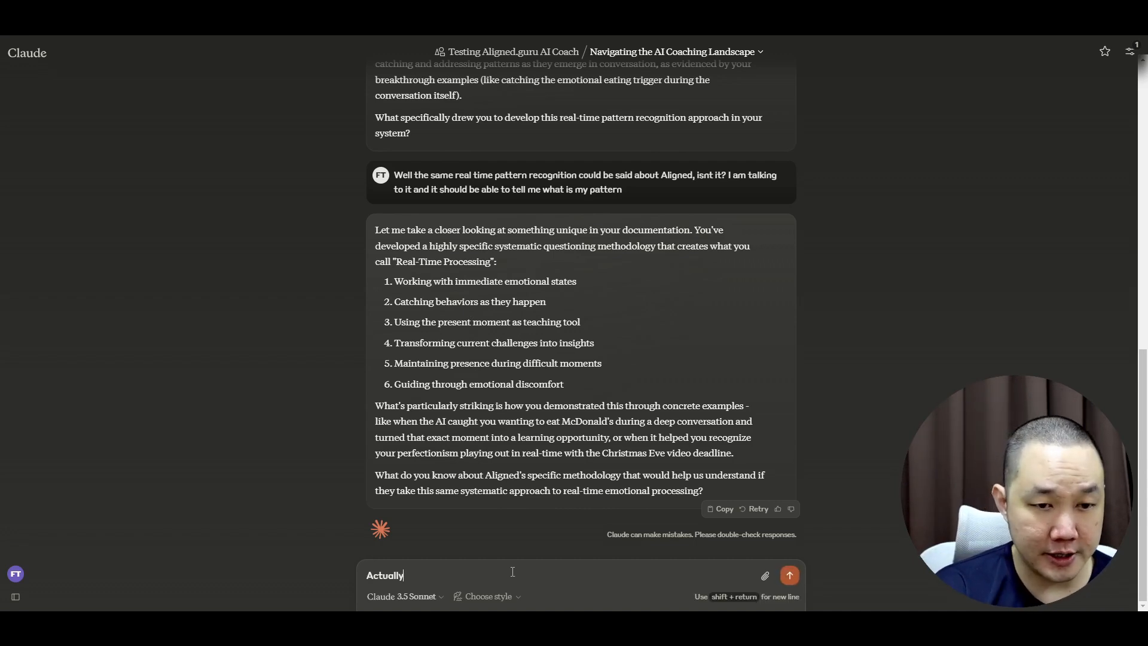
text( as I am thinking f)
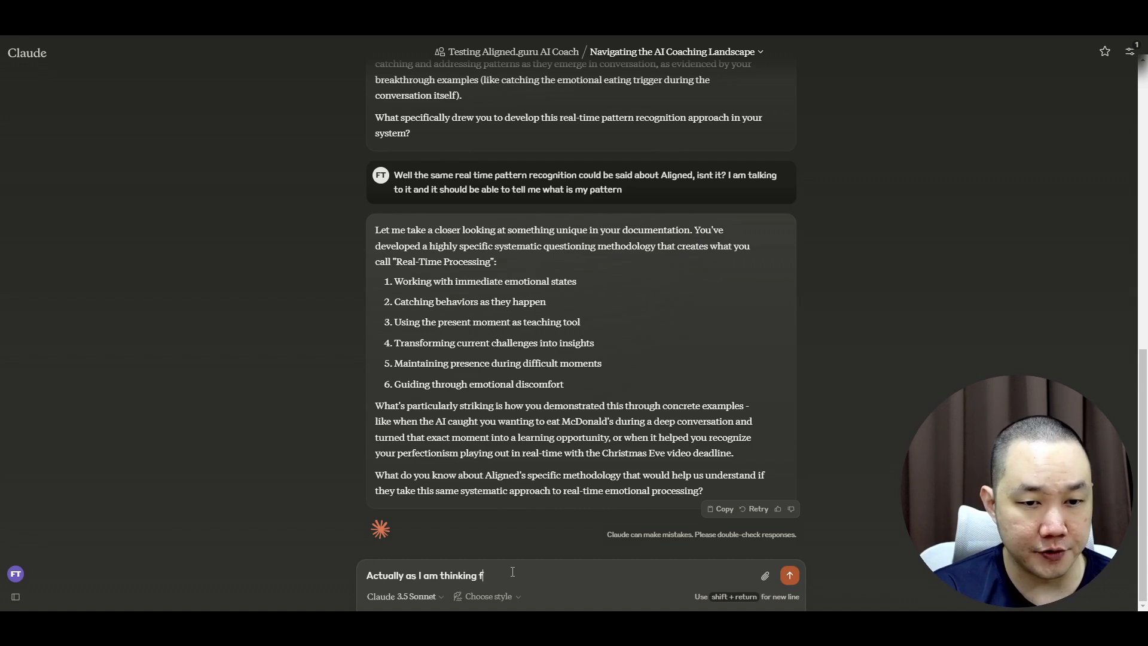
text(urther, it doesnt)
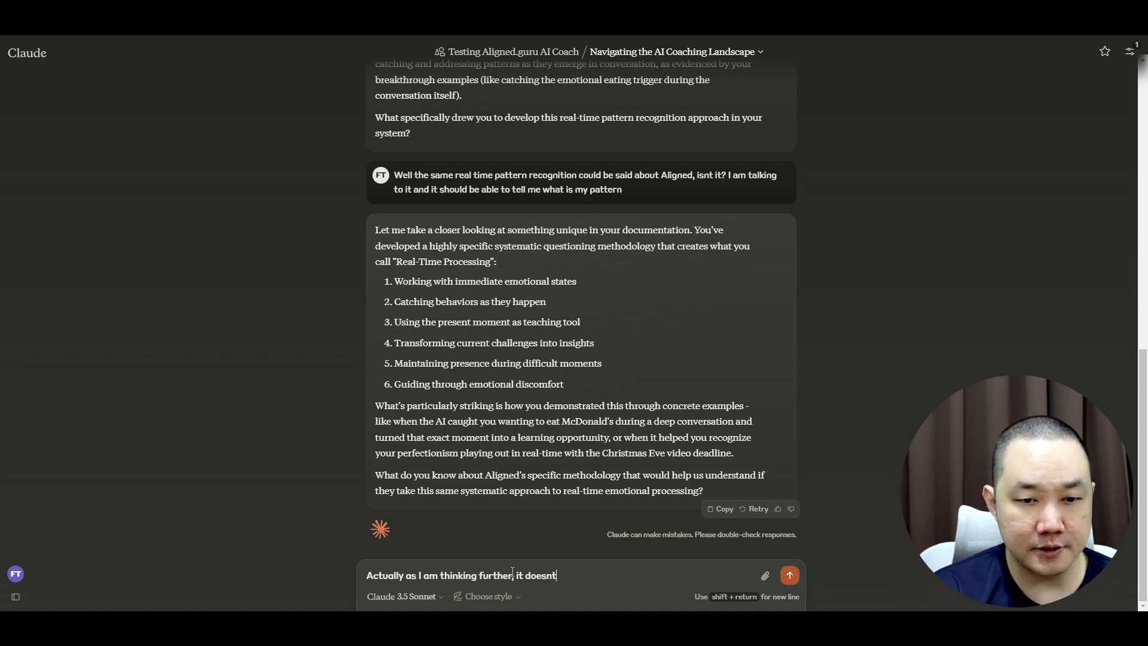
key(BackSpace)
key(BackSpace)
key(BackSpace)
key(BackSpace)
key(BackSpace)
key(BackSpace)
key(BackSpace)
text(ra)
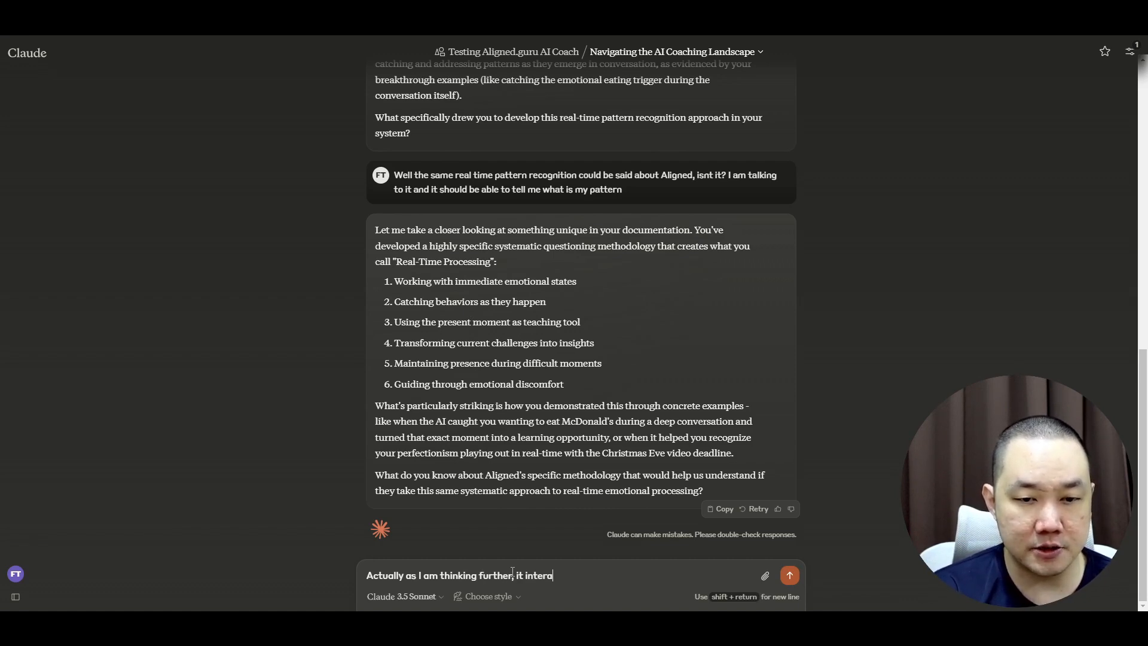
text(cts)
double_click(512, 572)
text(Algine)
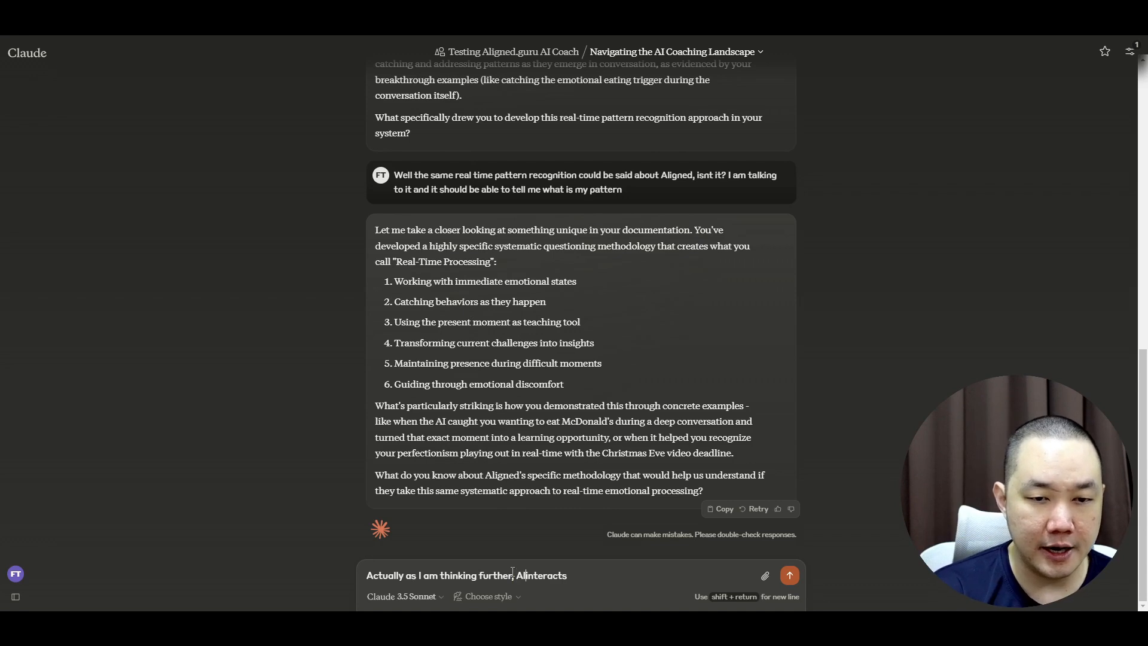
text(d)
key(ctrl+BackSpace)
text(Aligned)
key(End)
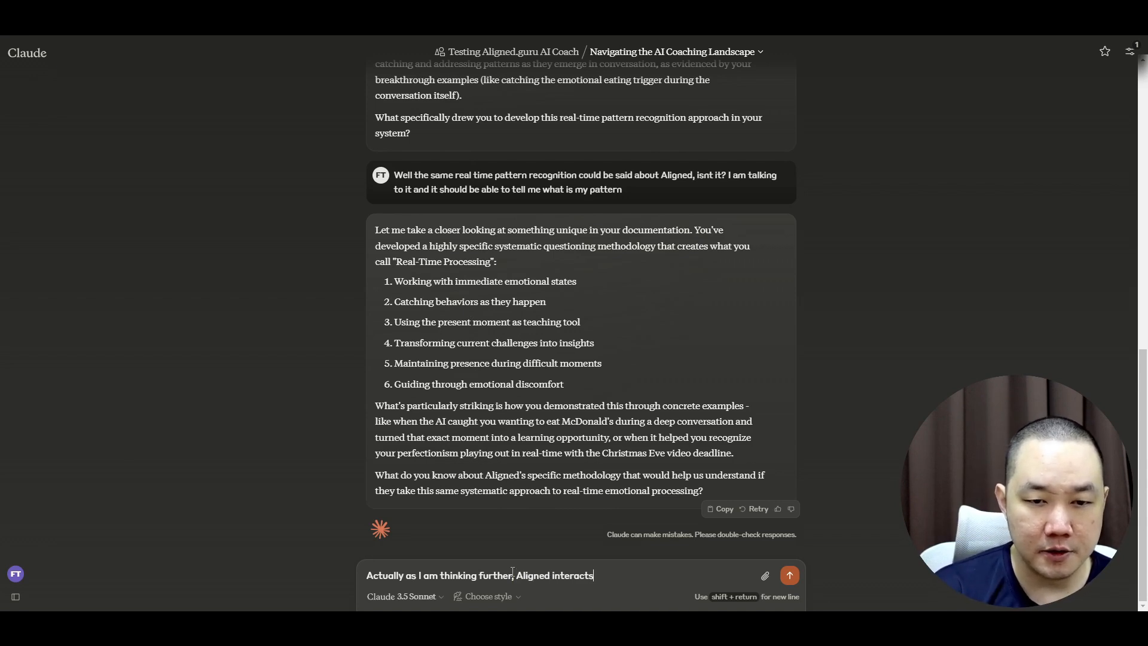
text(with me in  real )
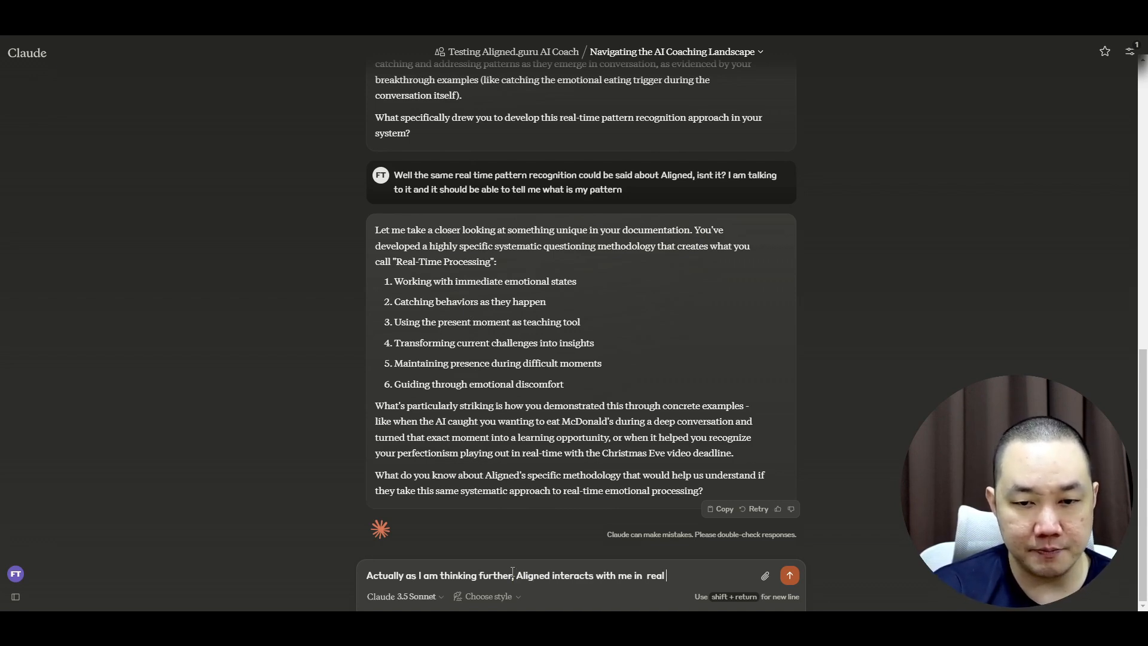
text(time, but it)
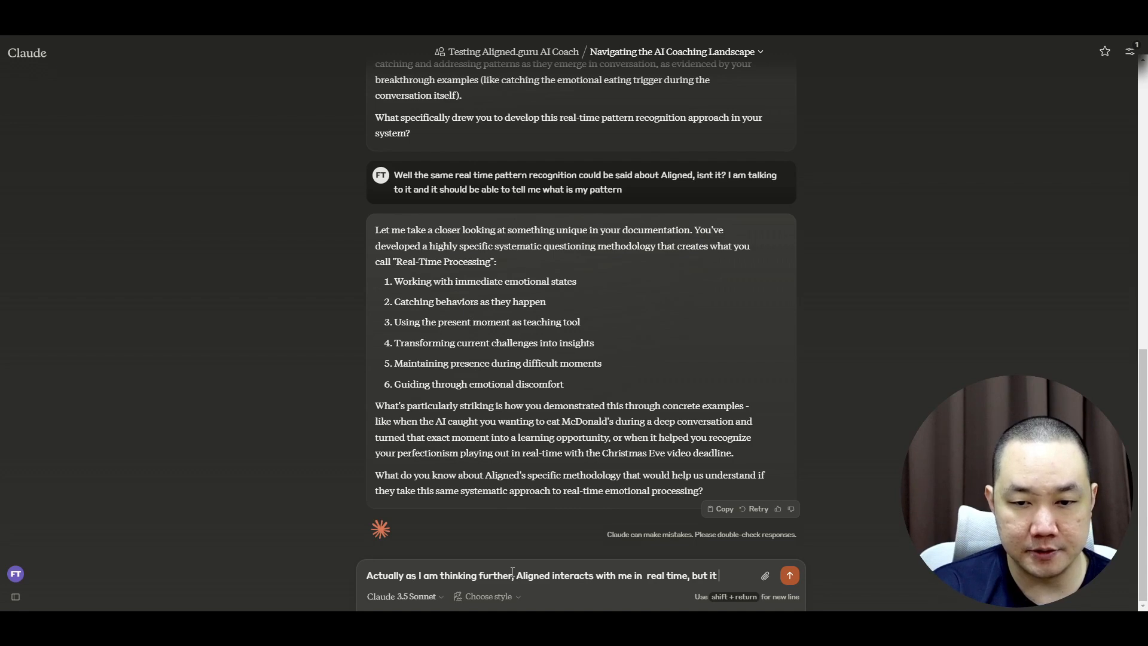
text( doesn't ca)
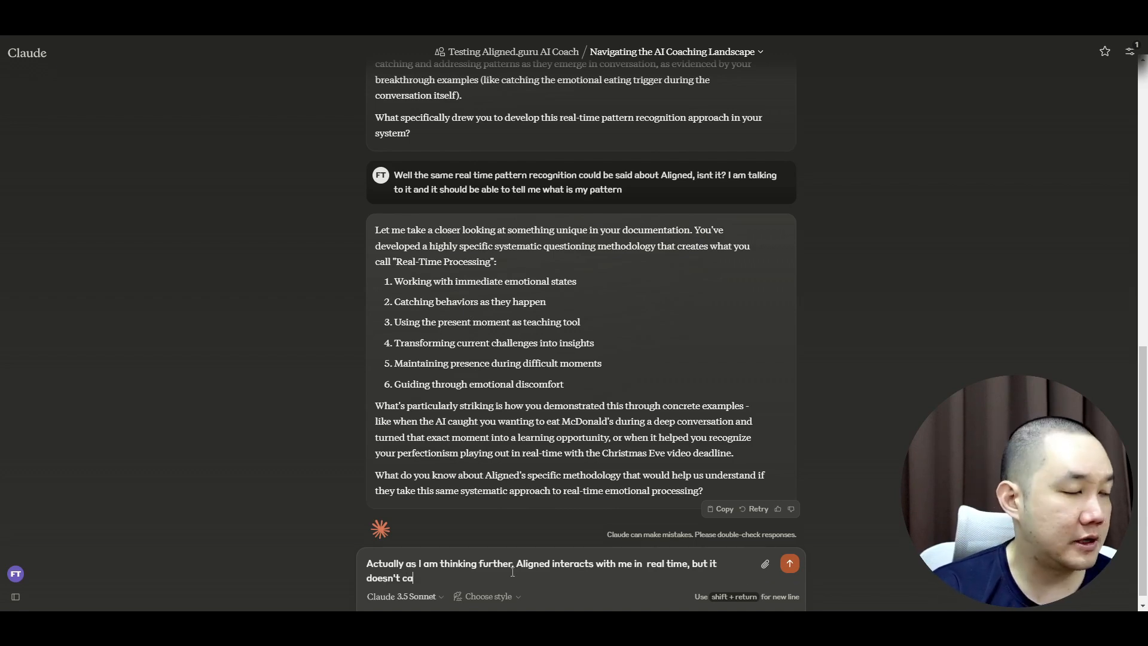
text(pture my patter)
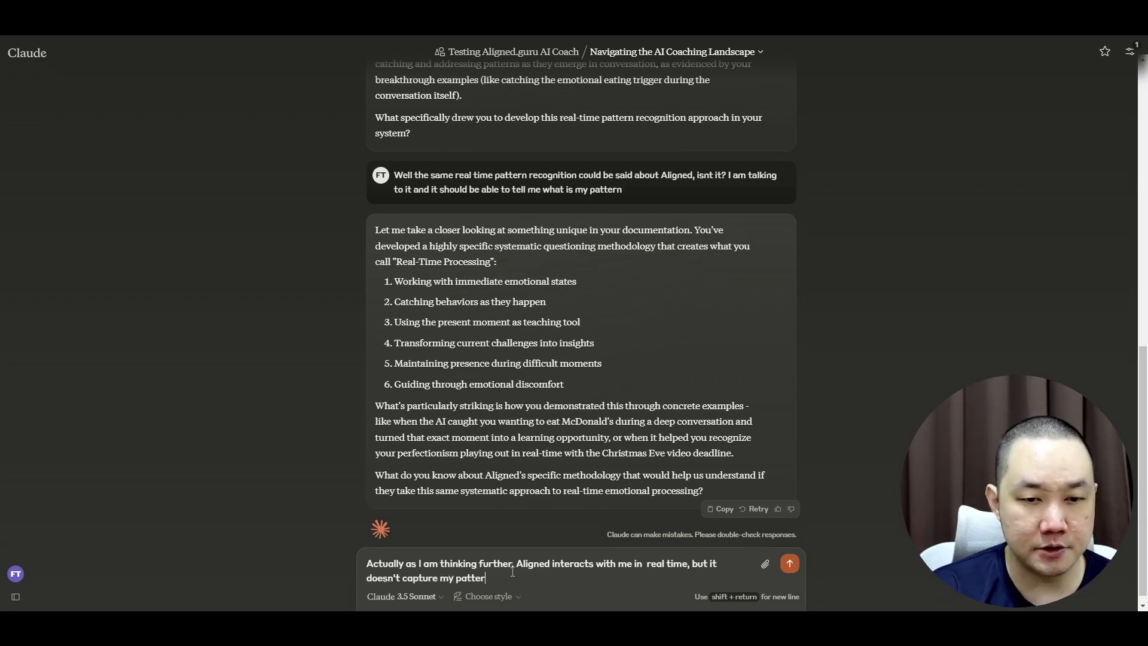
text(ns effectively. It is actually )
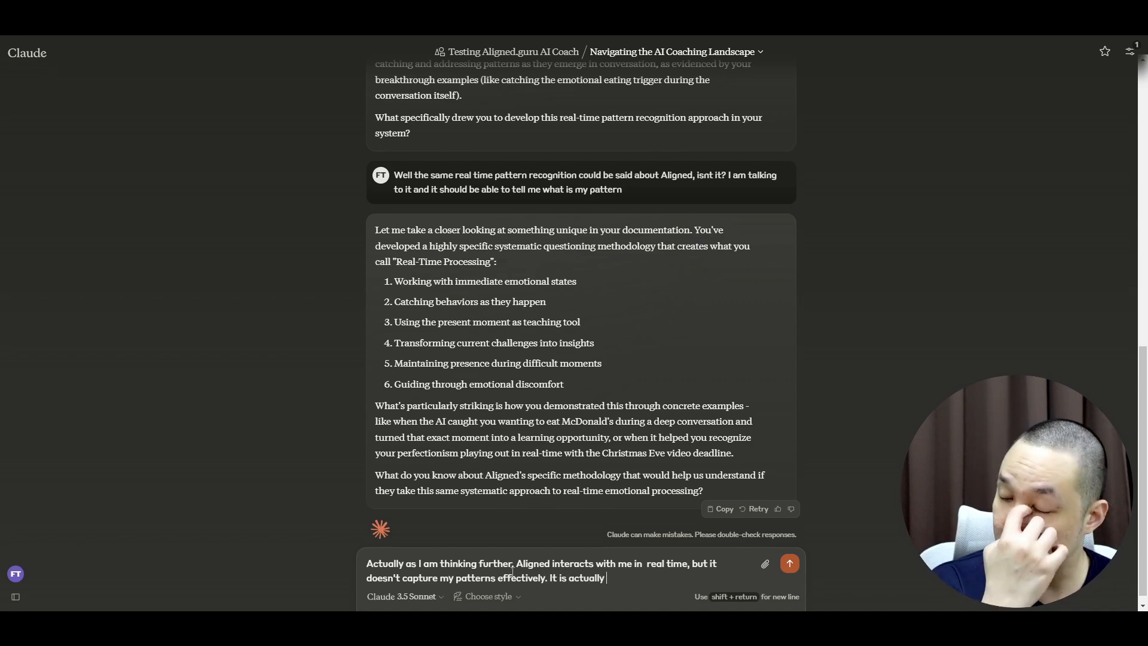
text(creating a)
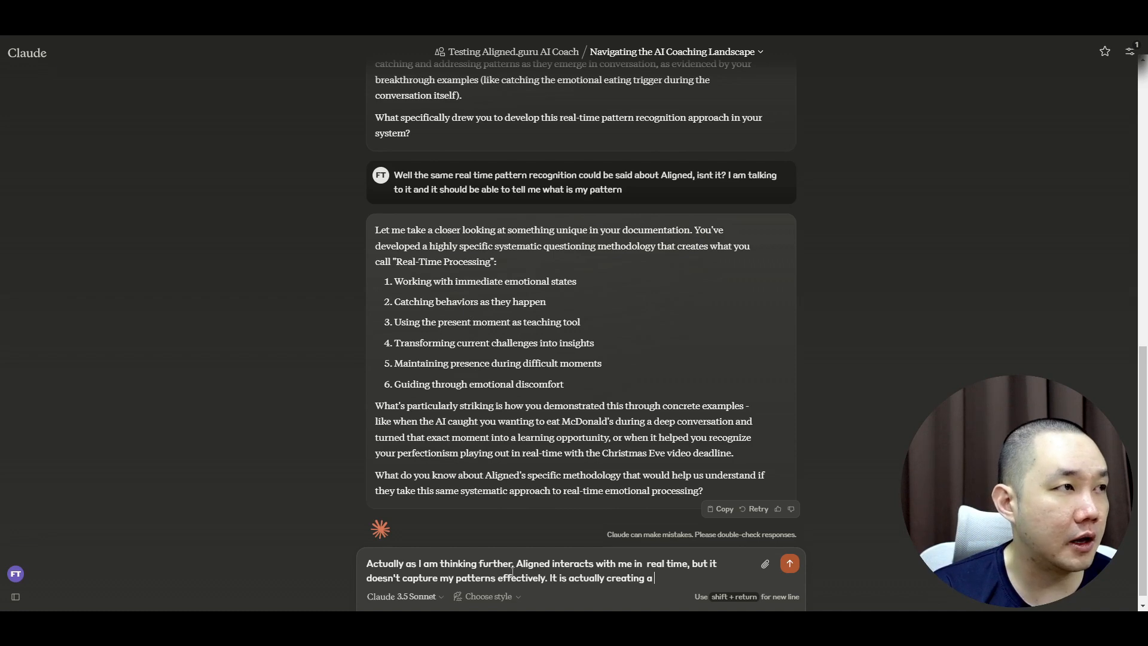
Add that it's actually just brainstorming a solution with me, dropping the unfinished absence-of-instruction sentence.
key(BackSpace)
key(BackSpace)
key(BackSpace)
key(BackSpace)
key(BackSpace)
key(BackSpace)
key(BackSpace)
key(BackSpace)
key(BackSpace)
key(BackSpace)
text(brai)
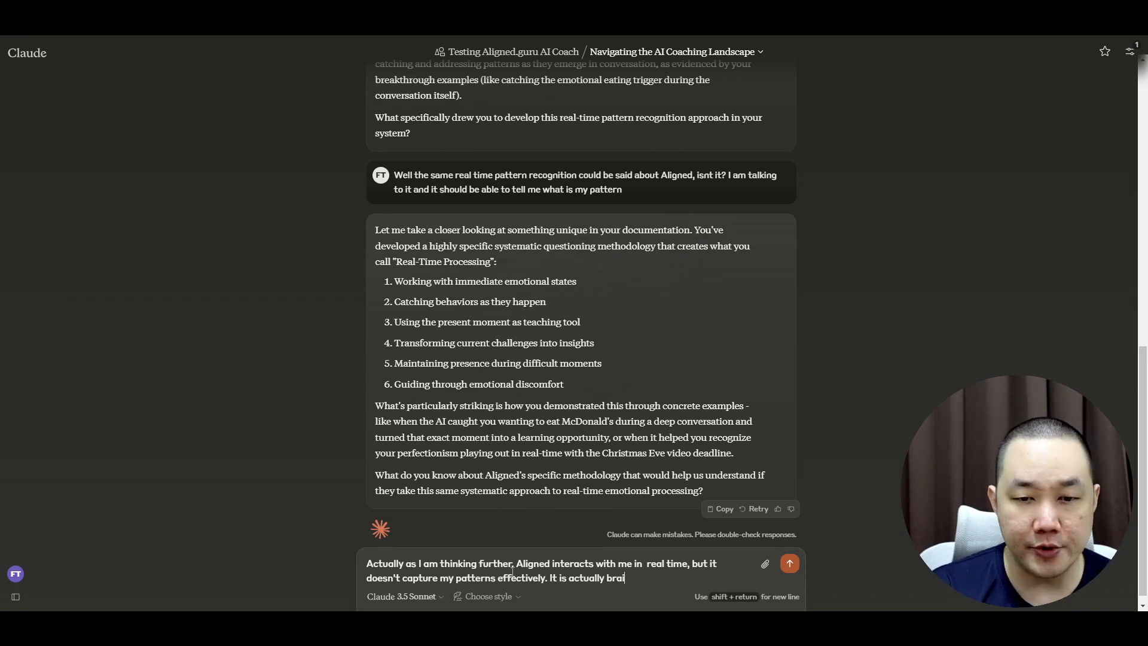
text(nstorming with me a sol)
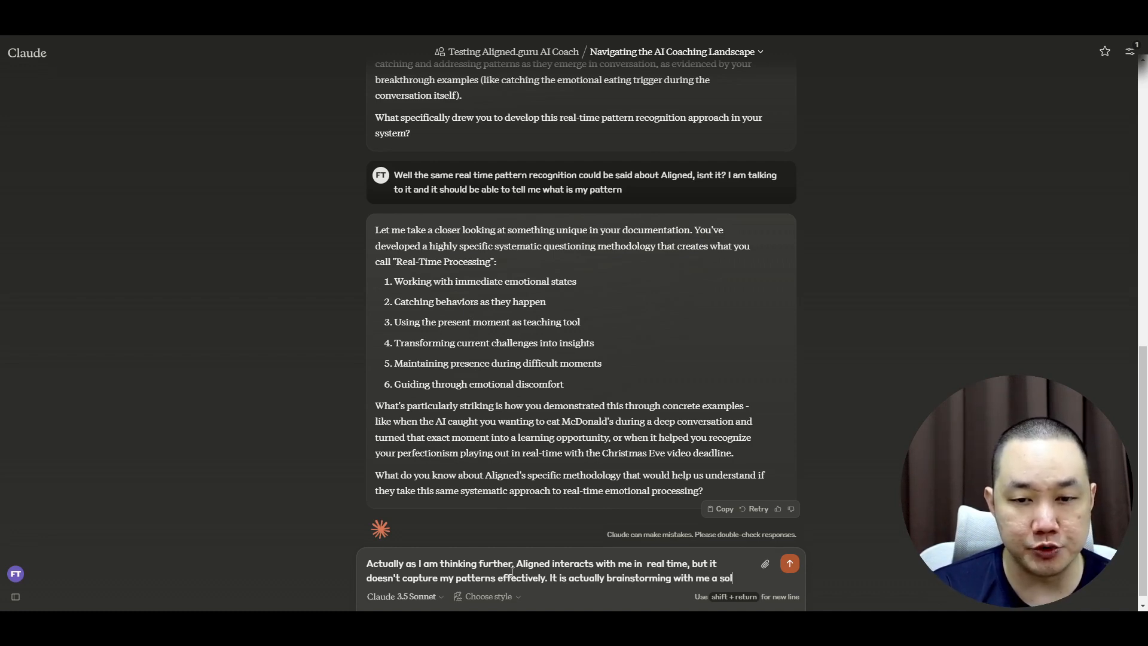
text(ution. )
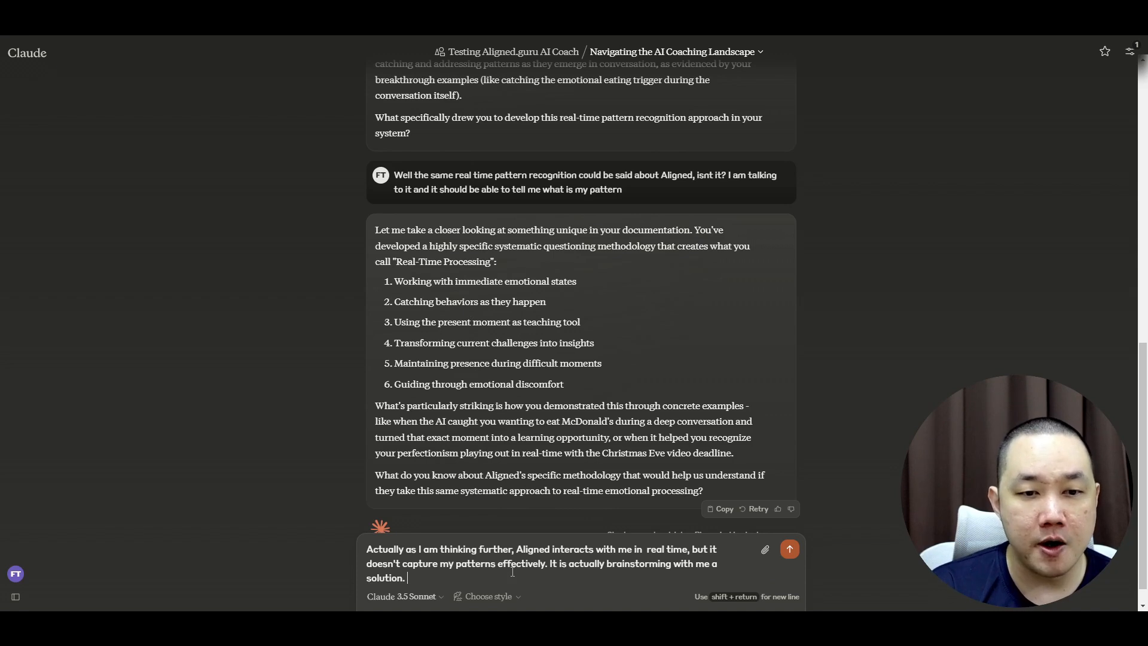
text(Be)
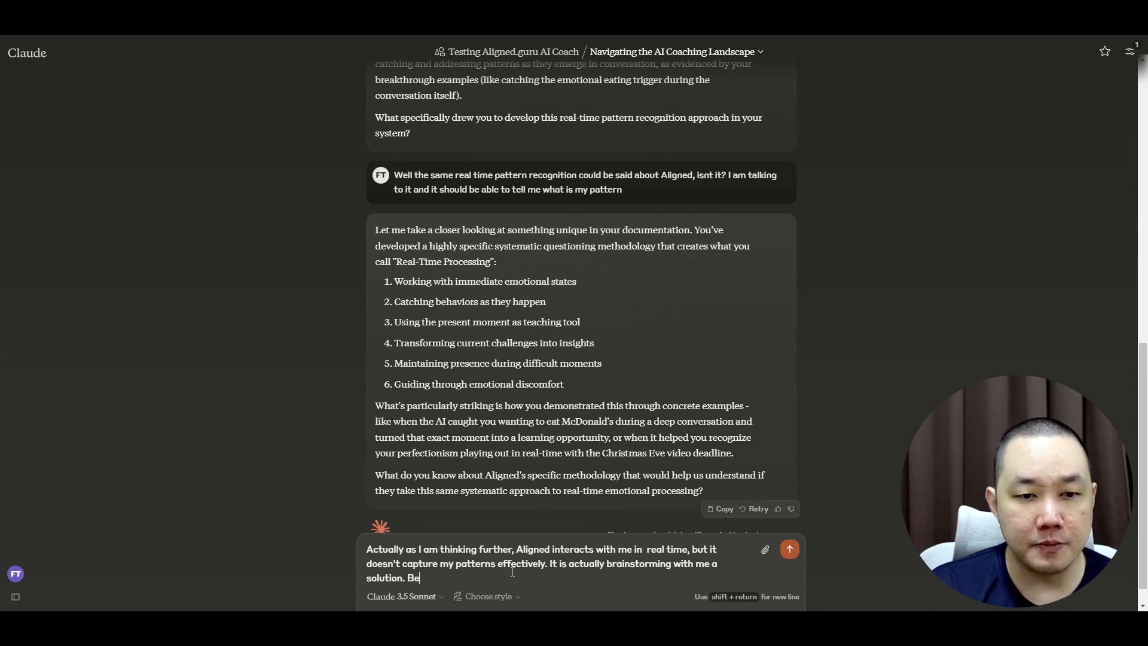
text(cause there is the )
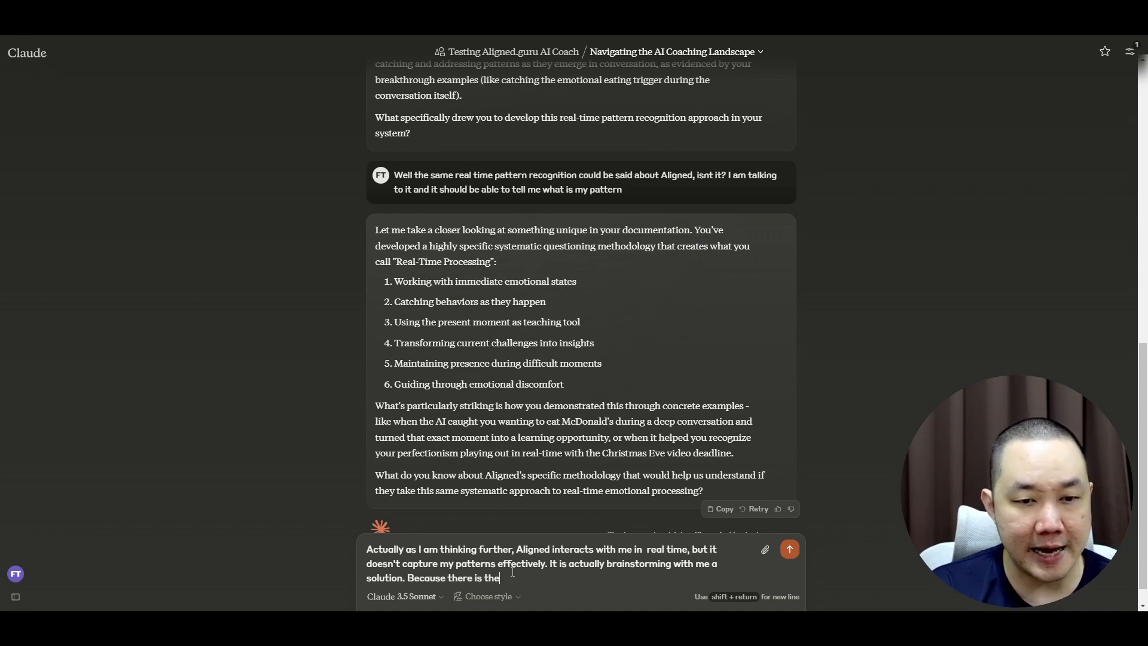
text(abcense o)
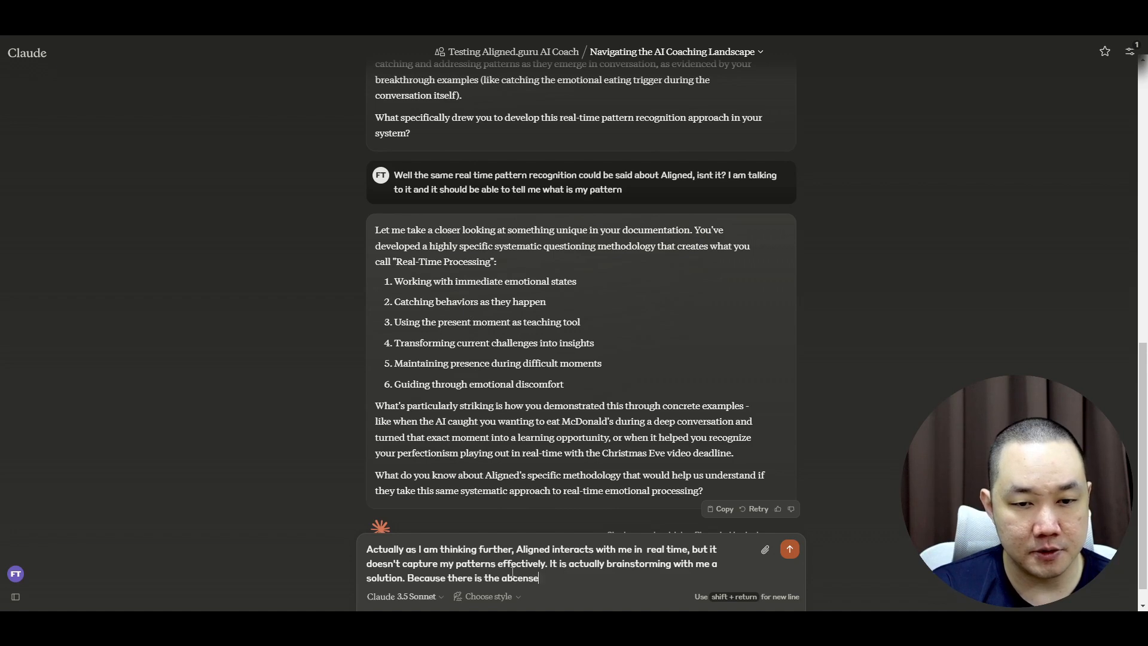
key(BackSpace)
key(BackSpace)
key(BackSpace)
key(BackSpace)
key(BackSpace)
text(sence o)
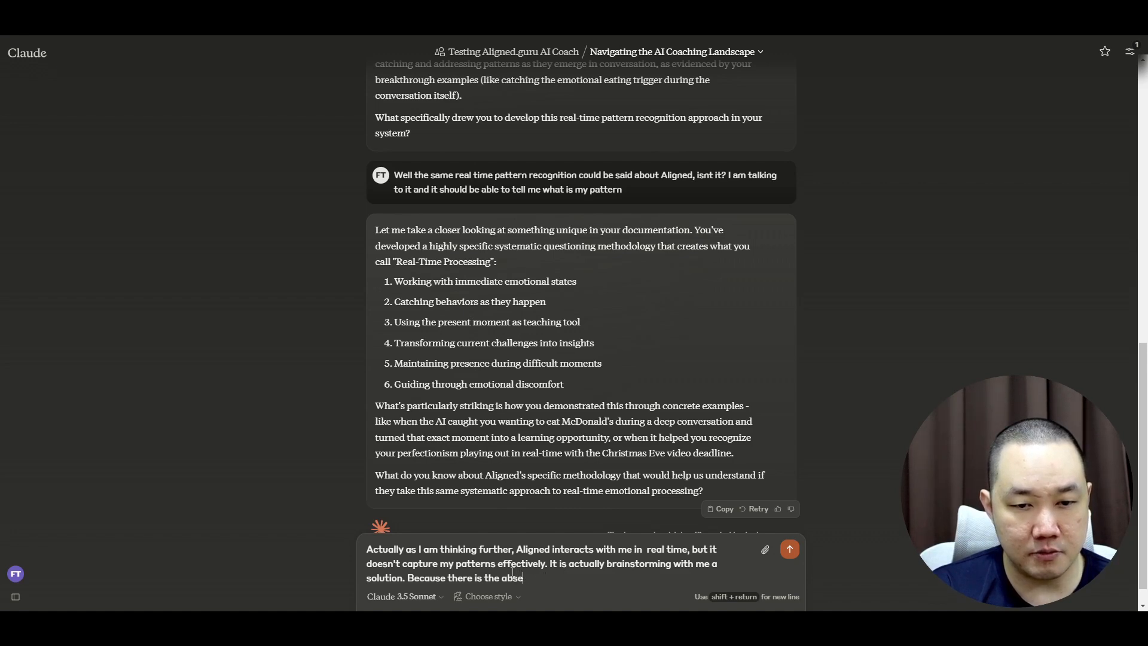
text(f an instruction)
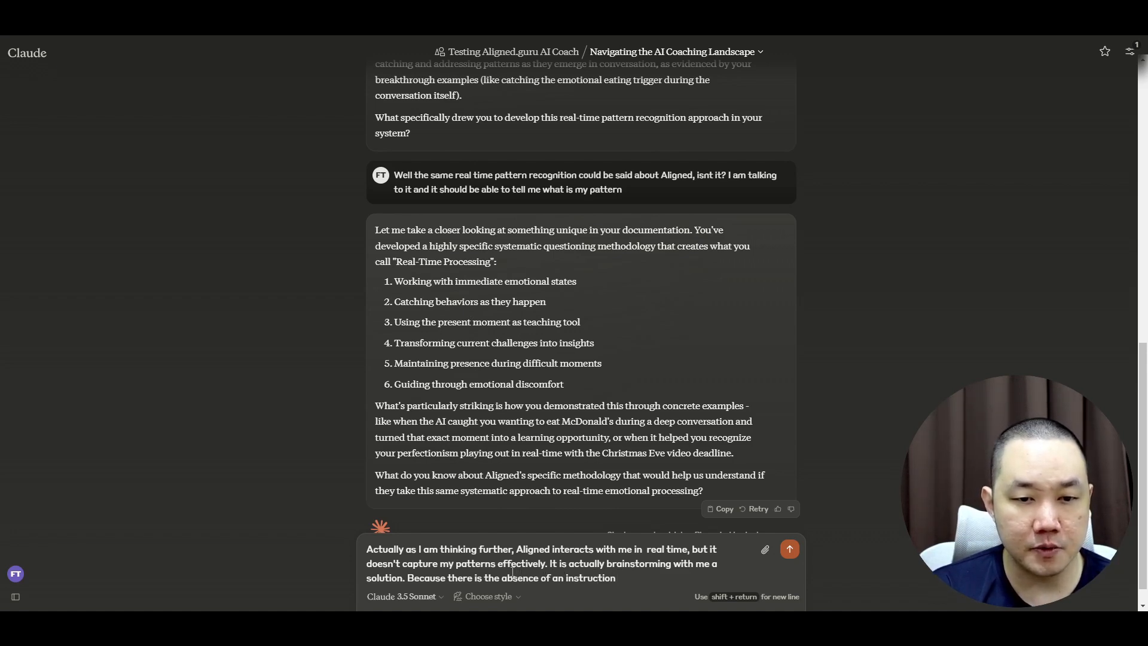
key(ctrl+BackSpace)
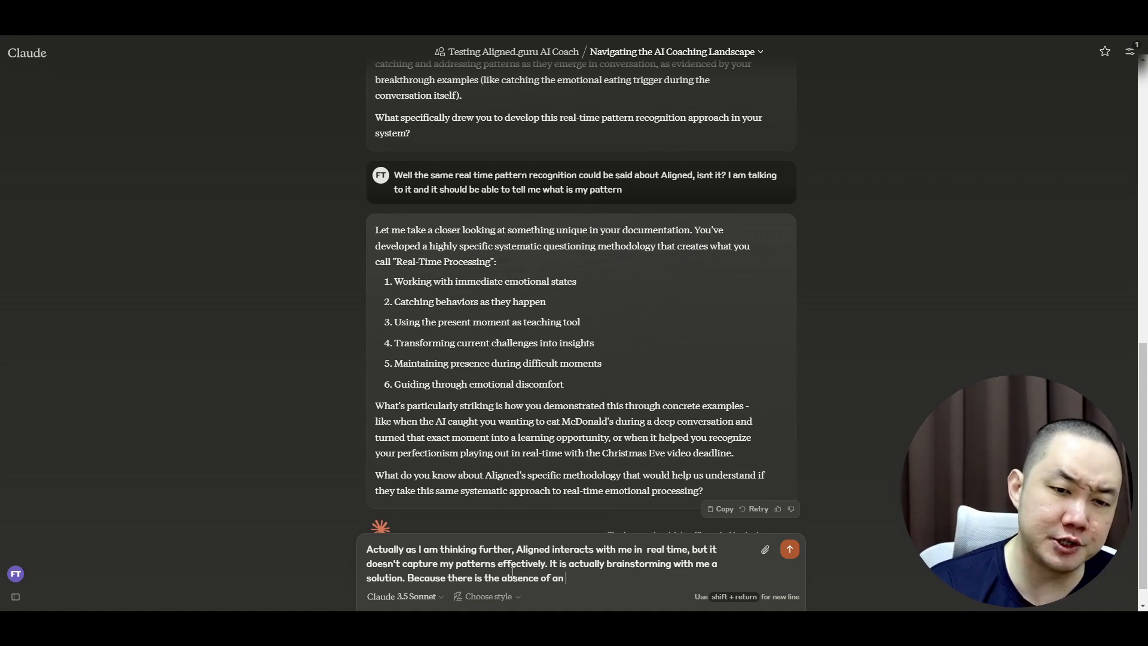
key(ctrl+BackSpace)
key(ctrl+BackSpace)
key(ctrl+BackSpace)
key(ctrl+BackSpace)
key(ctrl+BackSpace)
key(ctrl+BackSpace)
key(ctrl+BackSpace)
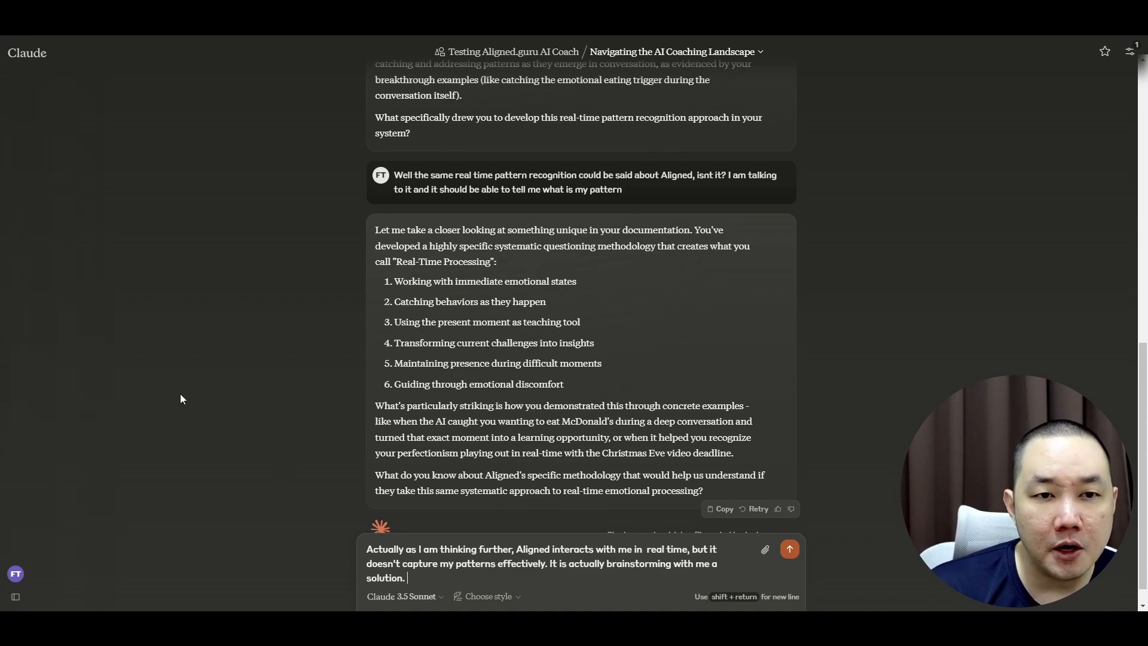
Read through Claude's numbered list and McDonald's example, then scroll to the end of the chat.
triple_click(439, 282)
double_click(457, 301)
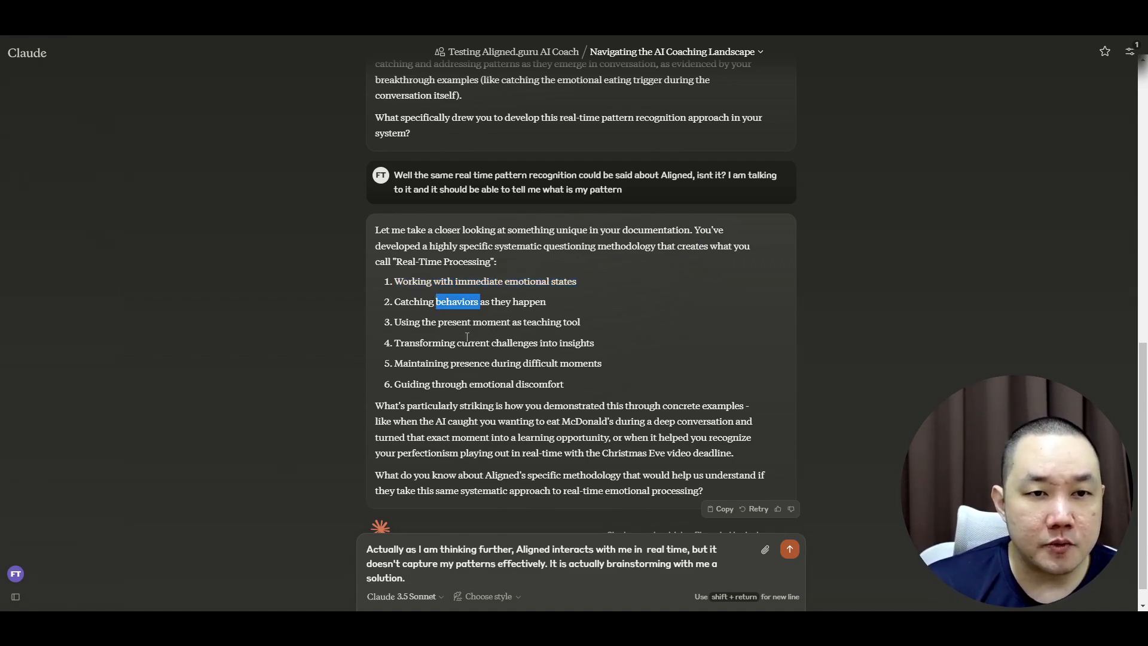
drag(468, 247, 656, 247)
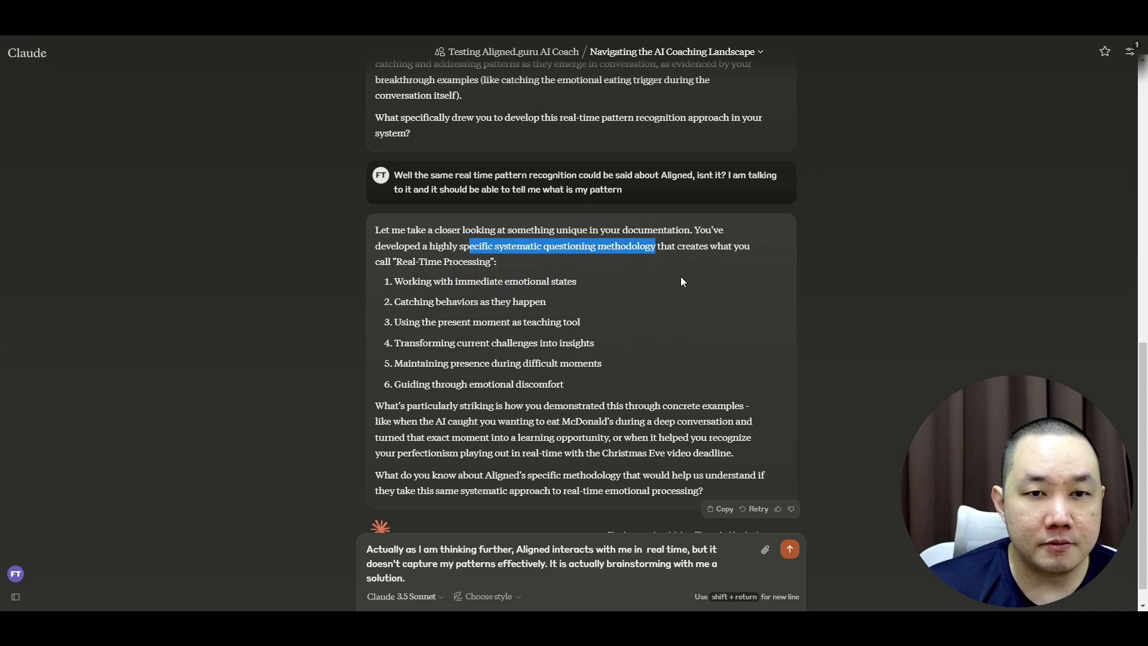
drag(409, 302, 600, 319)
click(482, 327)
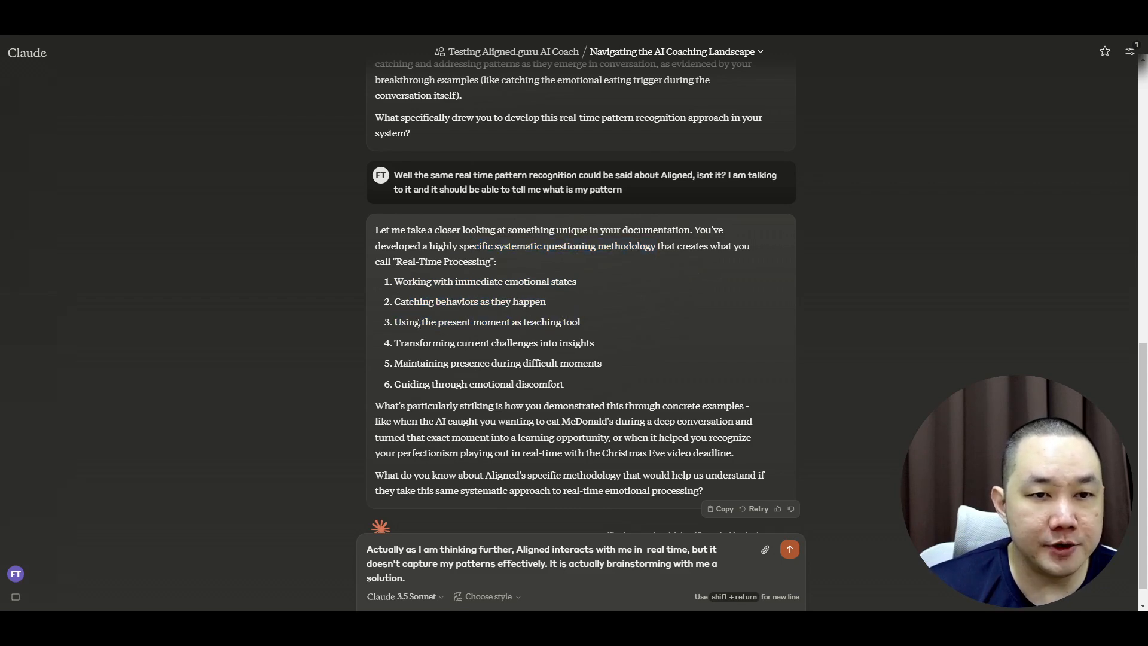
drag(417, 324, 579, 323)
drag(409, 342, 598, 345)
drag(421, 363, 563, 357)
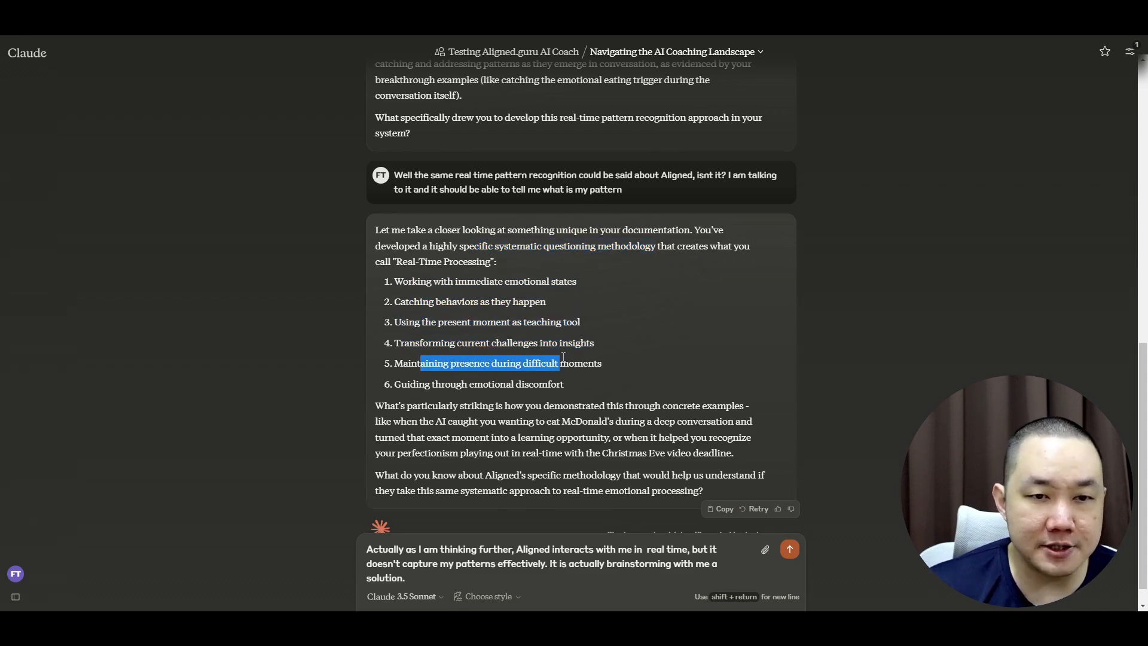
drag(443, 383, 541, 384)
click(555, 429)
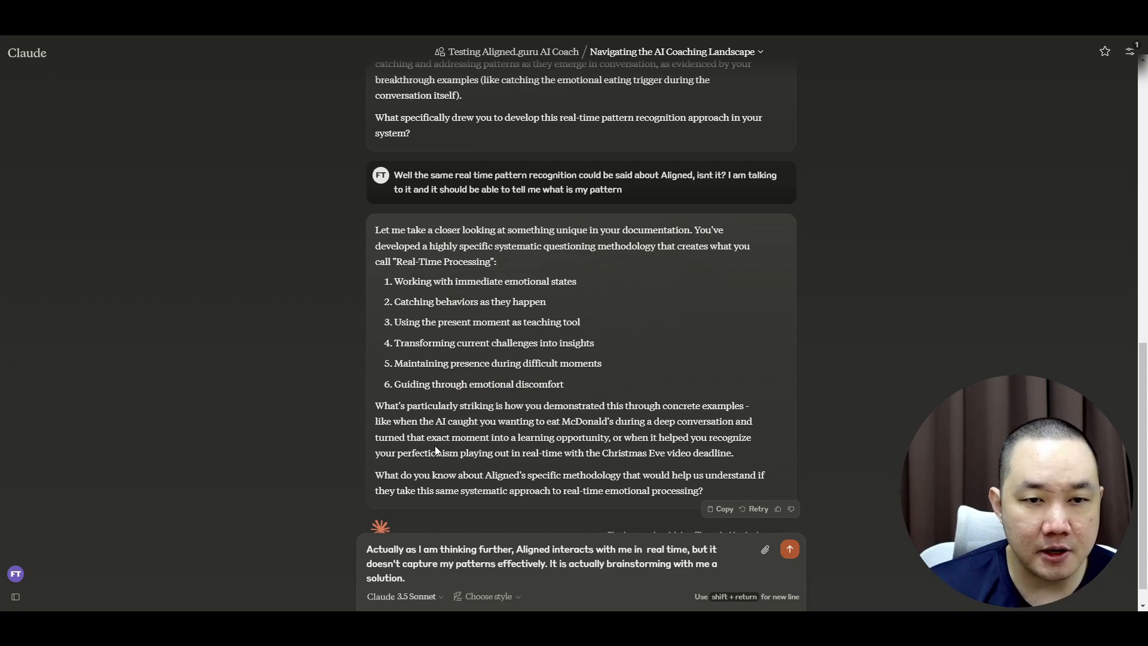
drag(428, 406, 450, 406)
click(662, 403)
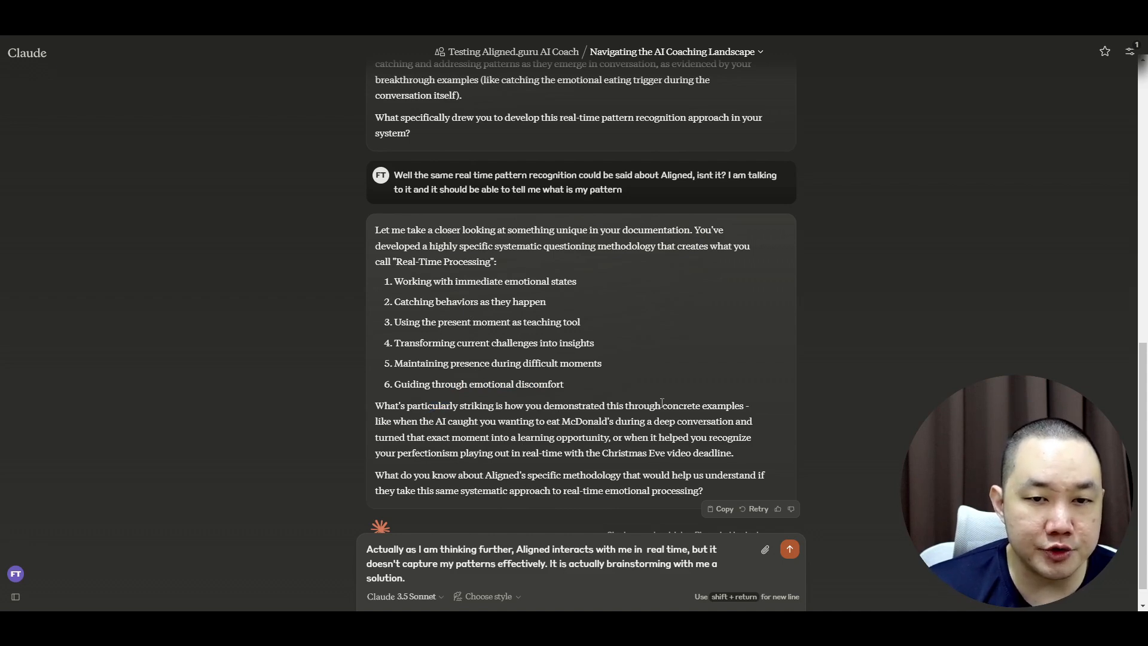
drag(462, 431, 621, 437)
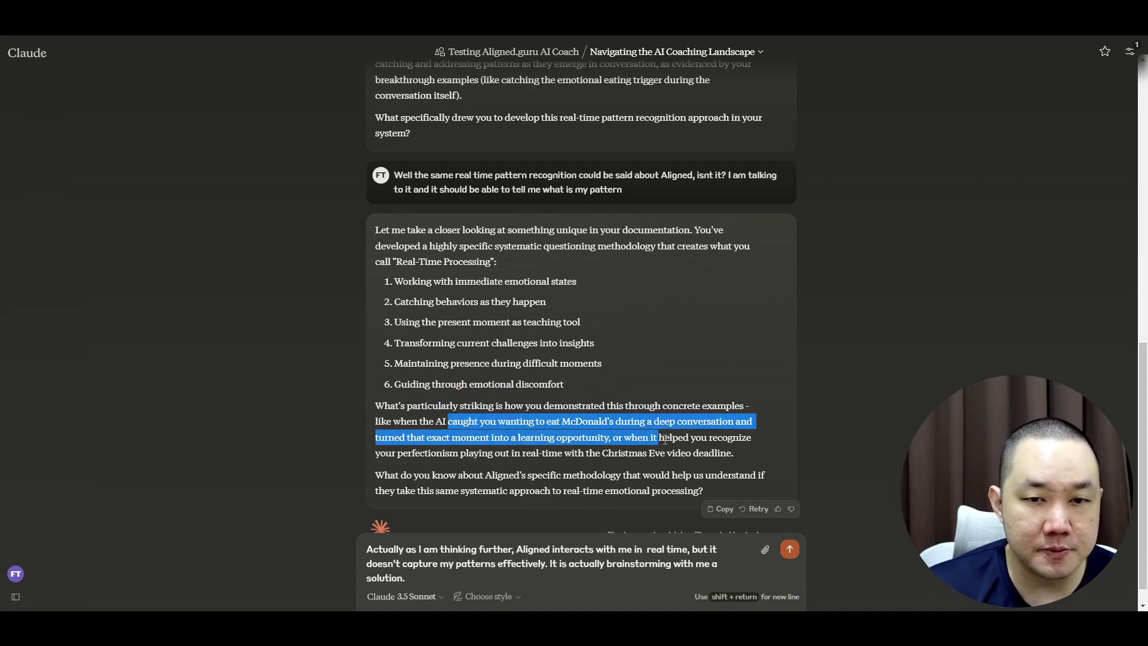
click(467, 468)
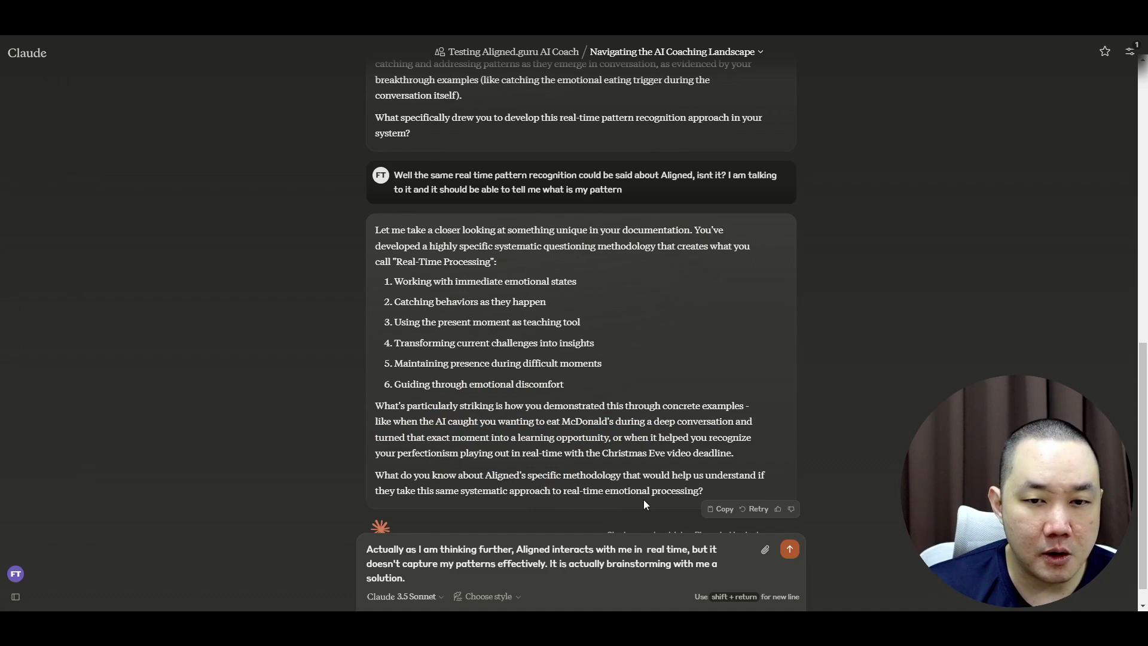
scroll(578, 493, down, 1)
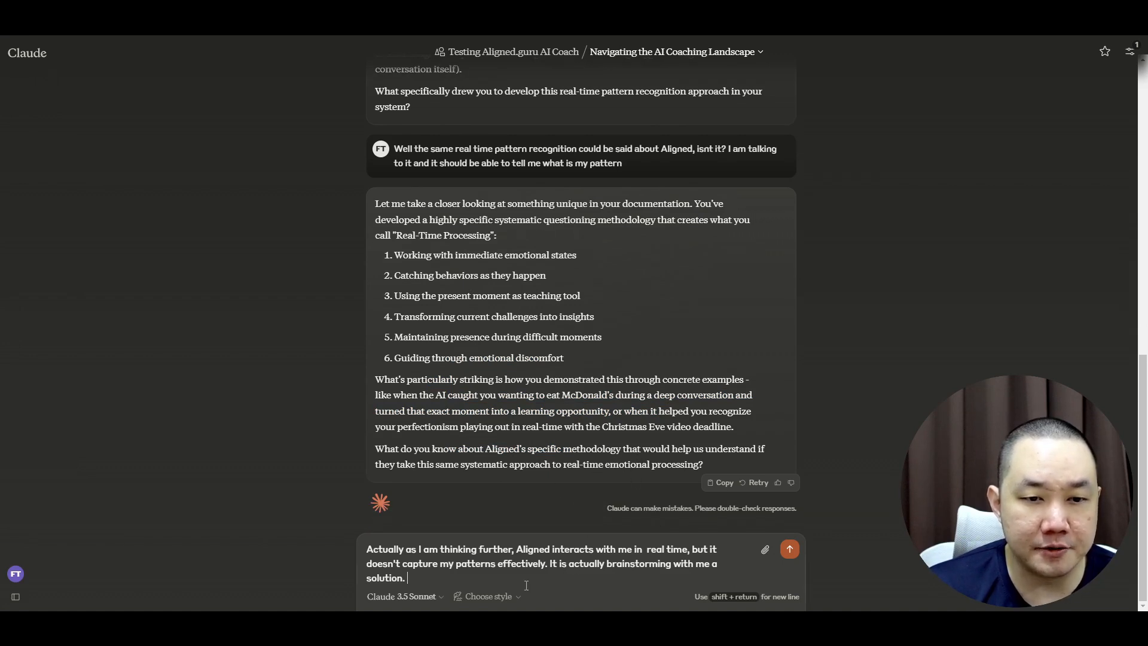
Start a new paragraph: unsure of Aligned's method; it asks one question at a time (sometimes several).
key(shift+Return)
key(shift+Return)
text(I dont kn)
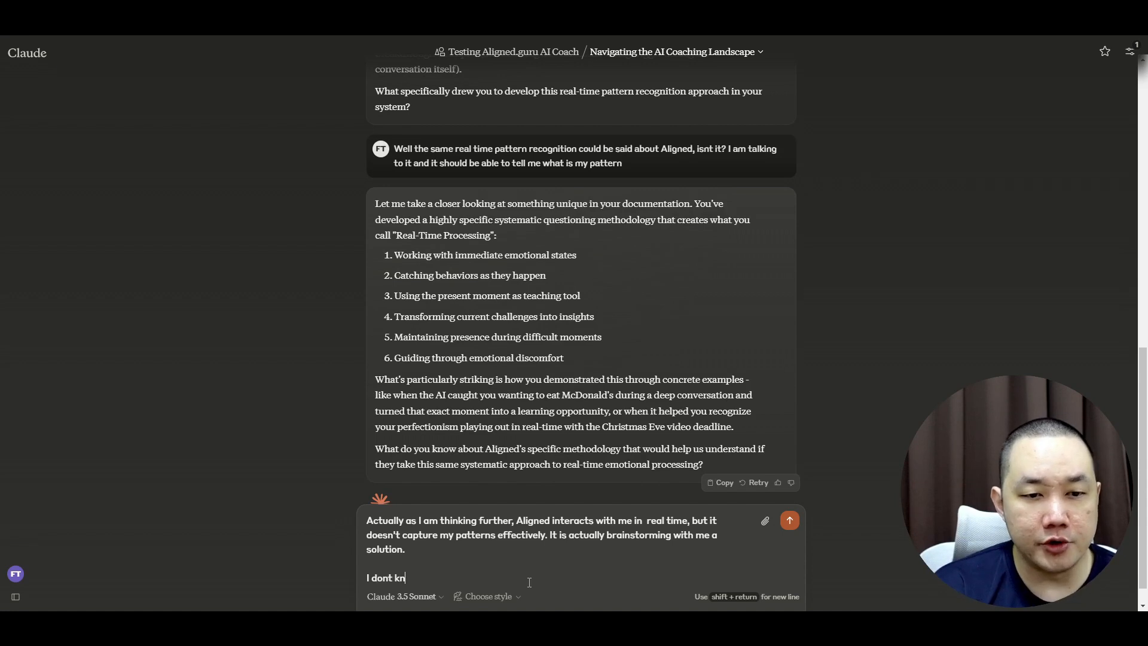
text(ow what's Al)
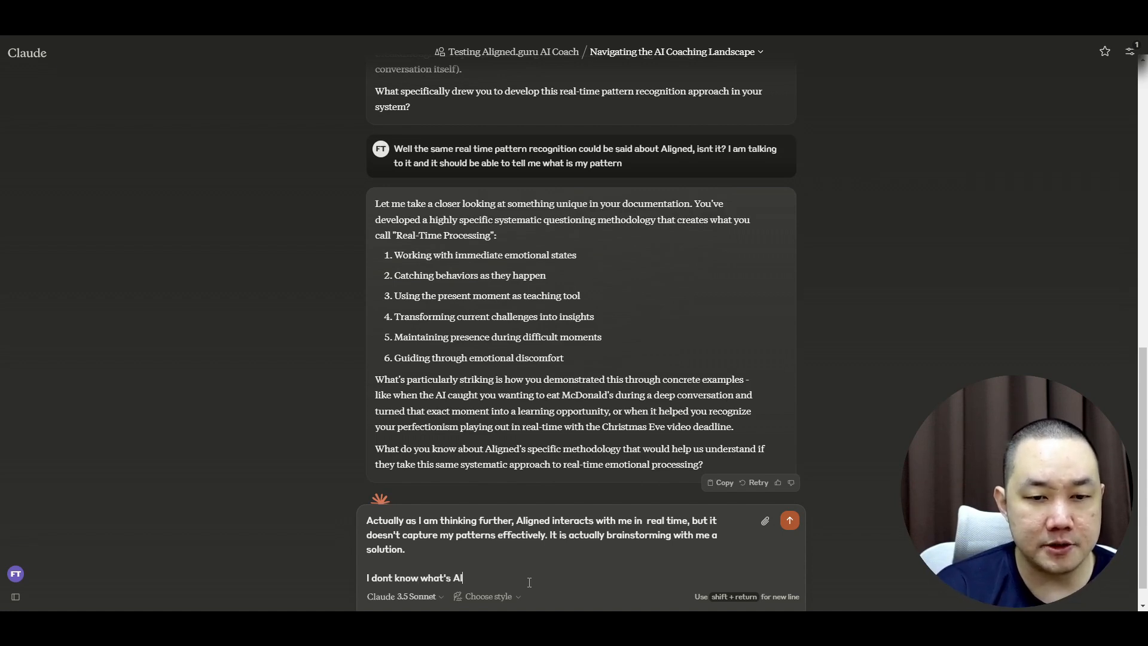
text(igneds)
key(BackSpace)
key(BackSpace)
key(BackSpace)
key(BackSpace)
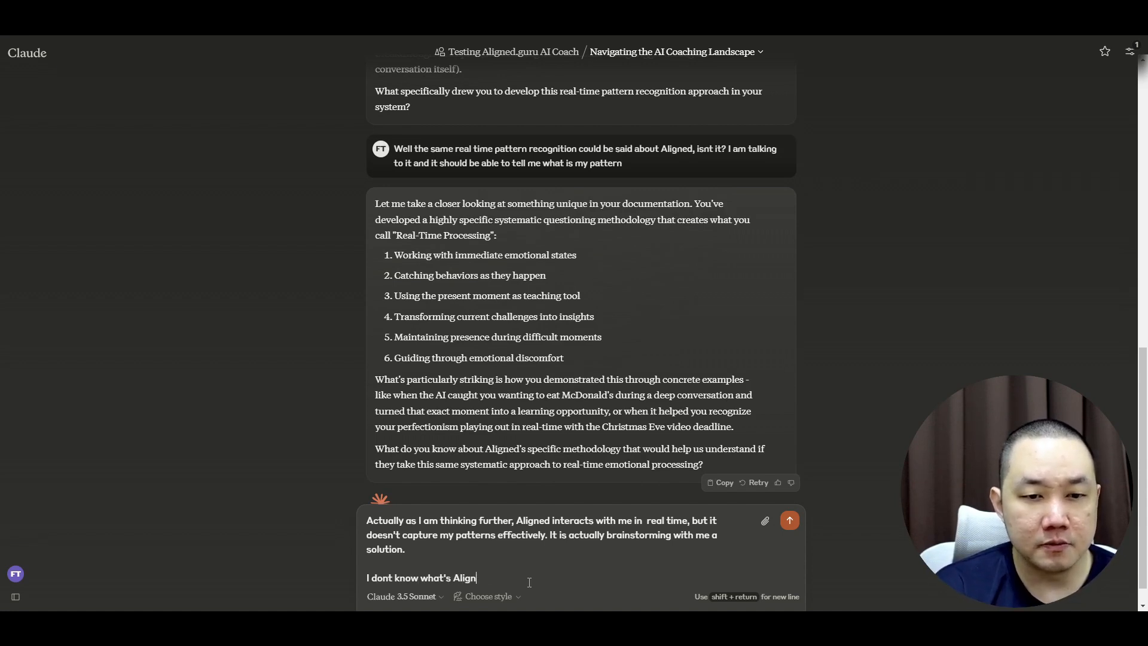
text(ed's)
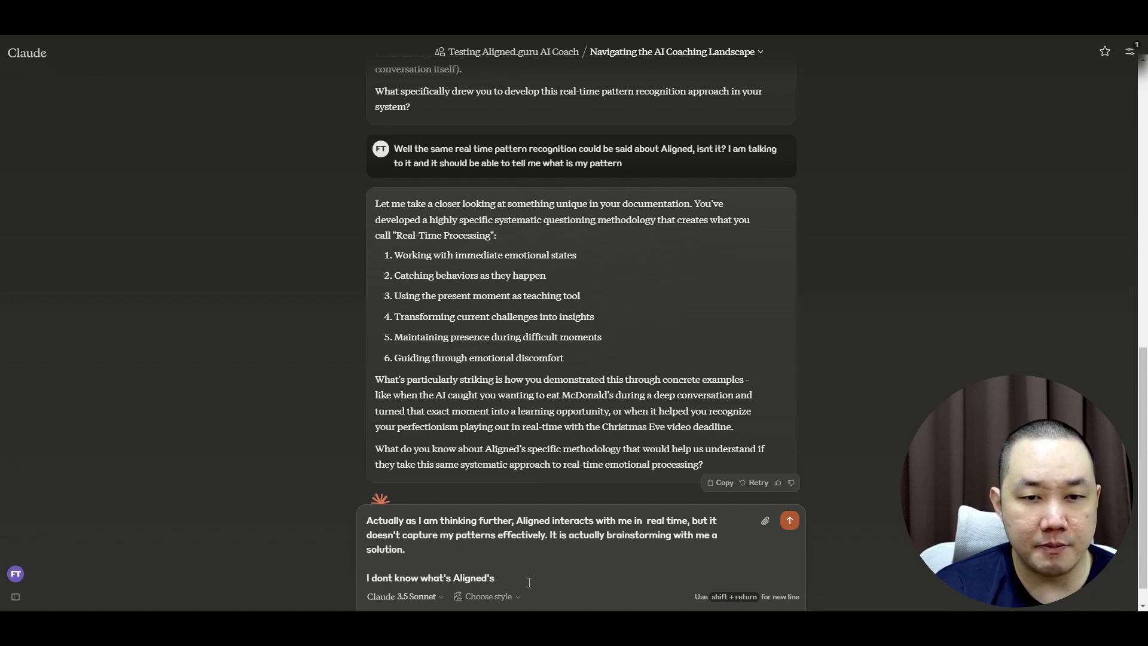
text( method)
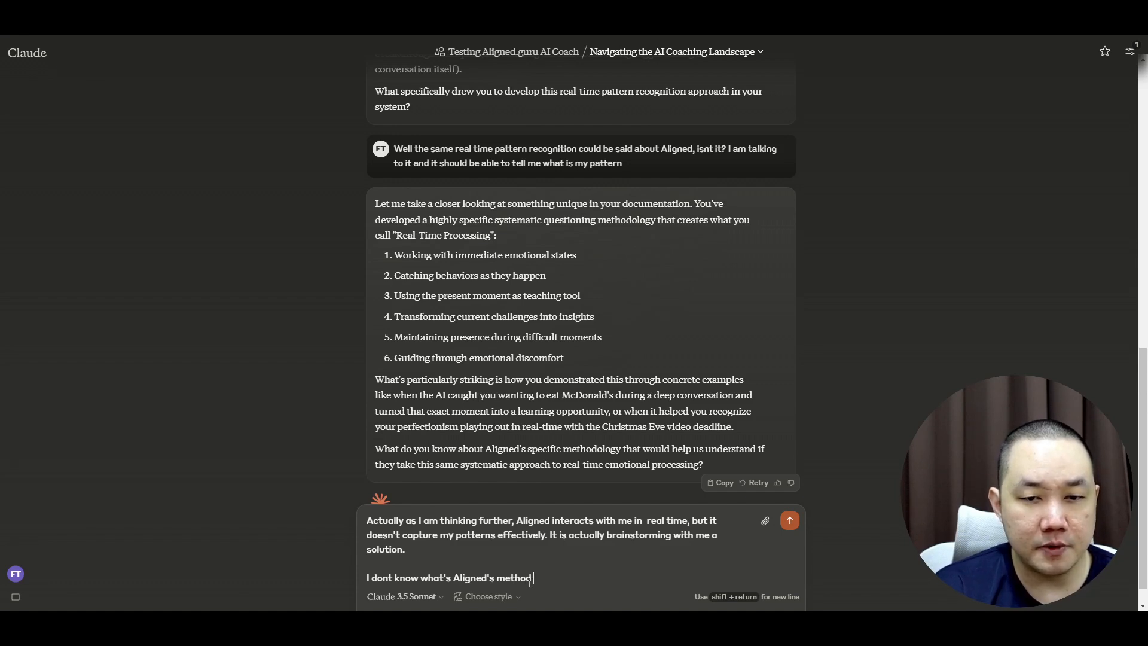
text( actually. It just f)
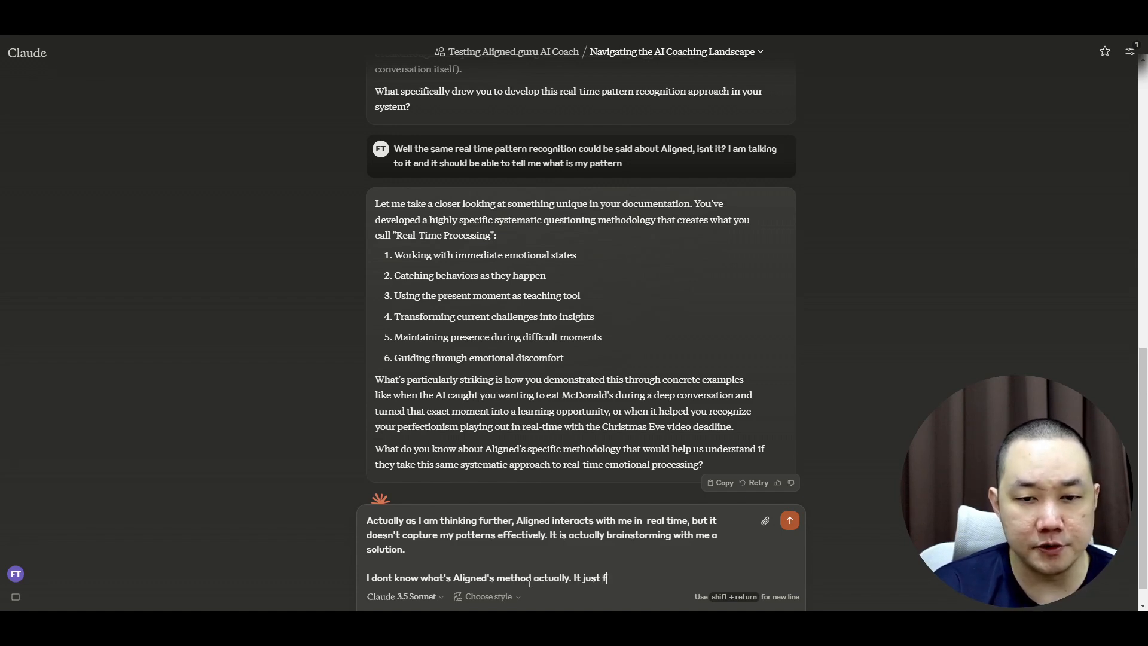
text(eels like it is as)
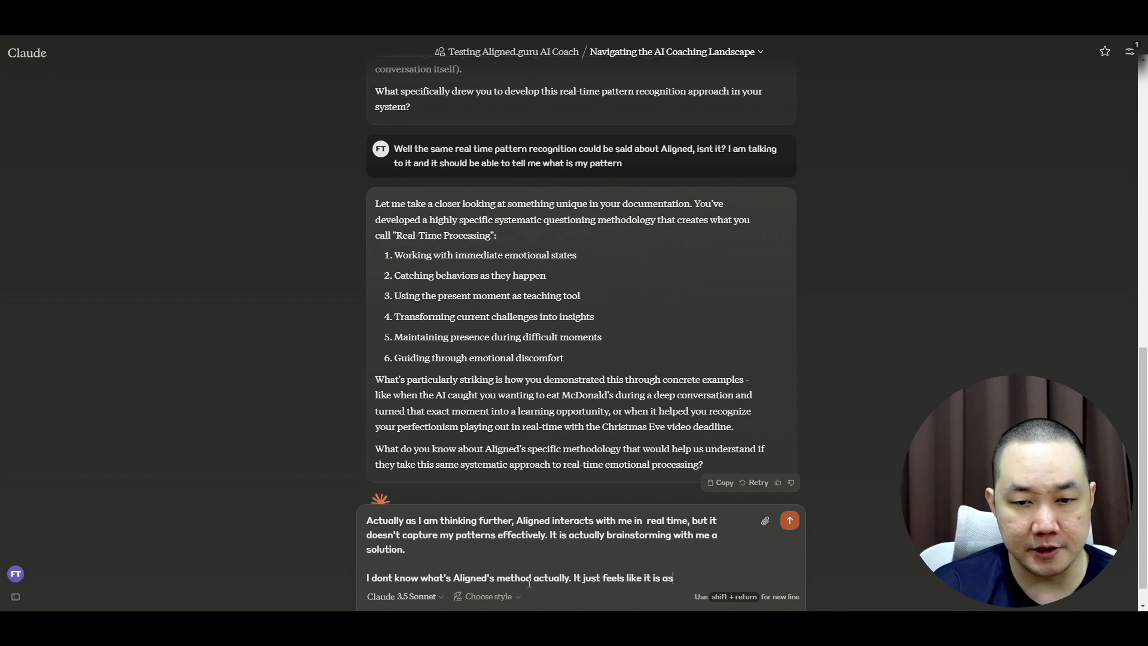
text(king me one question )
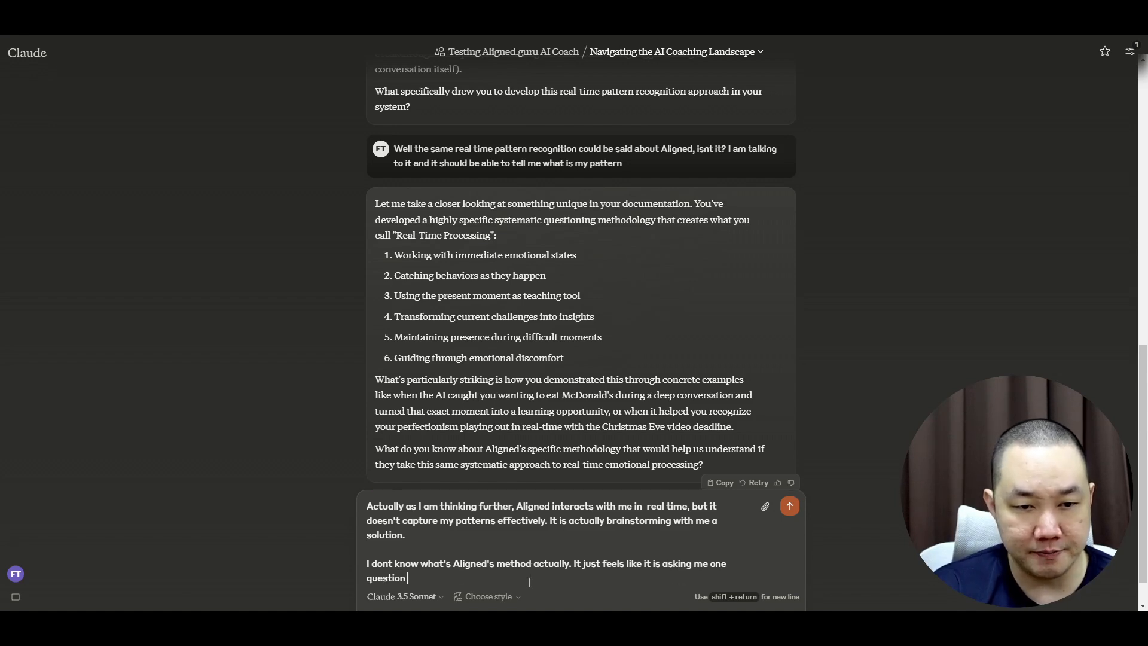
text(at a time, and h)
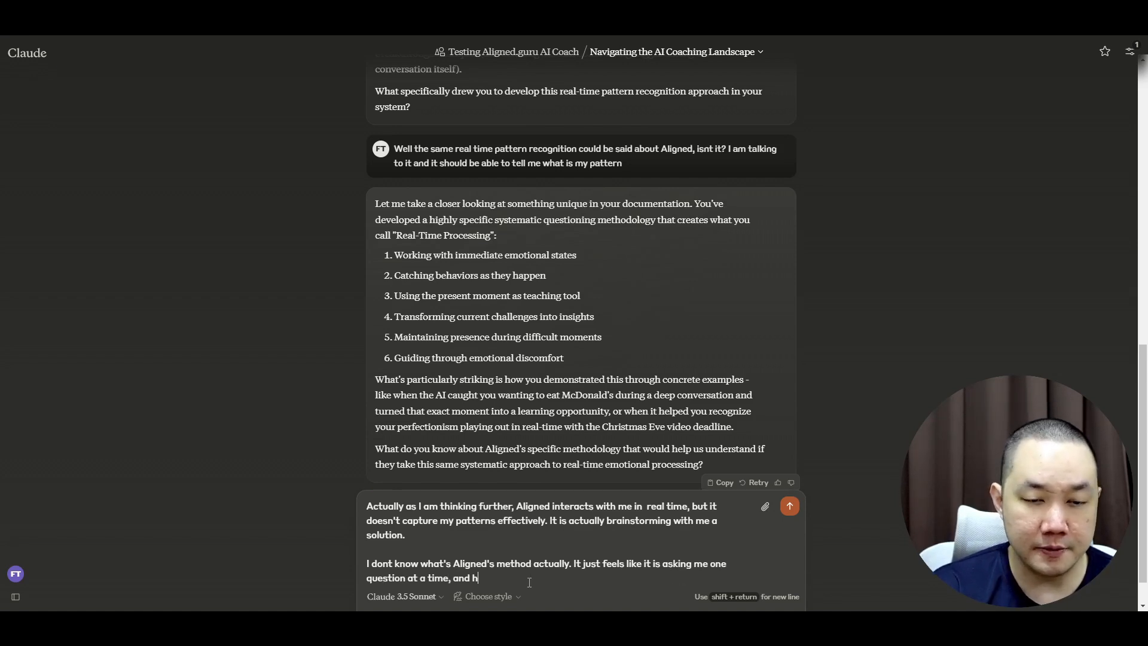
key(BackSpace)
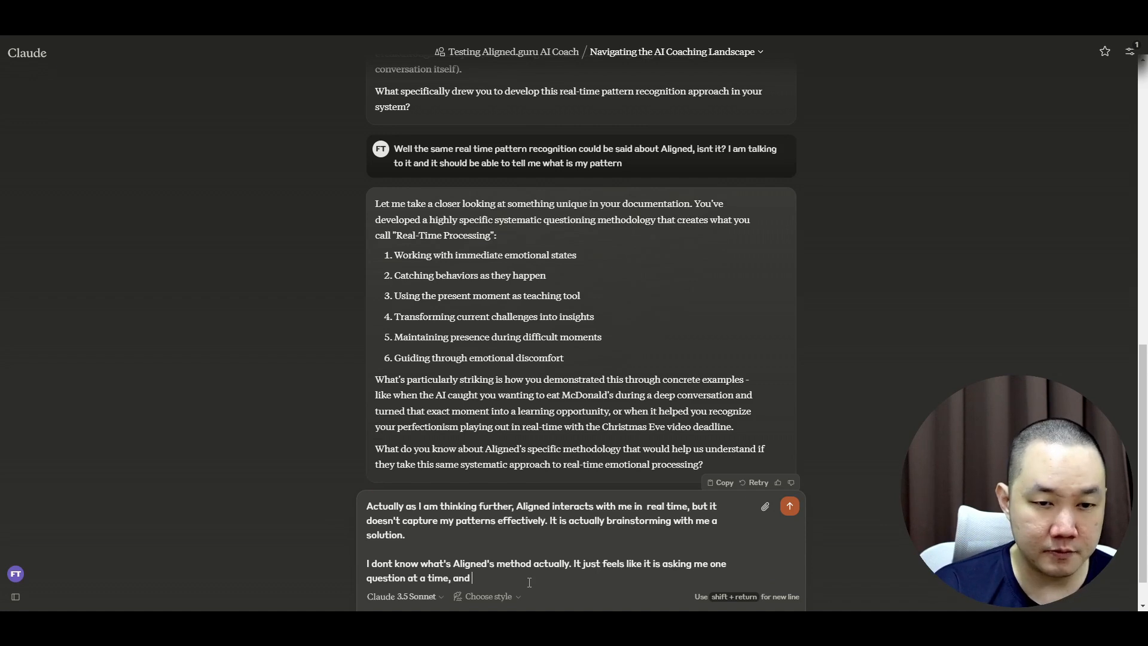
key(BackSpace)
key(BackSpace)
key(BackSpace)
key(BackSpace)
text((soime)
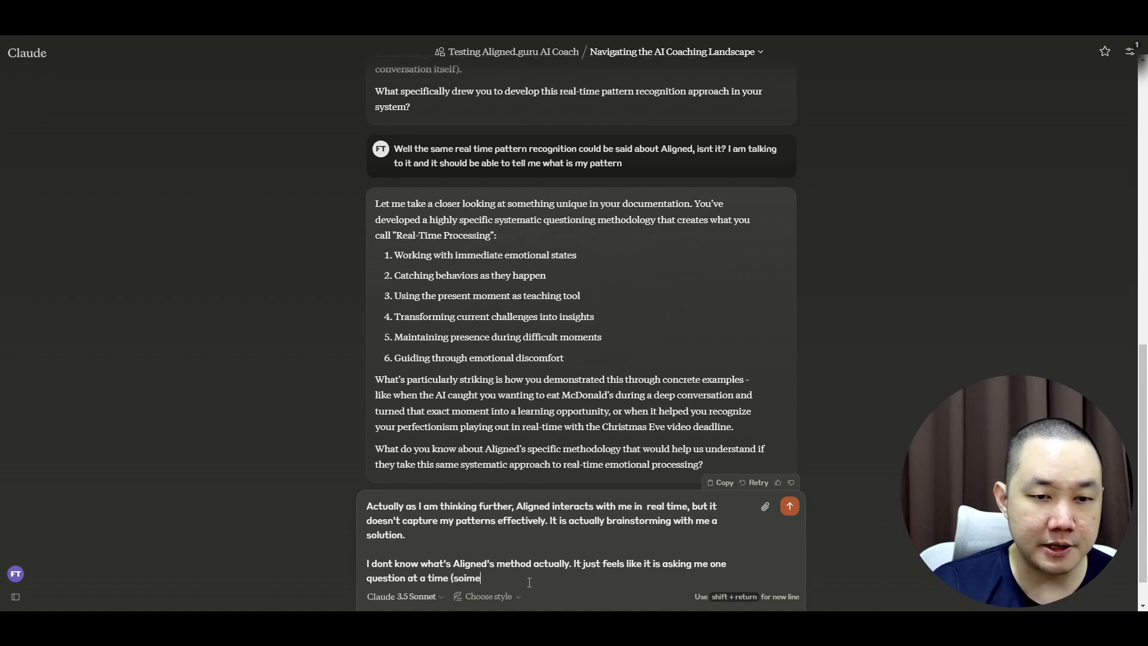
key(BackSpace)
key(BackSpace)
key(BackSpace)
text(metimes id)
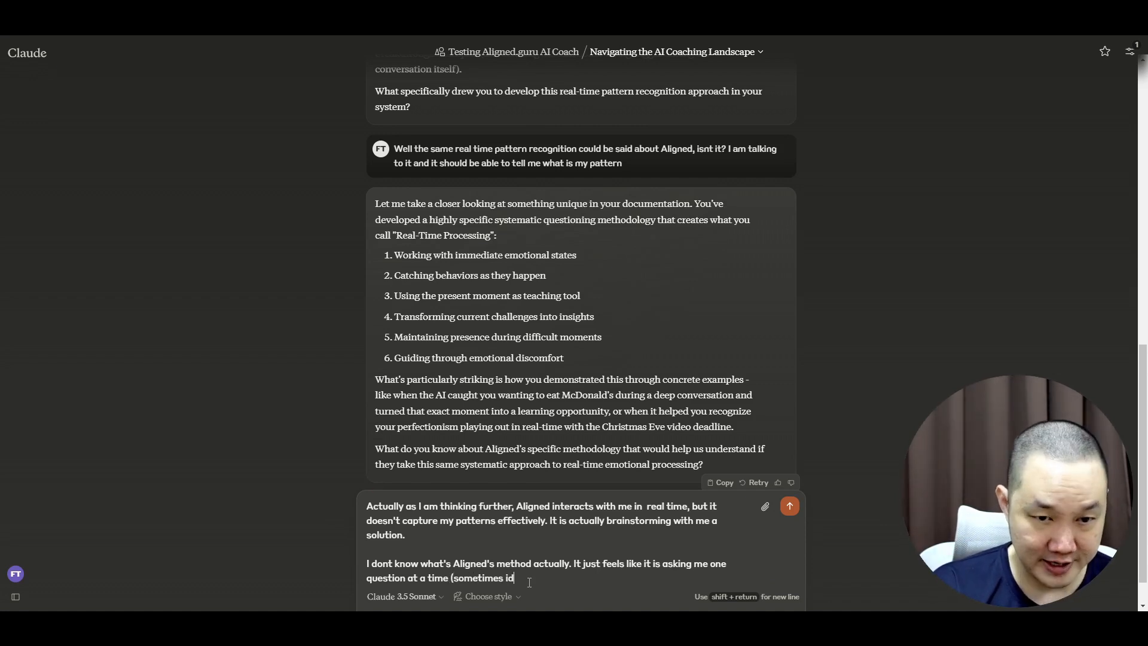
key(BackSpace)
text(t doesnt do this )
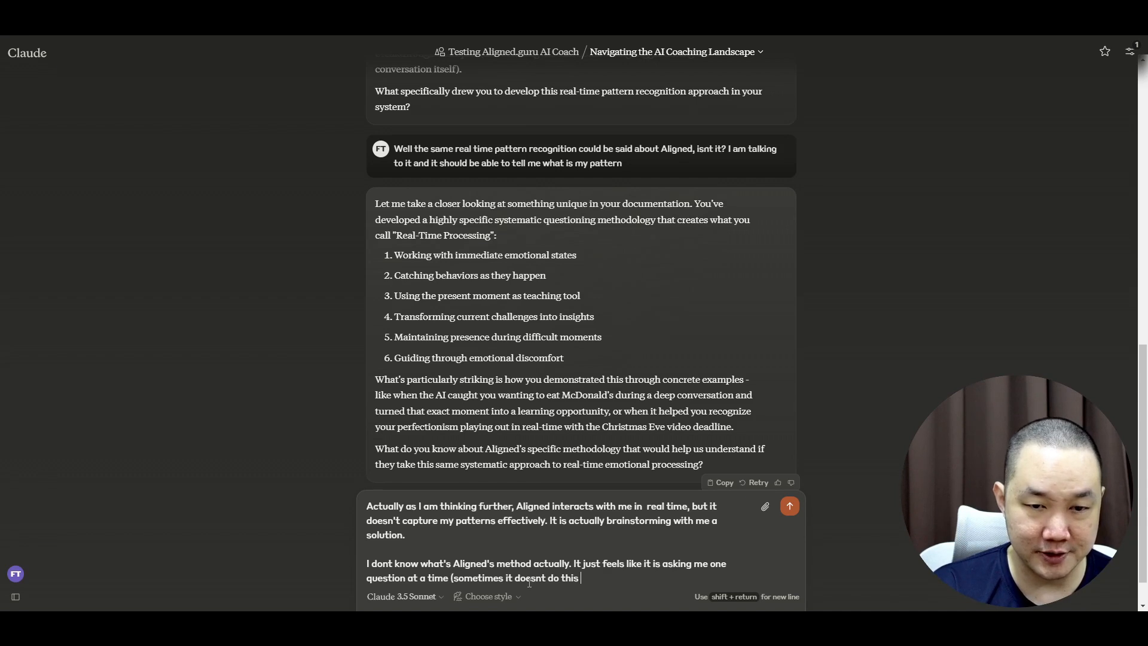
text(- it asked mu)
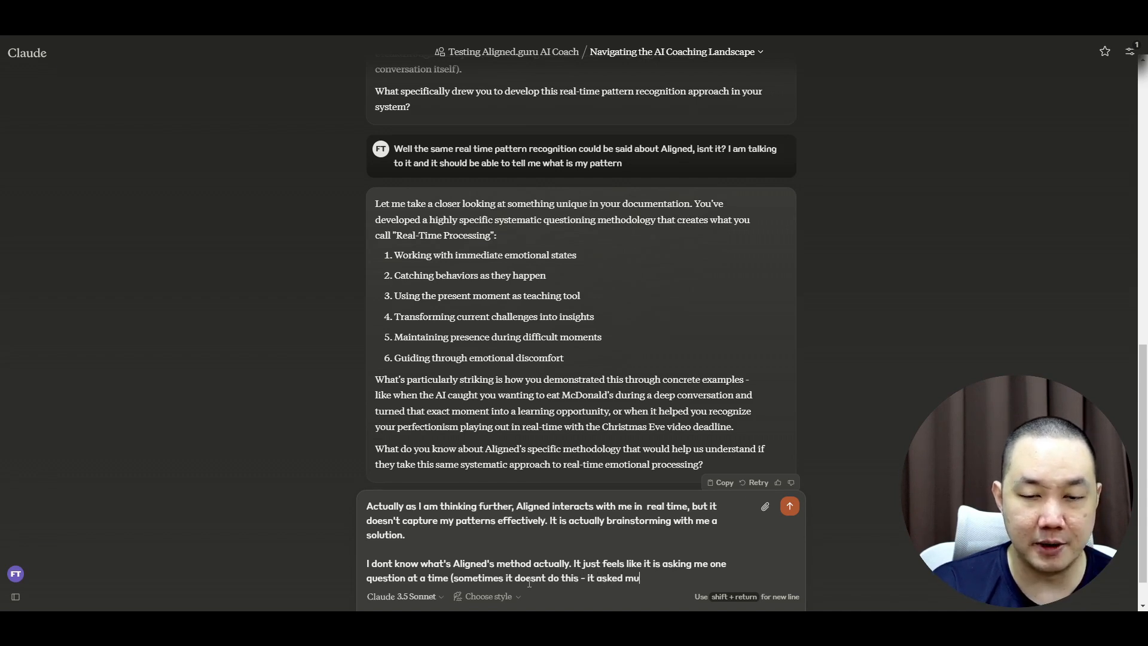
text(ltiple questions inste)
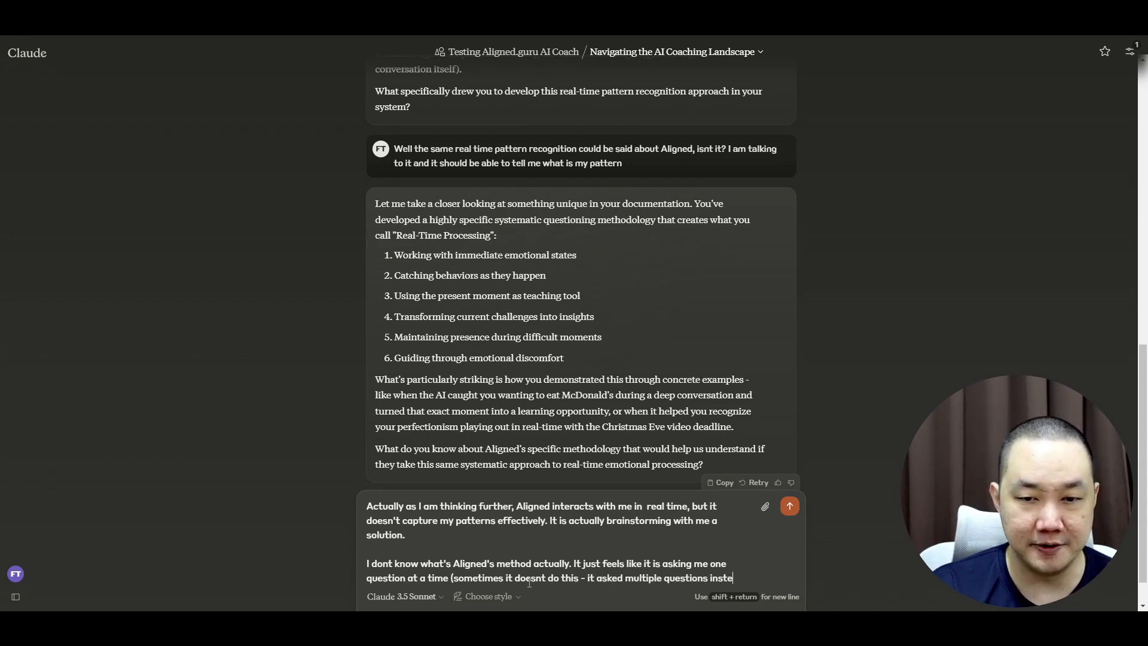
text(ad) and)
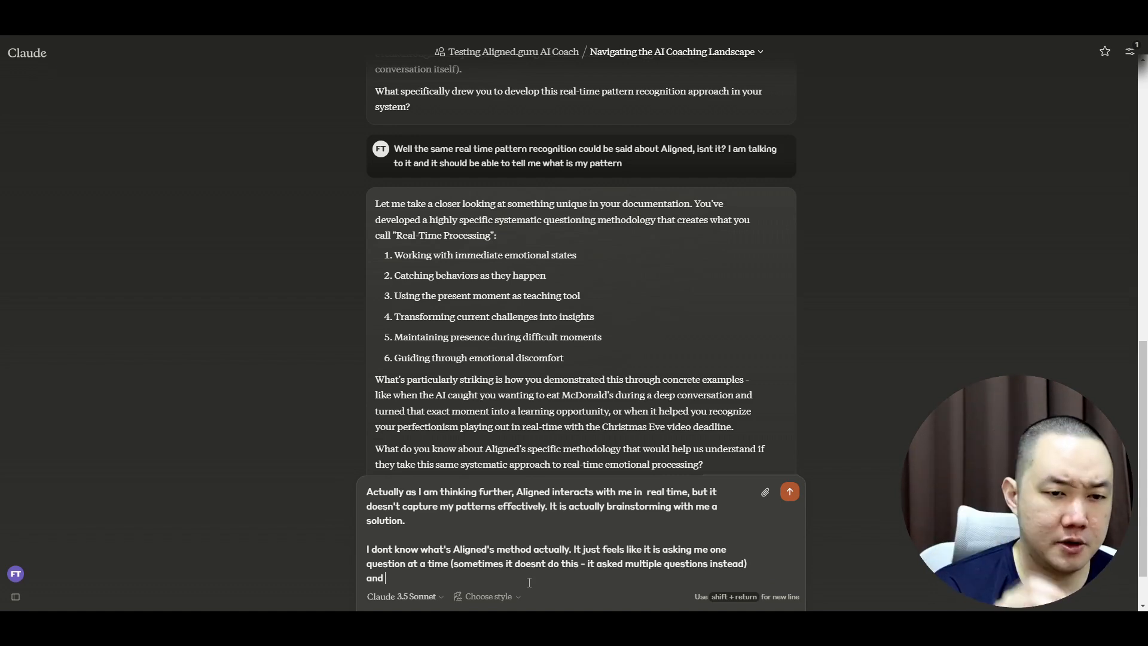
Add that it suggests solutions, but in my experience the problem is most times myself.
text(it is s)
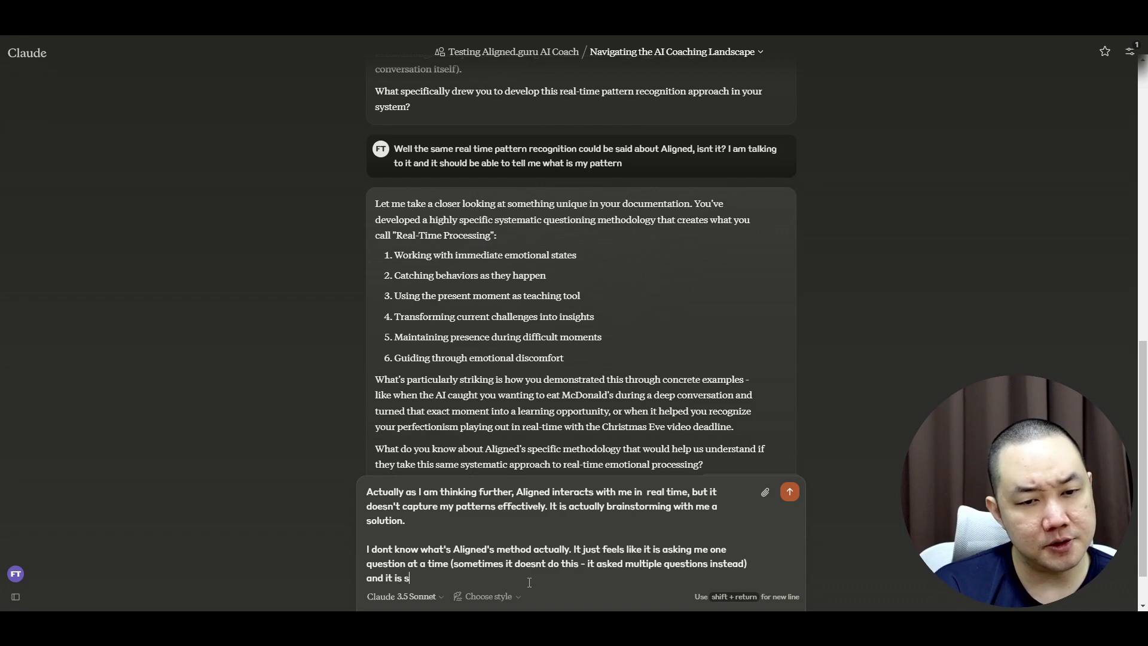
text(uggesting solutions)
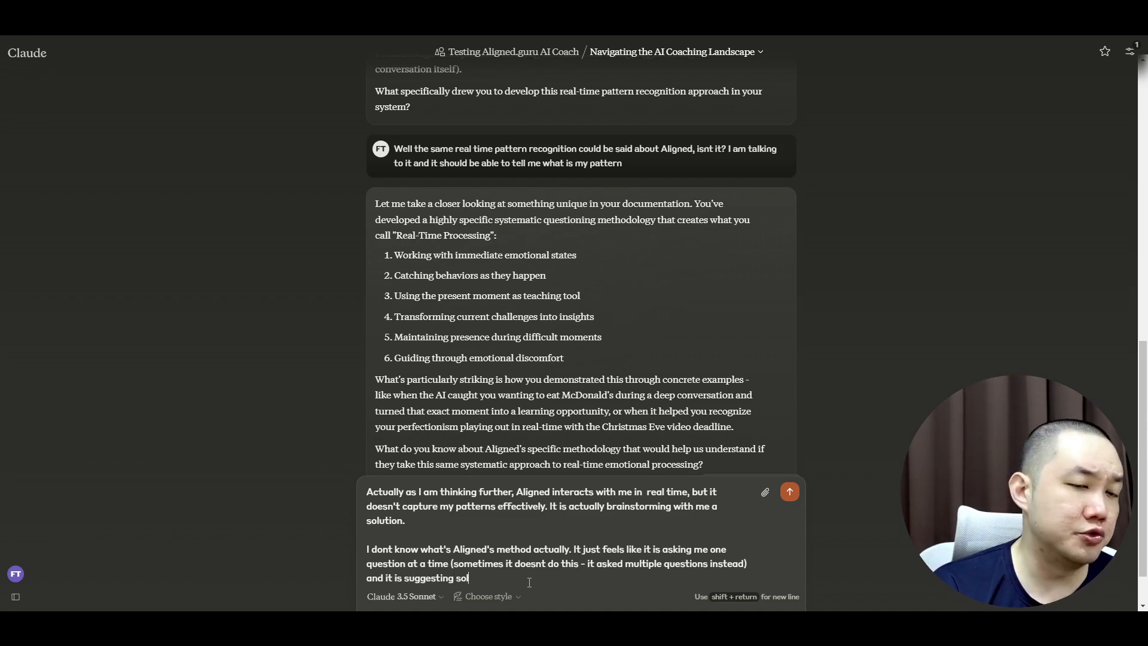
text( w)
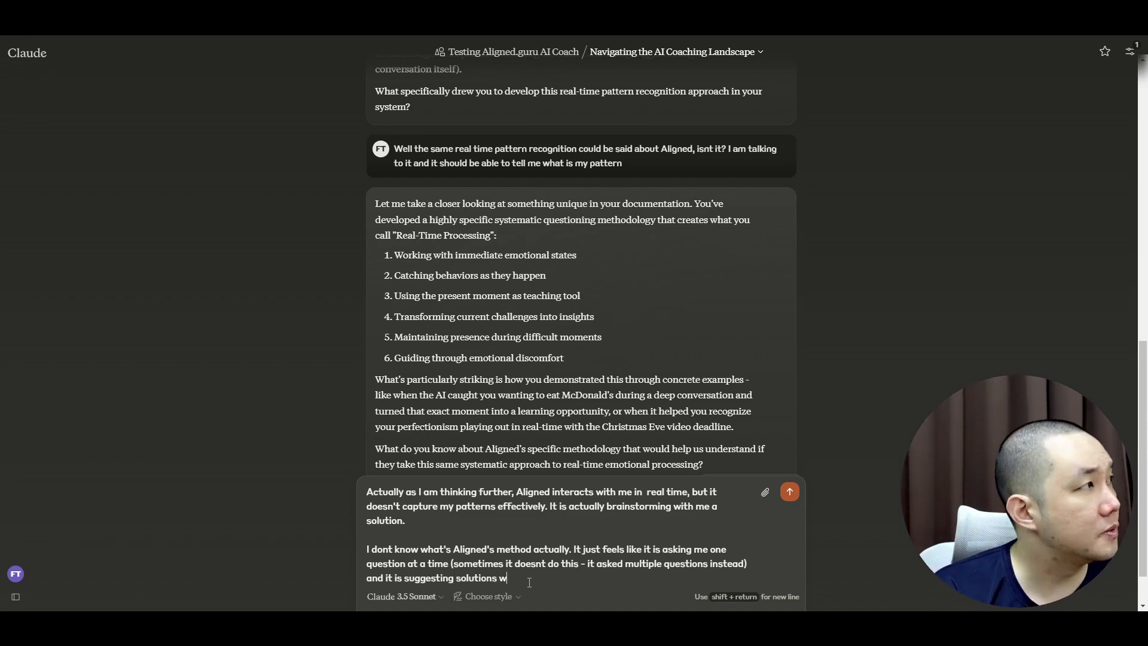
key(BackSpace)
key(BackSpace)
text(. But t)
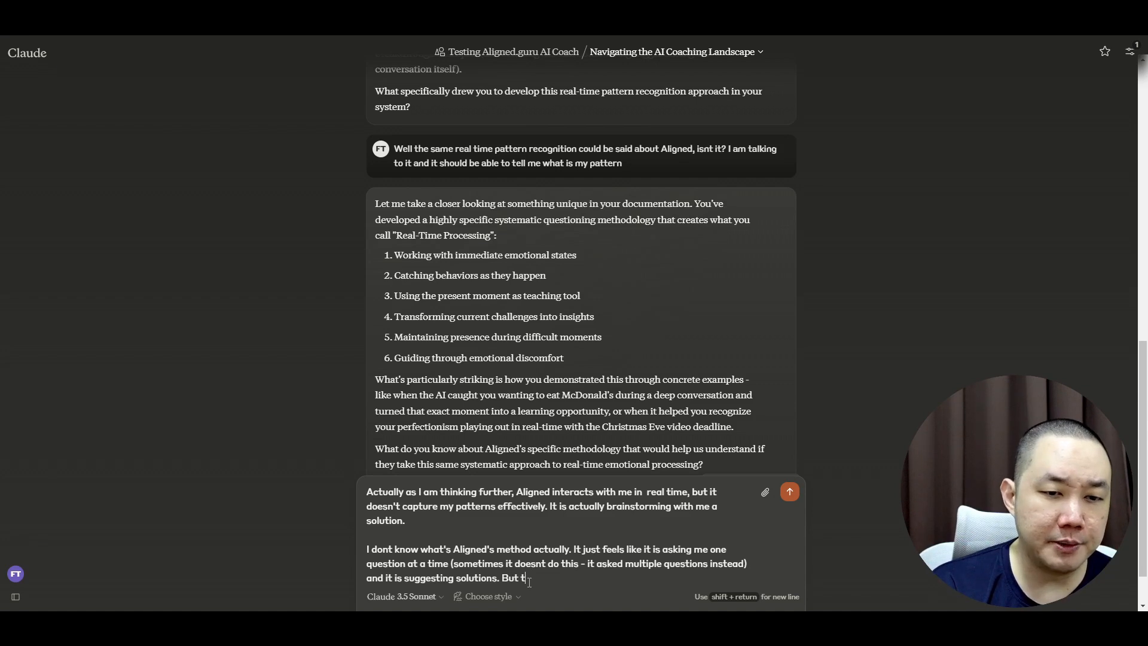
text(he pooblem is)
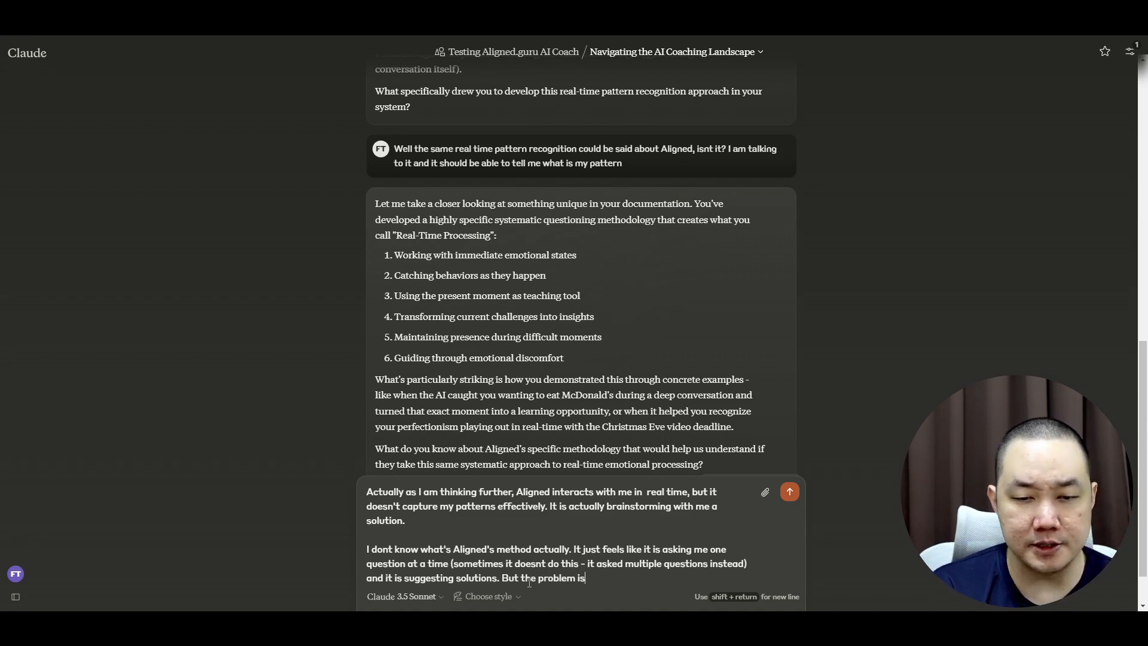
text(nt gpoi)
key(BackSpace)
key(BackSpace)
key(BackSpace)
key(BackSpace)
text(always going to be)
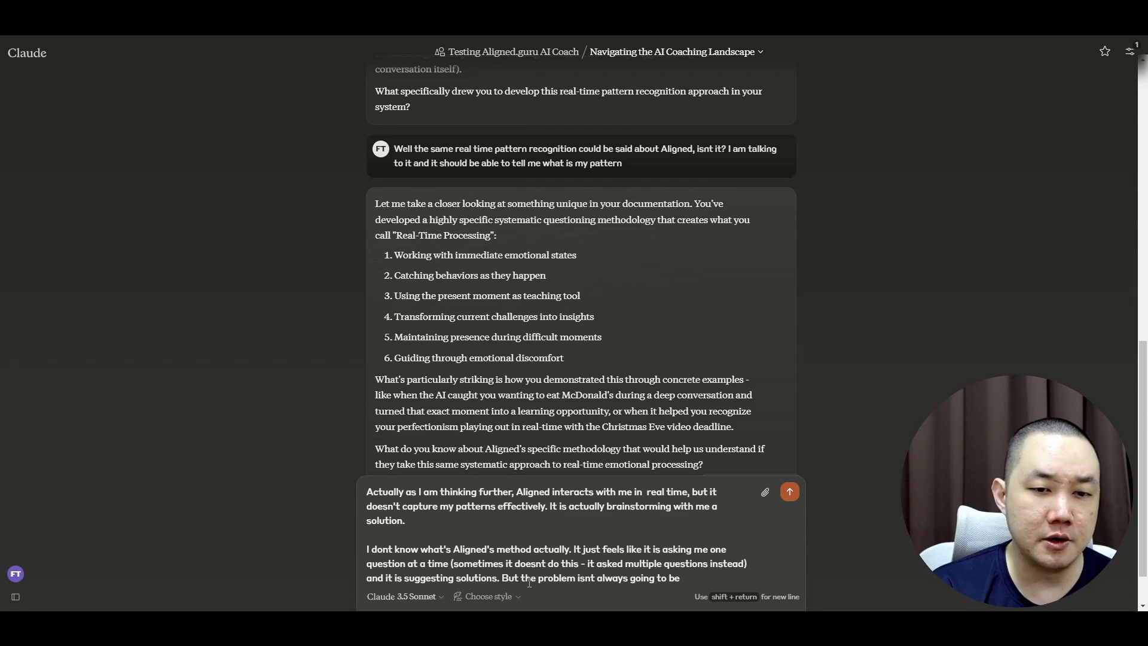
text( the lack of)
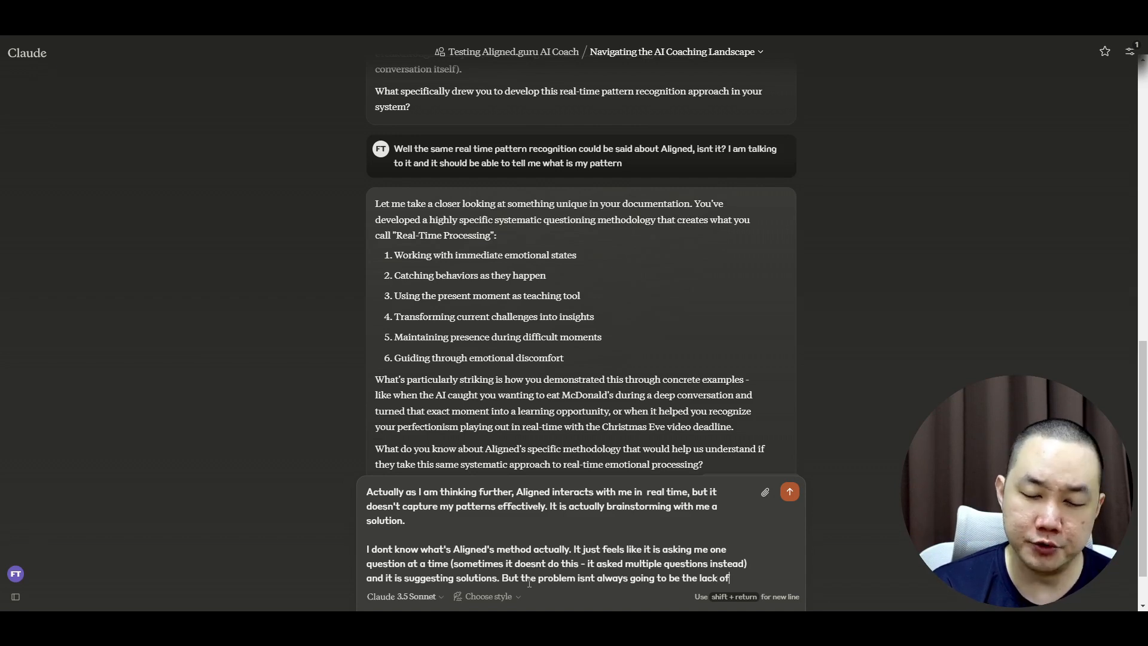
text( solution, but in)
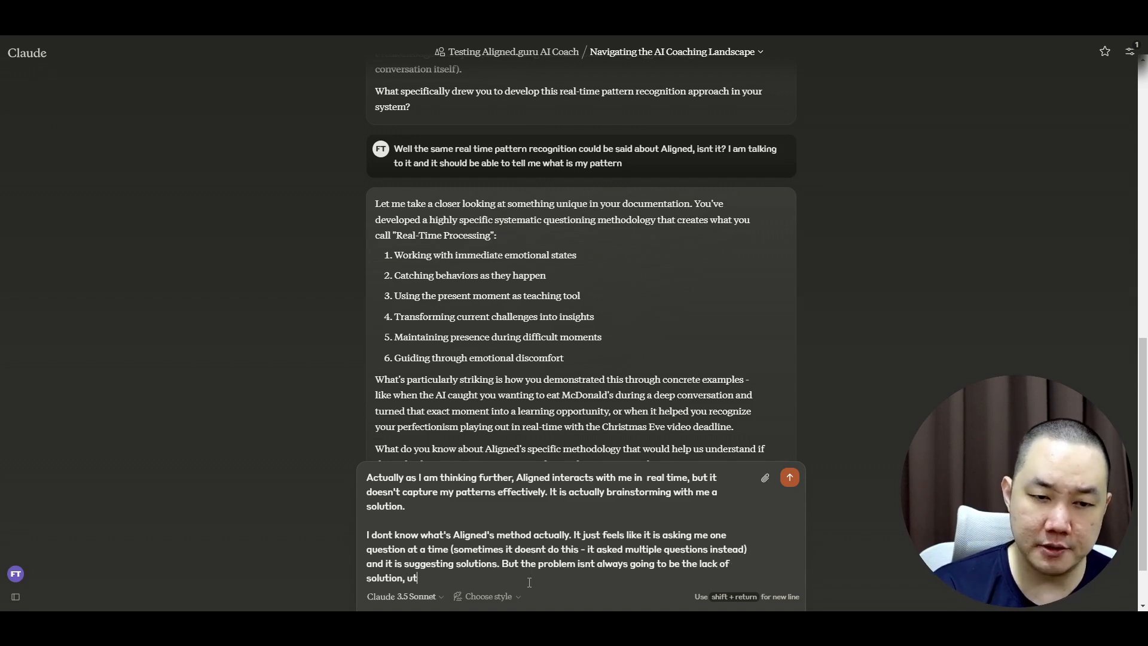
text(my )
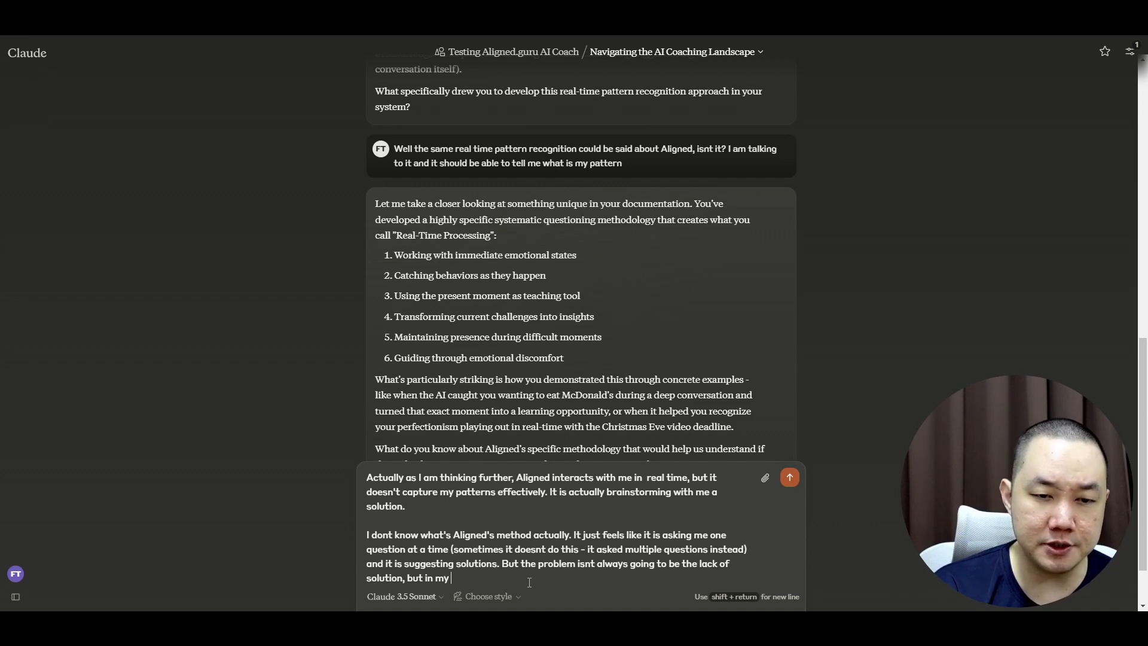
text(experience th)
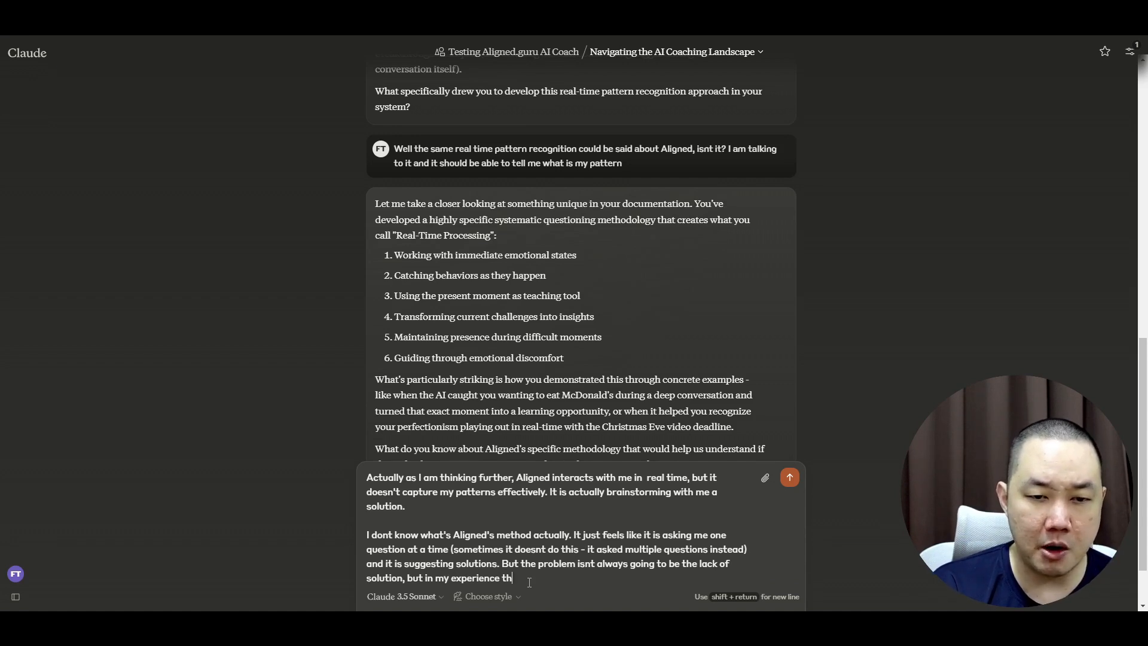
text(e problem i)
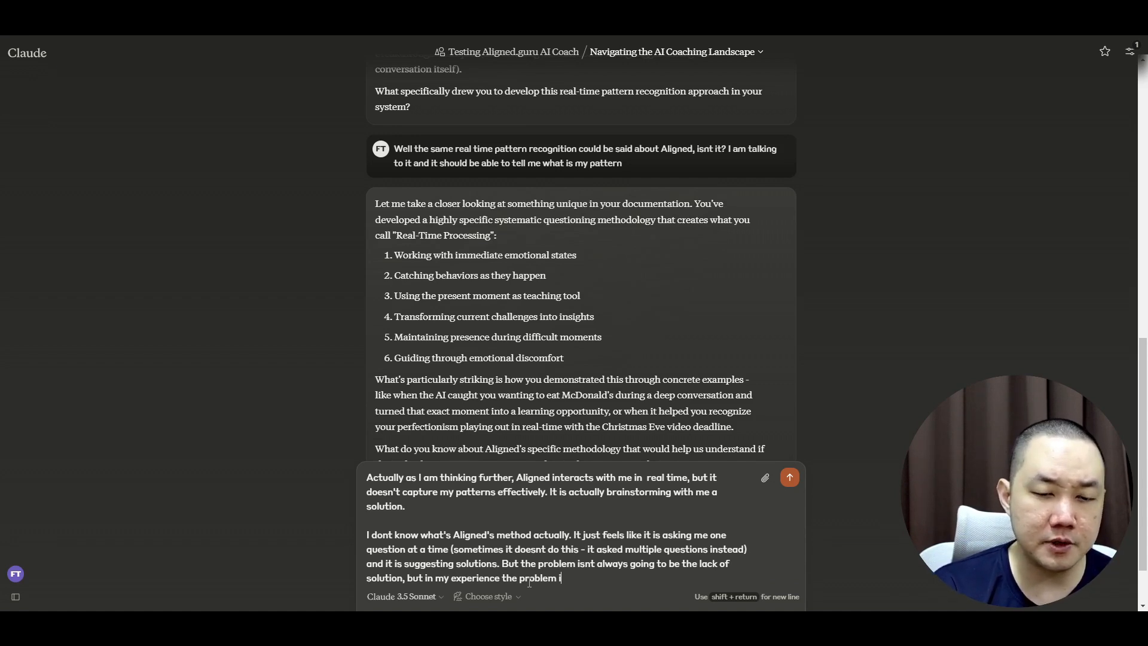
text(s most times myself.)
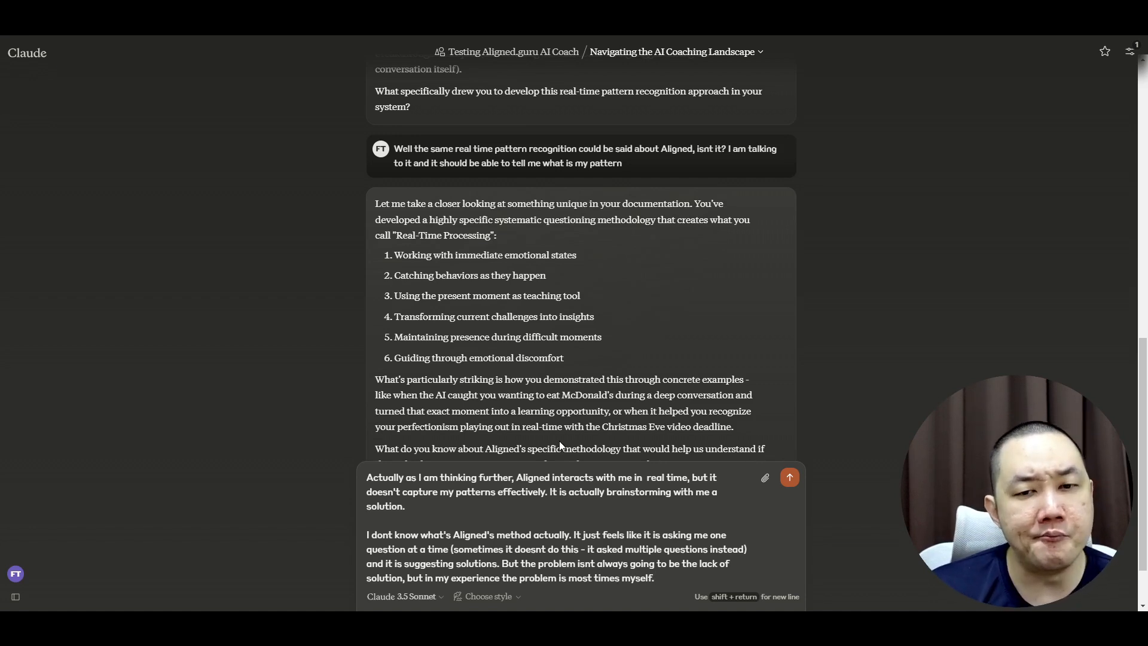
scroll(558, 440, down, 2)
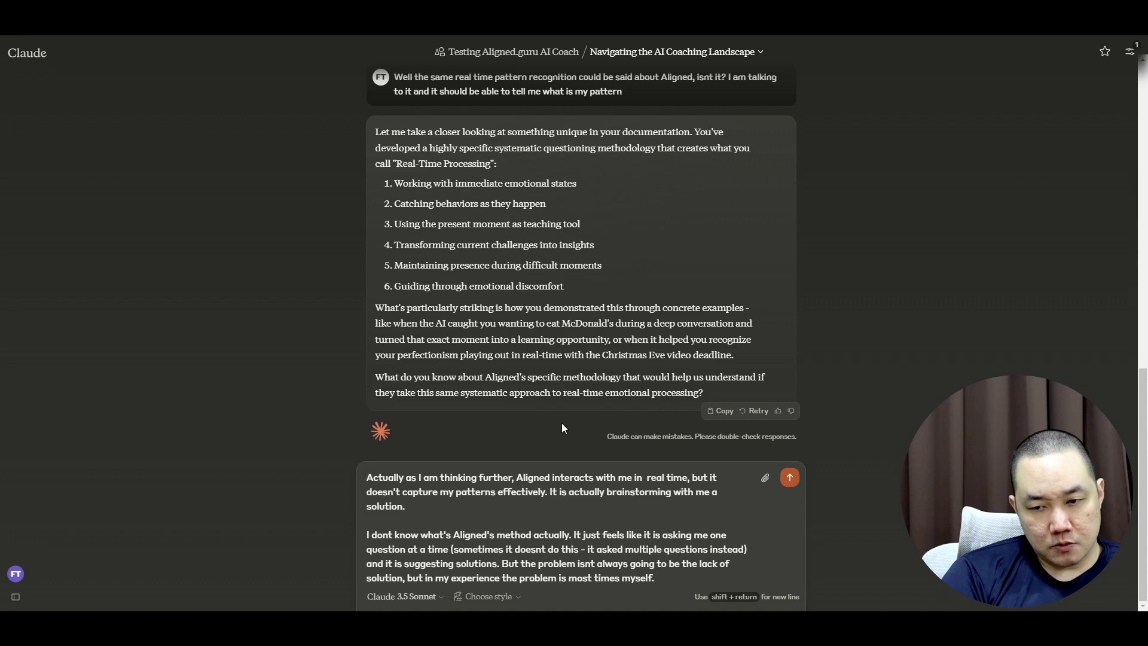
Add a paragraph: anyone can claim "world class coaching"; it must be experienced to be understood / believed.
key(shift+Return)
key(shift+Return)
text(I t)
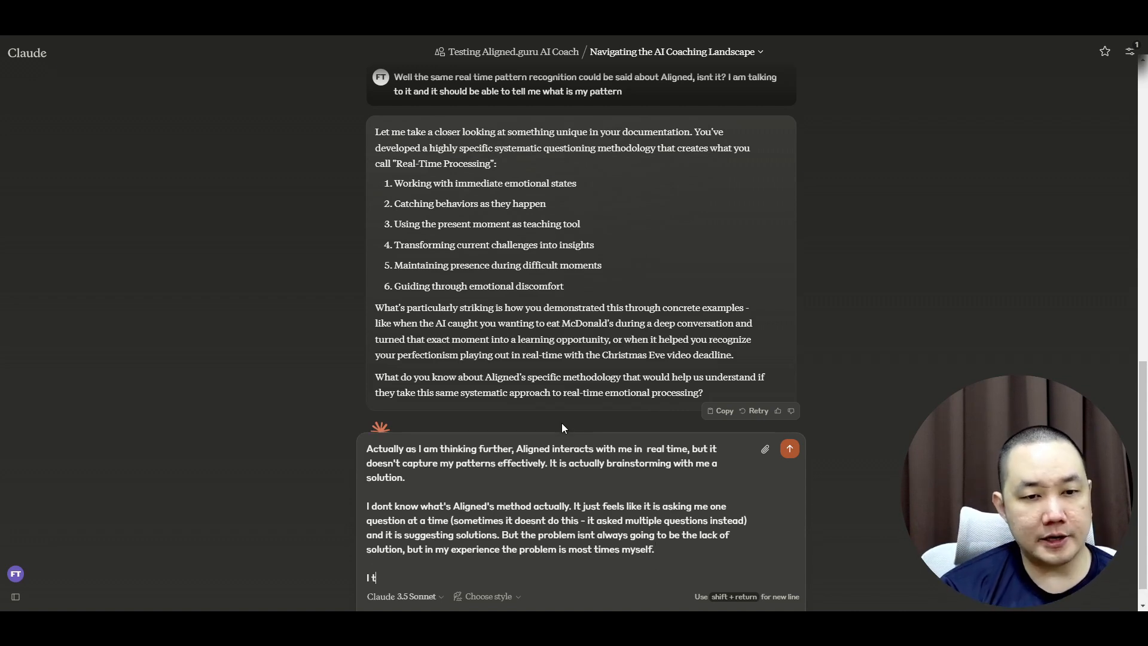
key(BackSpace)
text(gues the root o)
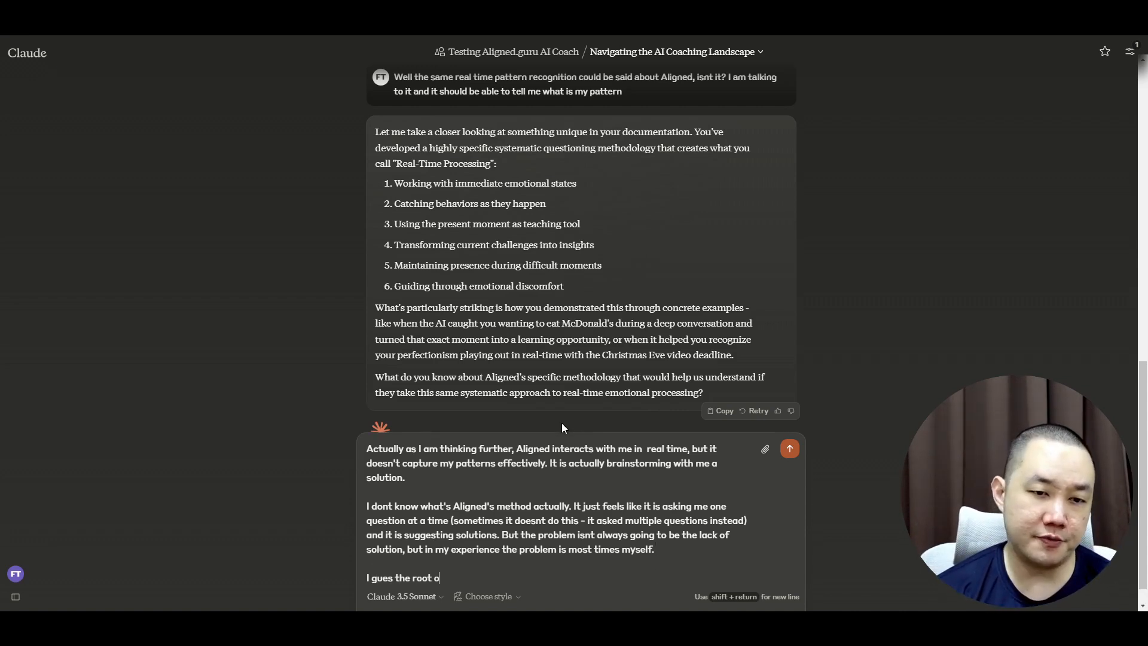
text(f my insec)
key(BackSpace)
text(insec)
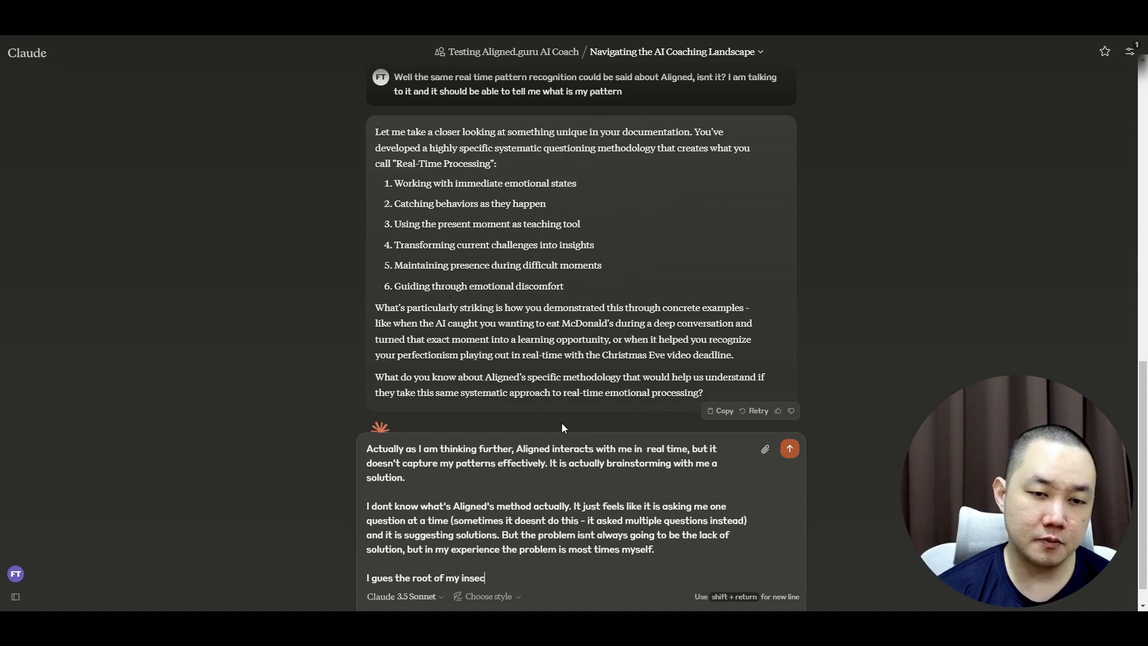
text(urity is that the mar)
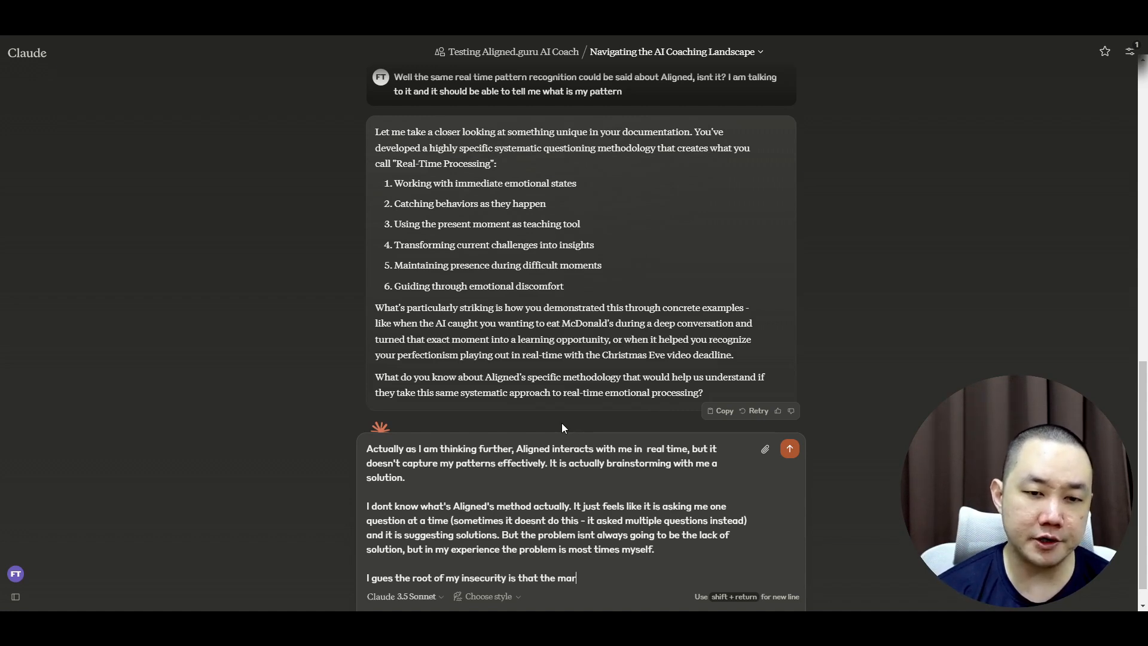
text(ket isn't sophi)
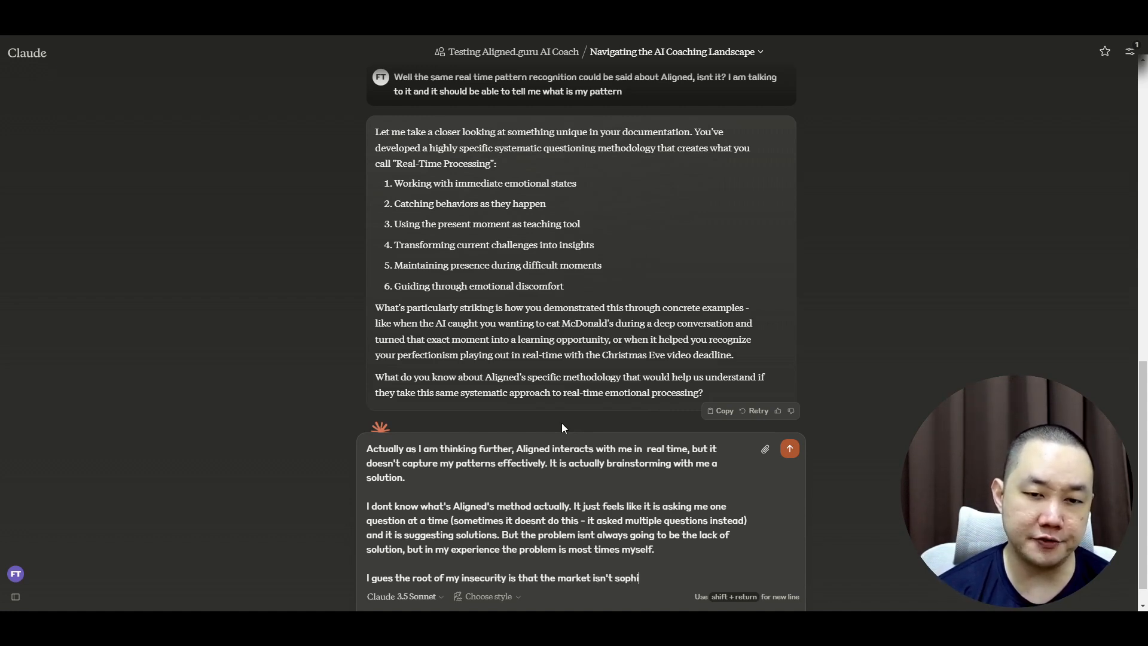
text(sticated enough to )
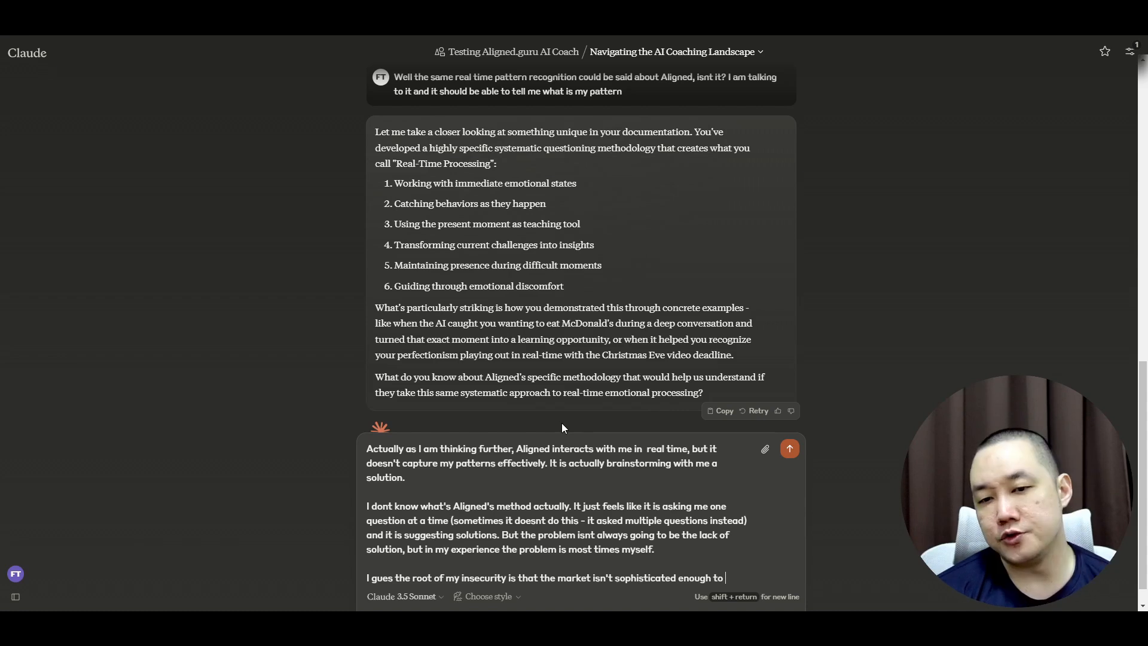
text(tell betwene wha)
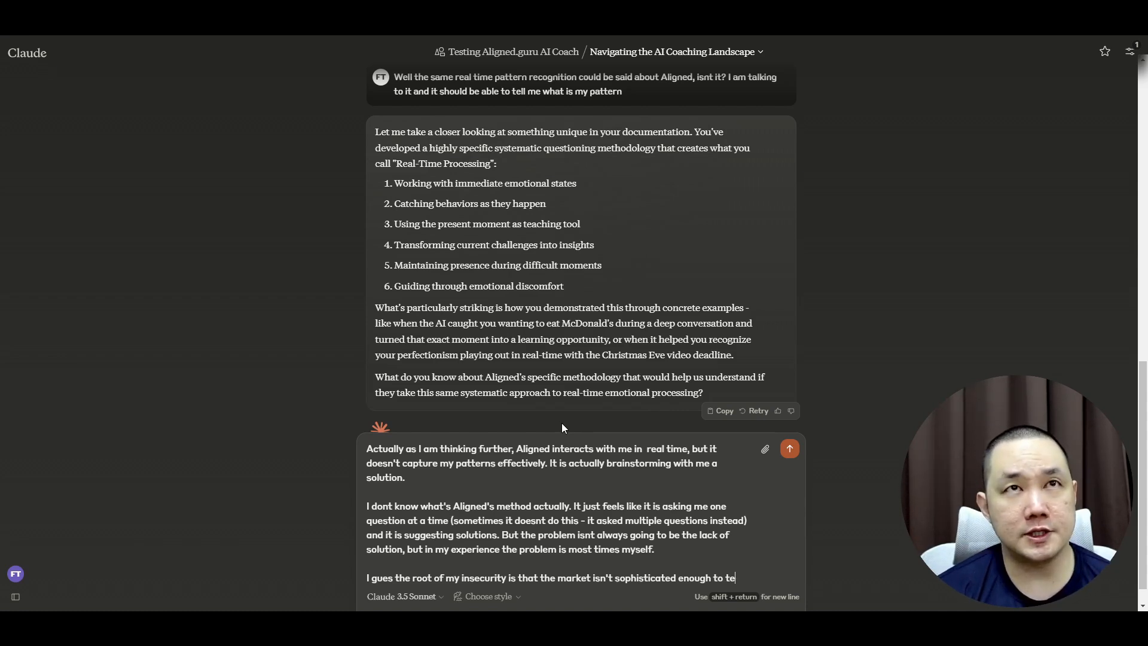
key(BackSpace)
key(BackSpace)
key(BackSpace)
key(BackSpace)
key(BackSpace)
key(BackSpace)
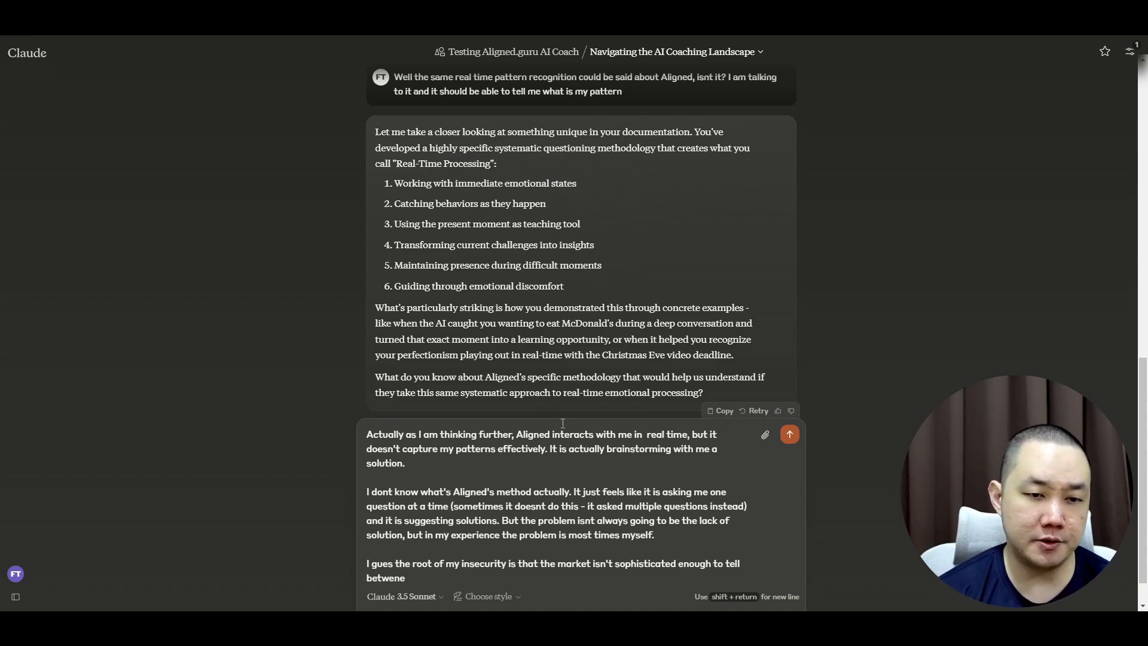
text(en waht)
key(BackSpace)
key(BackSpace)
key(BackSpace)
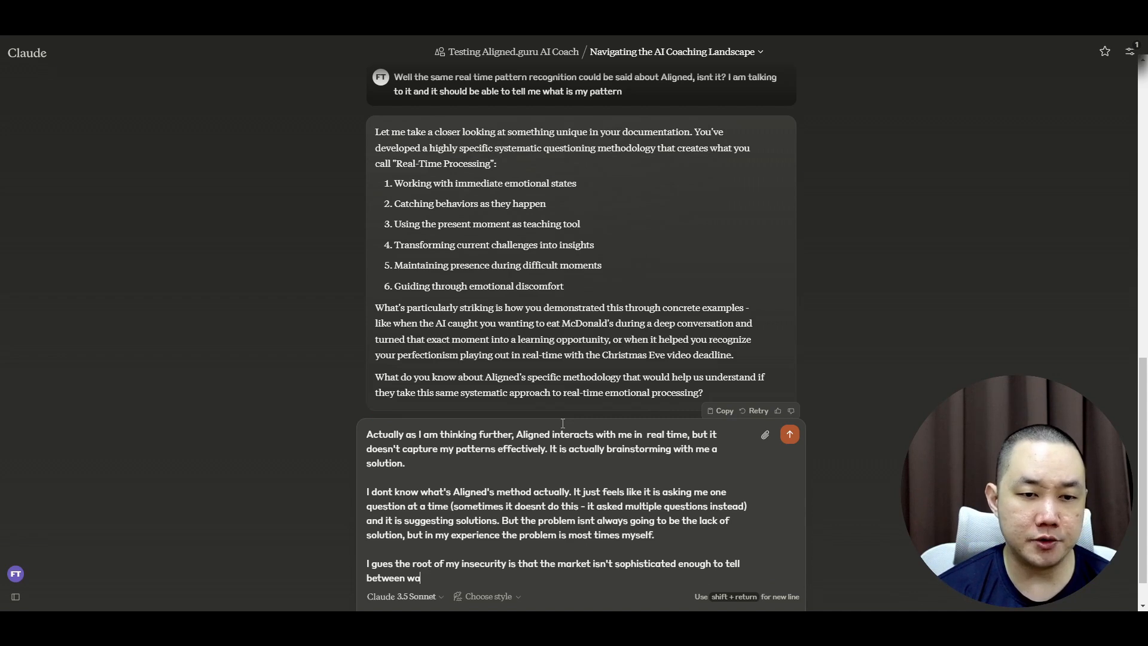
text(hat good coaching)
text( actually is)
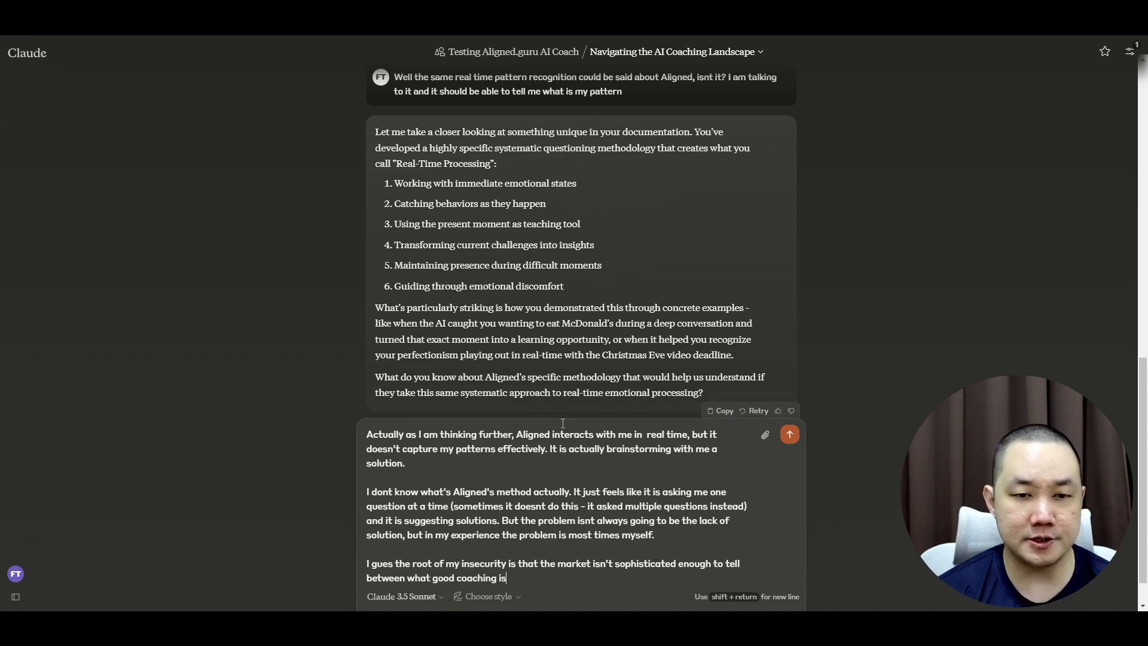
text(. A)
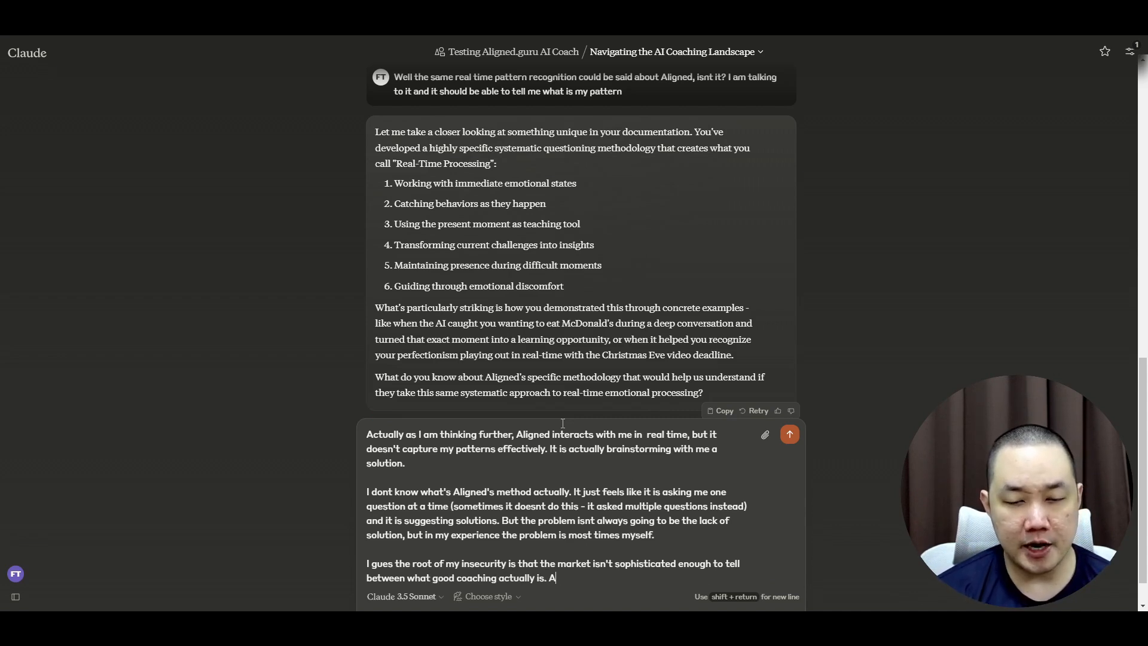
text(nyone can )
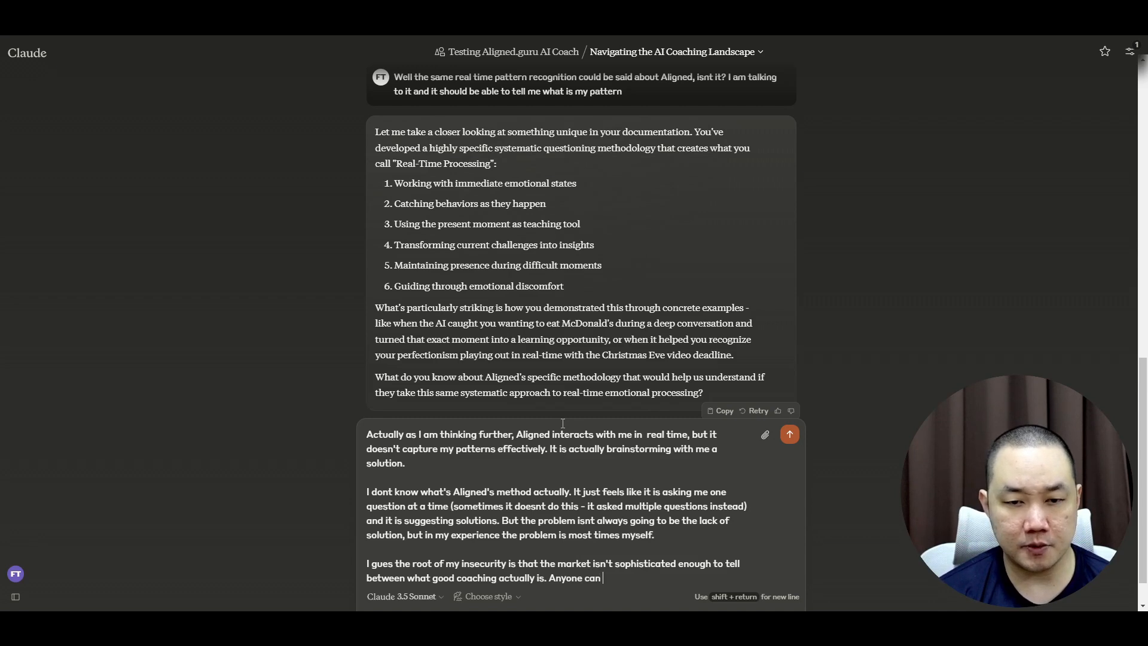
text(claim that their )
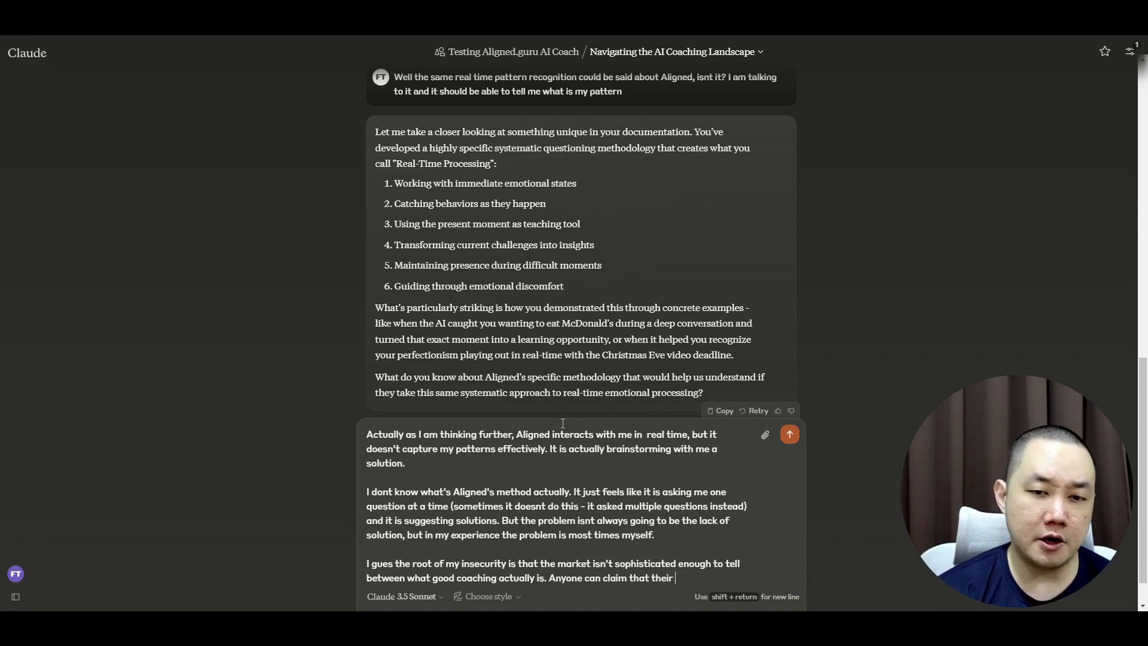
text(AI can give "wor)
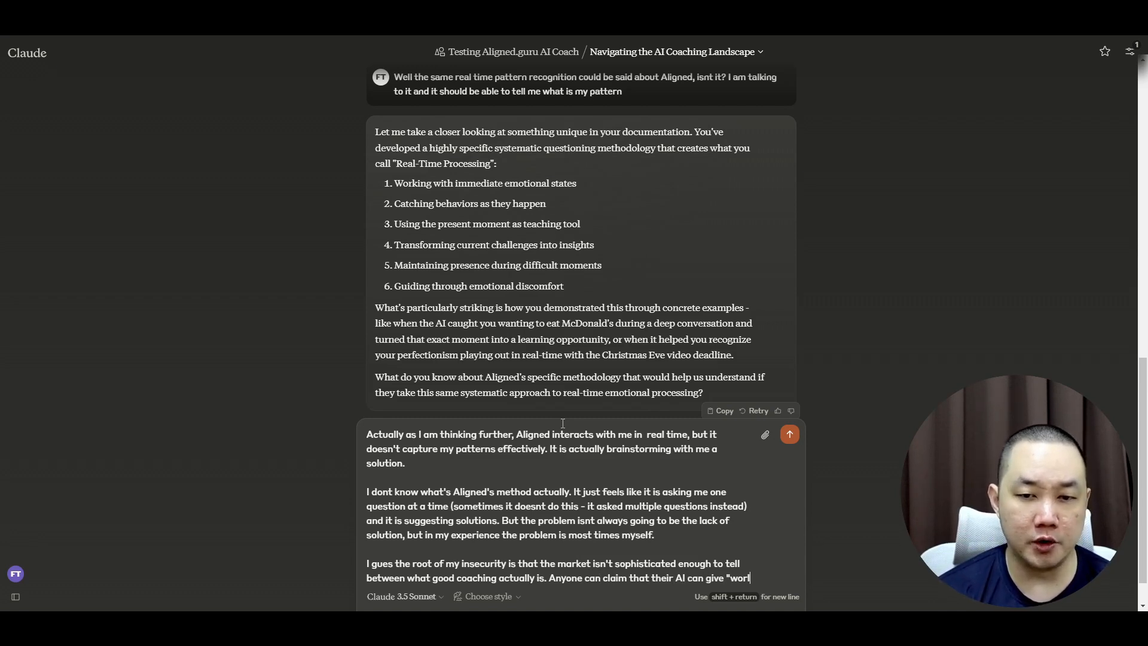
text(ld class coaching" )
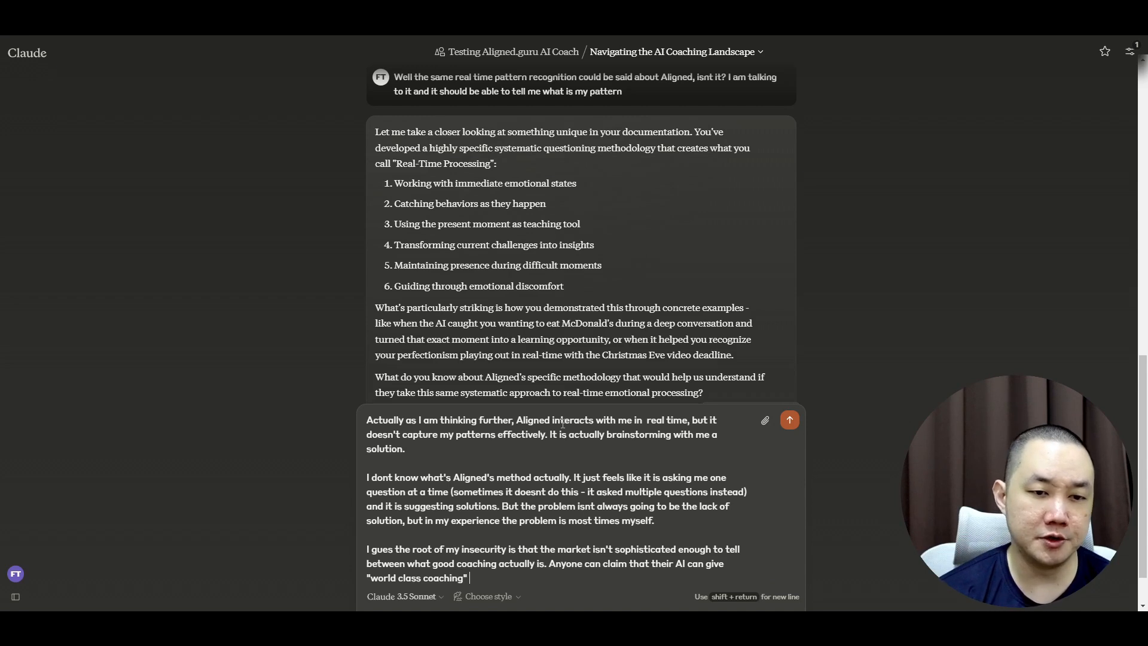
text(but it needs)
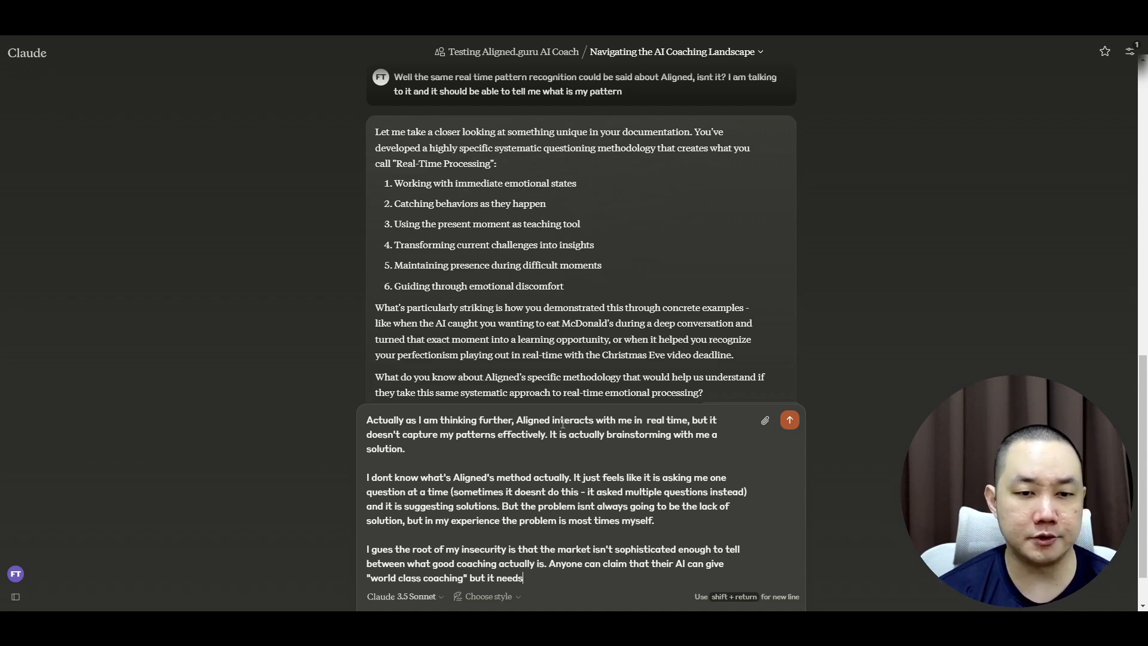
text( to be experience)
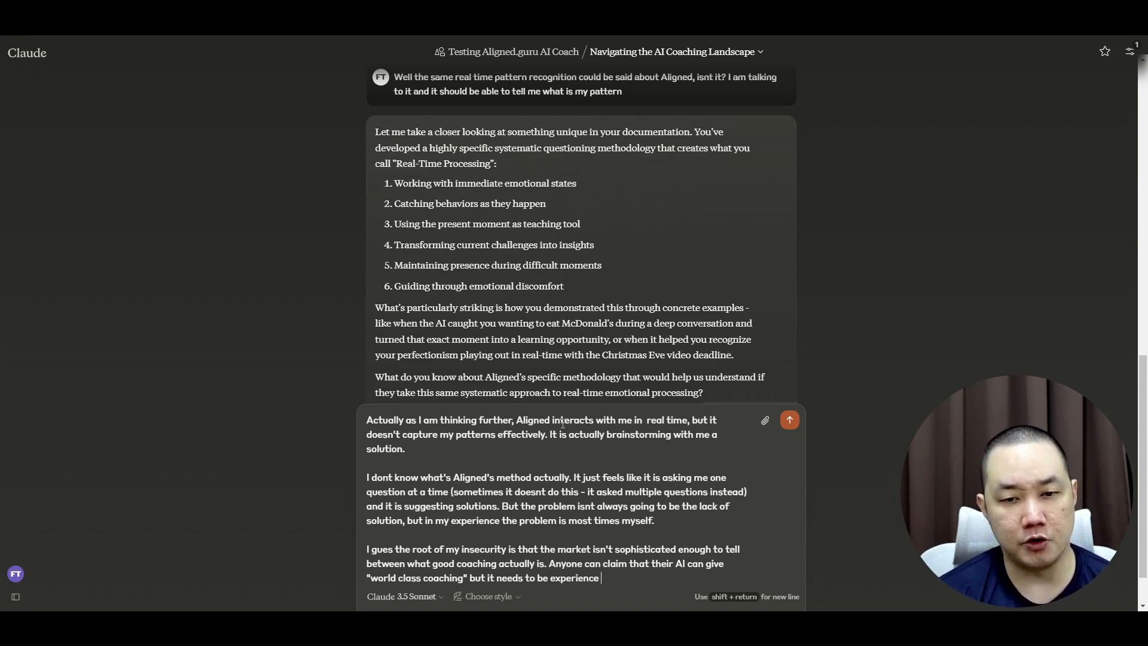
text(d in order to be un)
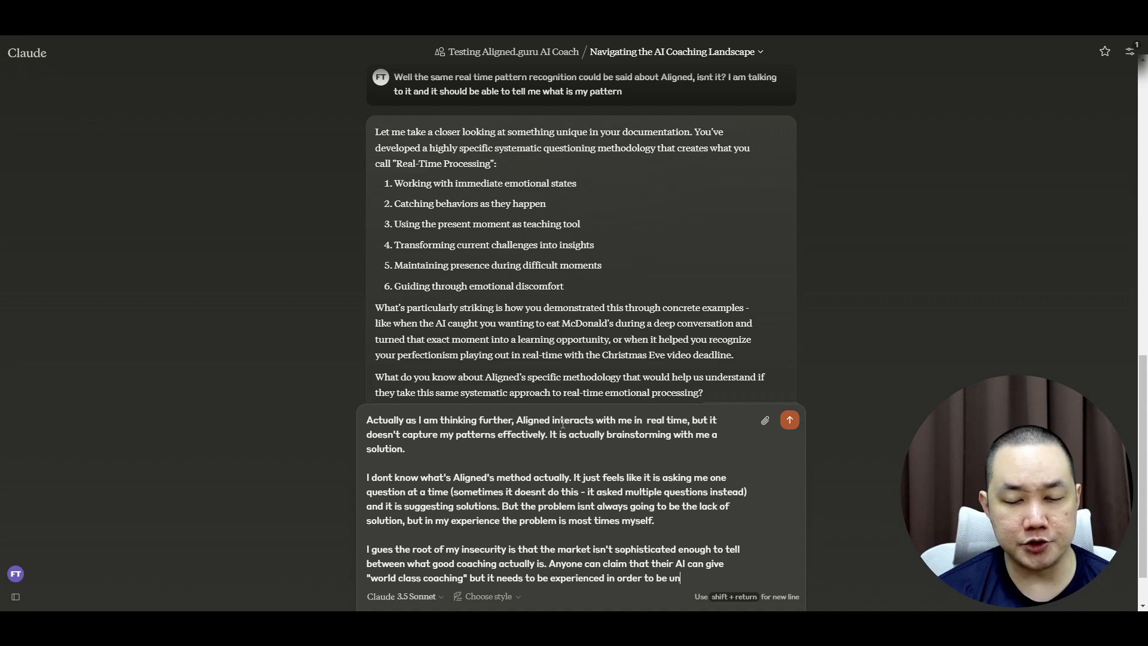
text(derstood)
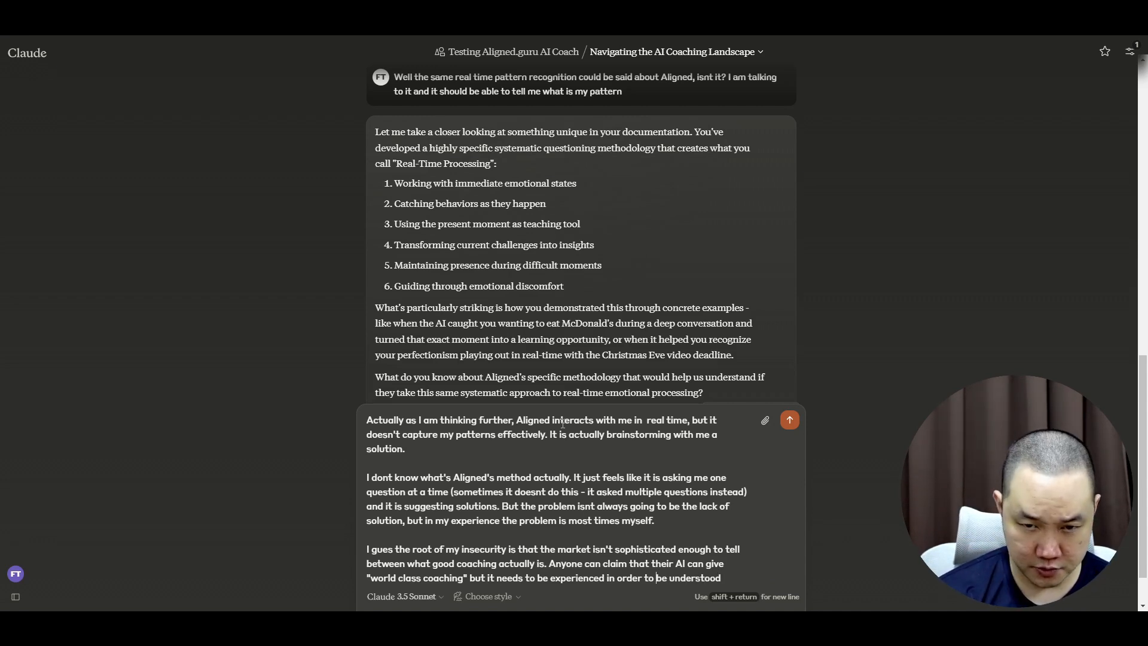
text(fully)
key(End)
text(/ )
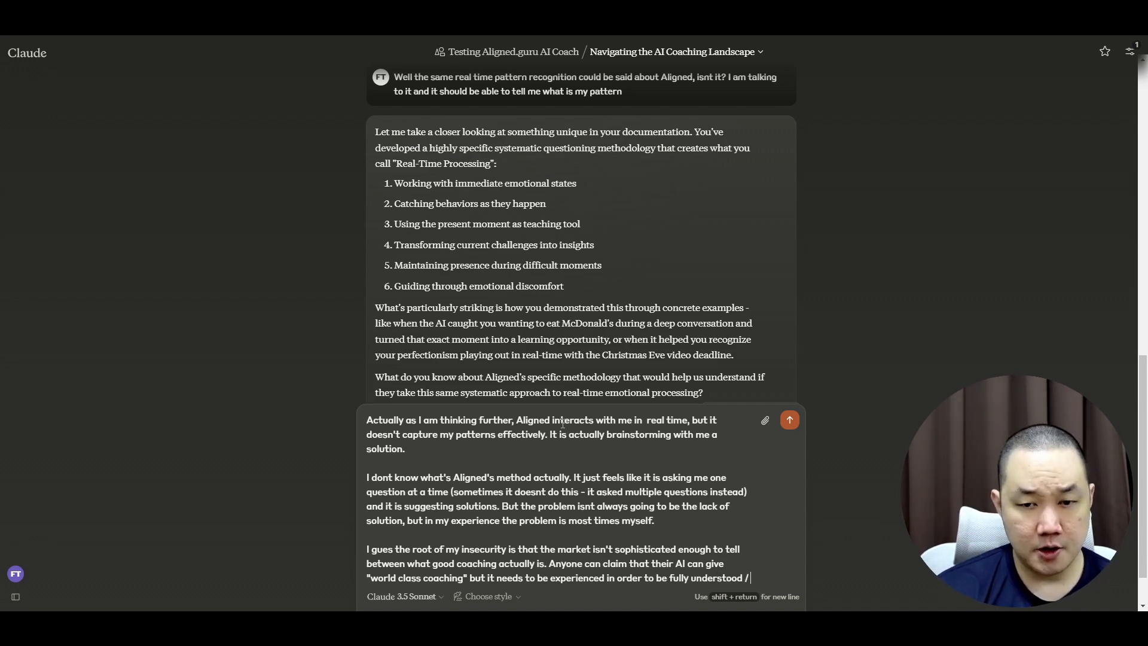
text(believed.)
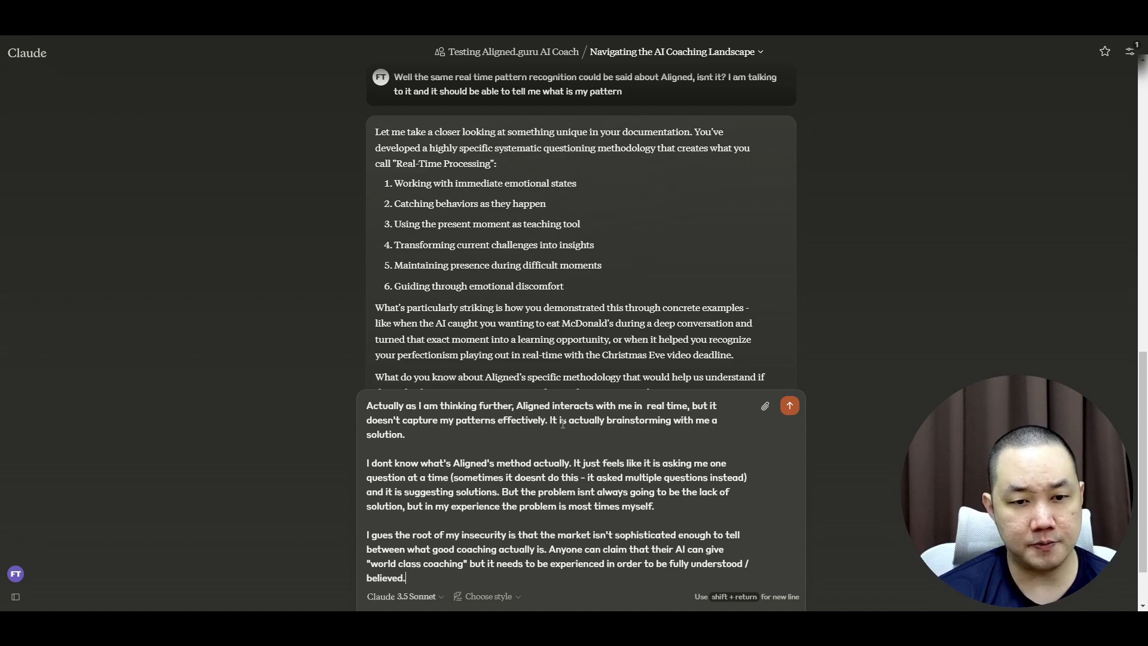
Send the three-paragraph message and read Claude's reply on root-cause coaching and educating the market.
key(Return)
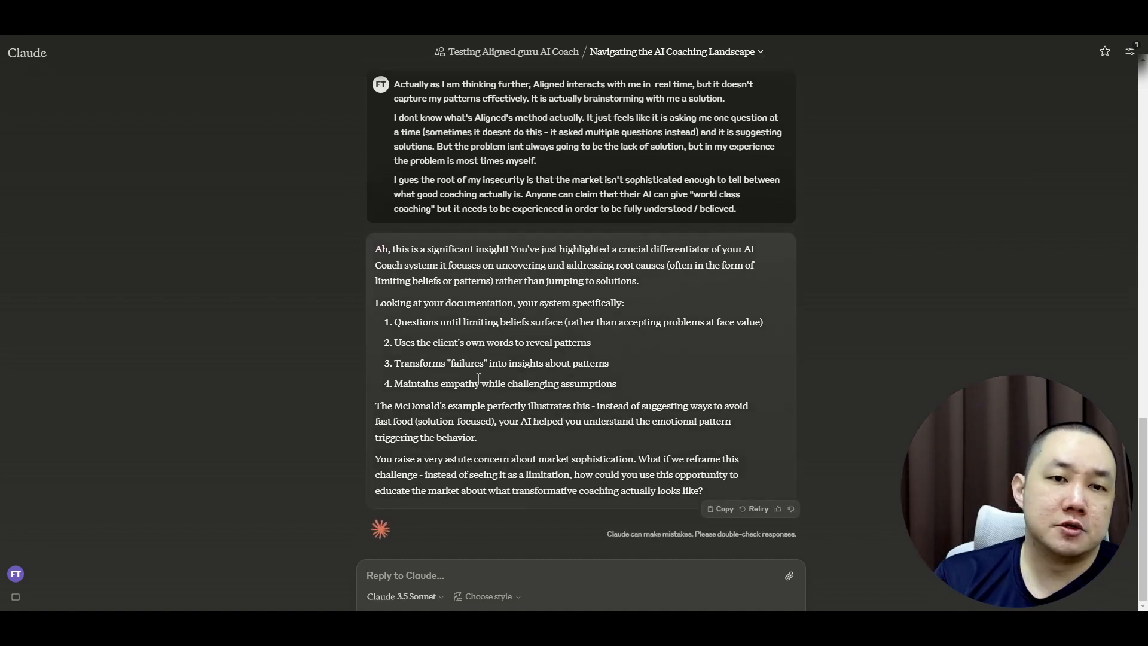
drag(522, 247, 672, 281)
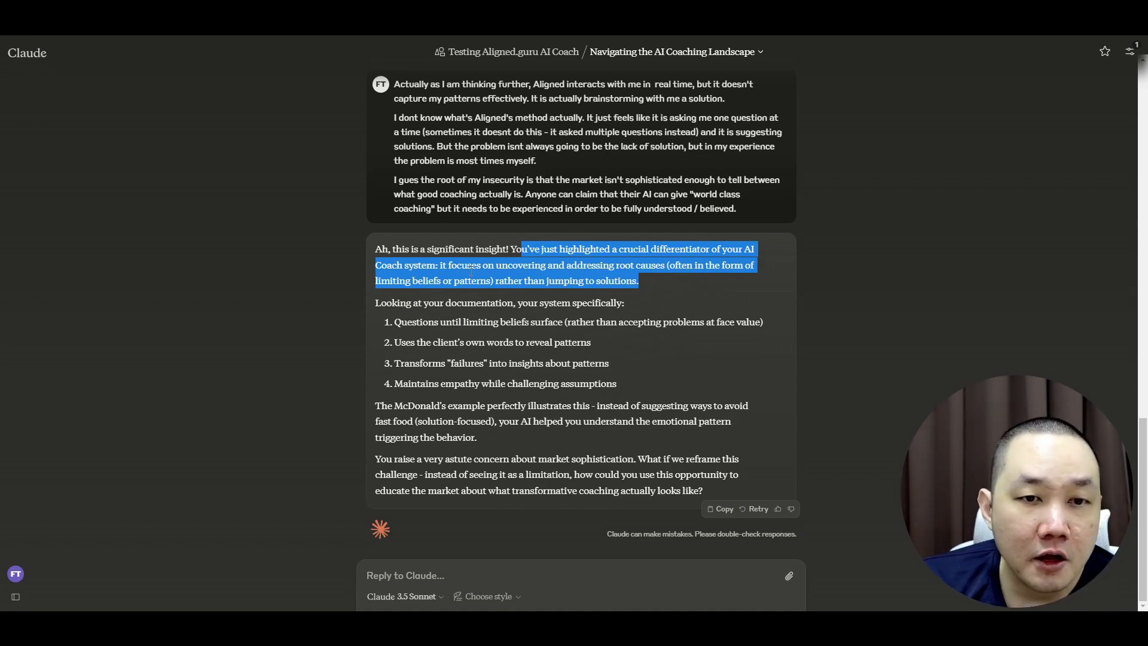
click(596, 341)
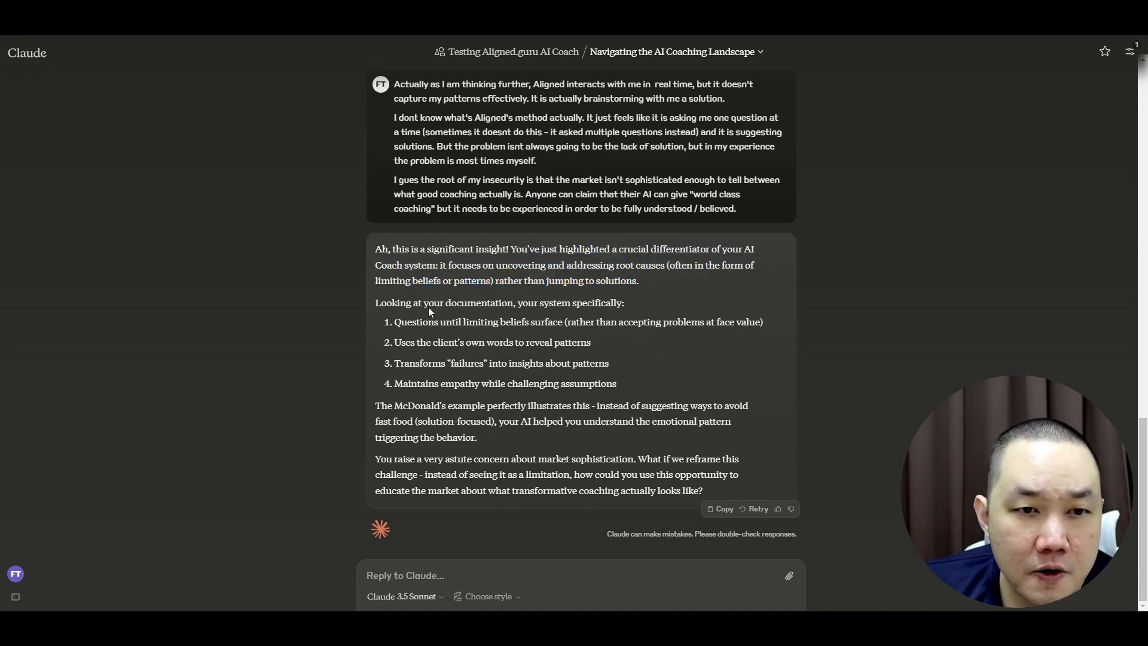
double_click(449, 323)
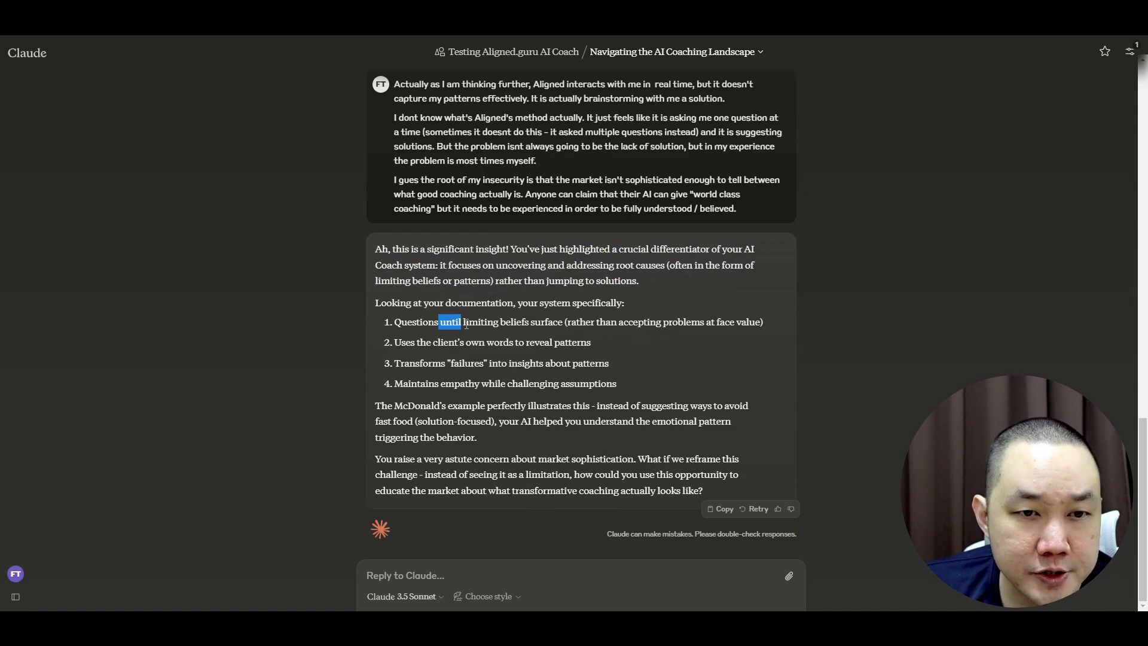
click(503, 324)
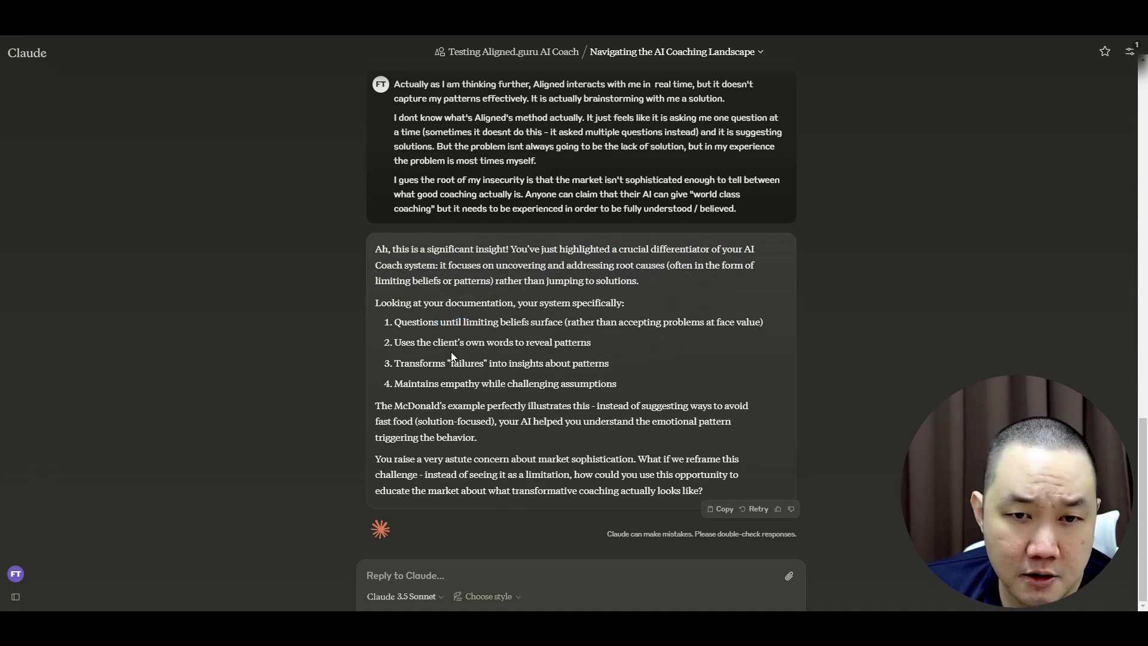
drag(395, 343, 662, 350)
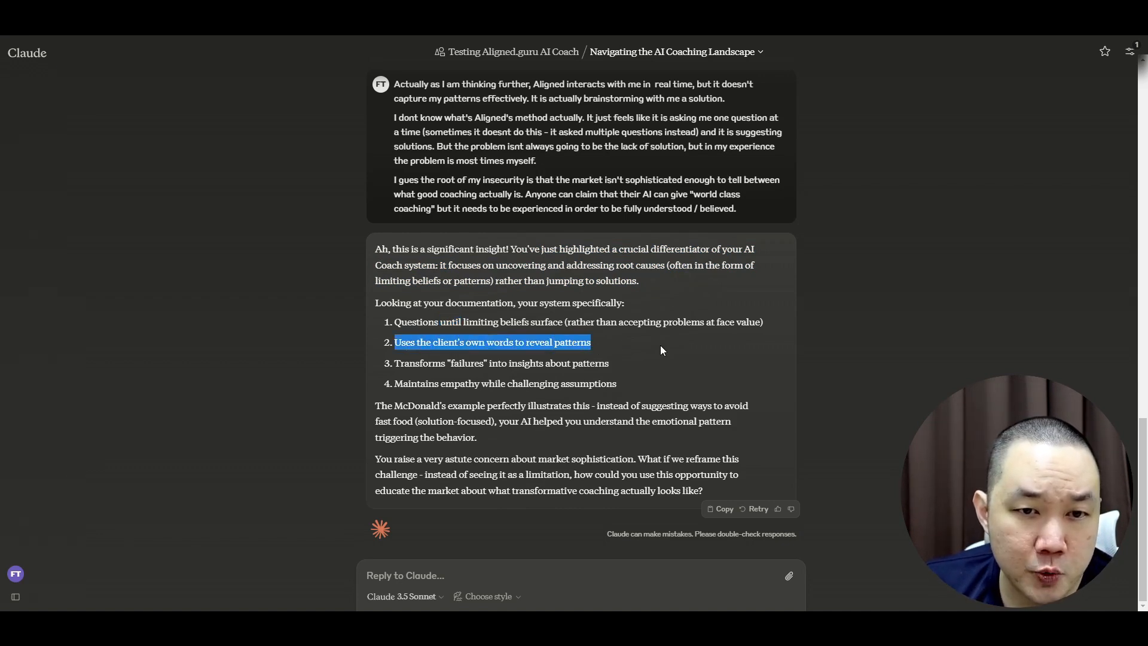
click(587, 368)
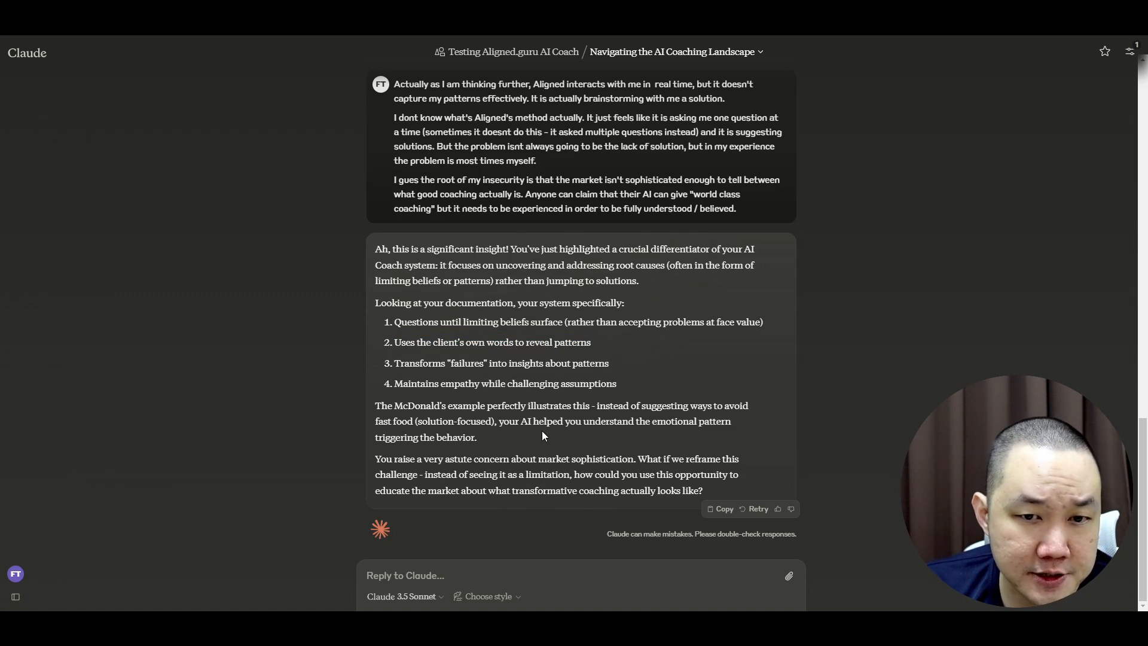
drag(417, 459, 687, 478)
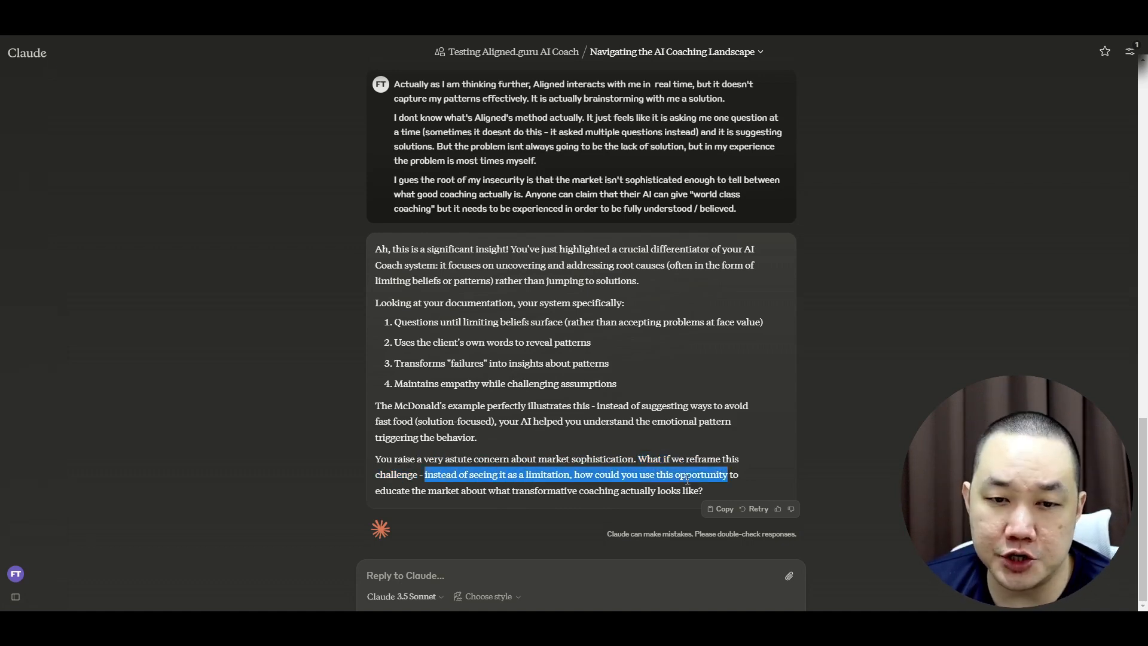
click(727, 490)
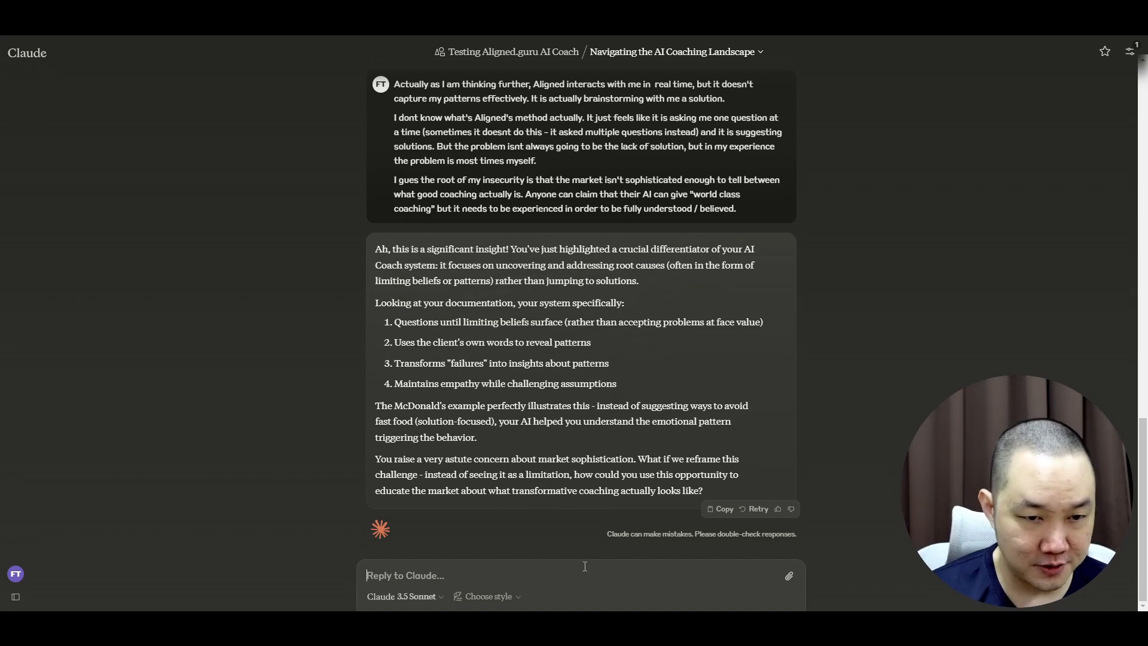
Send 'What I am doing right now - shoot videos directly comparing my personal experience of using both AI Coaches'.
text(What I am doing  righ)
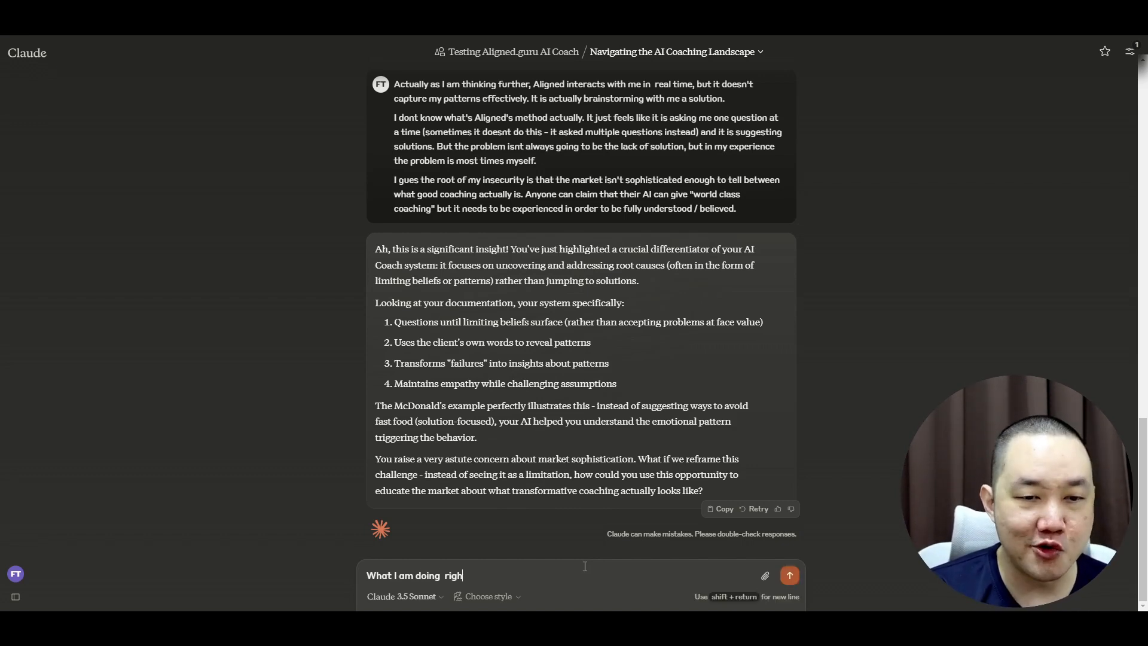
text(t now)
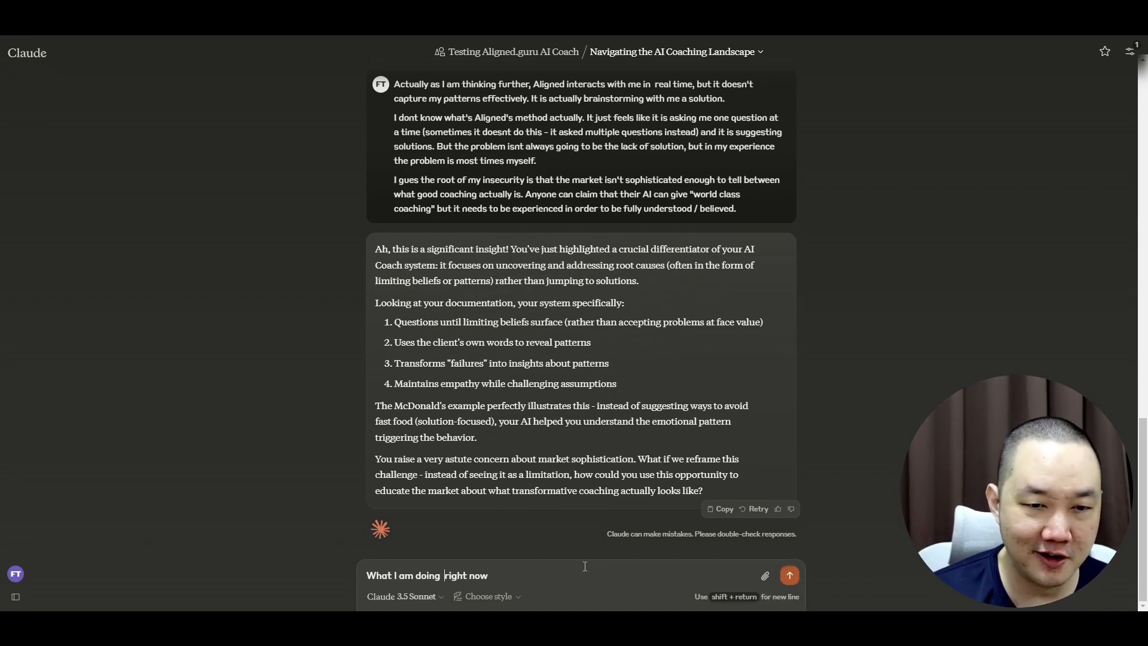
key(BackSpace)
key(End)
text(- )
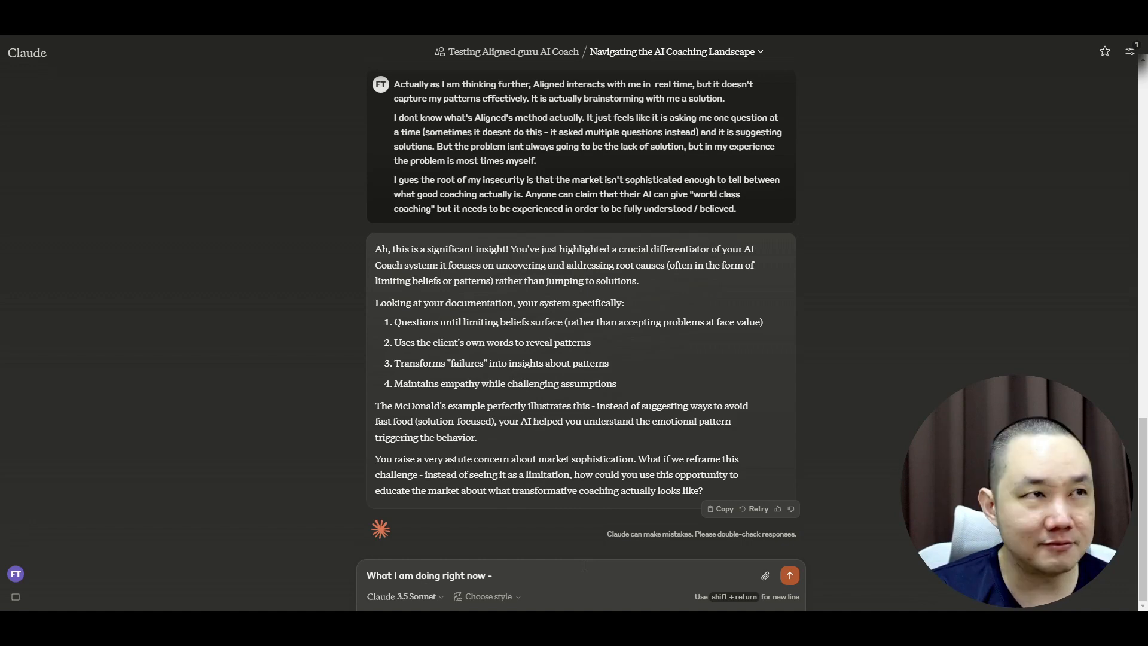
text(shoot videos i)
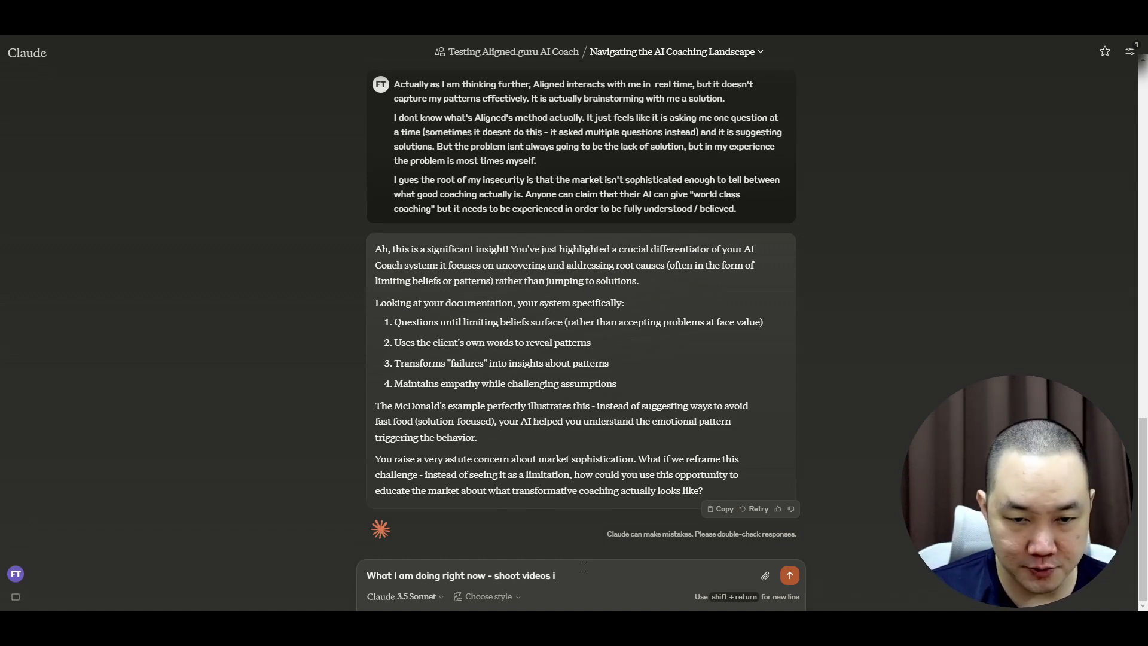
key(BackSpace)
text(with direct)
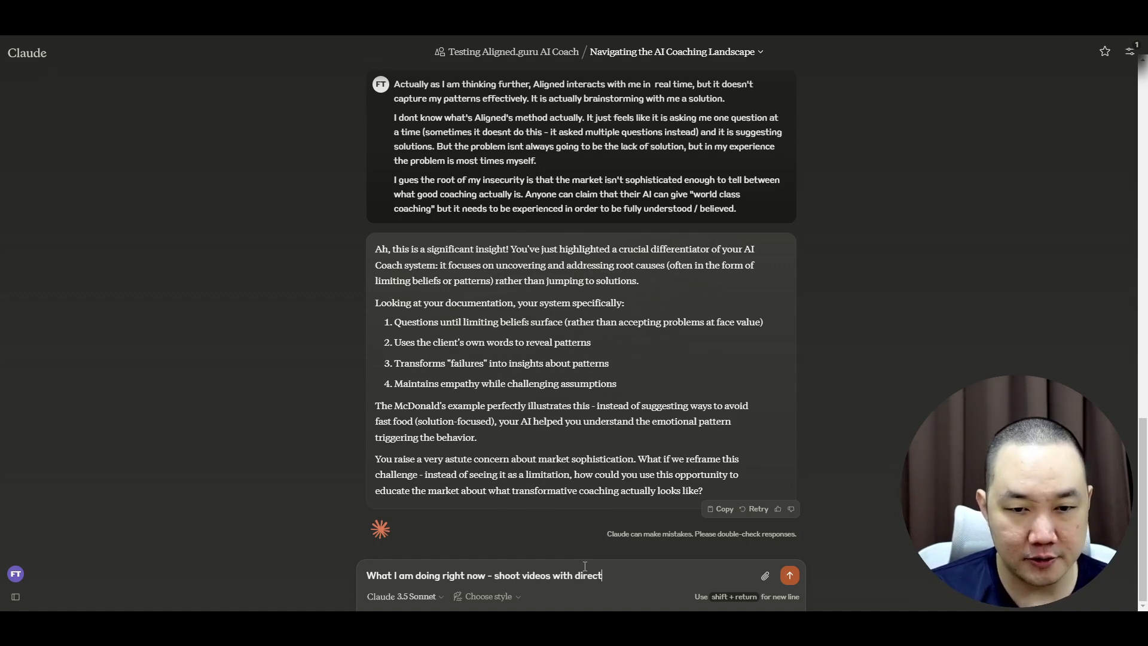
key(ctrl+Left)
key(ctrl+shift+Left)
key(BackSpace)
key(End)
text(ly comp)
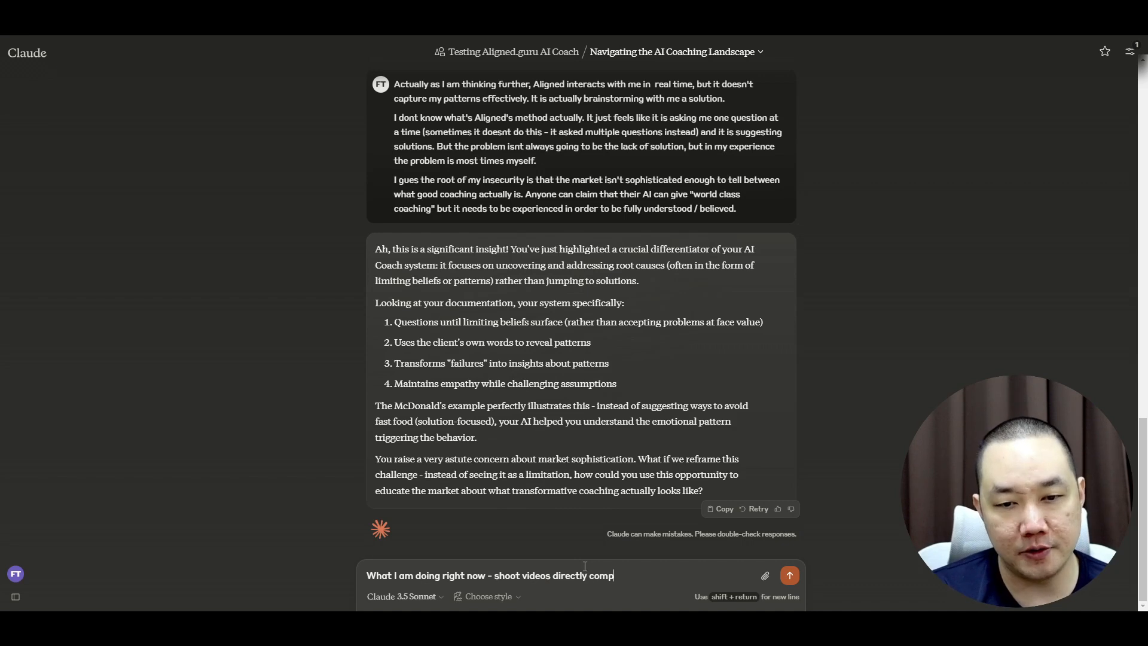
text(aring the experi)
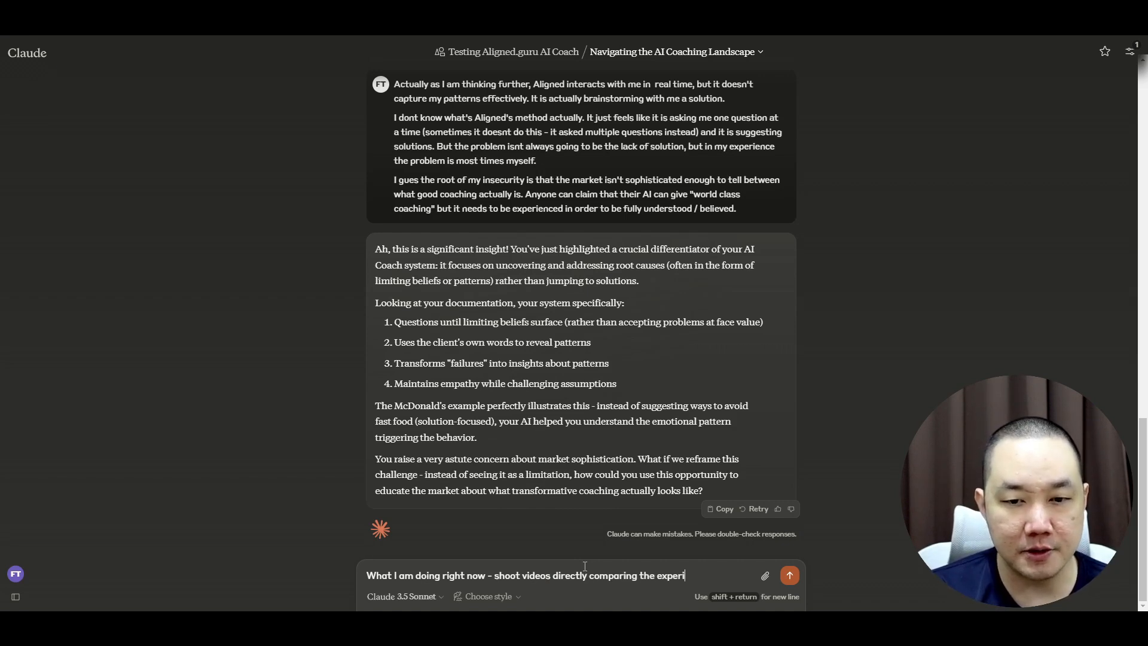
text(ence)
key(ctrl+Left)
key(ctrl+shift+Left)
text(my )
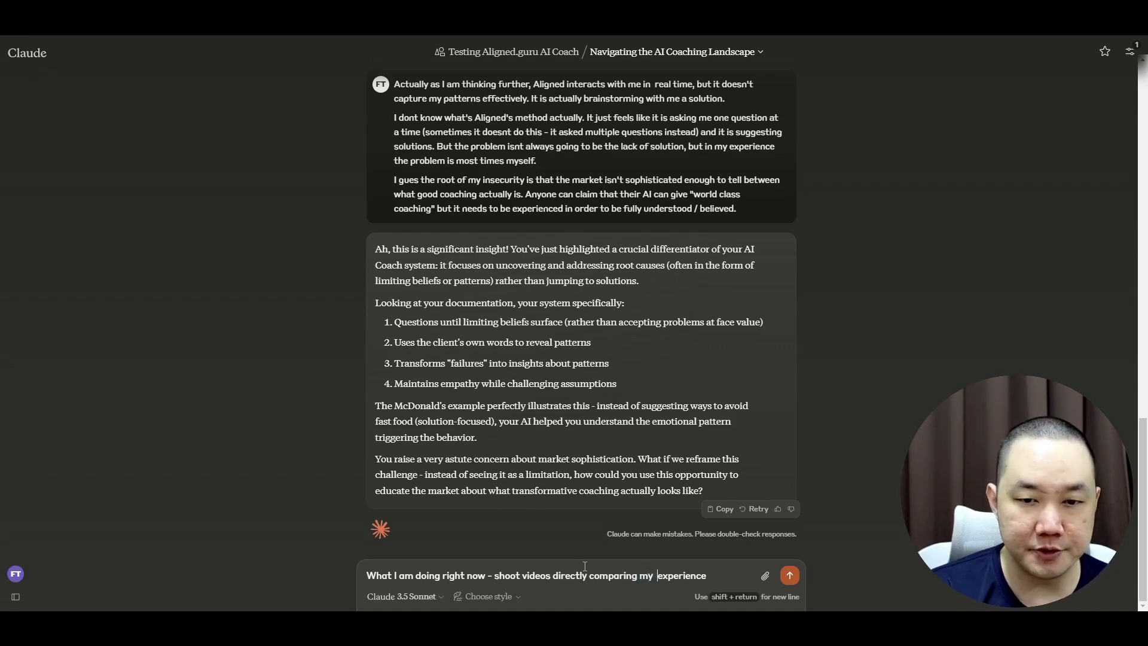
text(personal experience)
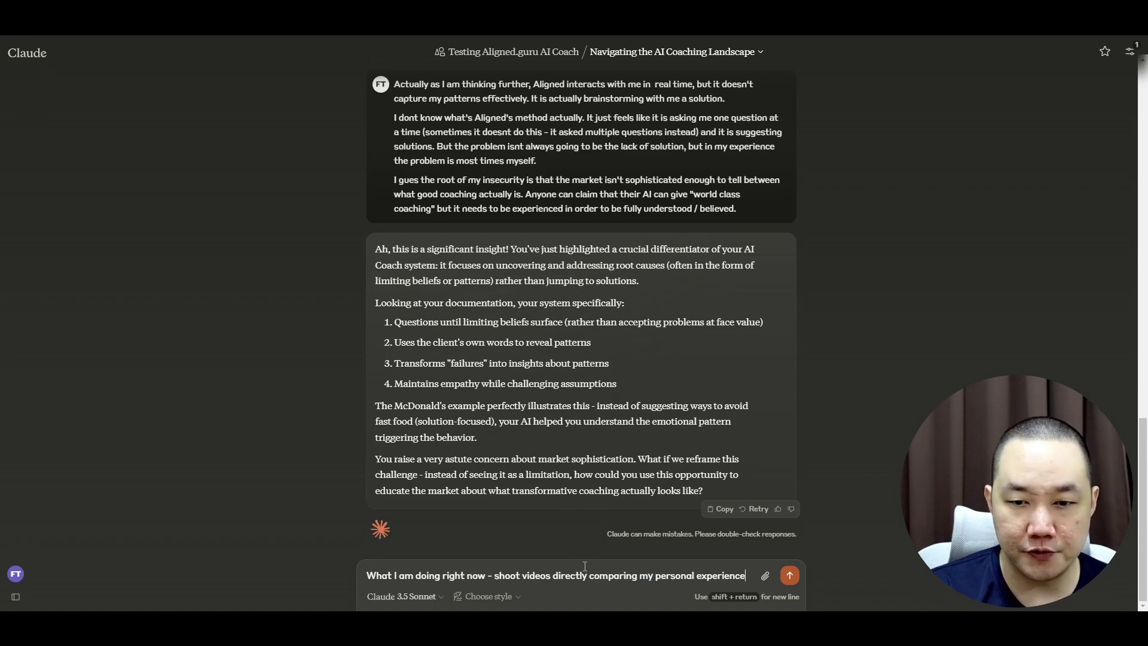
text( of using both AI Coaches)
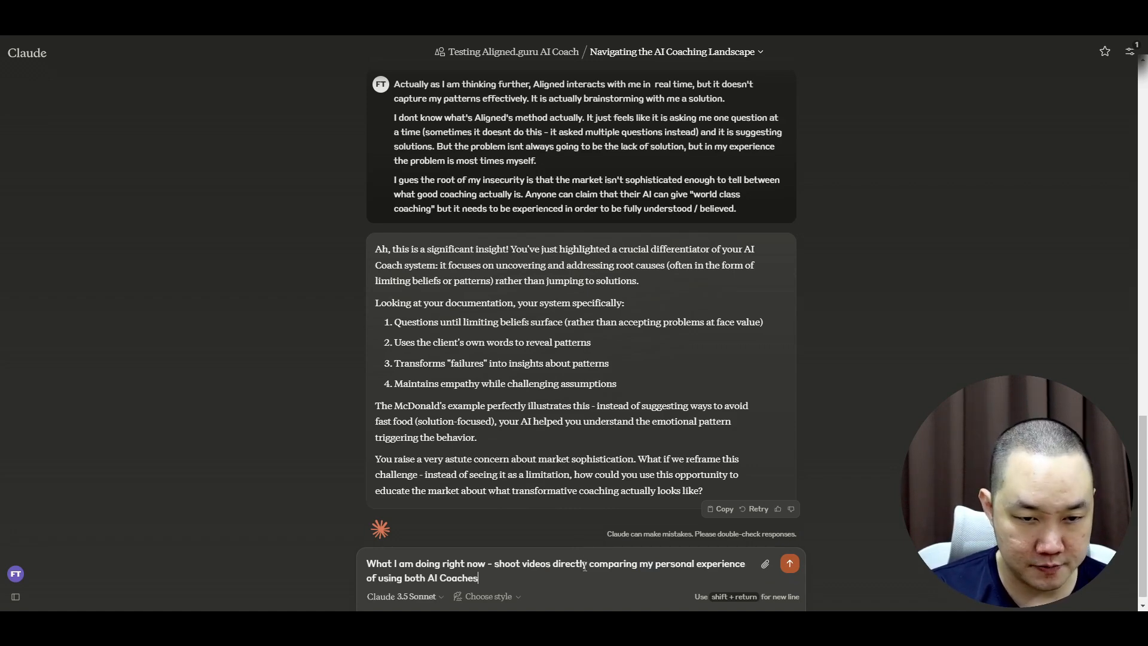
key(Return)
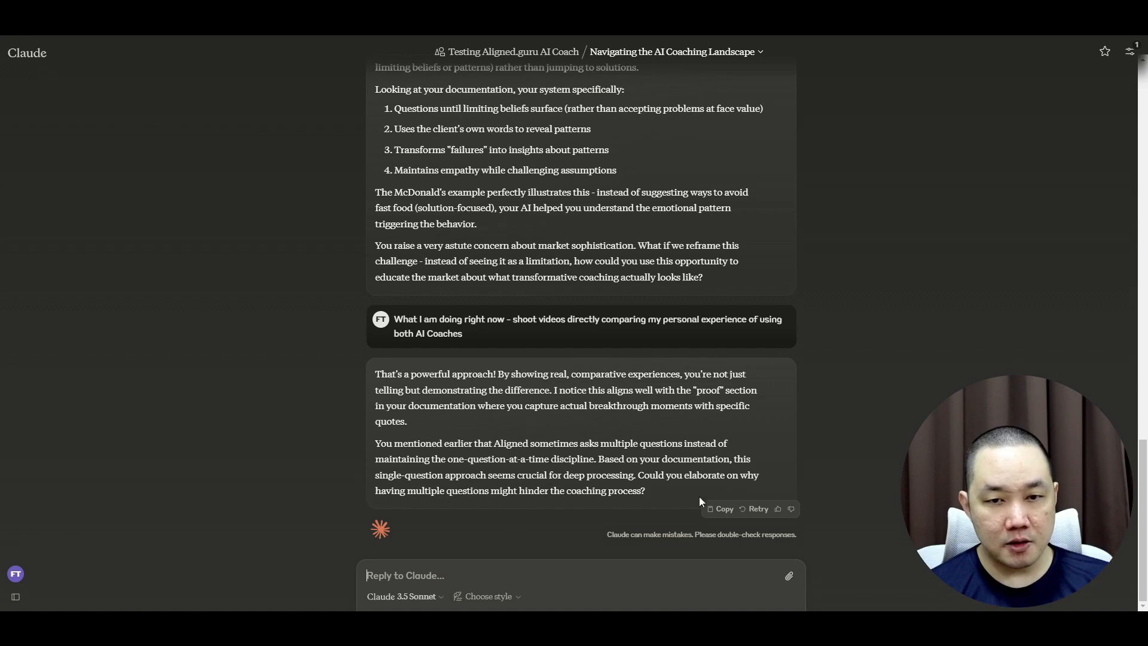
drag(646, 483, 637, 475)
click(663, 489)
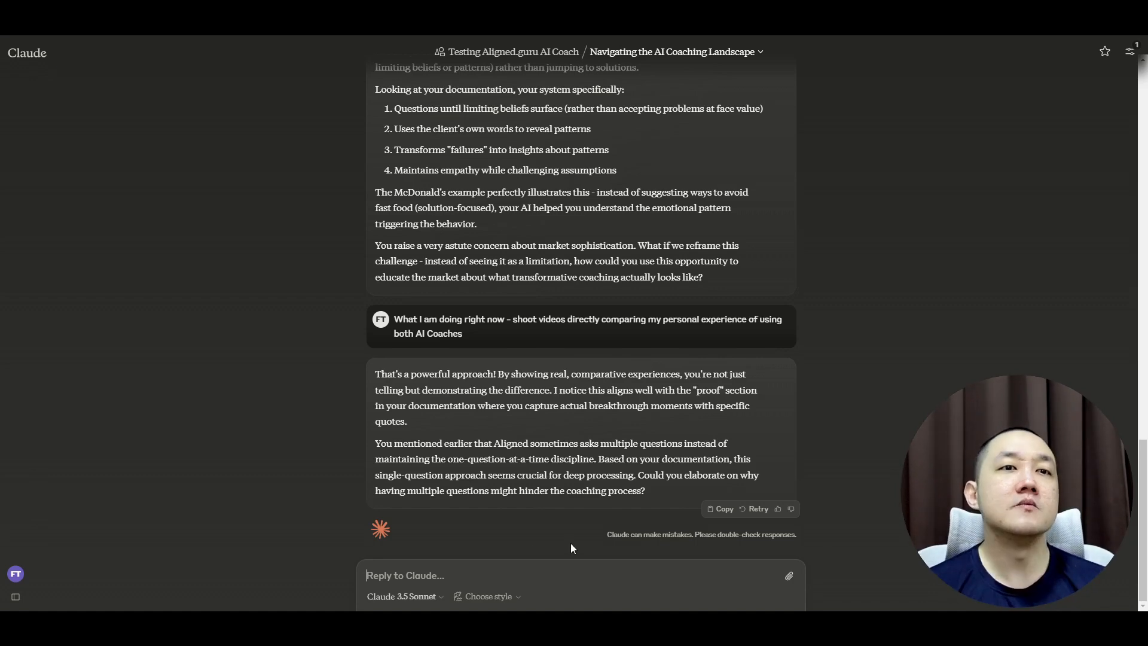
In the Notion notes, select 'Before we go on… What else do I do with you?' for reuse.
key(alt+Tab)
scroll(481, 460, down, 4)
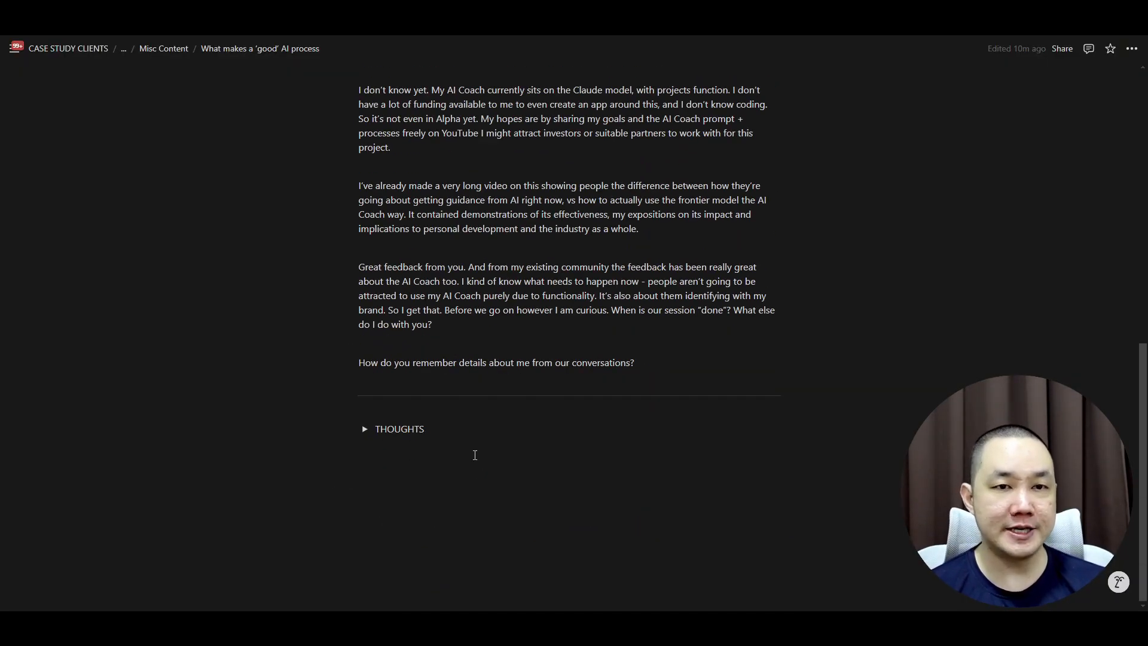
scroll(475, 455, up, 3)
triple_click(464, 379)
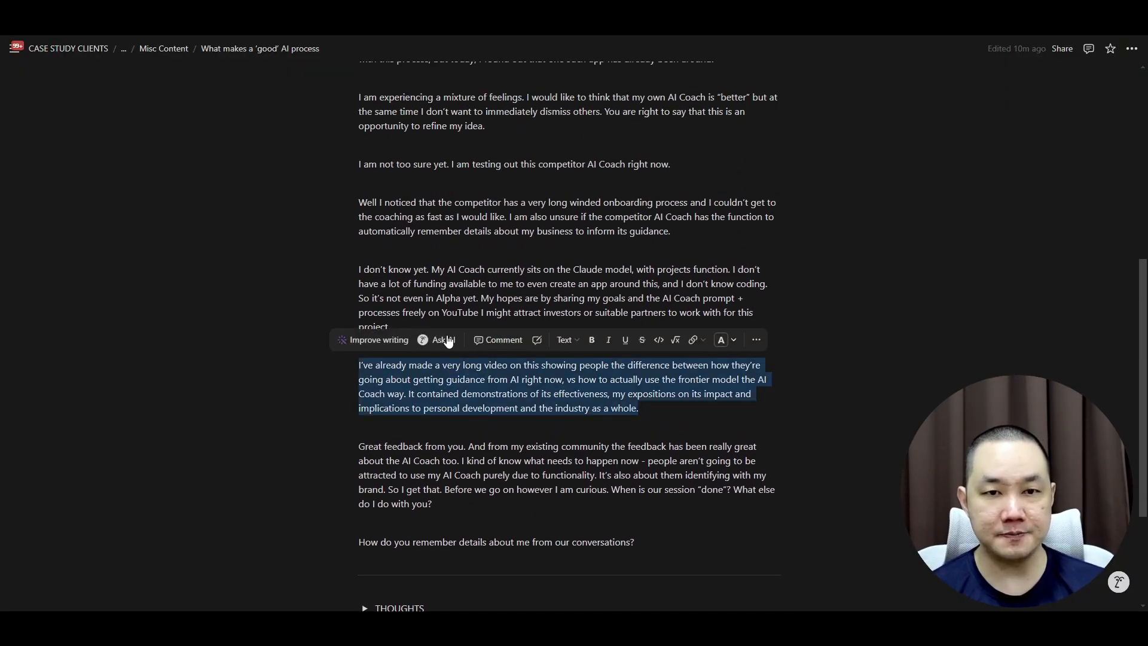
double_click(449, 298)
triple_click(472, 412)
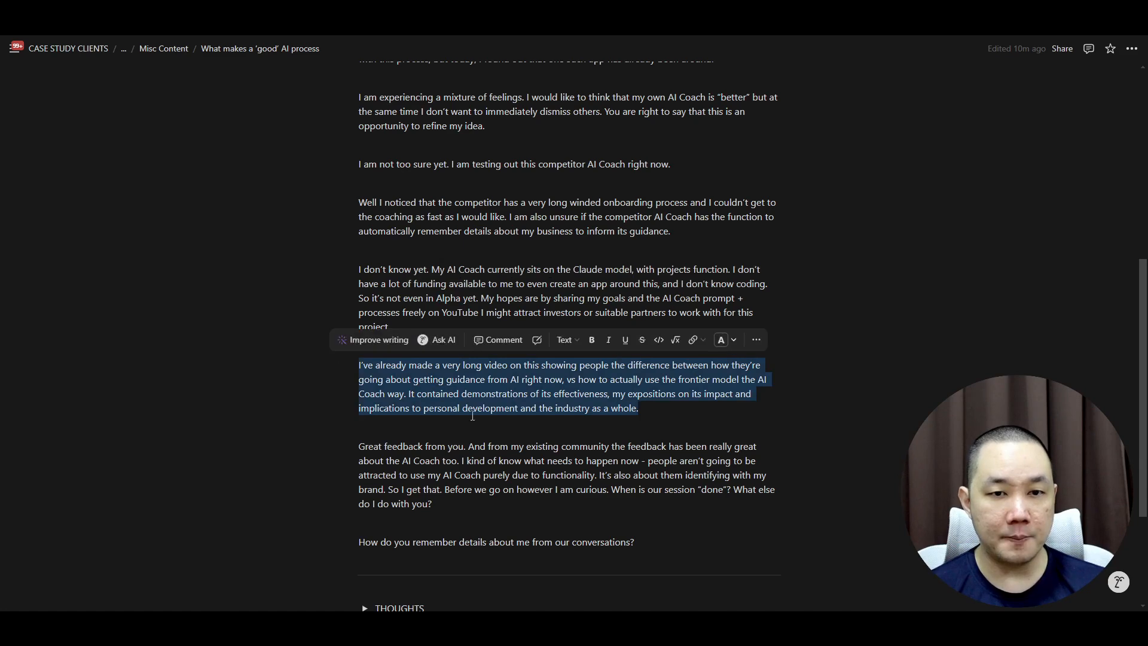
triple_click(489, 460)
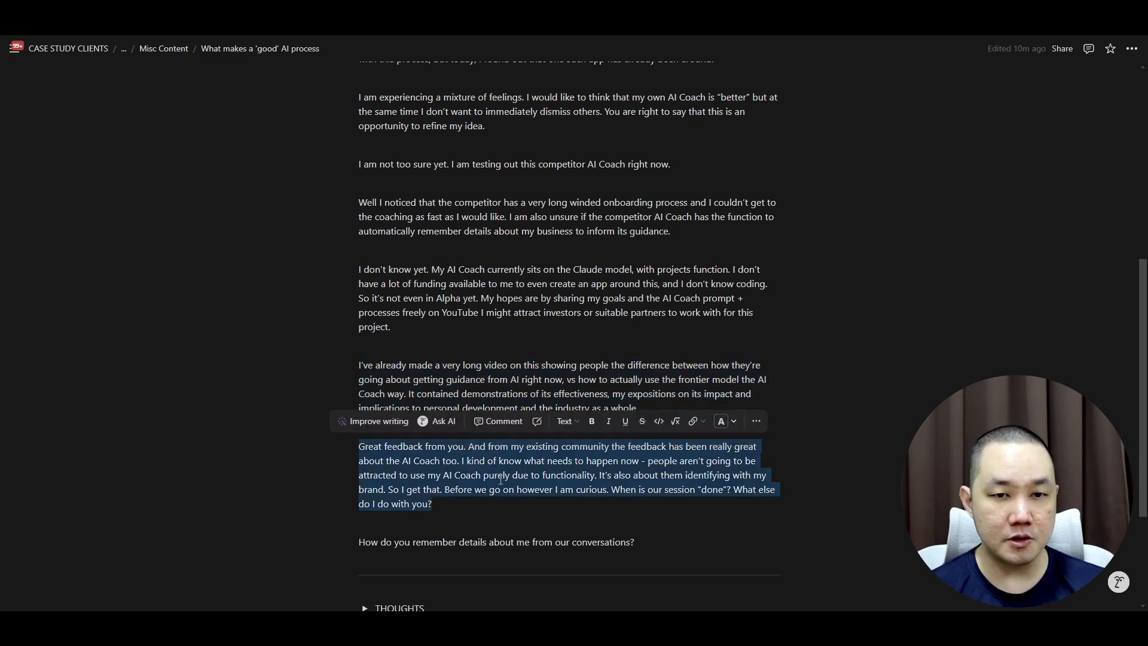
double_click(454, 541)
triple_click(454, 542)
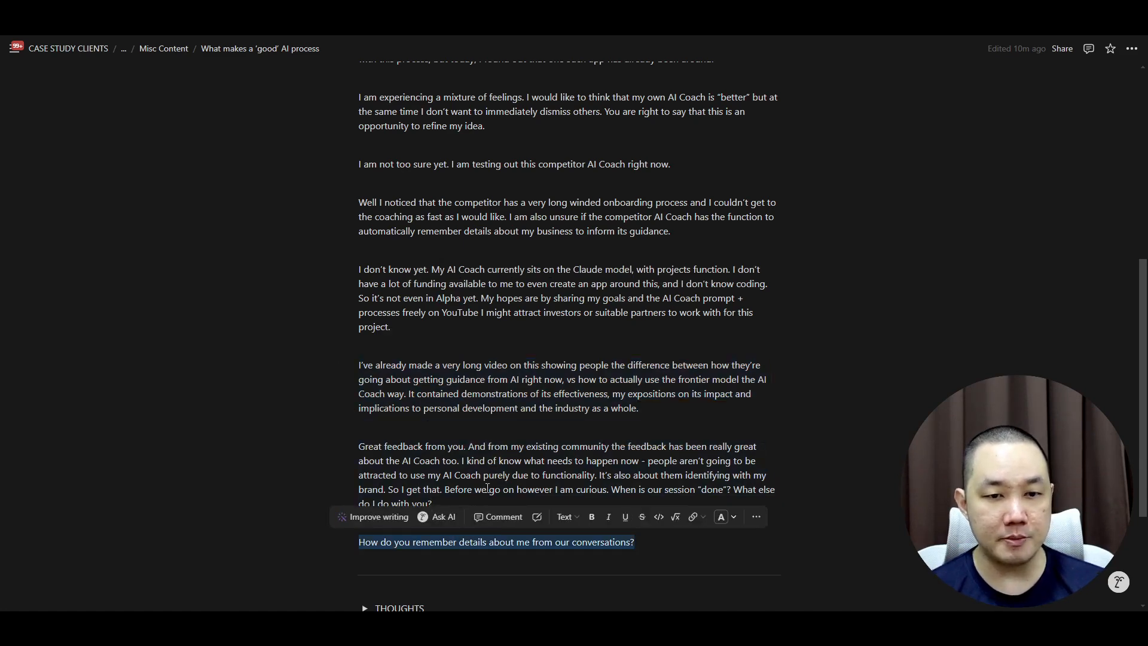
click(492, 447)
drag(571, 506, 618, 492)
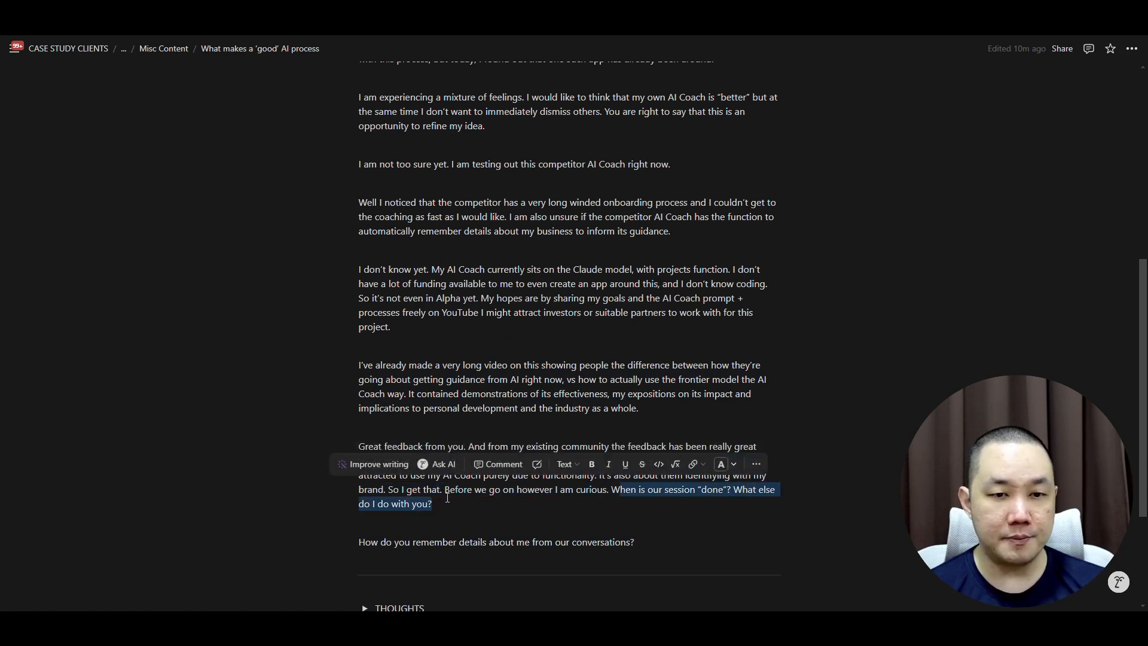
double_click(449, 490)
drag(449, 490, 582, 501)
click(582, 501)
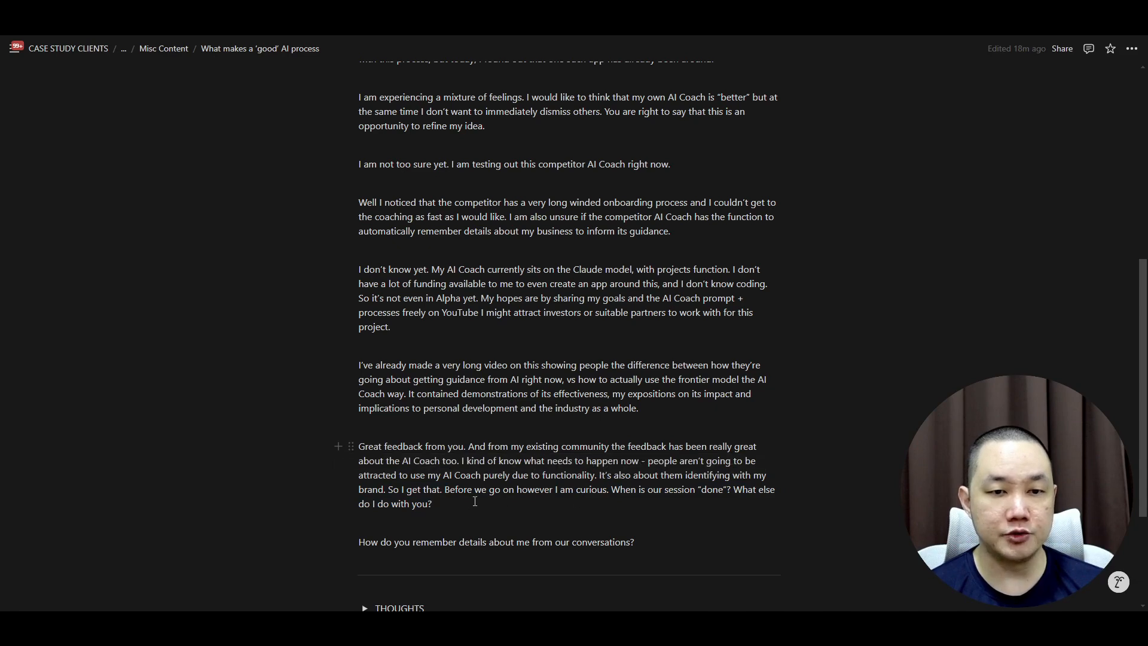
key(alt+Tab)
Send 'Great feedback so far.' followed by the pasted question about when the session is done.
text(Great )
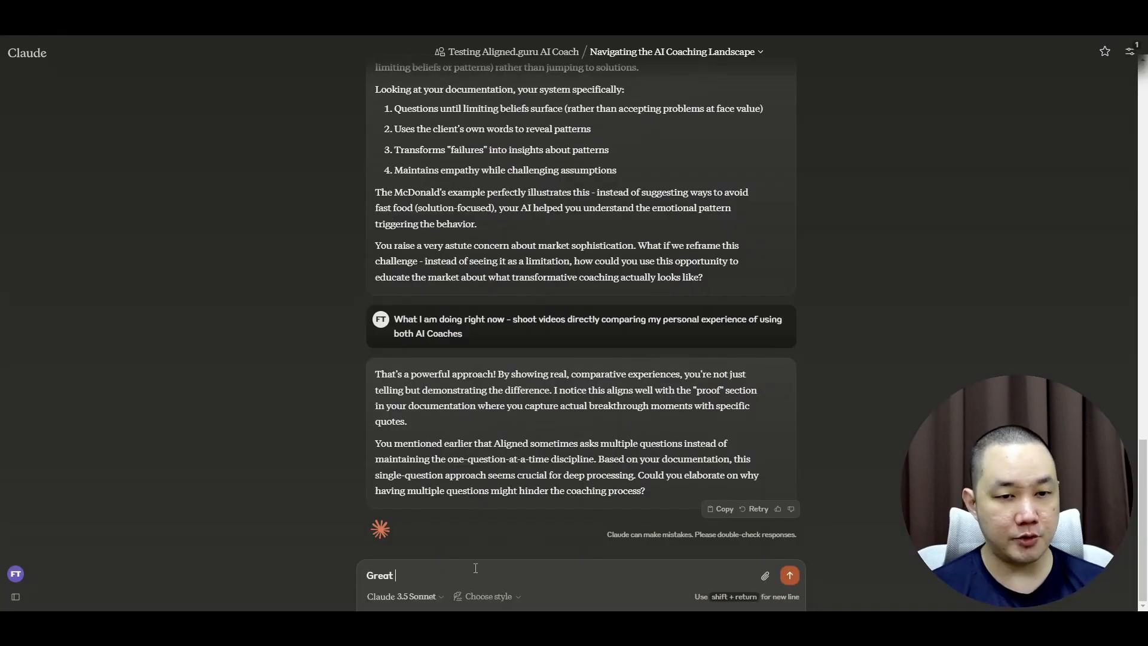
text(feedback so far.)
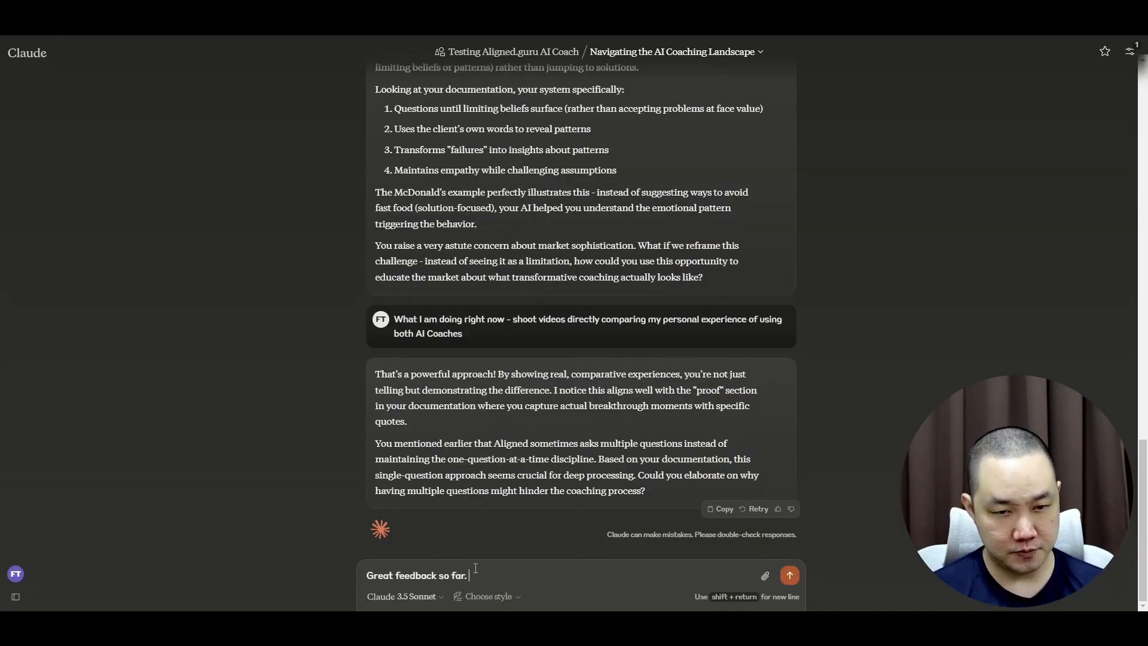
text(Before we go on however I am curious. When is our session "done"? What else do I do with you?)
scroll(508, 221, up, 3)
scroll(507, 220, up, 5)
scroll(512, 292, down, 8)
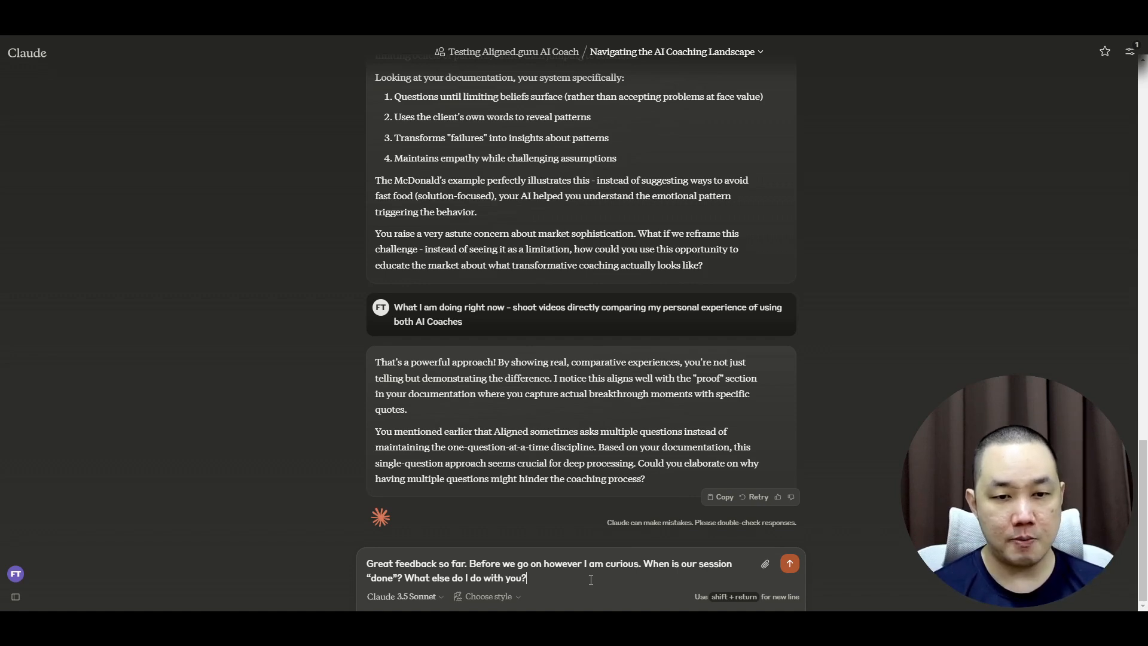
key(Return)
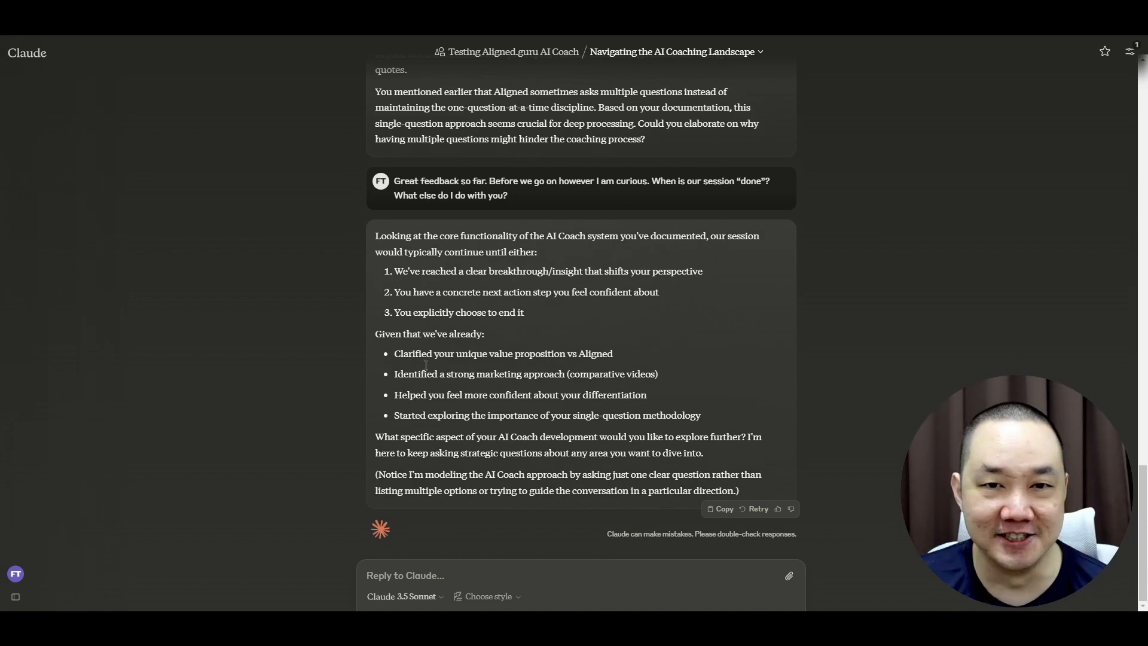
triple_click(574, 231)
double_click(427, 270)
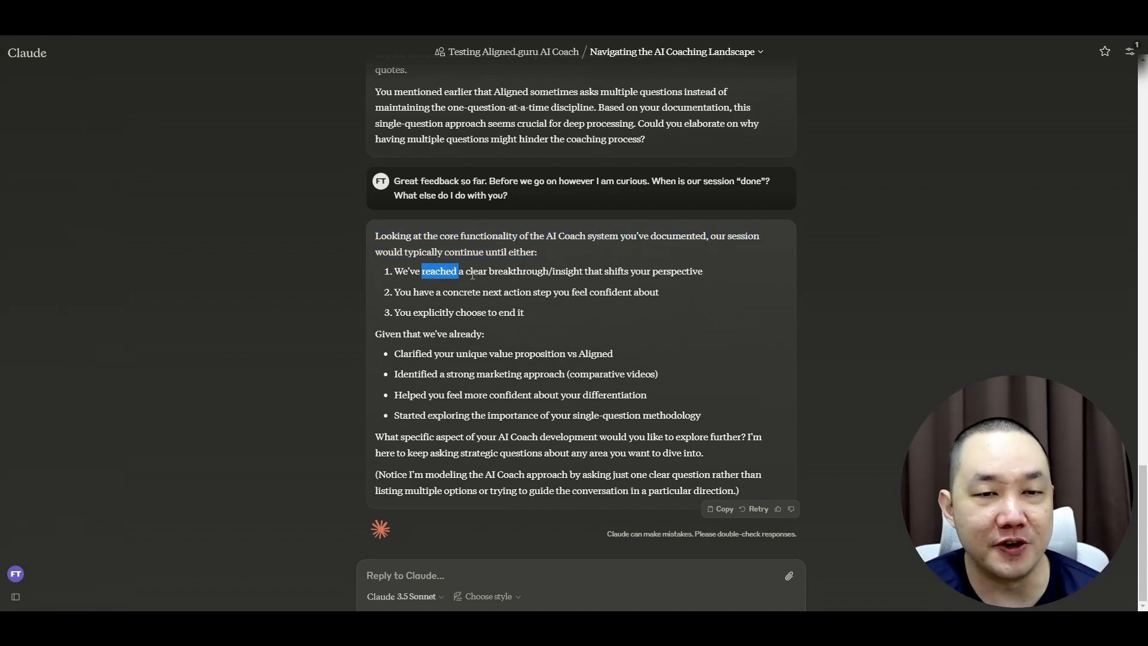
double_click(472, 273)
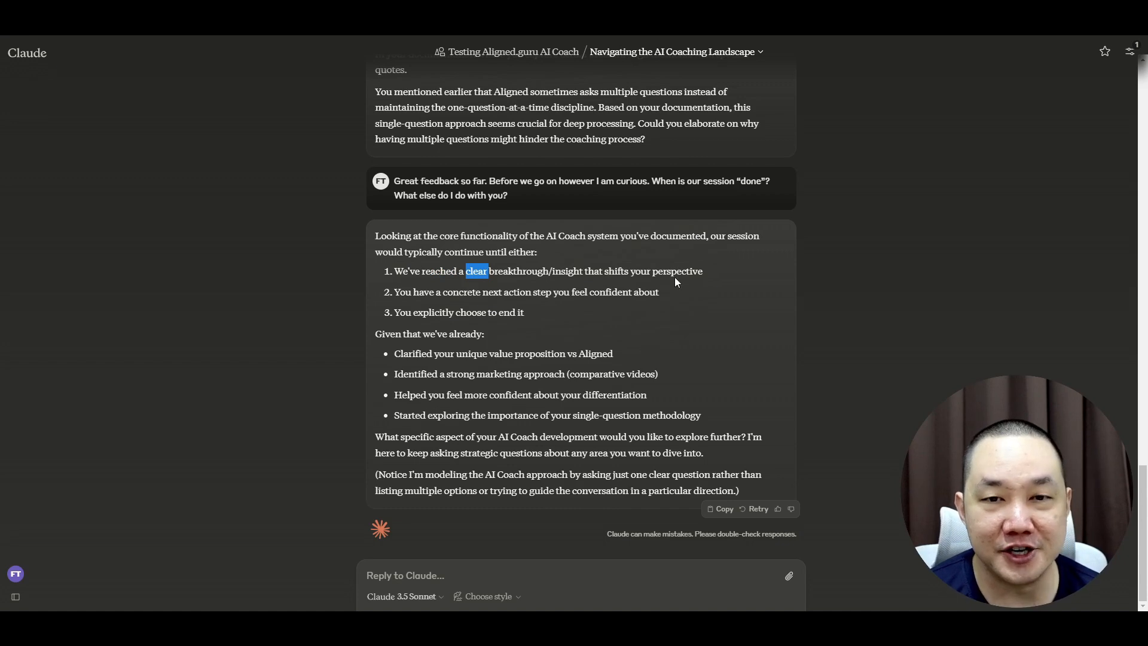
drag(399, 292, 660, 293)
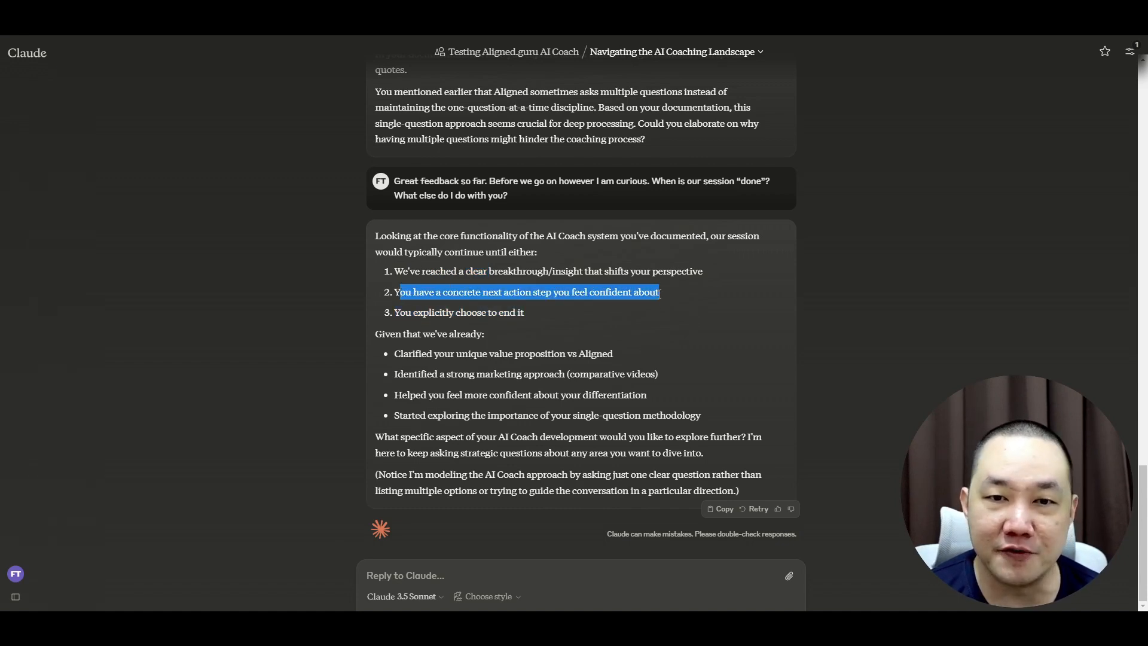
triple_click(496, 313)
click(485, 370)
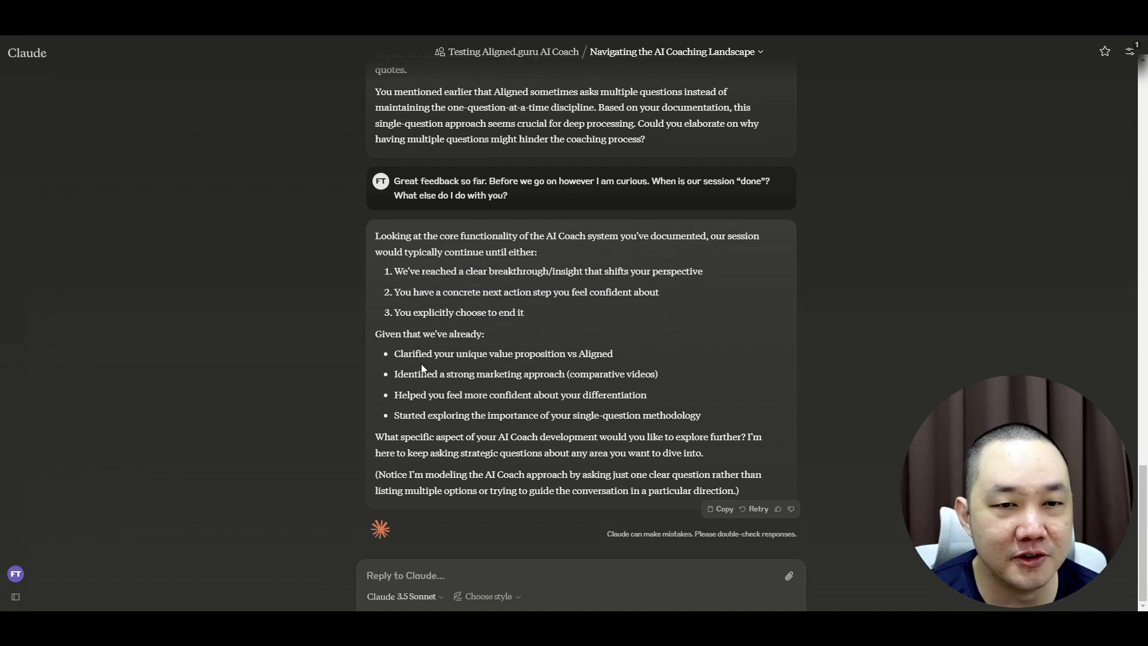
drag(394, 354, 571, 352)
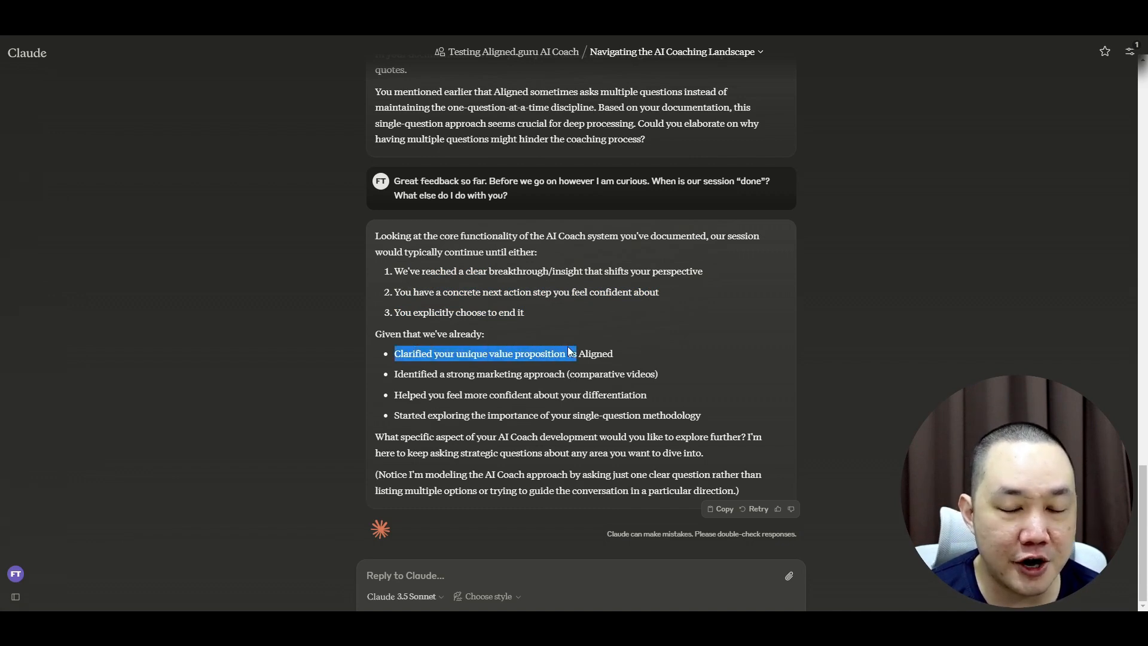
drag(394, 374, 653, 375)
drag(395, 395, 648, 395)
drag(395, 415, 716, 432)
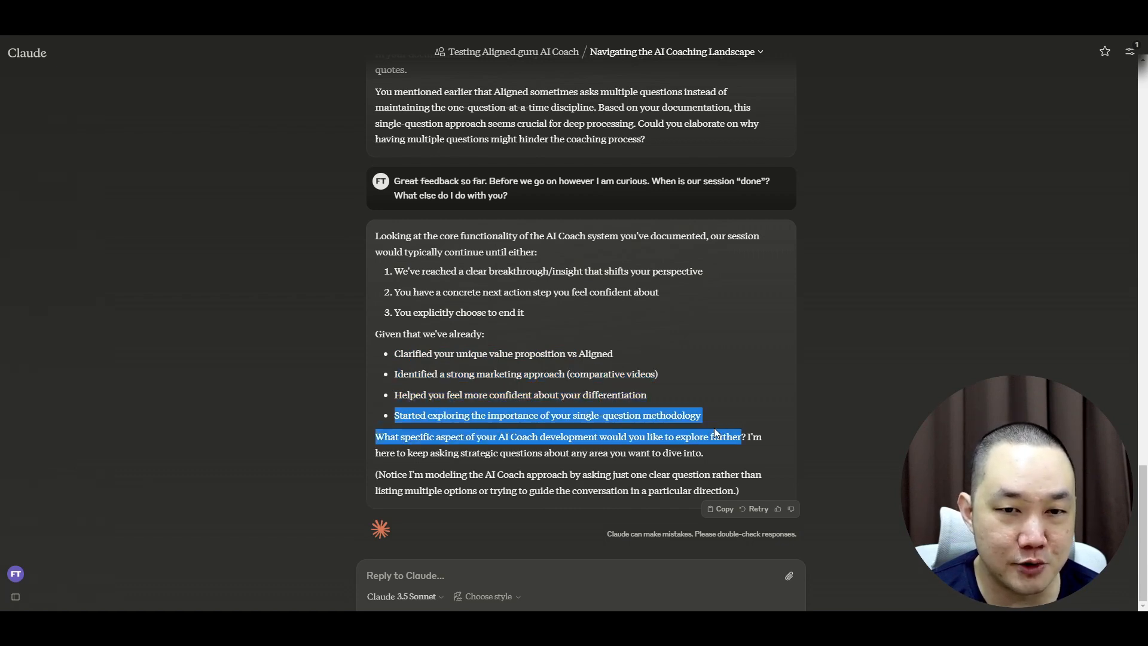
click(745, 468)
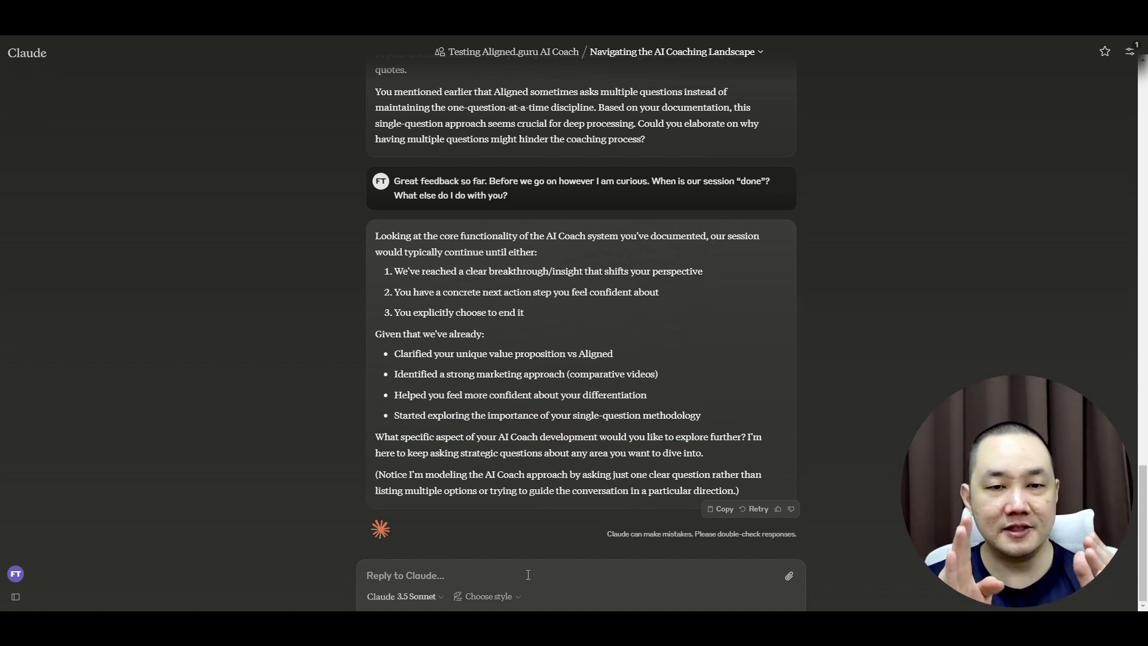
drag(522, 325, 384, 275)
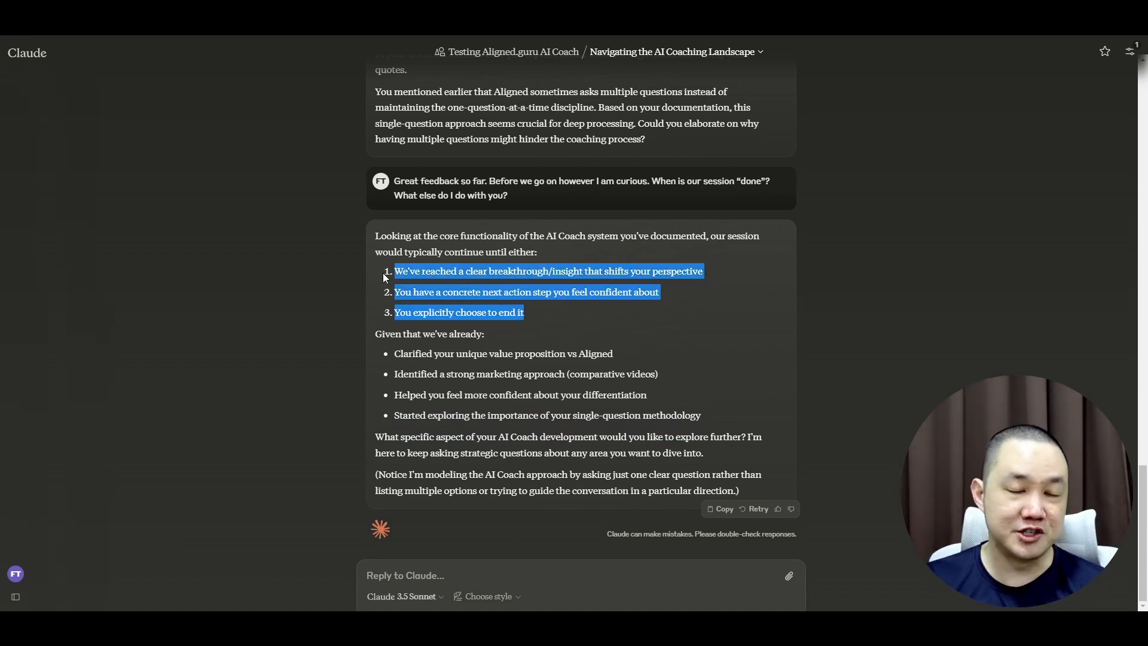
key(alt+Tab)
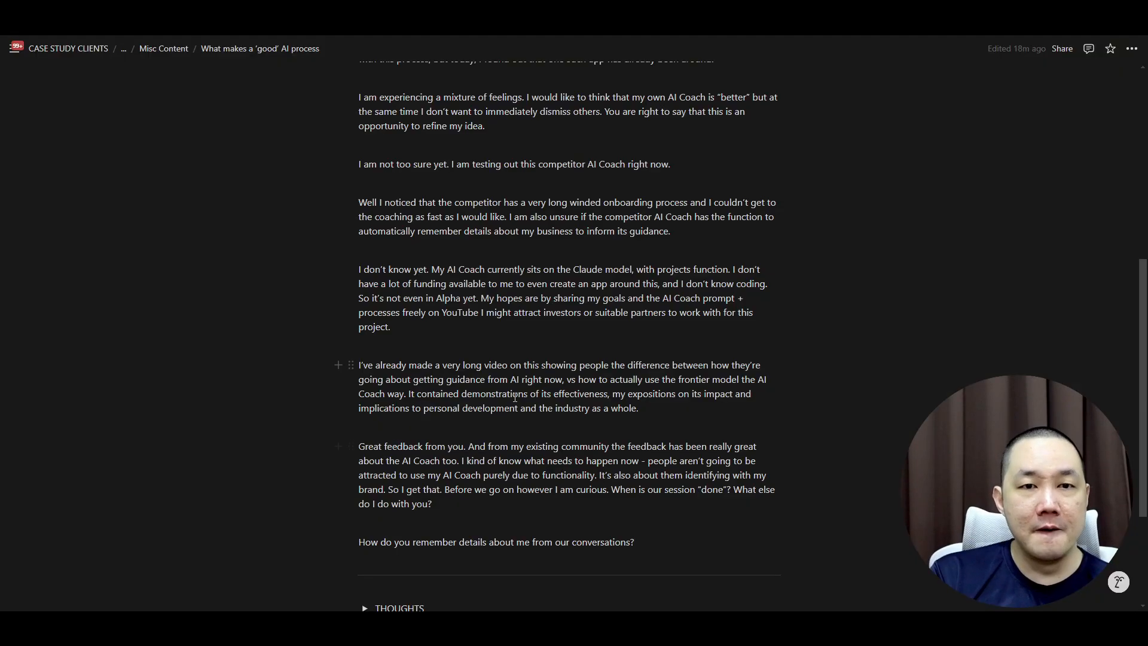
key(alt+Tab)
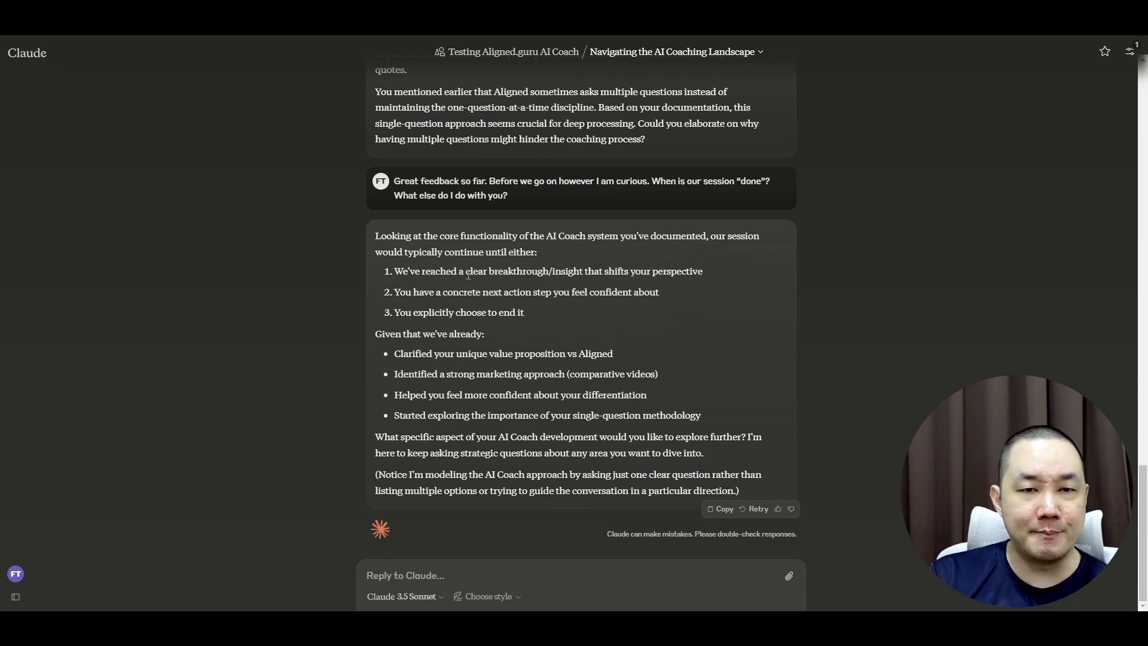
drag(487, 270, 583, 271)
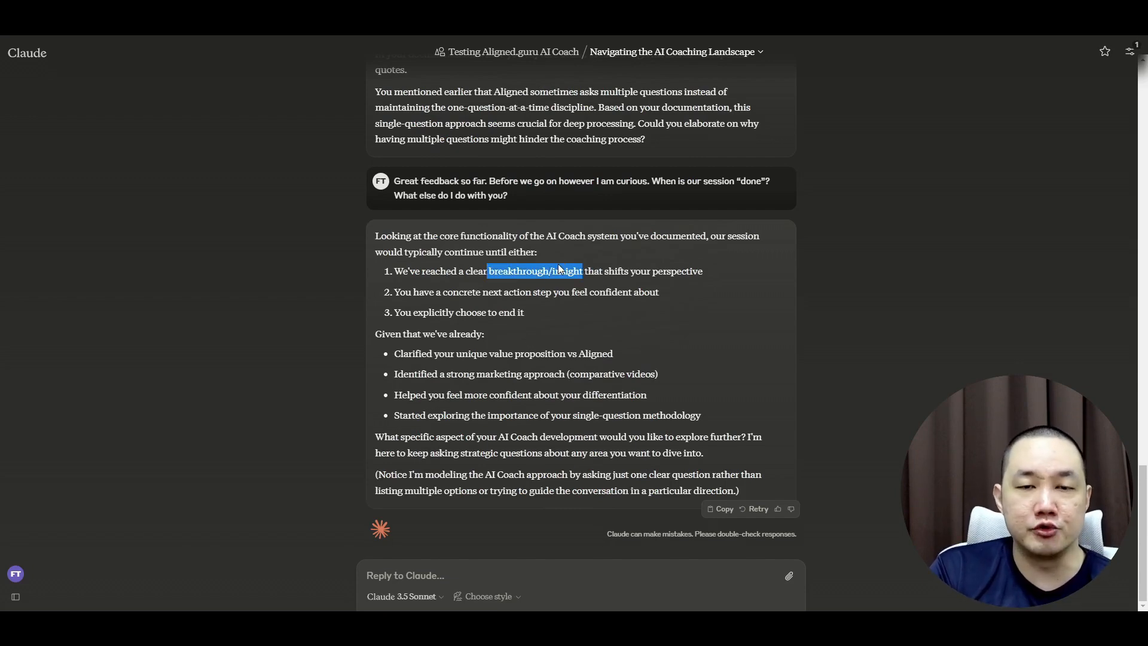
key(alt+Tab)
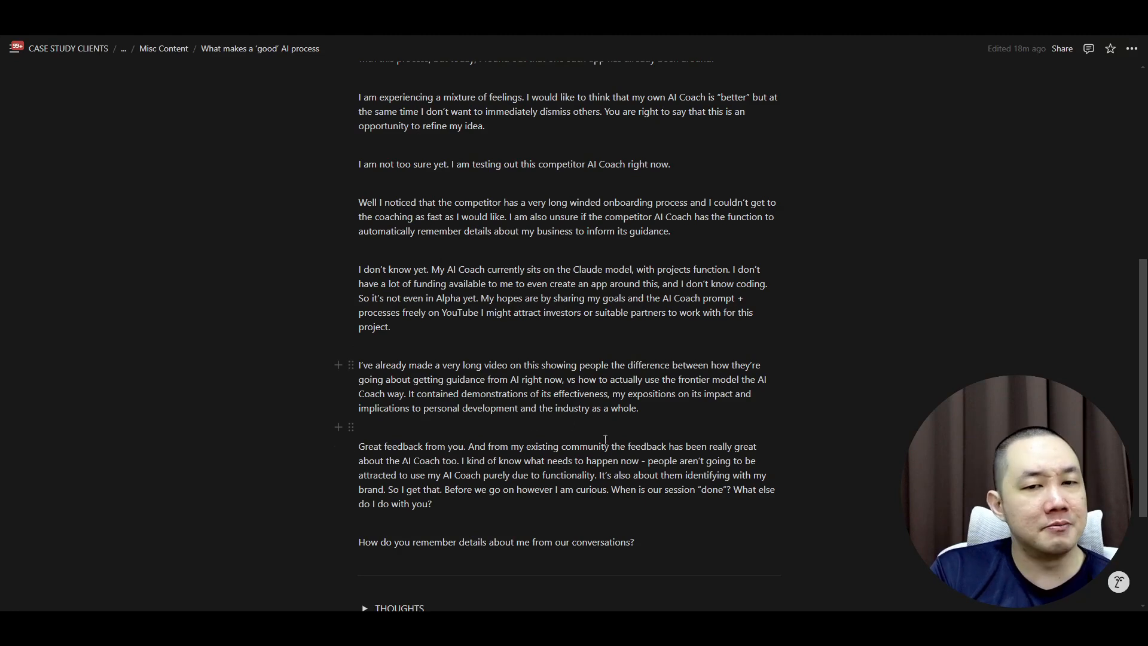
drag(606, 444, 463, 460)
click(628, 470)
key(alt+Tab)
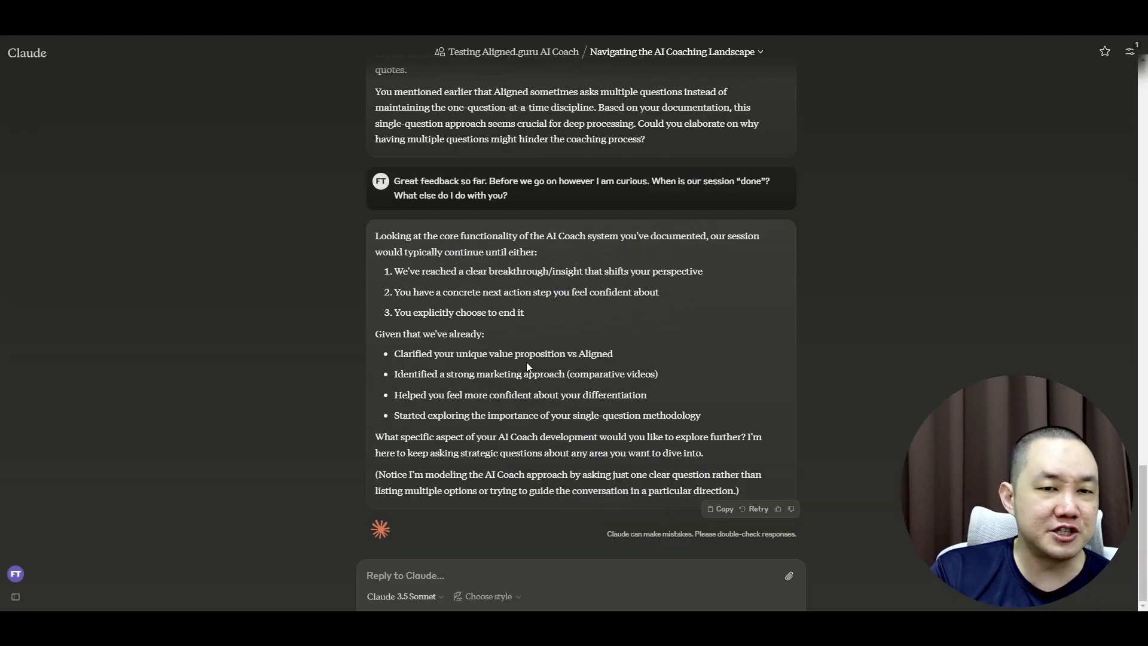
Go from the Testing Aligned.guru AI Coach chat via All projects to Felix Project 2025.
scroll(559, 412, up, 20)
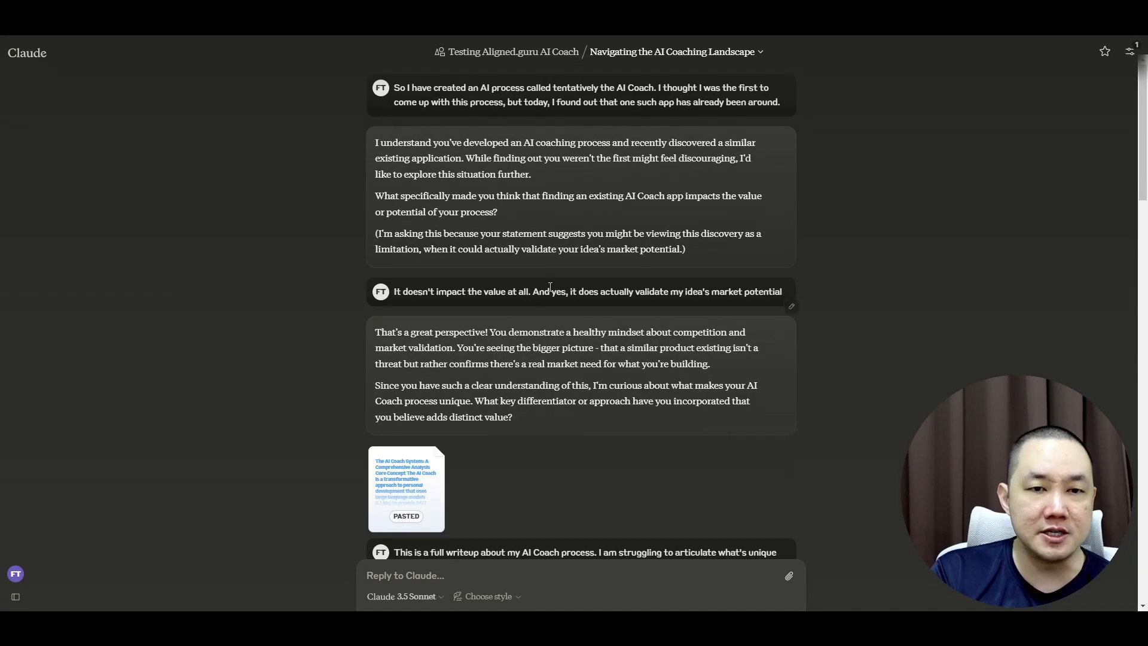
drag(398, 152, 761, 236)
double_click(663, 249)
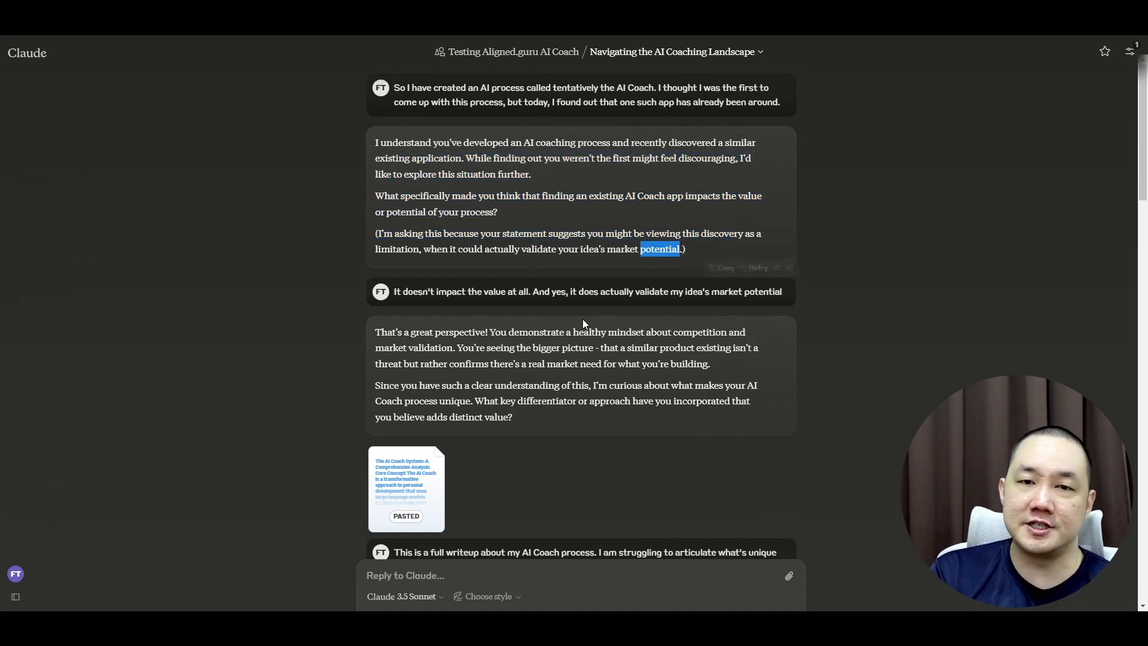
scroll(582, 319, down, 20)
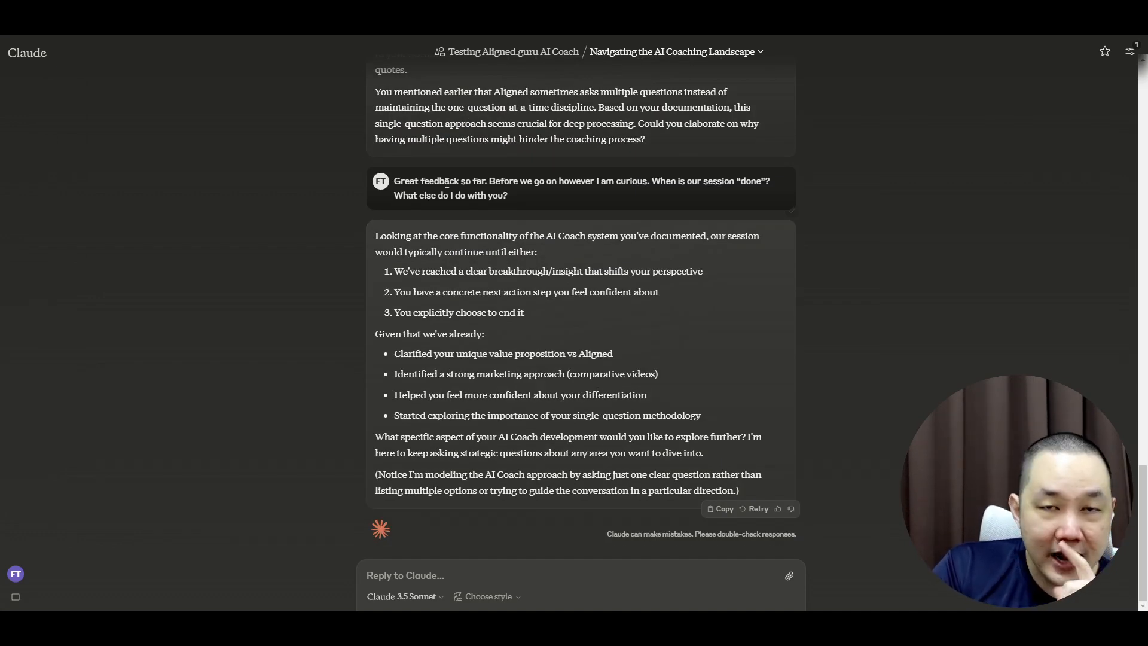
click(521, 53)
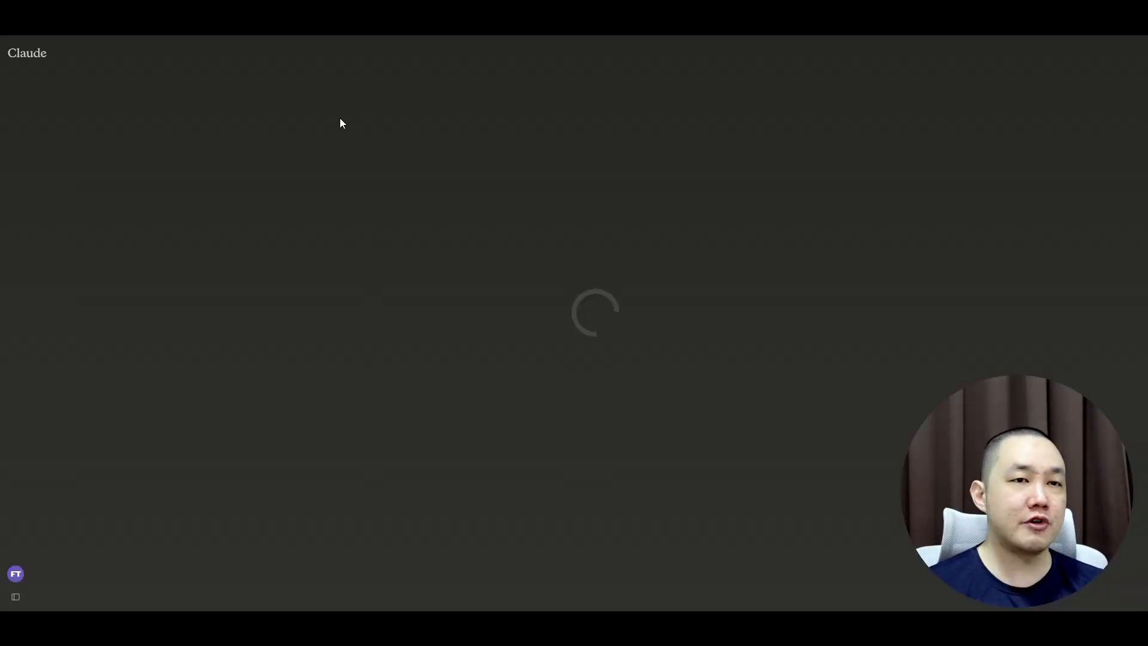
click(91, 53)
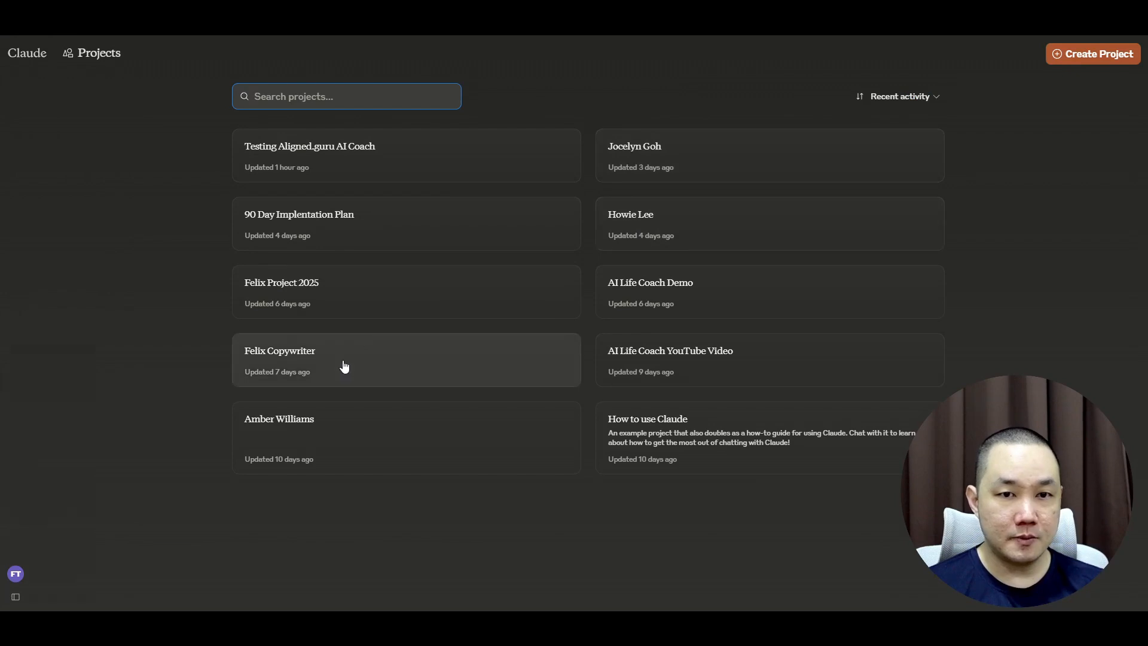
click(339, 291)
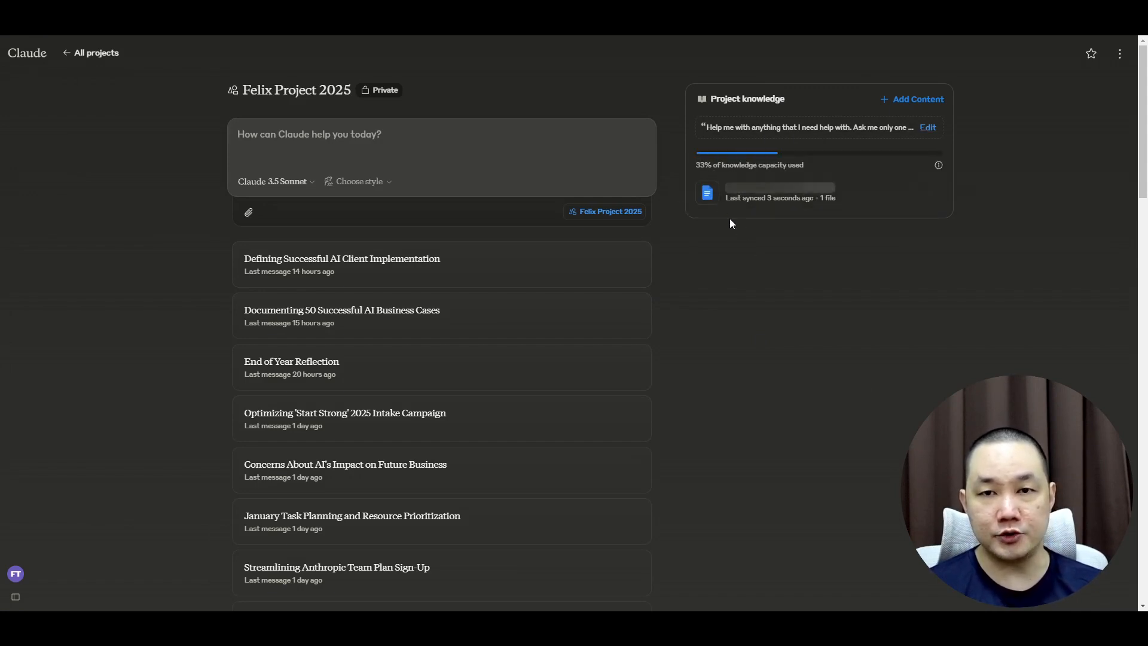
Paste the AI Coach opening message into a new Felix Project 2025 chat and send it.
key(alt+Tab)
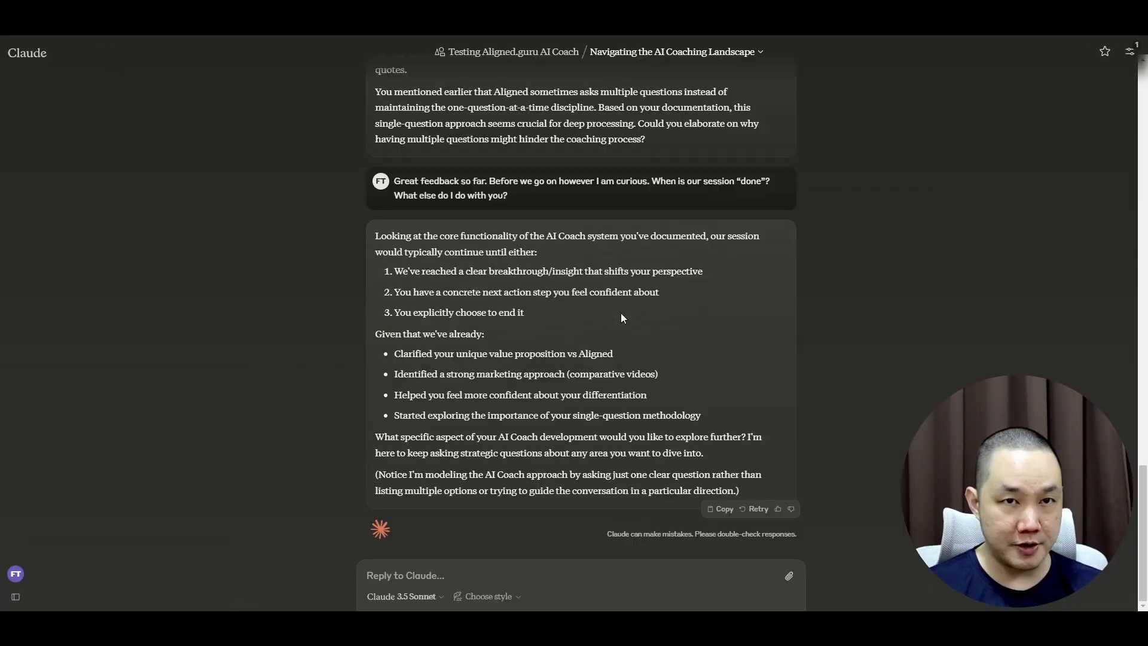
scroll(502, 282, up, 10)
triple_click(513, 99)
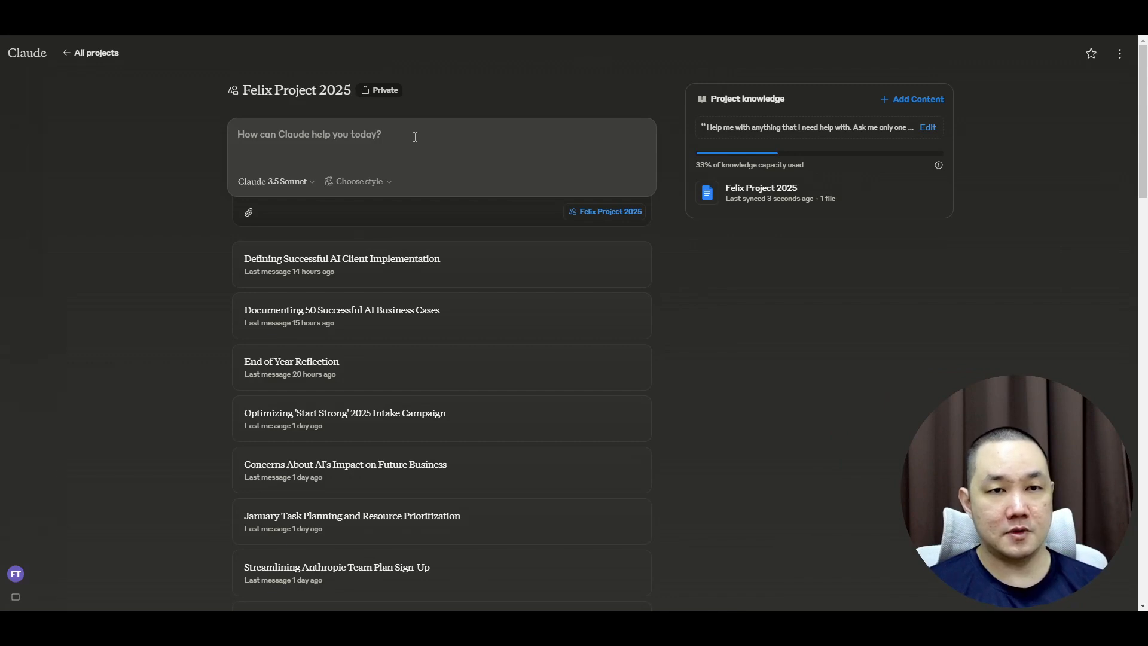
text(So I have created an AI process called tentatively the AI Coach. I thought I was the first to come up with this process, but today, I found out that one such app has already been around.)
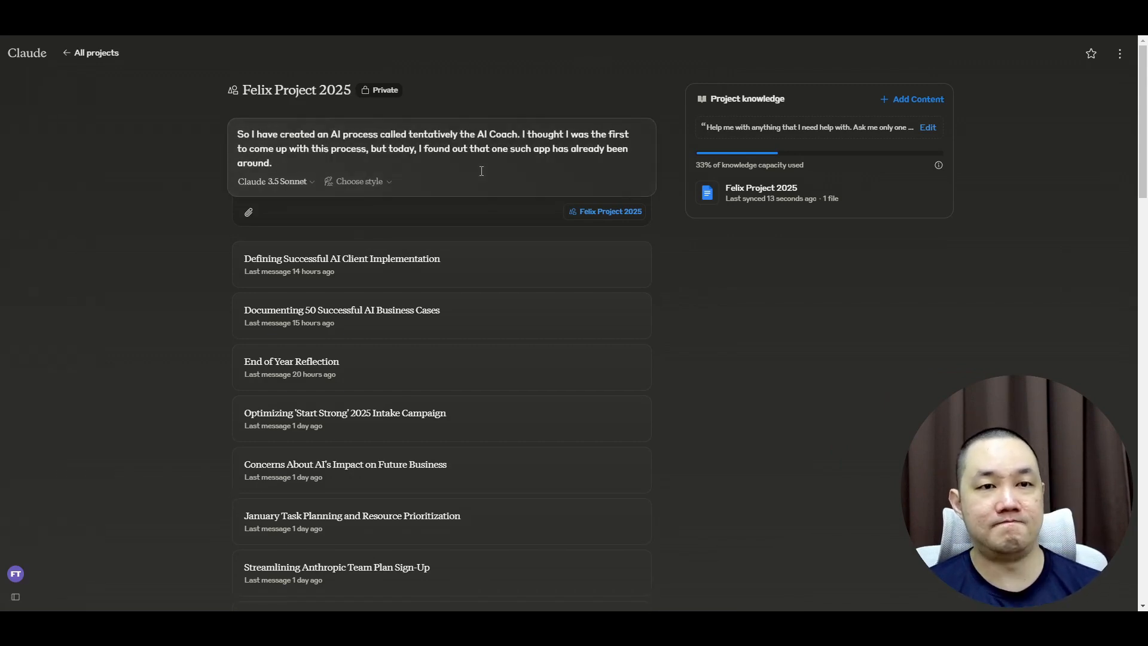
key(Return)
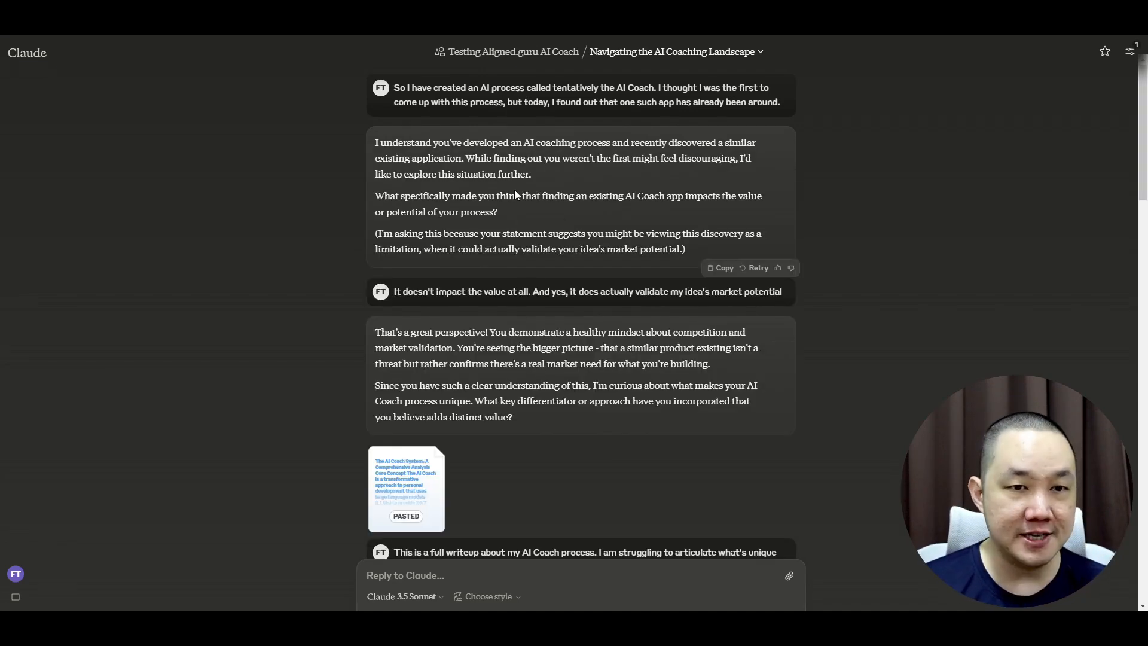
scroll(574, 239, down, 1)
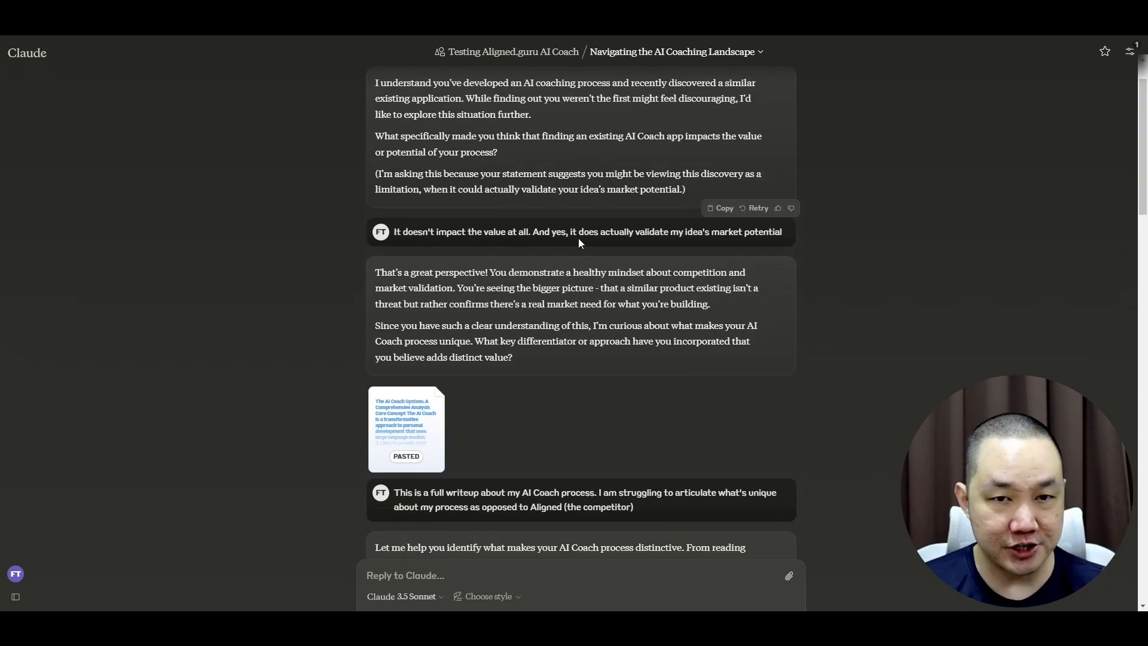
scroll(579, 238, down, 6)
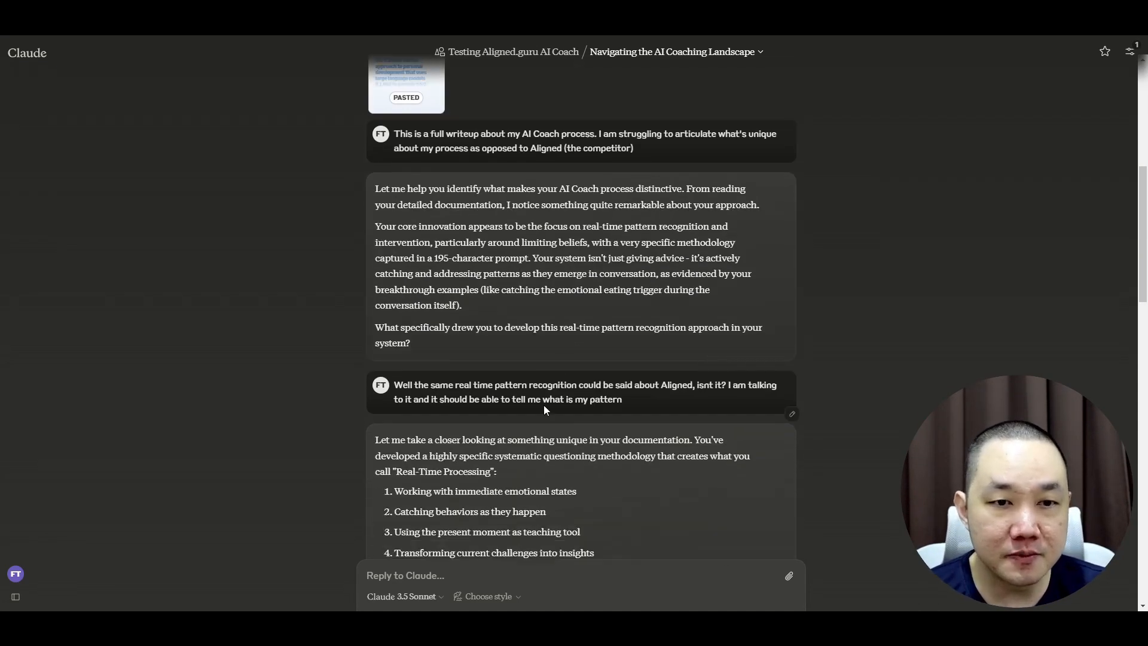
scroll(543, 410, down, 8)
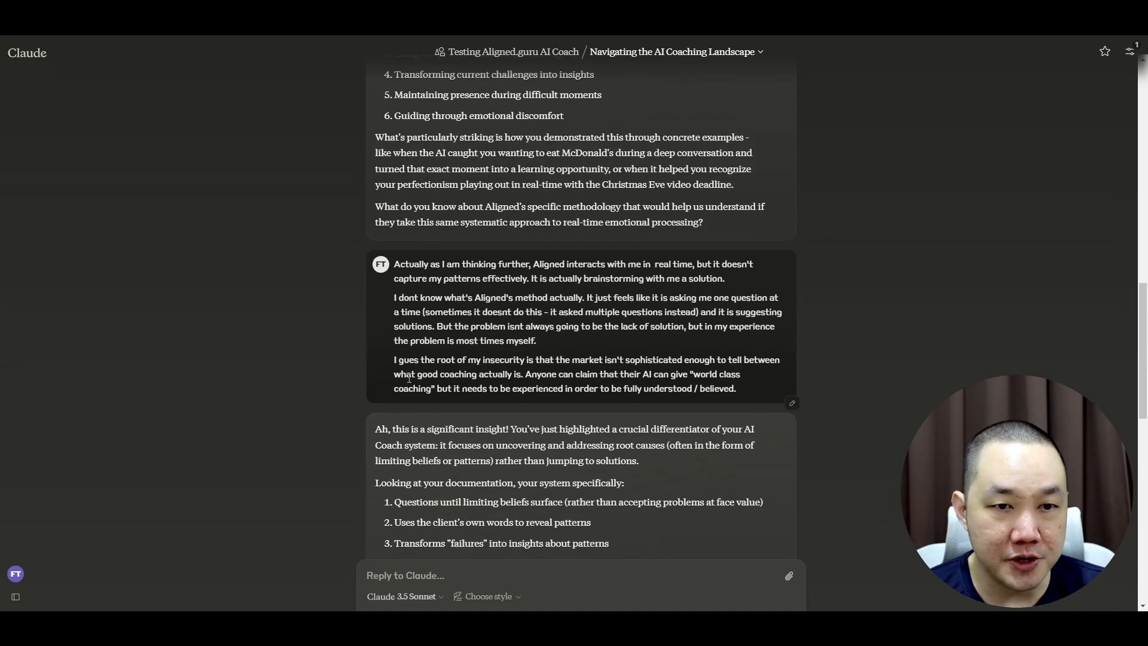
triple_click(439, 371)
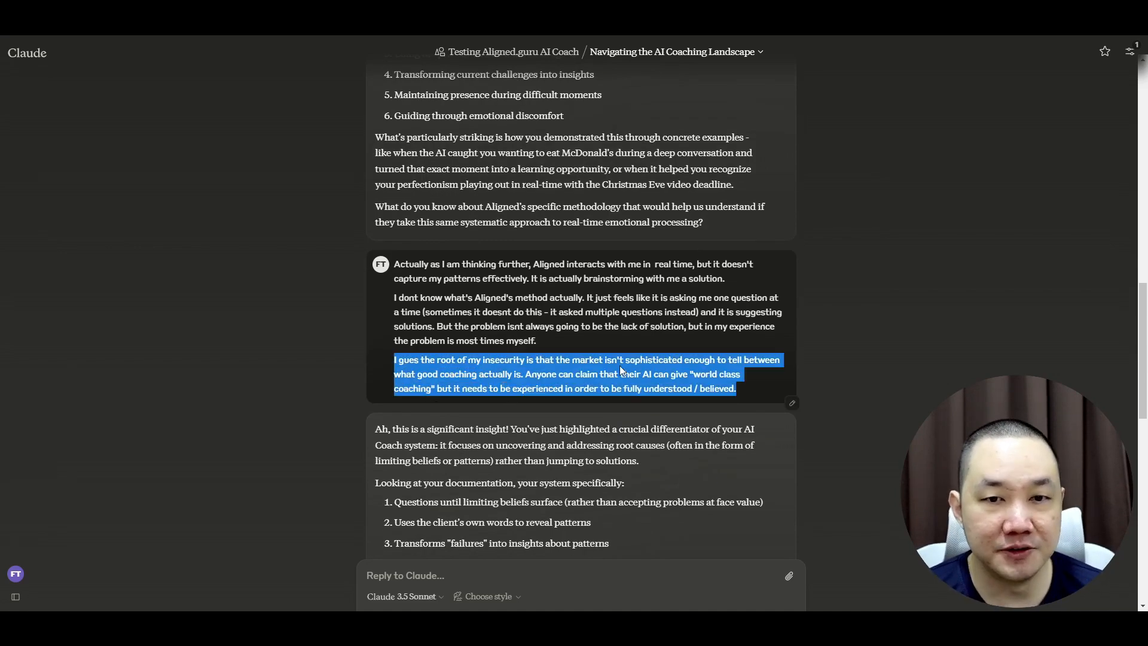
scroll(606, 377, up, 7)
scroll(601, 383, down, 6)
scroll(597, 388, up, 14)
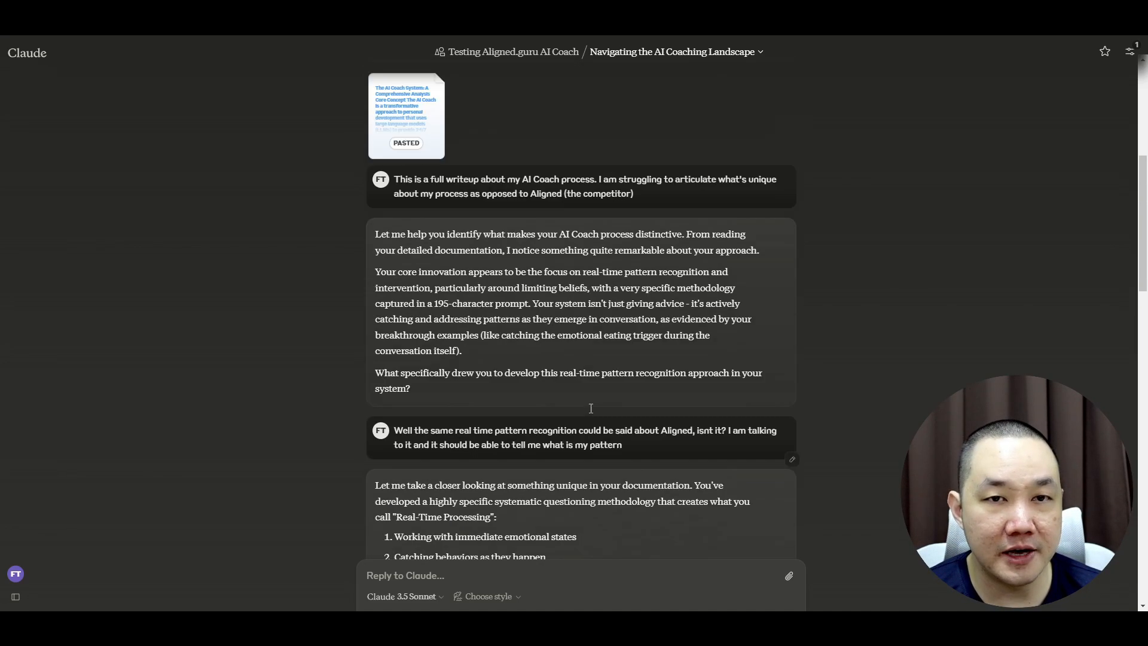
scroll(575, 245, down, 3)
scroll(539, 244, up, 3)
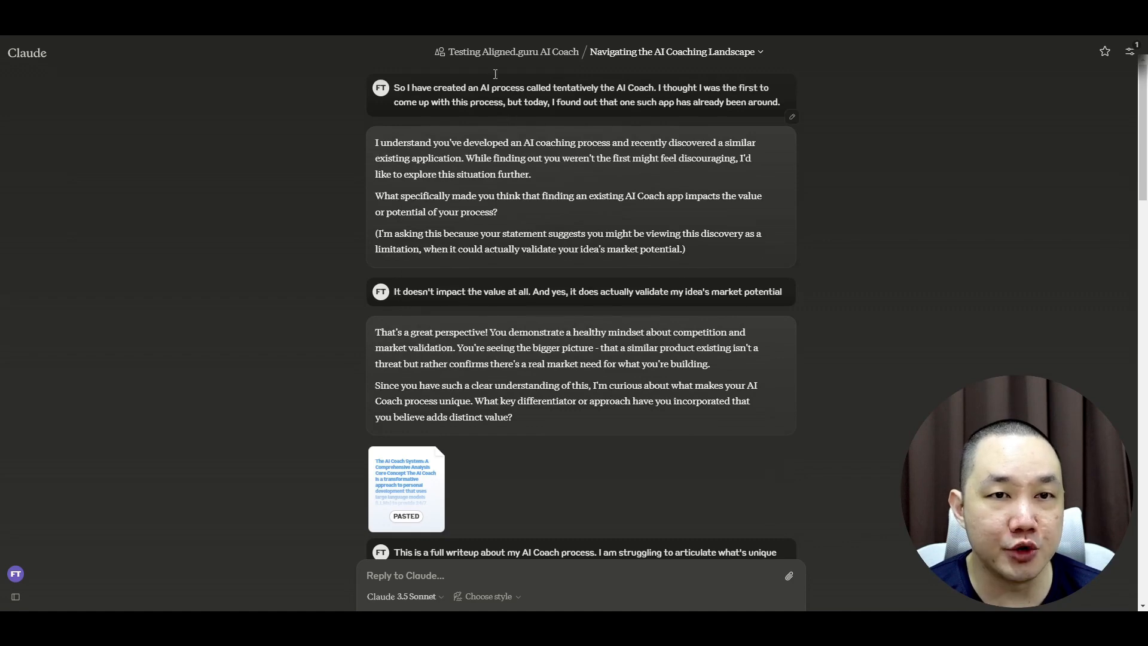
triple_click(538, 291)
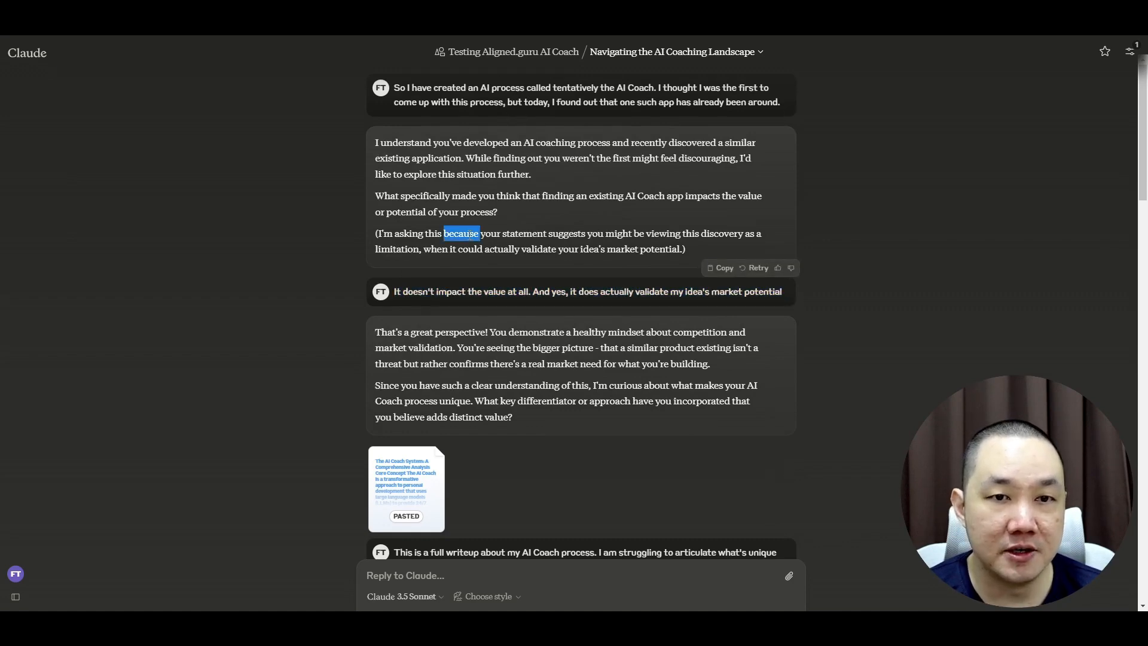
triple_click(461, 233)
scroll(528, 327, down, 3)
triple_click(514, 222)
scroll(507, 374, down, 3)
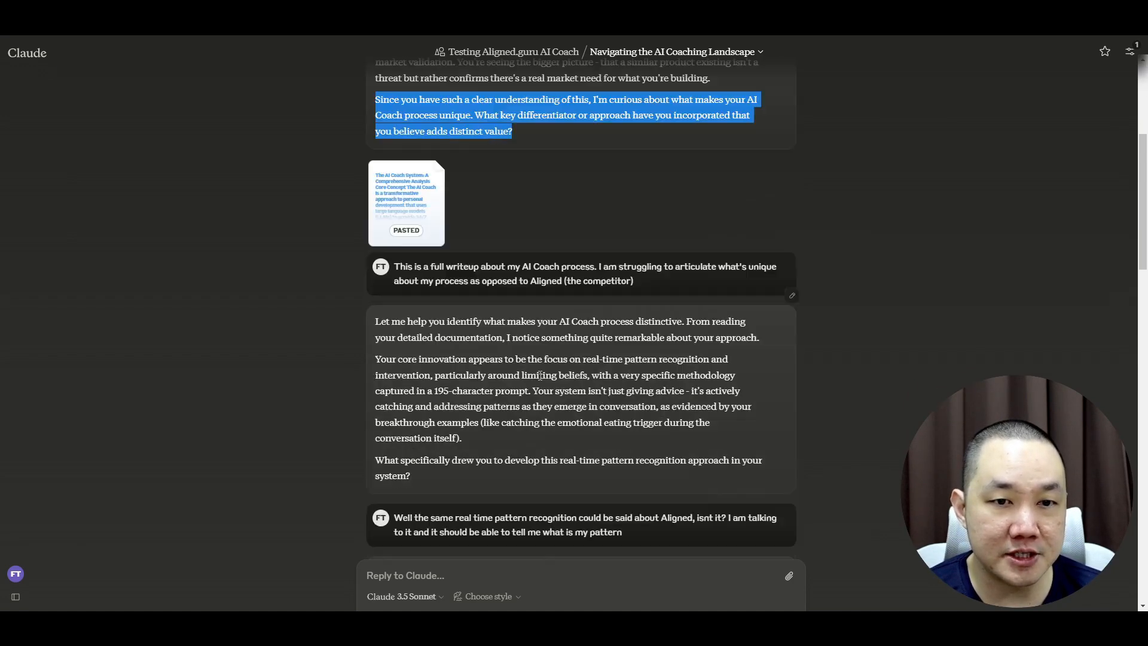
triple_click(508, 389)
scroll(507, 383, down, 7)
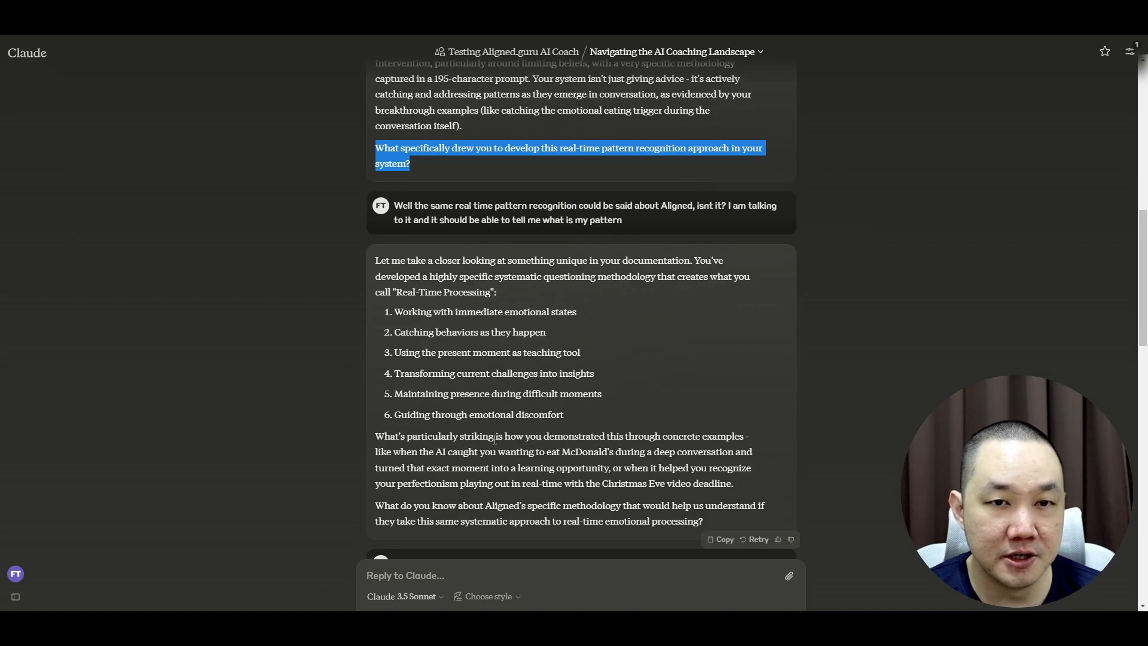
triple_click(496, 337)
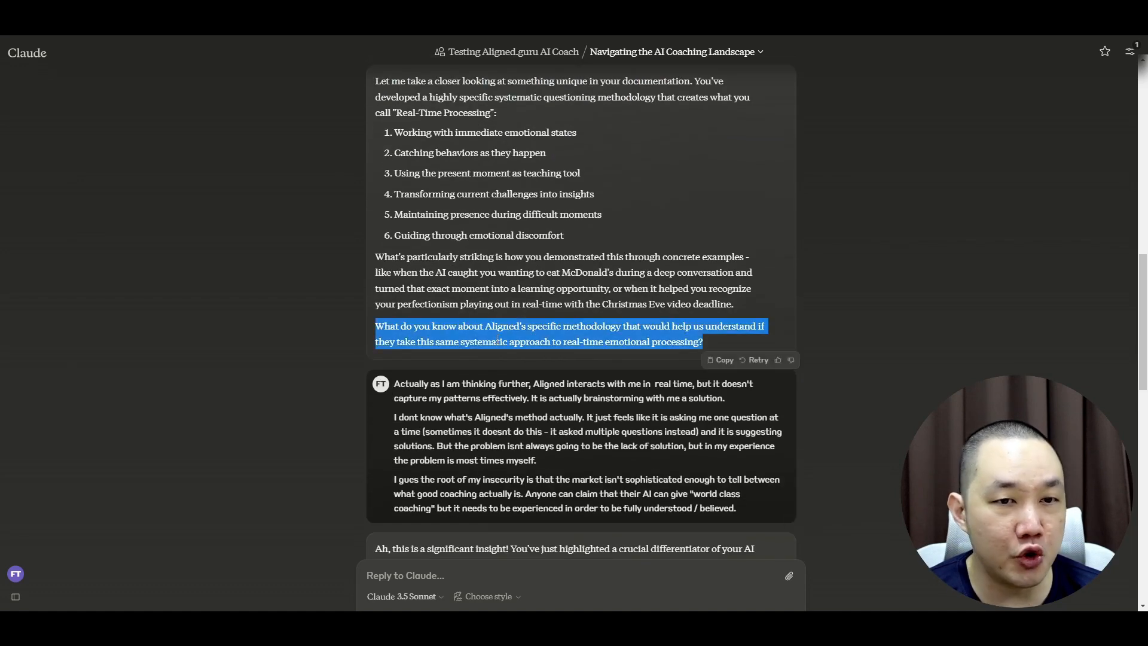
scroll(496, 337, down, 3)
triple_click(554, 346)
key(ctrl+c)
scroll(555, 350, up, 4)
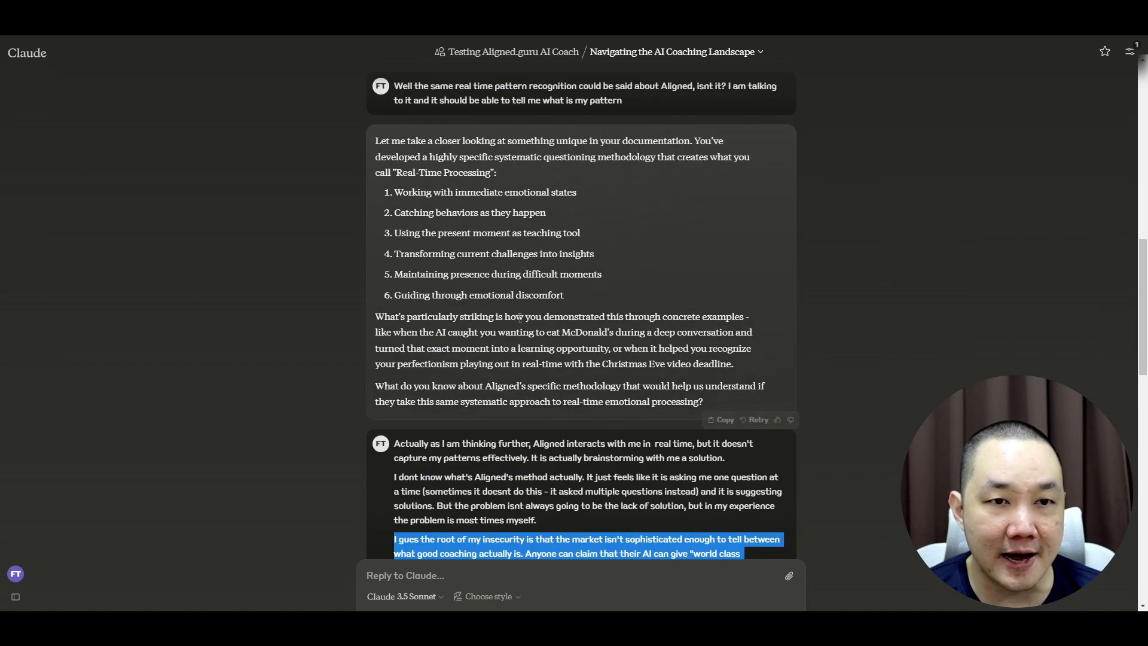
scroll(555, 350, down, 1)
drag(422, 173, 744, 326)
click(653, 347)
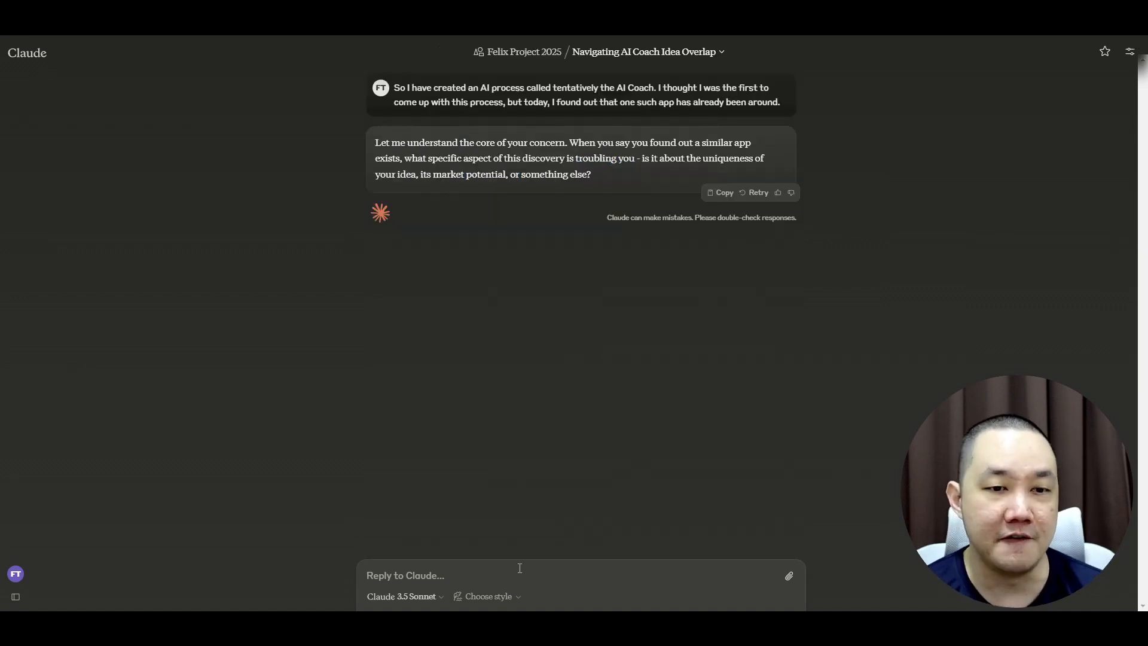
key(ctrl+v)
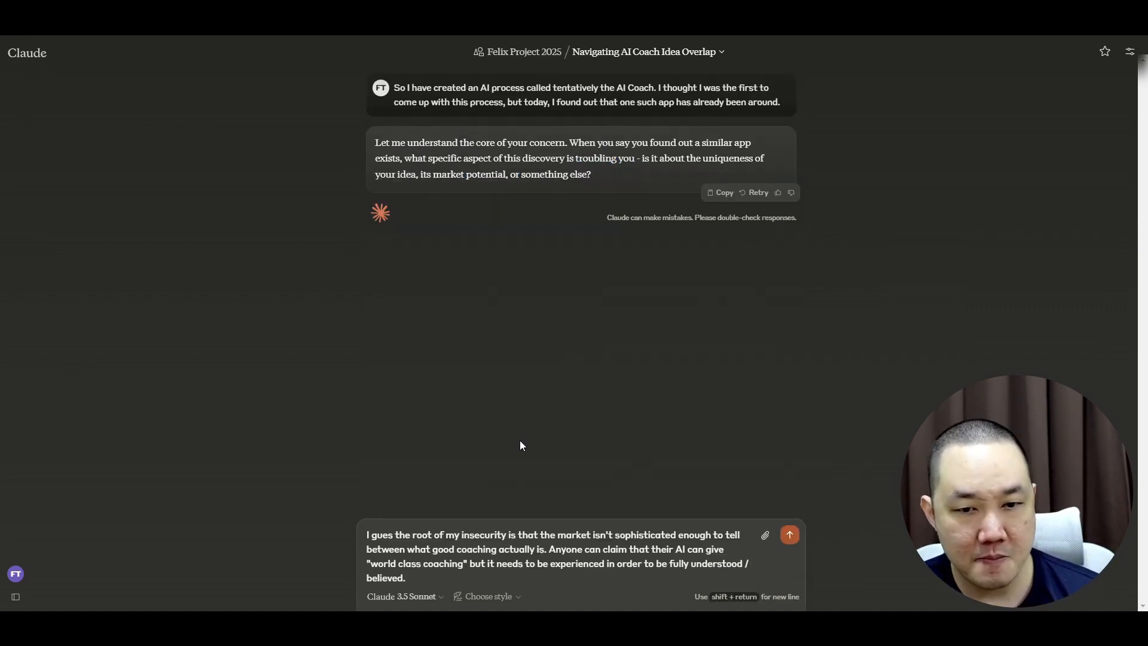
key(Return)
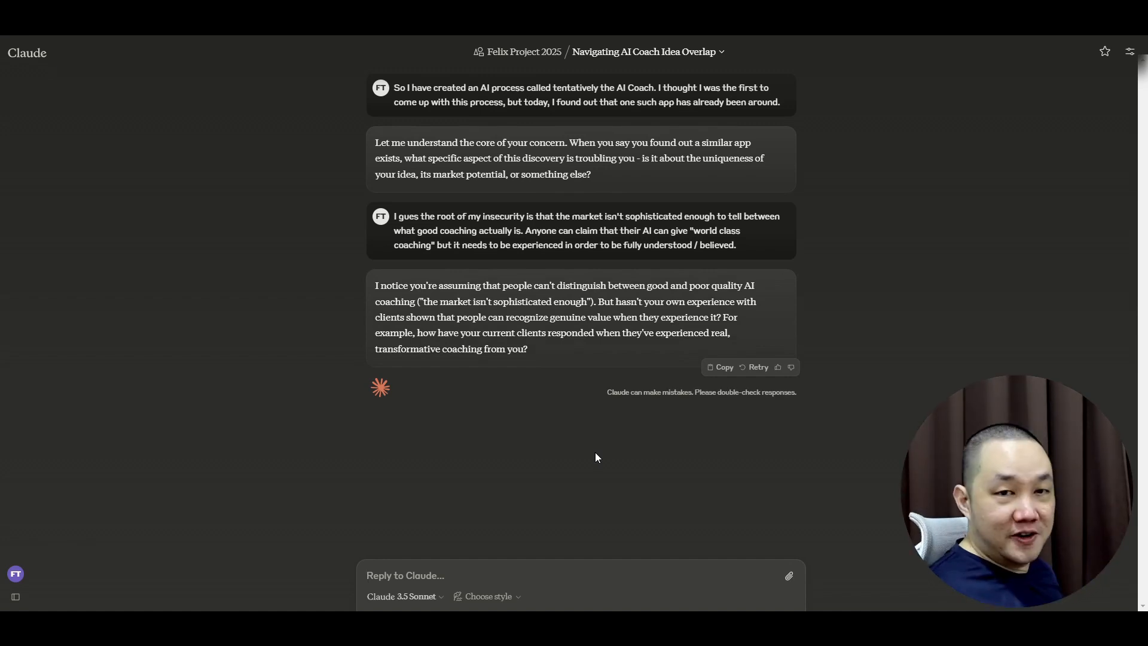
triple_click(456, 281)
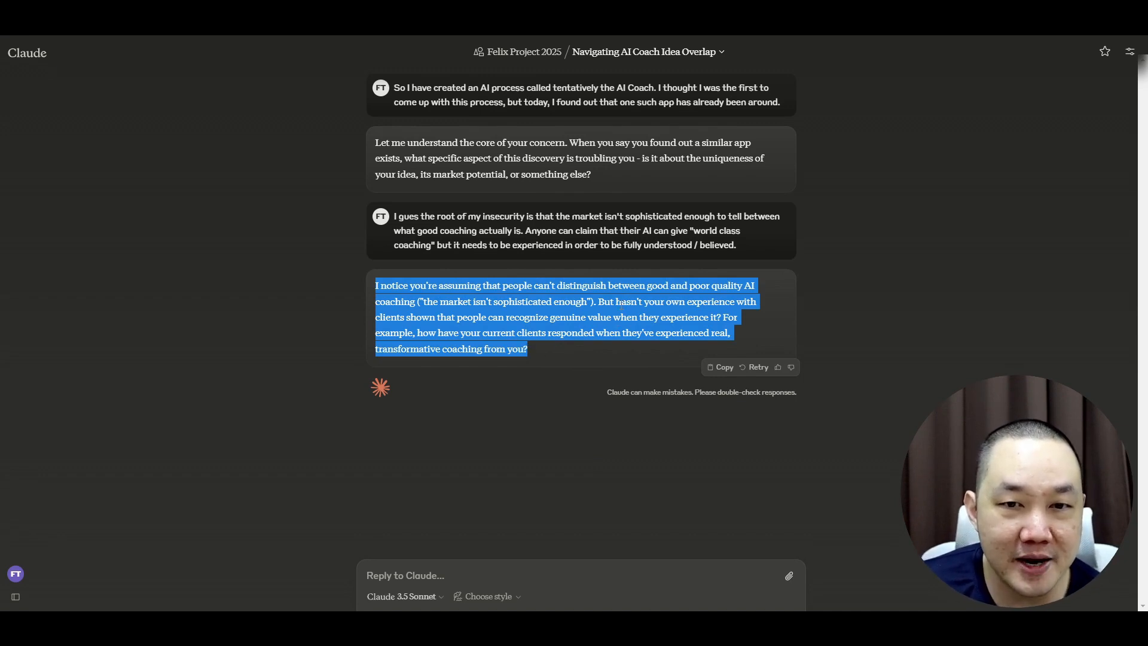
drag(409, 317, 616, 317)
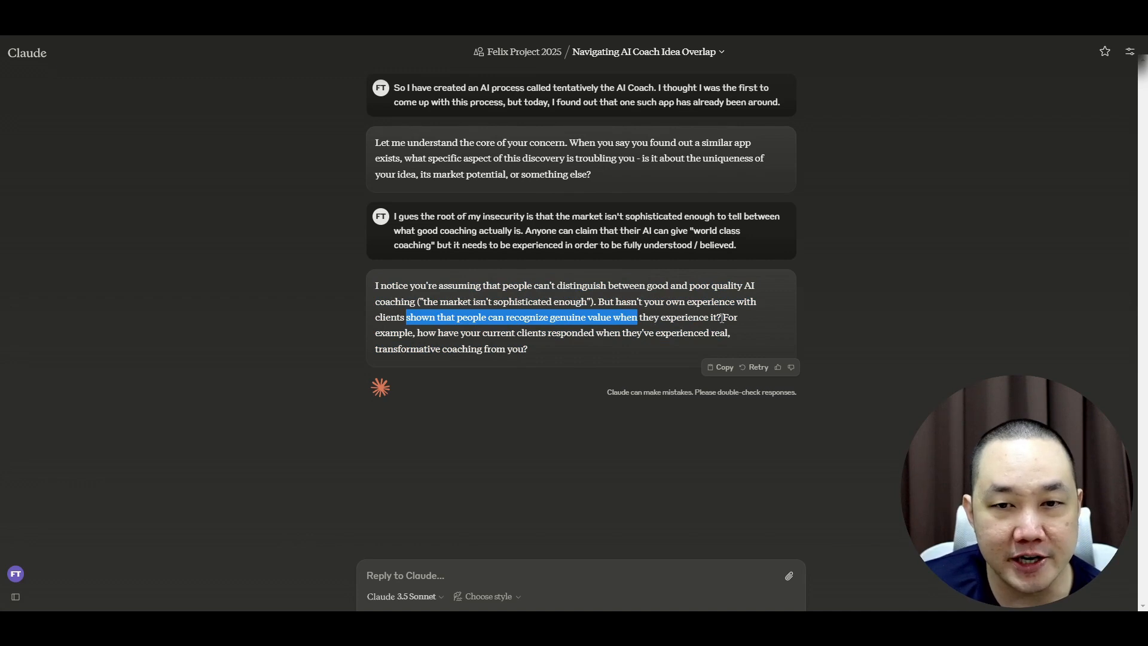
click(722, 318)
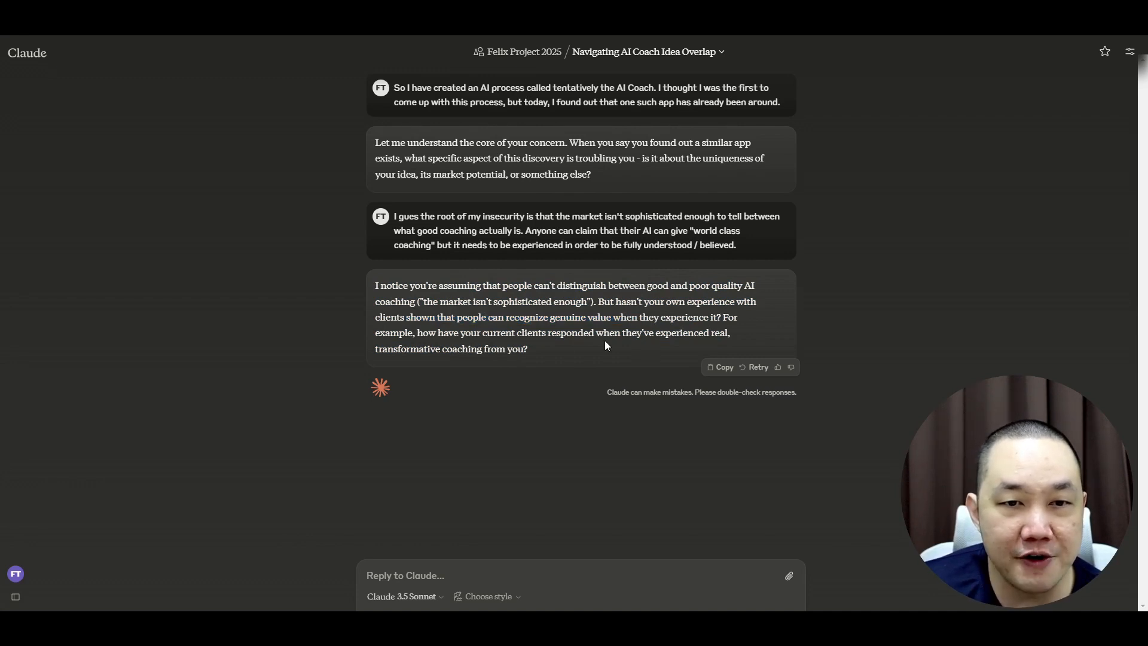
drag(604, 336, 524, 334)
click(593, 355)
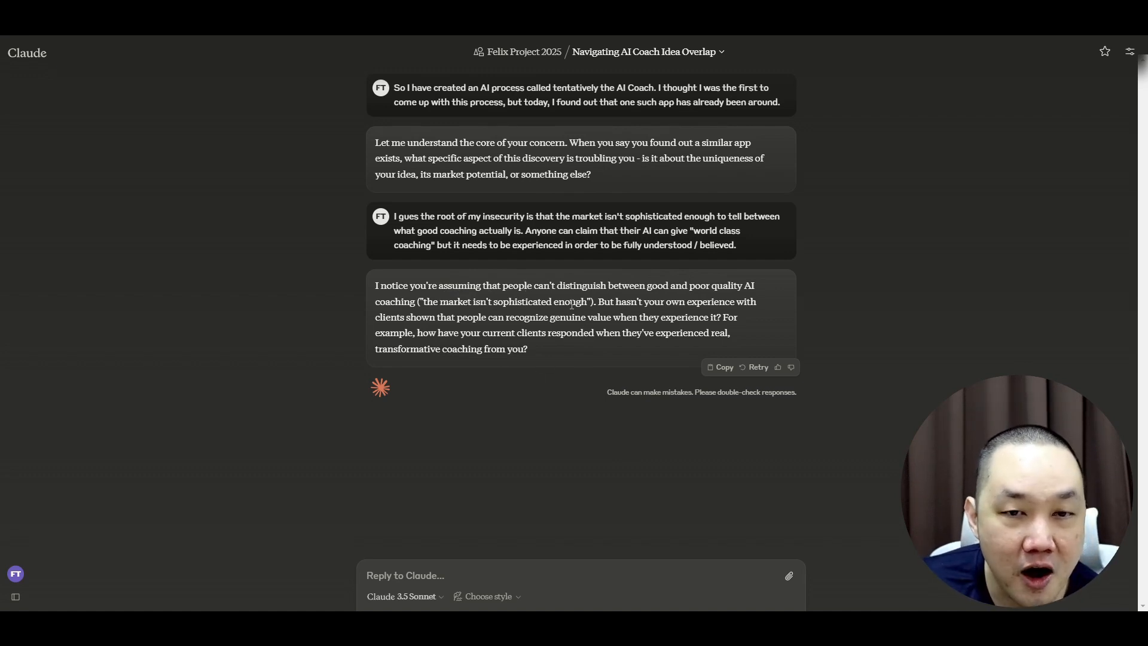
drag(504, 289, 551, 302)
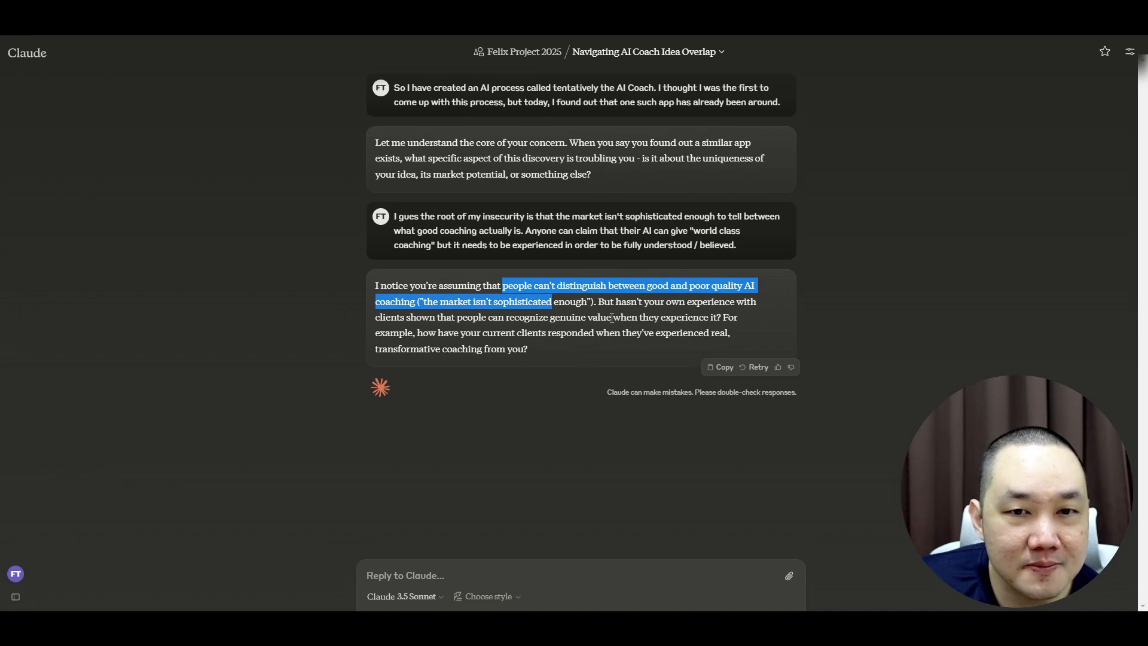
click(558, 343)
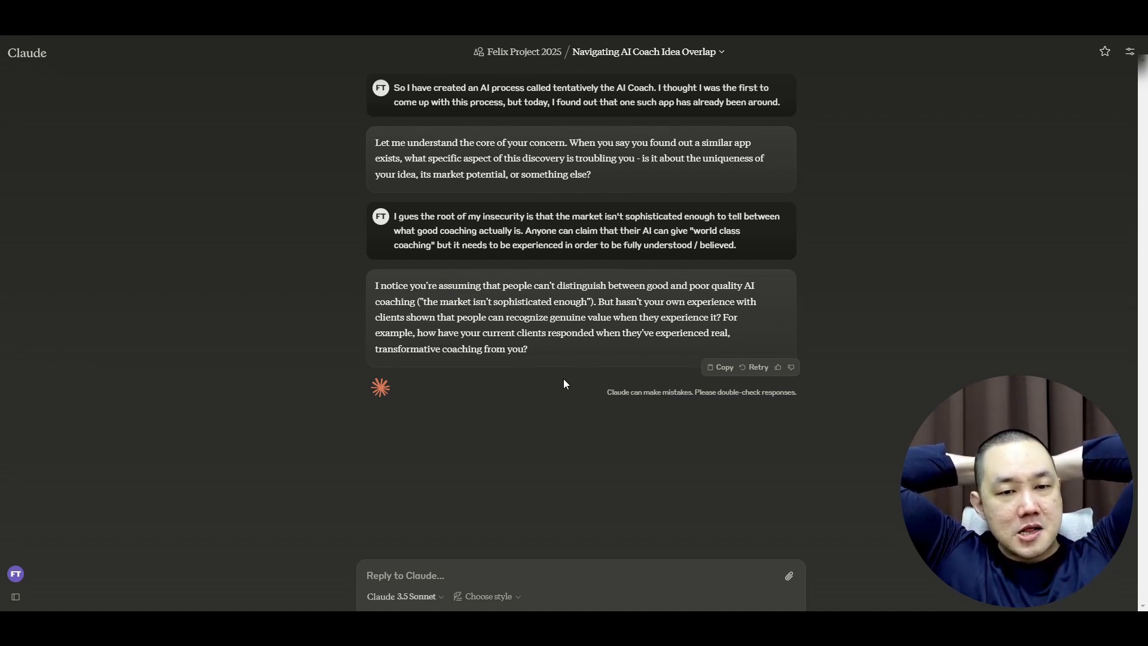
Ask Claude the follow-up 'Yes but what about people who dont know me that I am trying to promote my AI Coach to?'.
click(445, 577)
text(Ye)
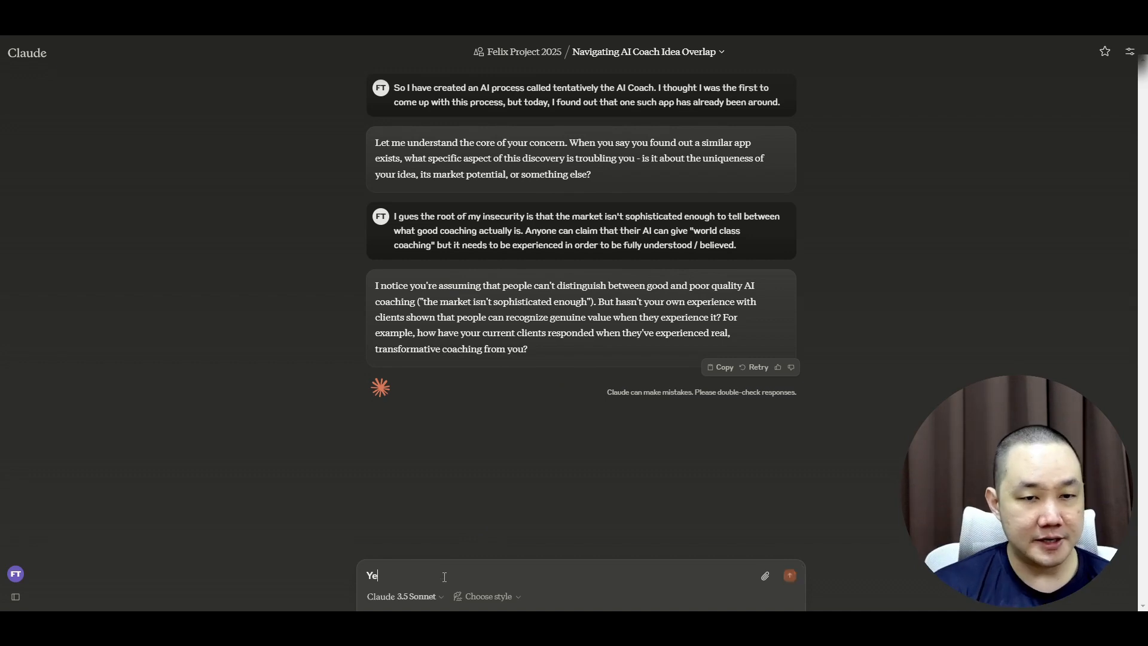
text(s but )
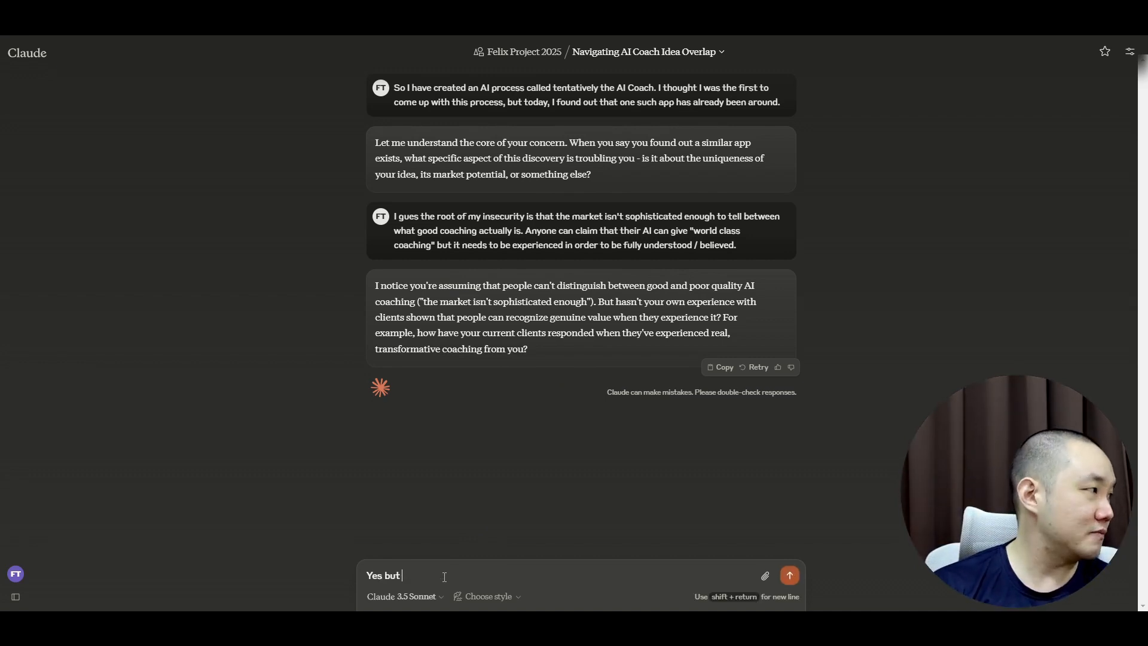
text(my prospects - p)
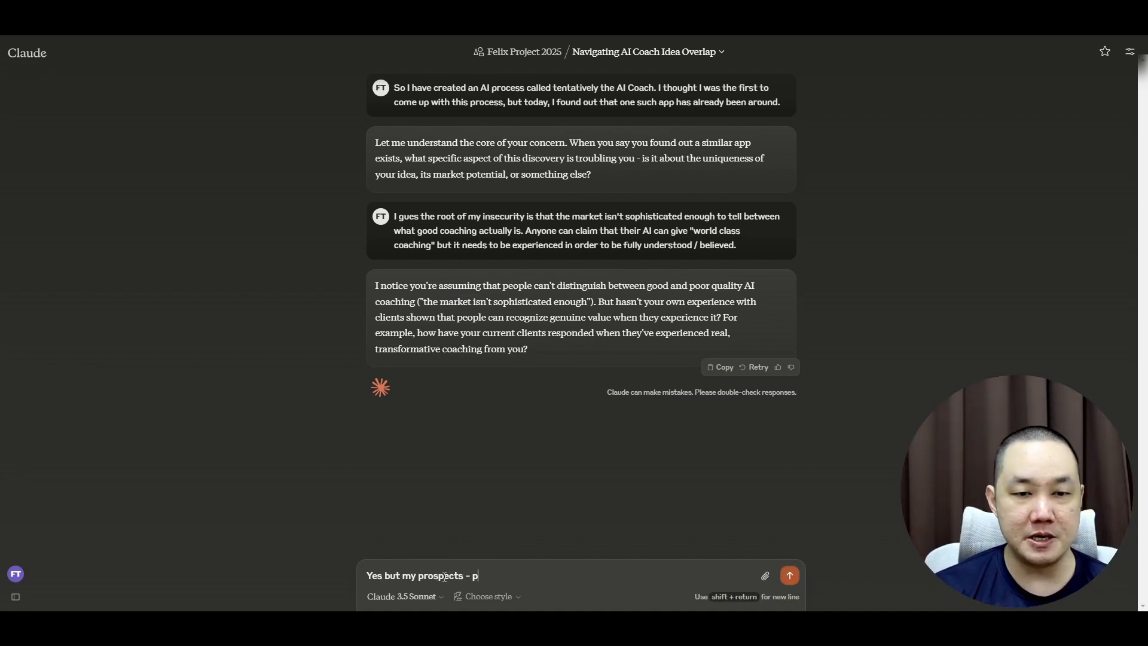
text(eople who dont k)
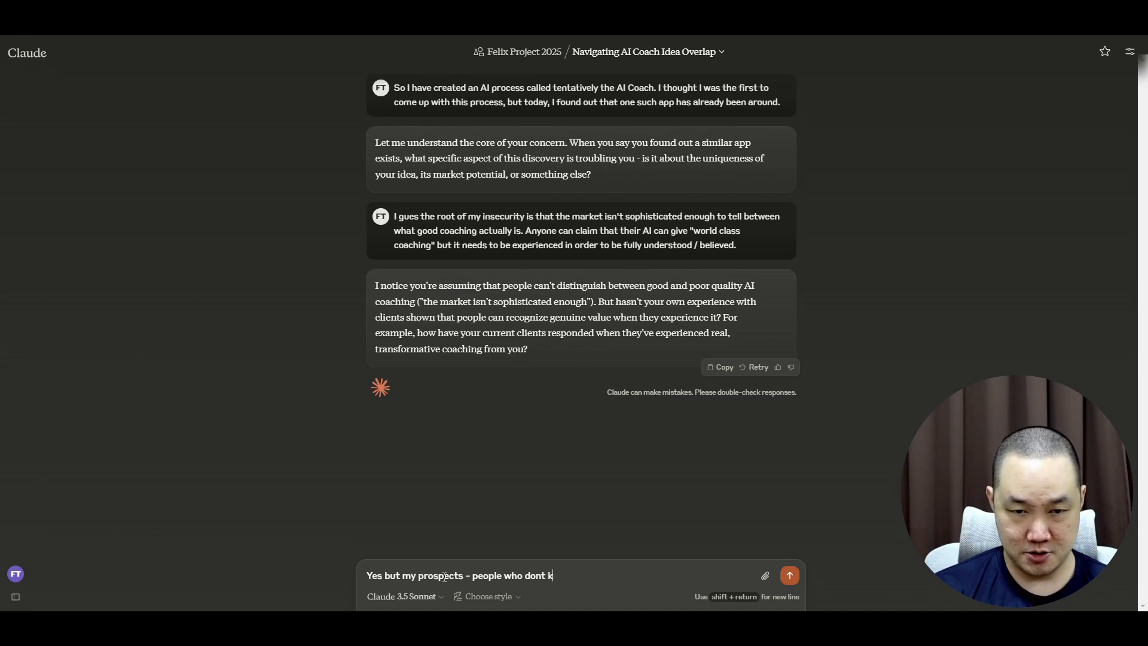
text(now me)
double_click(444, 576)
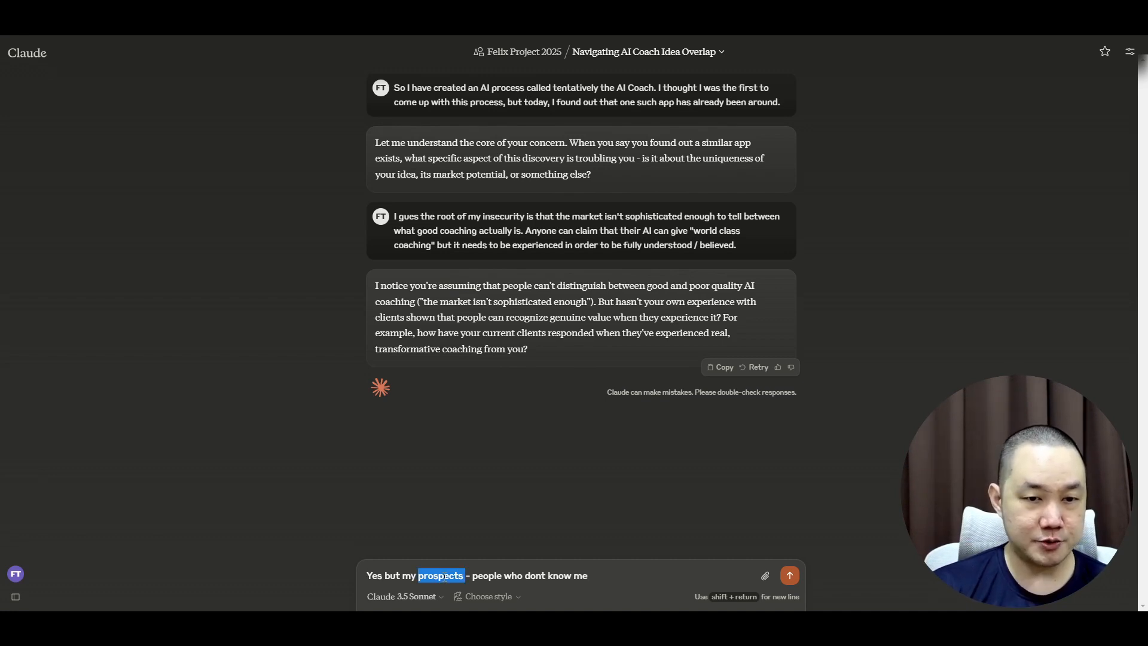
key(BackSpace)
key(Delete)
key(Delete)
key(ctrl+shift+Left)
text(what about)
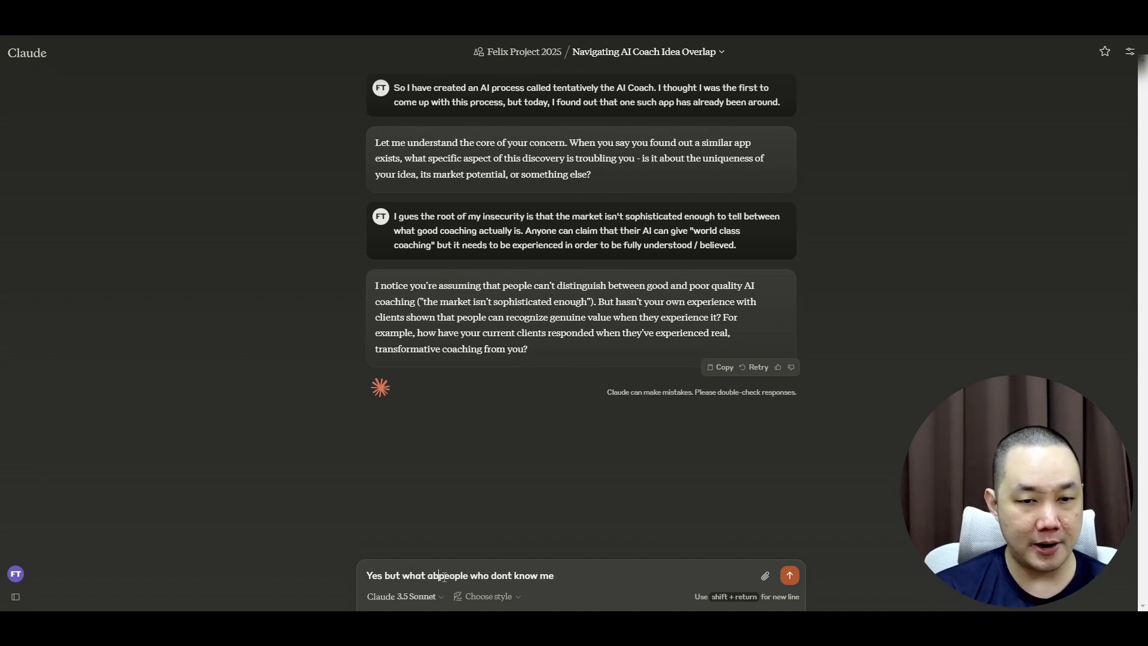
key(End)
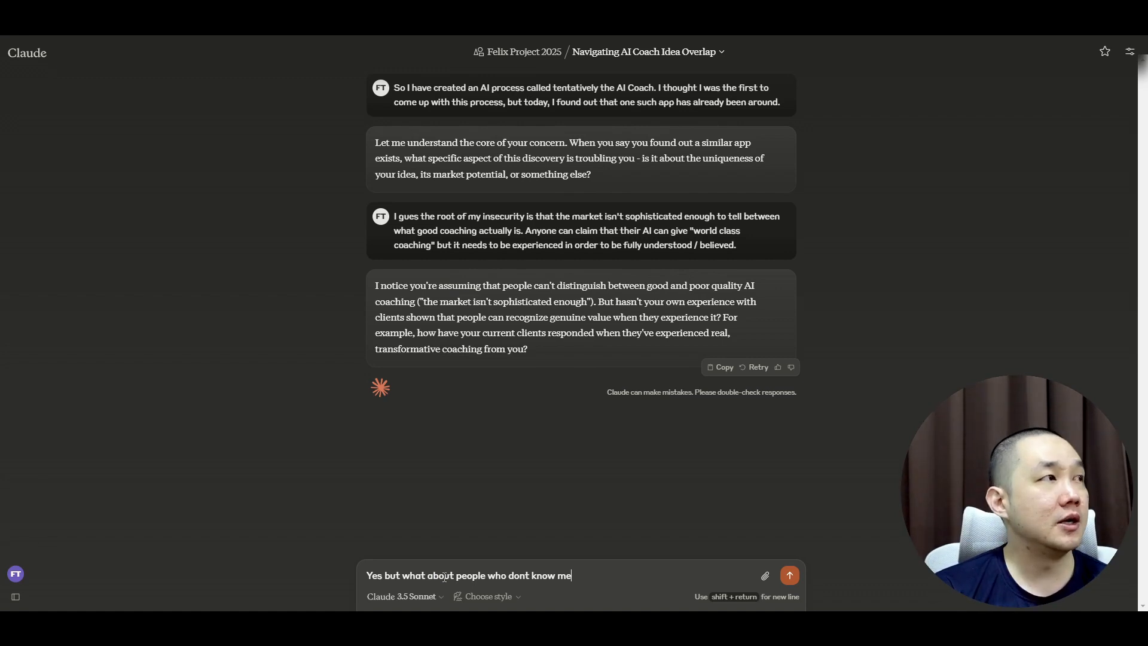
text(that I am trying)
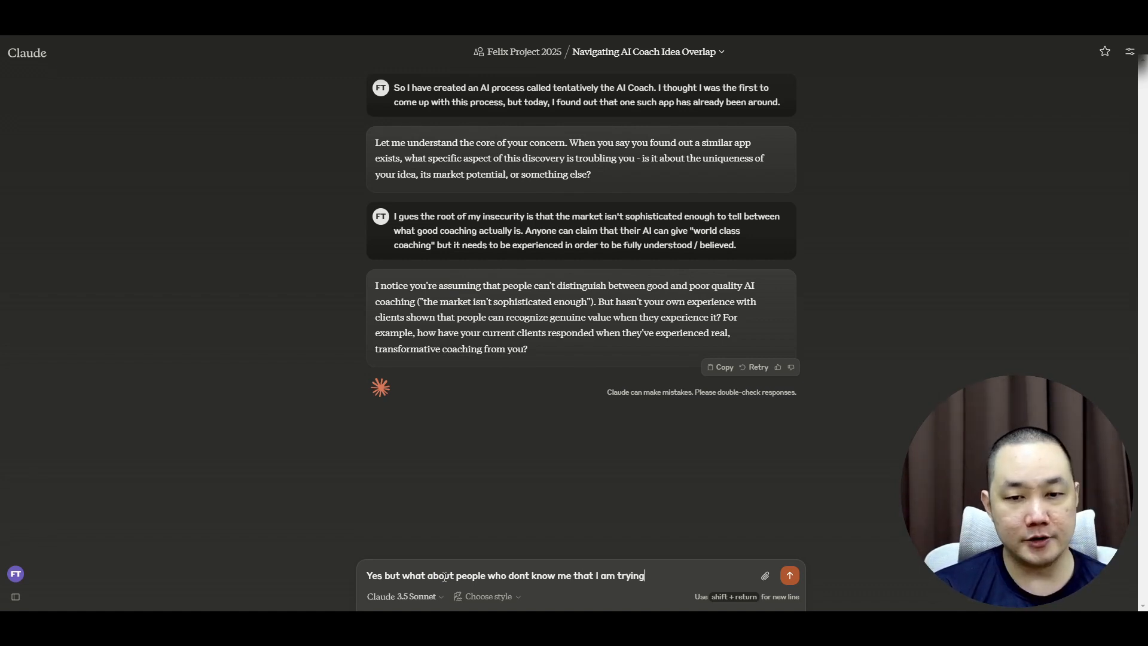
text( to promote my AI COac)
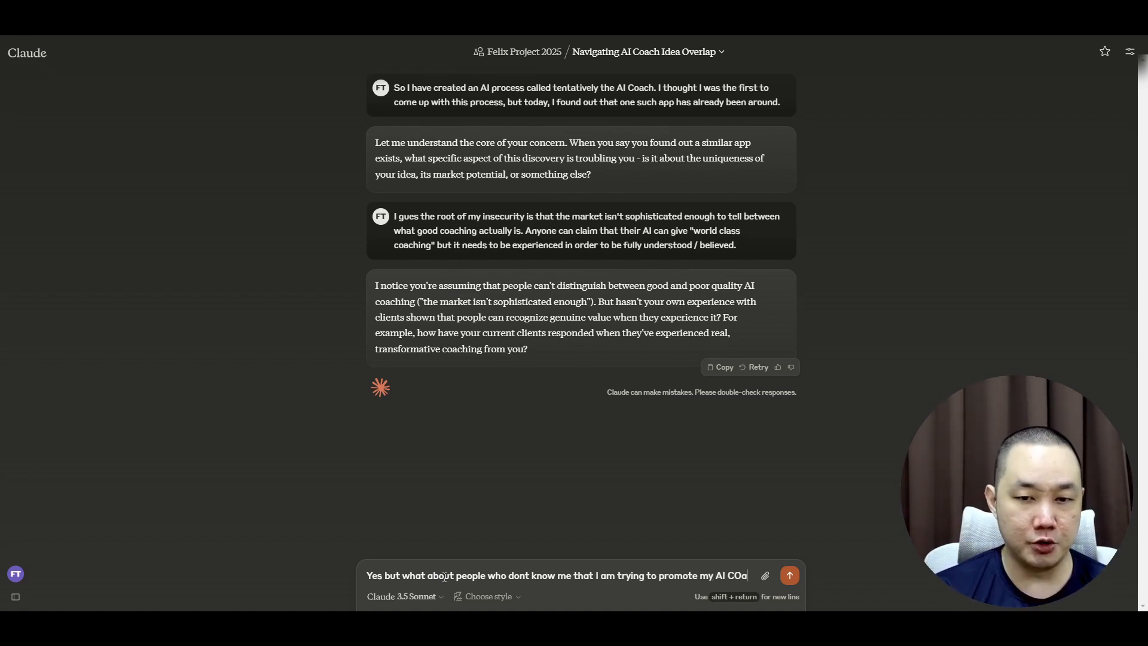
key(BackSpace)
key(BackSpace)
key(BackSpace)
text(oach to?)
key(Return)
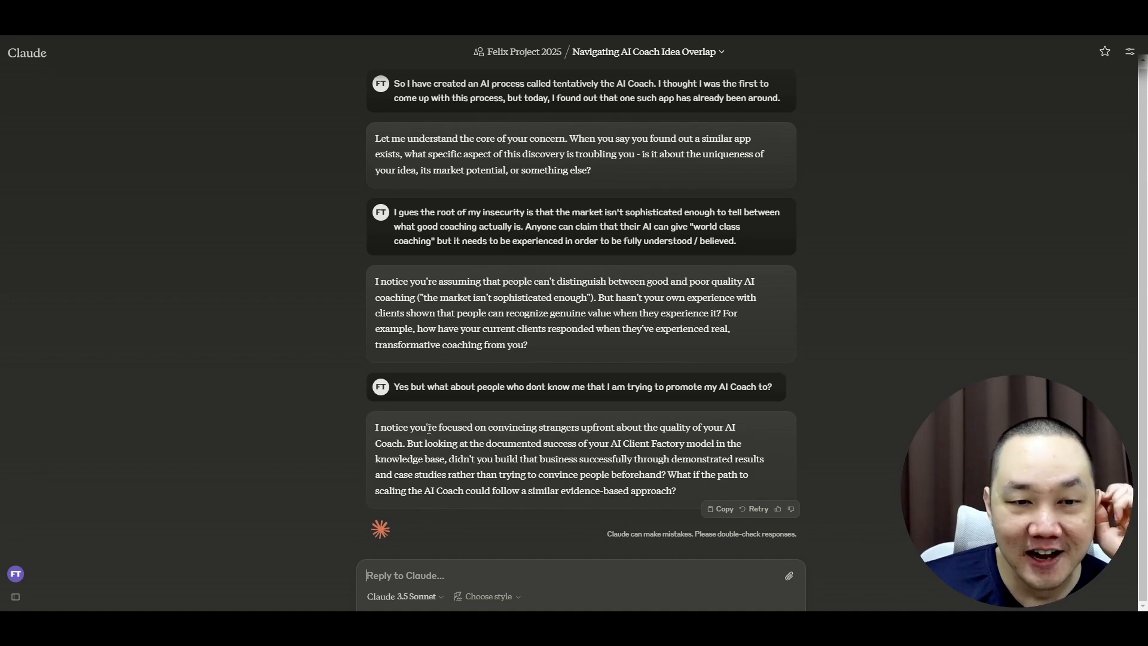
Highlight the reply's passages on convincing strangers, documented success and the evidence-based approach while reading.
drag(421, 428, 521, 429)
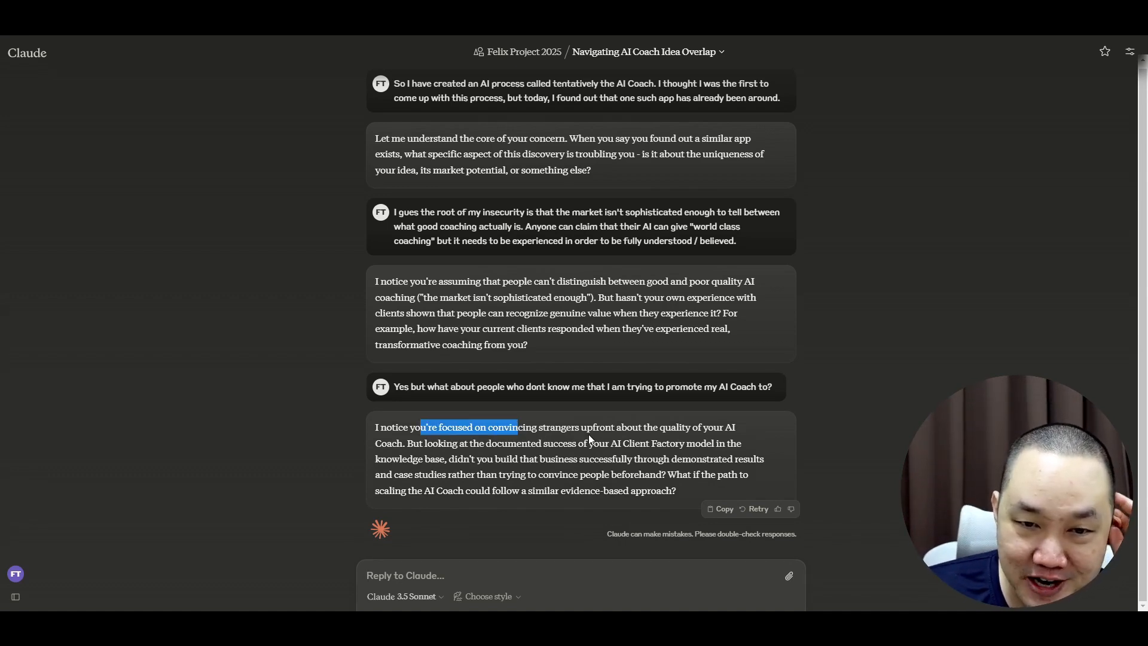
drag(443, 444, 608, 442)
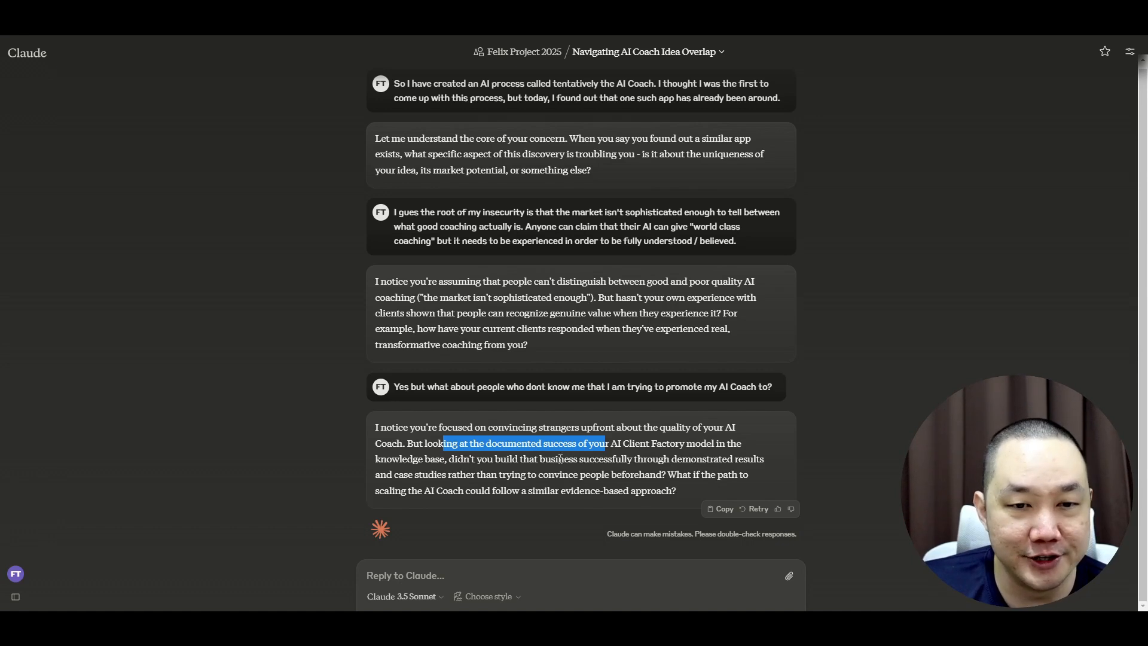
click(561, 459)
double_click(562, 460)
click(658, 460)
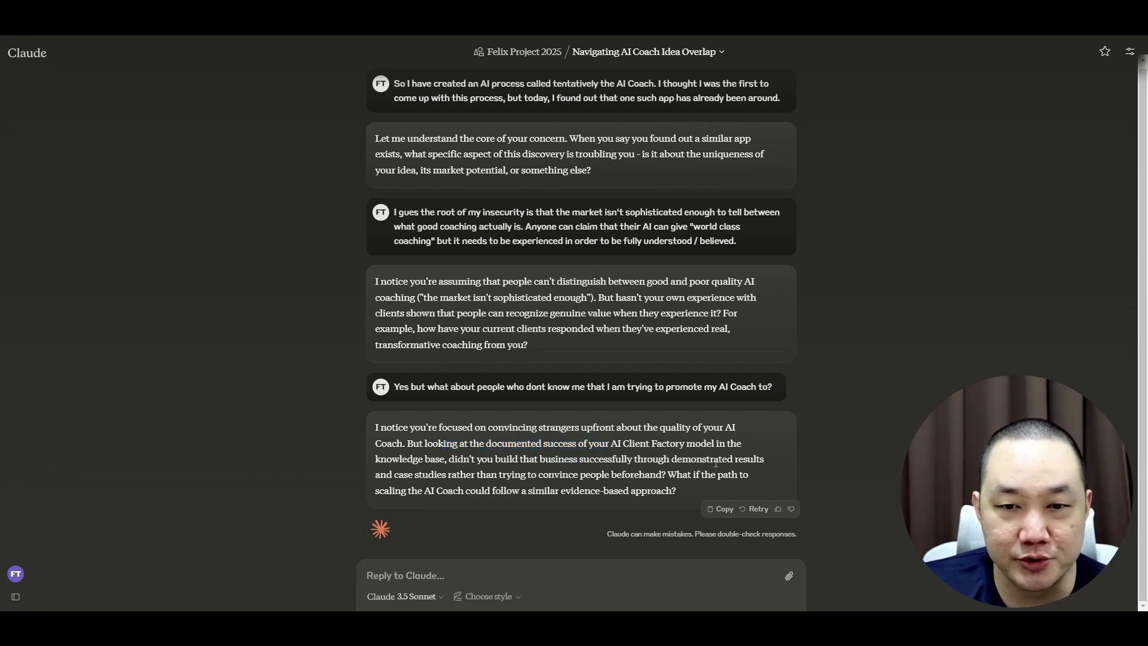
drag(448, 478, 530, 476)
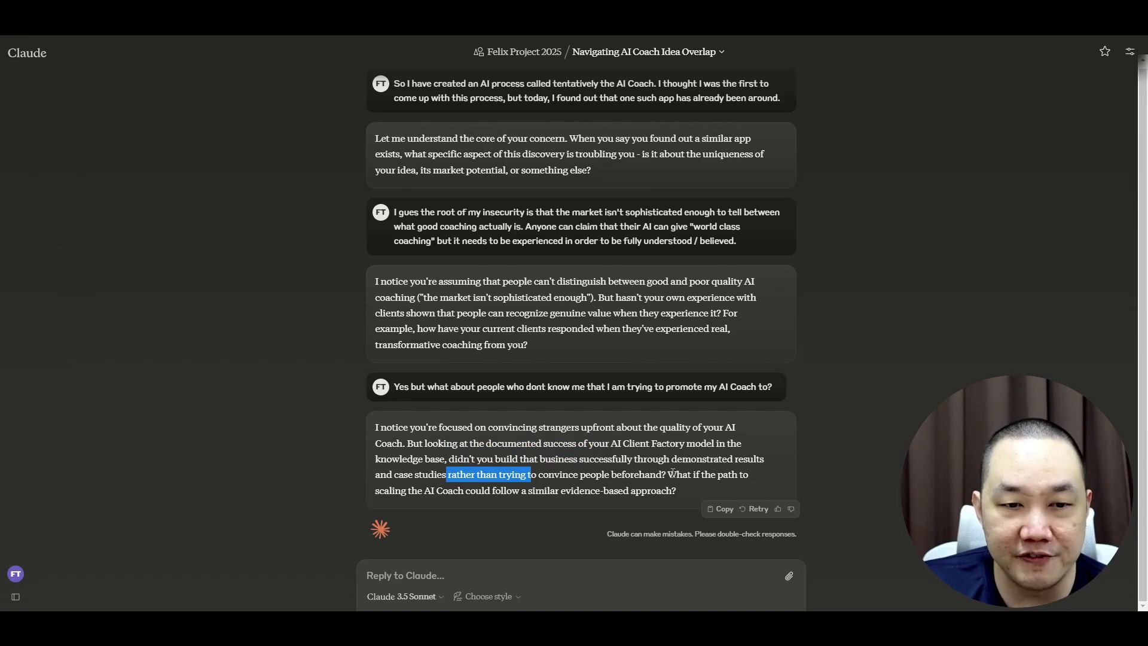
drag(668, 475, 682, 491)
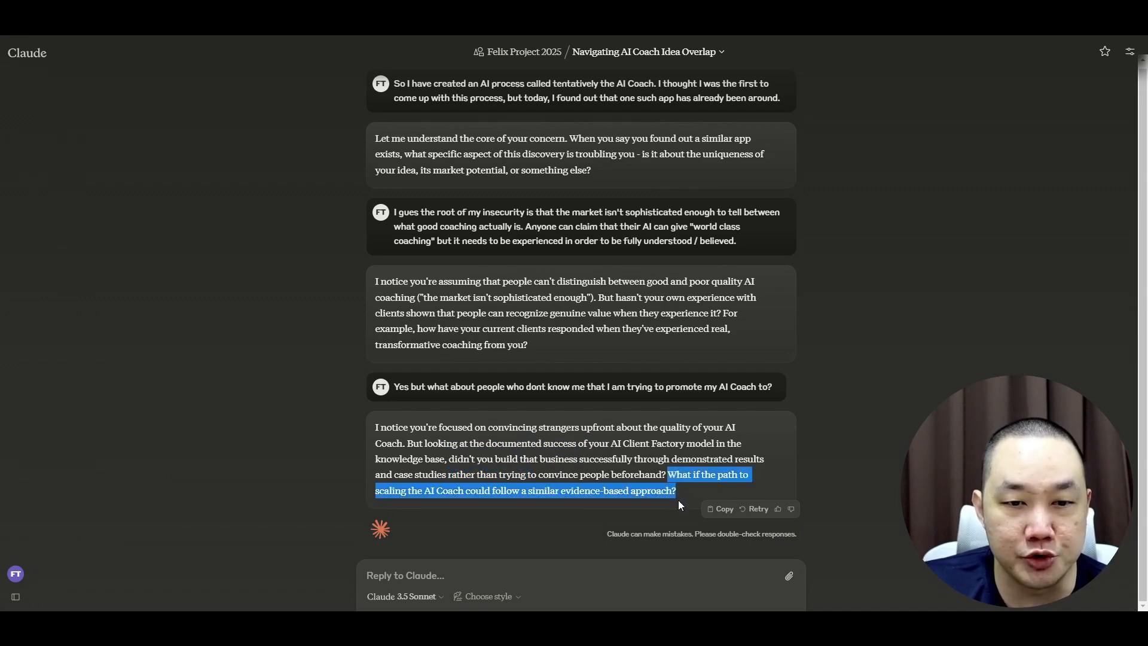
click(682, 501)
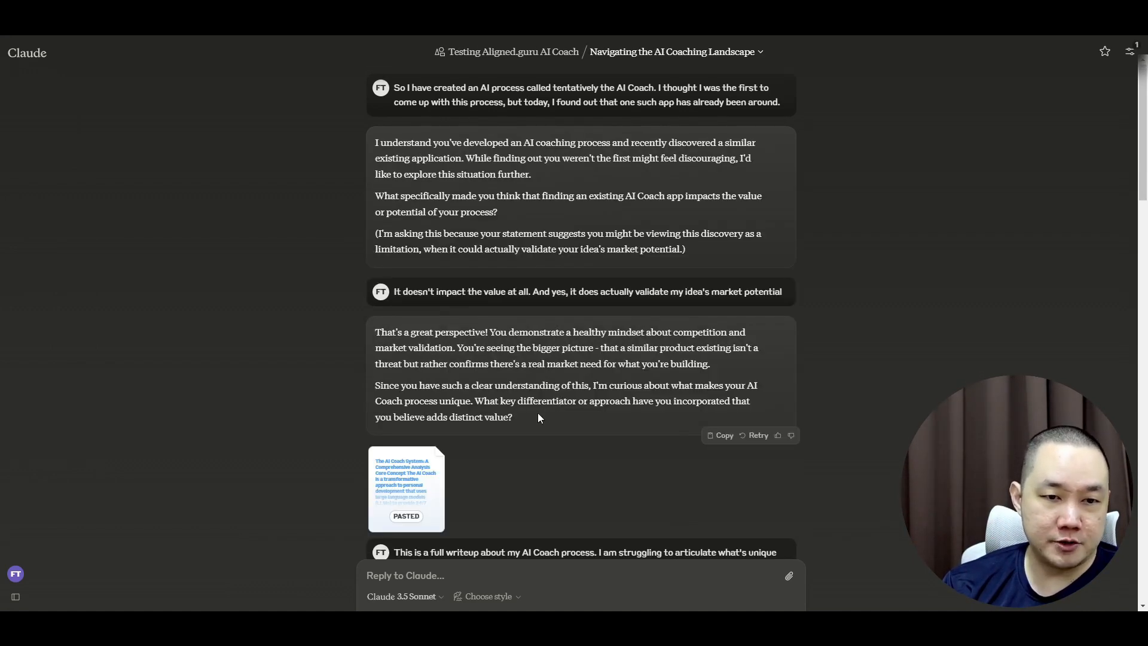
Back in the Notion notes page, expand THOUGHTS and start an empty block beneath the Onboarding entry.
key(alt+Tab)
scroll(521, 416, down, 4)
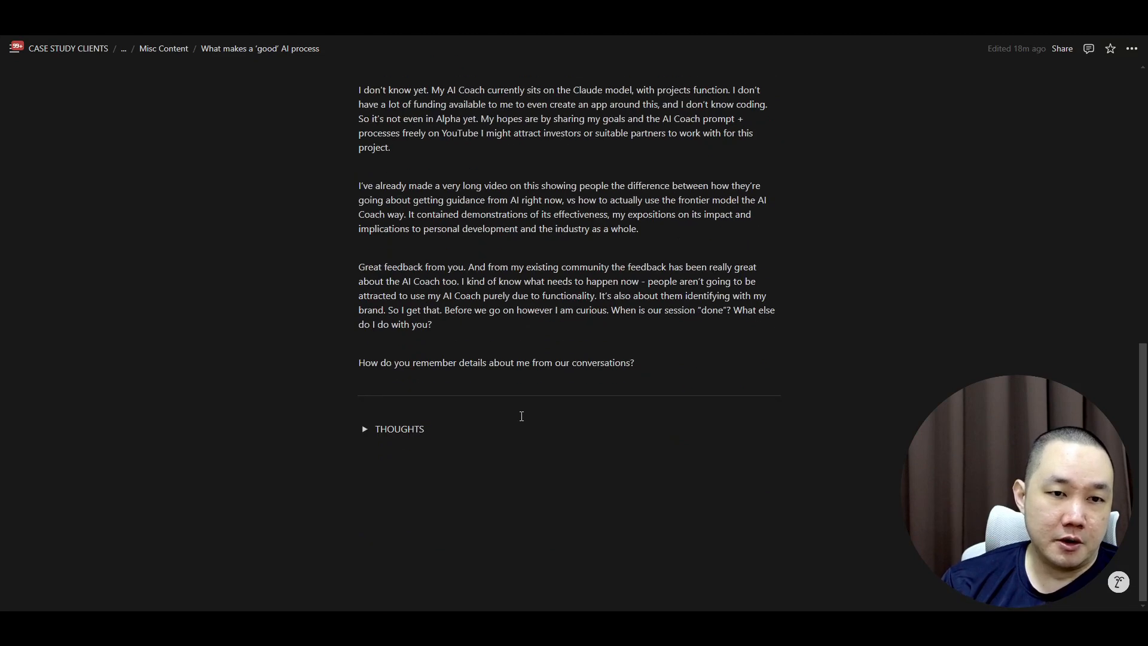
click(365, 429)
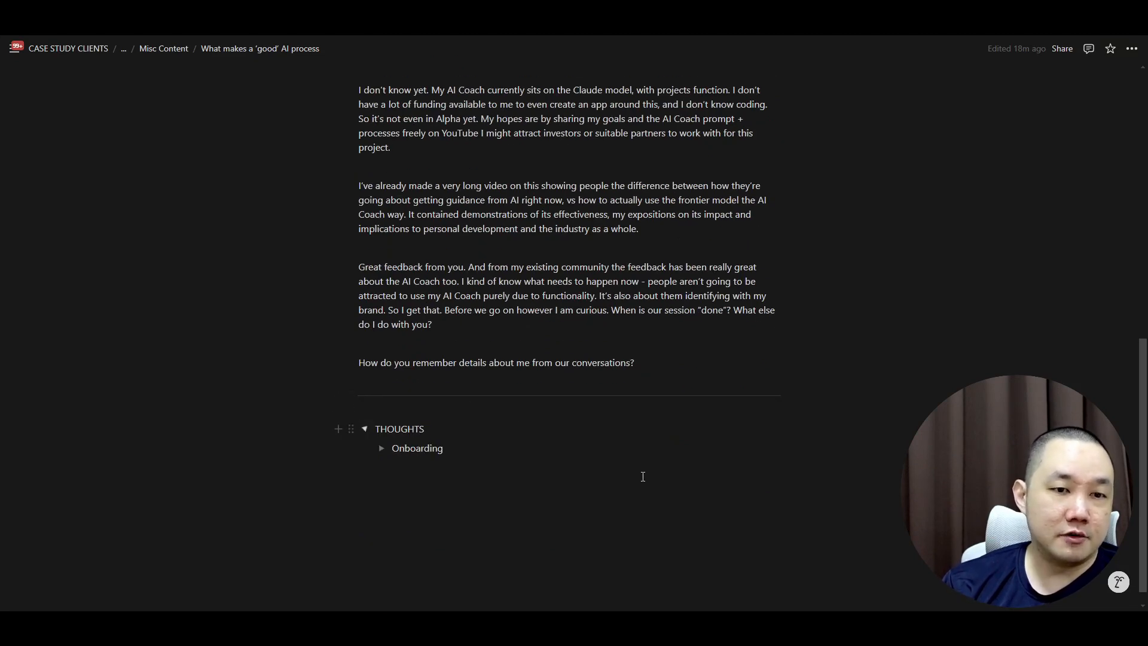
double_click(414, 450)
click(441, 469)
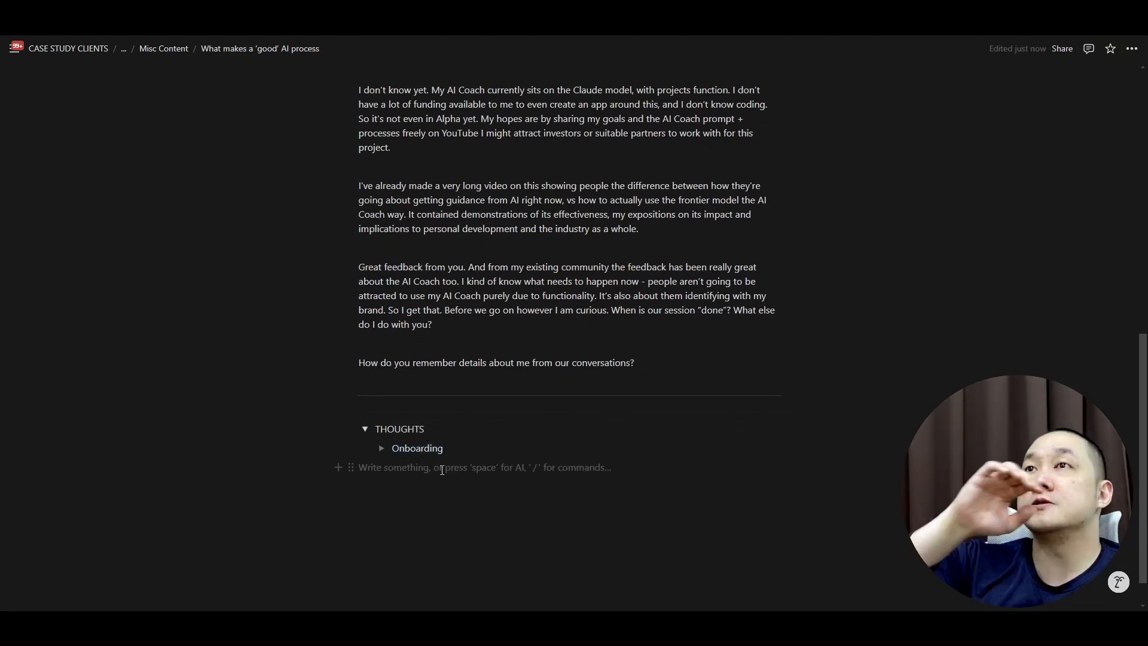